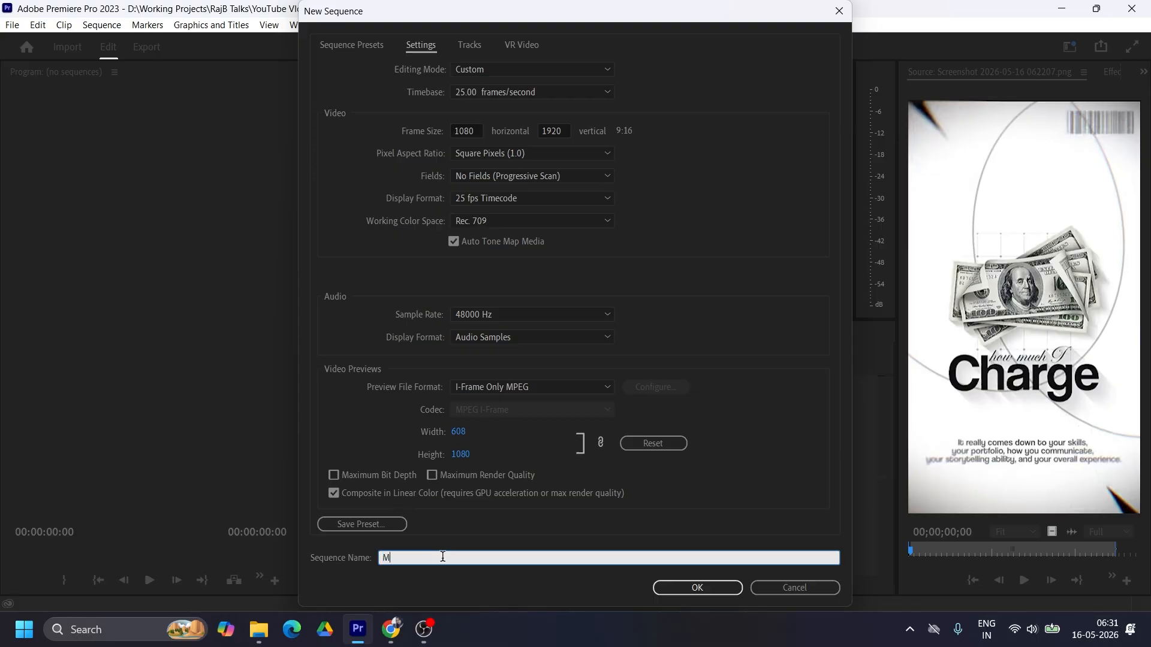
# Step: Name the new 1080 x 1920, 25 fps sequence Money and create it
pyautogui.write('oney')
pyautogui.press('Return')
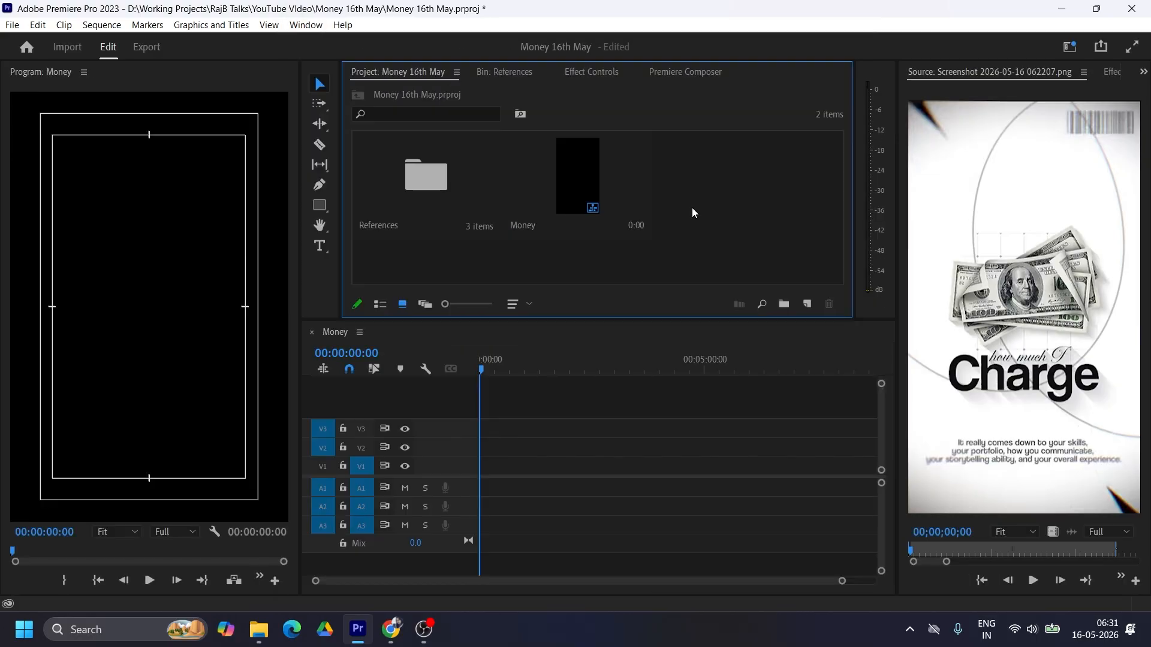
# Step: Create a bin named Assets in the project and import all nine files from the Money Assets folder into it
pyautogui.click(787, 306)
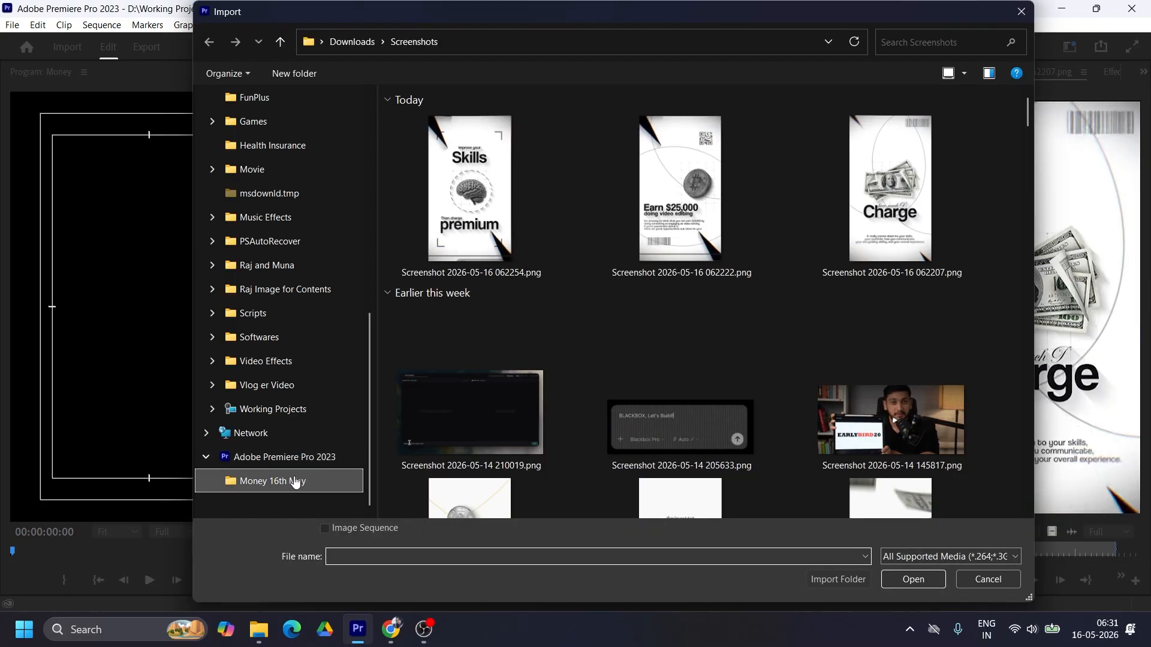
pyautogui.click(296, 482)
pyautogui.doubleClick(431, 135)
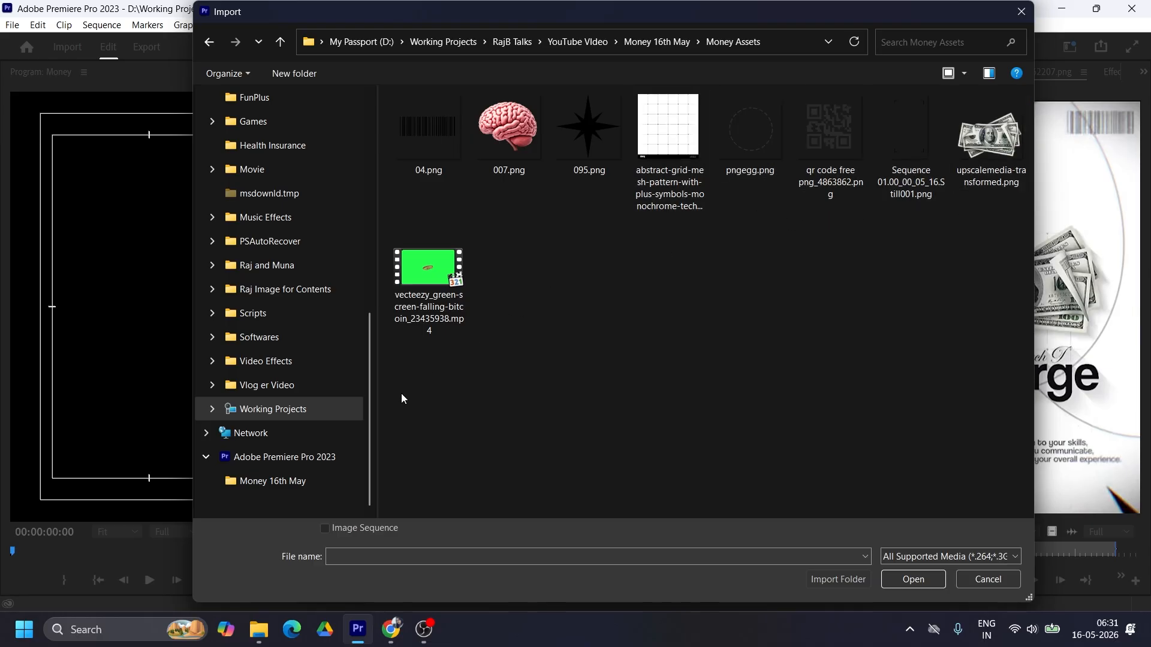
pyautogui.moveTo(402, 398); pyautogui.dragTo(1029, 95)
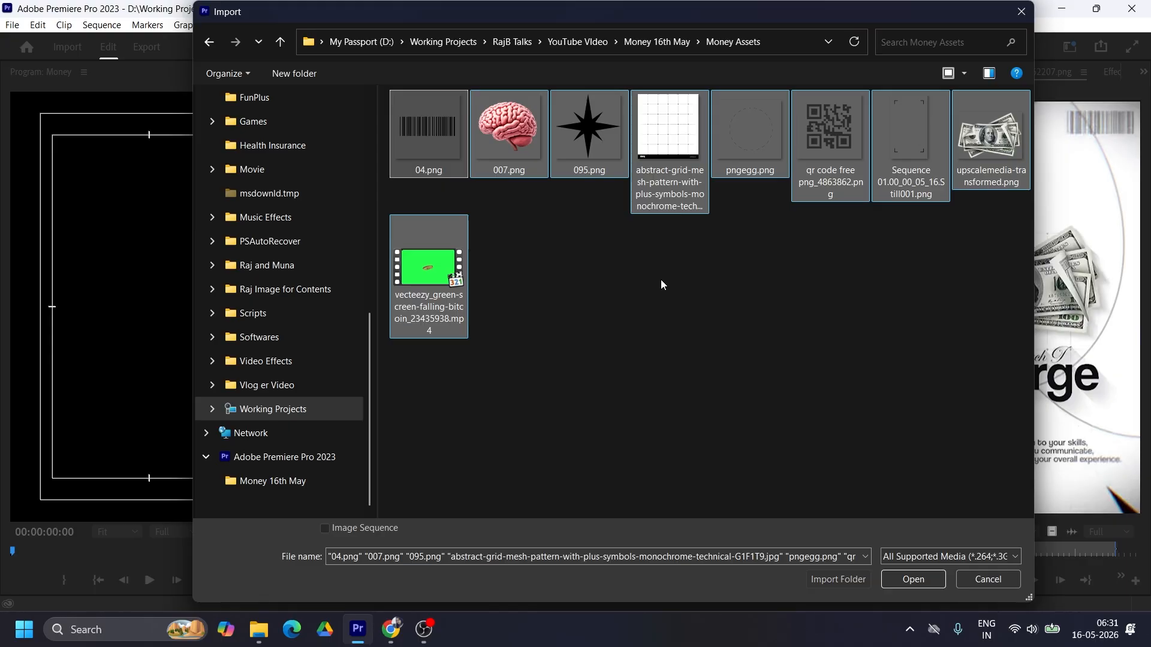
pyautogui.click(922, 579)
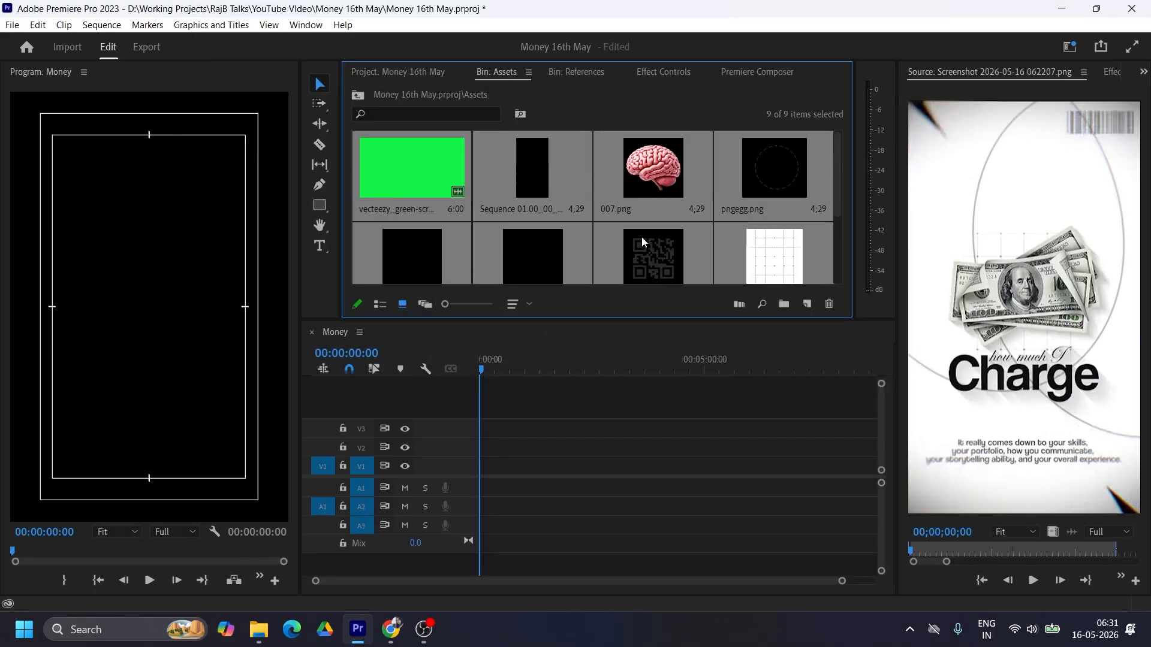
pyautogui.click(438, 172)
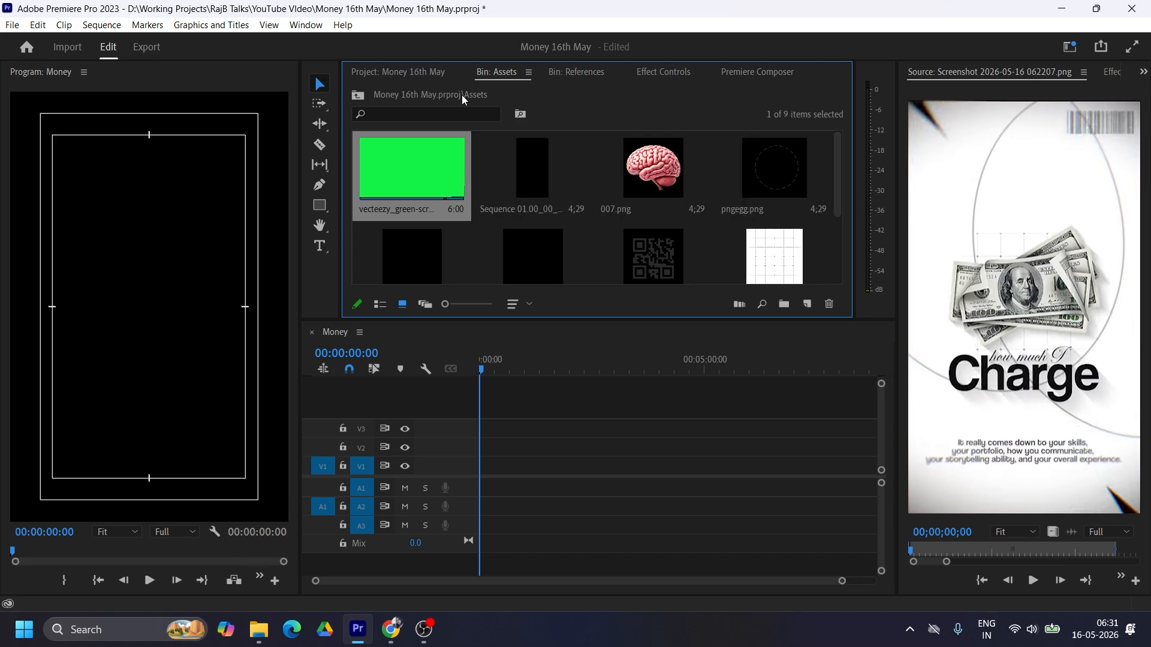
# Step: Create a white 1080 x 1920 color matte at 25 fps and place it on V1 at the start of the Money sequence
pyautogui.click(433, 78)
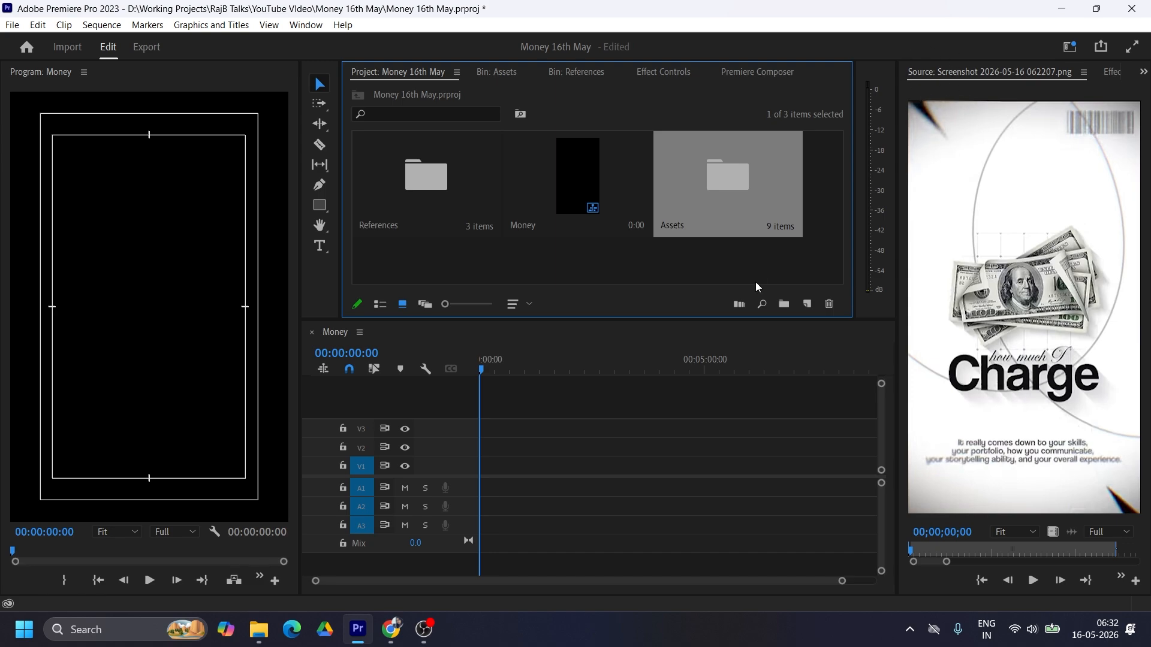
pyautogui.click(618, 268)
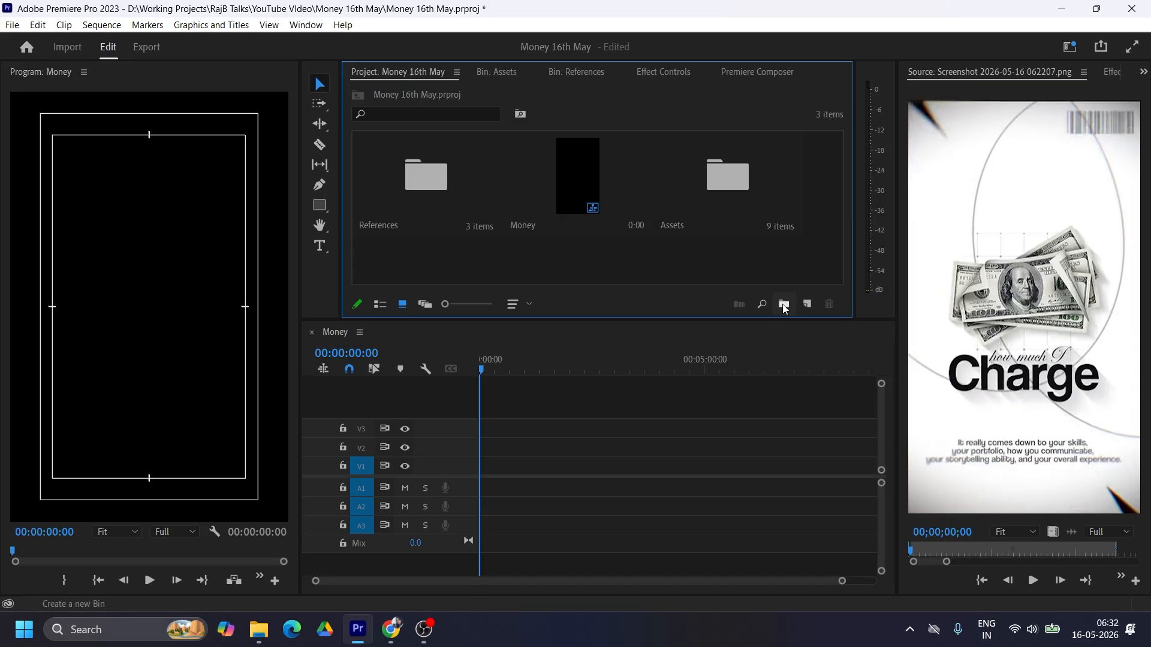
pyautogui.click(807, 304)
pyautogui.click(851, 423)
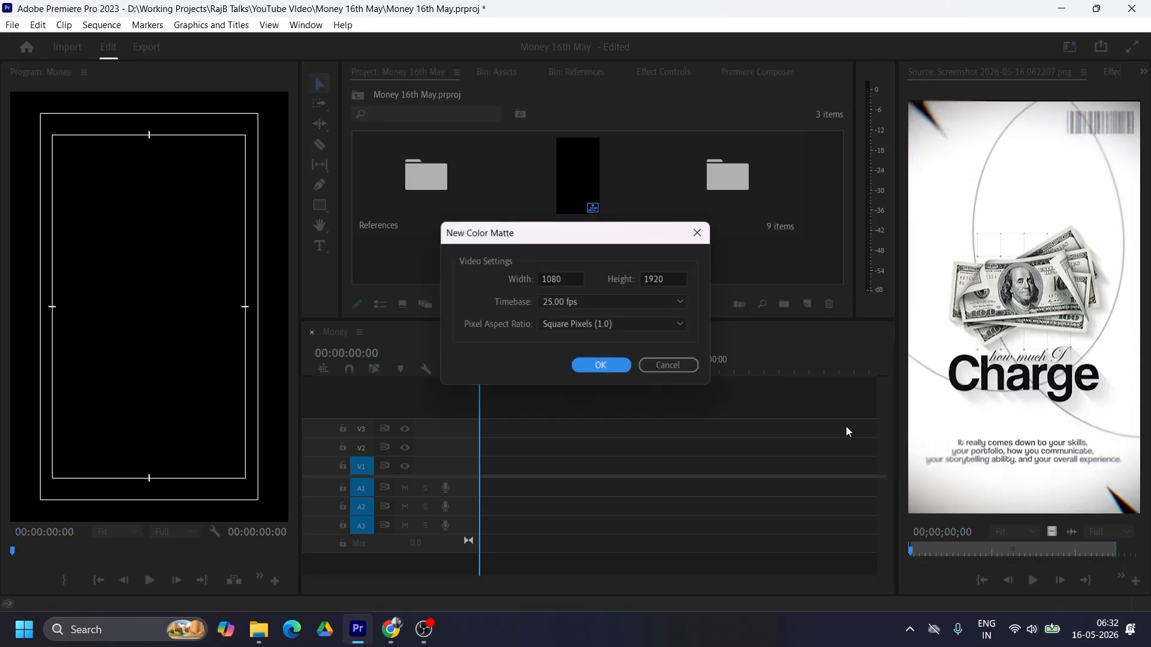
pyautogui.click(596, 362)
pyautogui.click(727, 208)
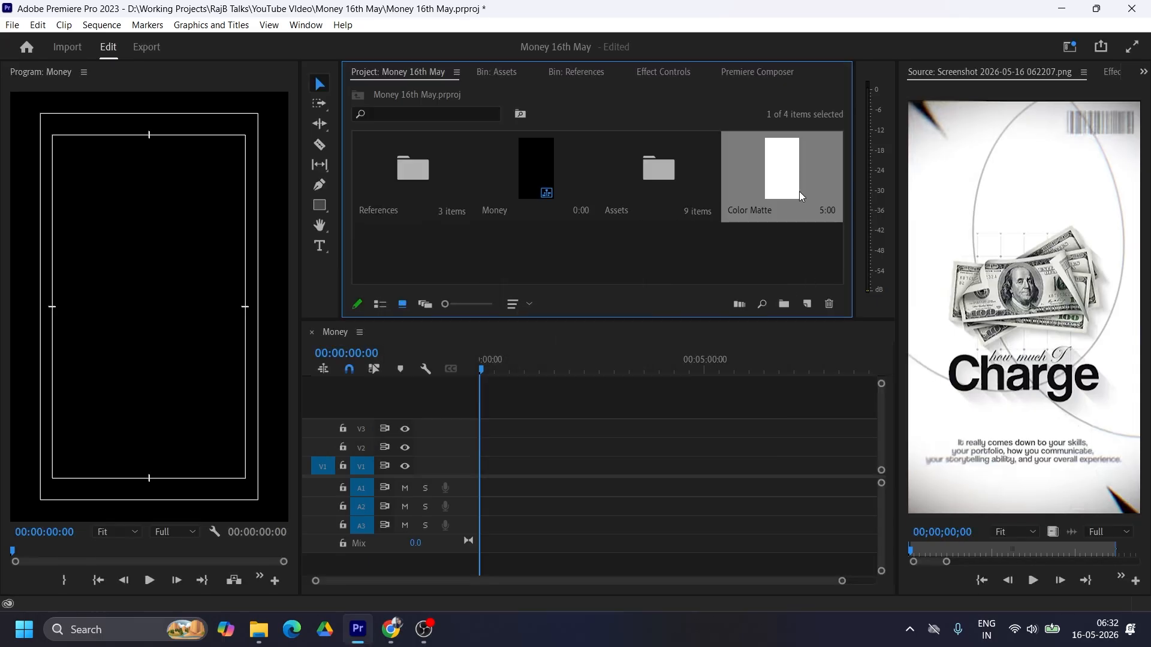
pyautogui.moveTo(782, 174); pyautogui.dragTo(469, 484)
pyautogui.moveTo(842, 581); pyautogui.dragTo(440, 581)
# Step: Place the abstract grid image from the Assets bin on V2 above the color matte and set its scale to 61
pyautogui.doubleClick(658, 173)
pyautogui.scroll(-2, 593, 205)
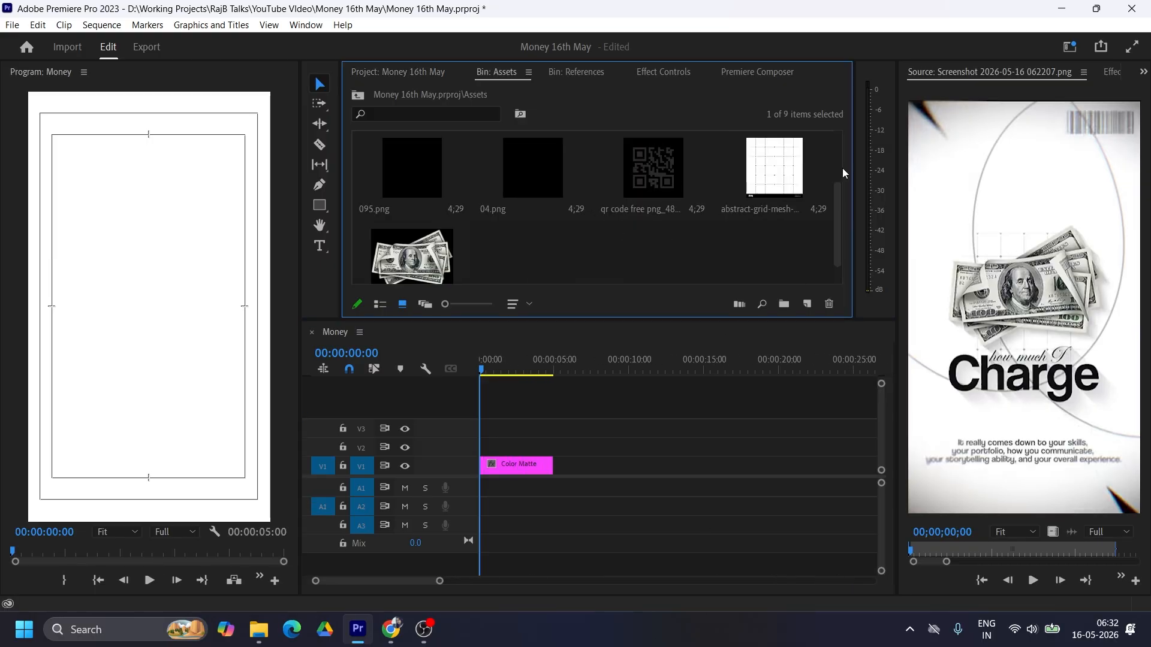
pyautogui.moveTo(774, 171); pyautogui.dragTo(525, 474)
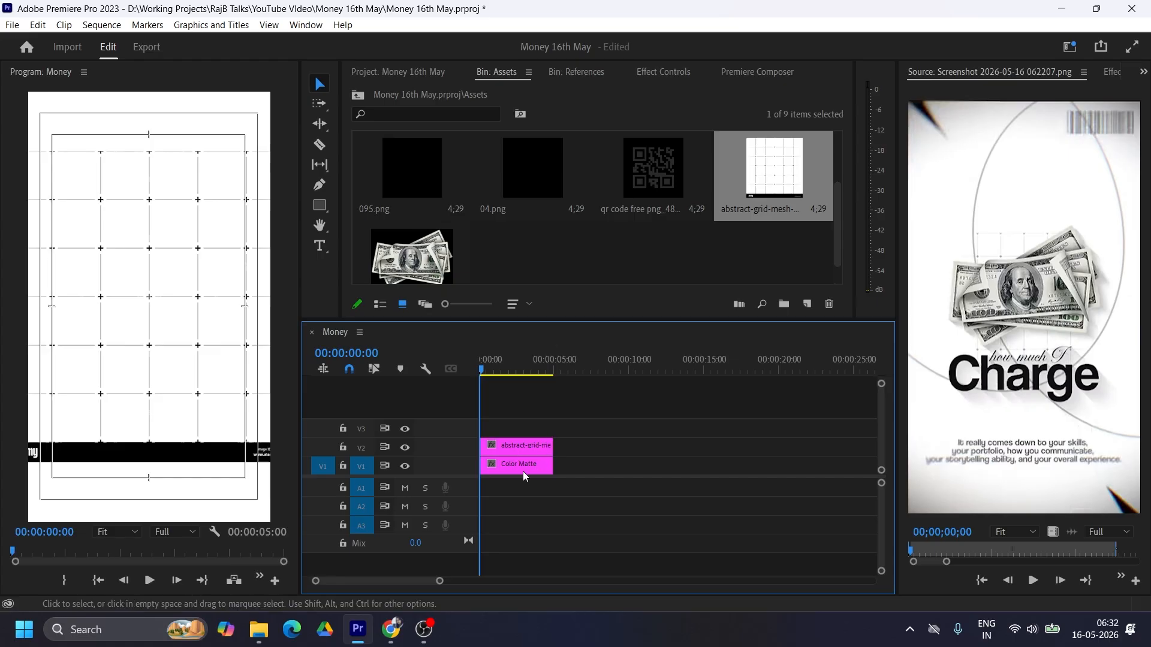
pyautogui.click(522, 446)
pyautogui.click(656, 73)
pyautogui.moveTo(507, 165); pyautogui.dragTo(483, 165)
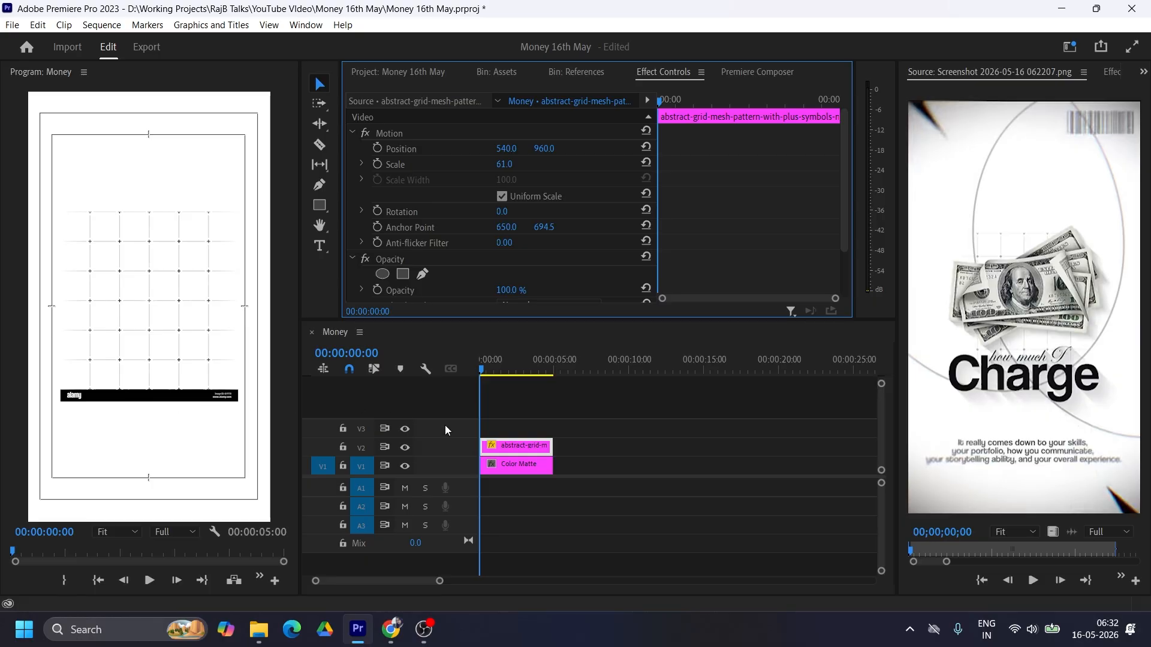
# Step: Find the Crop video effect and apply it to the grid clip on V2
pyautogui.click(519, 449)
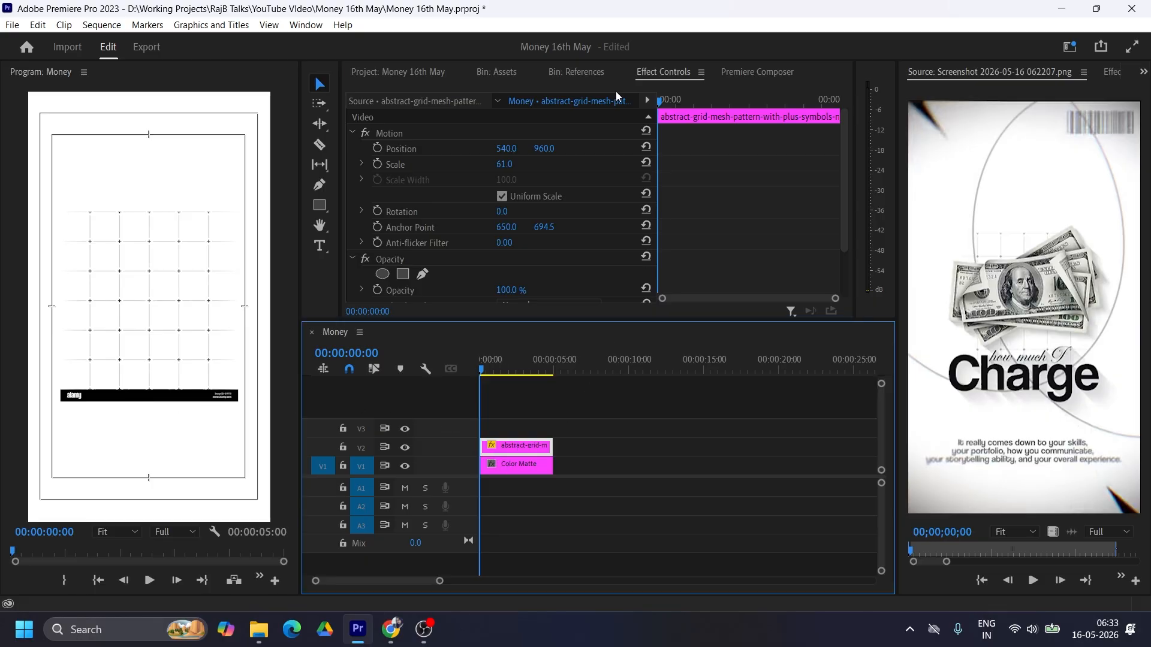
pyautogui.click(1115, 72)
pyautogui.write('crop')
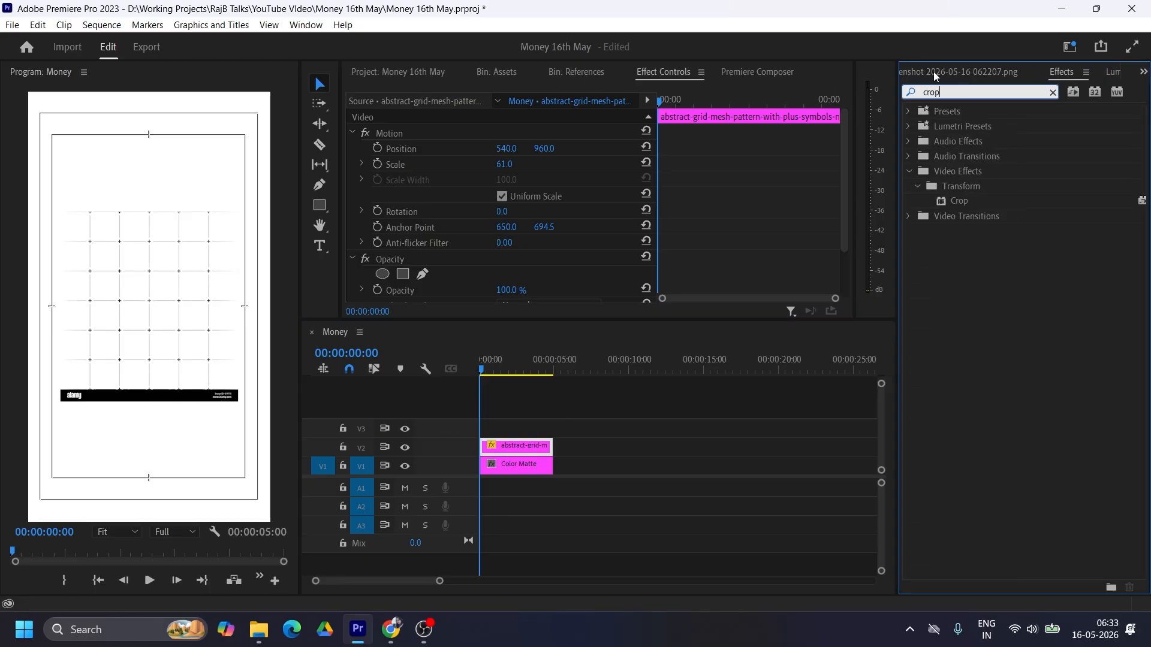
pyautogui.moveTo(959, 201); pyautogui.dragTo(533, 448)
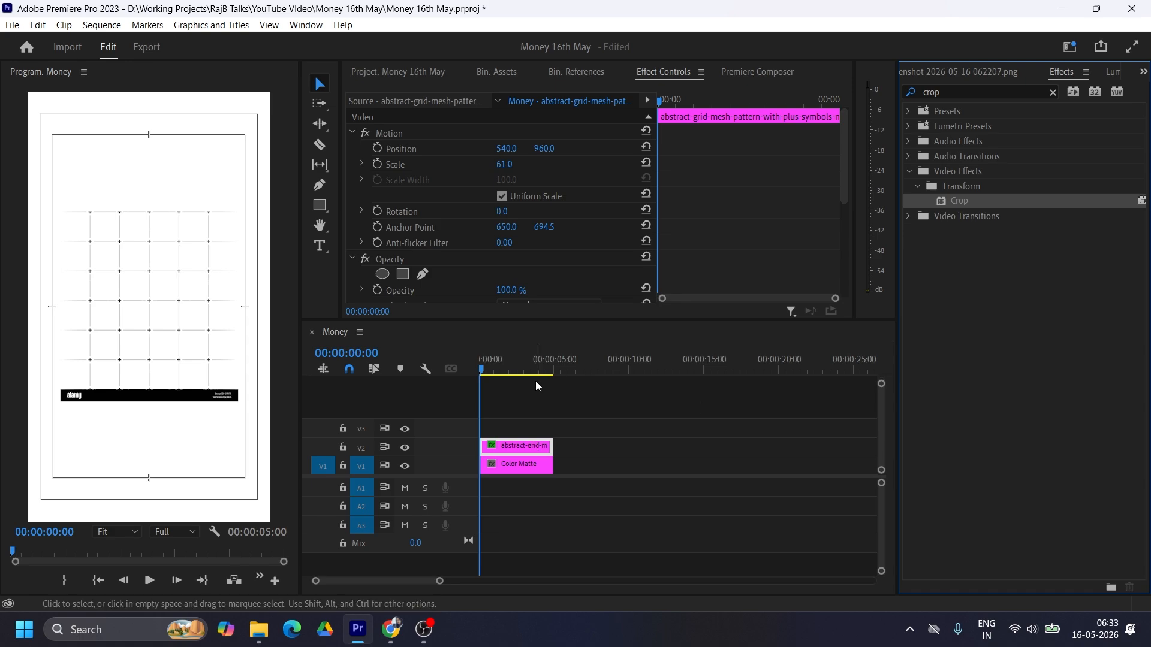
# Step: Crop the bottom of the grid image by 7% to cut off the black watermark bar
pyautogui.moveTo(622, 320); pyautogui.dragTo(620, 357)
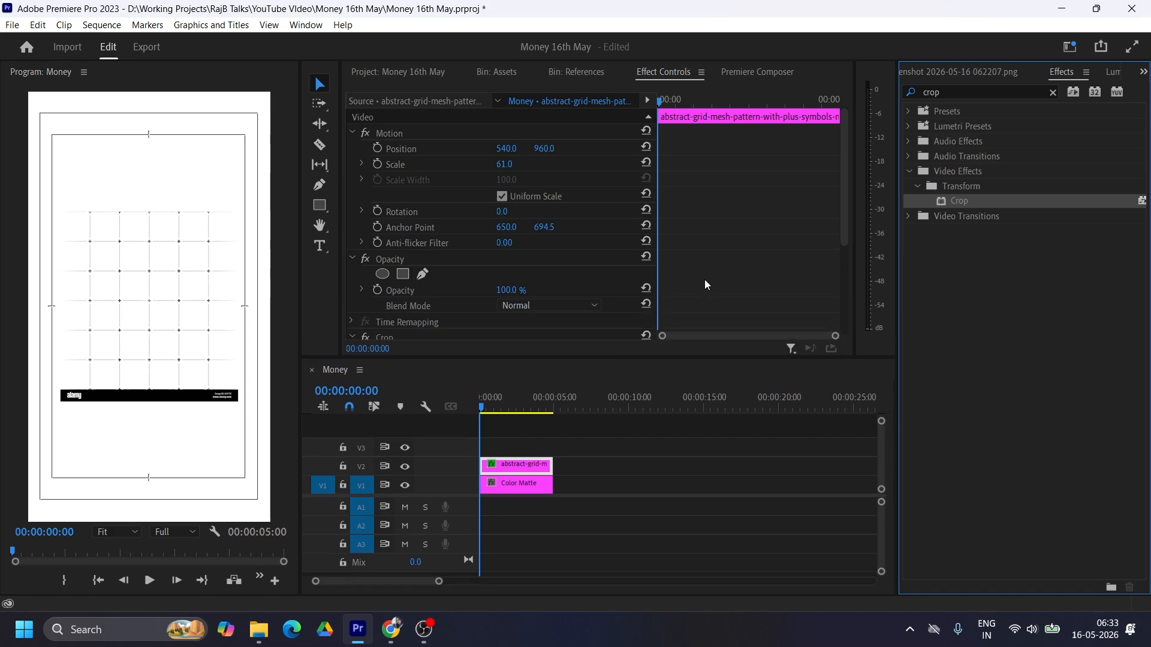
pyautogui.scroll(-5, 704, 282)
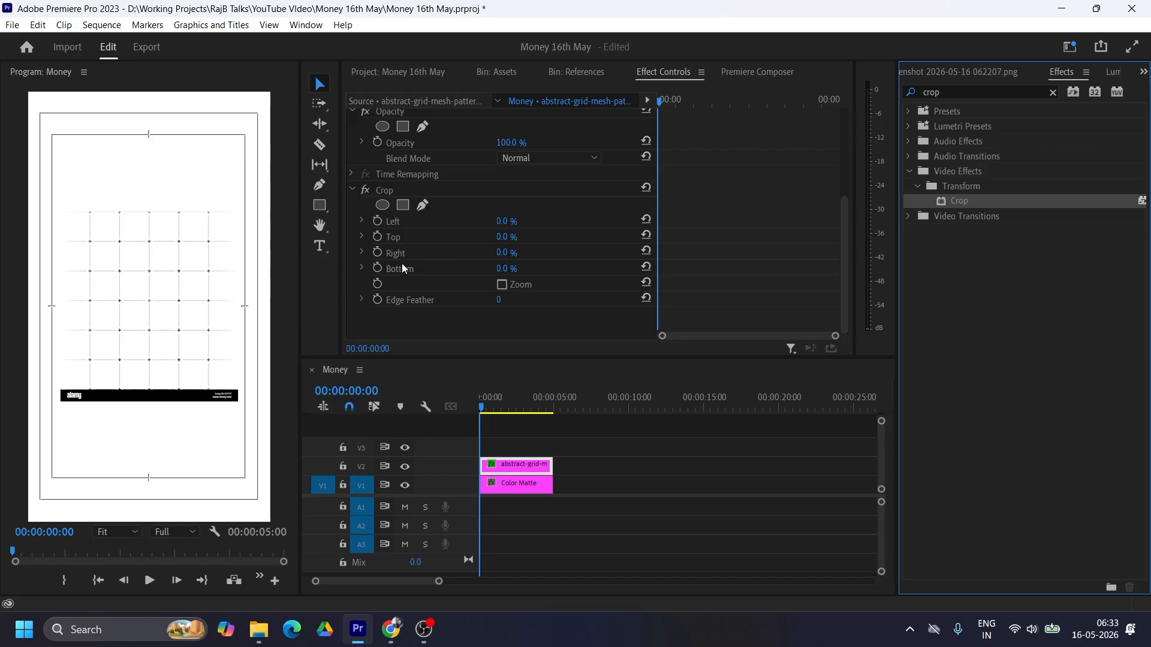
pyautogui.click(505, 269)
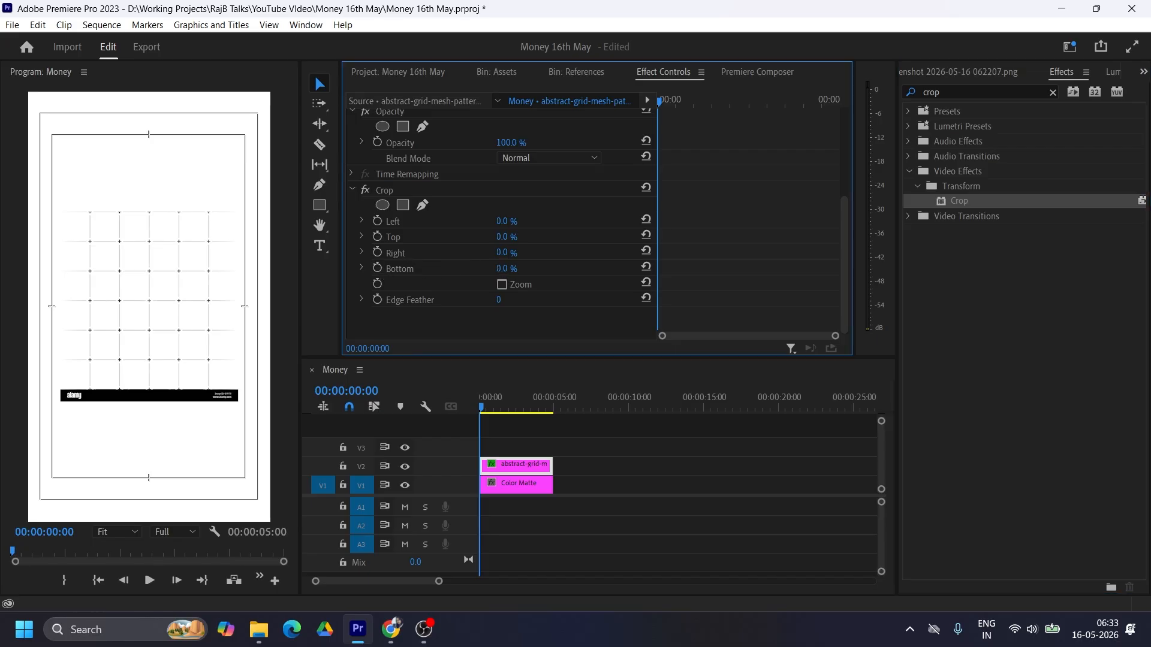
pyautogui.write('10')
pyautogui.press('Return')
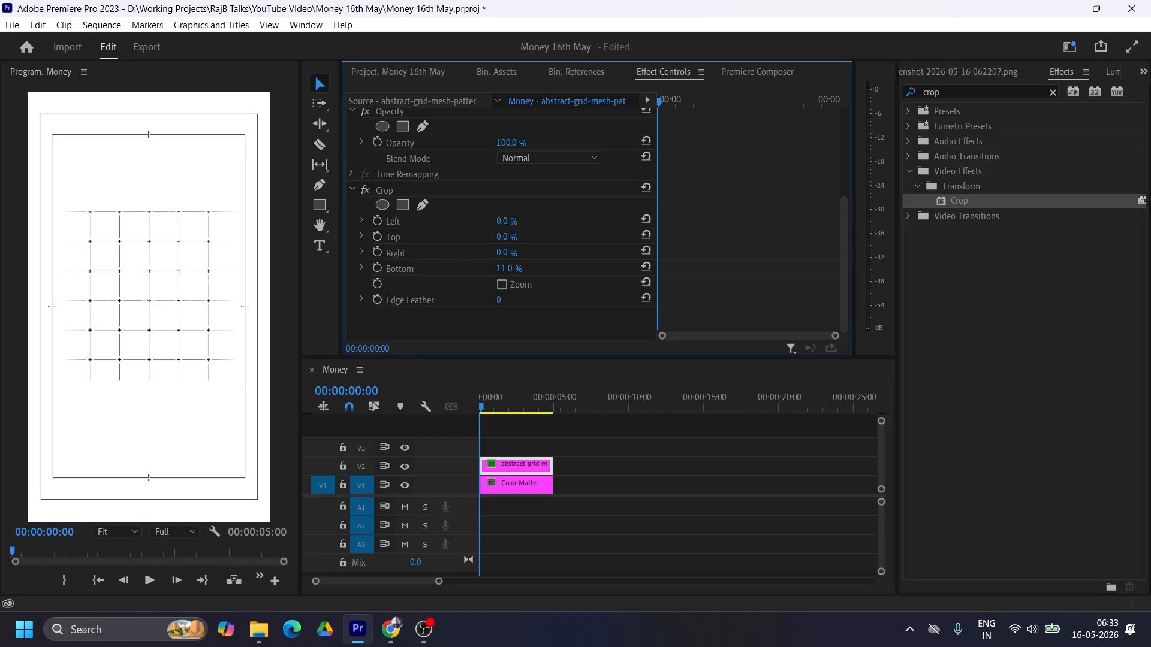
pyautogui.moveTo(510, 269); pyautogui.dragTo(511, 268)
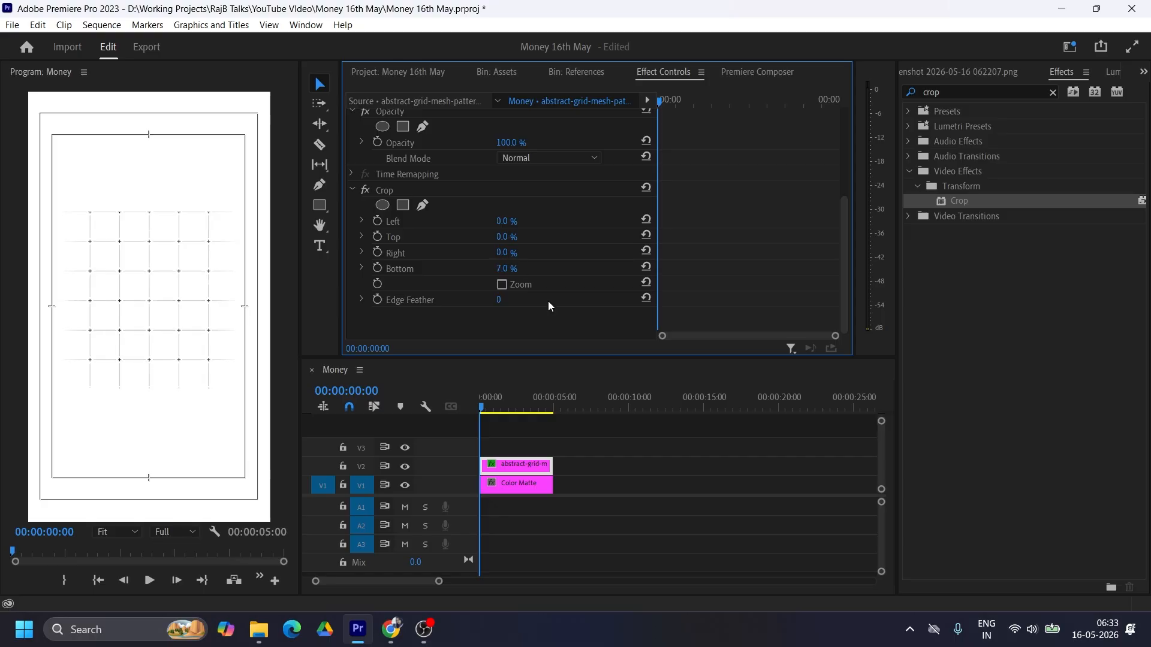
# Step: Set the grid clip's vertical position to 985 and its blend mode to Multiply
pyautogui.click(517, 472)
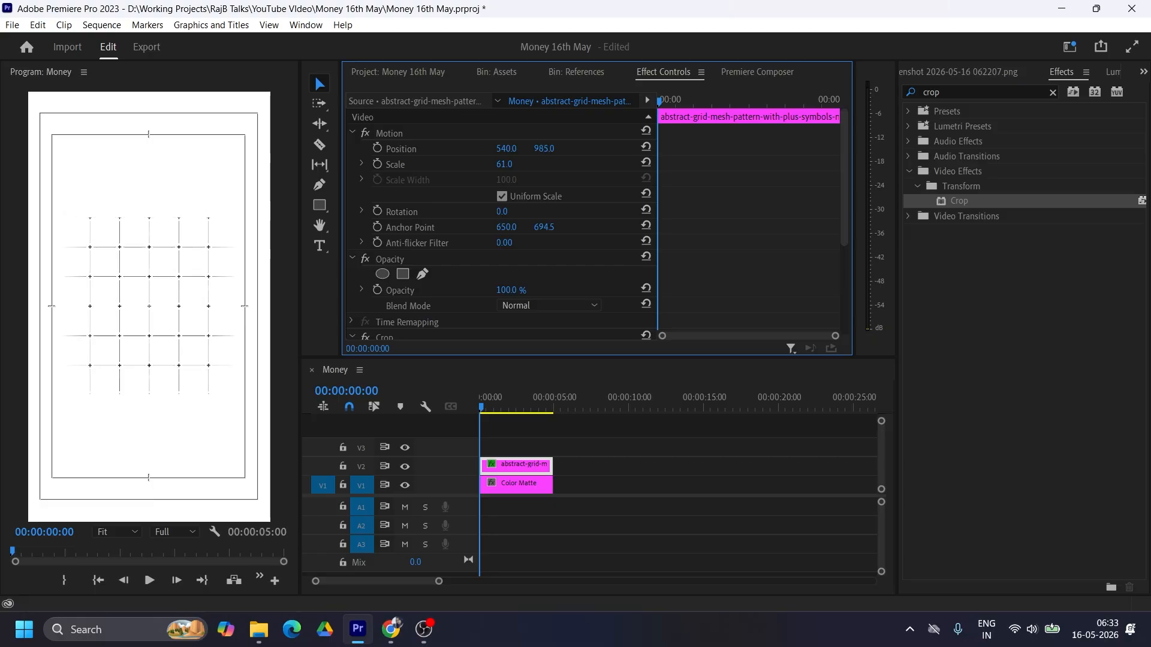
pyautogui.scroll(-3, 730, 218)
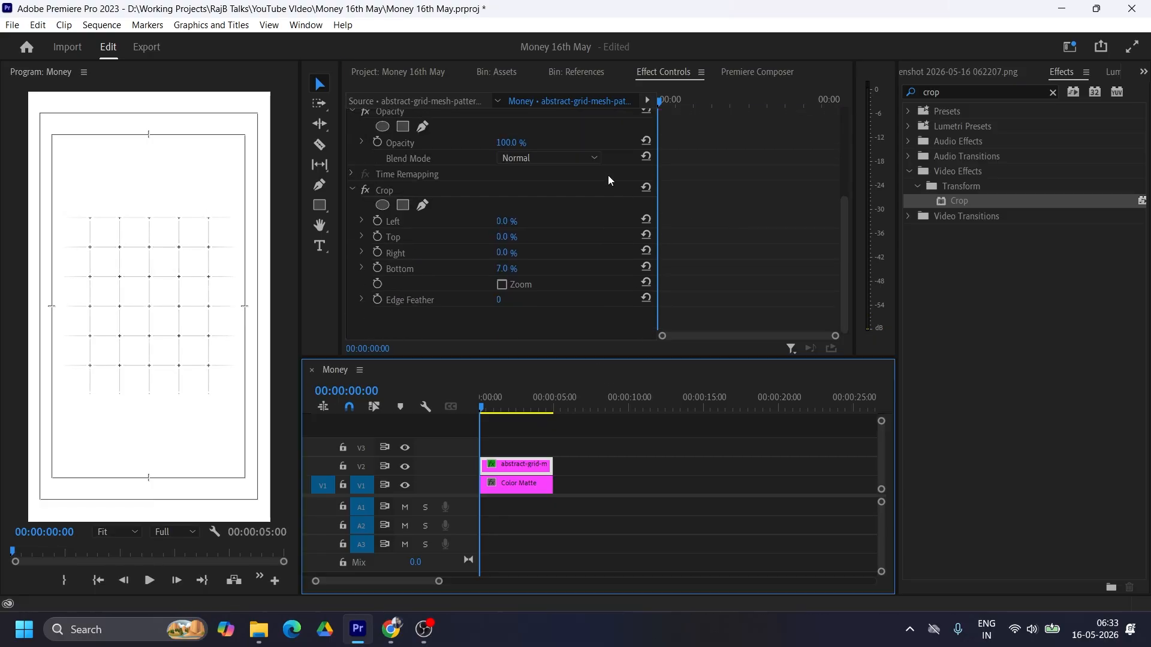
pyautogui.click(550, 158)
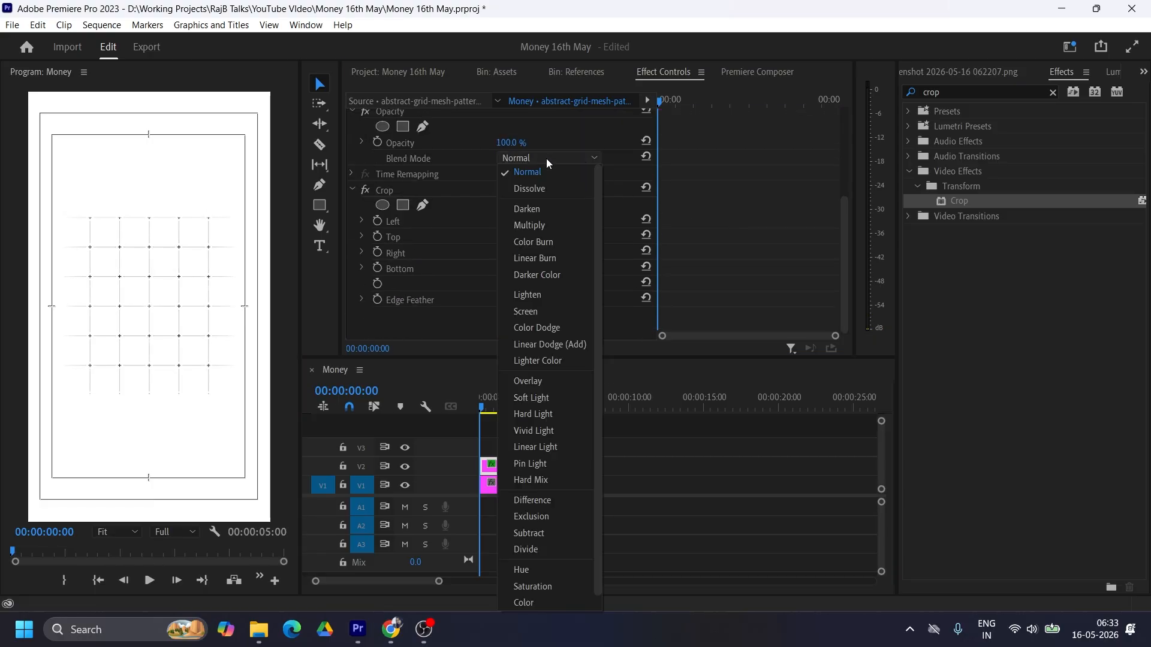
pyautogui.click(542, 227)
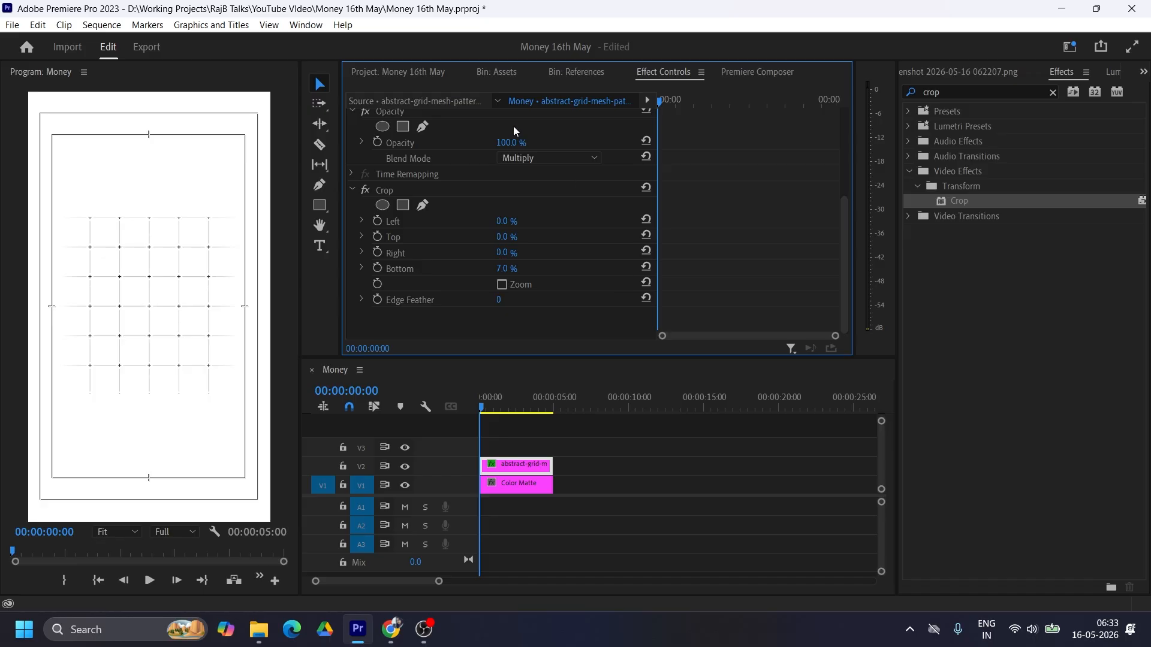
# Step: Place the dollar-bills image on V3 and the 04.png barcode image on V4, both at the sequence start
pyautogui.click(496, 73)
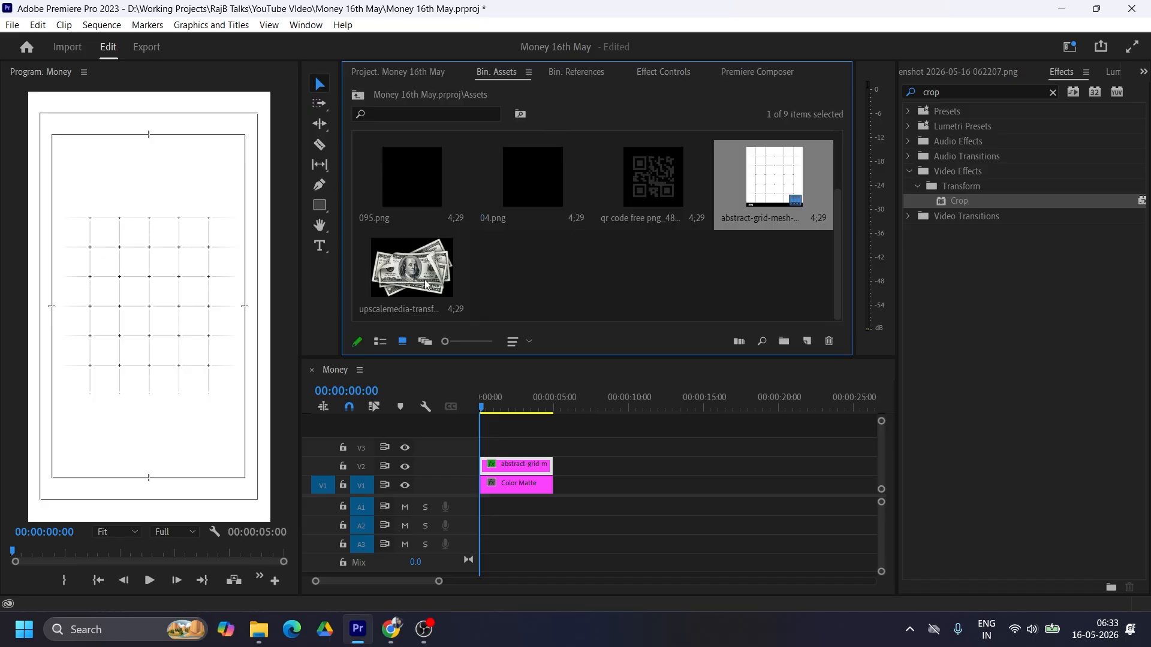
pyautogui.moveTo(427, 285); pyautogui.dragTo(516, 447)
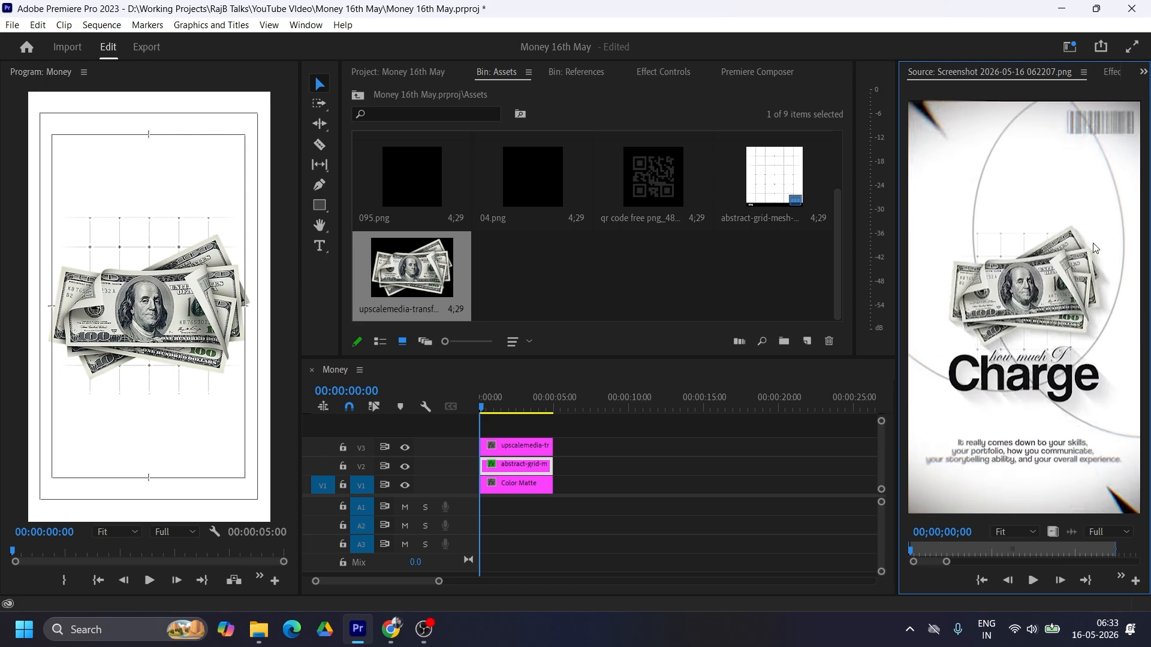
pyautogui.click(533, 193)
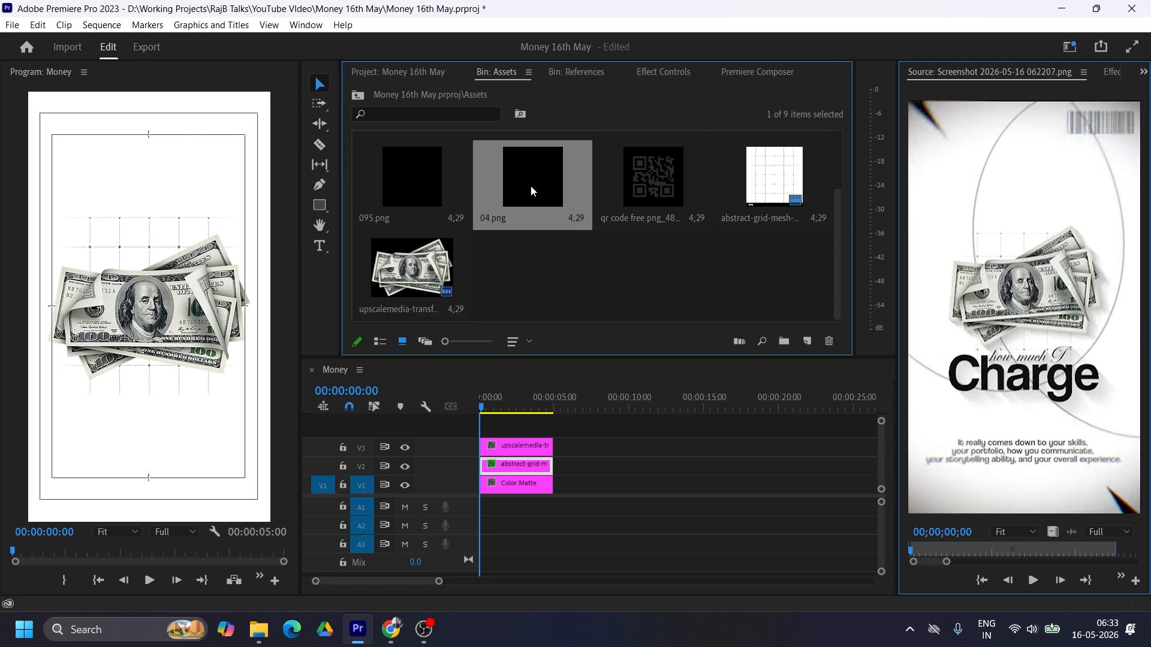
pyautogui.moveTo(533, 193); pyautogui.dragTo(489, 427)
# Step: Rename the 04.png item in the Assets bin as Bar code
pyautogui.rightClick(536, 183)
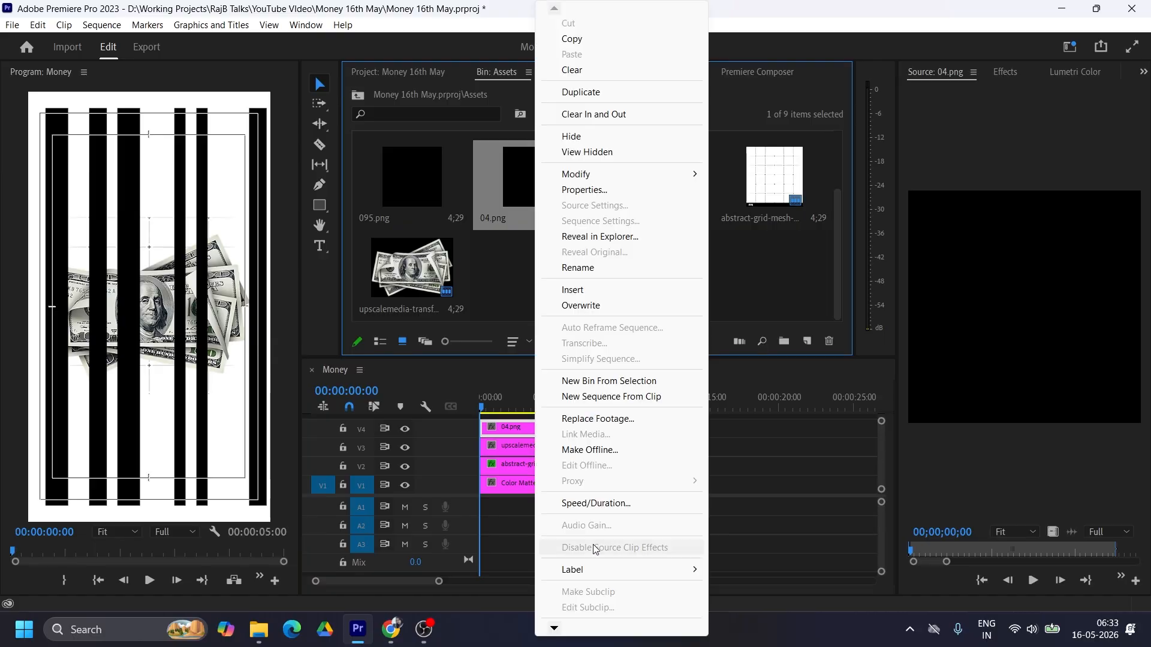
pyautogui.moveTo(576, 626)
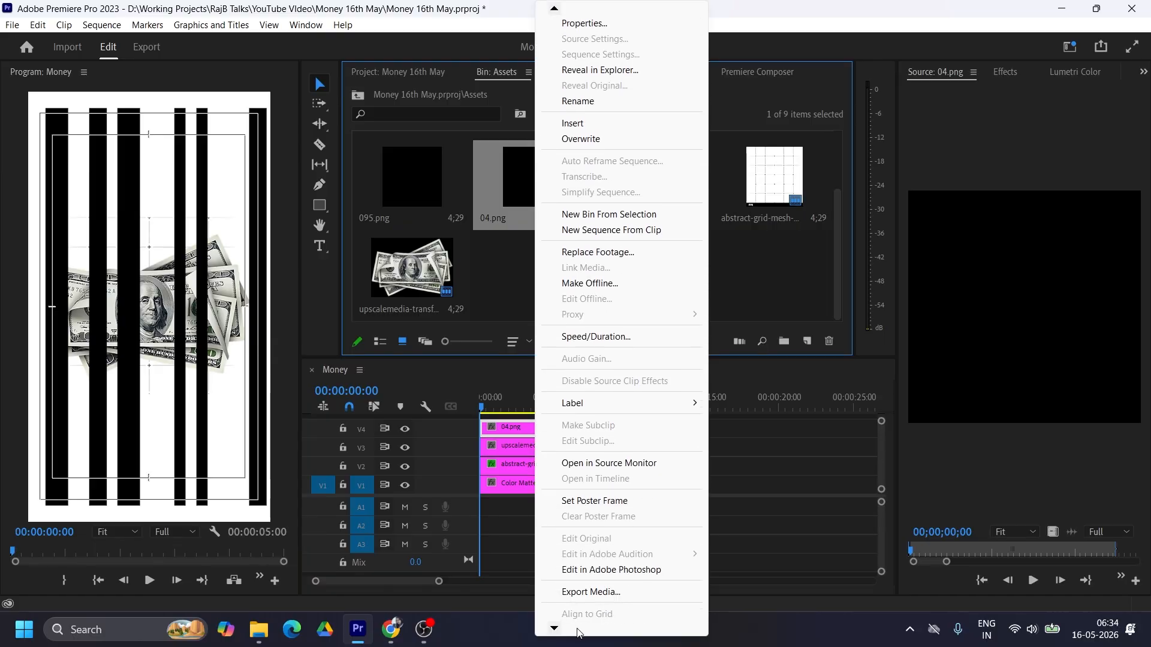
pyautogui.click(578, 98)
pyautogui.write('Bar code')
pyautogui.press('Return')
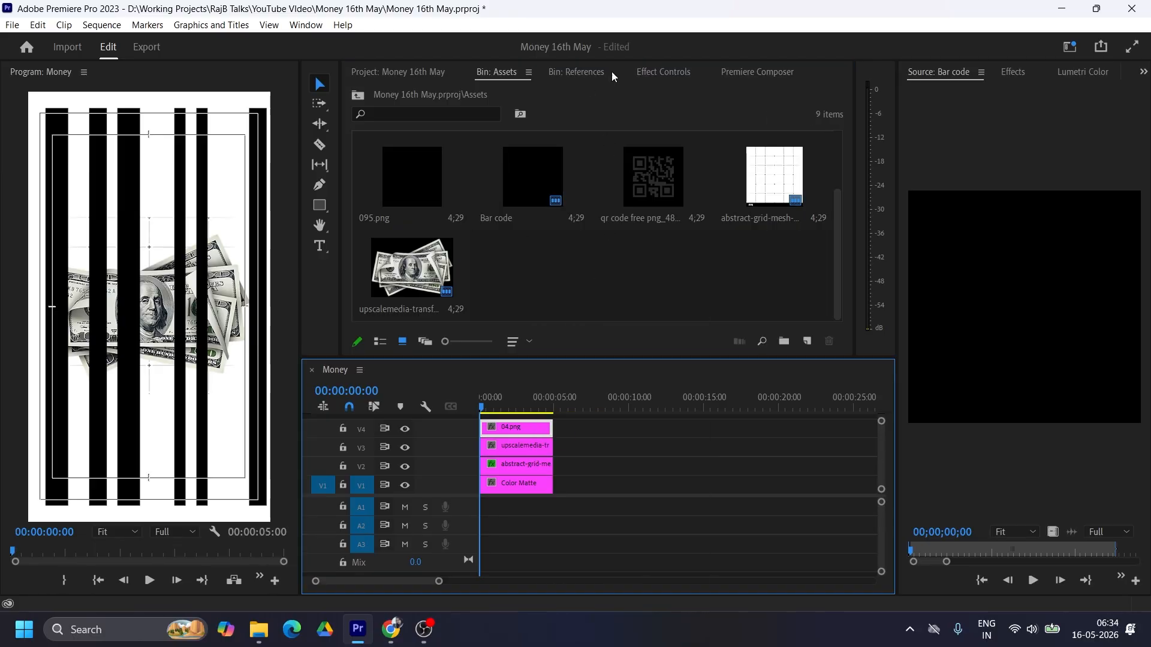
# Step: Scale the barcode clip on V4 down to 6 and position it in the upper-right corner of the frame
pyautogui.click(654, 72)
pyautogui.moveTo(508, 164); pyautogui.dragTo(626, 149)
pyautogui.click(504, 164)
pyautogui.write('6')
pyautogui.moveTo(544, 149); pyautogui.dragTo(512, 149)
pyautogui.press('Return')
pyautogui.moveTo(506, 150); pyautogui.dragTo(588, 149)
# Step: Open the first screenshot from the References bin in the source monitor to compare with the Charge poster layout
pyautogui.click(1067, 78)
pyautogui.click(576, 72)
pyautogui.doubleClick(441, 181)
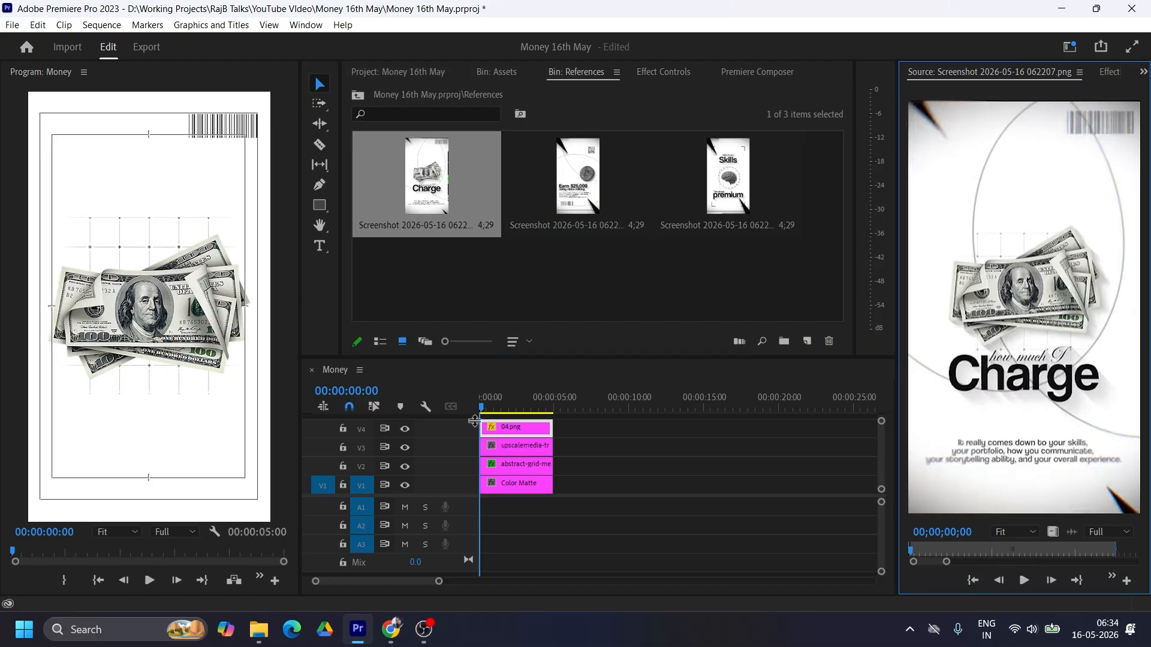
# Step: Scale down the dollar-bills image on V3 to match the reference and set the grid's scale to 47
pyautogui.click(524, 446)
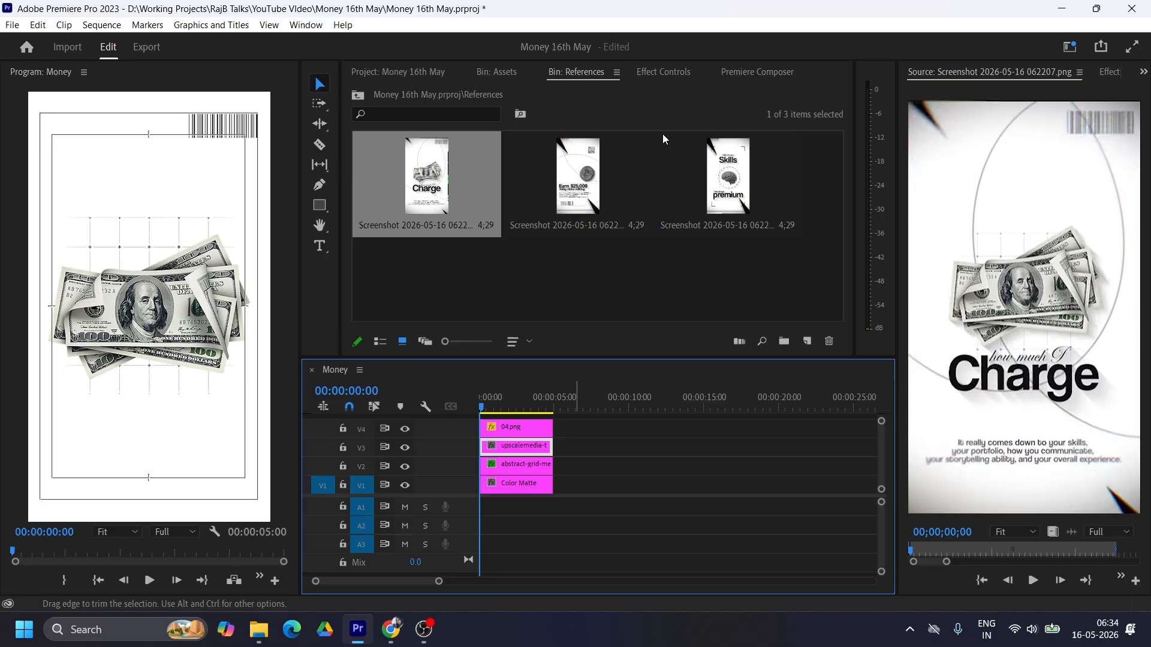
pyautogui.click(663, 72)
pyautogui.click(521, 465)
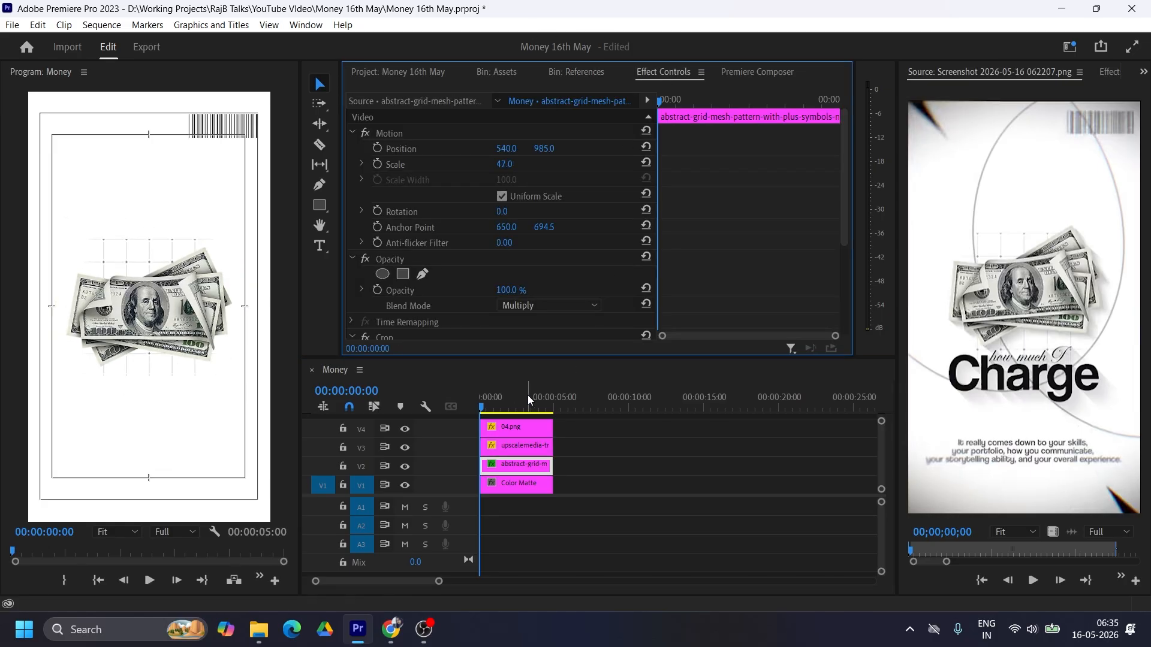
# Step: Find the Drop Shadow effect and apply it to the dollar-bills clip on V3
pyautogui.click(1109, 72)
pyautogui.click(974, 90)
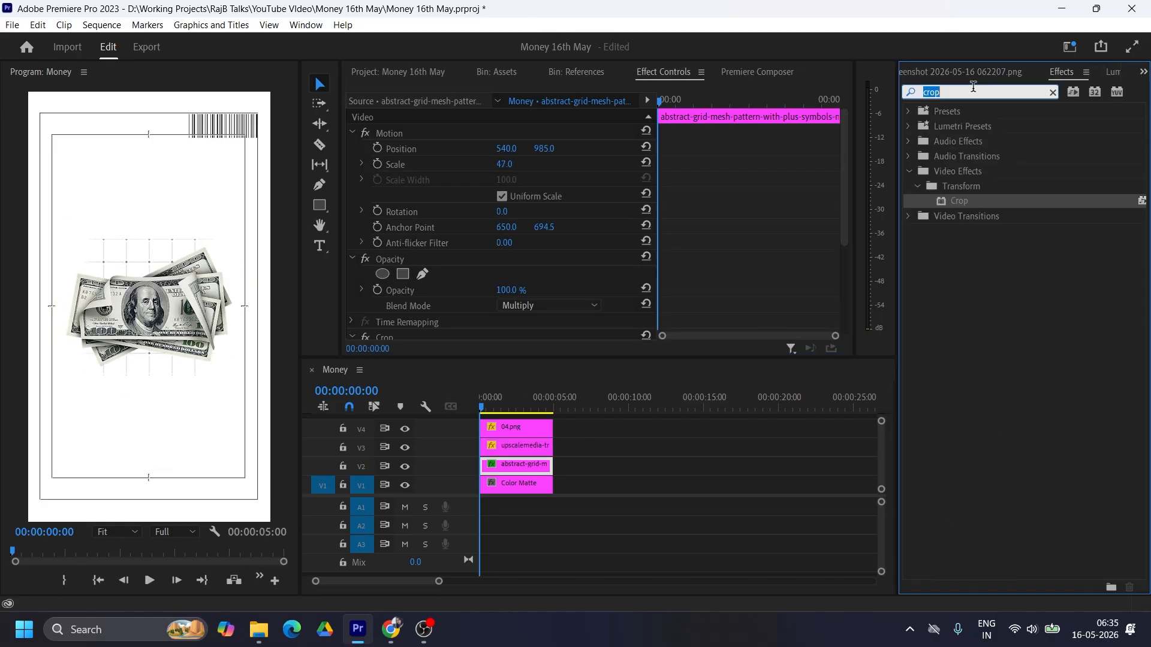
pyautogui.write('drop')
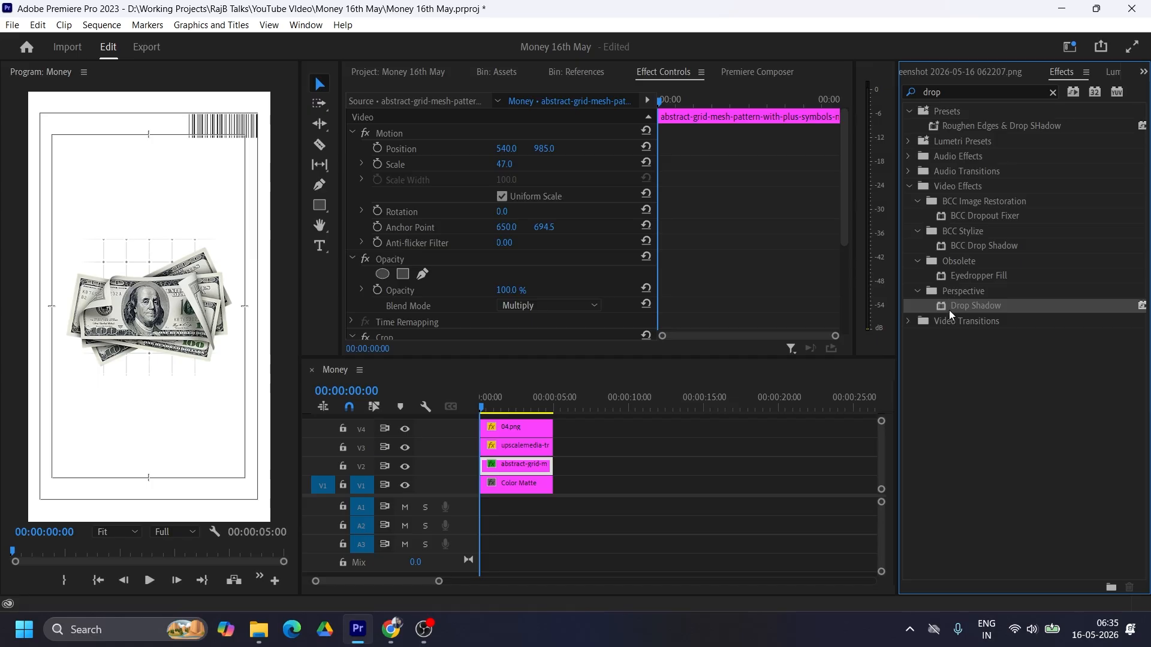
pyautogui.moveTo(951, 315); pyautogui.dragTo(540, 447)
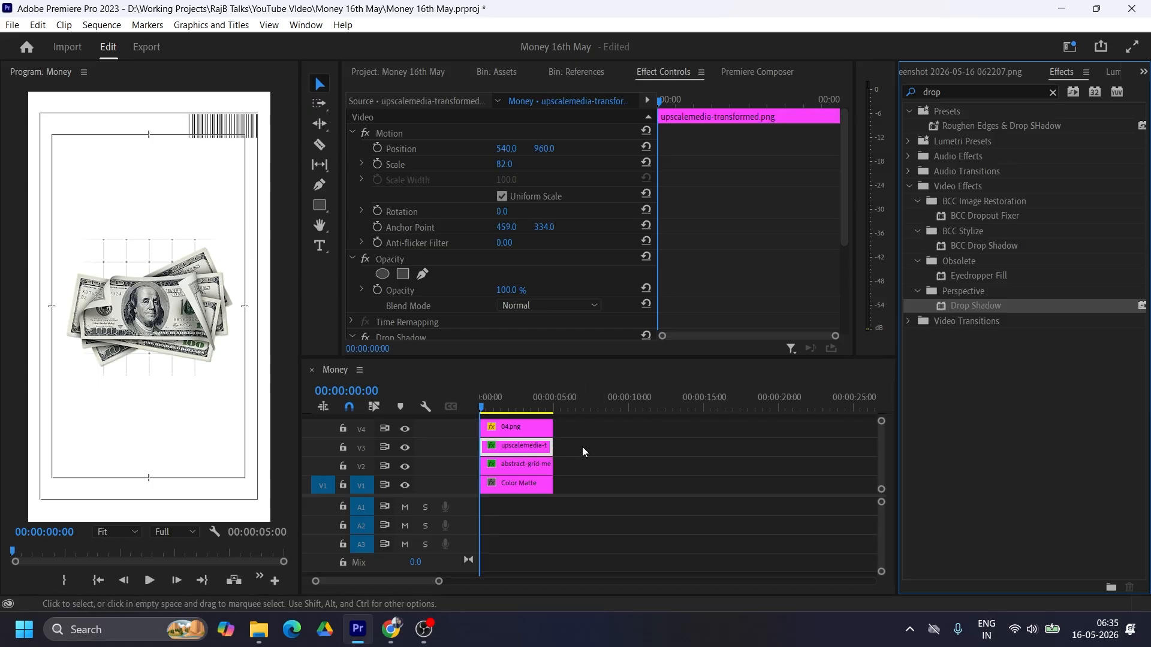
# Step: Set the dollar bills' drop shadow distance to 15
pyautogui.scroll(-3, 456, 220)
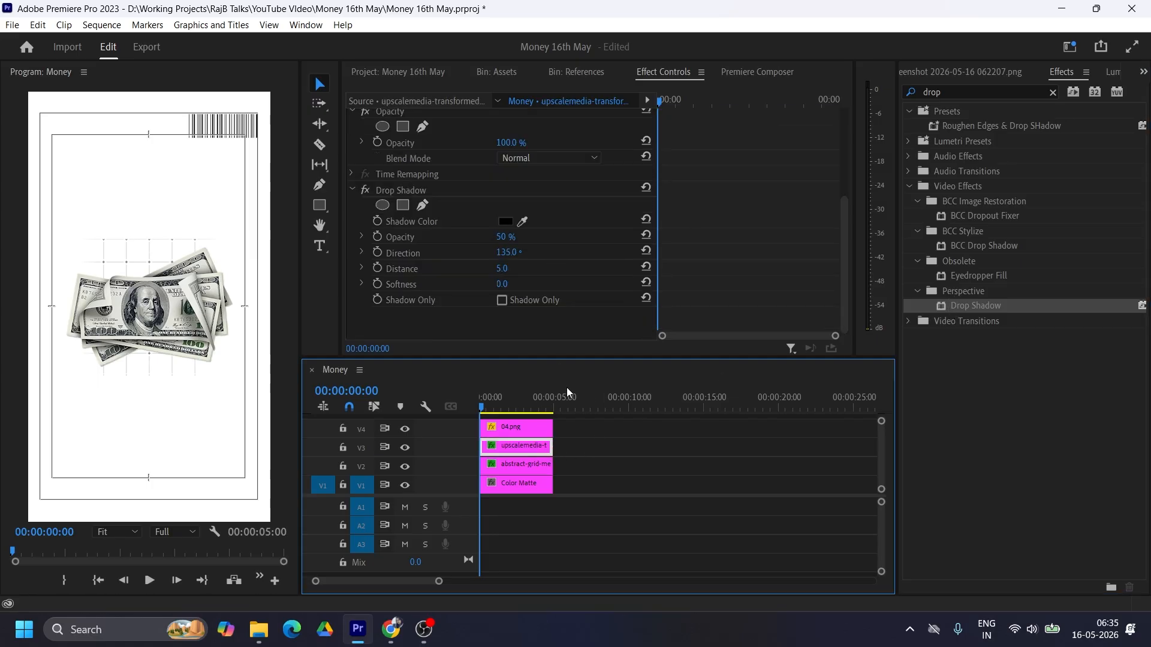
pyautogui.click(503, 268)
pyautogui.write('15')
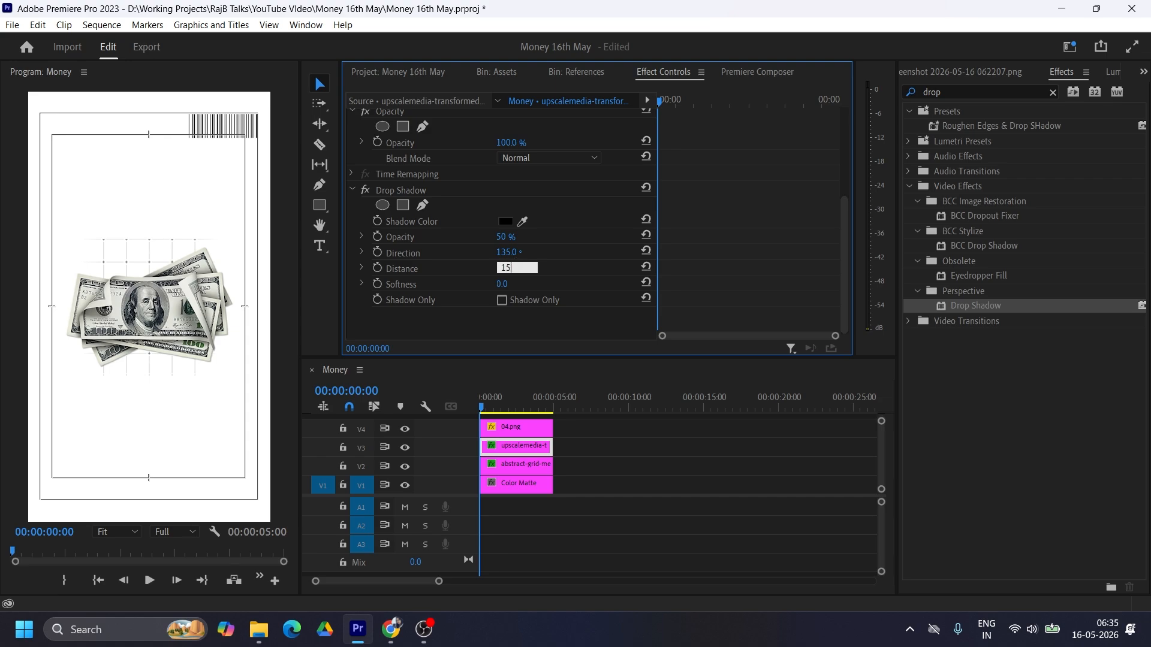
pyautogui.press('Return')
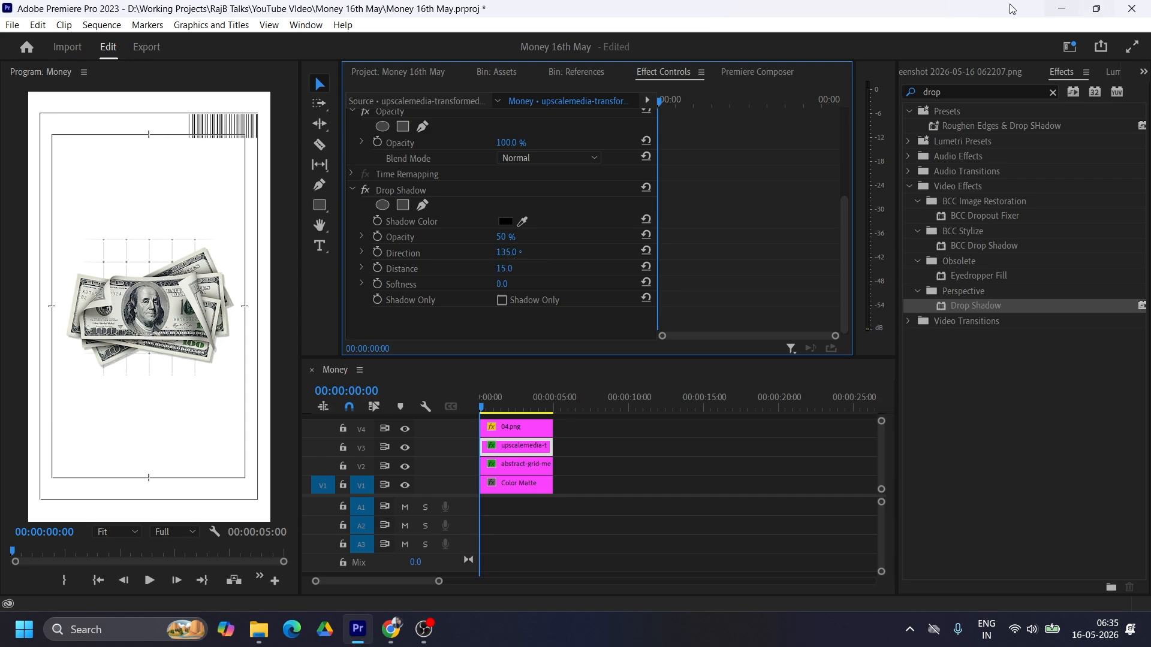
# Step: Bring the reference screenshot back into view and set the dollar bills' drop shadow opacity to 80%
pyautogui.click(959, 71)
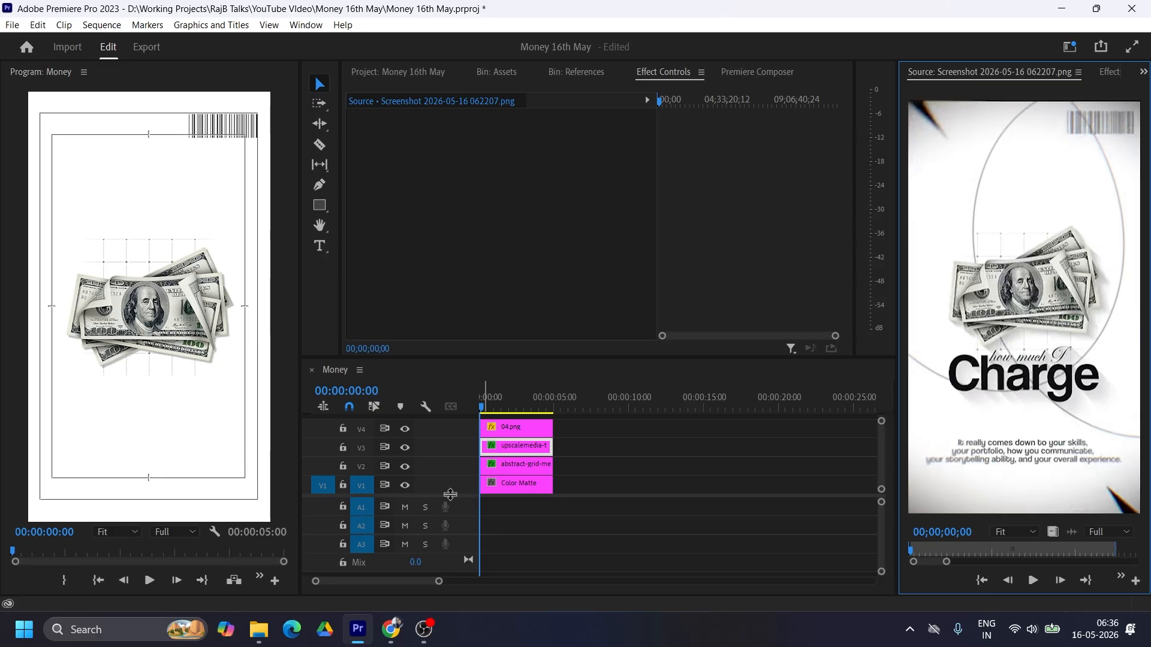
pyautogui.click(503, 447)
pyautogui.scroll(1, 577, 437)
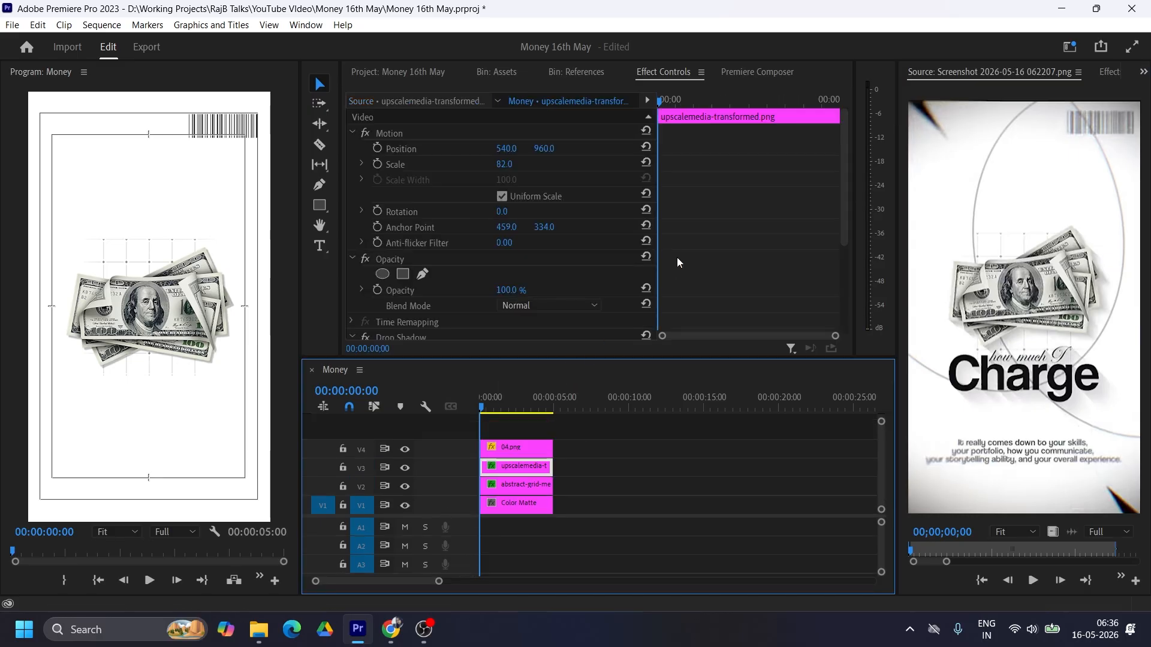
pyautogui.scroll(-5, 677, 257)
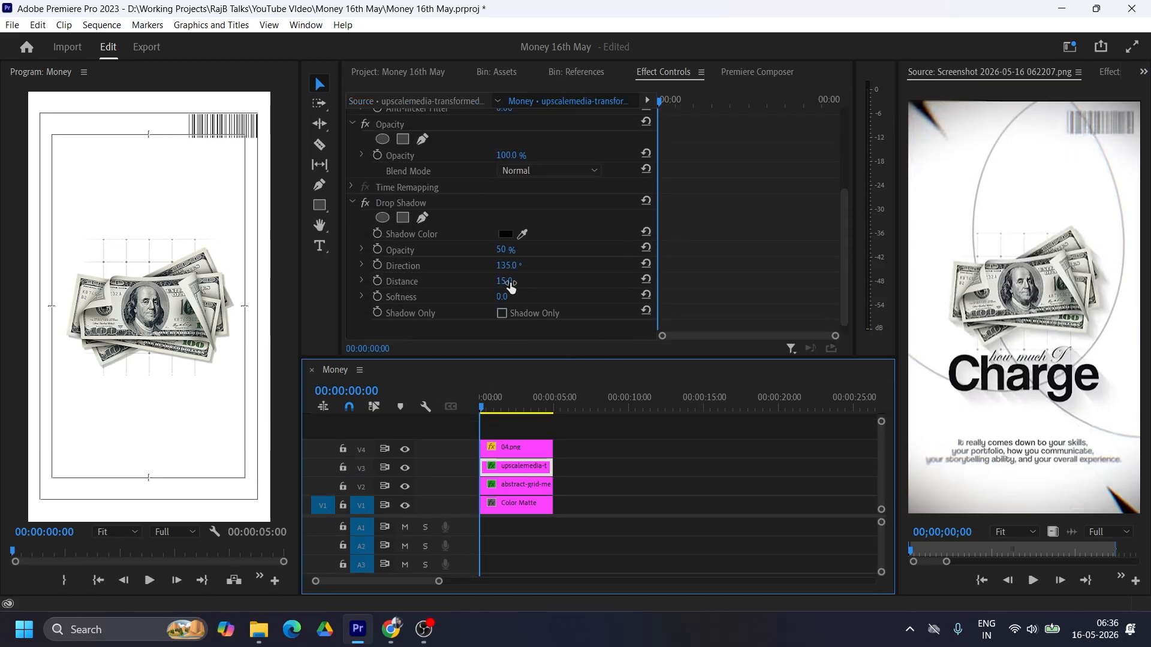
pyautogui.click(505, 249)
pyautogui.write('82')
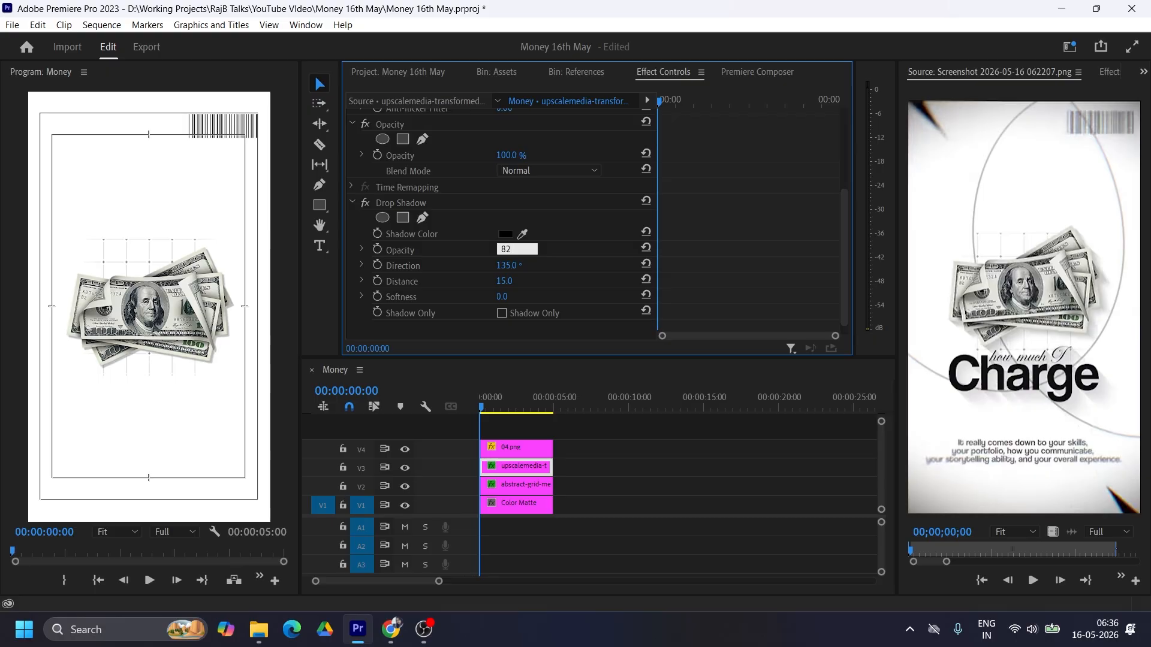
pyautogui.write('0')
pyautogui.press('Return')
# Step: Set the dollar bills' drop shadow distance to 46 and its softness to 150
pyautogui.moveTo(510, 281); pyautogui.dragTo(566, 297)
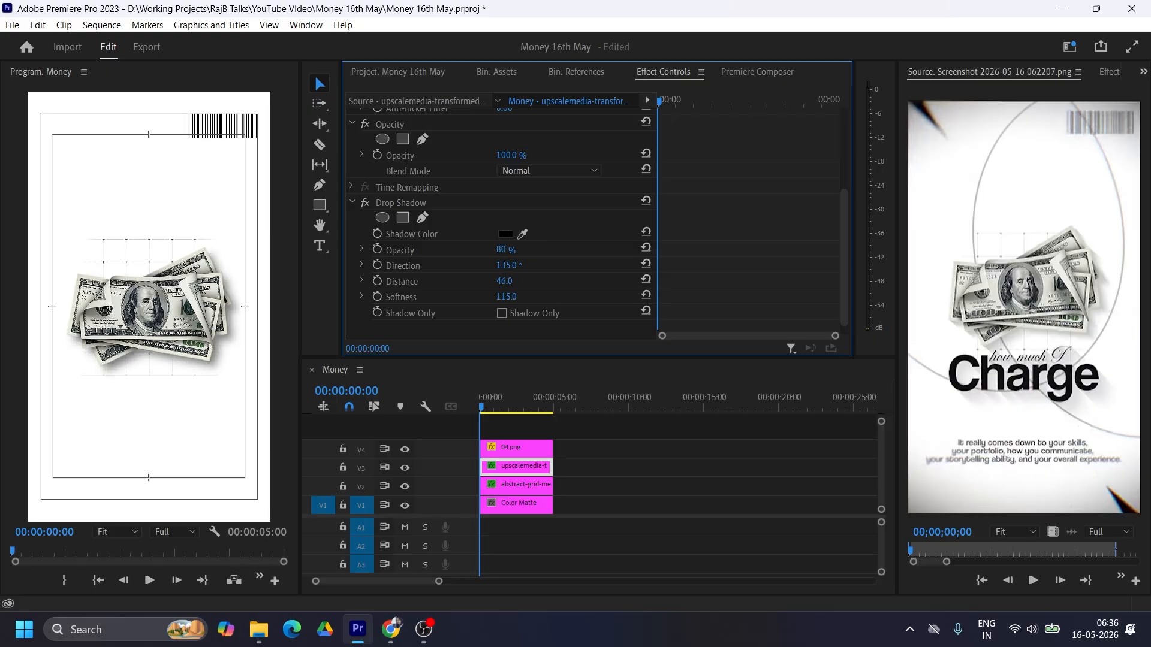
pyautogui.click(509, 297)
pyautogui.write('1')
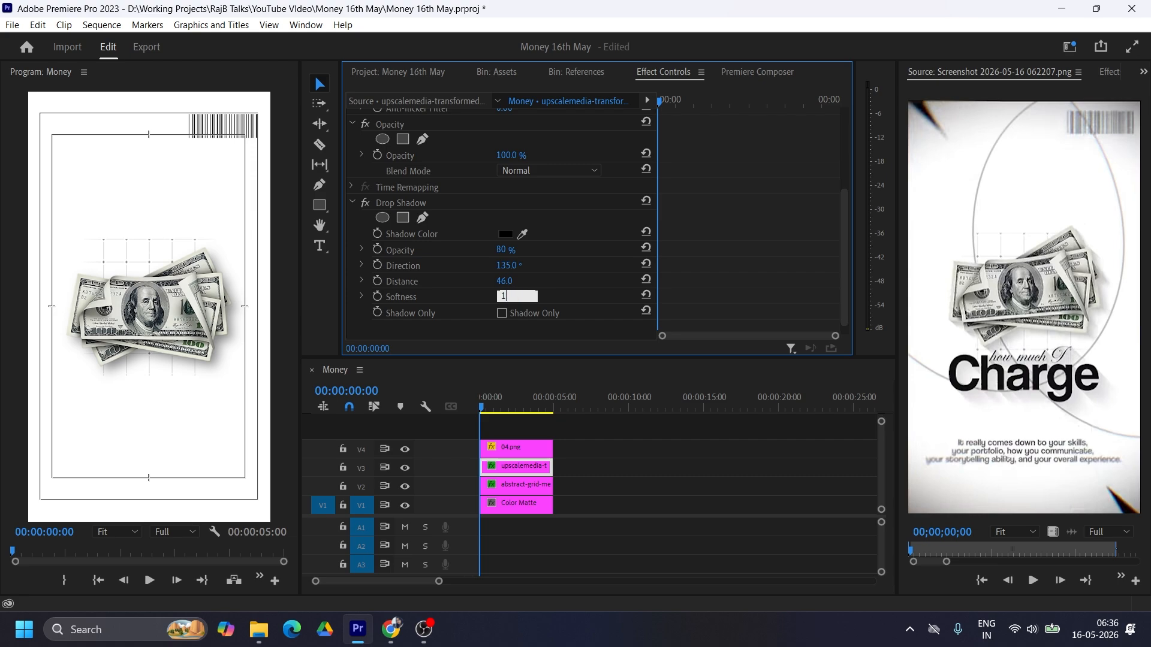
pyautogui.write('50')
pyautogui.press('Return')
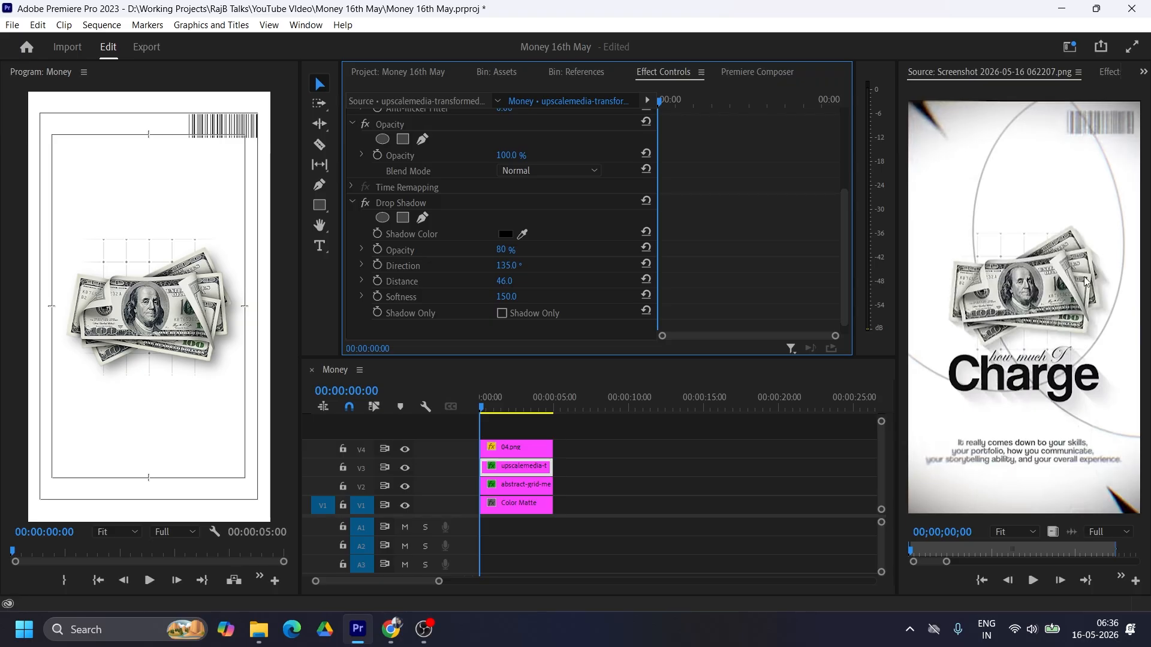
# Step: Move the dollar-bills and barcode clips up one track each to V4 and V5, leaving V3 empty
pyautogui.moveTo(593, 444); pyautogui.dragTo(510, 432)
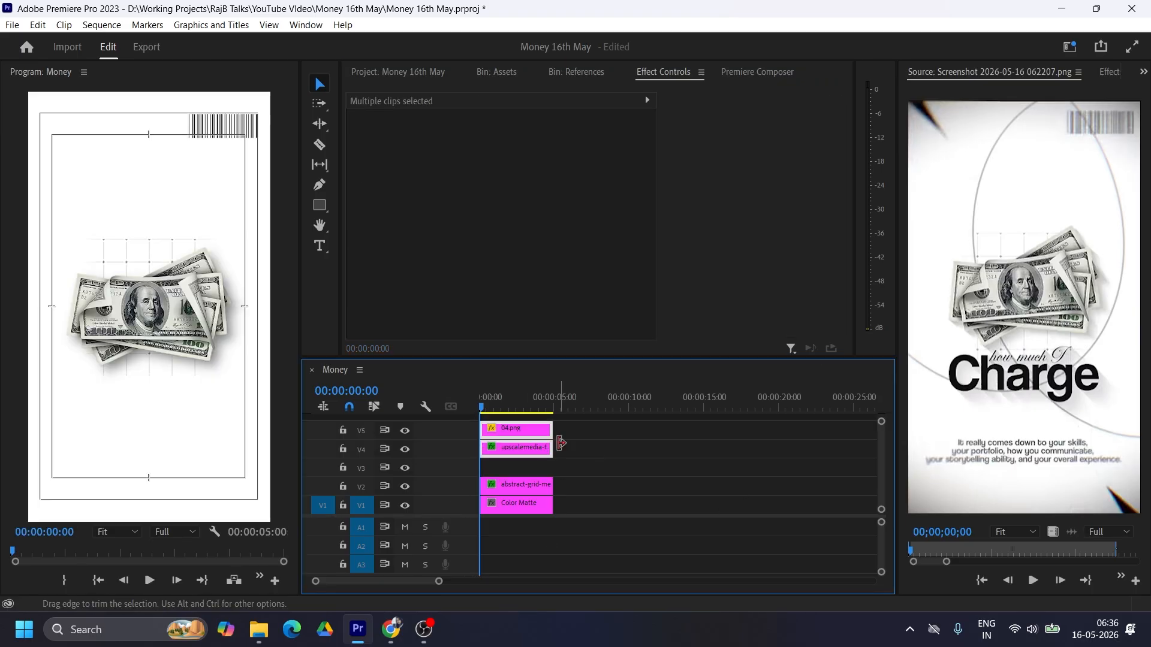
pyautogui.click(596, 444)
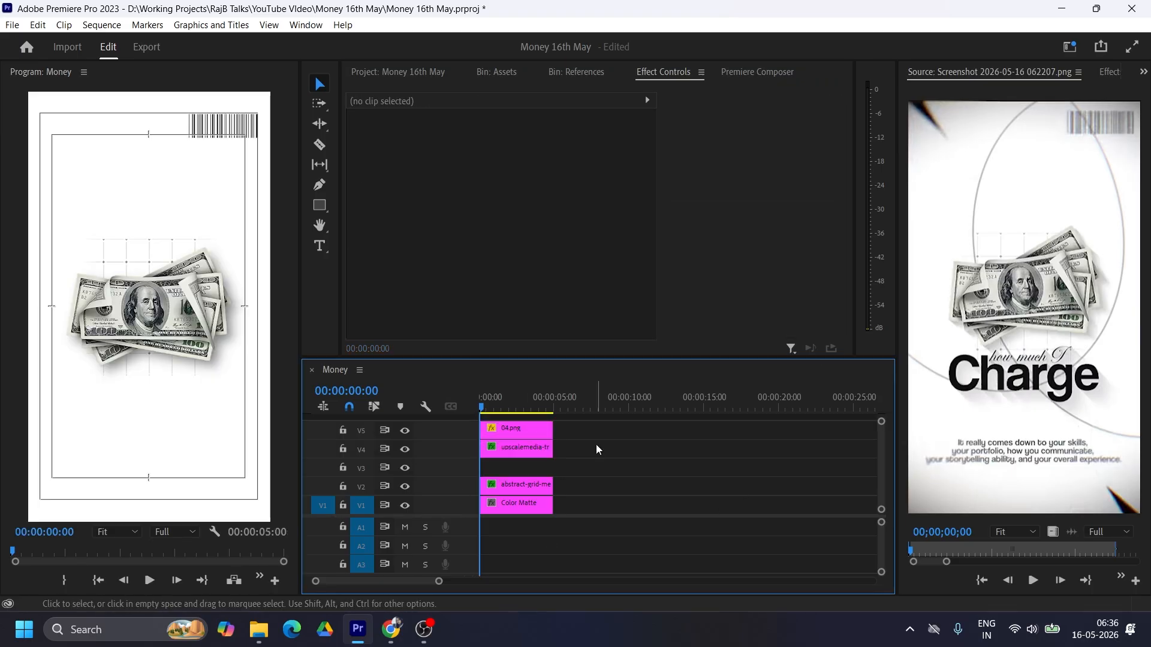
# Step: With the Pen tool and a 25% preview, draw a large curve from outside the frame's left edge, past the bills, to above its top edge
pyautogui.click(317, 187)
pyautogui.click(119, 531)
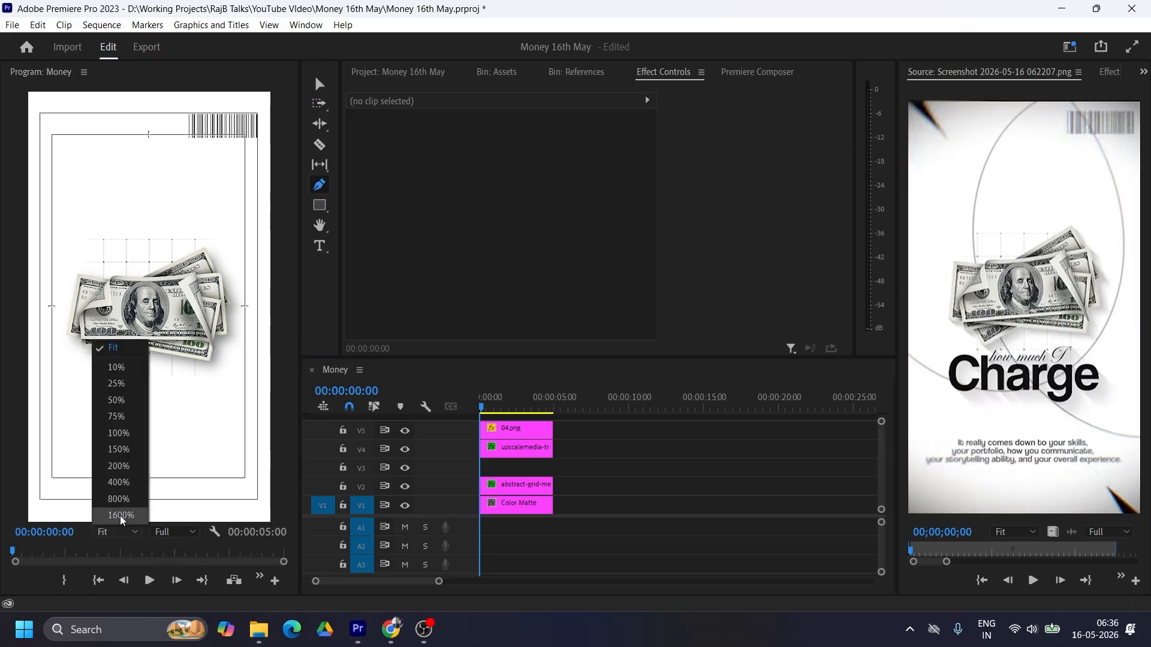
pyautogui.click(117, 385)
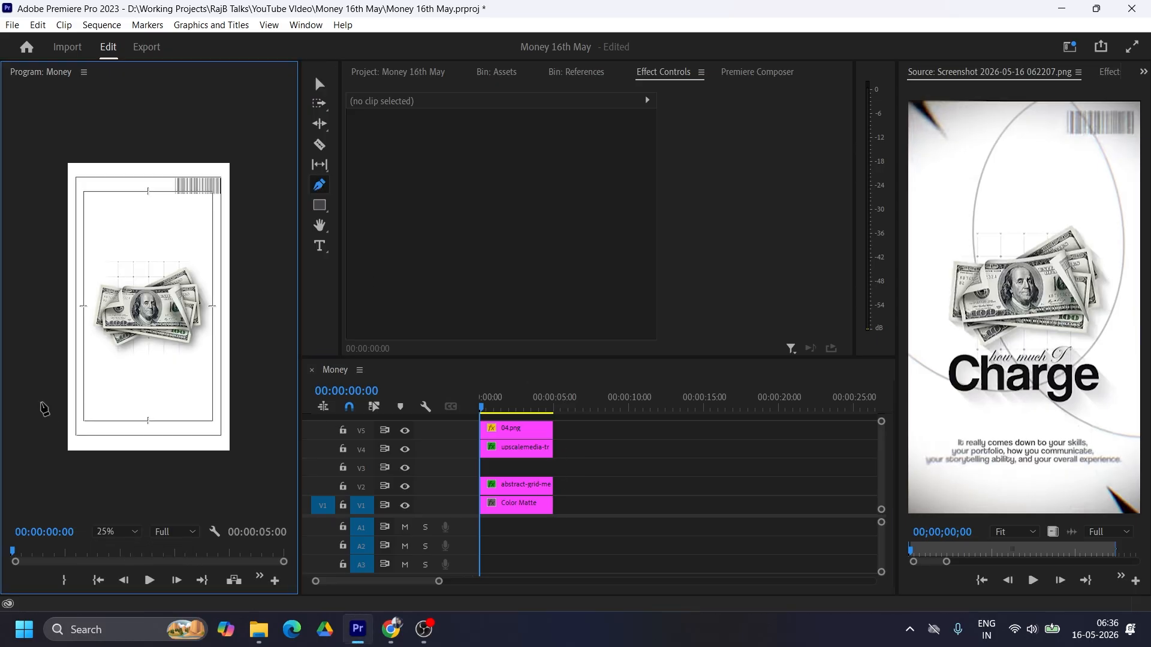
pyautogui.click(14, 324)
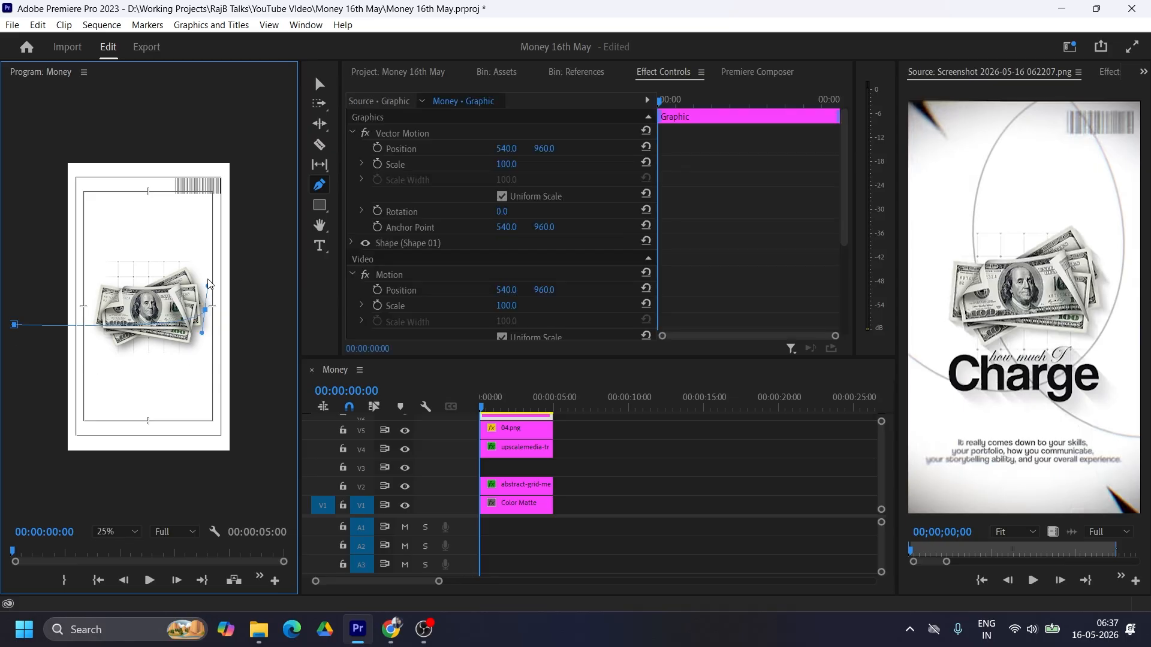
pyautogui.moveTo(205, 310); pyautogui.dragTo(258, 222)
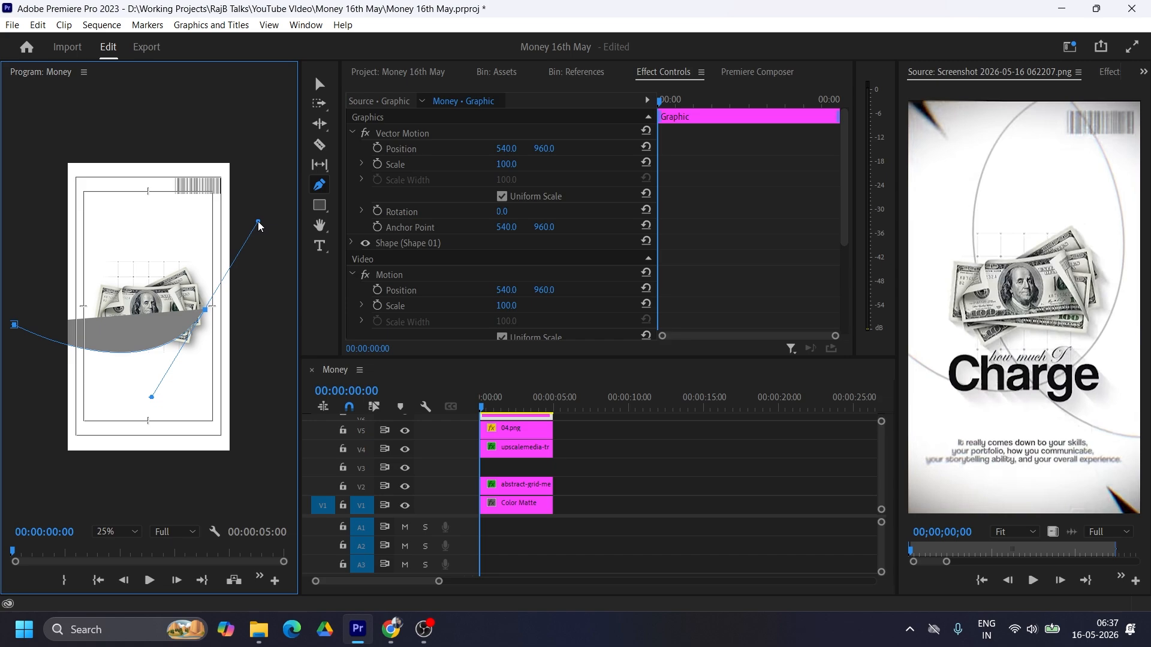
pyautogui.moveTo(194, 112); pyautogui.dragTo(180, 106)
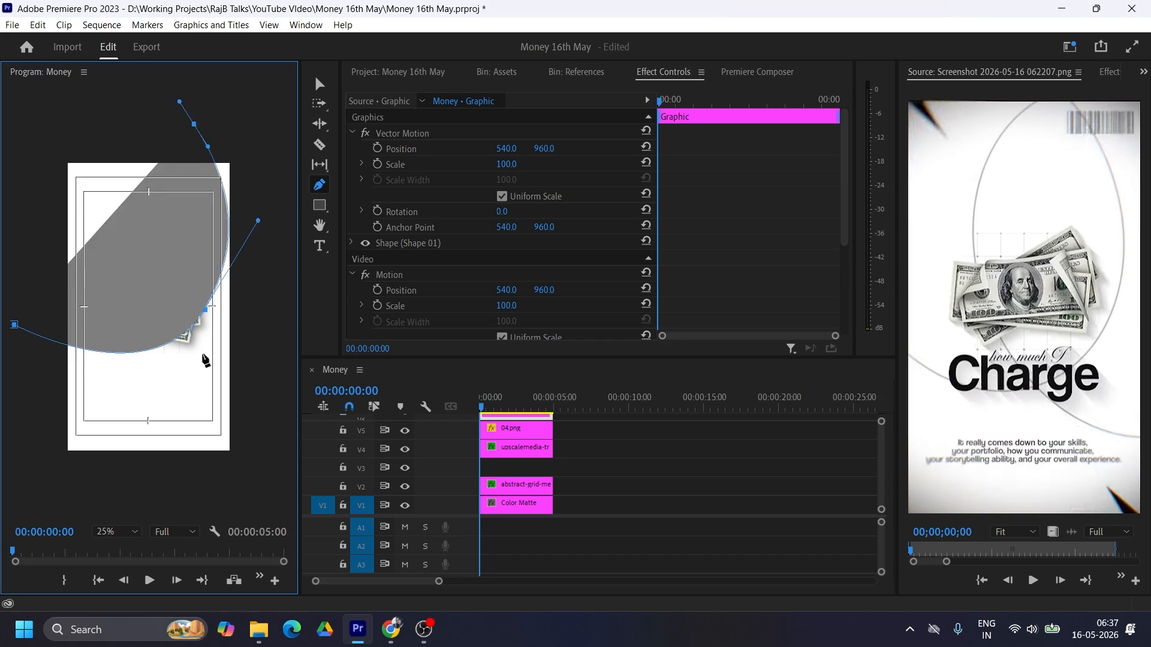
# Step: Reshape the curve by adjusting its anchor points and handles, and undo the last adjustments that closed the path
pyautogui.moveTo(205, 309); pyautogui.dragTo(98, 432)
pyautogui.moveTo(14, 325); pyautogui.dragTo(13, 345)
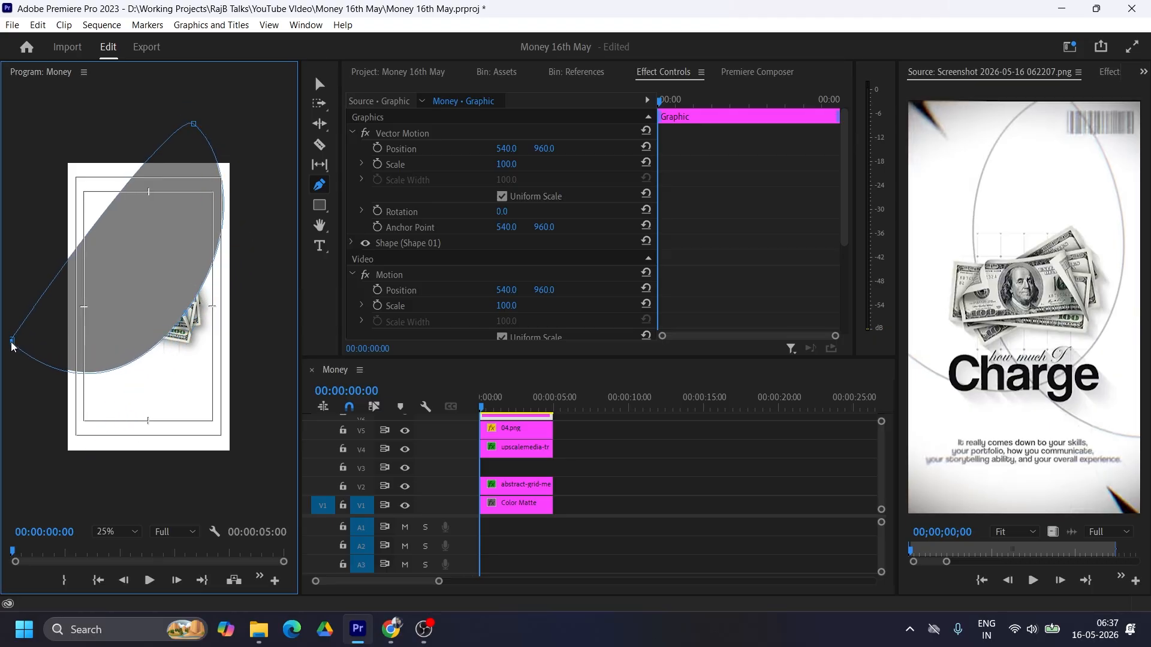
pyautogui.hotkey('ctrl', 'z')
pyautogui.hotkey('ctrl', 'z')
pyautogui.hotkey('ctrl', 'z')
pyautogui.hotkey('ctrl', 'z')
pyautogui.hotkey('ctrl', 'z')
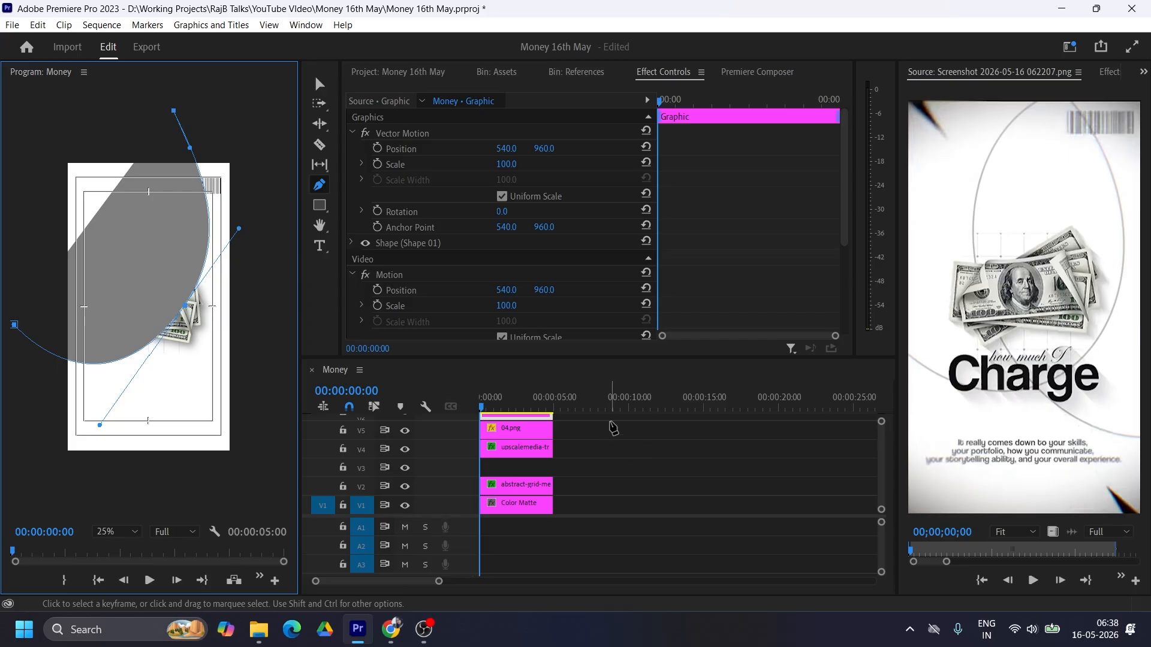
# Step: Select the curved graphic, turn off its fill and give it a black stroke
pyautogui.moveTo(591, 358); pyautogui.dragTo(579, 315)
pyautogui.click(321, 85)
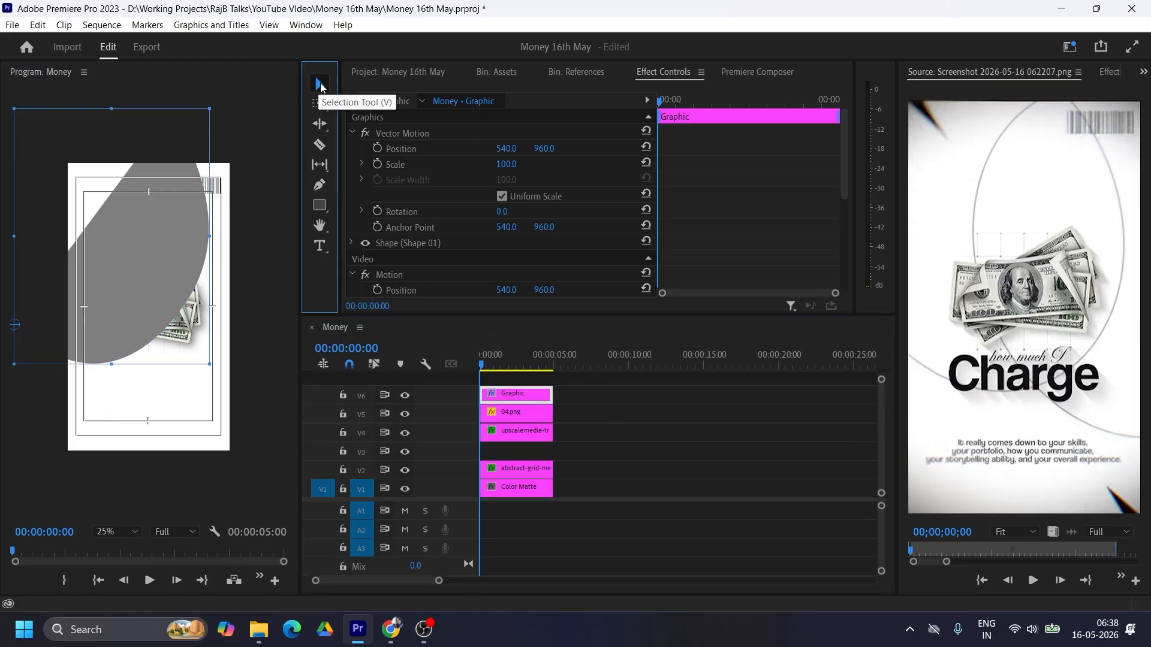
pyautogui.click(518, 397)
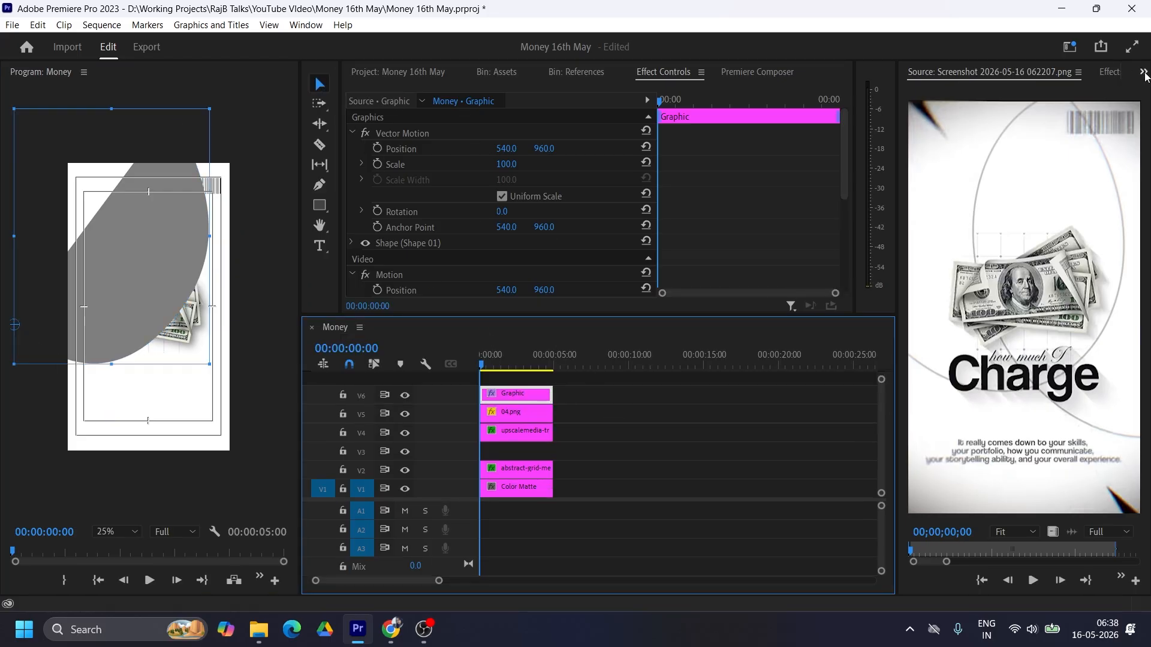
pyautogui.click(1143, 72)
pyautogui.click(1019, 138)
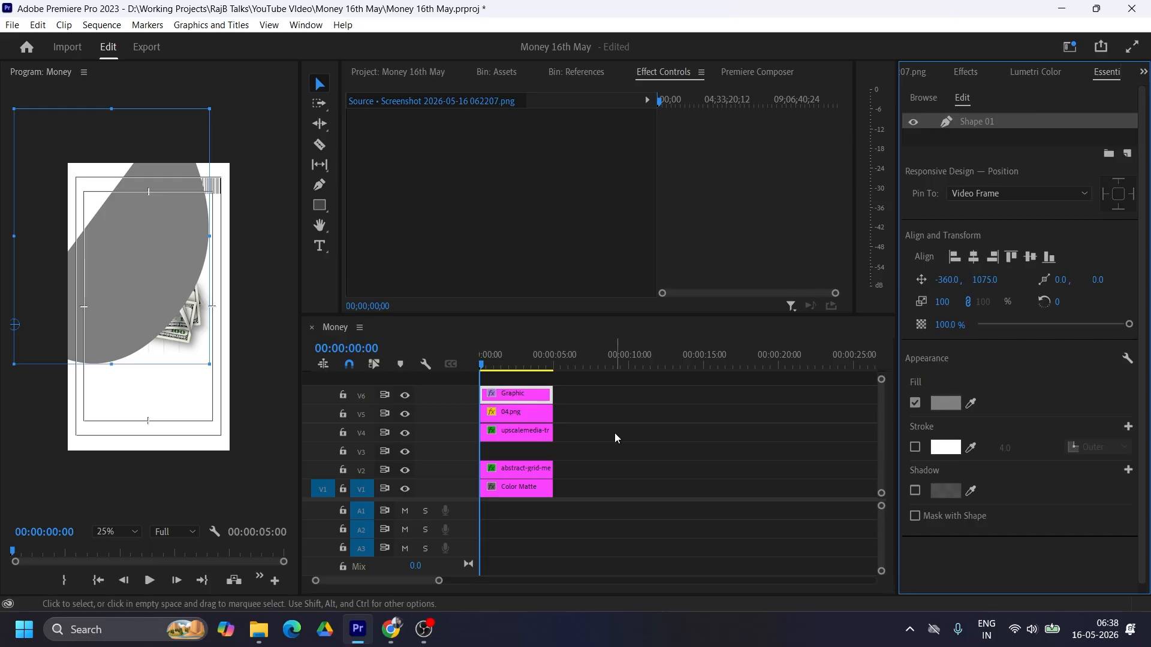
pyautogui.click(915, 404)
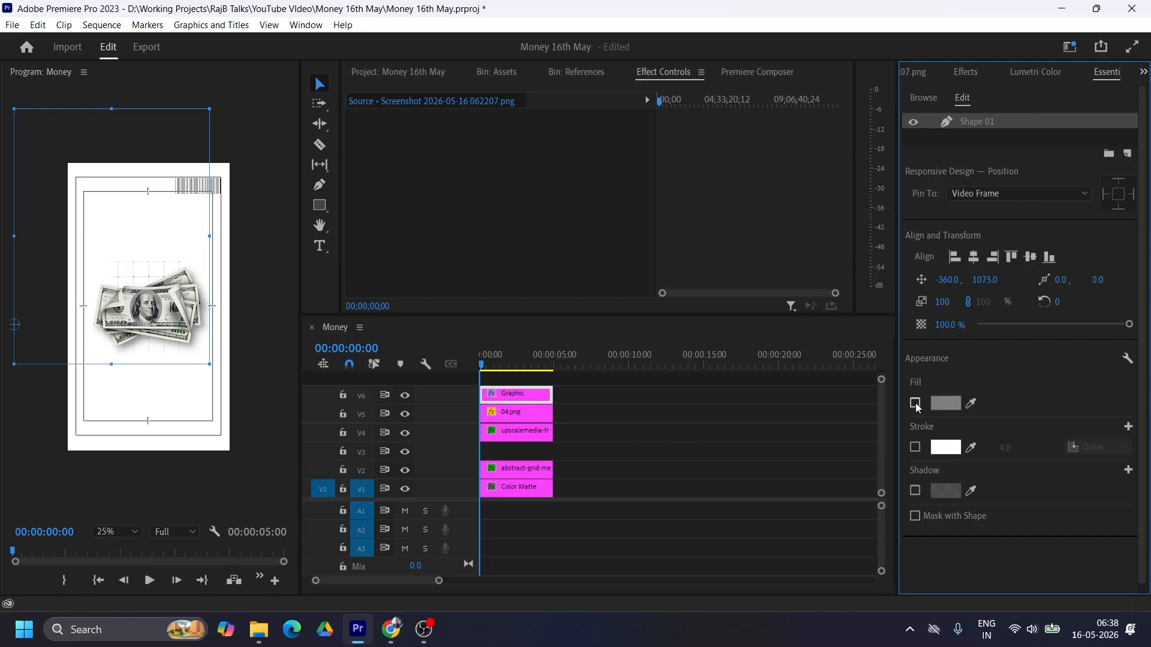
pyautogui.click(916, 447)
pyautogui.click(945, 448)
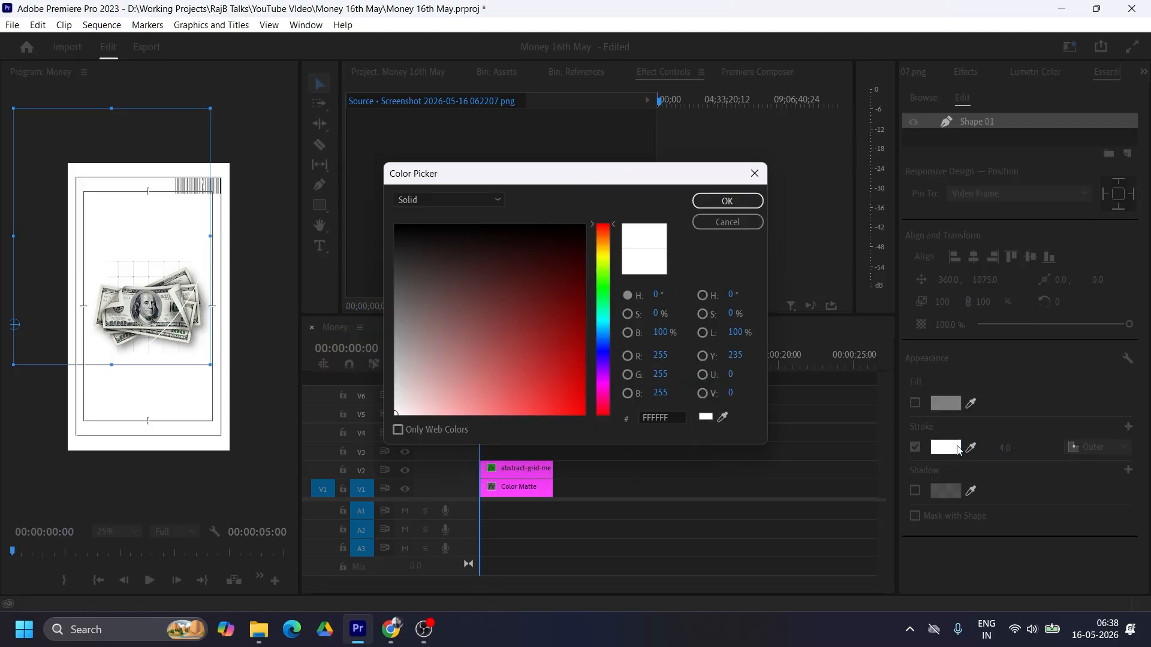
pyautogui.click(728, 201)
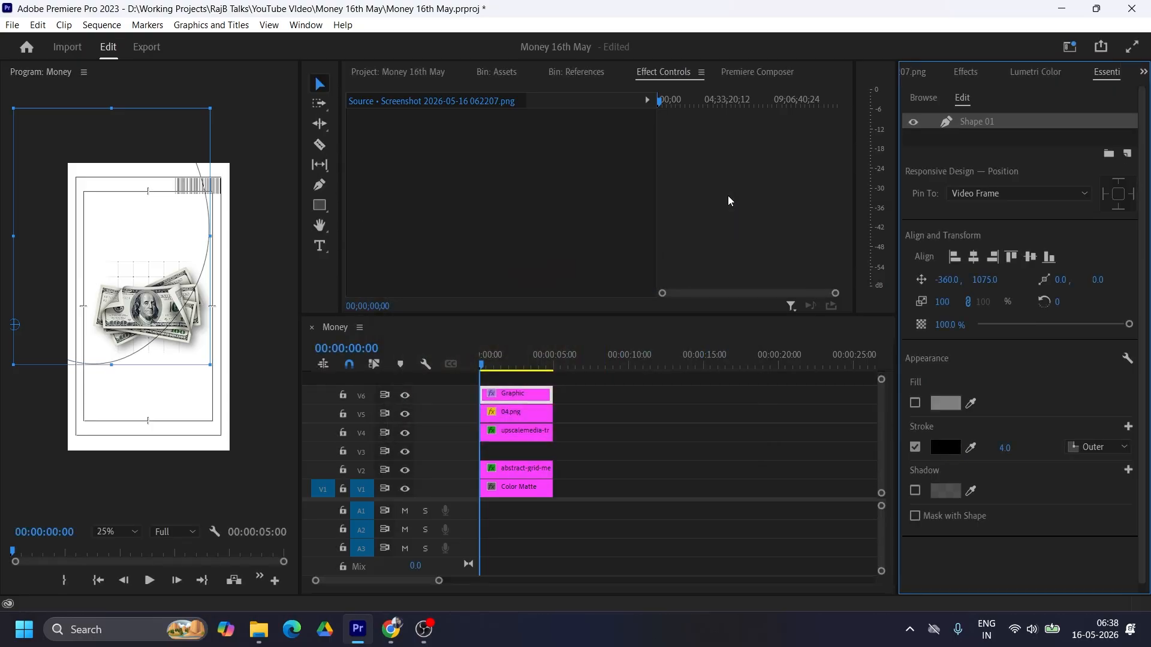
# Step: Align the curved shape's stroke to Center and set its width to 2
pyautogui.click(1107, 453)
pyautogui.click(1116, 500)
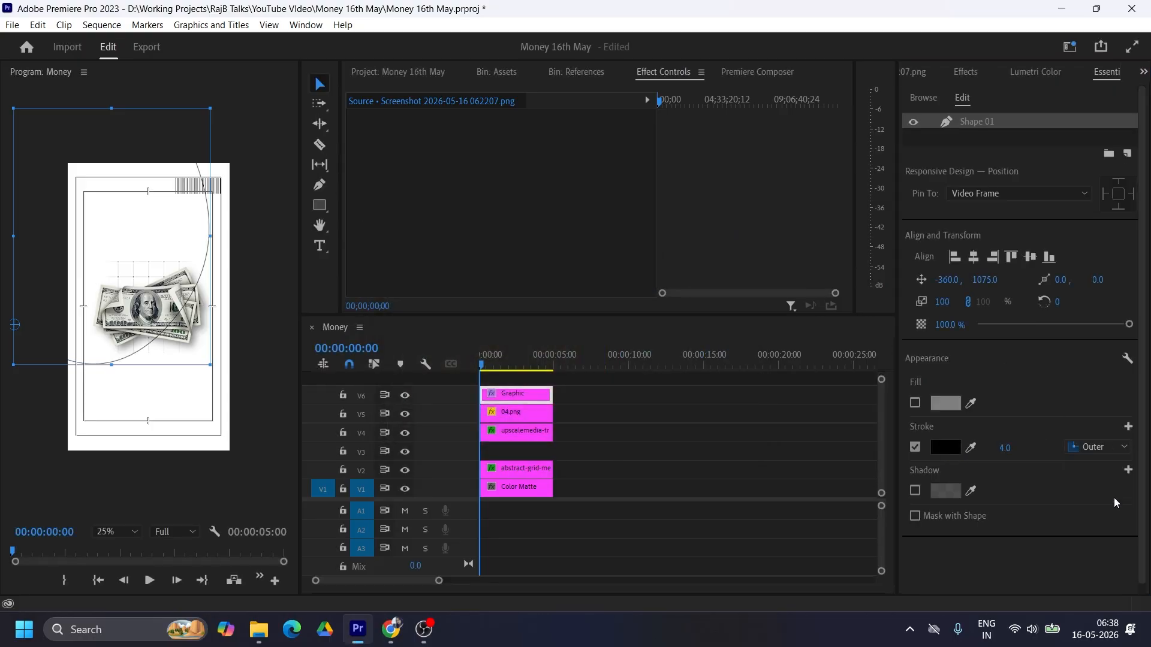
pyautogui.click(1013, 448)
pyautogui.write('2')
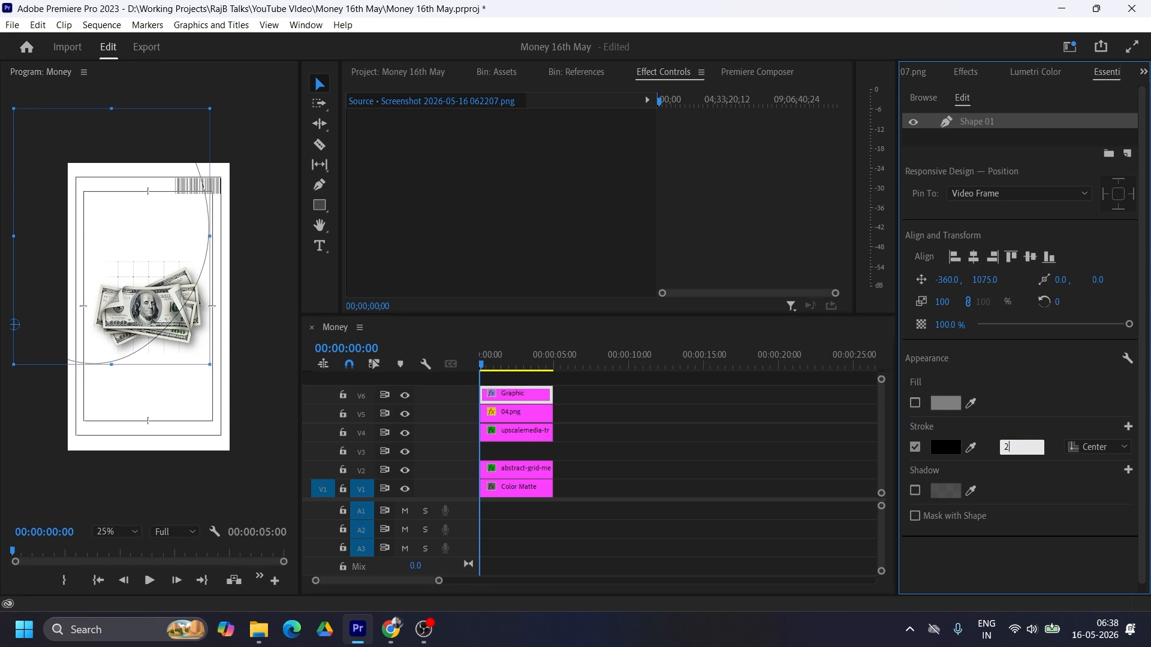
pyautogui.press('Return')
# Step: Nudge the curved outline slightly left in the frame and move its clip down to V3, beneath the dollar bills
pyautogui.moveTo(141, 241); pyautogui.dragTo(134, 237)
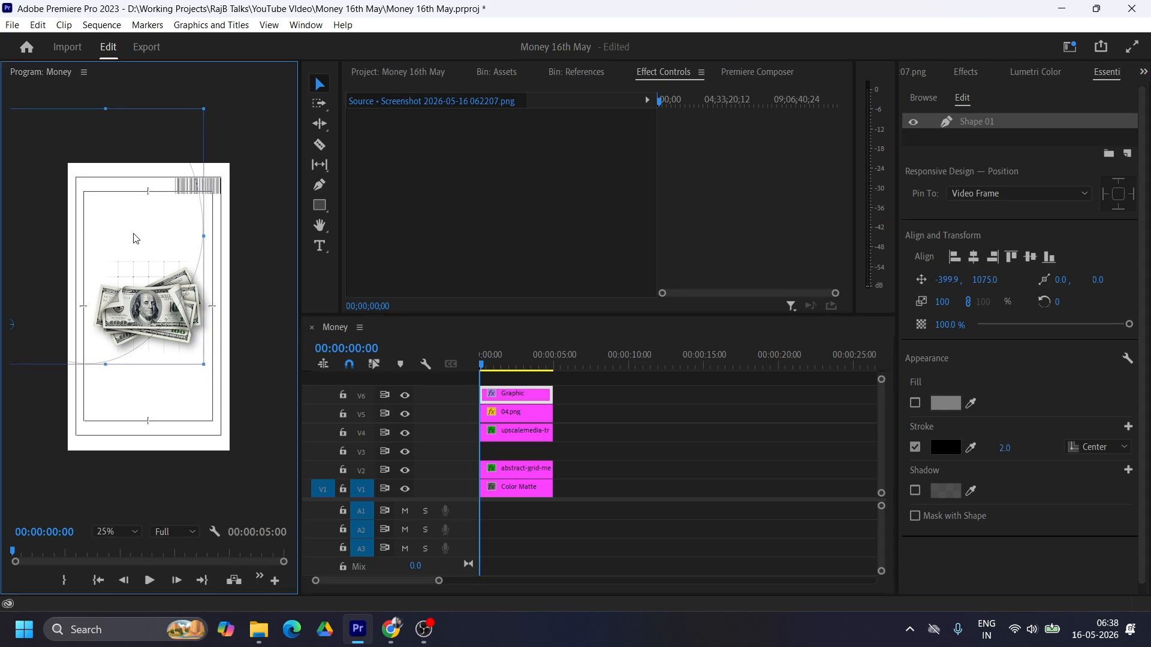
pyautogui.moveTo(509, 400); pyautogui.dragTo(506, 451)
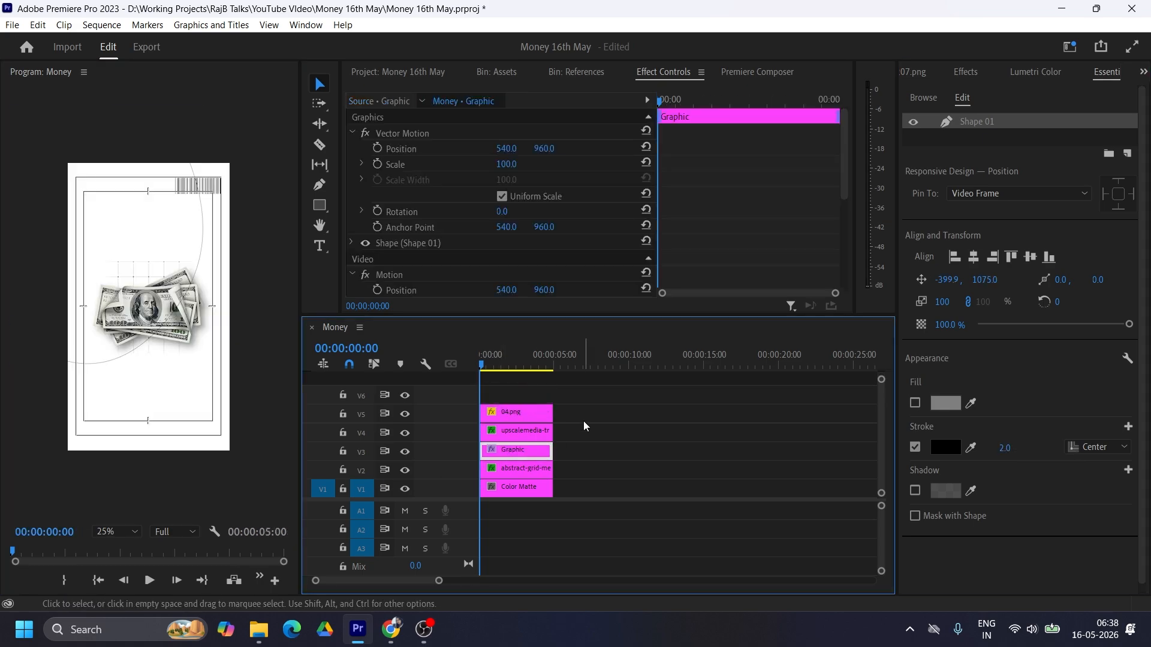
# Step: Move the dollar-bills and barcode clips up to V5 and V6, and label the dollar-bills clip Purple
pyautogui.moveTo(585, 429); pyautogui.dragTo(515, 405)
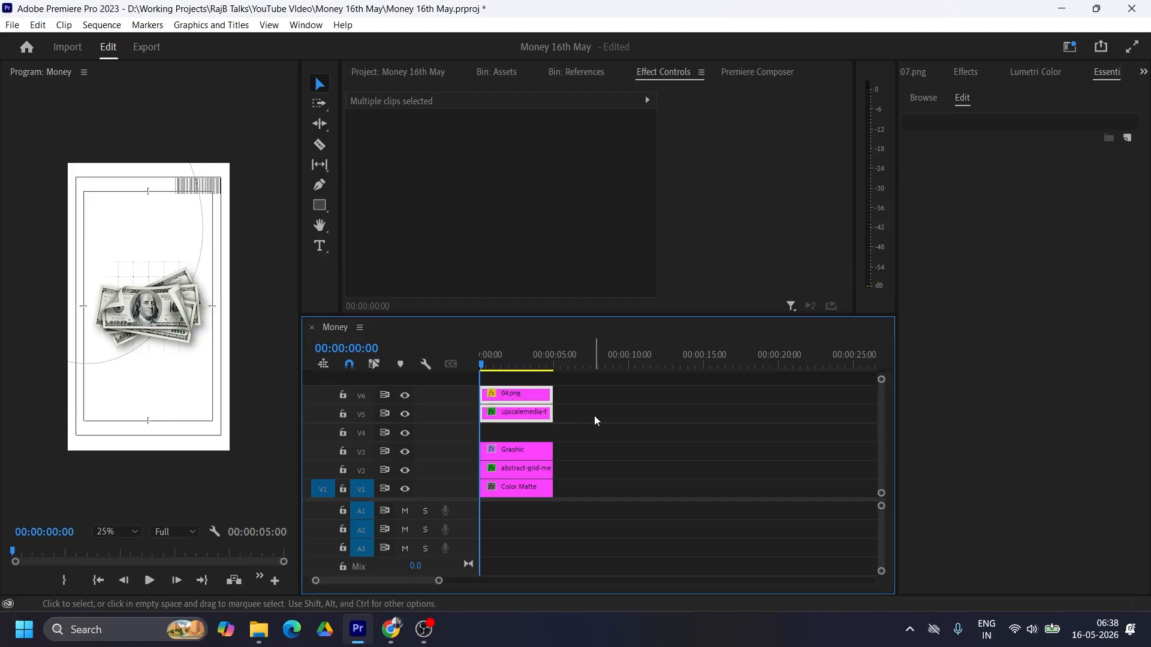
pyautogui.click(517, 417)
pyautogui.rightClick(517, 418)
pyautogui.moveTo(593, 420)
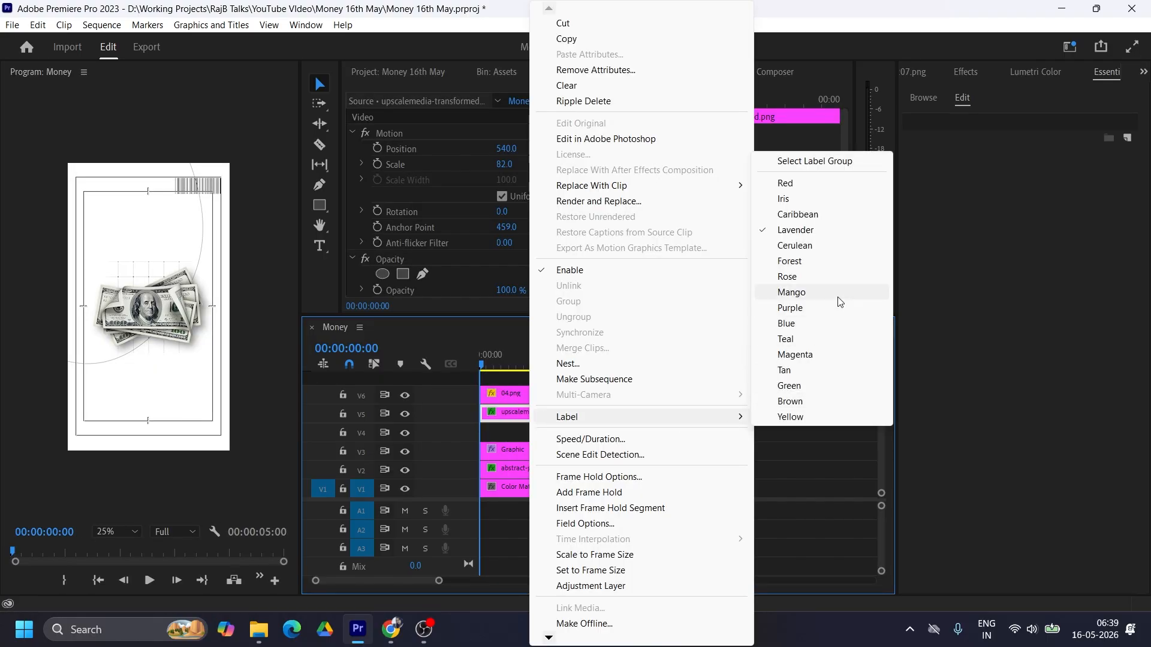
pyautogui.click(811, 308)
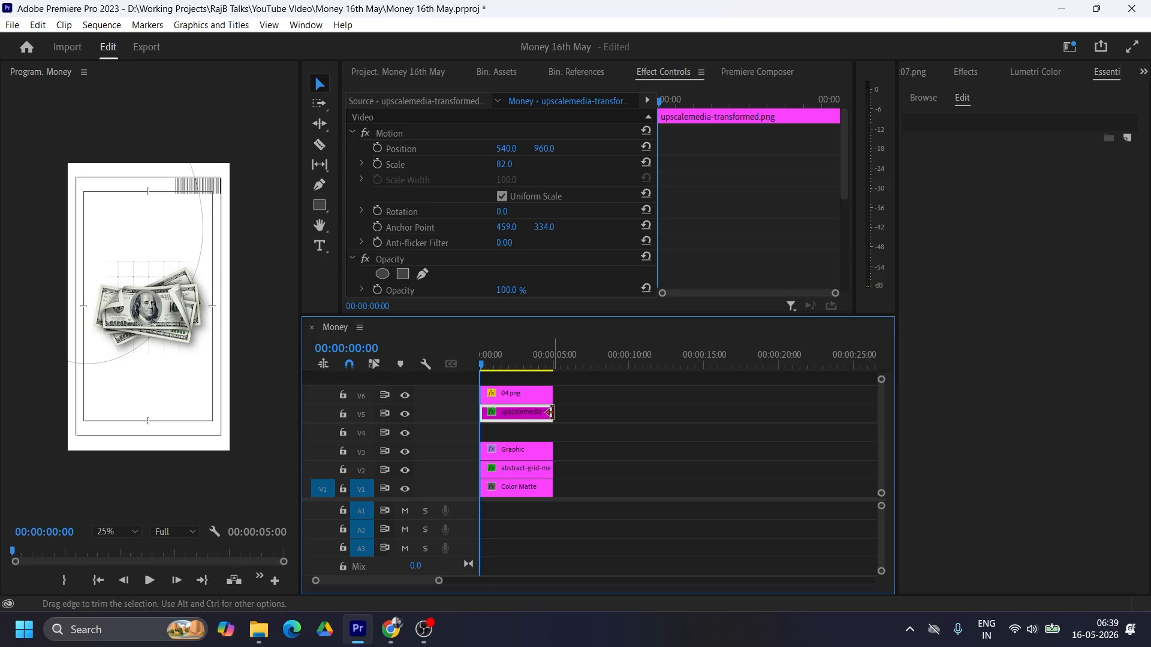
# Step: Label the curved-outline graphic clip on V3 Teal and duplicate it onto V4
pyautogui.click(522, 451)
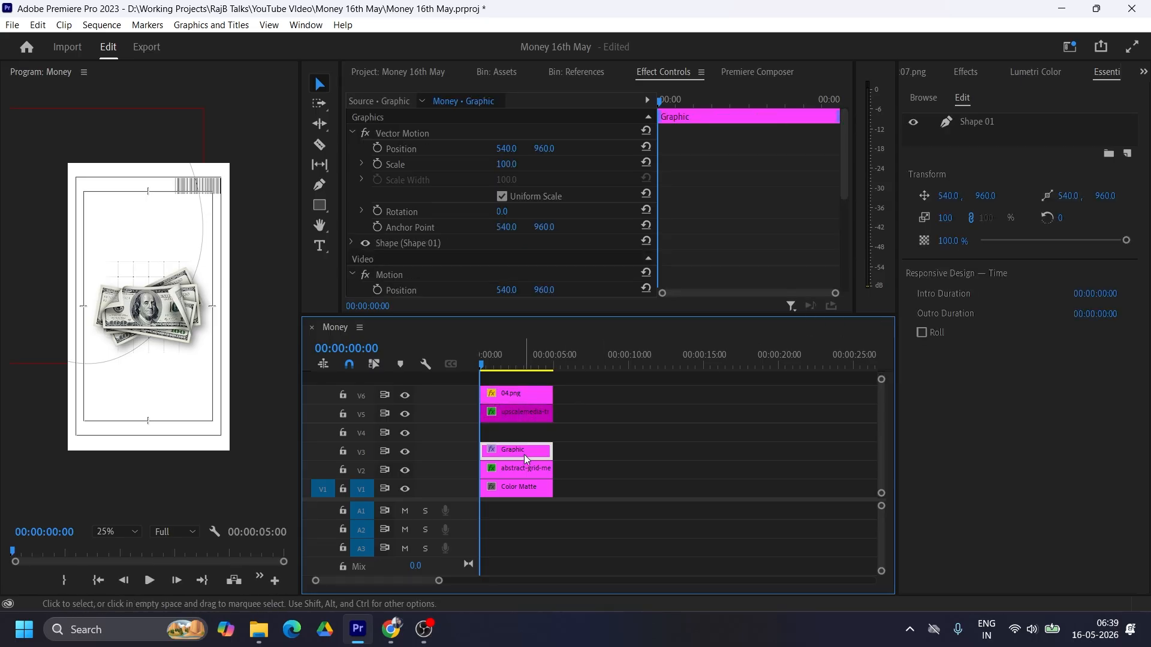
pyautogui.rightClick(525, 455)
pyautogui.moveTo(690, 417)
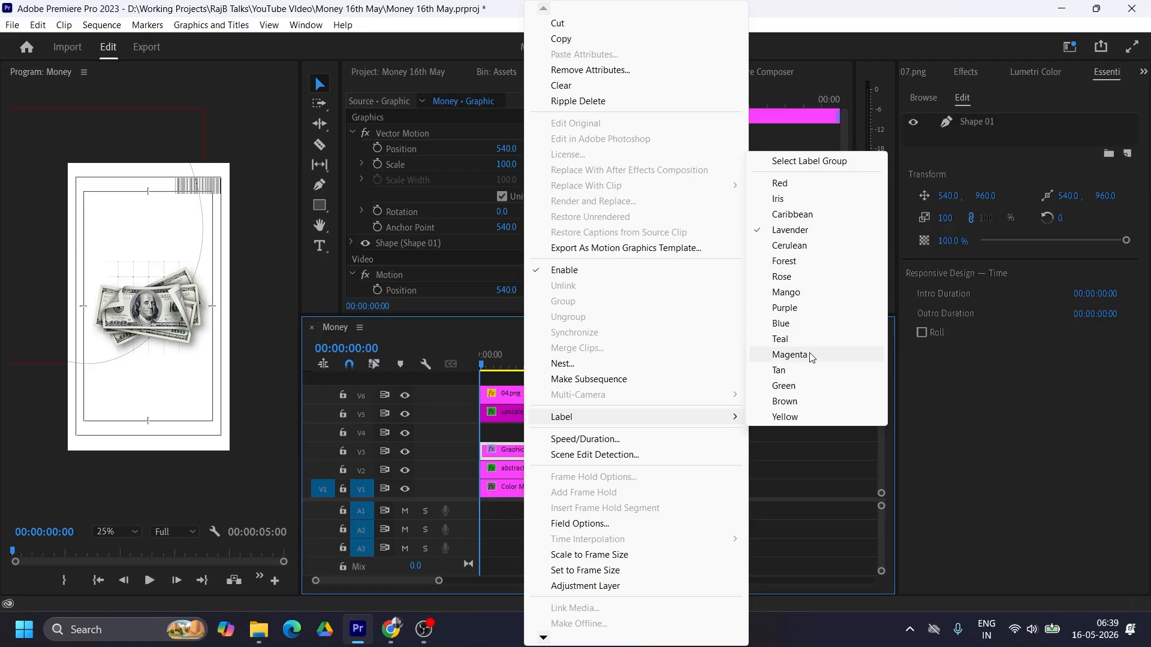
pyautogui.click(780, 339)
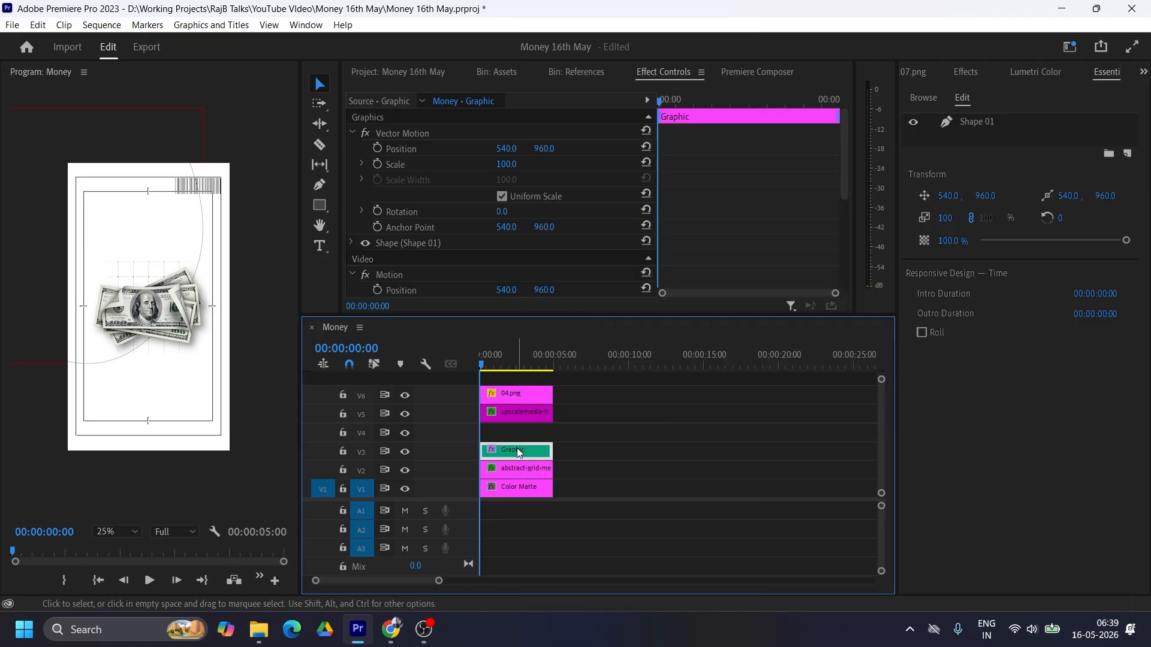
pyautogui.moveTo(519, 452); pyautogui.dragTo(518, 438)
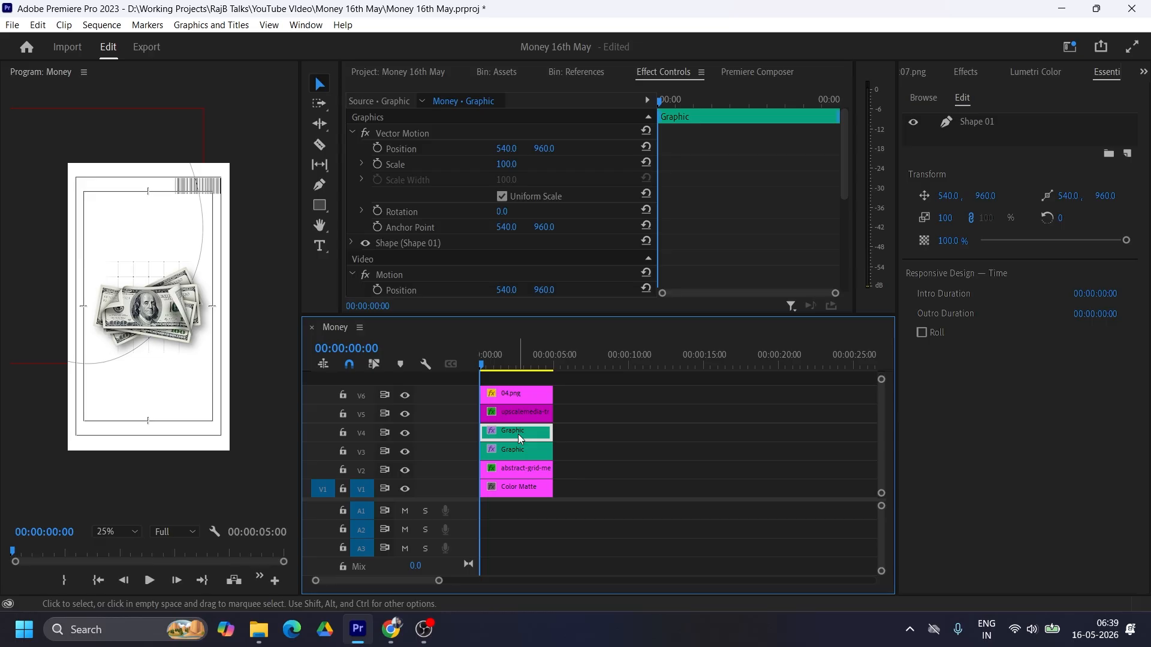
# Step: Apply Horizontal Flip to the V4 curve copy and shift its mirrored outline to the right within the frame
pyautogui.click(966, 74)
pyautogui.click(970, 90)
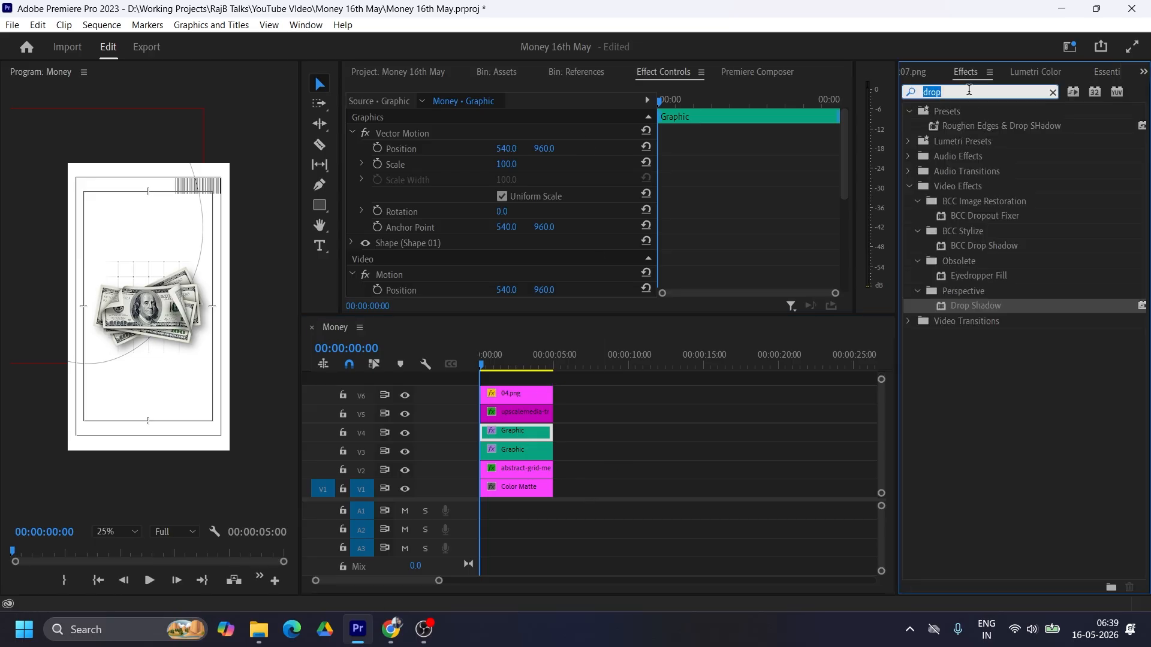
pyautogui.write('flip')
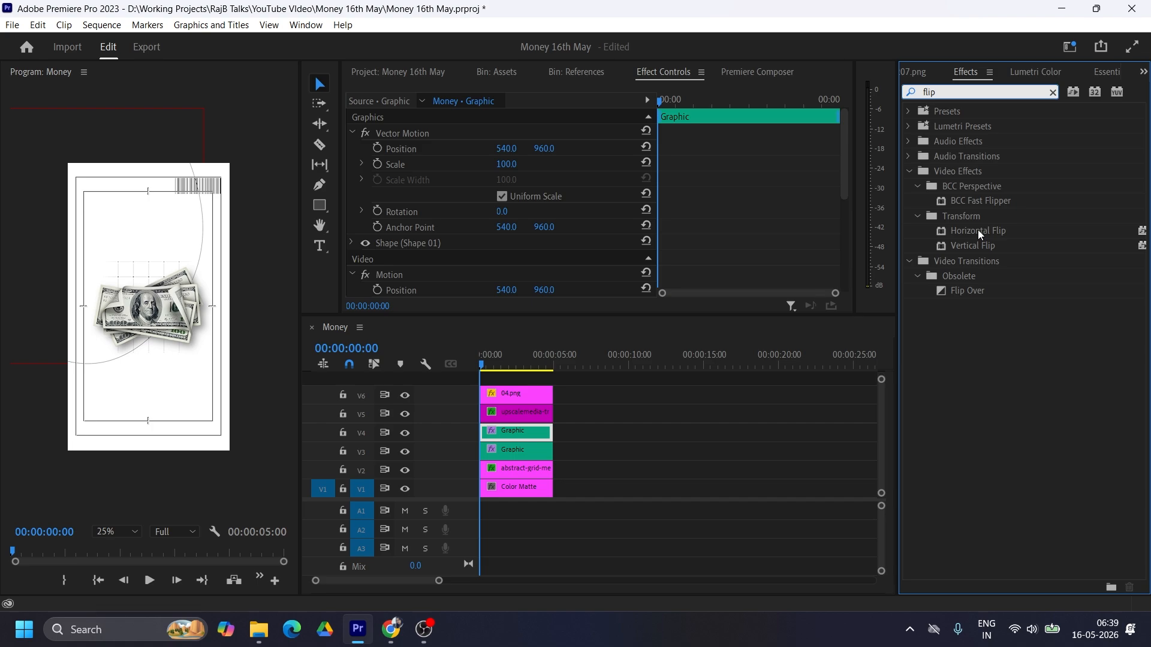
pyautogui.moveTo(974, 235); pyautogui.dragTo(508, 442)
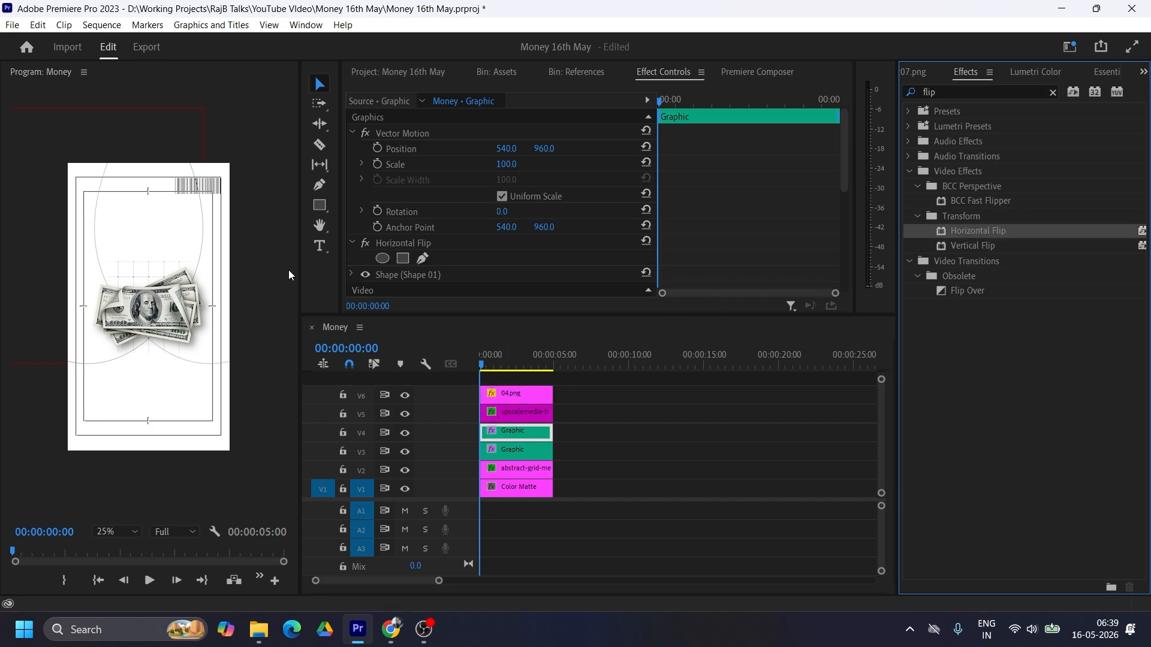
pyautogui.click(251, 246)
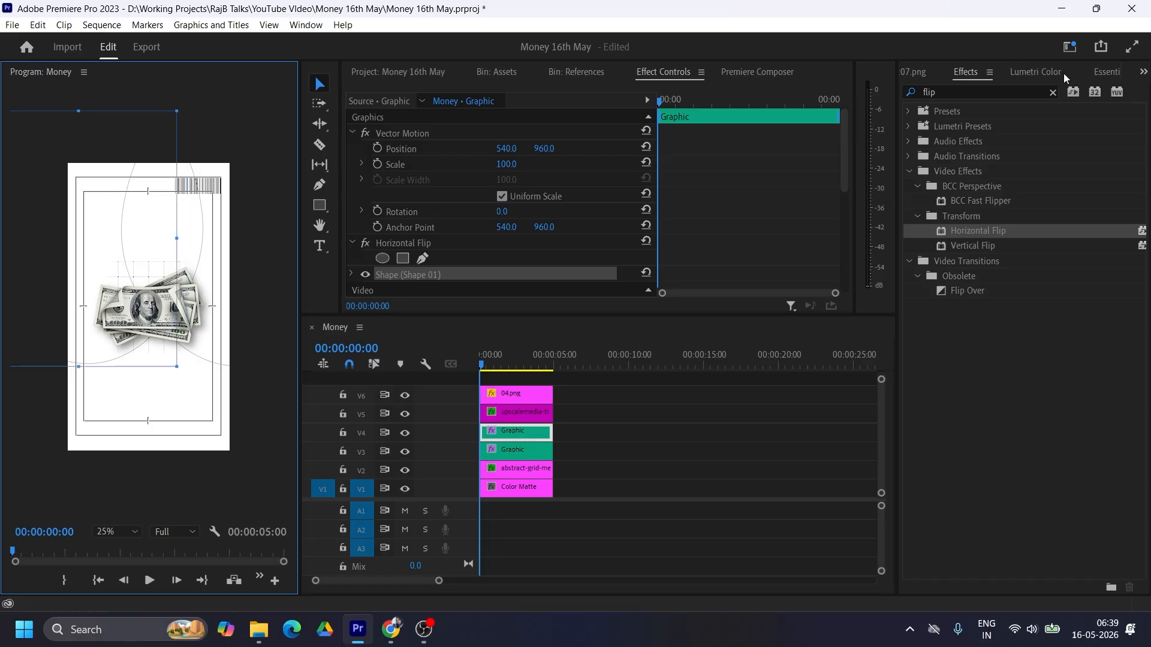
# Step: Show the reference screenshot and add the star image 095.png from the Assets bin on V7 at the sequence start
pyautogui.click(908, 73)
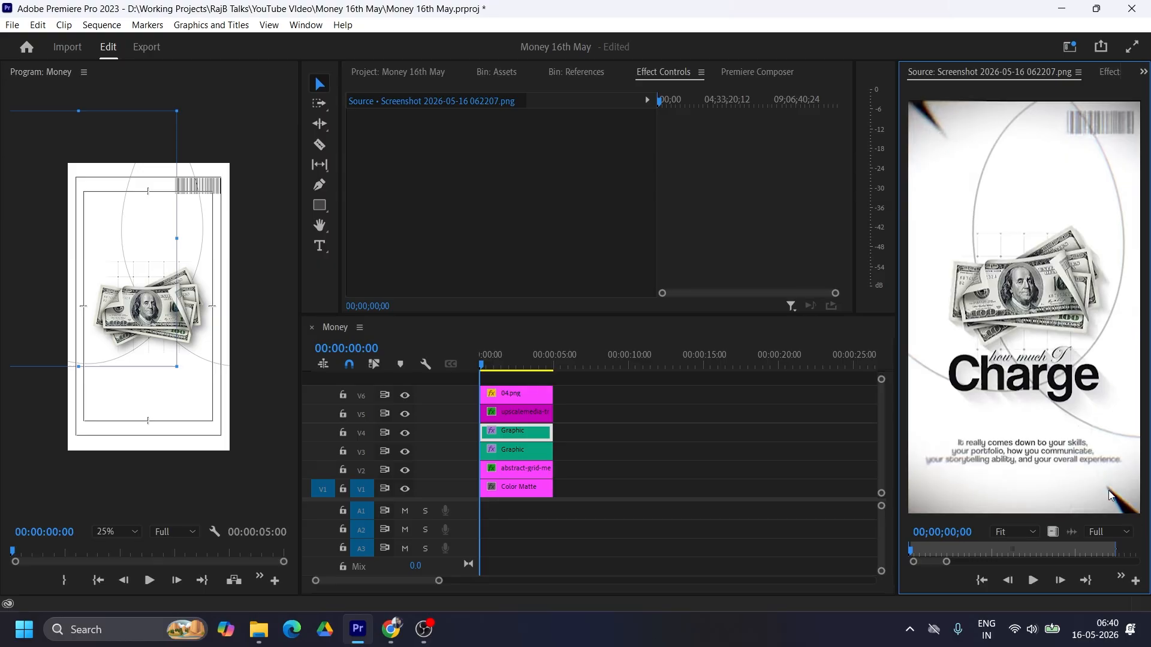
pyautogui.click(501, 73)
pyautogui.click(409, 199)
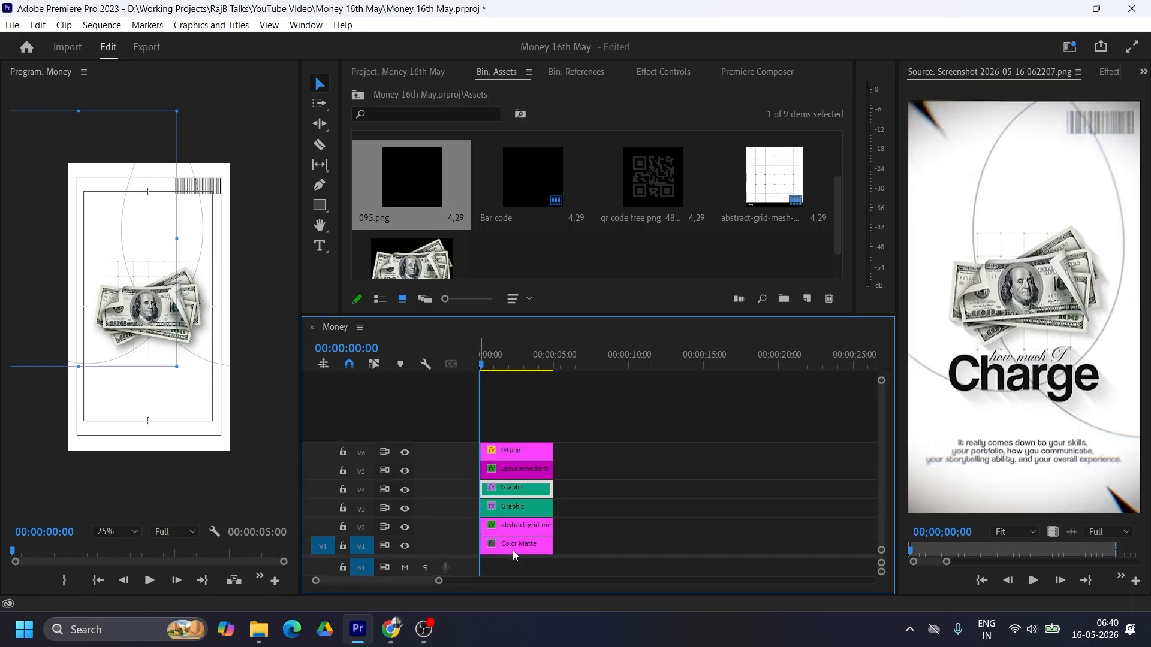
pyautogui.moveTo(447, 186); pyautogui.dragTo(488, 426)
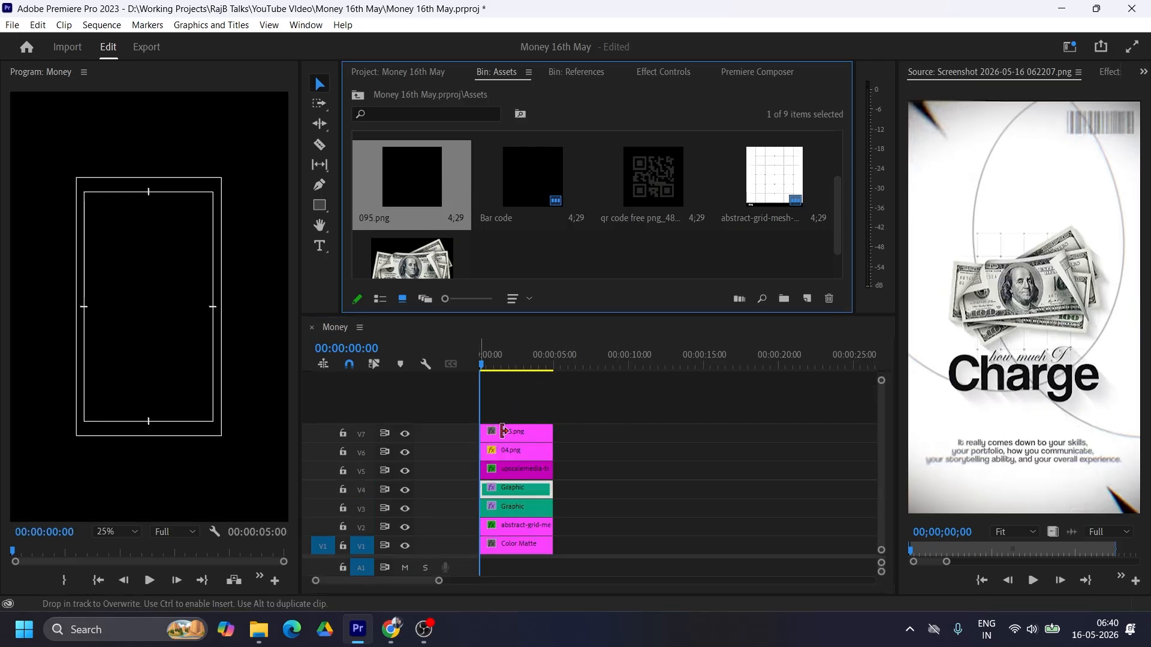
pyautogui.click(523, 438)
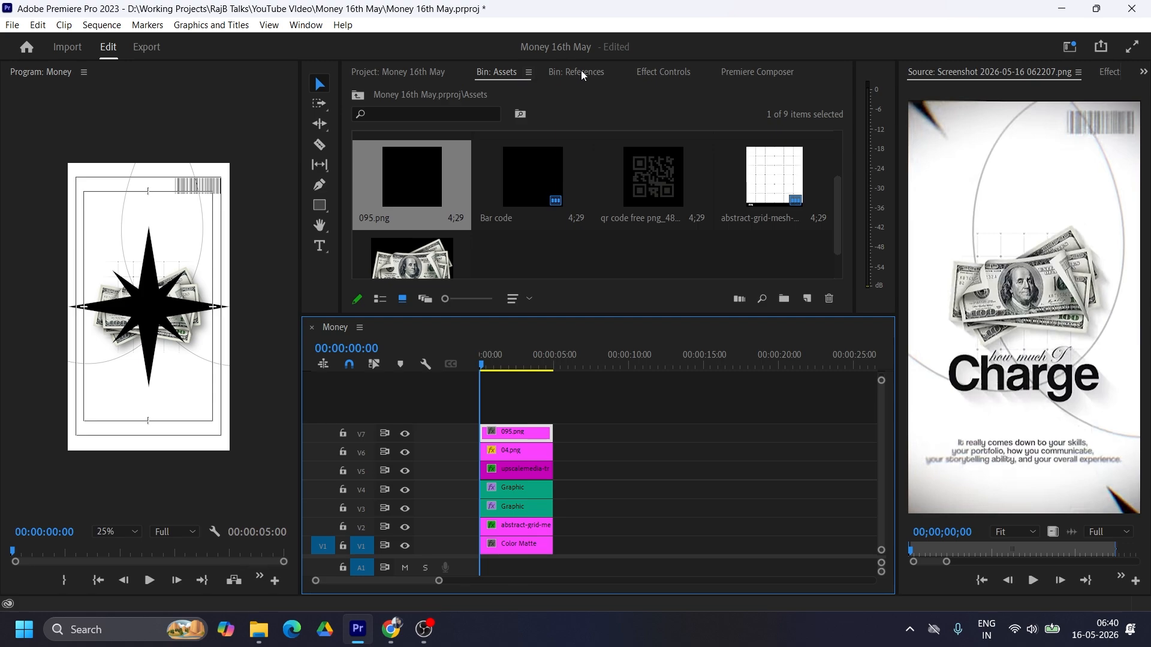
# Step: Scale the star to 124 and position it at -117, -117 so one point enters the frame's upper-left corner
pyautogui.click(663, 72)
pyautogui.moveTo(504, 163); pyautogui.dragTo(470, 163)
pyautogui.moveTo(507, 148); pyautogui.dragTo(183, 148)
pyautogui.moveTo(546, 148); pyautogui.dragTo(0, 149)
pyautogui.moveTo(504, 164); pyautogui.dragTo(552, 164)
pyautogui.moveTo(503, 148); pyautogui.dragTo(432, 149)
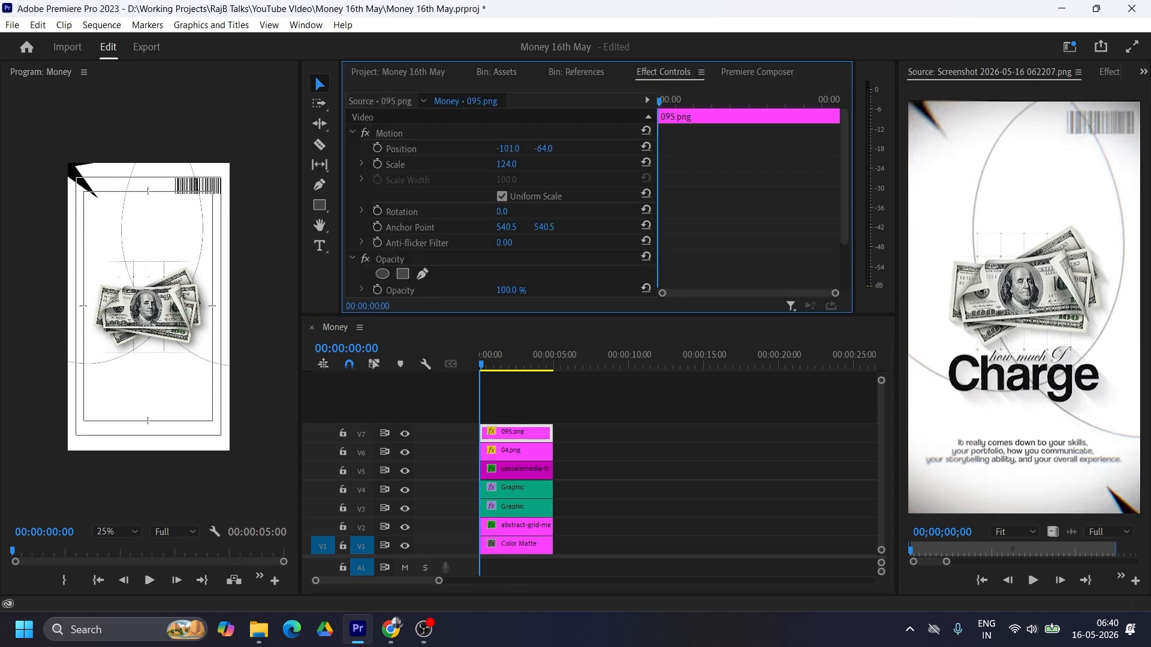
pyautogui.moveTo(540, 149); pyautogui.dragTo(470, 149)
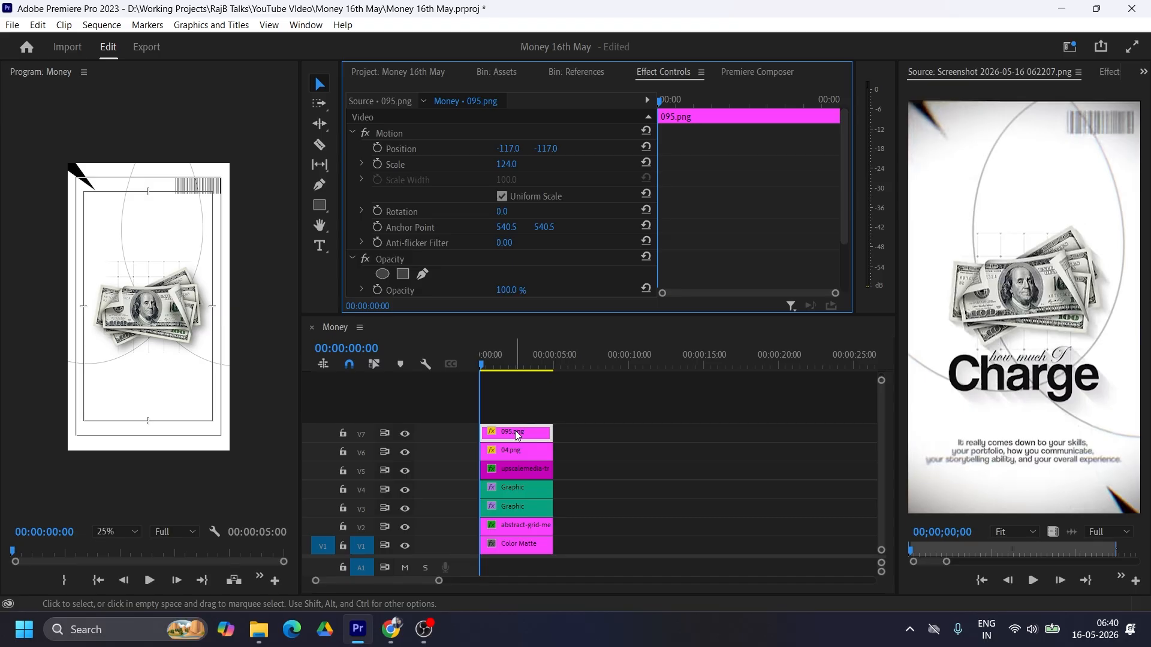
# Step: Duplicate the star onto V8, position the copy at 1192, 2022 in the lower-right corner, and fit the preview to its monitor
pyautogui.moveTo(516, 434); pyautogui.dragTo(516, 413)
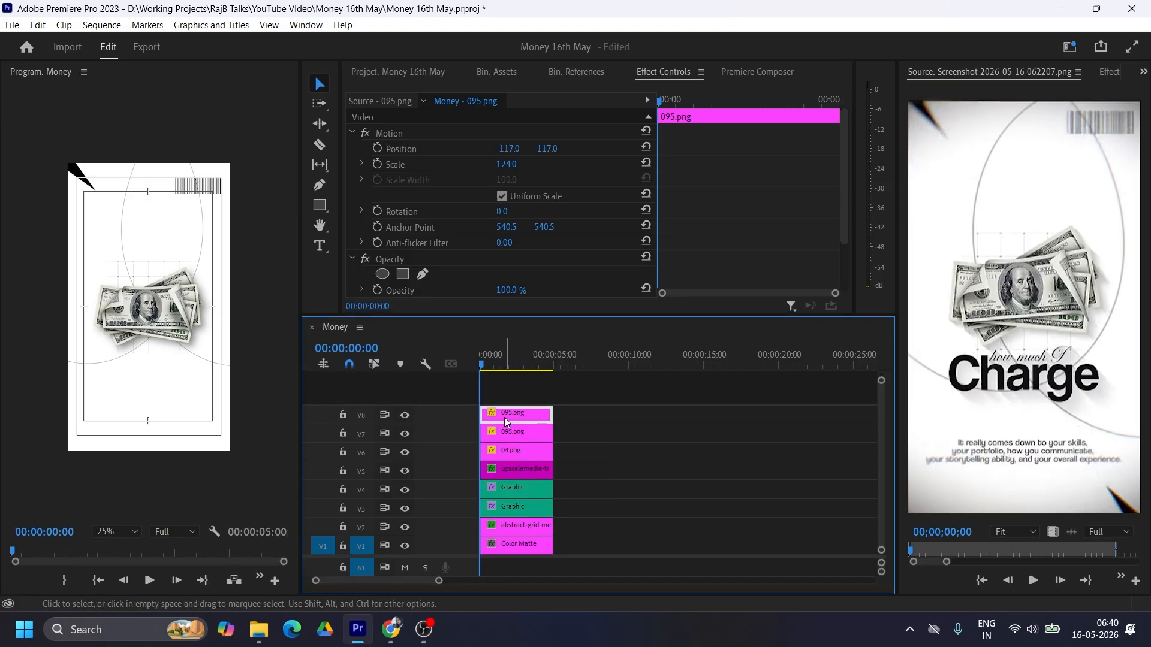
pyautogui.moveTo(510, 151); pyautogui.dragTo(539, 151)
pyautogui.moveTo(510, 150)
pyautogui.mouseDown()
pyautogui.moveTo(557, 149)
pyautogui.moveTo(513, 149)
pyautogui.mouseUp()
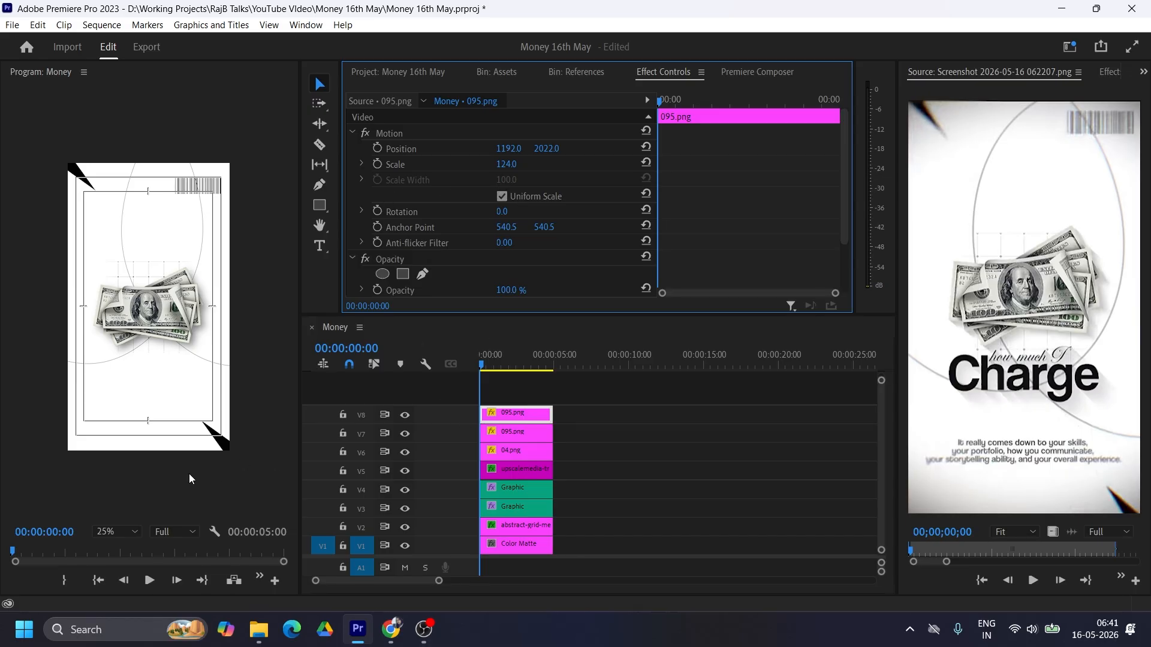
pyautogui.click(110, 532)
pyautogui.click(123, 368)
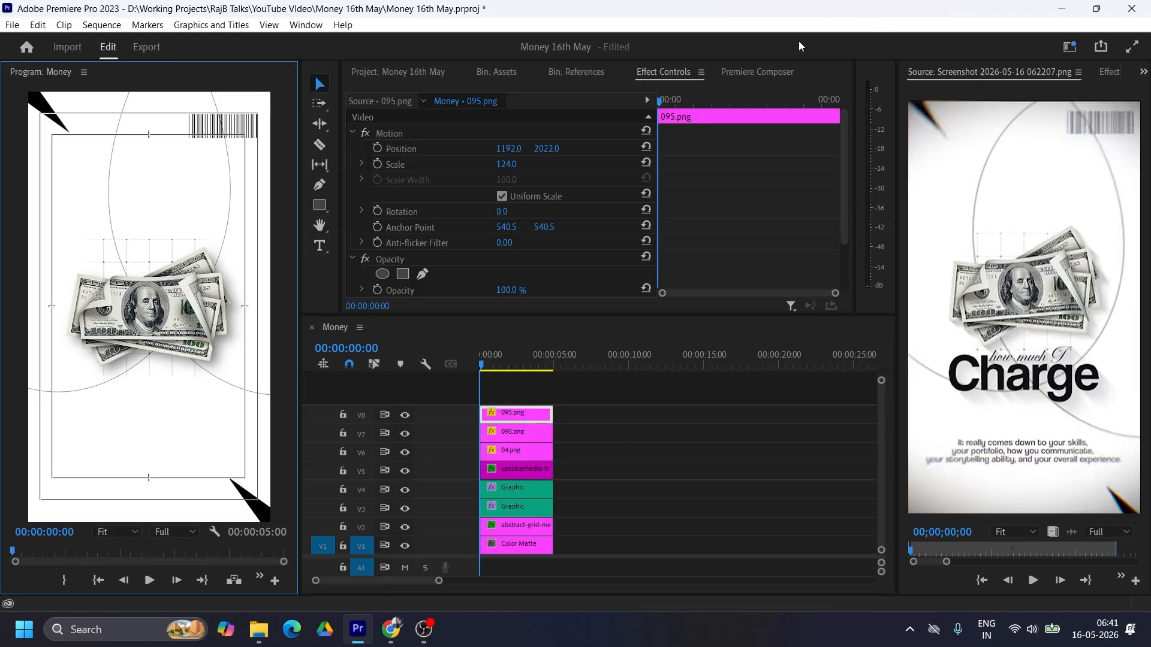
# Step: Add the Feel 01 Blur (L-R) text template on V9 at the start of the sequence
pyautogui.click(1110, 72)
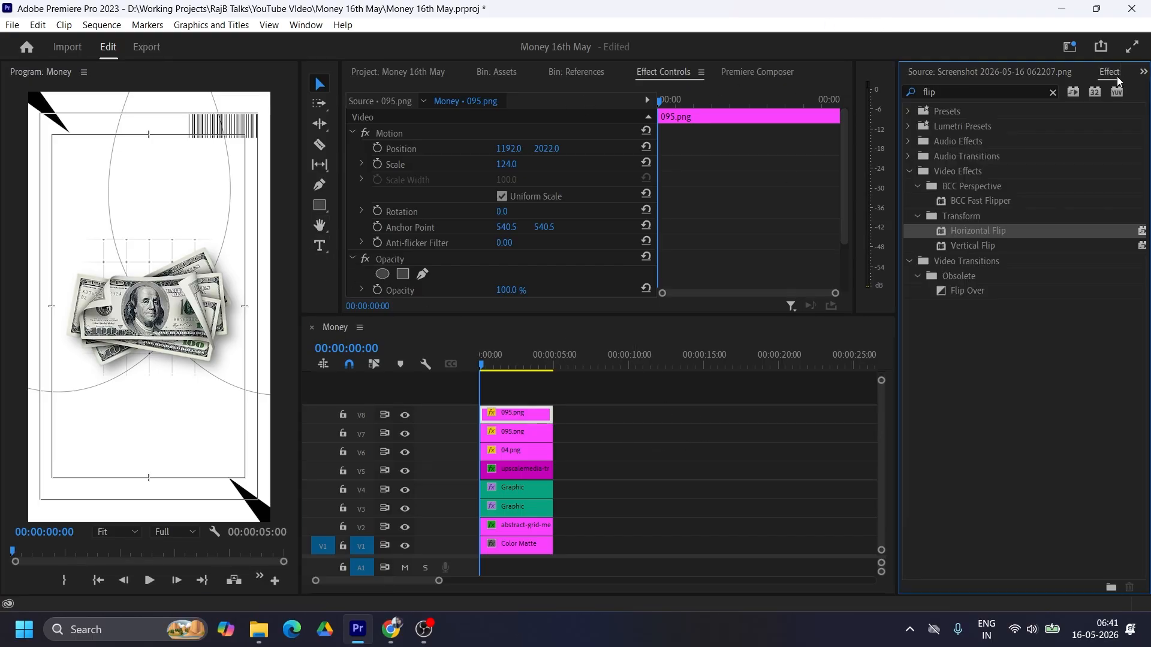
pyautogui.click(1143, 71)
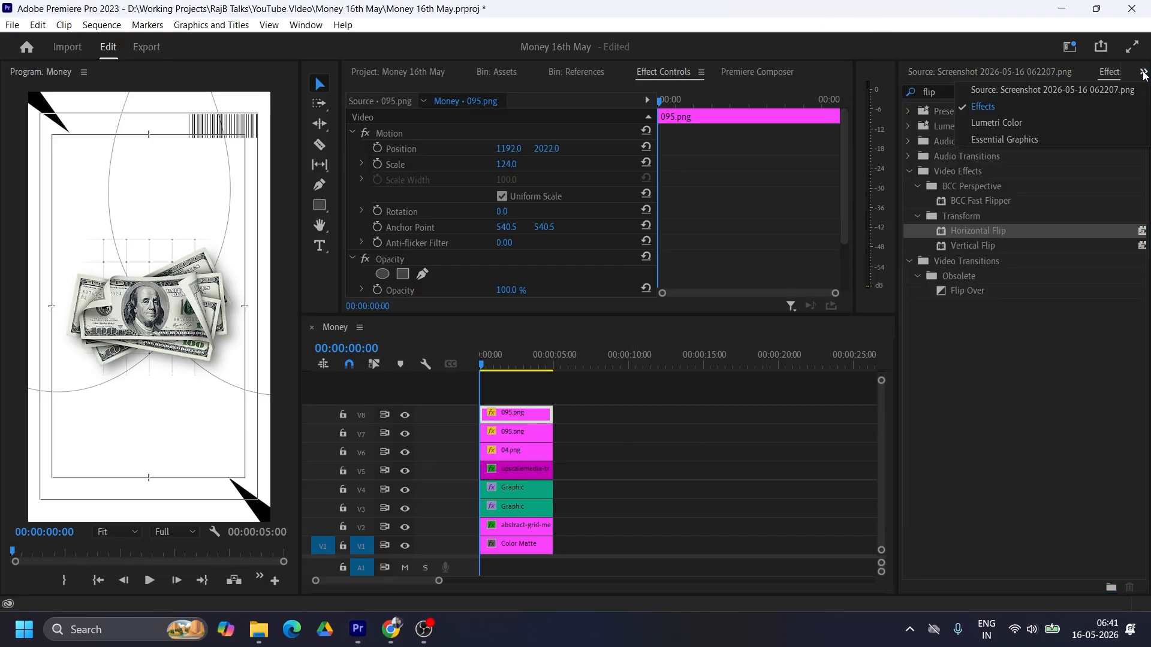
pyautogui.click(1001, 136)
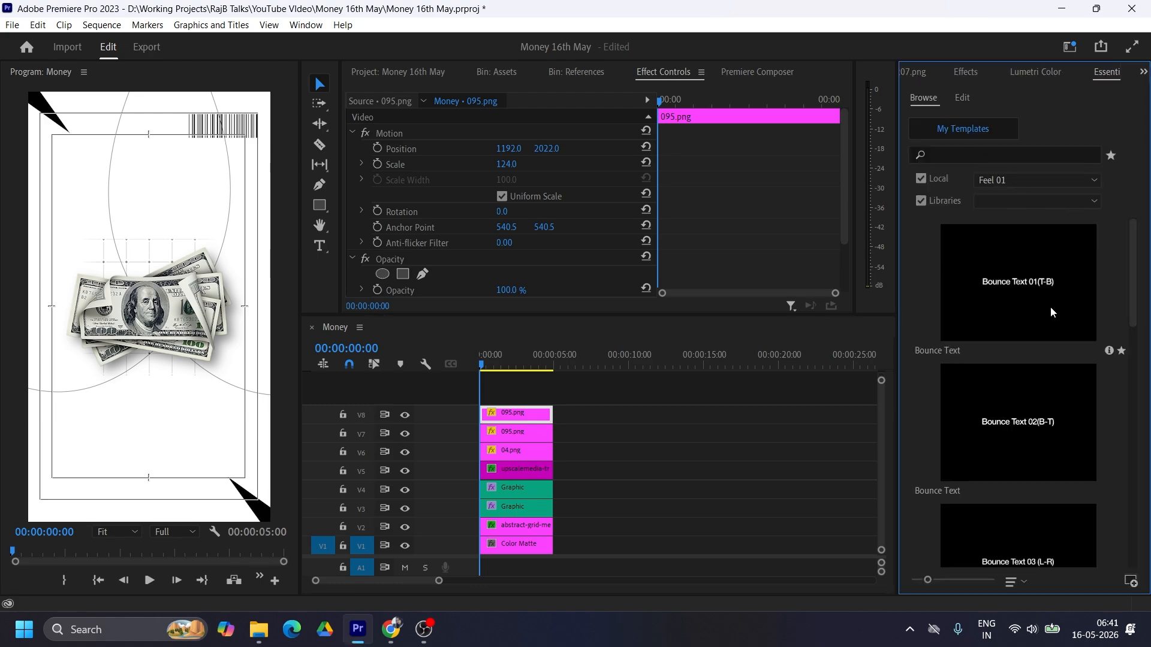
pyautogui.scroll(-10, 1050, 307)
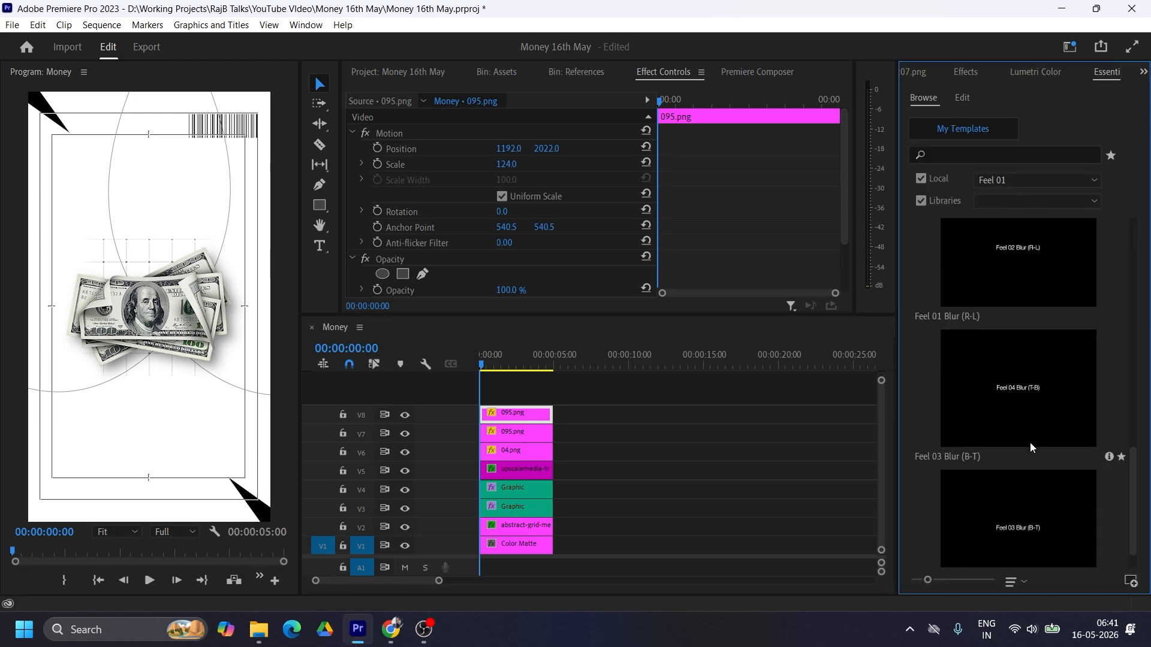
pyautogui.scroll(3, 1067, 391)
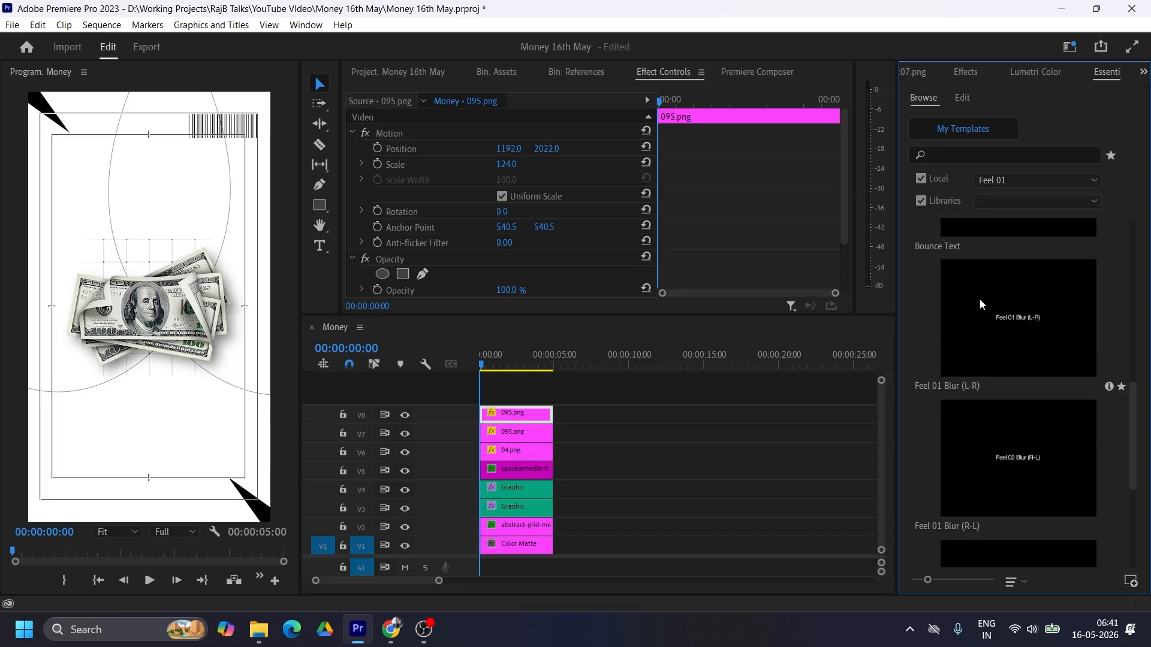
pyautogui.moveTo(602, 357); pyautogui.dragTo(650, 398)
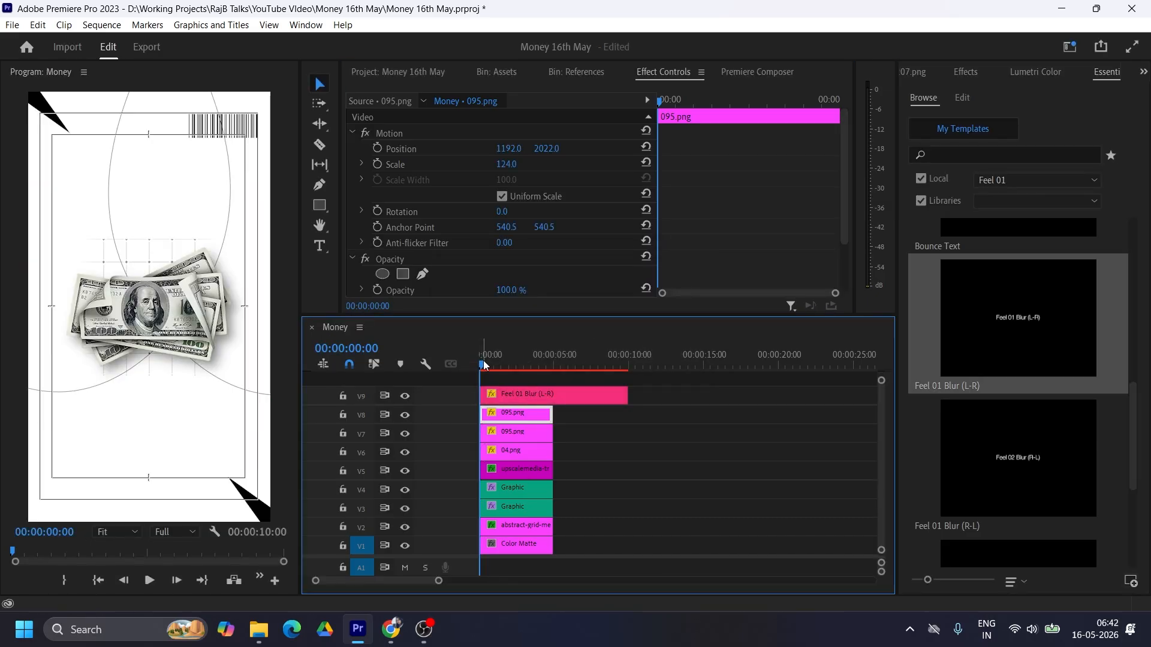
# Step: Split the text template clip where the other clips end, delete the excess part, and select the remaining clip
pyautogui.moveTo(484, 365); pyautogui.dragTo(490, 367)
pyautogui.press('c')
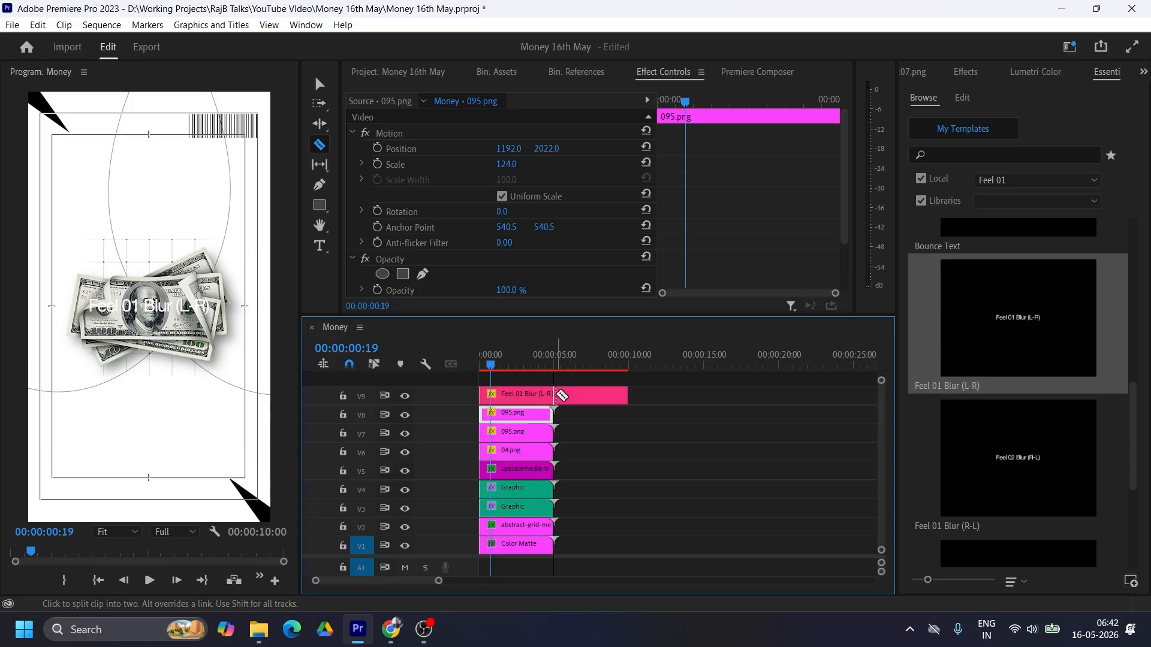
pyautogui.click(555, 395)
pyautogui.press('v')
pyautogui.click(593, 394)
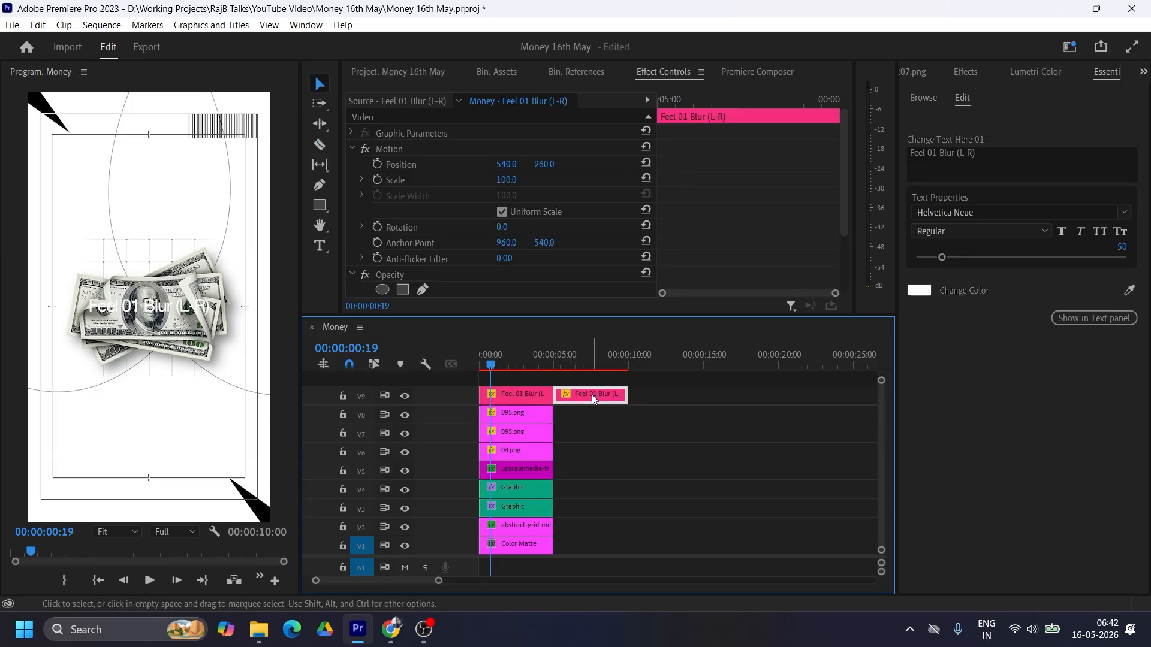
pyautogui.press('Delete')
pyautogui.click(530, 393)
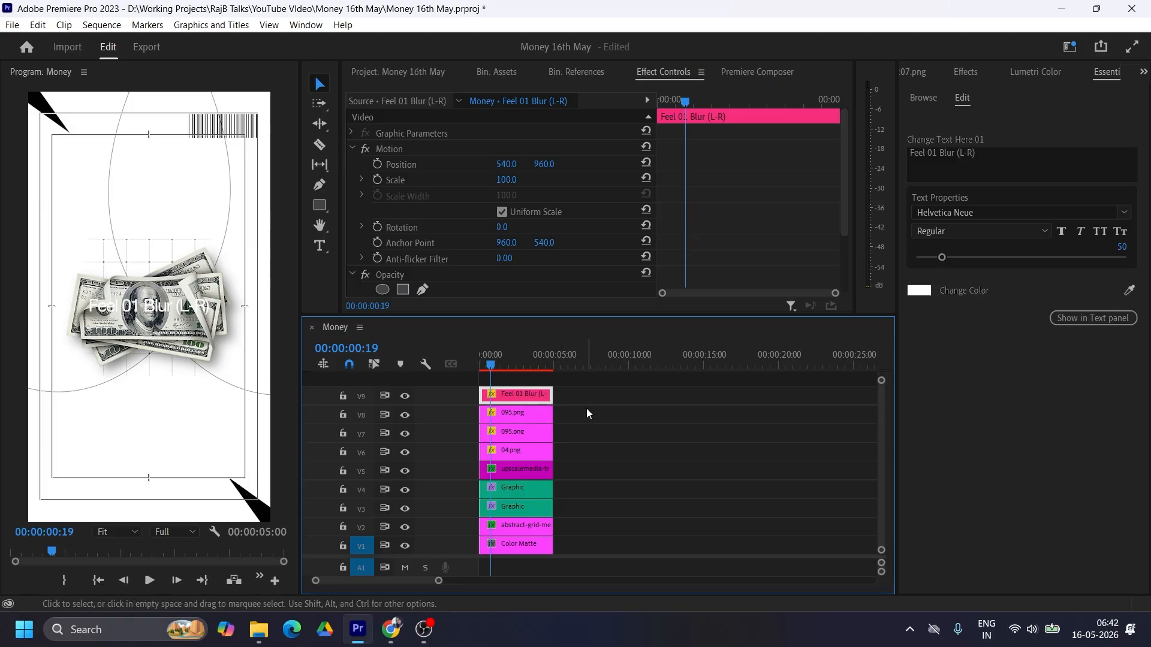
# Step: Go to 00:00:01:16 and replace the template's text with "how much I"
pyautogui.click(504, 364)
pyautogui.moveTo(505, 363); pyautogui.dragTo(506, 362)
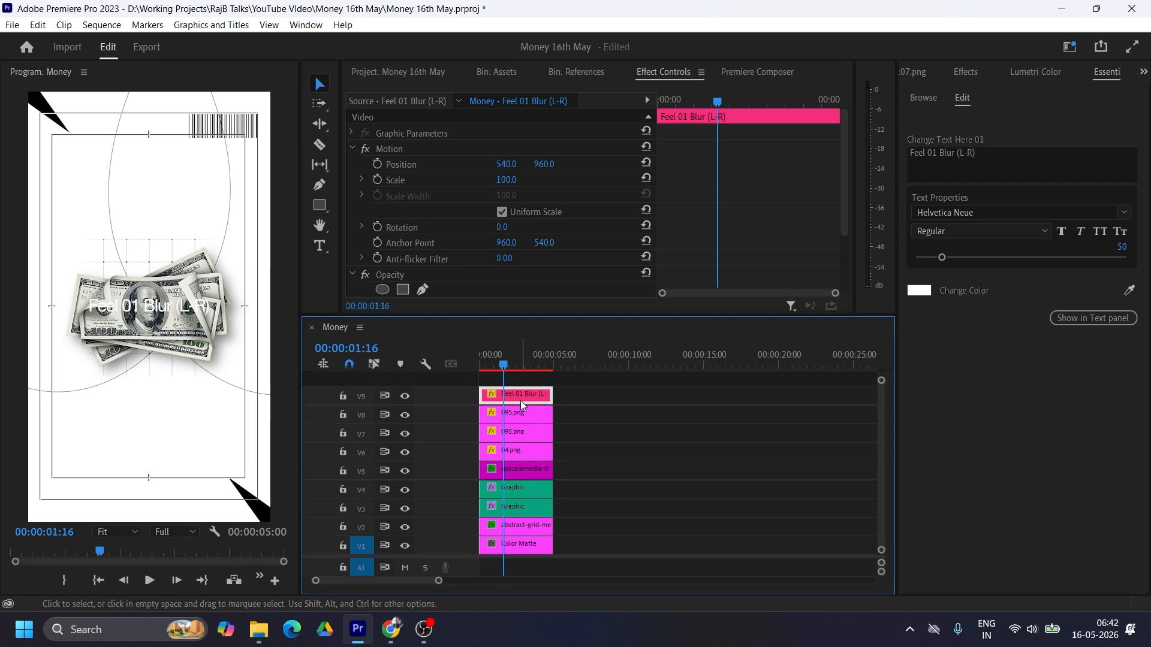
pyautogui.click(1043, 171)
pyautogui.write('how much')
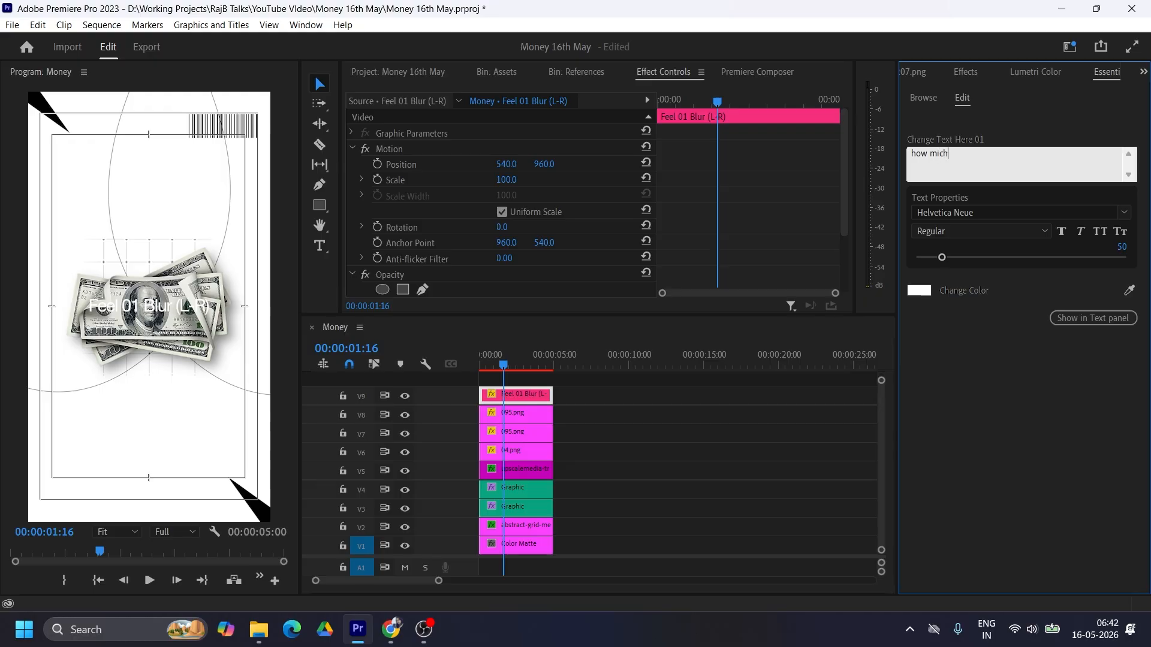
pyautogui.write(' I')
# Step: Change the text colour to black and set the clip's vertical position to 1282, below the dollar bills
pyautogui.click(920, 290)
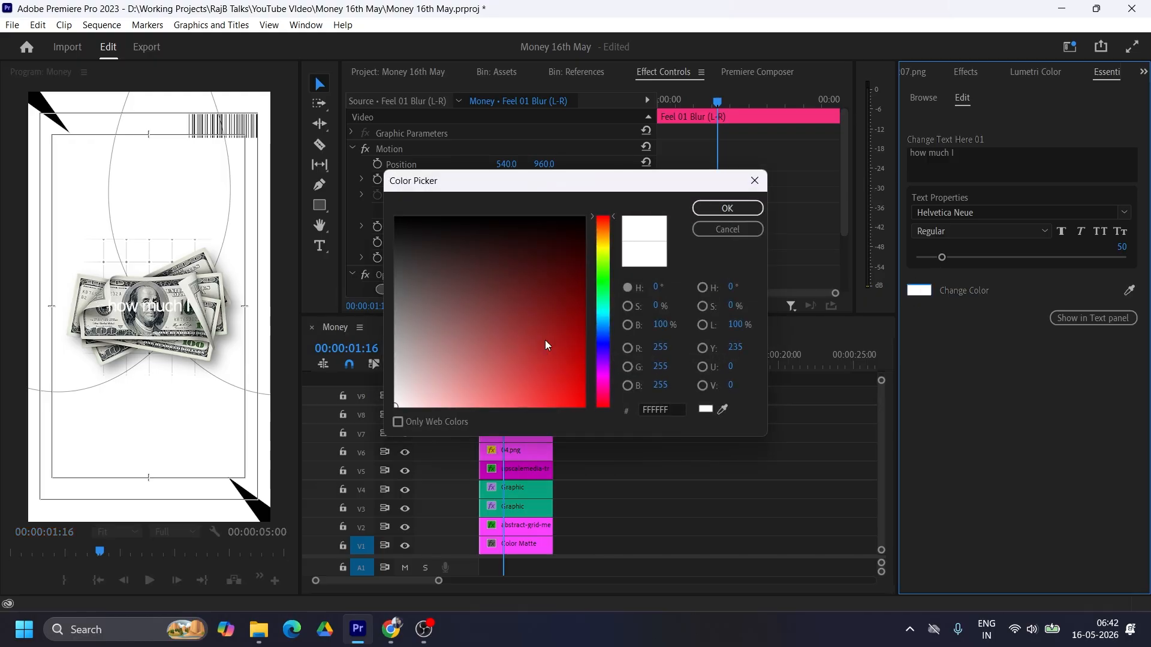
pyautogui.moveTo(547, 347); pyautogui.dragTo(367, 200)
pyautogui.press('Return')
pyautogui.moveTo(544, 165); pyautogui.dragTo(738, 164)
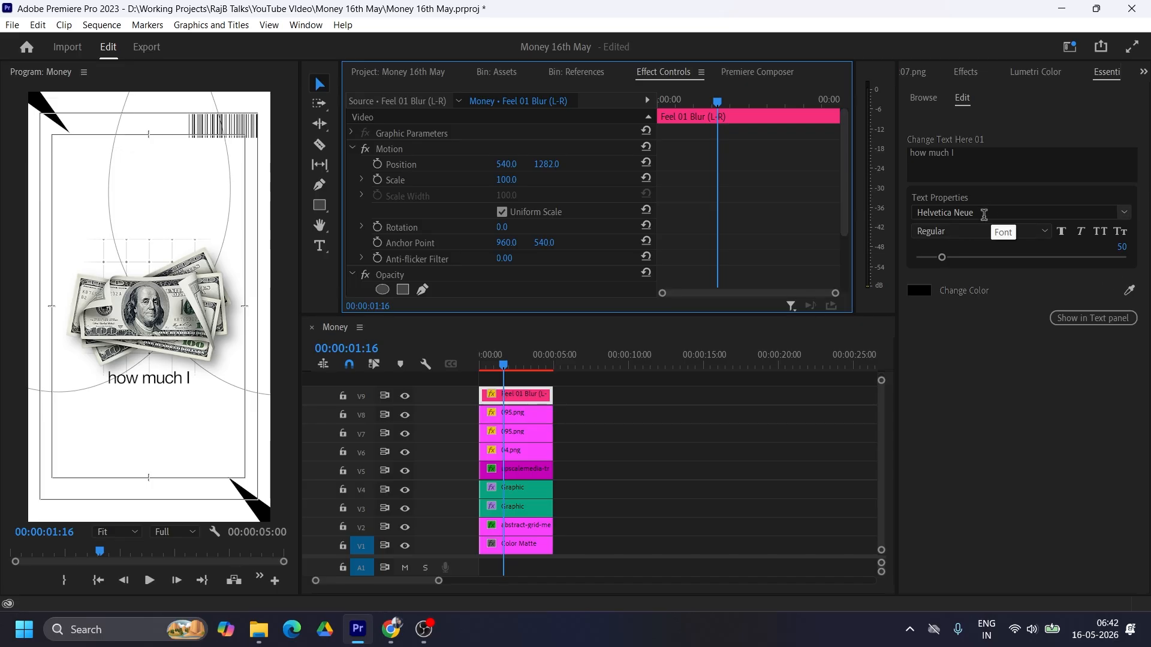
# Step: Set the font of the "how much I" text to Alex Brush
pyautogui.click(983, 215)
pyautogui.write('alex')
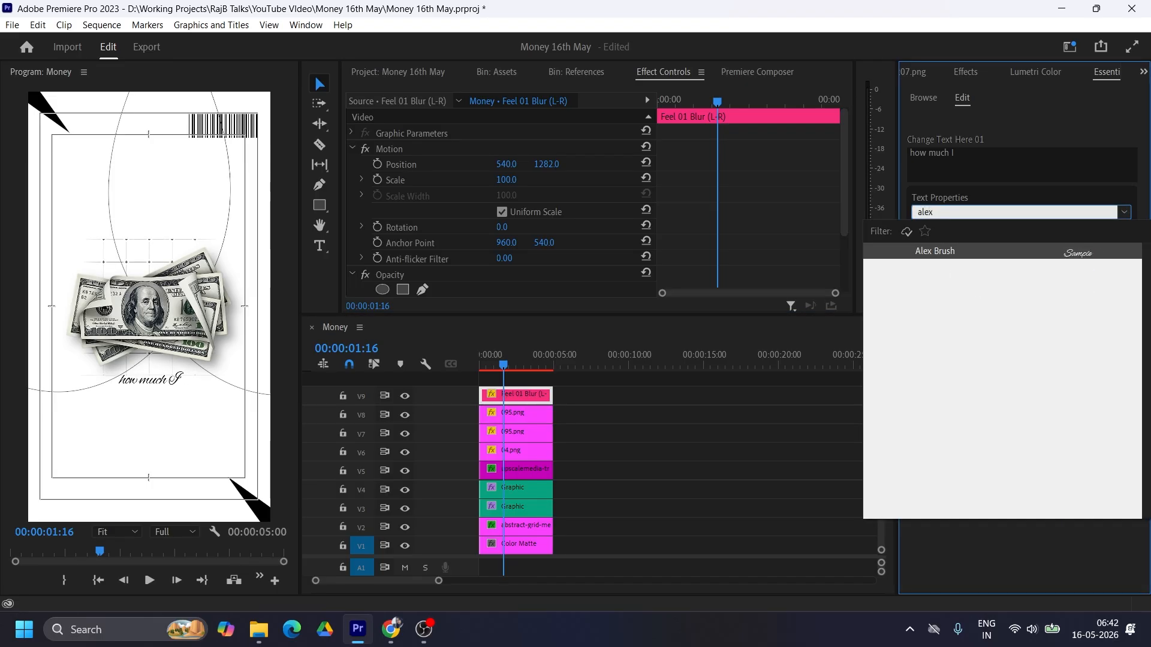
pyautogui.click(921, 263)
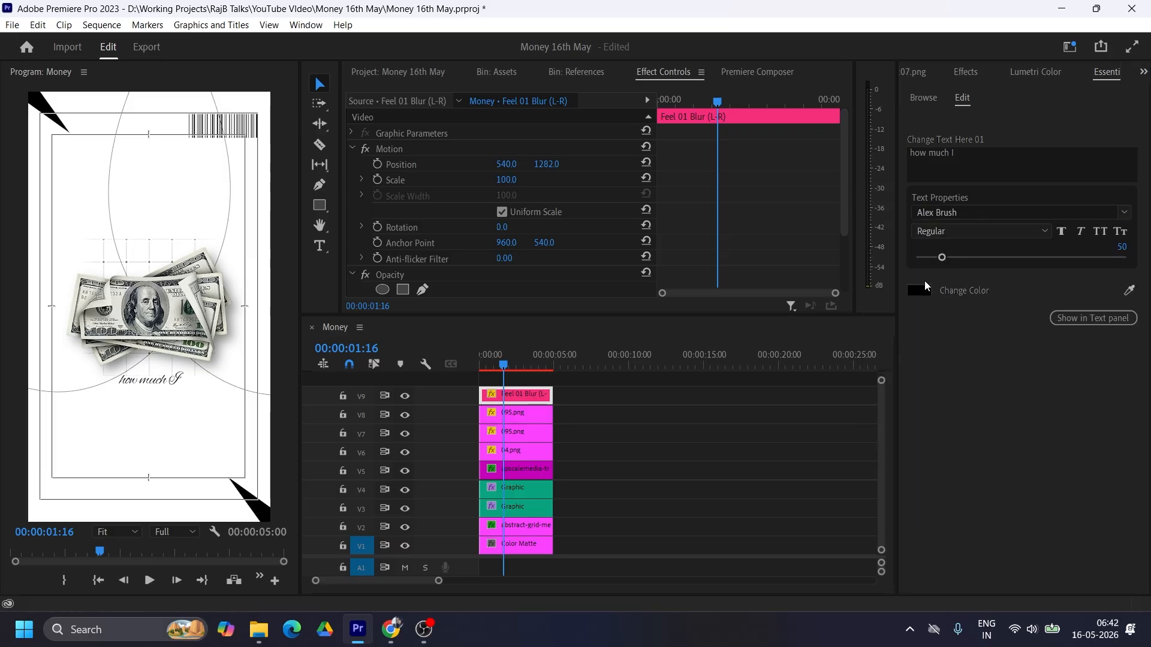
# Step: Search the fonts for "script", preview the matches on the "how much I" text, and apply Blank Script
pyautogui.click(981, 211)
pyautogui.write('script')
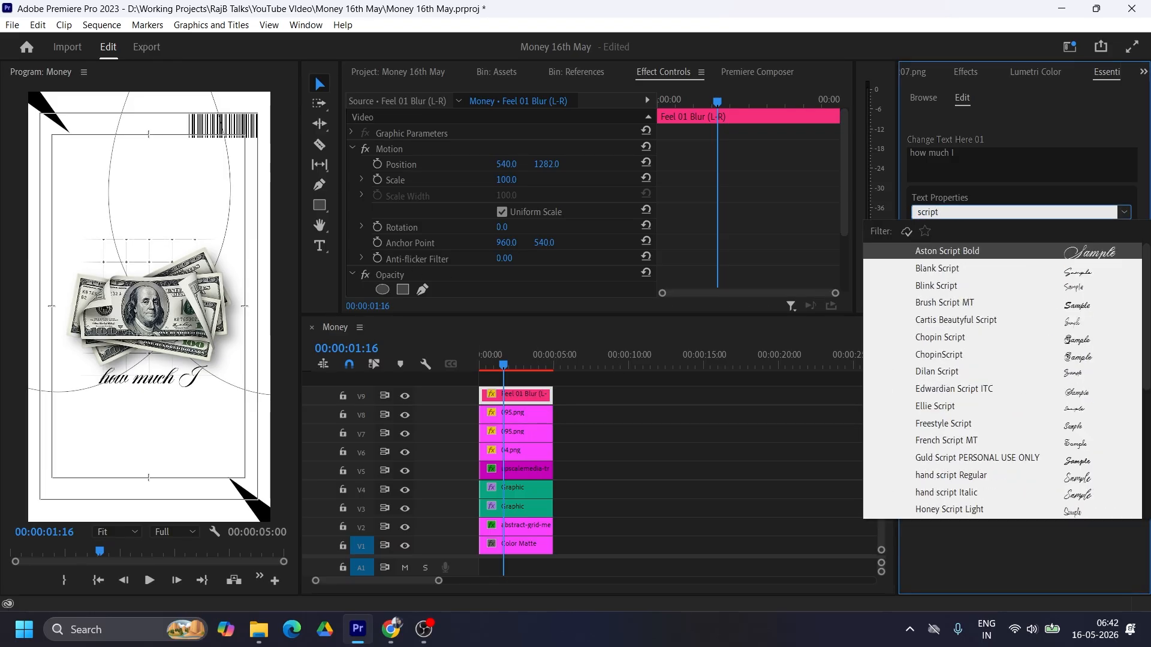
pyautogui.press('Down')
pyautogui.press('Down')
pyautogui.press('Down')
pyautogui.press('Down')
pyautogui.press('Down')
pyautogui.press('Down')
pyautogui.press('Down')
pyautogui.press('Down')
pyautogui.press('Down')
pyautogui.press('Down')
pyautogui.press('Down')
pyautogui.press('Down')
pyautogui.press('Down')
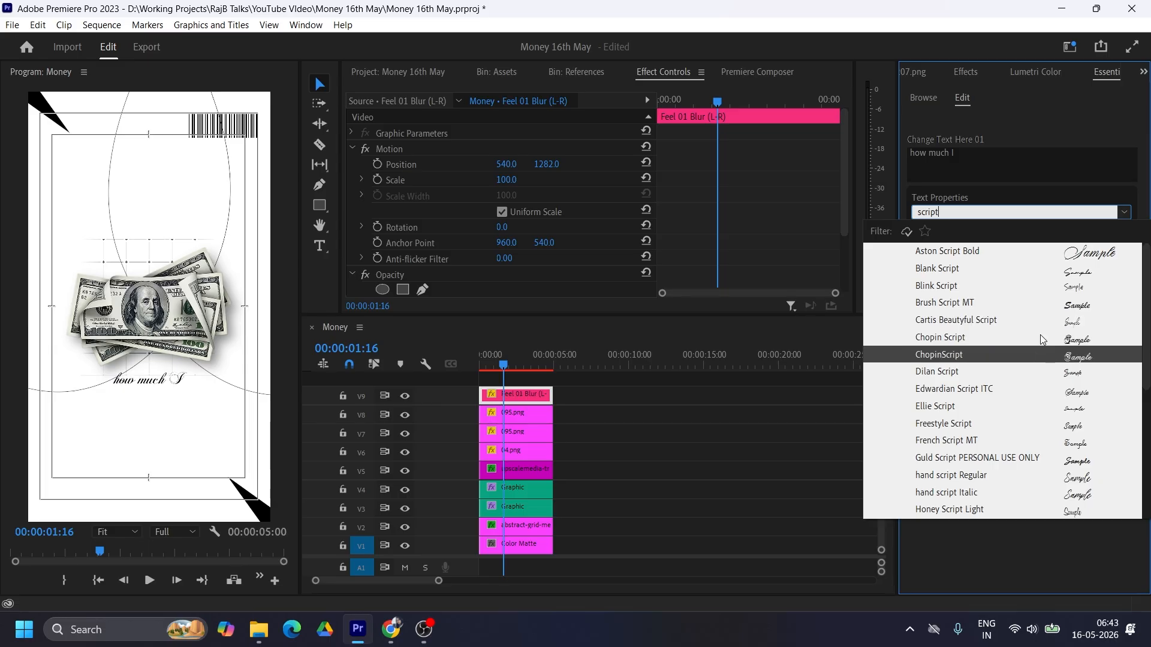
pyautogui.press('Down')
pyautogui.press('Down')
pyautogui.press('Down')
pyautogui.press('Down')
pyautogui.press('Down')
pyautogui.press('Down')
pyautogui.press('Down')
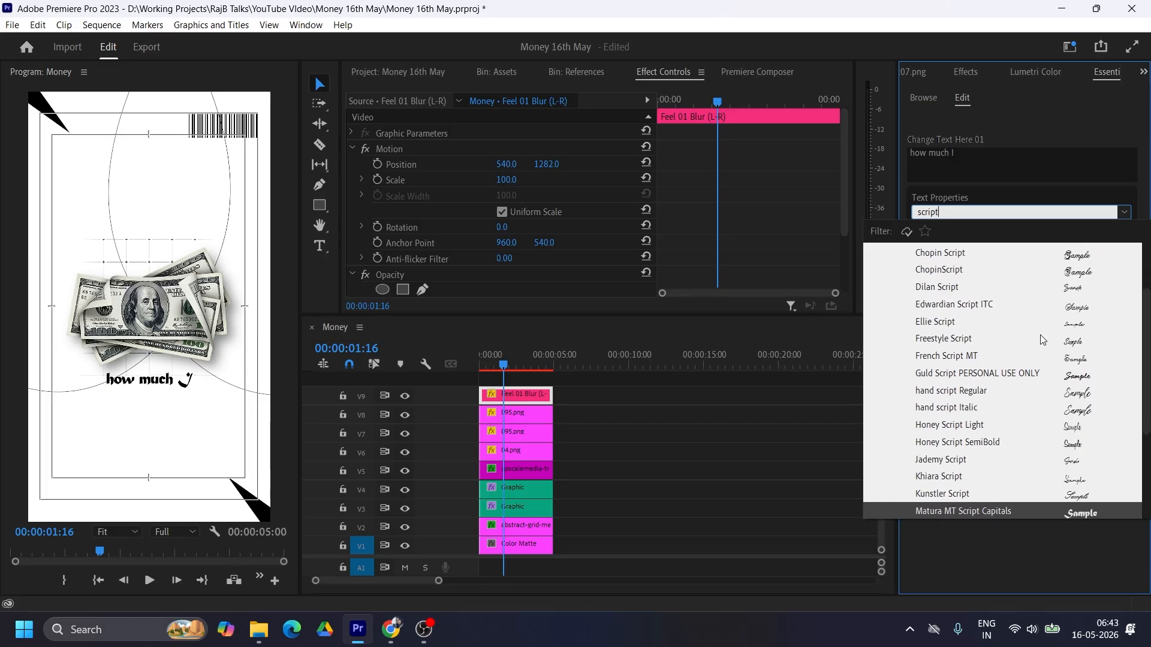
pyautogui.press('Down')
pyautogui.press('Down')
pyautogui.press('Down')
pyautogui.press('Down')
pyautogui.press('Down')
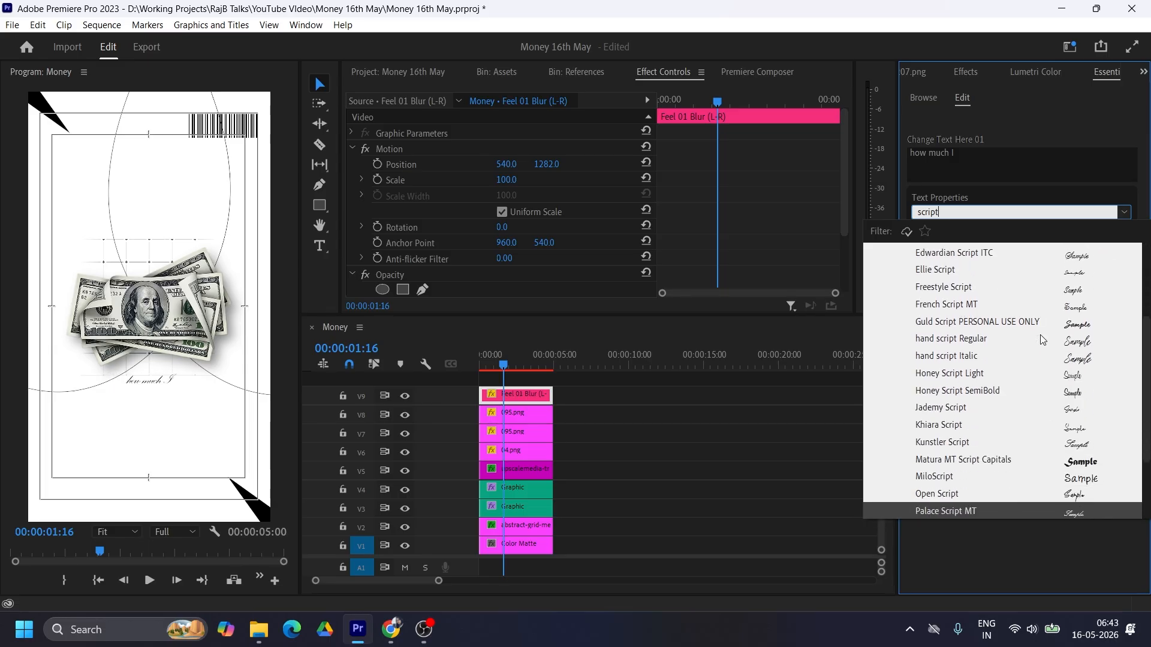
pyautogui.press('Down')
pyautogui.press('Down')
pyautogui.press('Down')
pyautogui.press('Down')
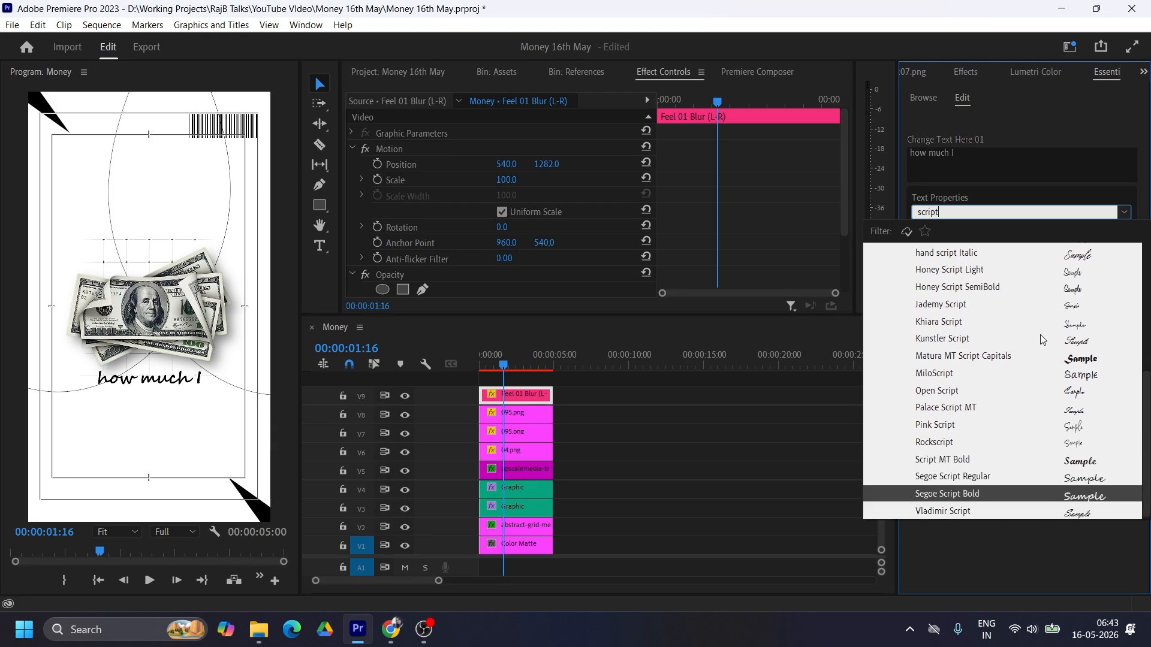
pyautogui.press('Down')
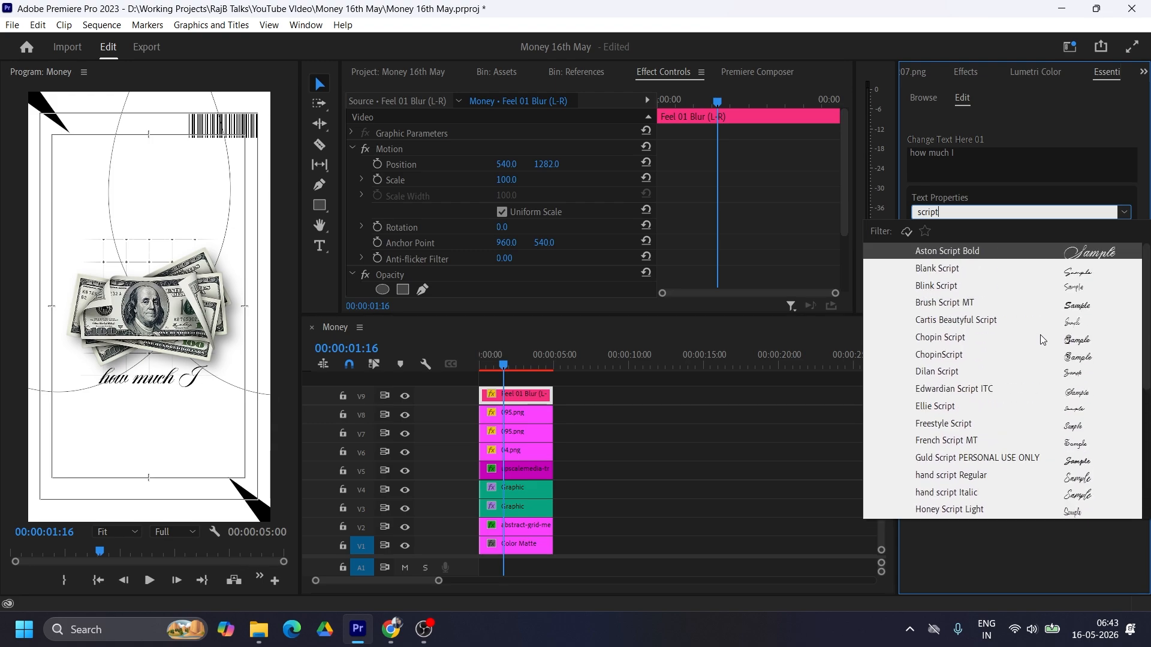
pyautogui.press('Down')
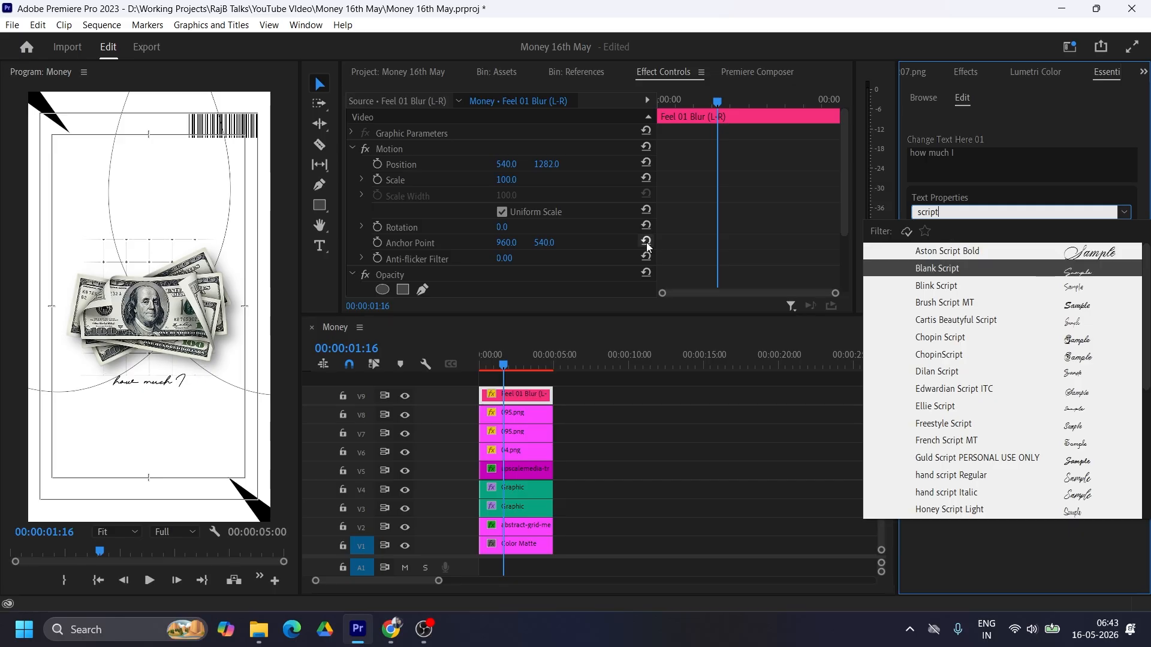
pyautogui.click(946, 271)
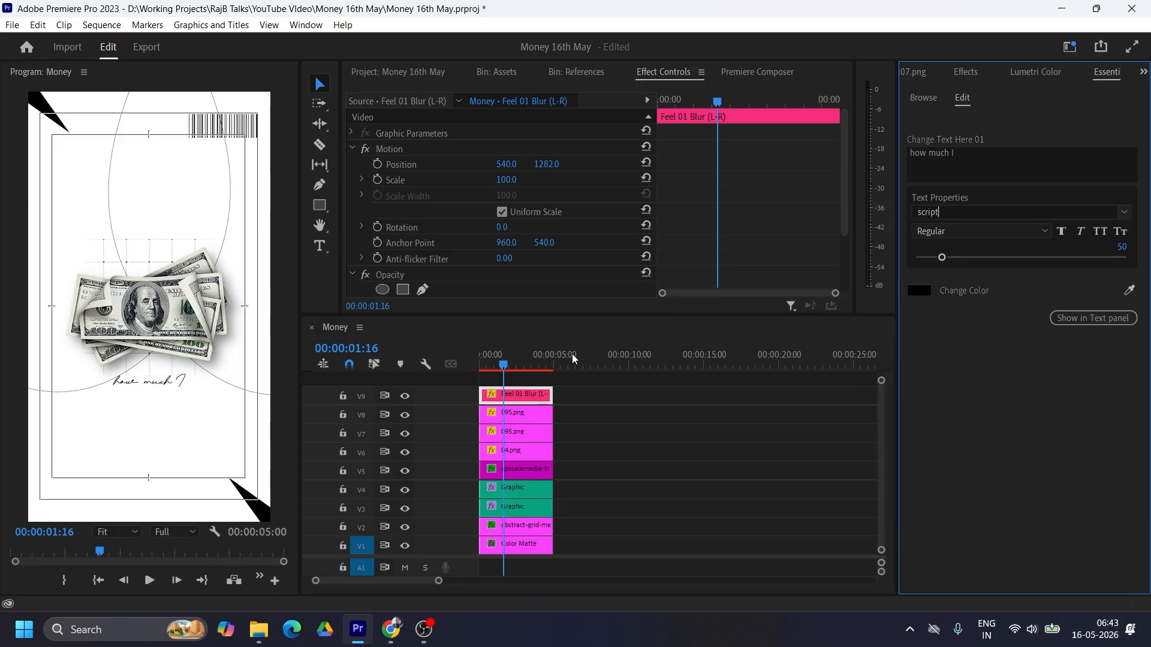
# Step: Set the "how much I" text's font size to 60, scale to 120 and vertical position to 1265
pyautogui.moveTo(1116, 247); pyautogui.dragTo(1115, 245)
pyautogui.moveTo(506, 180); pyautogui.dragTo(512, 181)
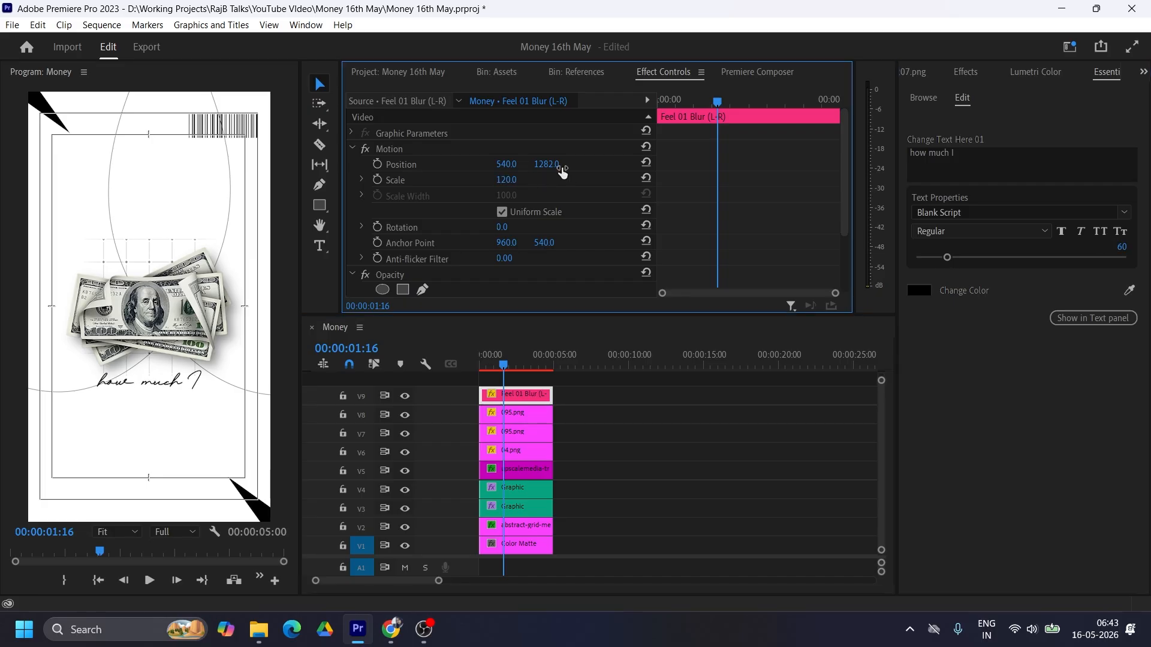
pyautogui.moveTo(546, 165); pyautogui.dragTo(536, 164)
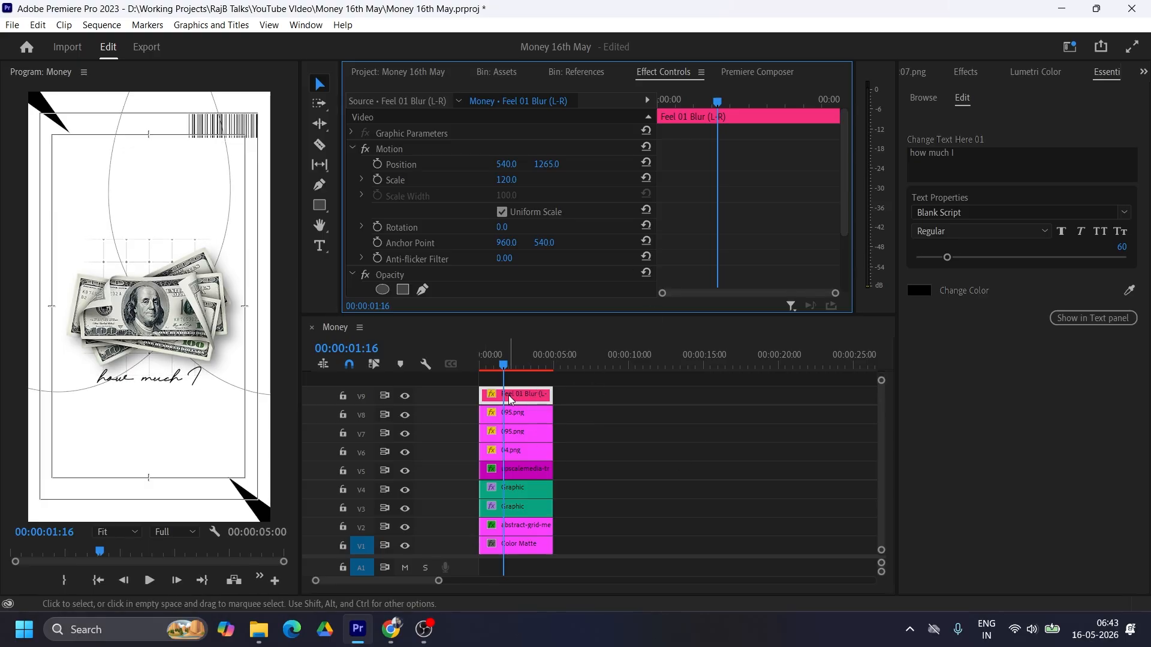
# Step: Add the Feel 03 Blur (B-T) text template at the start of track V10, above the other clips, and select it
pyautogui.click(926, 100)
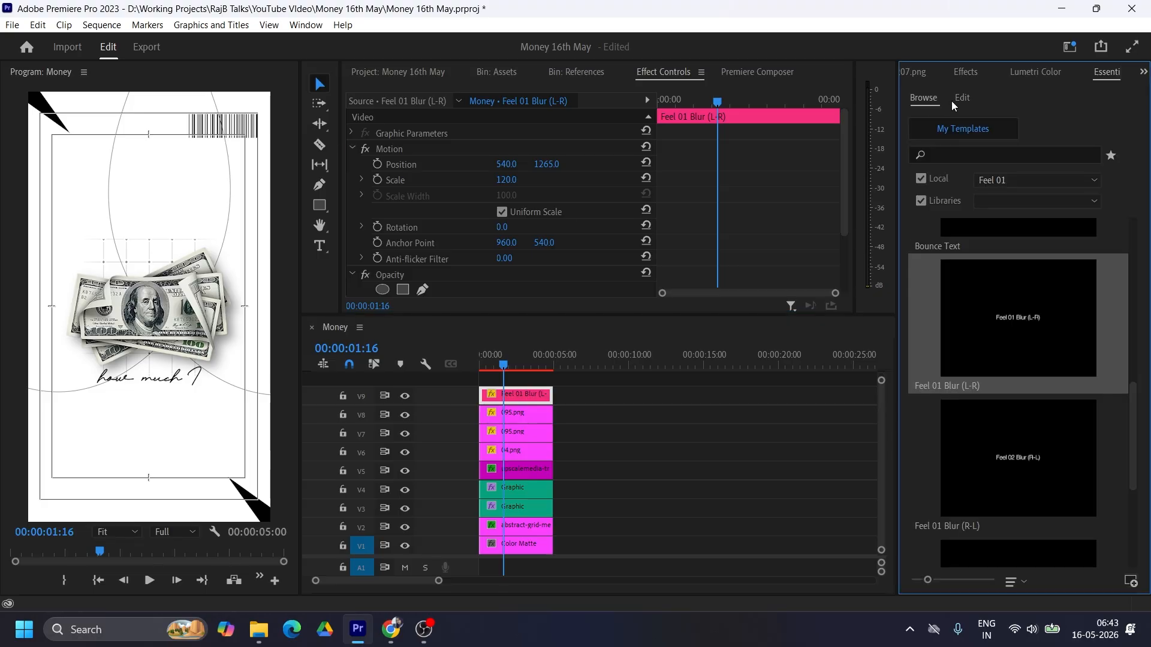
pyautogui.scroll(-2, 1088, 347)
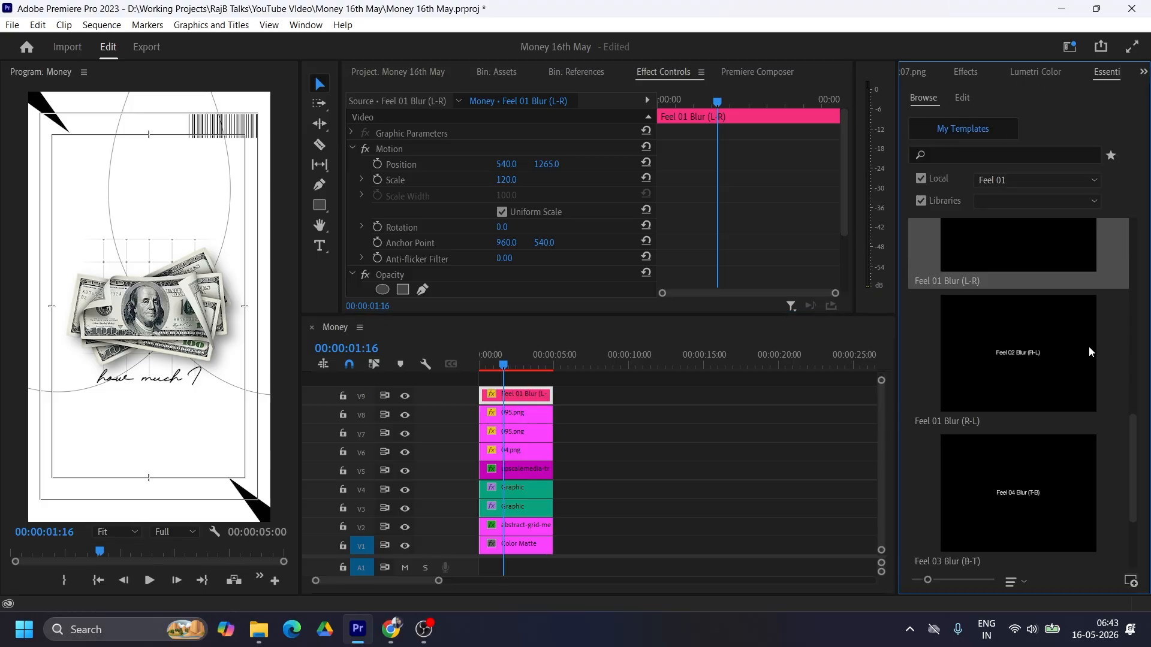
pyautogui.scroll(-2, 1025, 402)
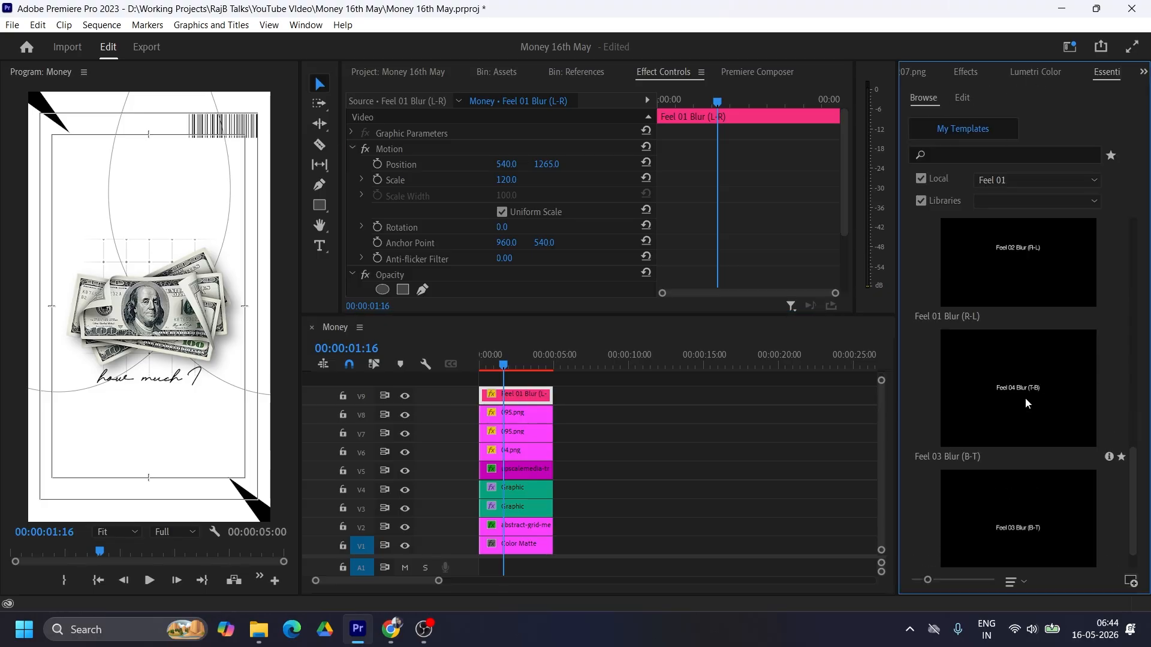
pyautogui.moveTo(998, 512); pyautogui.dragTo(479, 378)
pyautogui.click(525, 382)
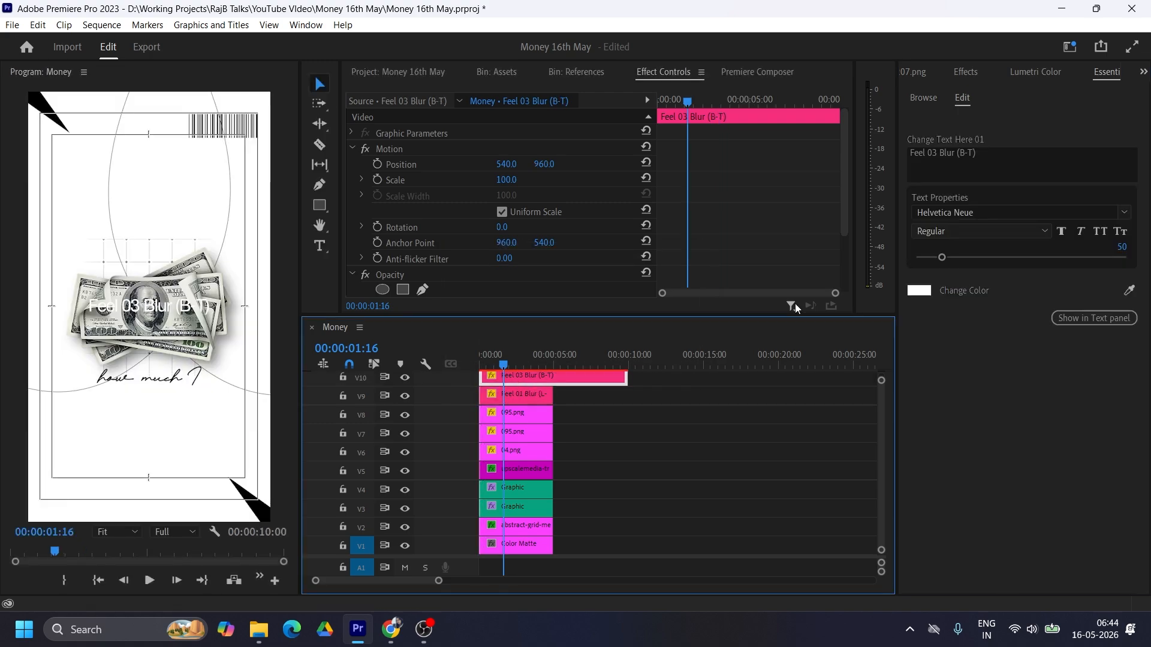
# Step: Replace the new template's text with "Charge?" and set its font style to Bold
pyautogui.click(990, 172)
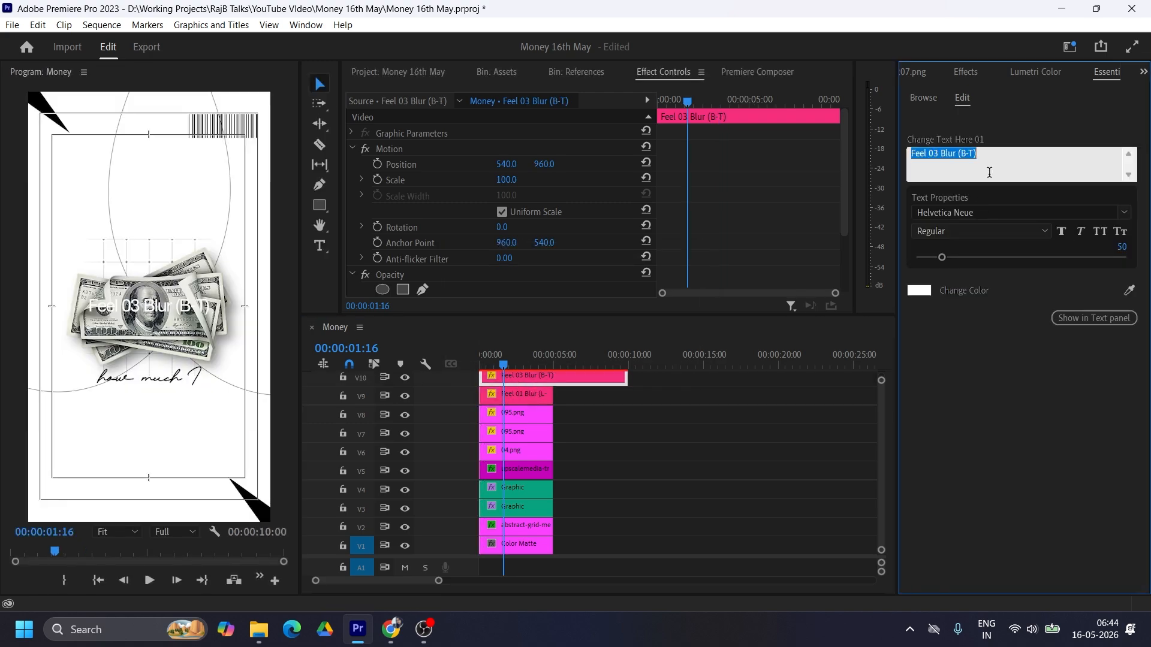
pyautogui.write('Charge?')
pyautogui.click(959, 231)
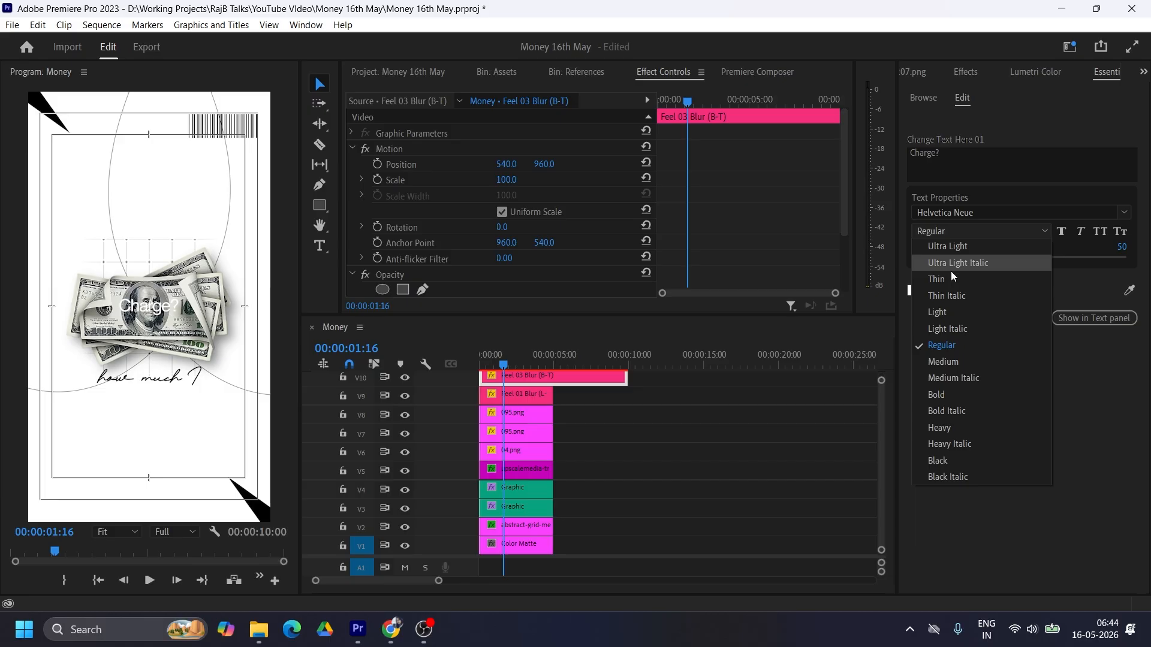
pyautogui.click(940, 395)
# Step: Make the "Charge?" text black, set its vertical position to 1347 and its font size to 109
pyautogui.click(919, 291)
pyautogui.moveTo(455, 264); pyautogui.dragTo(393, 213)
pyautogui.click(727, 208)
pyautogui.moveTo(544, 164); pyautogui.dragTo(777, 165)
pyautogui.click(582, 380)
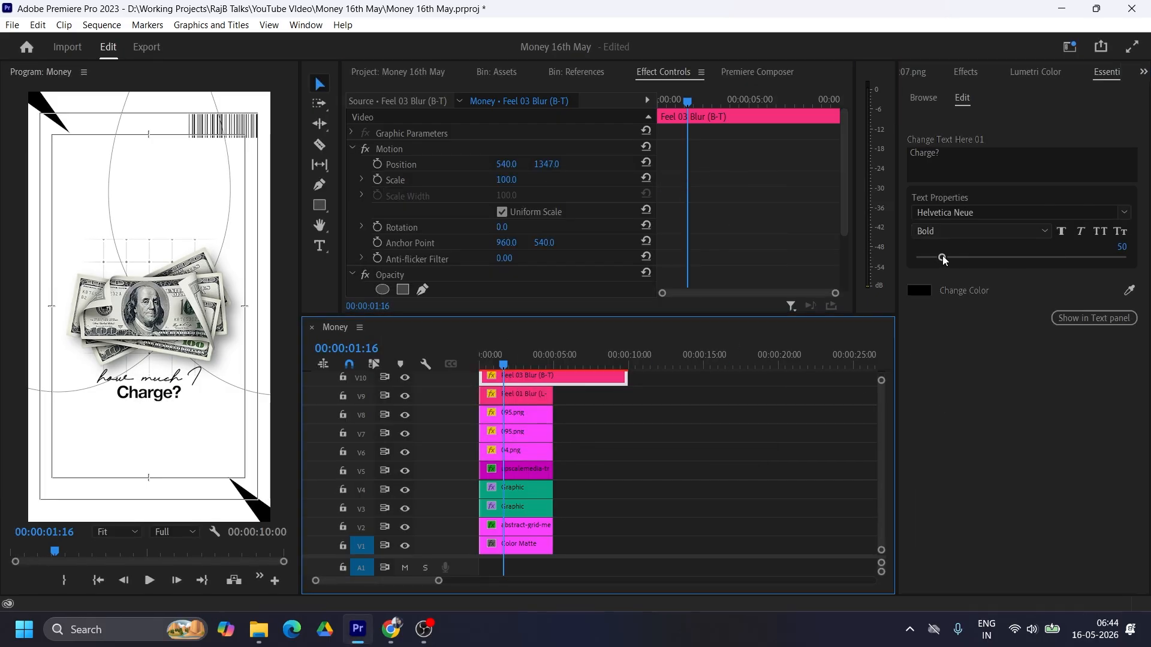
pyautogui.moveTo(943, 259); pyautogui.dragTo(974, 259)
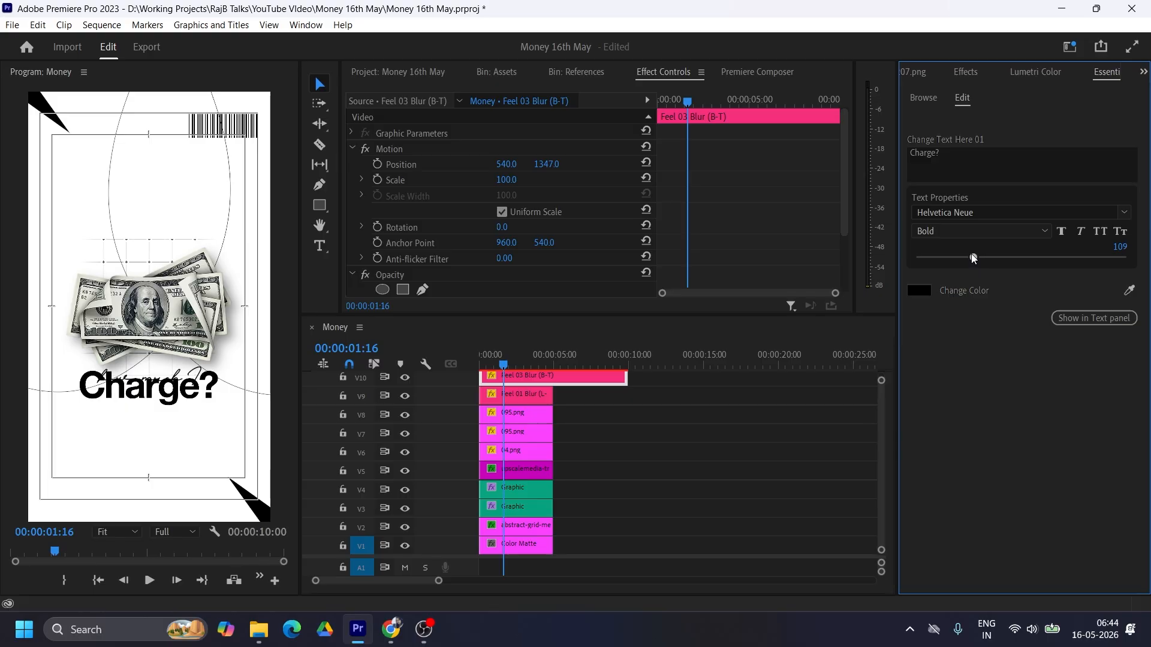
# Step: Bring up the reference screenshot and copy the Drop Shadow effect from the dollar bills clip on V5 to the "how much I" clip
pyautogui.click(937, 72)
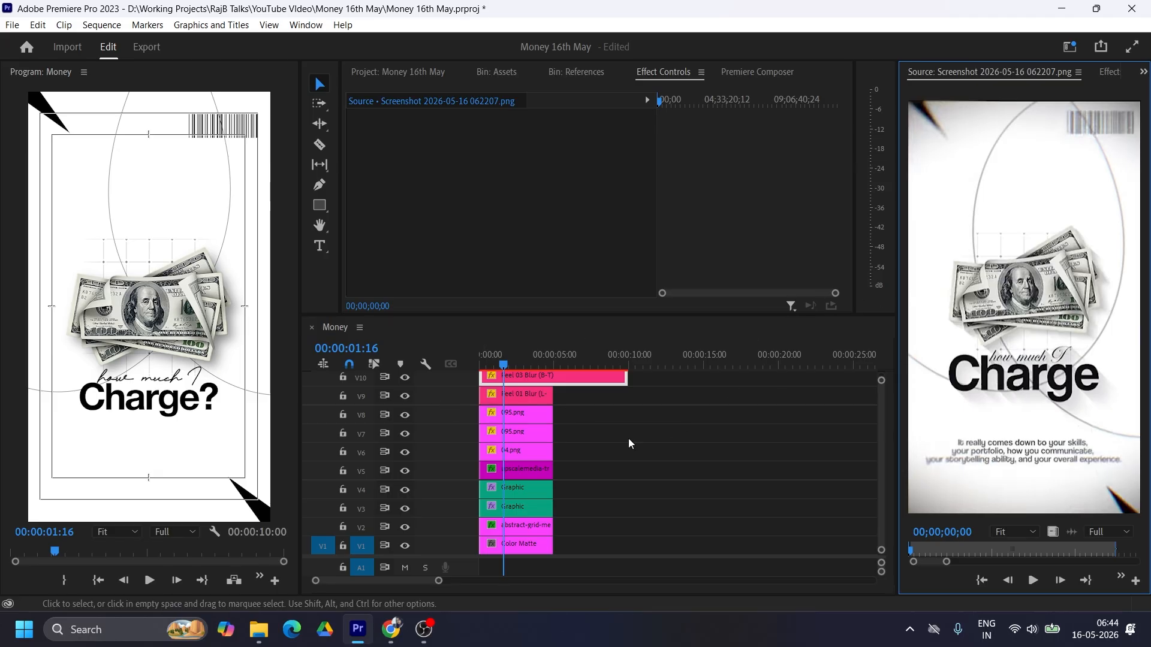
pyautogui.click(516, 468)
pyautogui.scroll(-5, 696, 228)
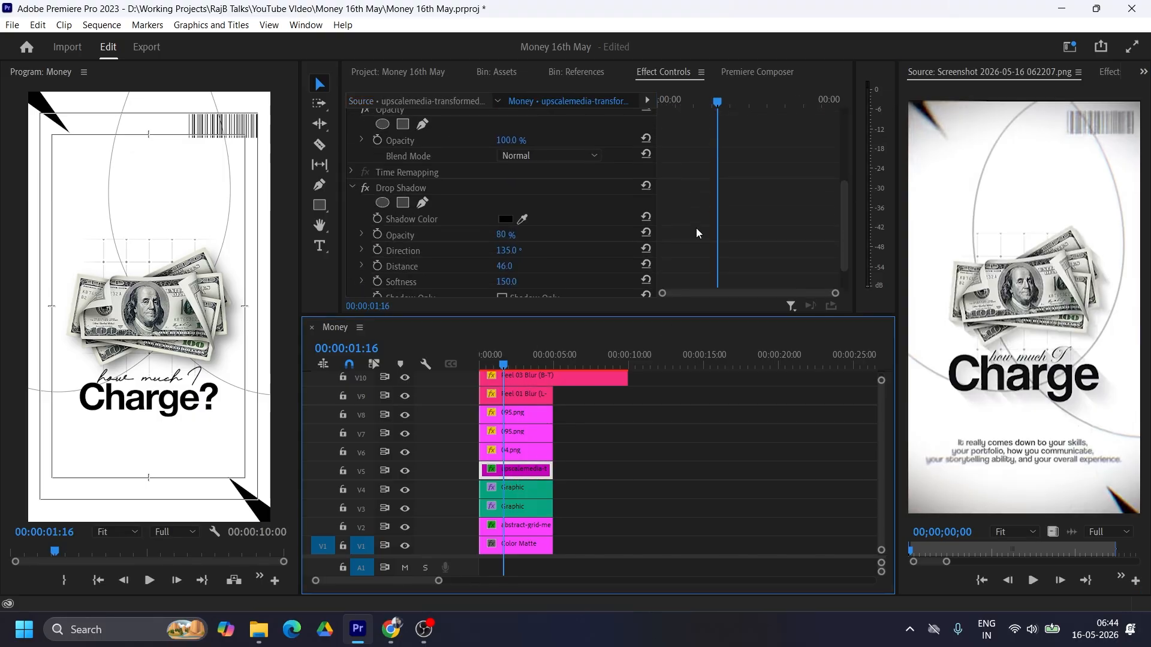
pyautogui.scroll(-2, 696, 228)
pyautogui.click(411, 147)
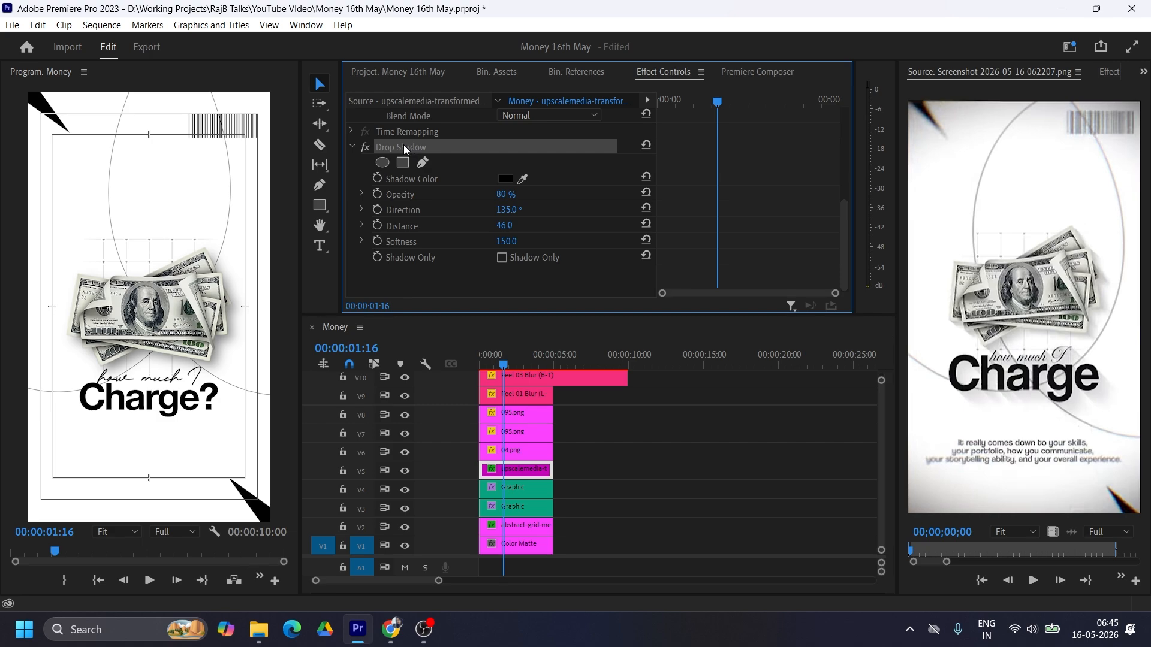
pyautogui.click(519, 393)
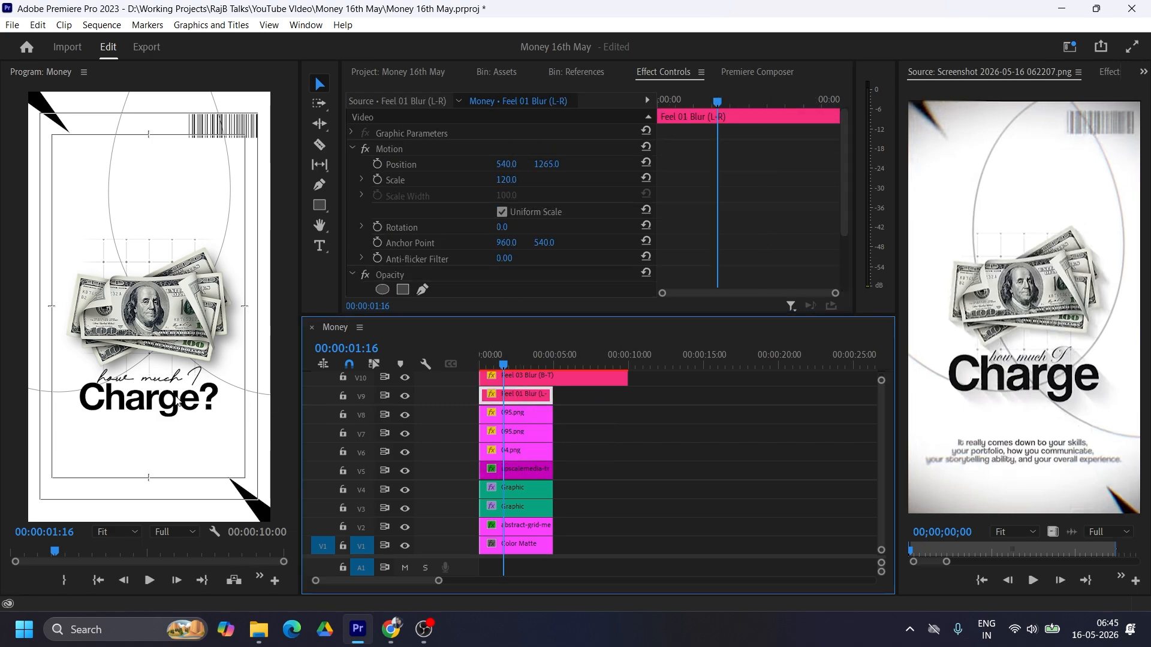
pyautogui.click(667, 74)
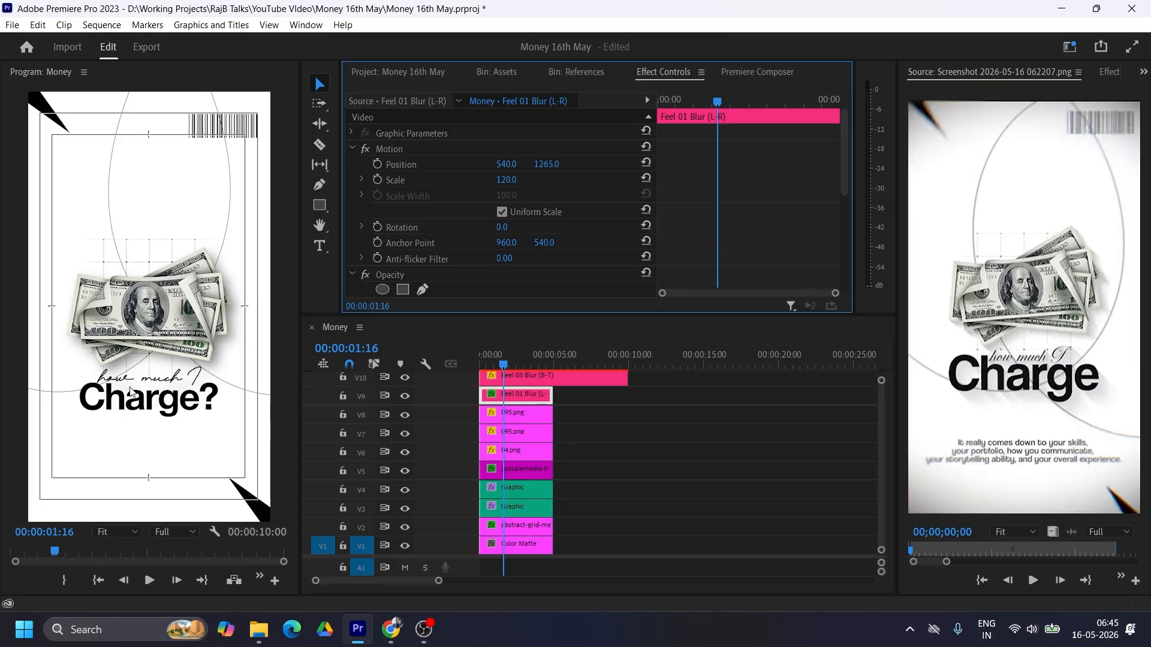
# Step: Try a drop shadow distance of 20 and softness of 40 on the "how much I" text
pyautogui.scroll(-5, 780, 267)
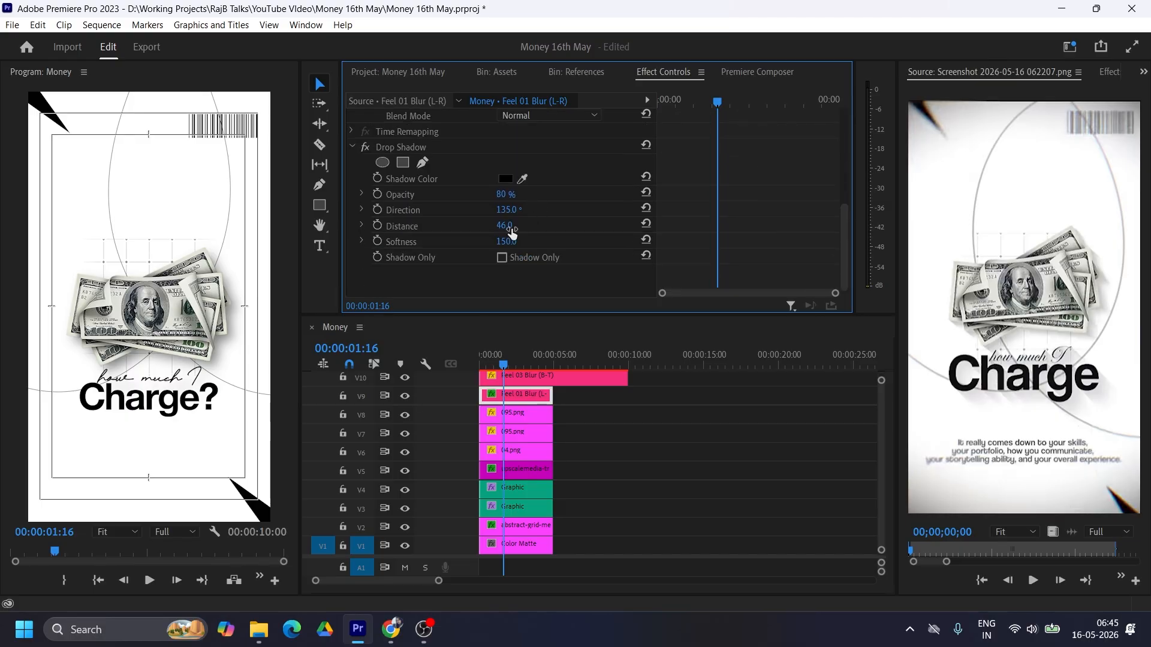
pyautogui.click(505, 226)
pyautogui.write('20')
pyautogui.press('Return')
pyautogui.click(507, 241)
pyautogui.write('40')
pyautogui.press('Return')
# Step: Set the "how much I" text's drop shadow distance to 10 and softness to 20
pyautogui.click(517, 225)
pyautogui.write('10')
pyautogui.press('Return')
pyautogui.click(516, 240)
pyautogui.write('20')
pyautogui.press('Return')
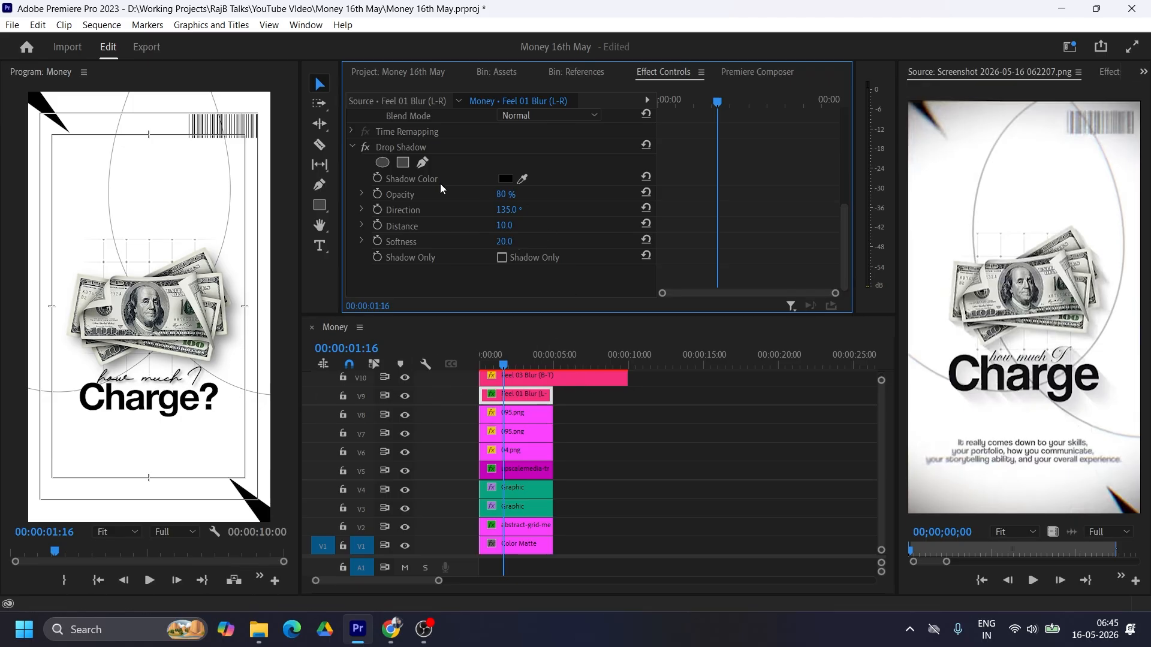
# Step: Copy the Drop Shadow effect from the "how much I" clip to the "Charge?" clip
pyautogui.click(409, 147)
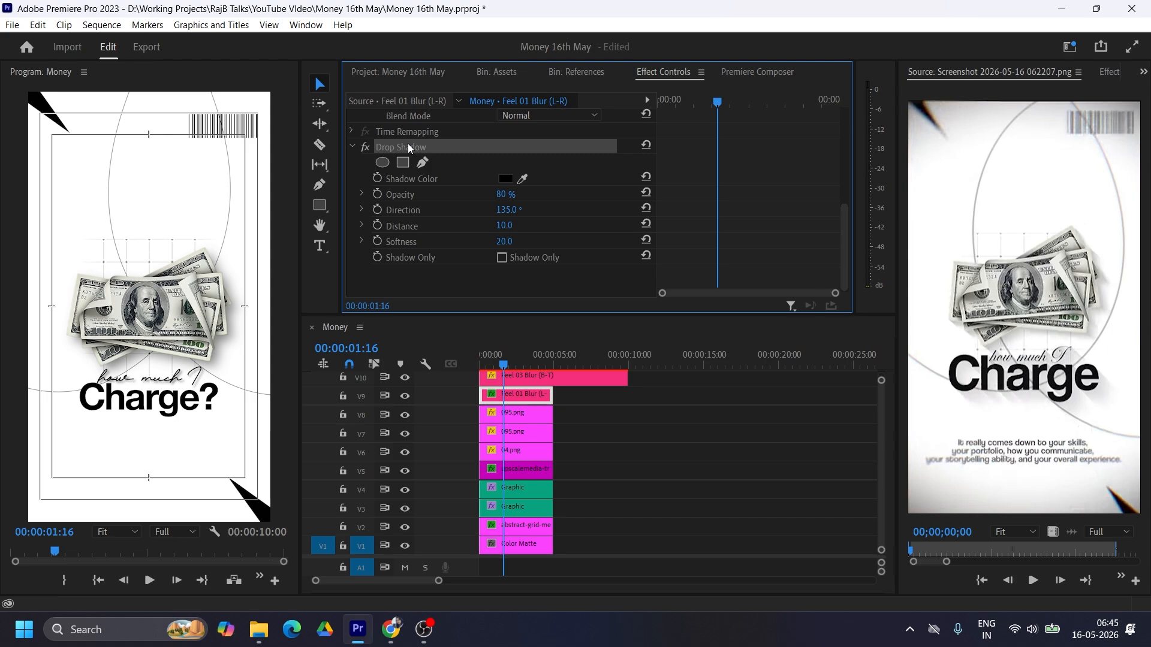
pyautogui.click(506, 376)
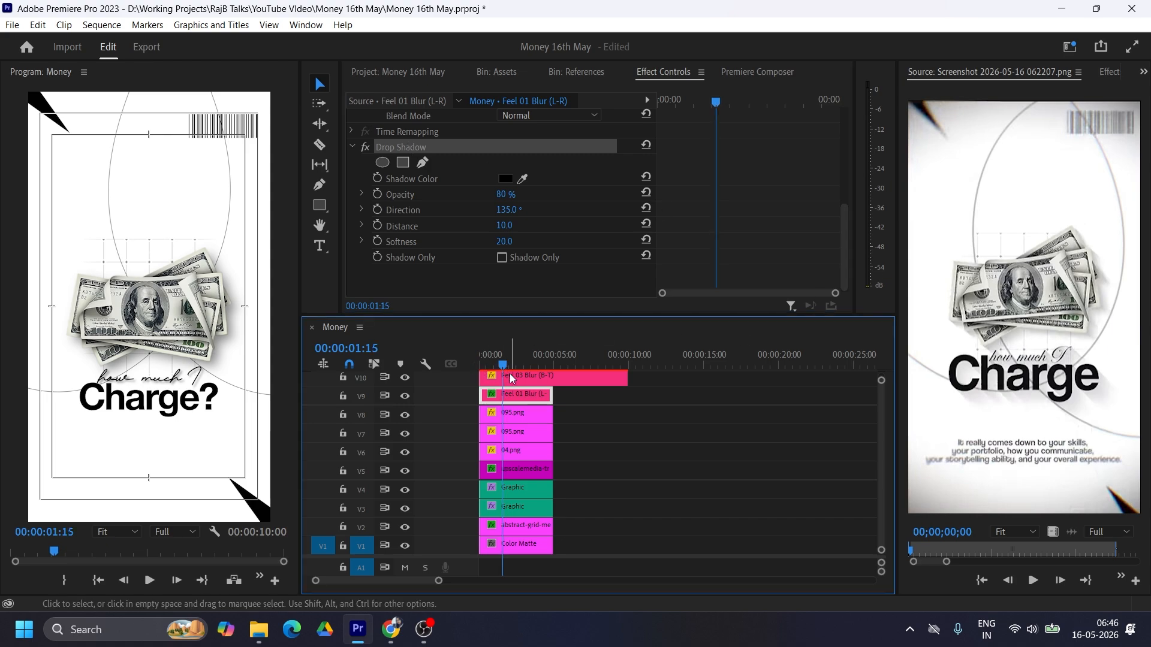
pyautogui.scroll(-3, 737, 233)
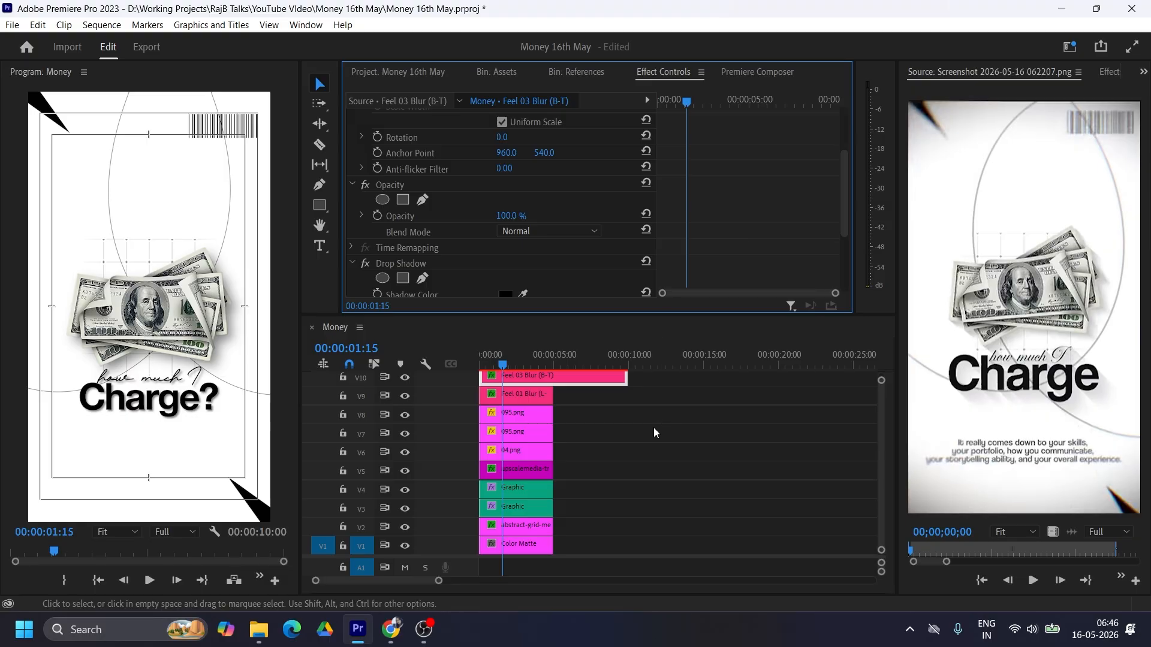
# Step: Reopen the graphic's text properties and enlarge the "Charge?" text to a font size of about 138
pyautogui.click(1113, 74)
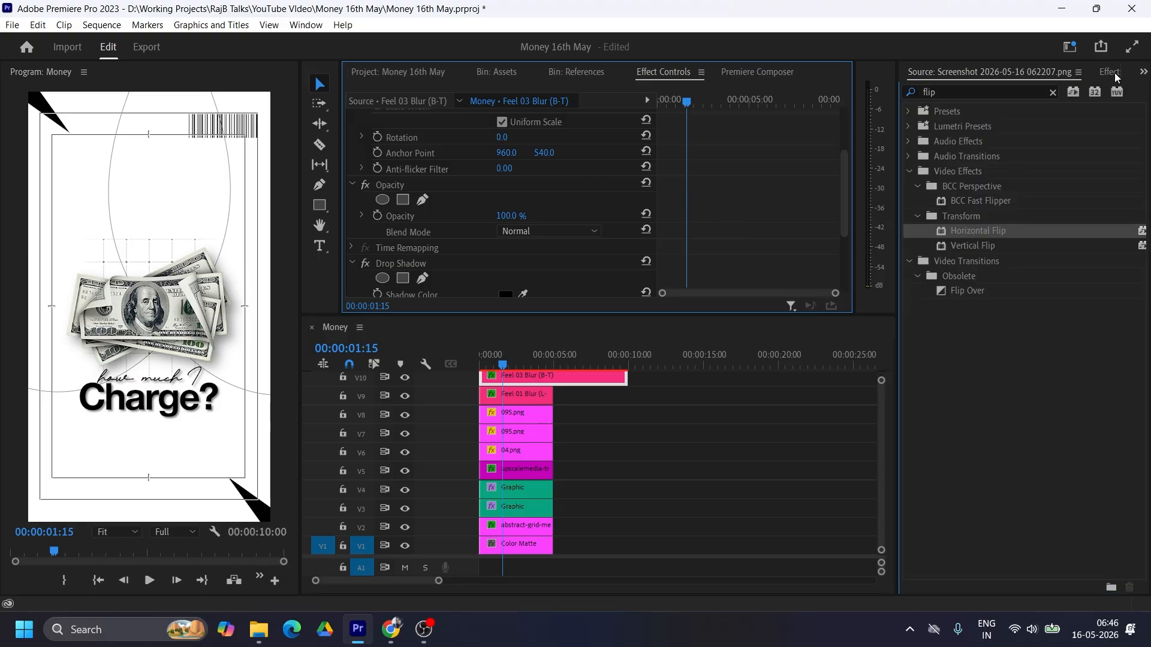
pyautogui.click(1138, 91)
pyautogui.click(1143, 72)
pyautogui.click(537, 341)
pyautogui.click(1143, 72)
pyautogui.click(1048, 142)
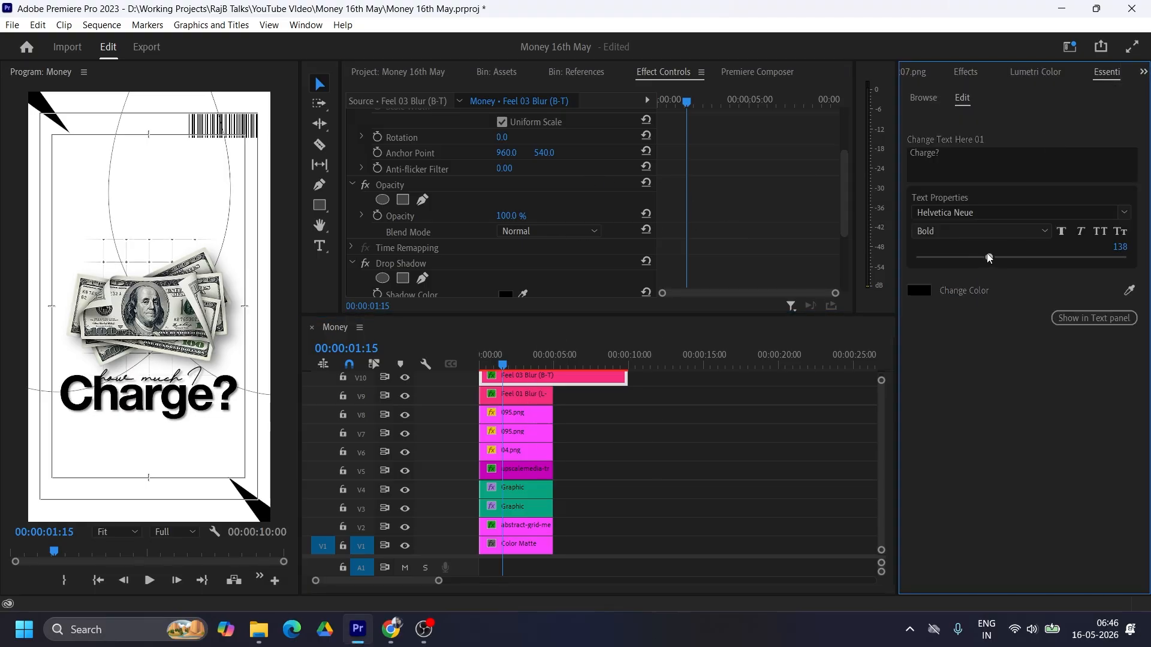
# Step: Set the "how much I" clip's position to 584, 1260 so it overlaps the upper part of "Charge?"
pyautogui.click(538, 402)
pyautogui.click(538, 409)
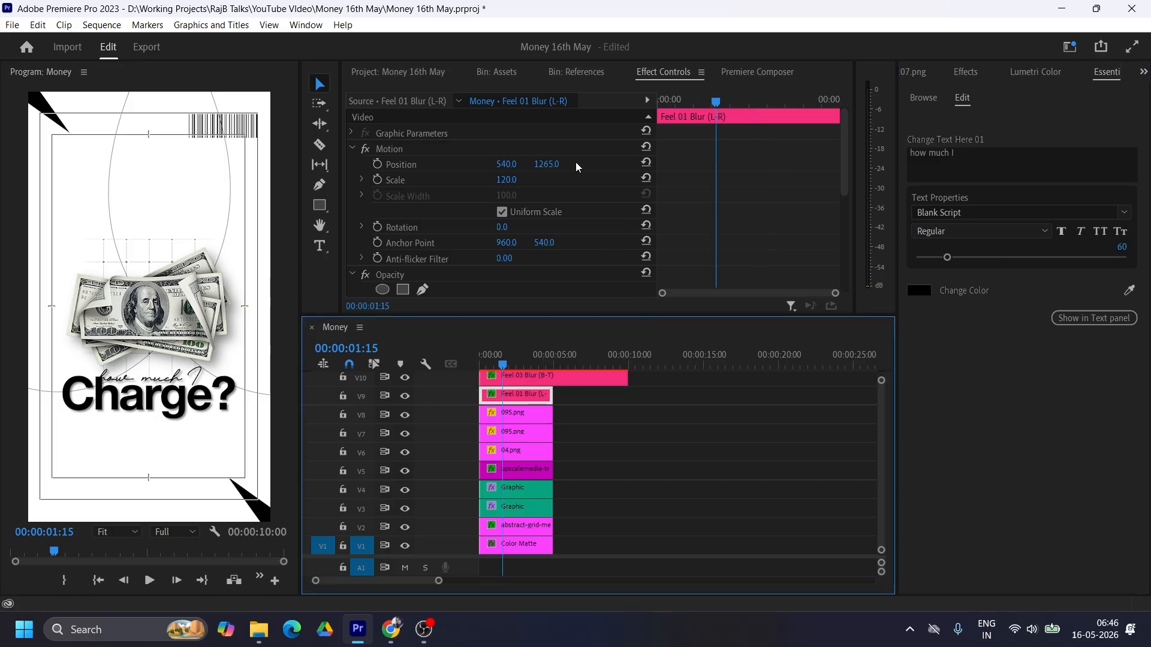
pyautogui.moveTo(507, 165); pyautogui.dragTo(545, 167)
pyautogui.moveTo(507, 166); pyautogui.dragTo(511, 165)
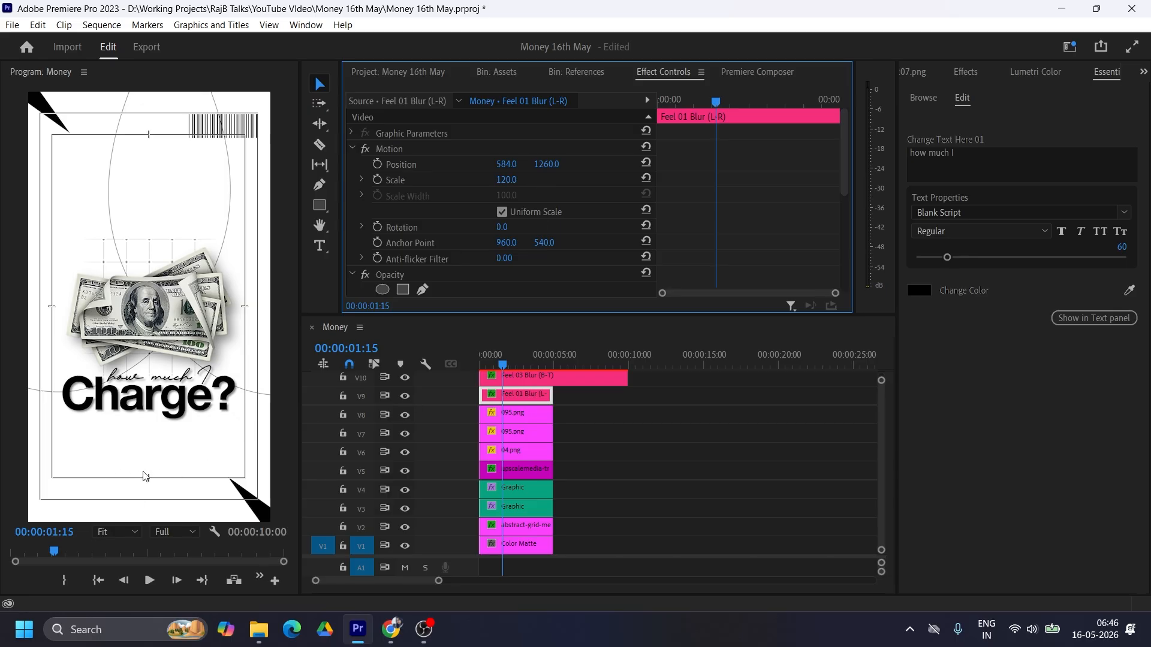
# Step: Trim the "Charge?" clip to end with the other clips at five seconds, and reopen the reference screenshot for comparison
pyautogui.moveTo(628, 375); pyautogui.dragTo(552, 375)
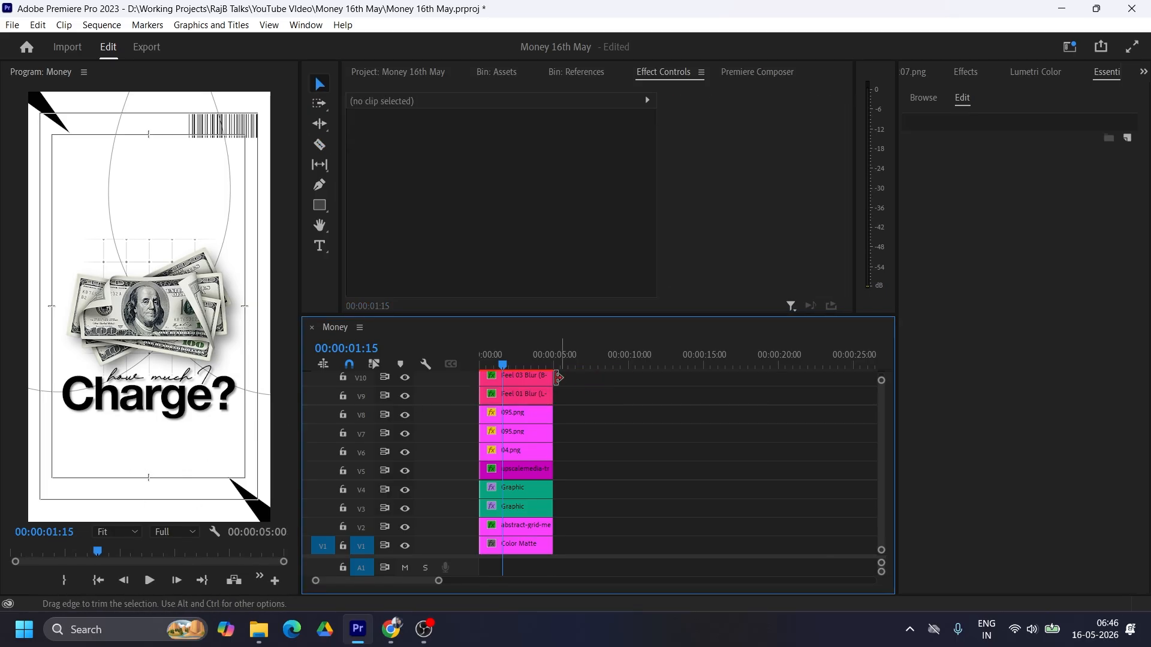
pyautogui.moveTo(605, 316); pyautogui.dragTo(605, 227)
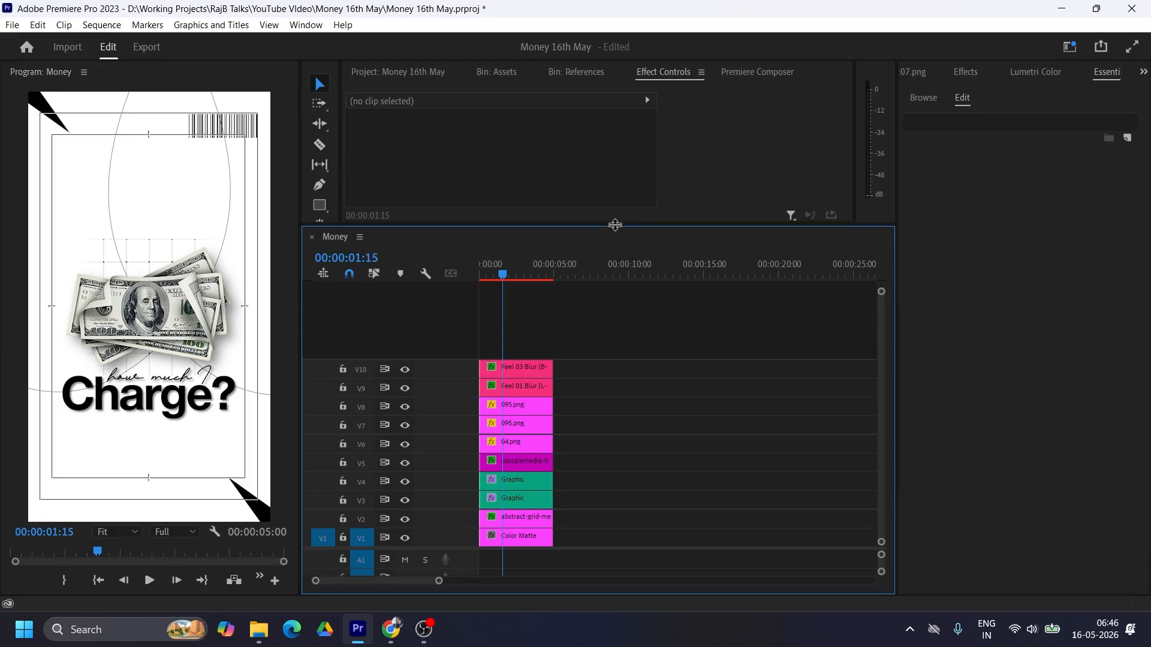
pyautogui.moveTo(439, 581); pyautogui.dragTo(416, 581)
pyautogui.click(915, 73)
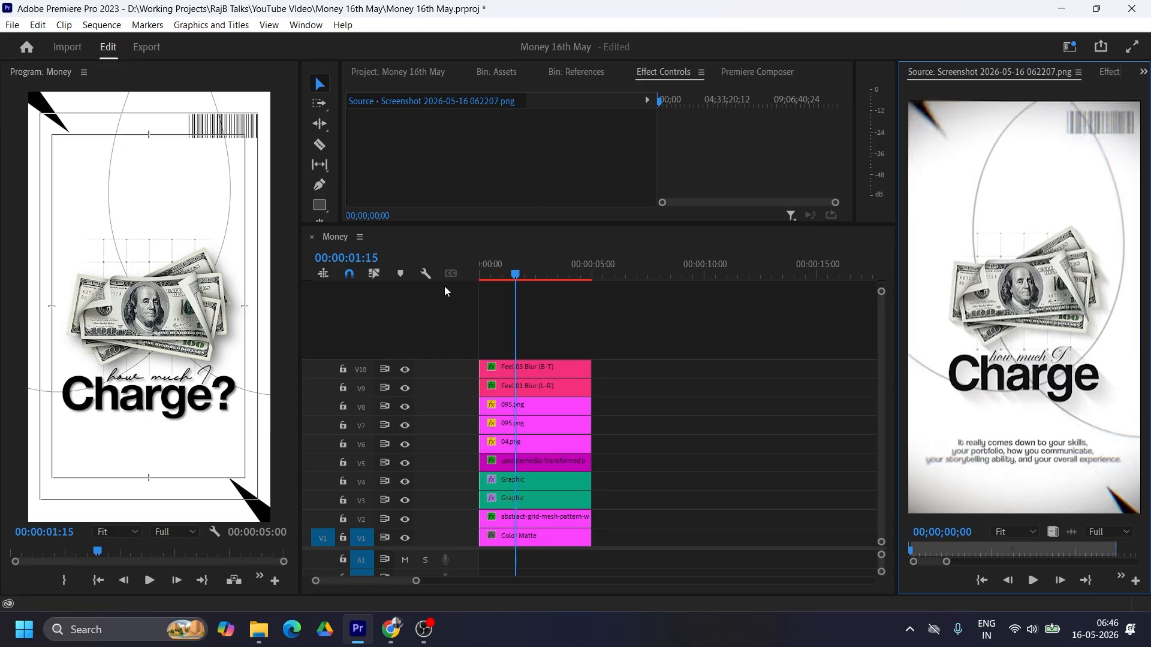
# Step: Add a two-line text below "Charge?" reading "It really comes down to your skill" and "your portfolio, how much you communicate"
pyautogui.moveTo(355, 224); pyautogui.dragTo(355, 258)
pyautogui.click(320, 246)
pyautogui.click(70, 447)
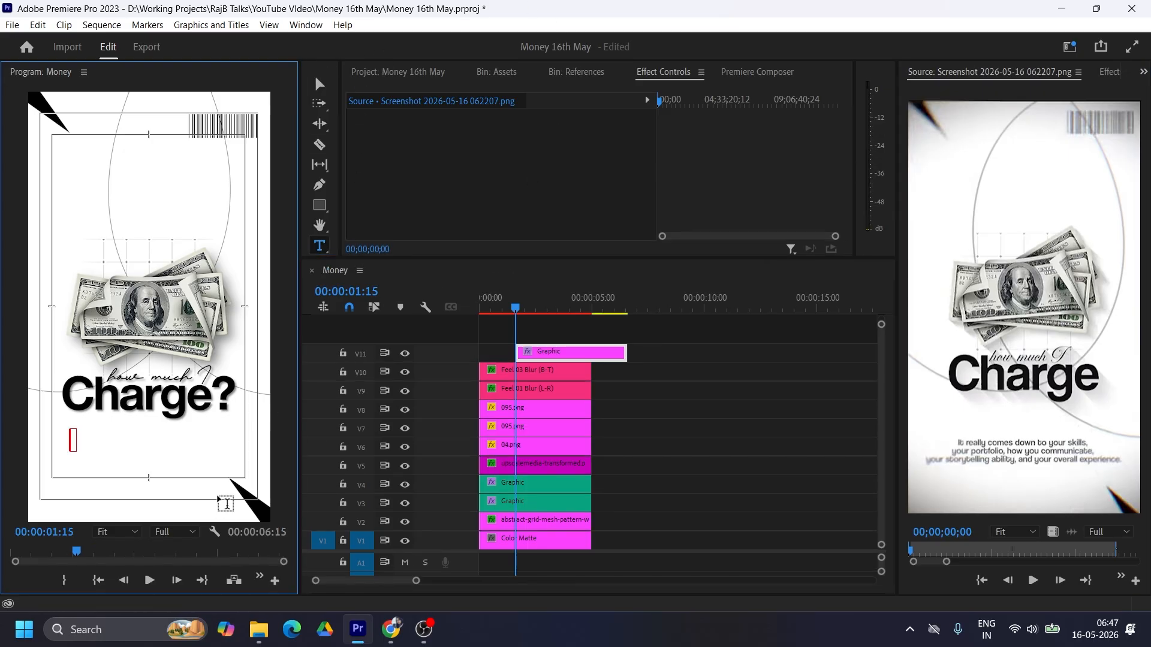
pyautogui.write('It really comes down to your skills,')
pyautogui.press('Return')
pyautogui.write('your portfolio, ho')
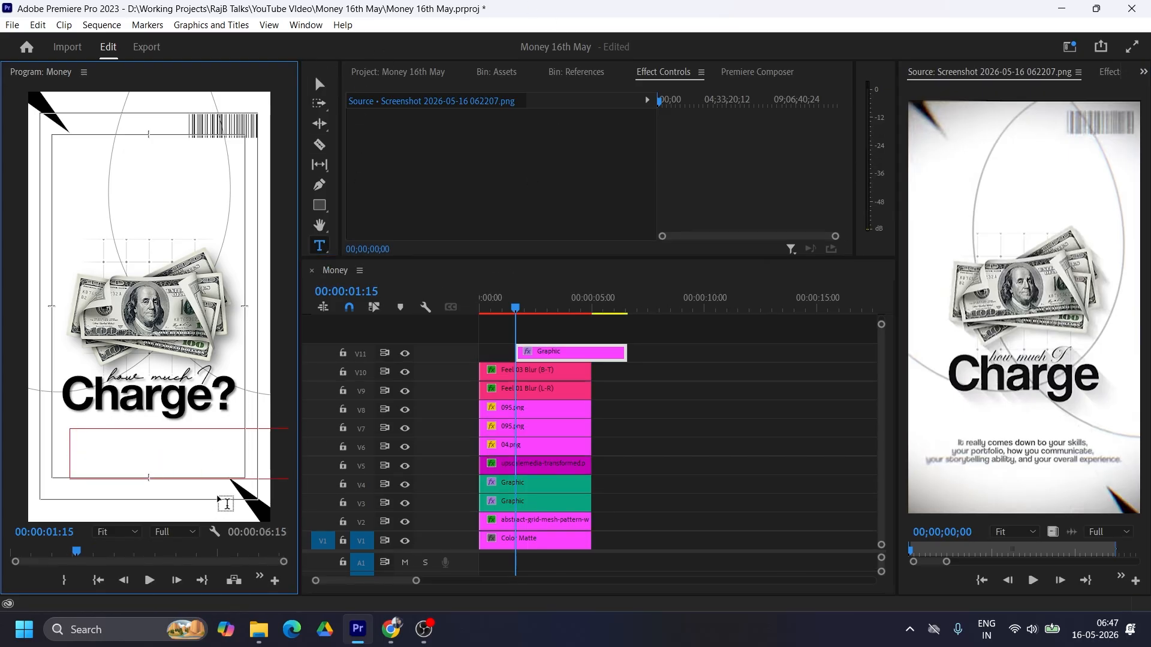
pyautogui.click(319, 84)
# Step: Open the new text's properties and set its font to Helvetica Neue Regular
pyautogui.scroll(-3, 1019, 72)
pyautogui.click(1106, 72)
pyautogui.scroll(-5, 983, 390)
pyautogui.click(942, 535)
pyautogui.moveTo(473, 258); pyautogui.dragTo(394, 224)
pyautogui.click(725, 201)
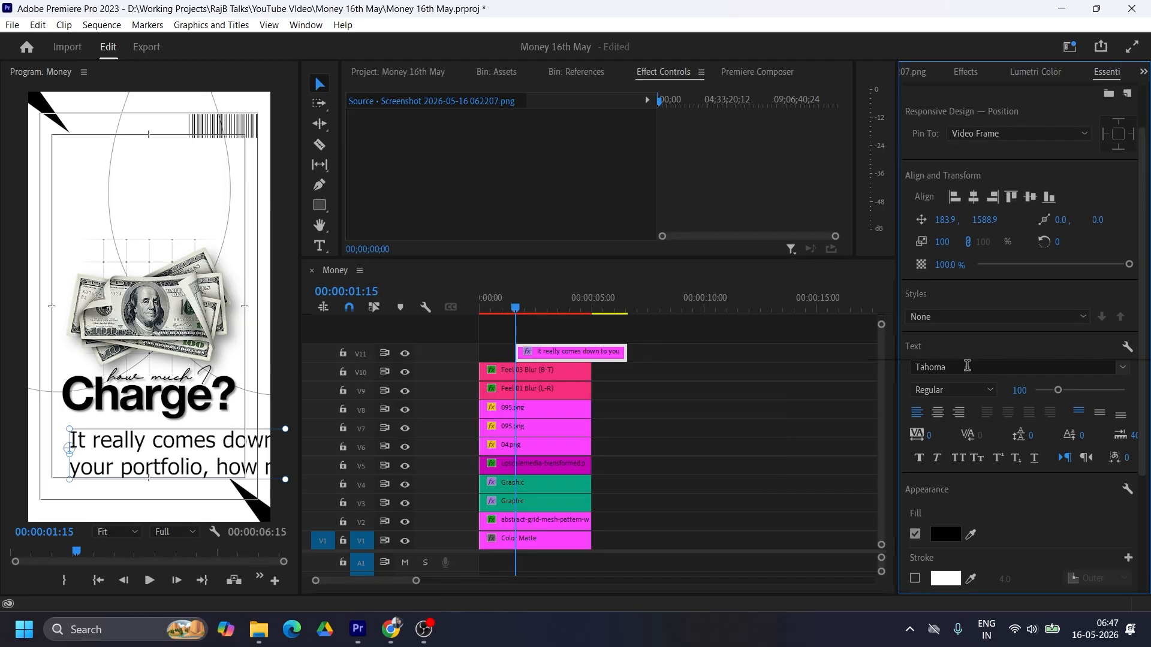
pyautogui.click(967, 366)
pyautogui.write('helvetica')
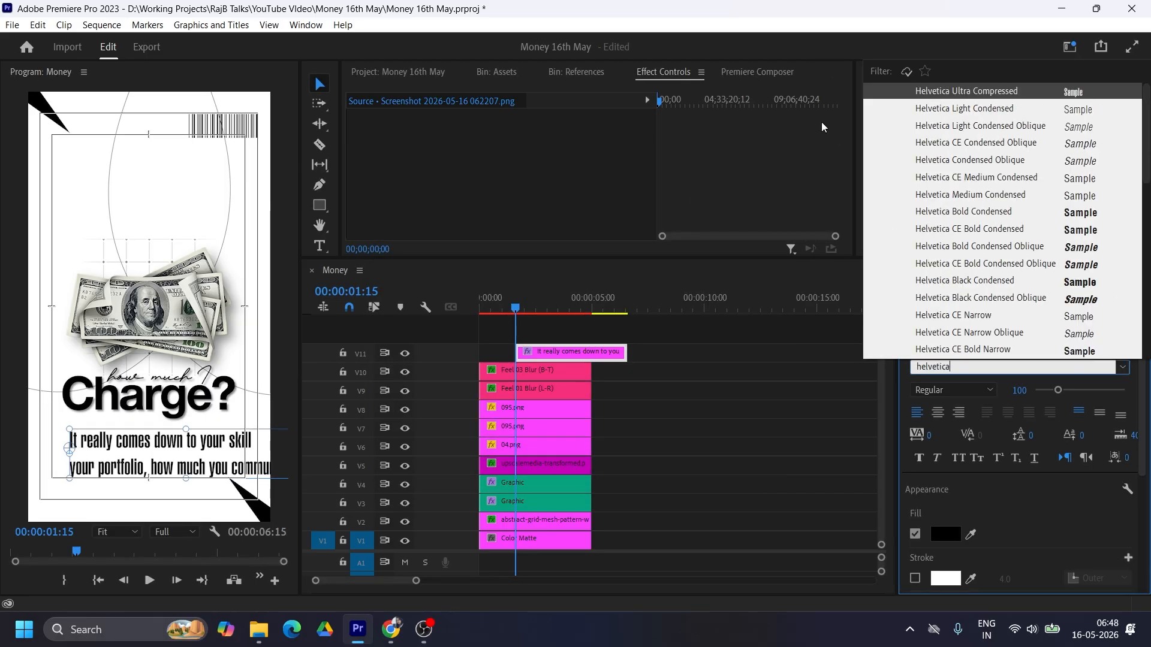
pyautogui.scroll(-10, 954, 190)
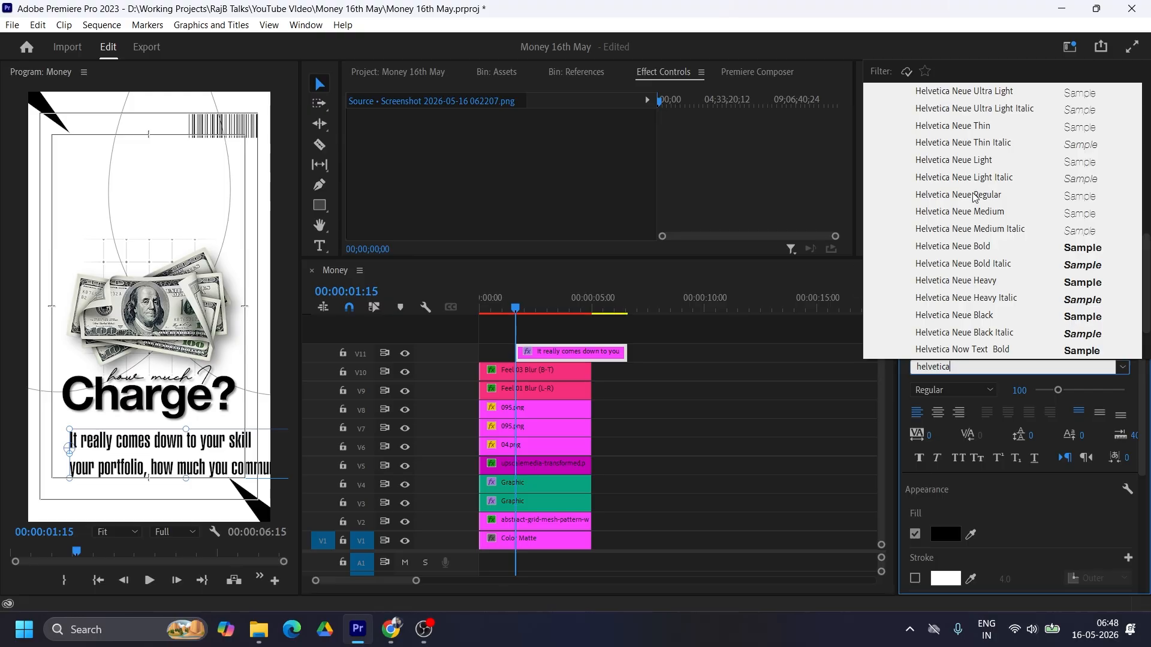
pyautogui.click(973, 196)
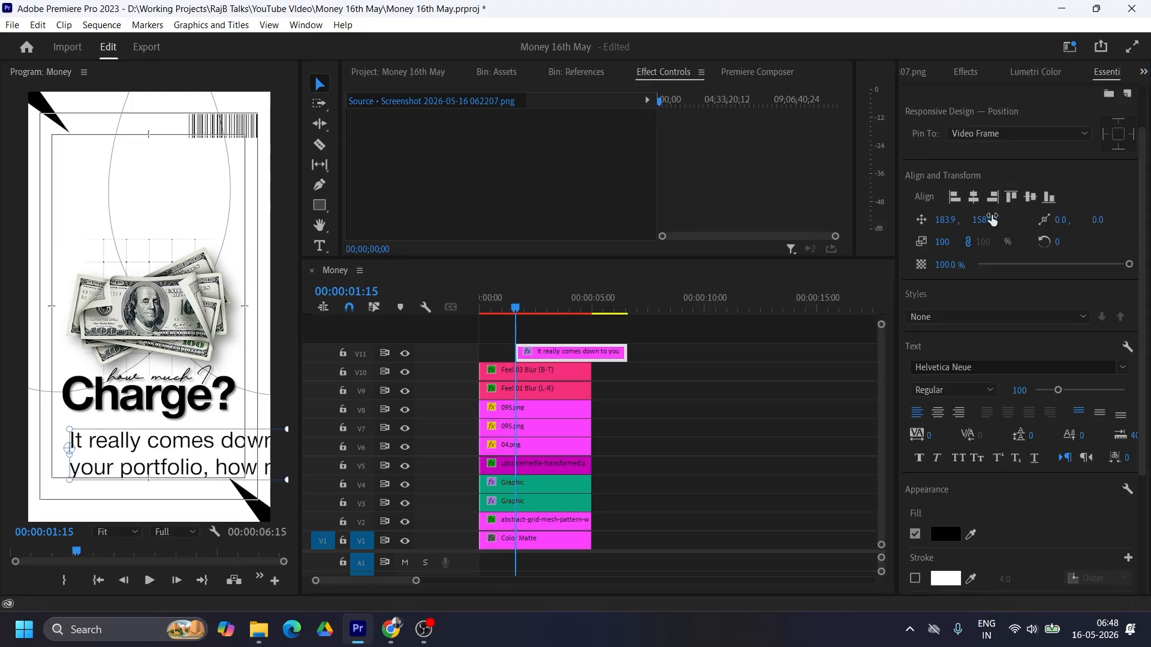
# Step: Tighten the paragraph text by setting its tracking to -50 and its leading to about -34
pyautogui.click(942, 433)
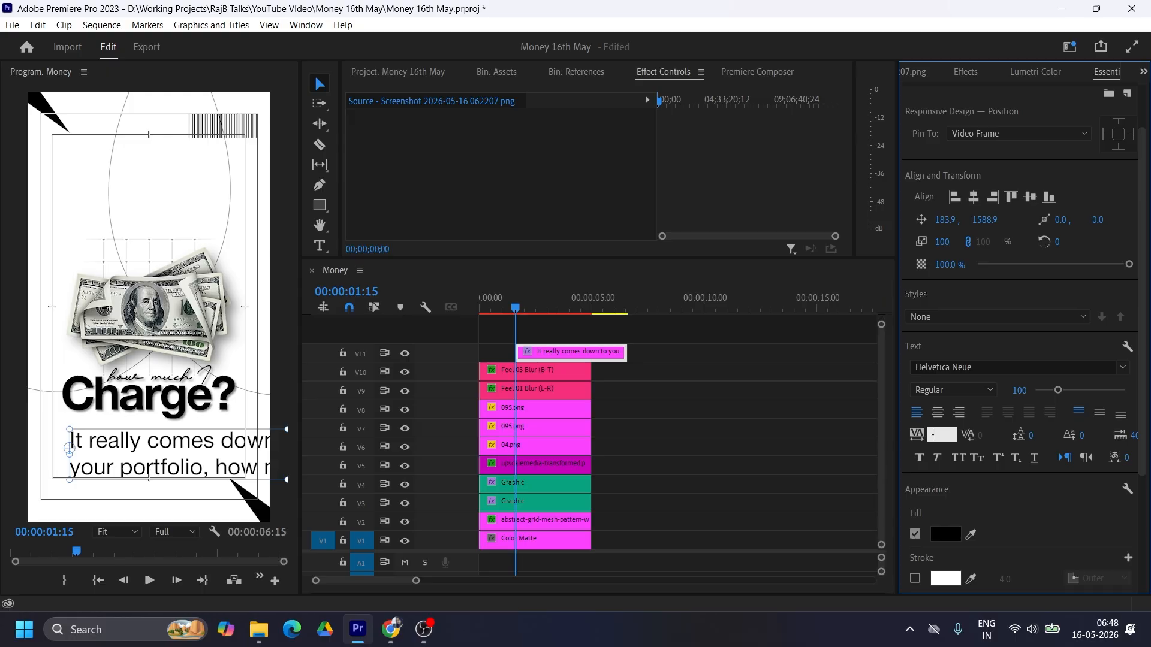
pyautogui.write('-50')
pyautogui.press('Return')
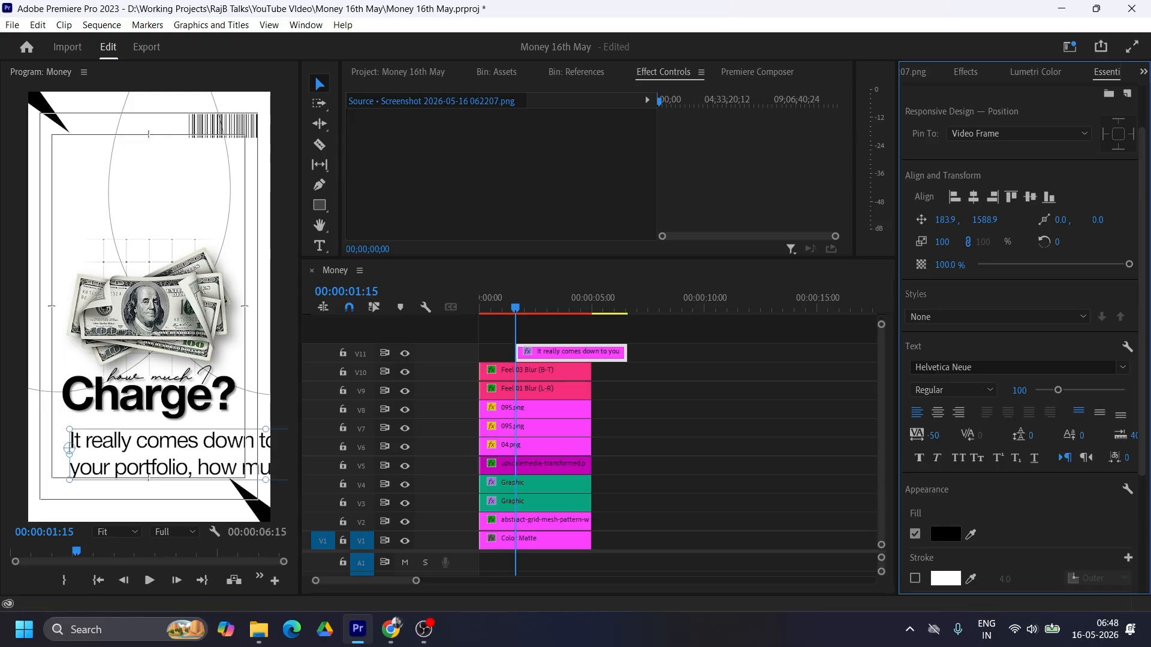
pyautogui.moveTo(1031, 436)
pyautogui.mouseDown()
pyautogui.moveTo(976, 436)
pyautogui.moveTo(1012, 436)
pyautogui.mouseUp()
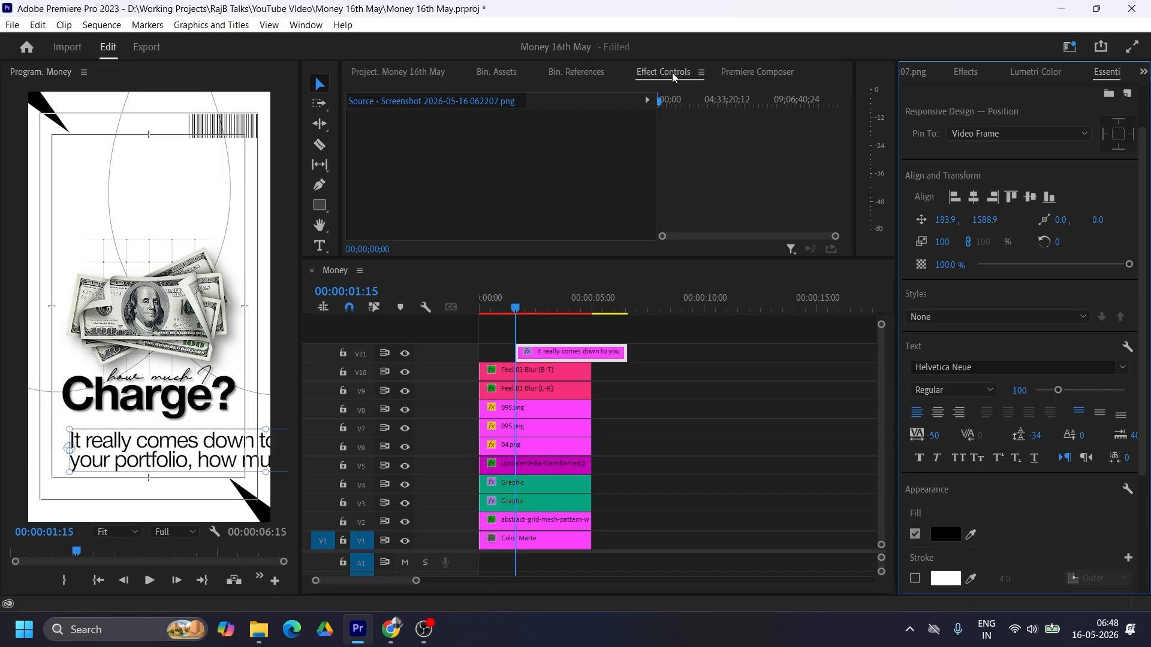
# Step: Scale the paragraph text down to about 39, centre-align it and place it horizontally centred near the bottom of the frame
pyautogui.moveTo(263, 427); pyautogui.dragTo(251, 441)
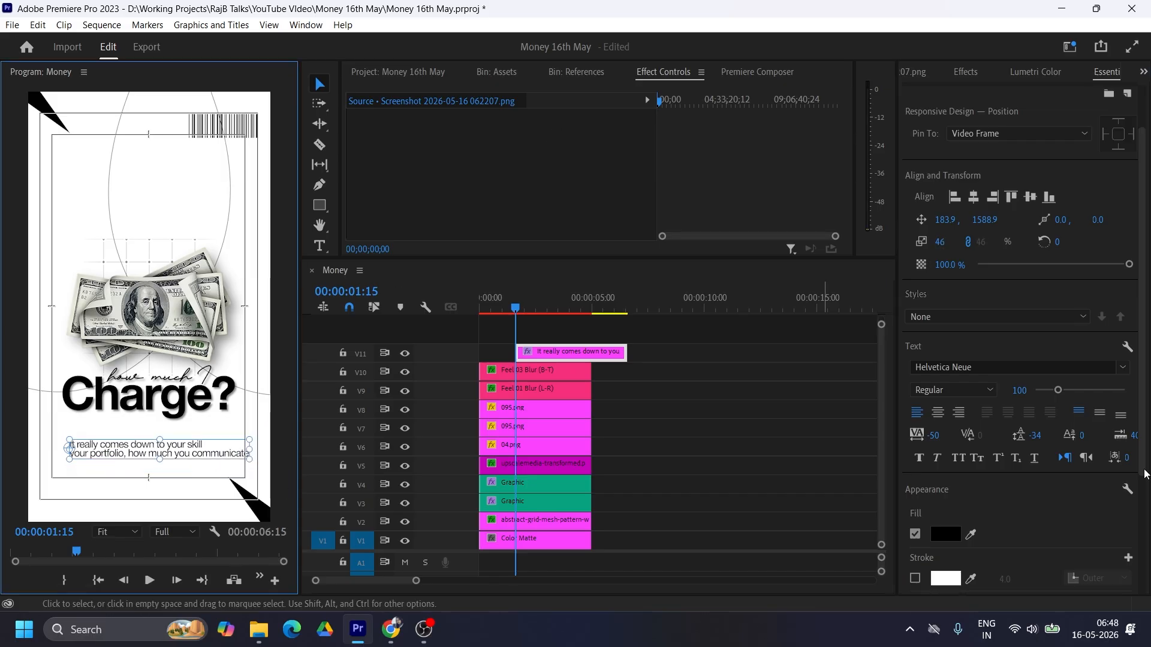
pyautogui.click(939, 414)
pyautogui.moveTo(154, 449); pyautogui.dragTo(171, 477)
pyautogui.click(974, 197)
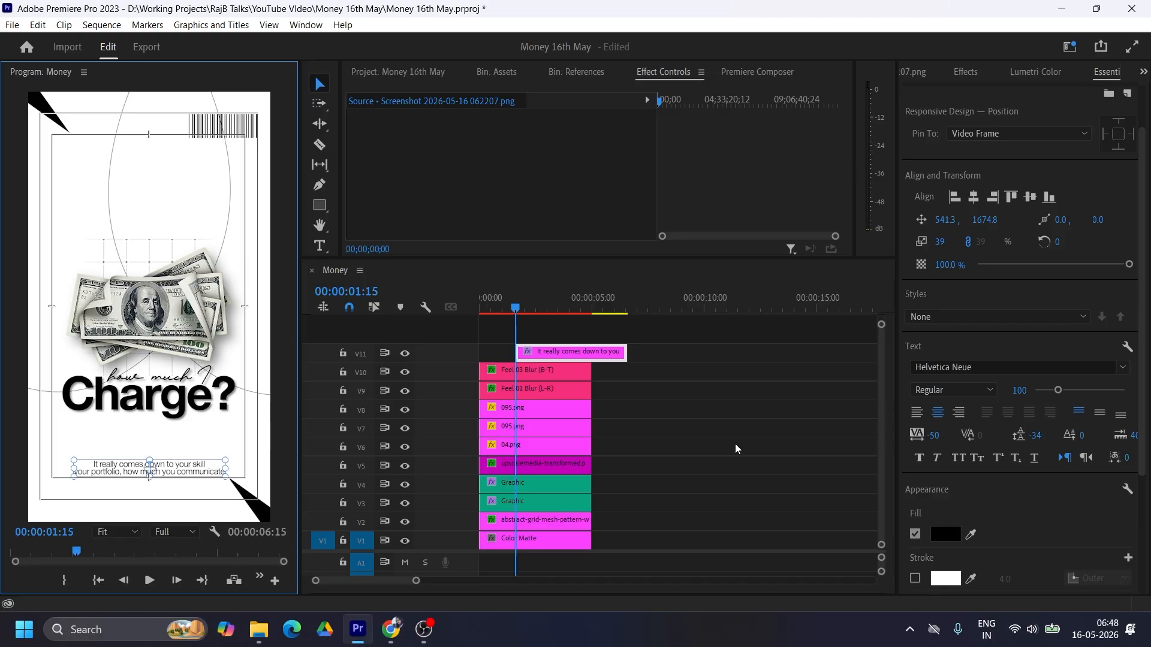
pyautogui.click(972, 196)
# Step: Move the paragraph text clip to the start of the sequence so it lines up with the other clips, and check several frames
pyautogui.click(560, 354)
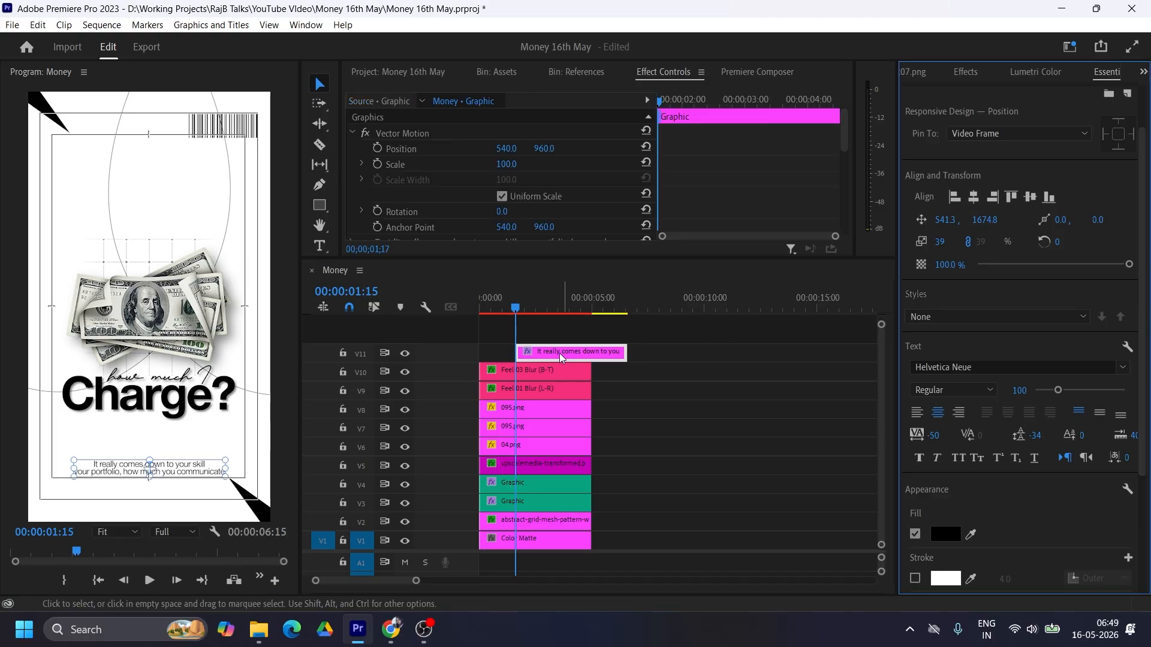
pyautogui.moveTo(562, 358); pyautogui.dragTo(523, 358)
pyautogui.click(513, 309)
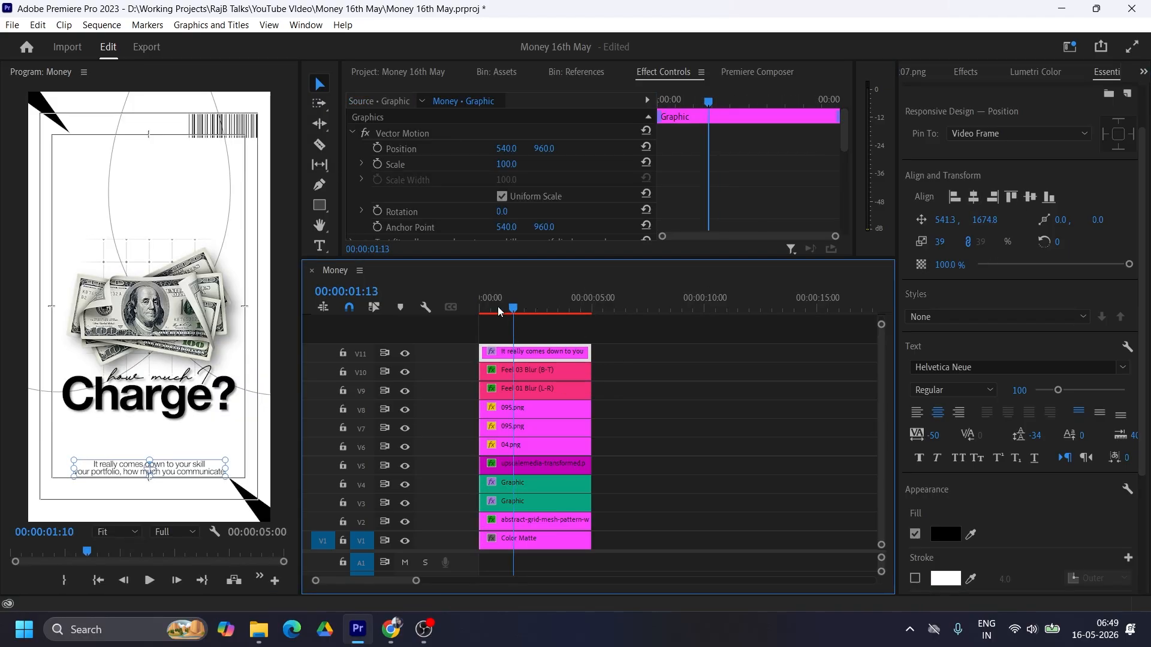
pyautogui.press('Home')
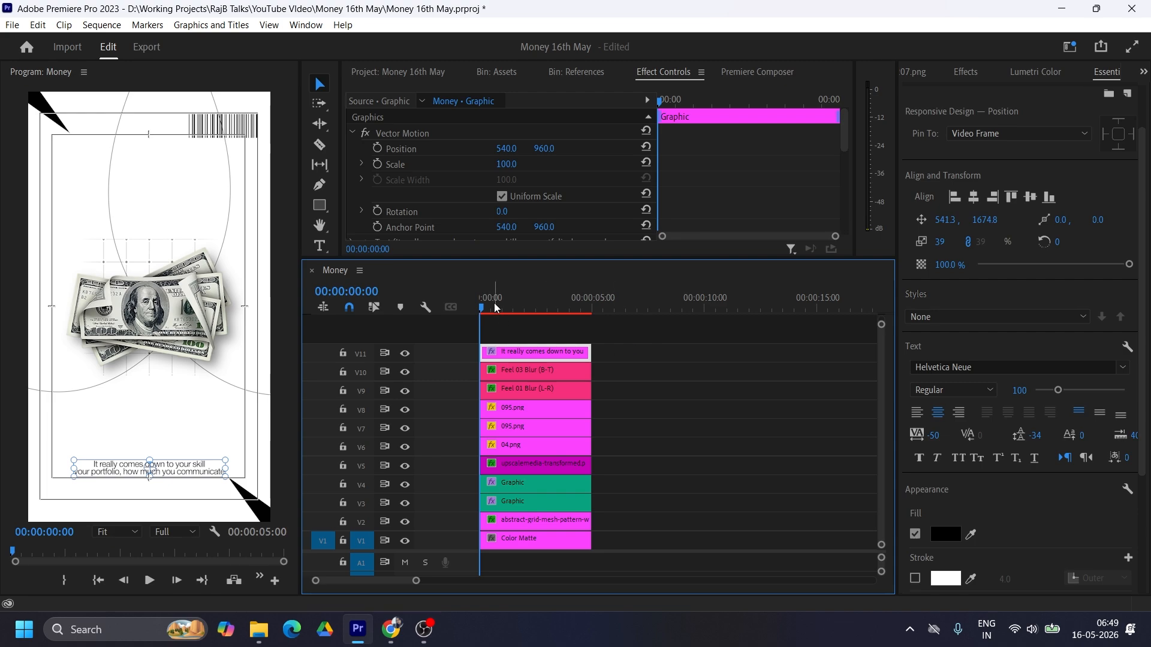
pyautogui.click(514, 307)
pyautogui.moveTo(515, 306)
pyautogui.mouseDown()
pyautogui.moveTo(479, 306)
pyautogui.moveTo(531, 309)
pyautogui.mouseUp()
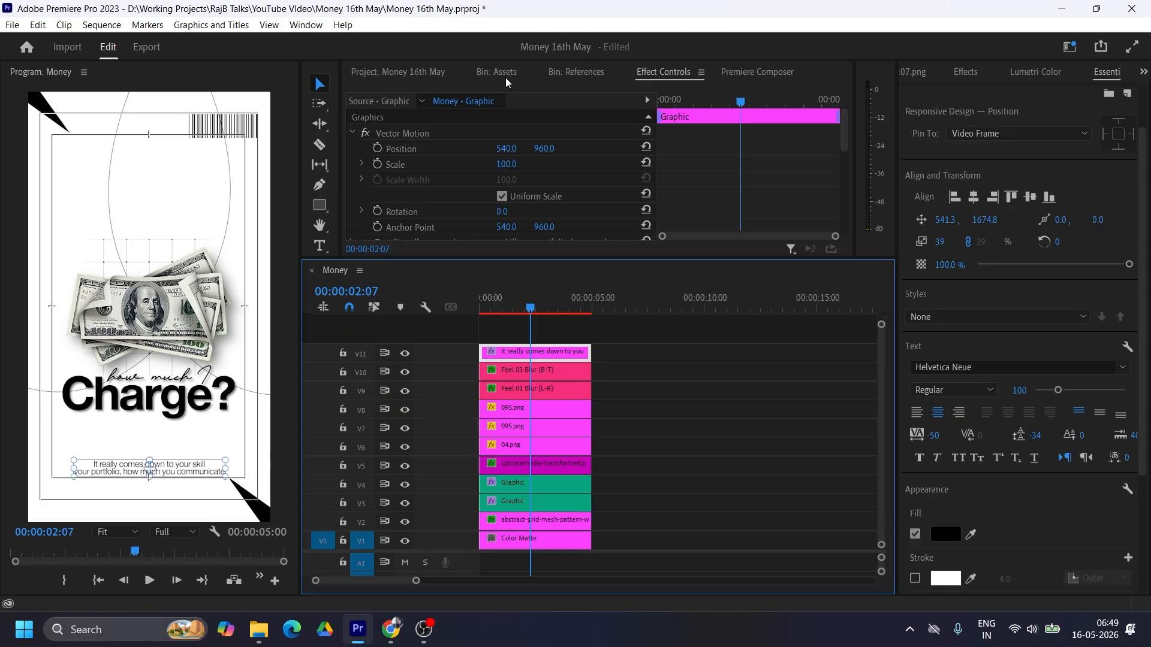
# Step: Enlarge the upper panel area and open the "Earn $25,000" reference screenshot from the References bin for viewing
pyautogui.moveTo(672, 259); pyautogui.dragTo(670, 341)
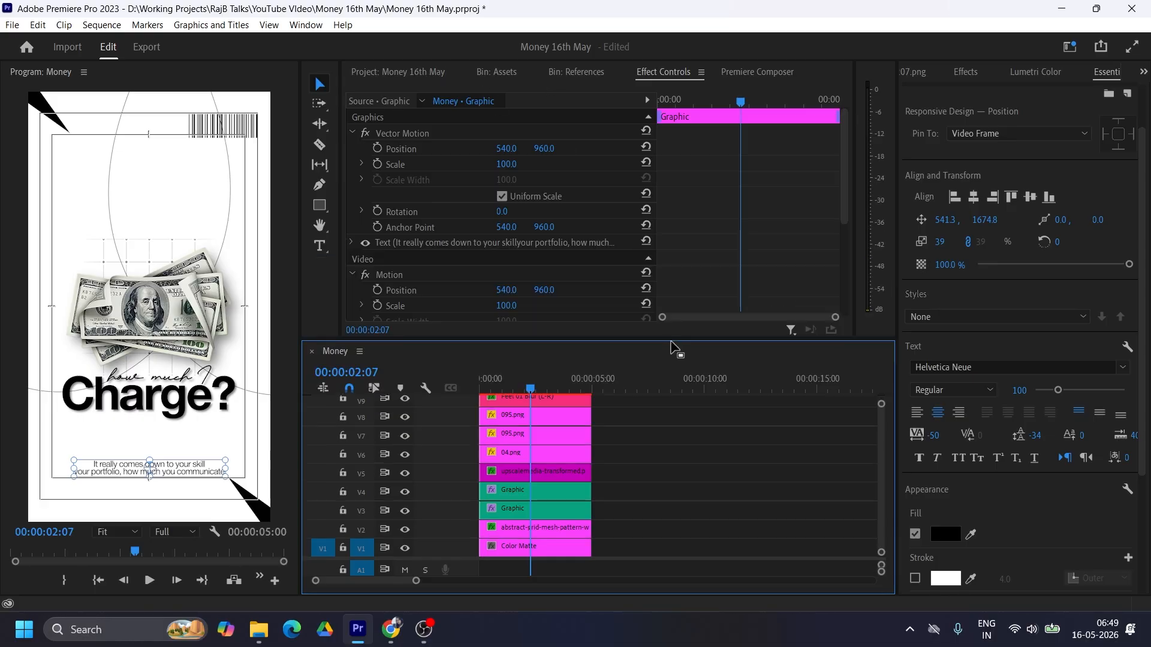
pyautogui.click(429, 74)
pyautogui.click(507, 73)
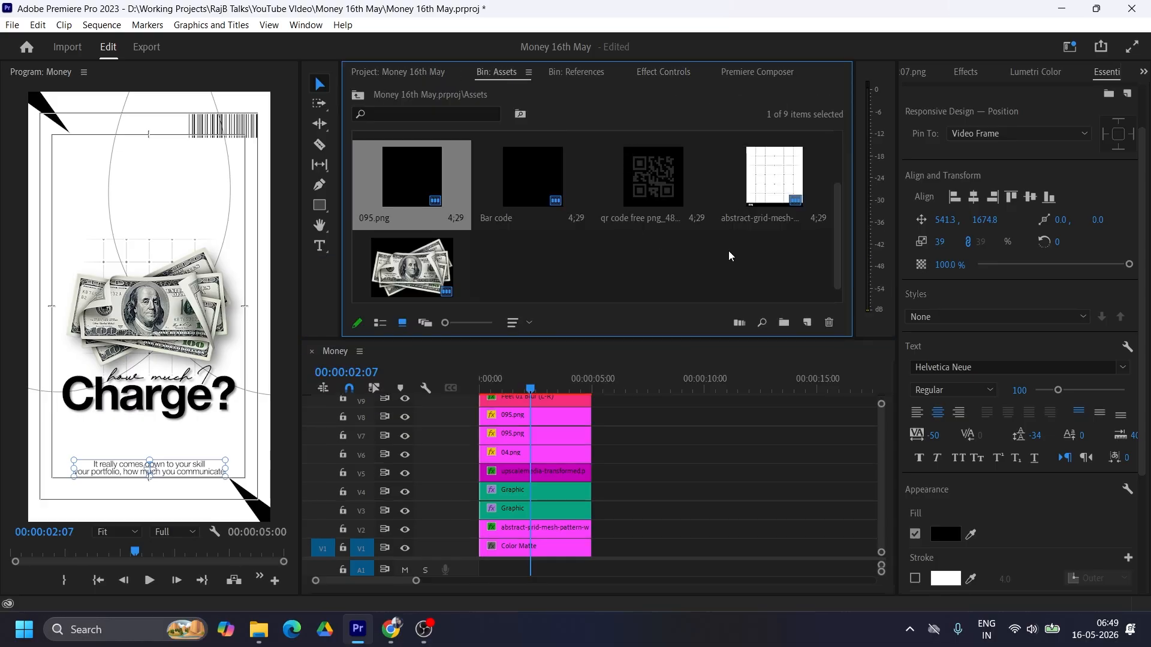
pyautogui.scroll(2, 772, 232)
pyautogui.click(576, 72)
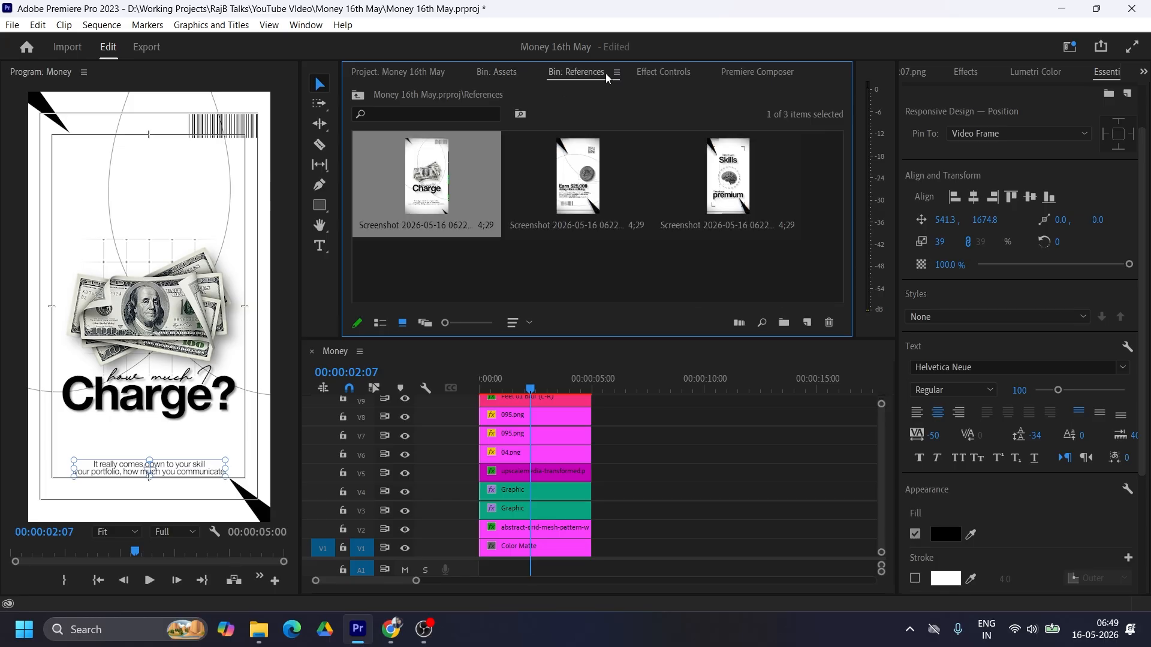
pyautogui.click(570, 187)
pyautogui.doubleClick(570, 187)
# Step: Extend the Color Matte clip to about 13 seconds and place the playhead at about six seconds
pyautogui.click(489, 73)
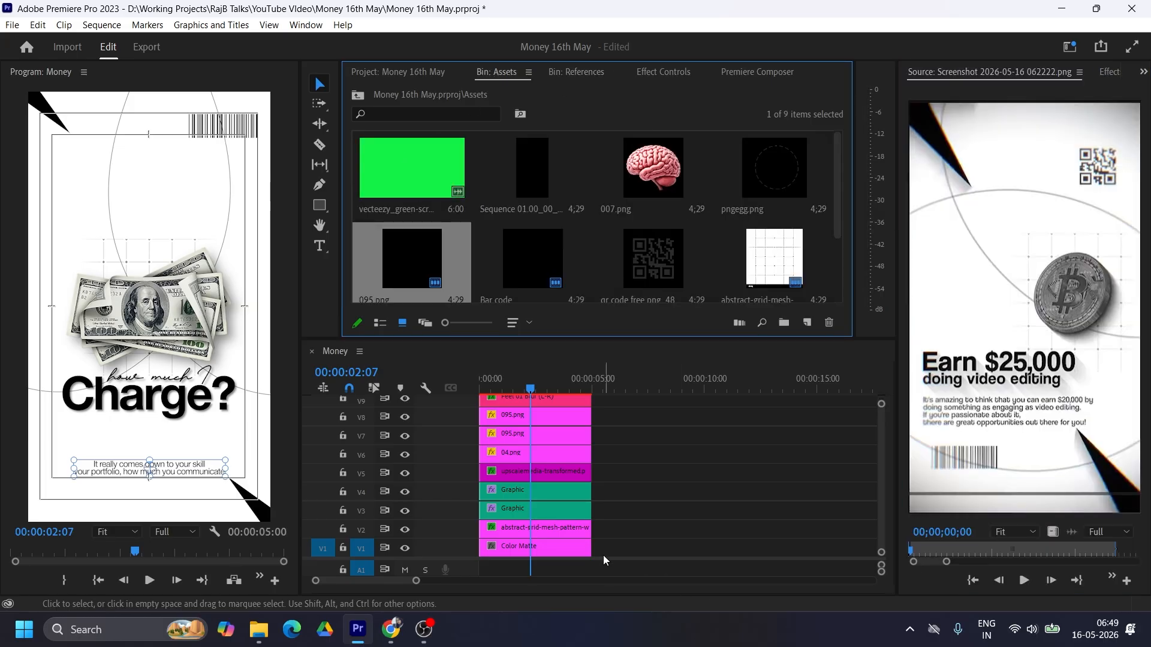
pyautogui.moveTo(591, 547); pyautogui.dragTo(771, 545)
pyautogui.click(615, 384)
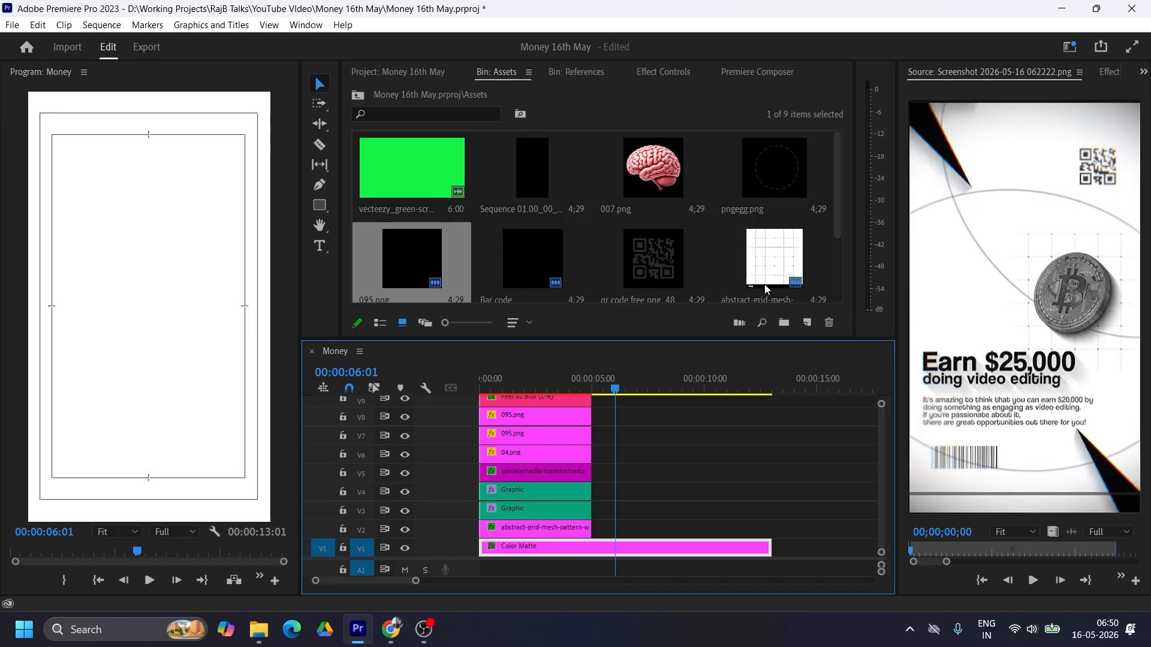
# Step: Duplicate the grid mesh clip directly after the original, shrink the copy slightly and shift it toward the frame's right side
pyautogui.click(561, 535)
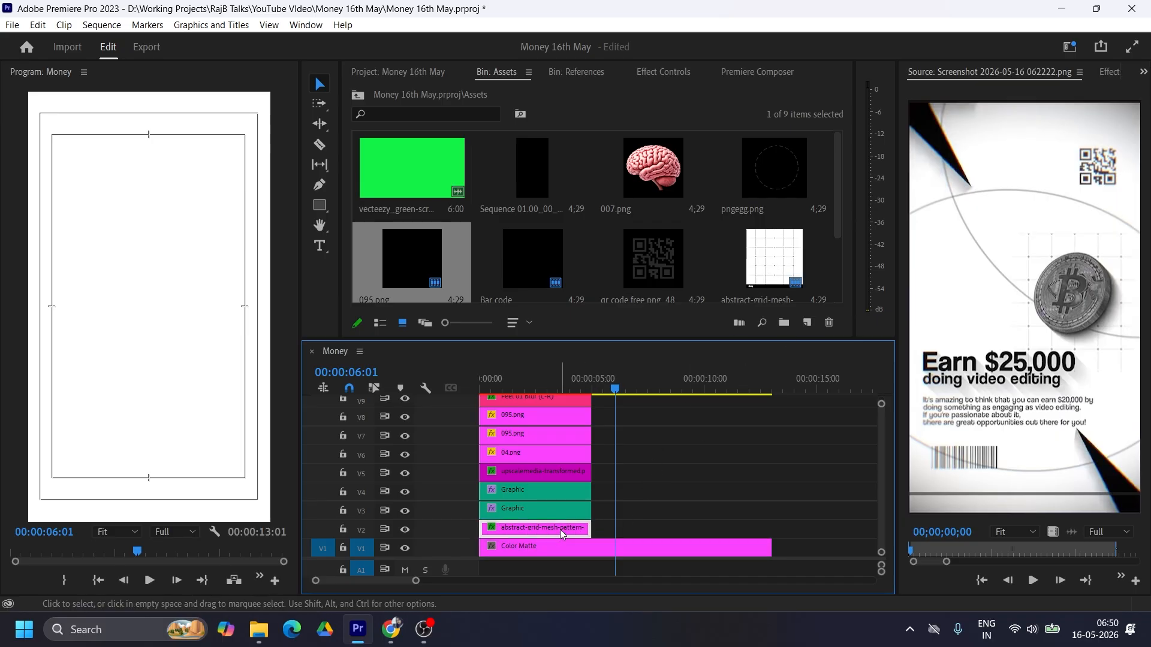
pyautogui.moveTo(562, 535); pyautogui.dragTo(642, 529)
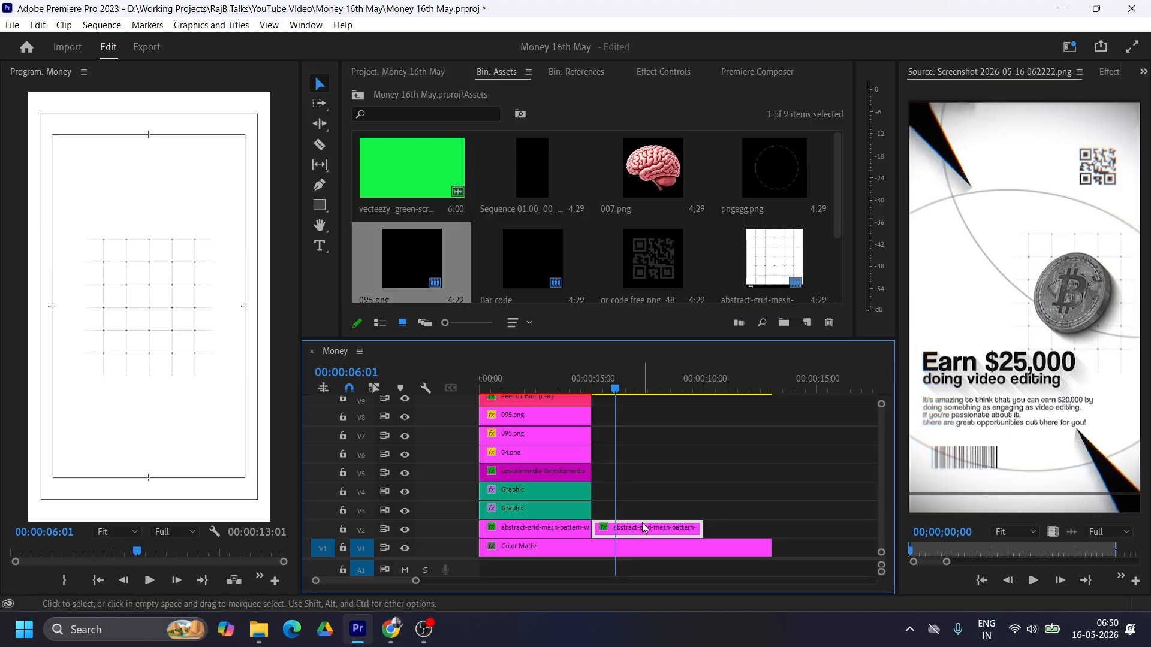
pyautogui.click(655, 77)
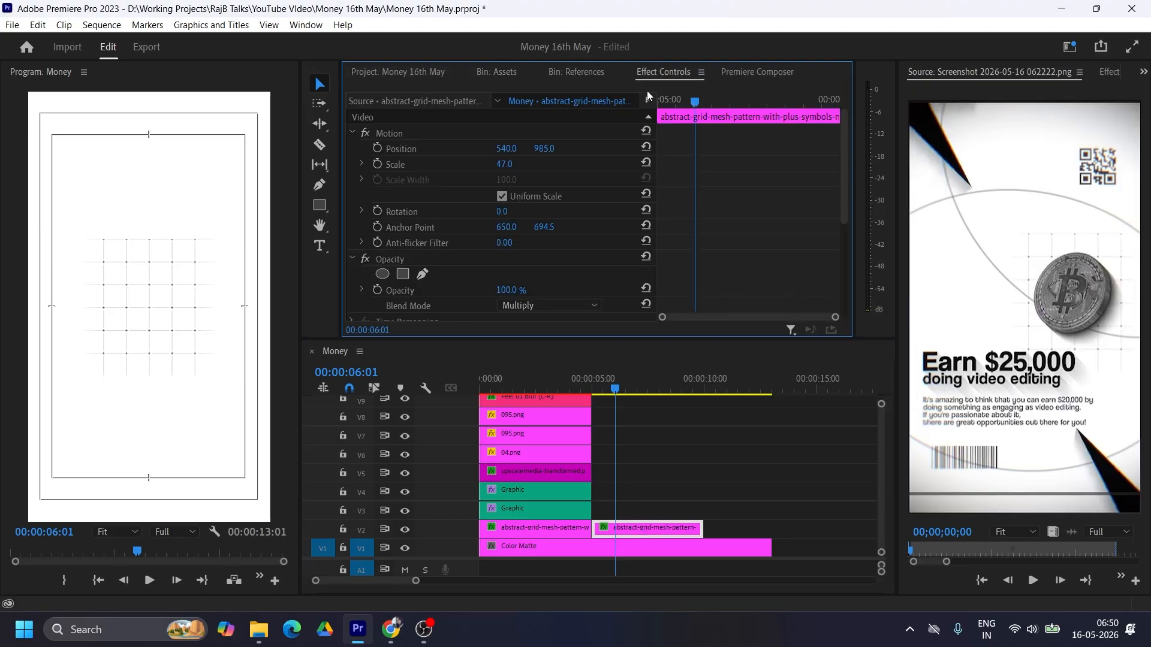
pyautogui.moveTo(517, 166)
pyautogui.mouseDown()
pyautogui.moveTo(527, 153)
pyautogui.moveTo(547, 157)
pyautogui.moveTo(530, 150)
pyautogui.mouseUp()
# Step: Add the green-screen falling bitcoin video from the Assets bin on V3 above the second grid clip, starting at five seconds
pyautogui.click(572, 73)
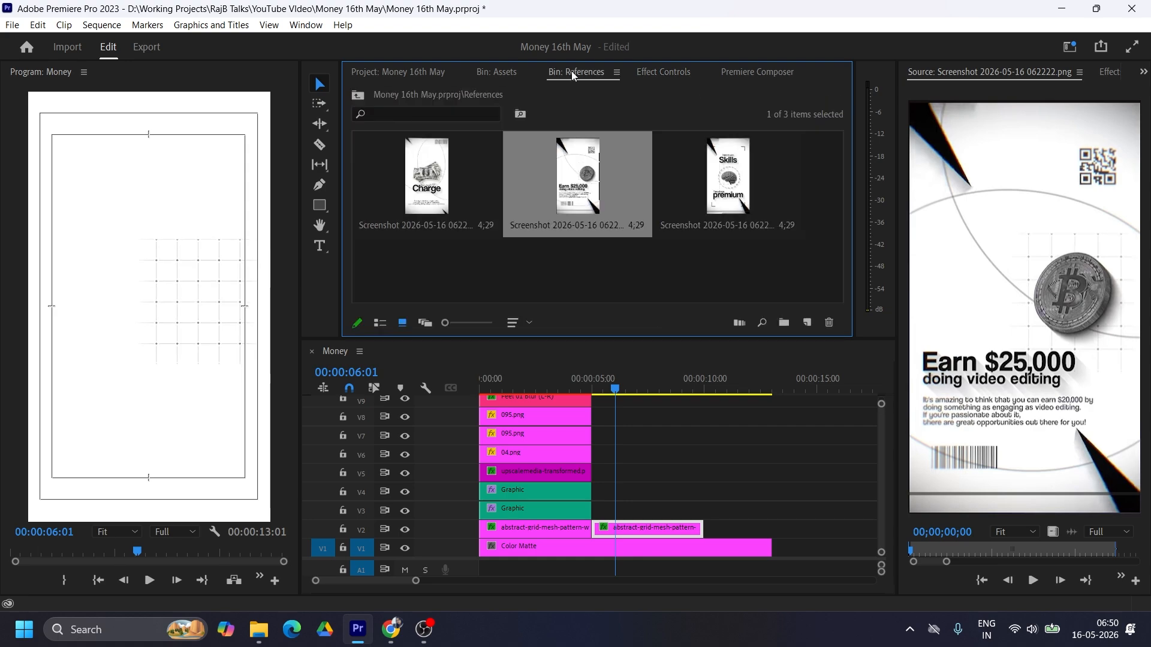
pyautogui.click(411, 71)
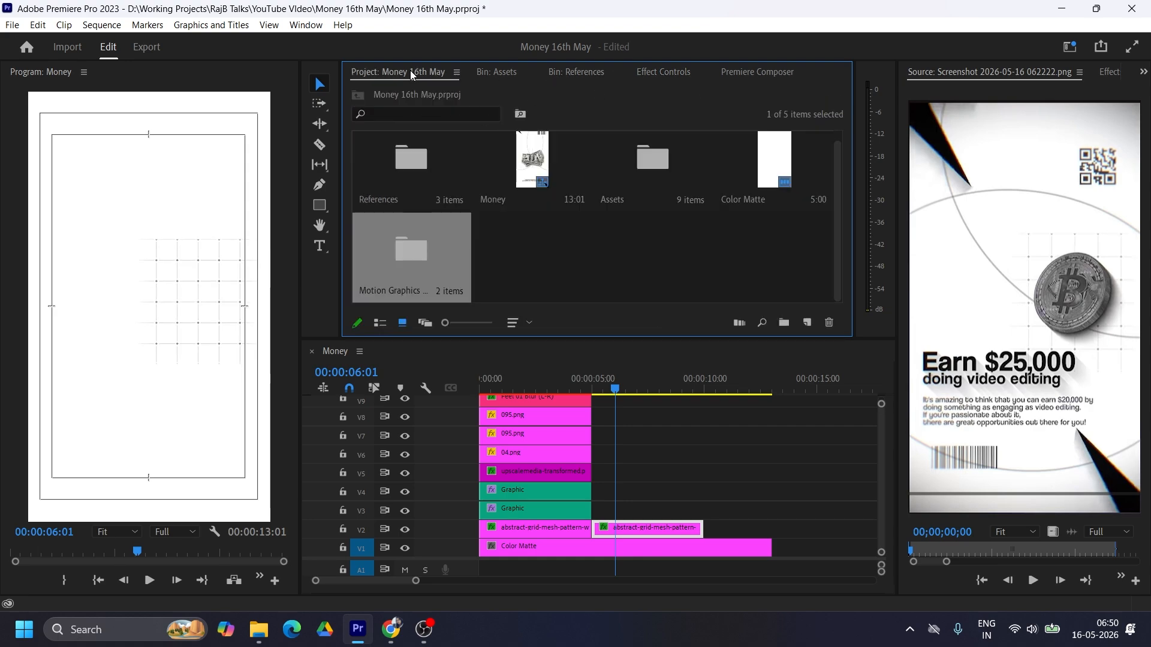
pyautogui.click(504, 72)
pyautogui.scroll(-2, 688, 240)
pyautogui.scroll(2, 688, 240)
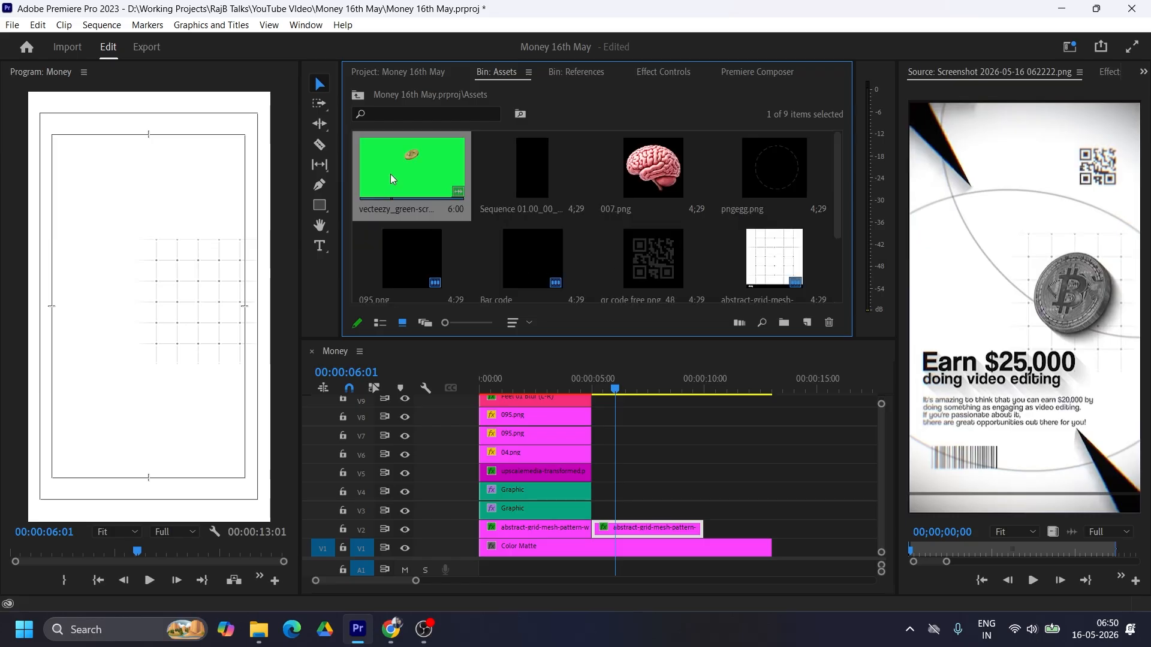
pyautogui.moveTo(390, 174); pyautogui.dragTo(599, 508)
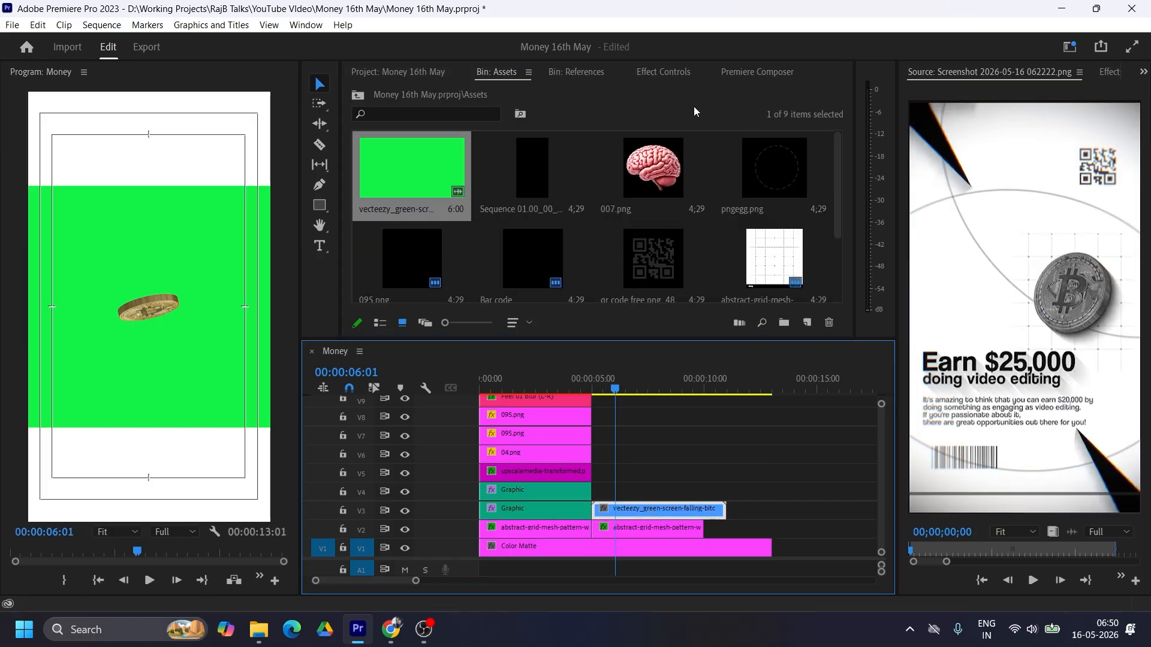
# Step: Key out the bitcoin clip's green background with Ultra Key and trim the clip to end with the grid clip at ten seconds
pyautogui.click(1109, 72)
pyautogui.click(955, 91)
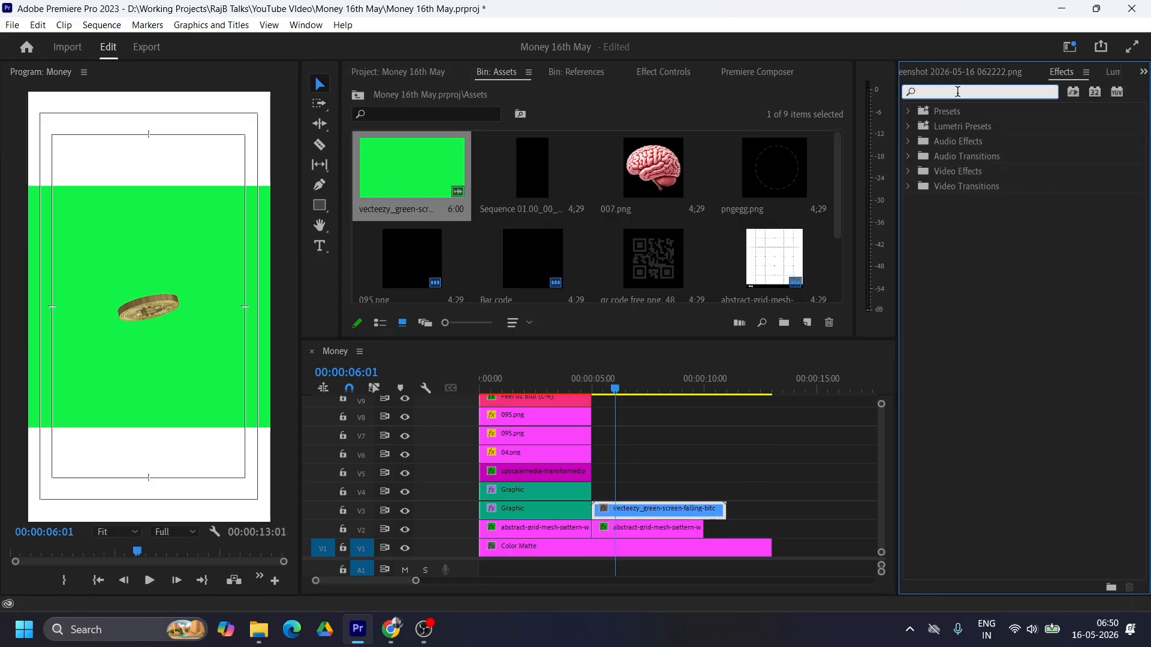
pyautogui.write('ultra')
pyautogui.click(968, 216)
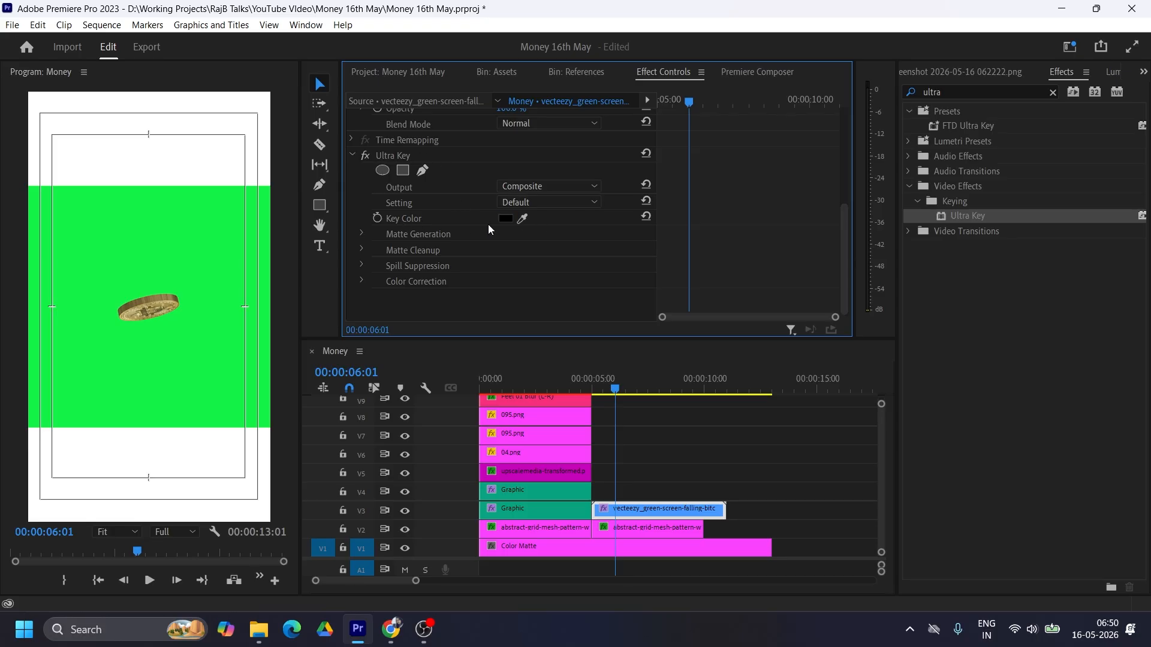
pyautogui.moveTo(524, 217); pyautogui.dragTo(170, 223)
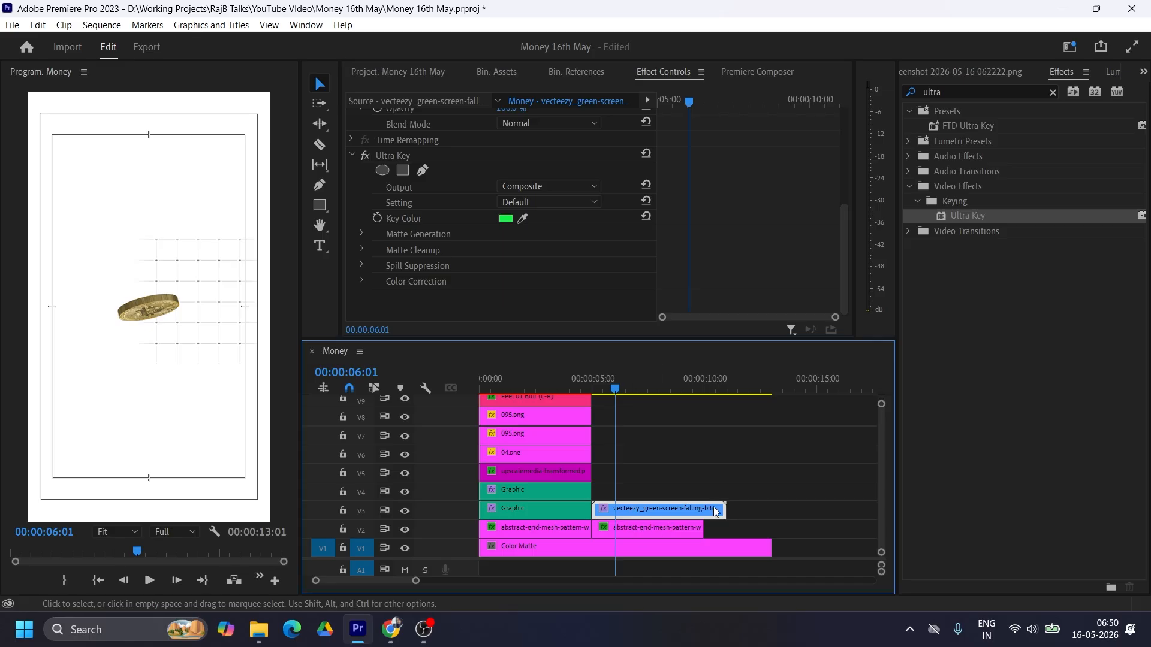
pyautogui.moveTo(724, 508); pyautogui.dragTo(703, 507)
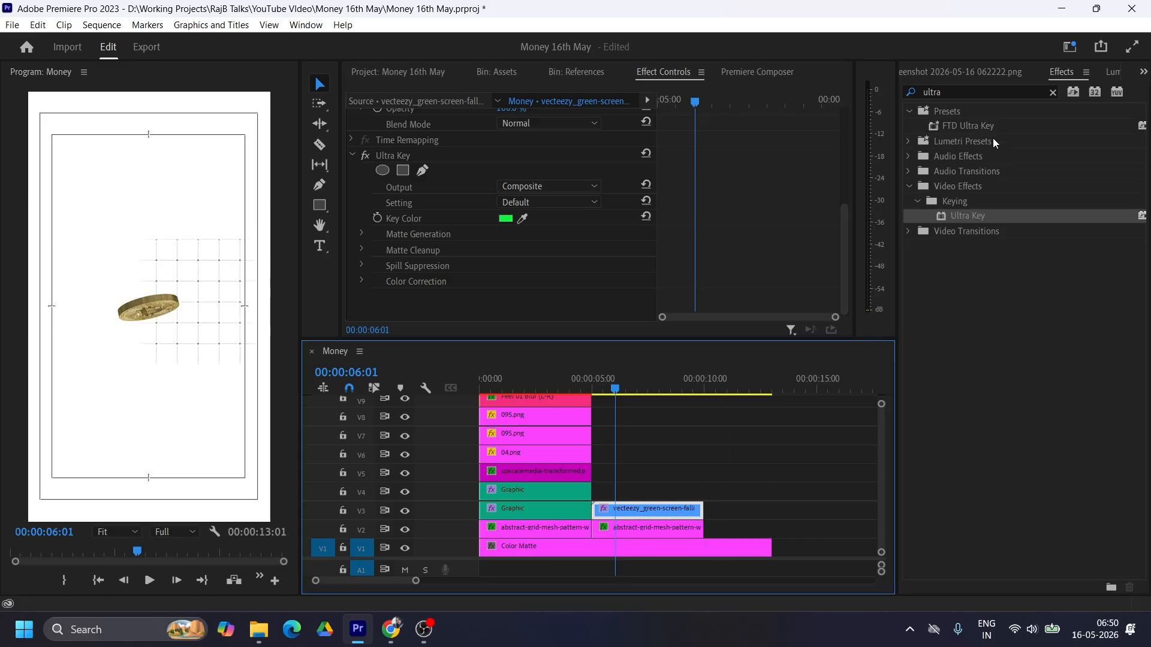
# Step: Check the coin's look in the reference screenshot and apply the Tint effect to the bitcoin clip
pyautogui.click(972, 72)
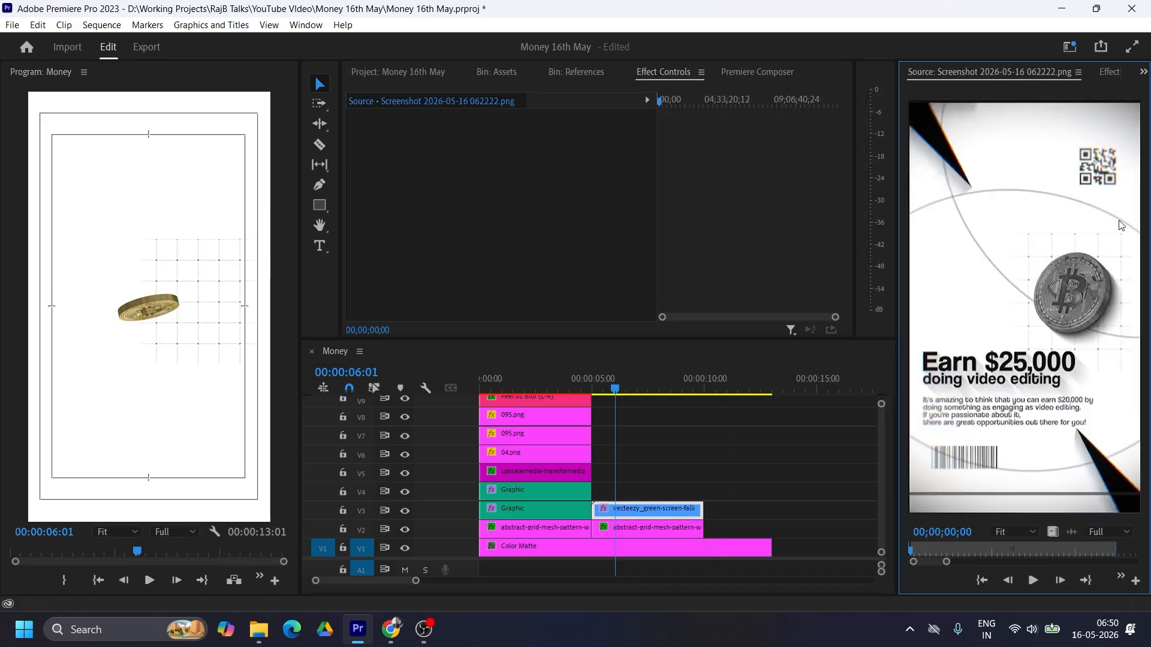
pyautogui.click(646, 503)
pyautogui.click(1110, 72)
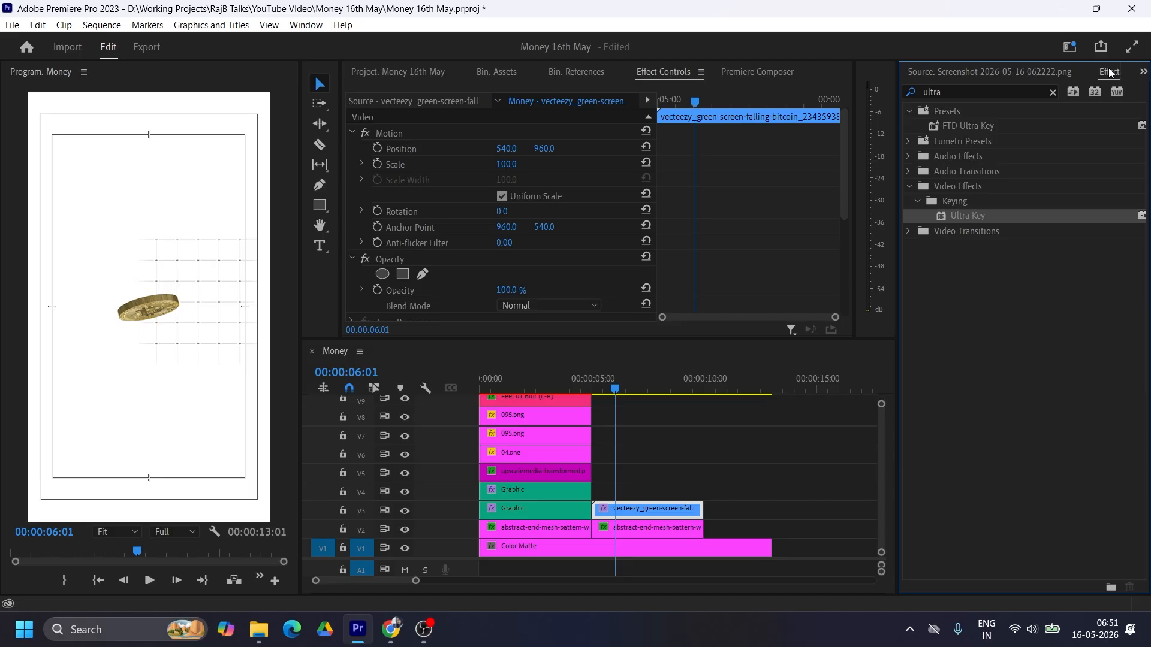
pyautogui.click(966, 91)
pyautogui.write('tint')
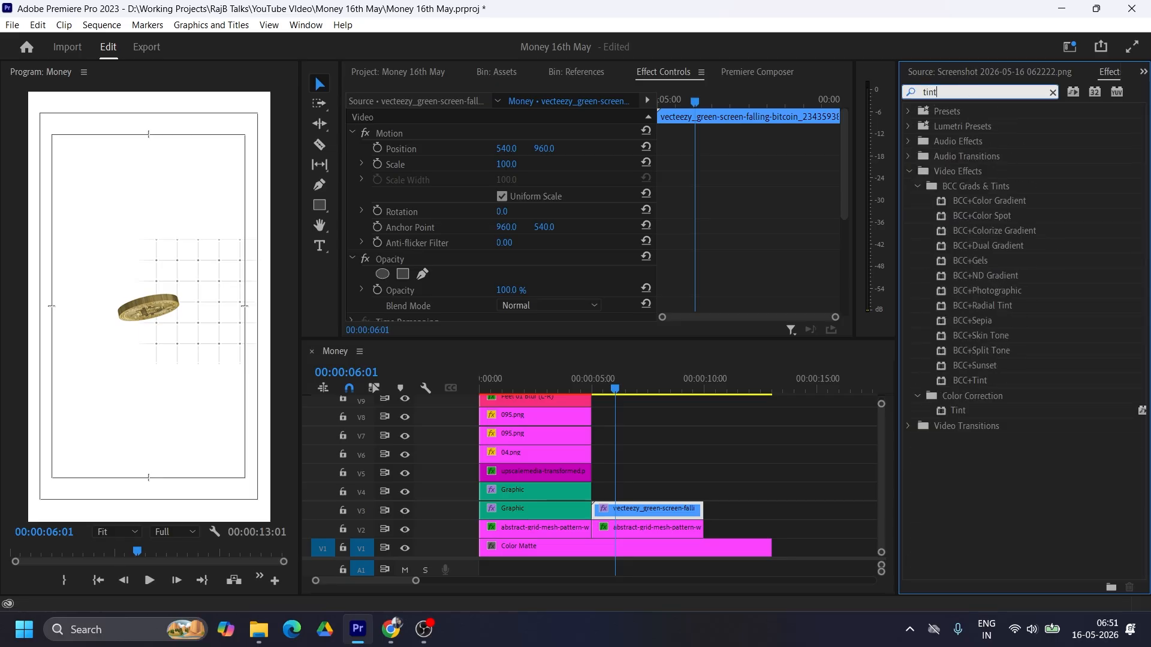
pyautogui.moveTo(963, 411); pyautogui.dragTo(628, 511)
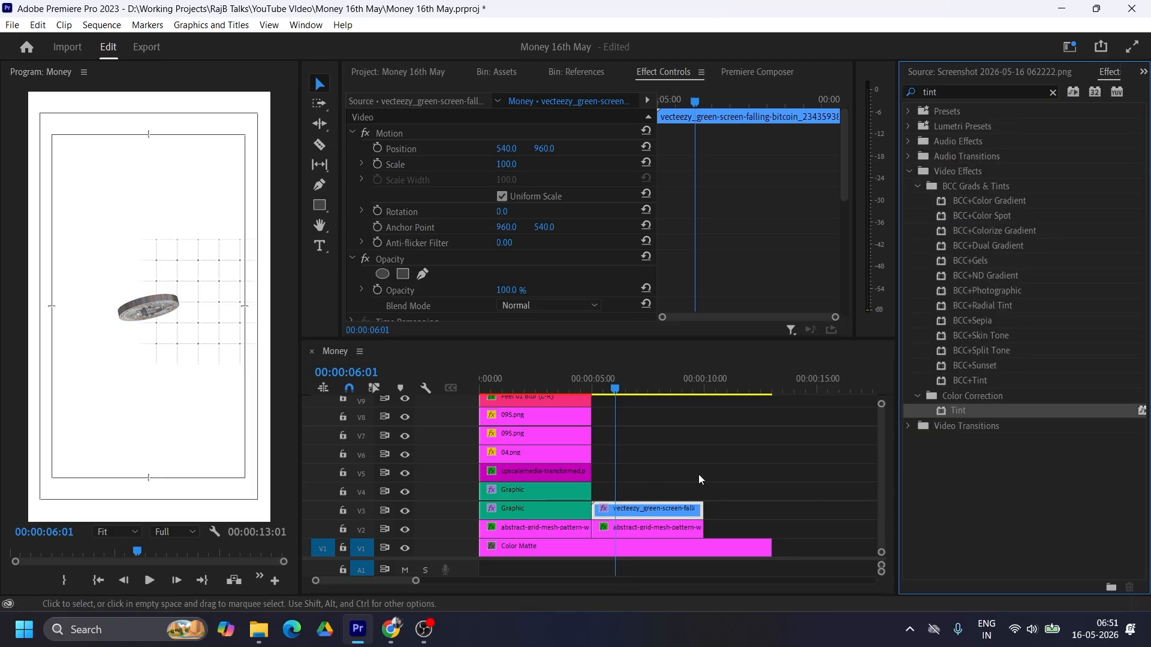
# Step: Darken the bitcoin clip by pulling down the midpoint of the Lumetri RGB curve
pyautogui.click(1132, 71)
pyautogui.click(1008, 127)
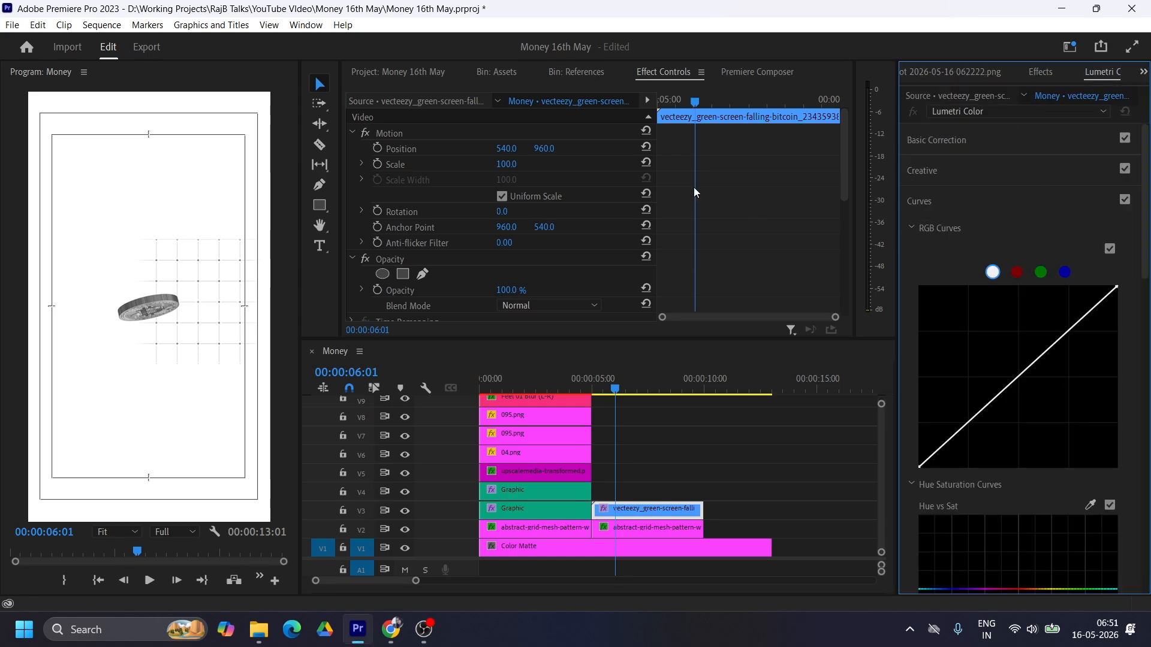
pyautogui.click(305, 27)
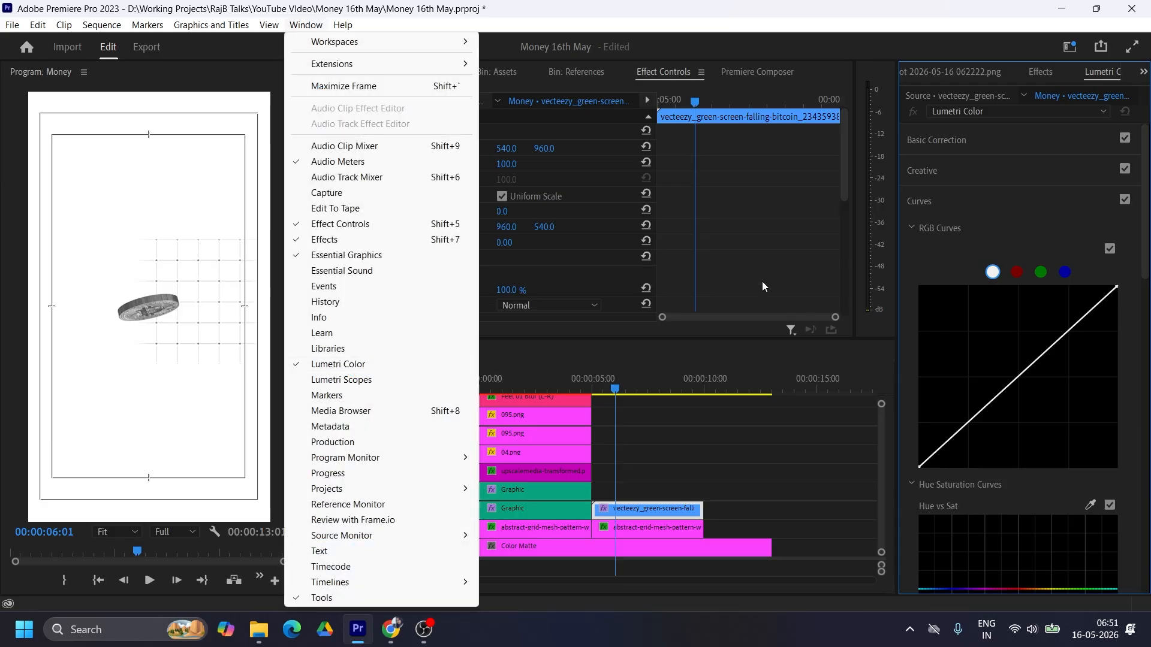
pyautogui.click(665, 503)
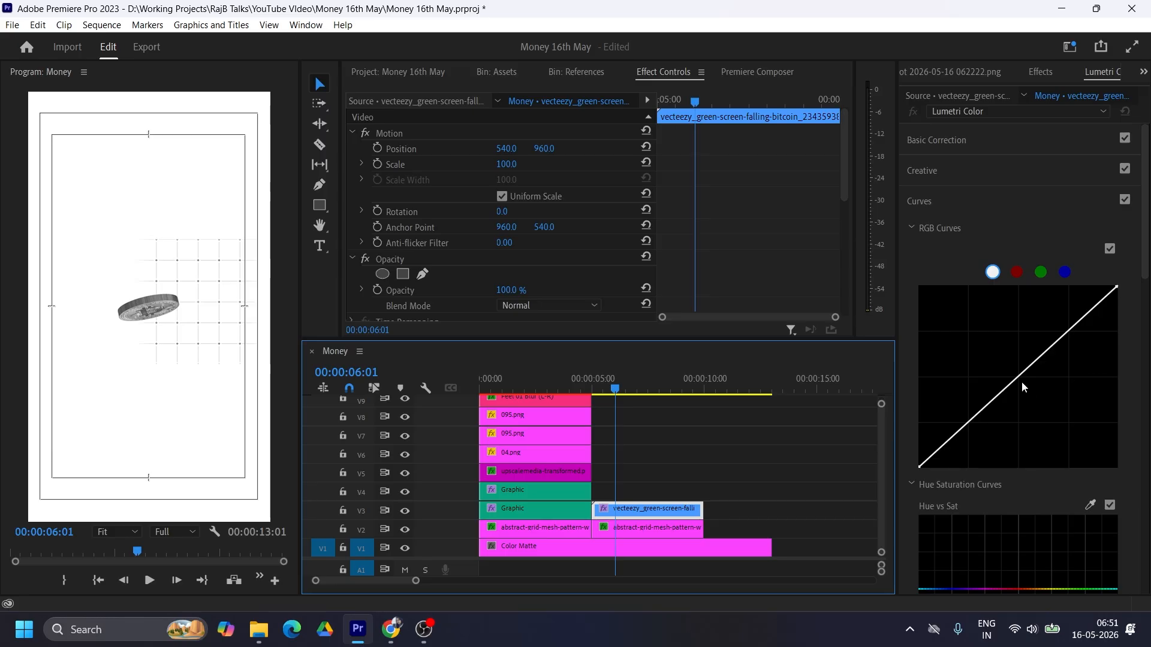
pyautogui.moveTo(1017, 384); pyautogui.dragTo(1030, 400)
# Step: Position the coin over the grid at 808, 1257 and set its scale to 138
pyautogui.moveTo(617, 389); pyautogui.dragTo(643, 389)
pyautogui.moveTo(506, 149); pyautogui.dragTo(667, 149)
pyautogui.moveTo(545, 148); pyautogui.dragTo(668, 149)
pyautogui.moveTo(510, 165); pyautogui.dragTo(532, 166)
pyautogui.moveTo(545, 149); pyautogui.dragTo(600, 148)
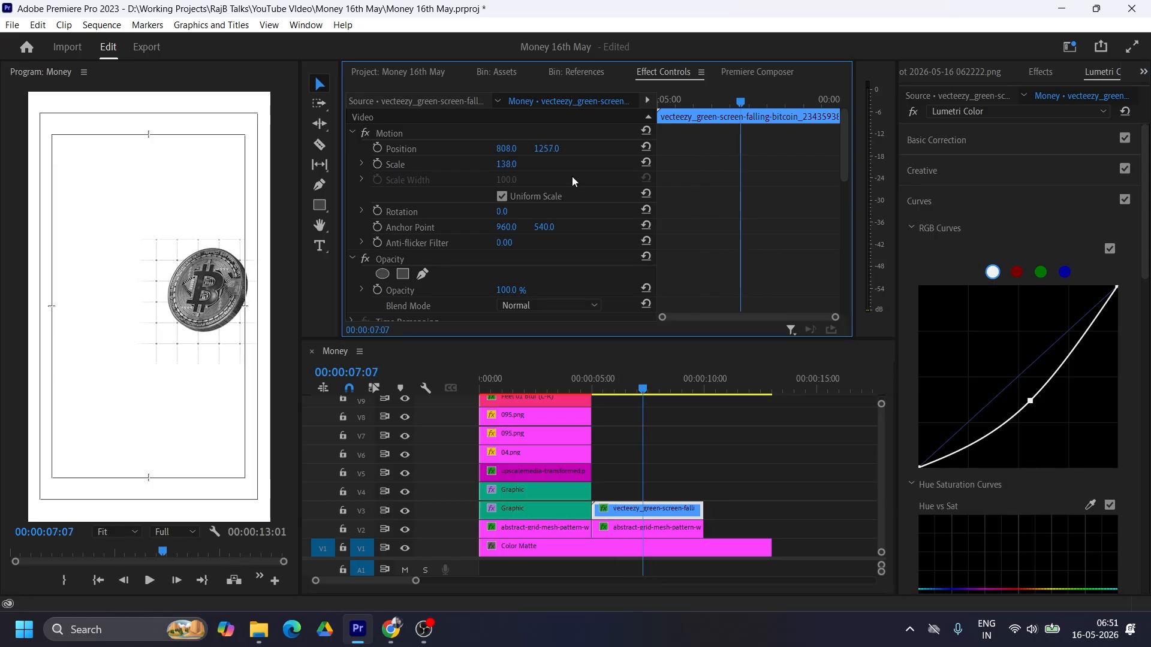
# Step: Cut the coin clip at 06:13 and trim the second piece's end back to about seven and a half seconds
pyautogui.moveTo(600, 379); pyautogui.dragTo(627, 382)
pyautogui.press('c')
pyautogui.click(627, 510)
pyautogui.press('v')
pyautogui.click(661, 510)
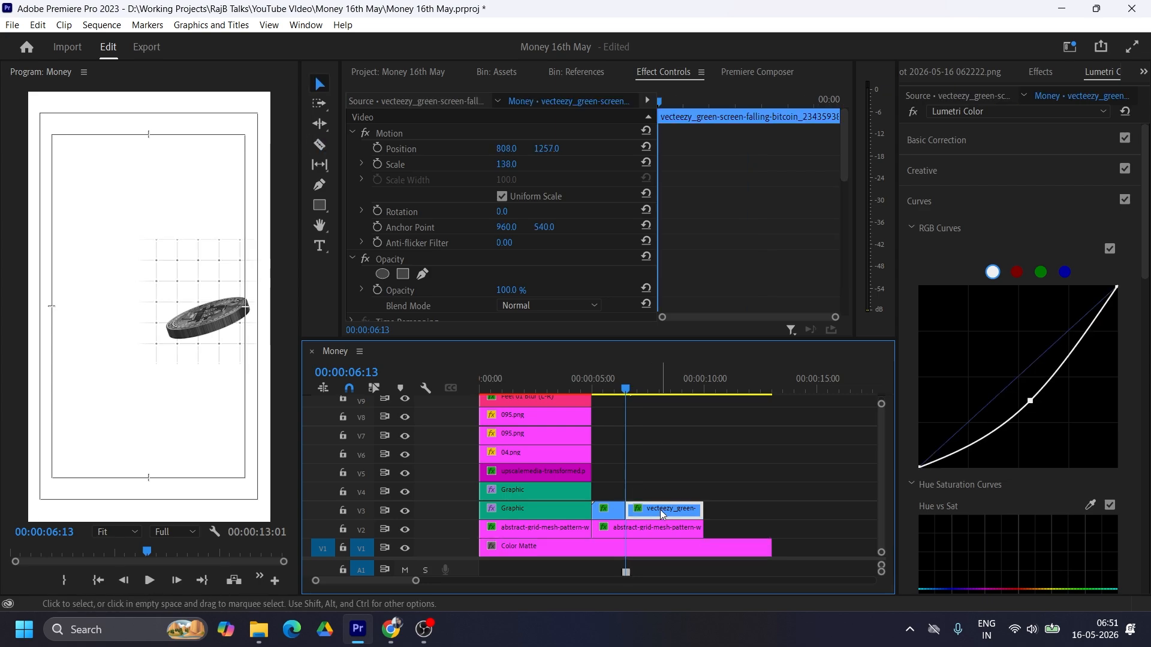
pyautogui.moveTo(701, 509); pyautogui.dragTo(644, 506)
pyautogui.moveTo(630, 387); pyautogui.dragTo(638, 390)
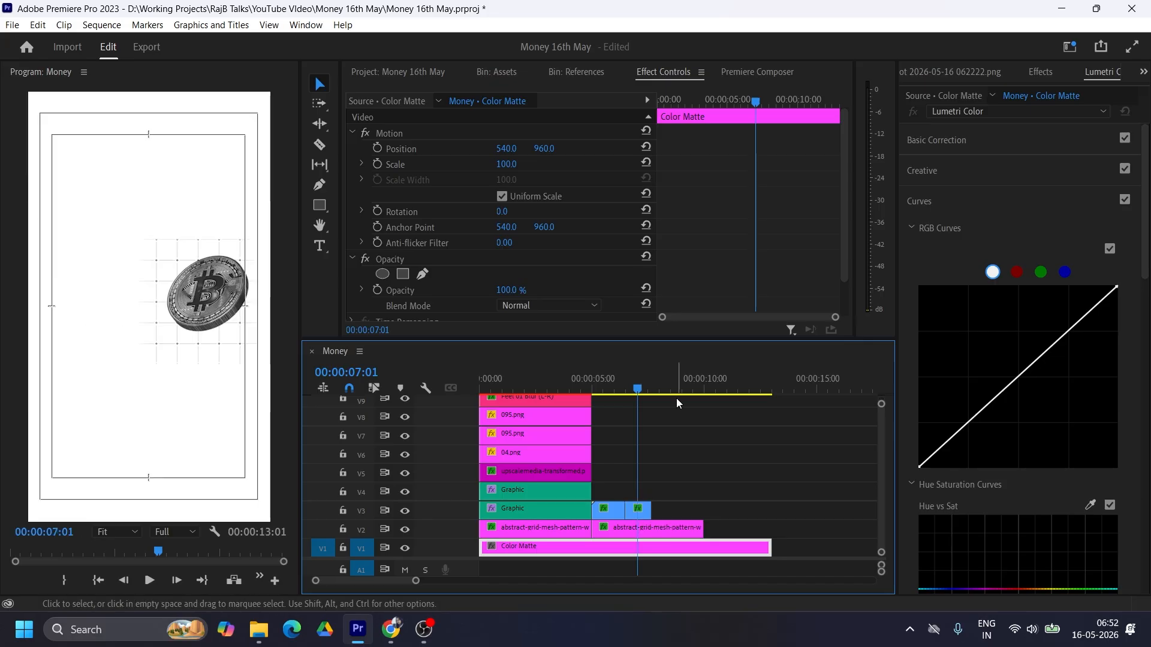
# Step: Slow the second coin piece to 64.44% by rate-stretching it to a 1:20 duration, checking its Speed/Duration settings
pyautogui.click(625, 390)
pyautogui.moveTo(626, 390); pyautogui.dragTo(648, 391)
pyautogui.press('r')
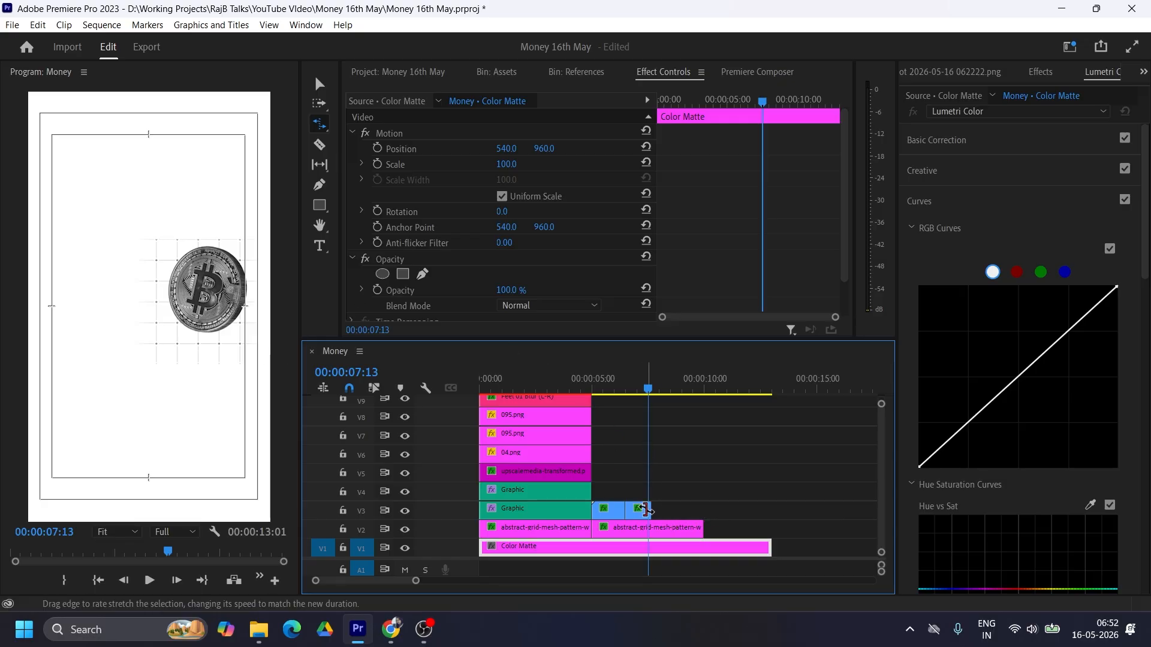
pyautogui.moveTo(648, 510); pyautogui.dragTo(664, 509)
pyautogui.moveTo(606, 384); pyautogui.dragTo(656, 391)
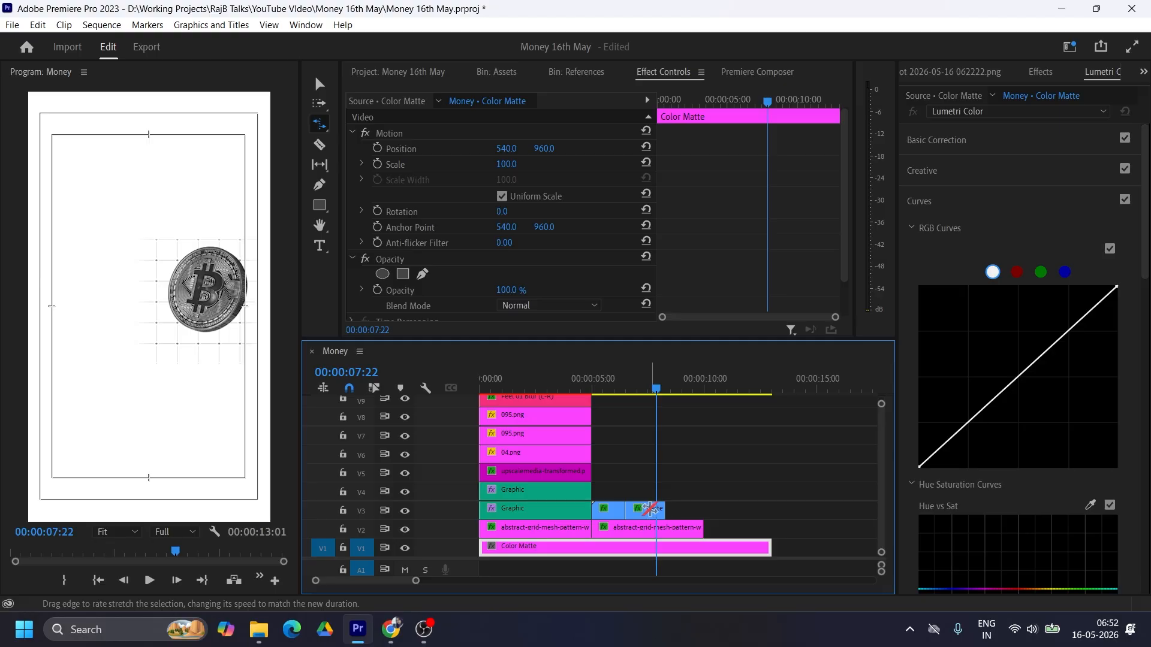
pyautogui.rightClick(652, 514)
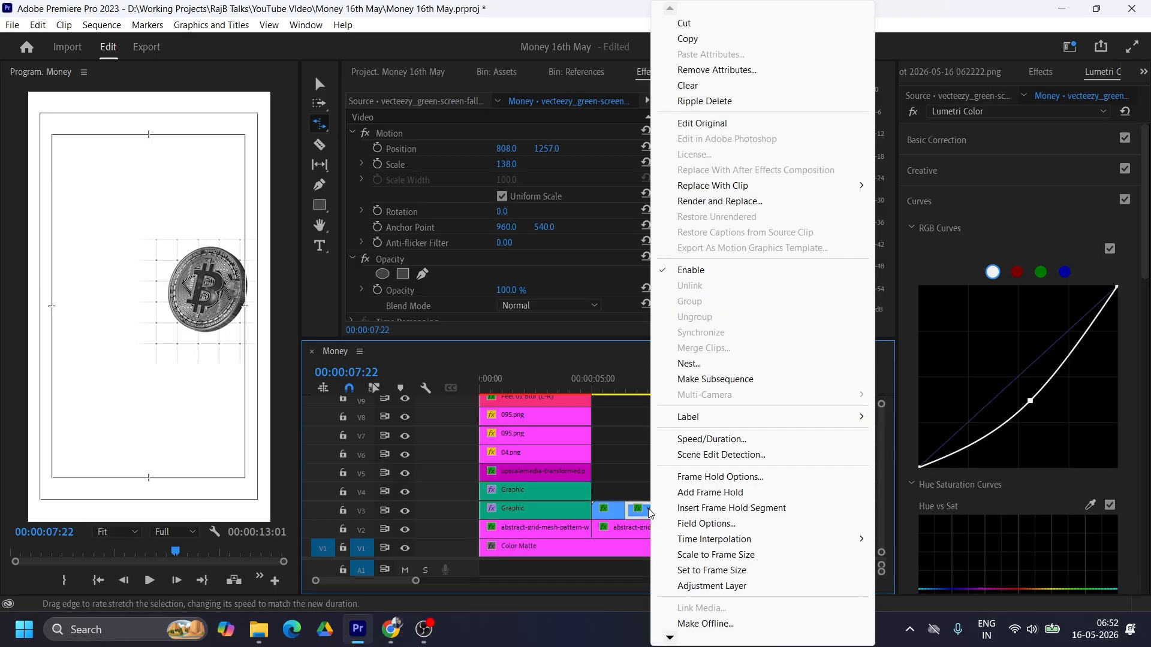
pyautogui.click(728, 440)
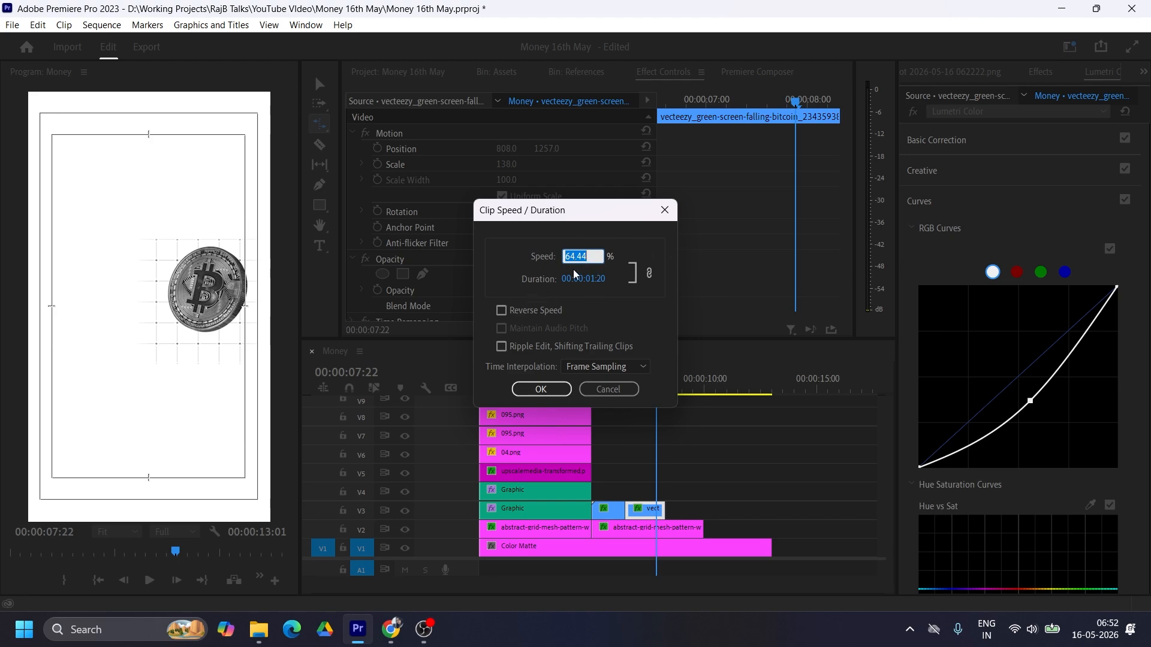
pyautogui.click(551, 386)
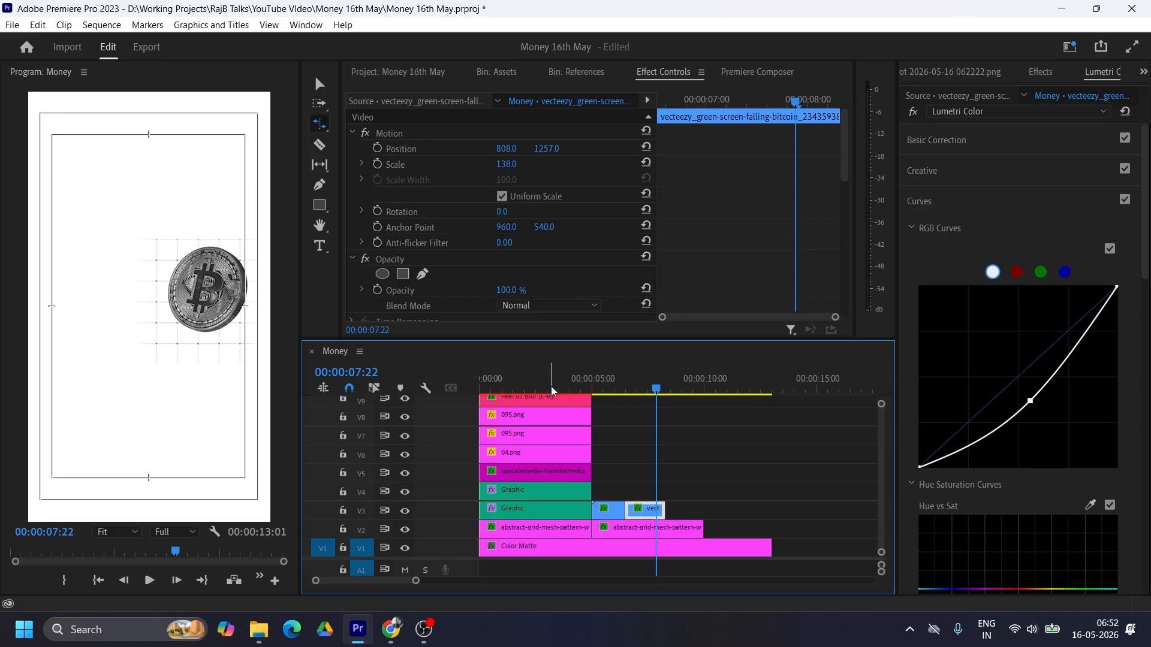
# Step: Enlarge the second coin piece to scale 150 and reposition it at 792, 1294
pyautogui.click(320, 86)
pyautogui.moveTo(506, 164); pyautogui.dragTo(497, 150)
pyautogui.moveTo(546, 149); pyautogui.dragTo(568, 149)
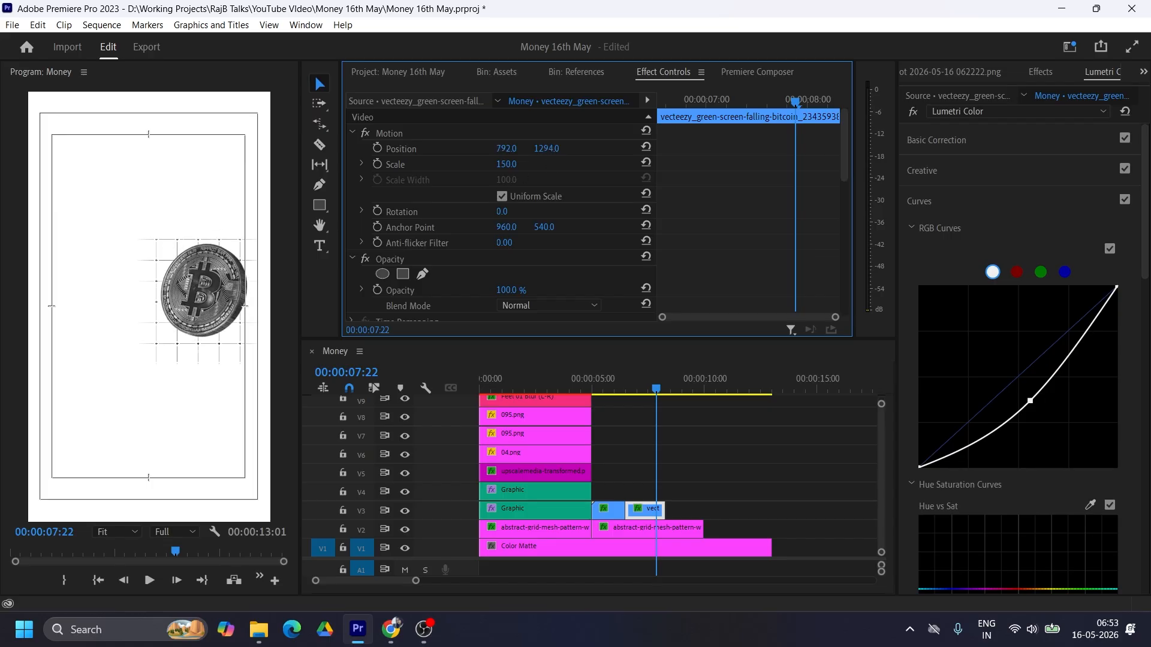
pyautogui.click(602, 385)
pyautogui.click(593, 387)
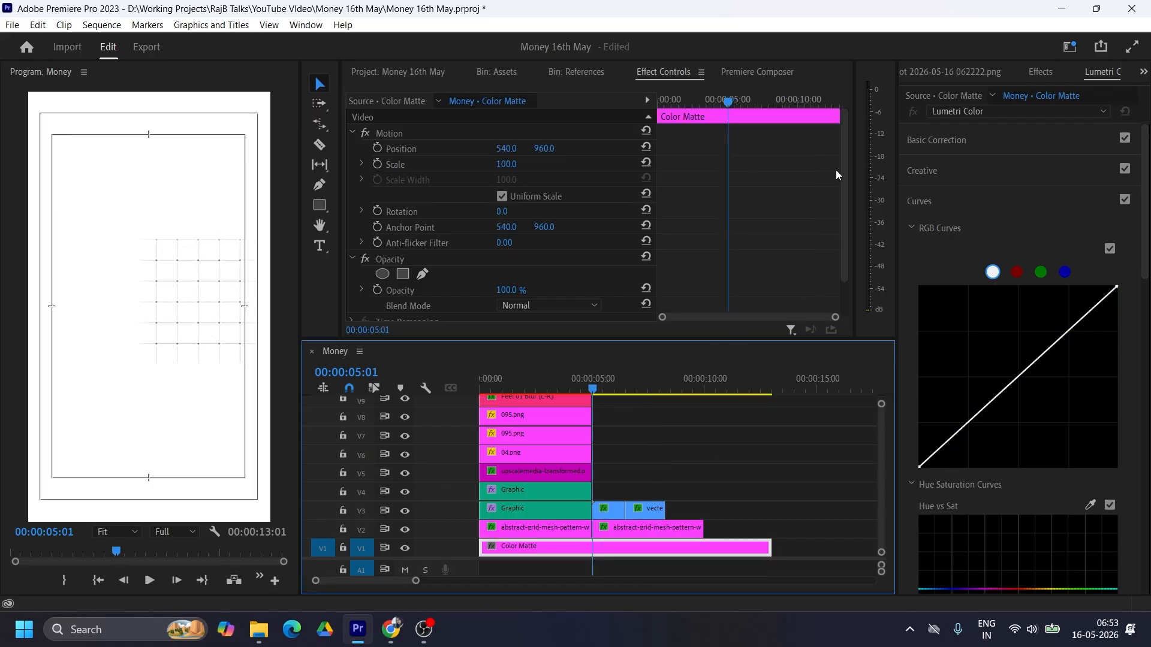
# Step: Show the "Earn $25,000" reference screenshot and move both coin clips up to V4 to free V3
pyautogui.click(944, 71)
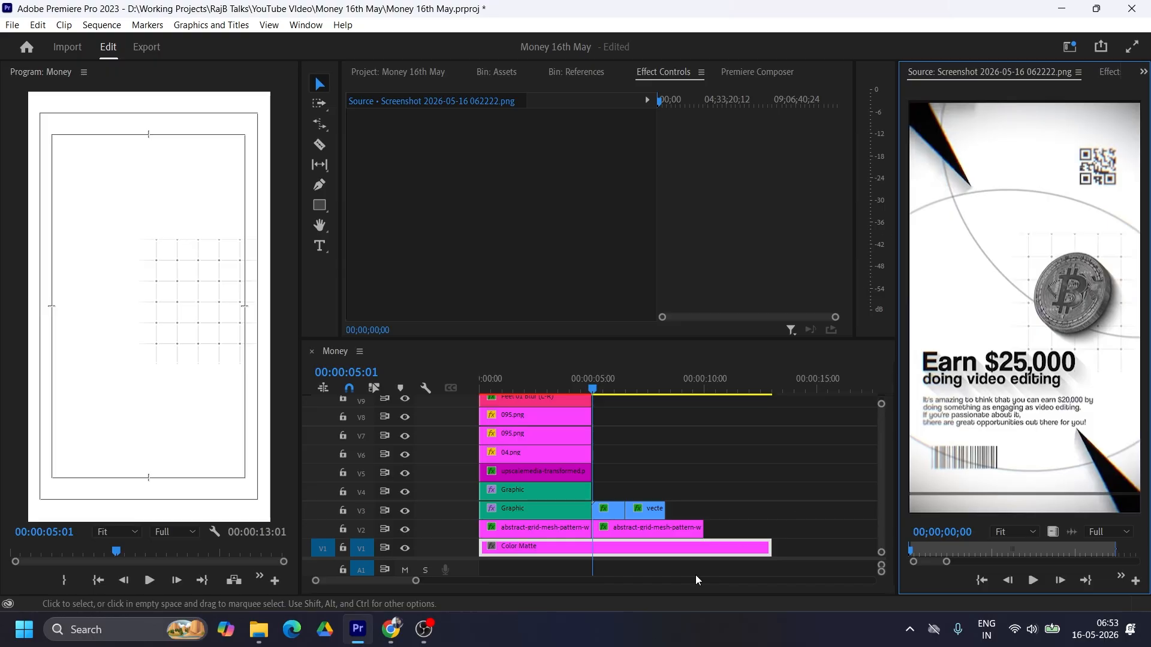
pyautogui.moveTo(607, 484)
pyautogui.mouseDown()
pyautogui.moveTo(665, 519)
pyautogui.moveTo(617, 505)
pyautogui.moveTo(620, 491)
pyautogui.mouseUp()
pyautogui.click(659, 464)
# Step: Draw a large thin-outlined circle with the Ellipse tool and move it so its lower arc curves through the frame's upper half
pyautogui.click(583, 388)
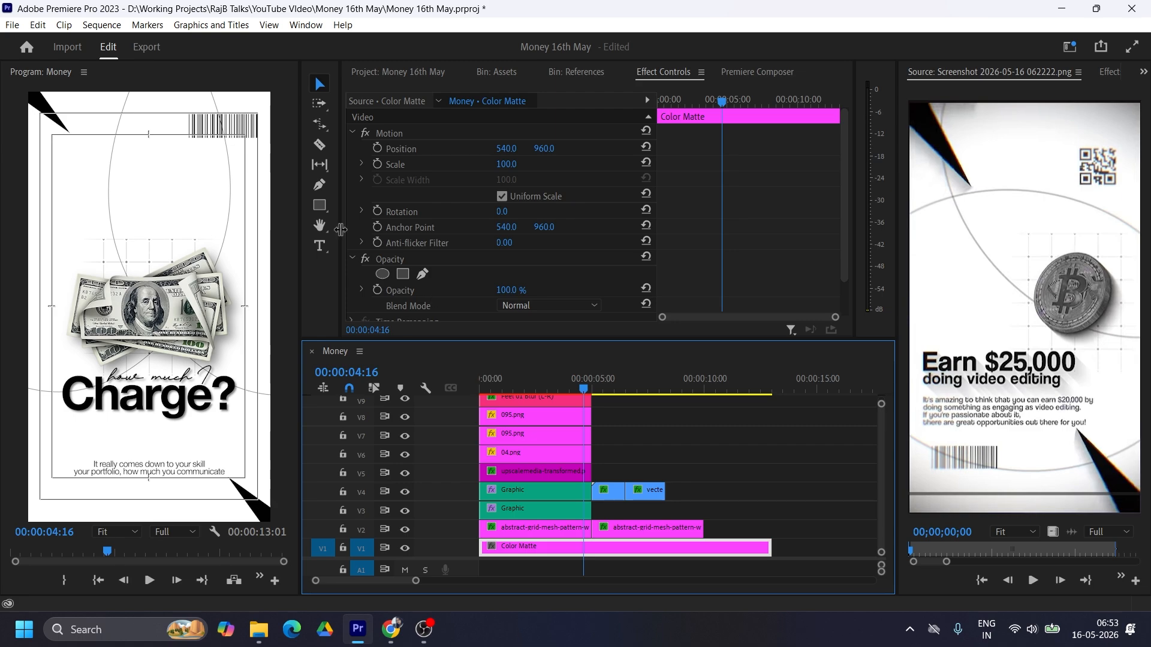
pyautogui.click(319, 205)
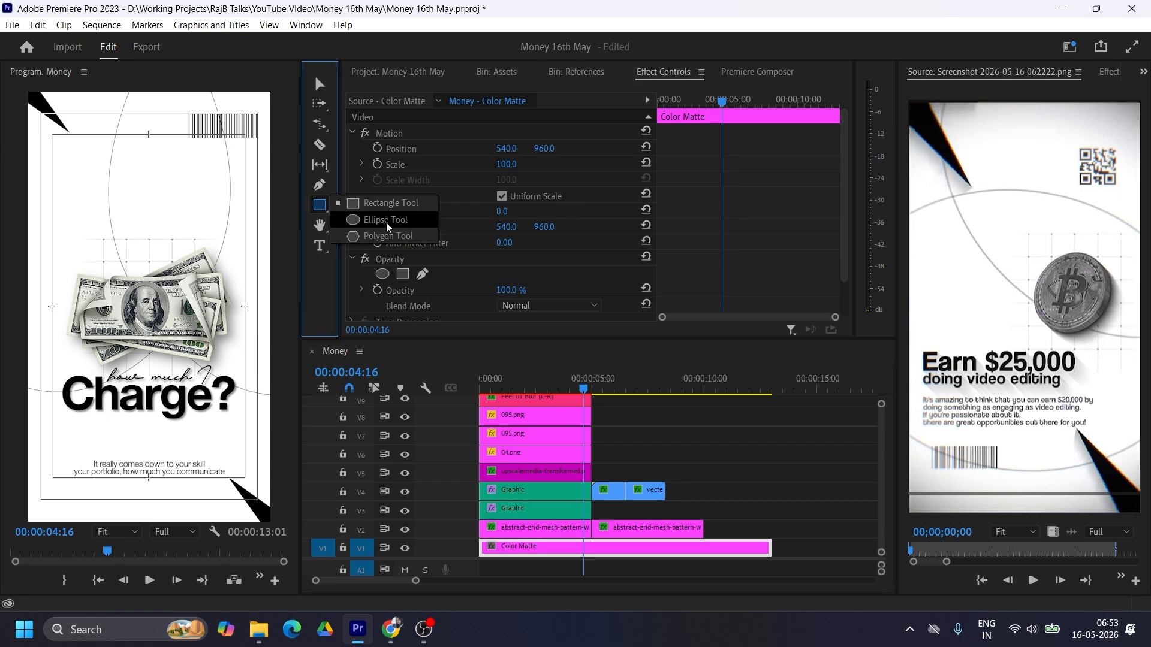
pyautogui.click(386, 220)
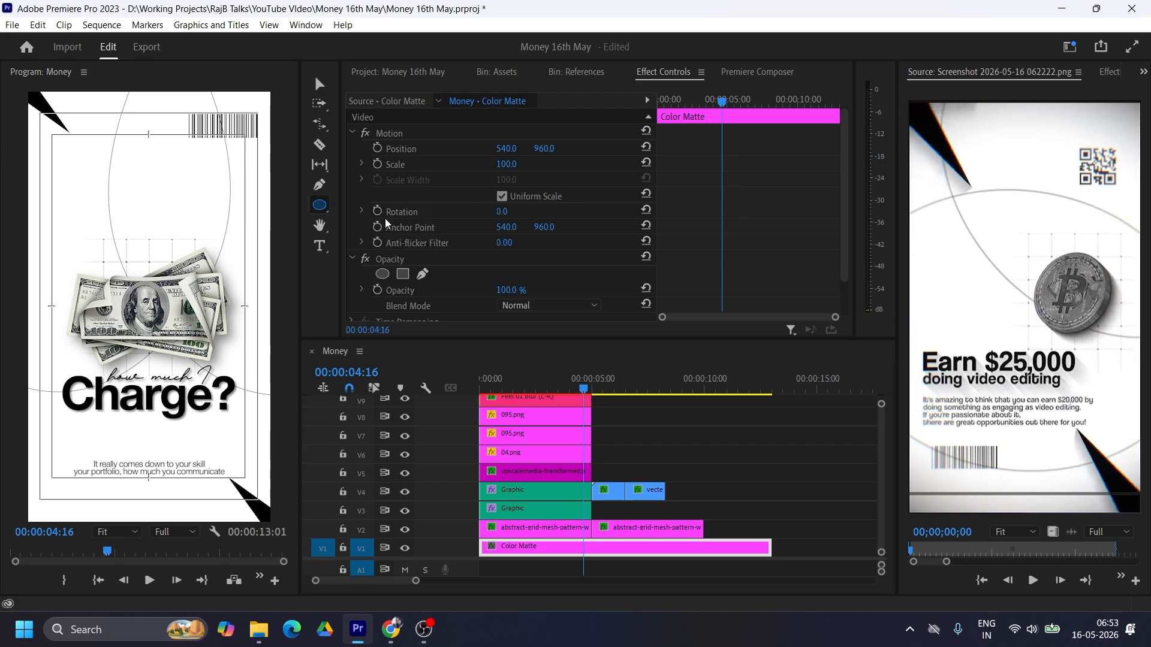
pyautogui.click(625, 387)
pyautogui.moveTo(80, 131)
pyautogui.mouseDown()
pyautogui.moveTo(118, 193)
pyautogui.moveTo(379, 397)
pyautogui.mouseUp()
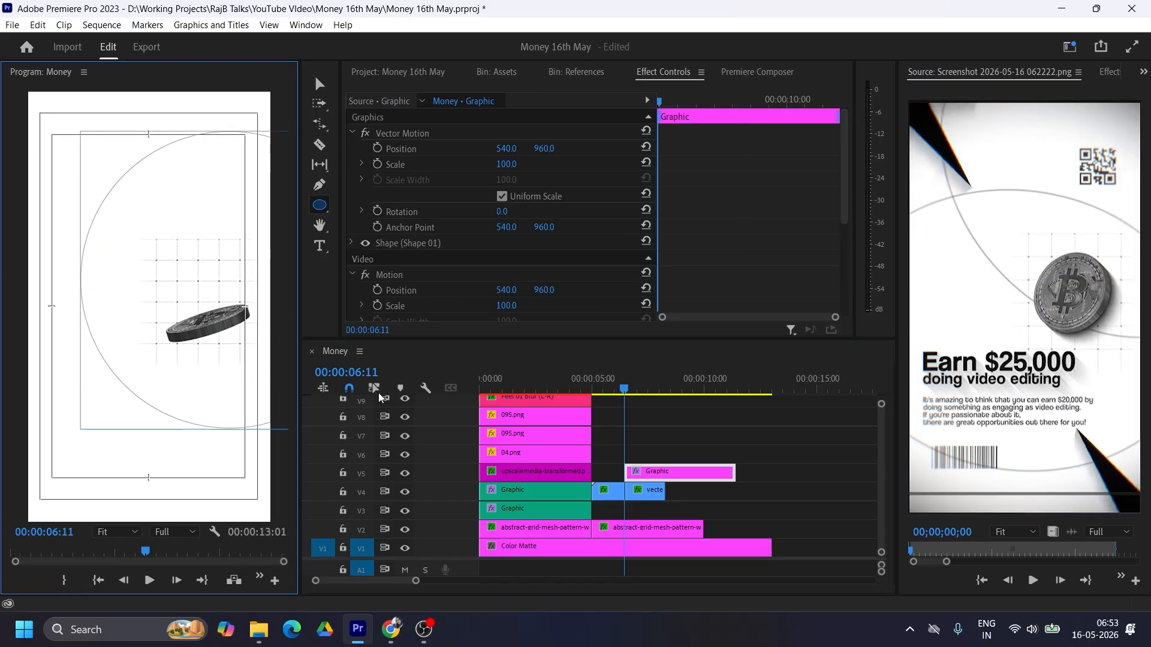
pyautogui.click(315, 88)
pyautogui.moveTo(225, 240); pyautogui.dragTo(206, 125)
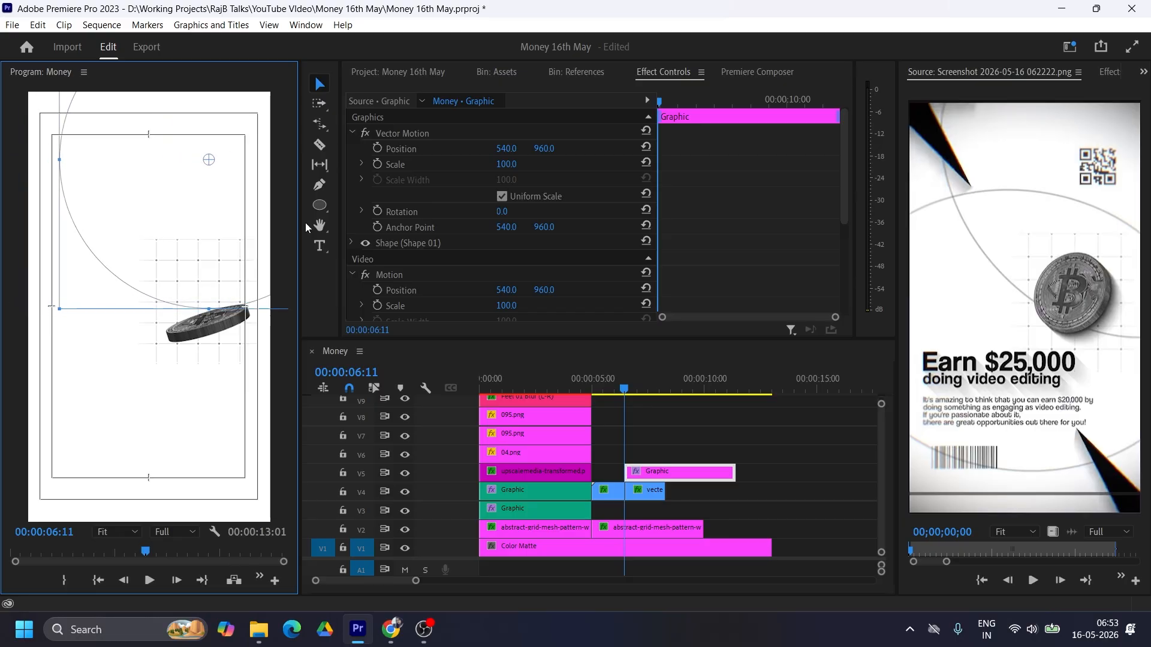
# Step: Move the circle graphic to V3 from five seconds, trim it to end with the coin clips, and raise the coin clips to V5
pyautogui.moveTo(645, 472); pyautogui.dragTo(613, 510)
pyautogui.moveTo(702, 510); pyautogui.dragTo(665, 510)
pyautogui.moveTo(686, 469); pyautogui.dragTo(611, 489)
pyautogui.moveTo(637, 492); pyautogui.dragTo(638, 475)
pyautogui.click(700, 484)
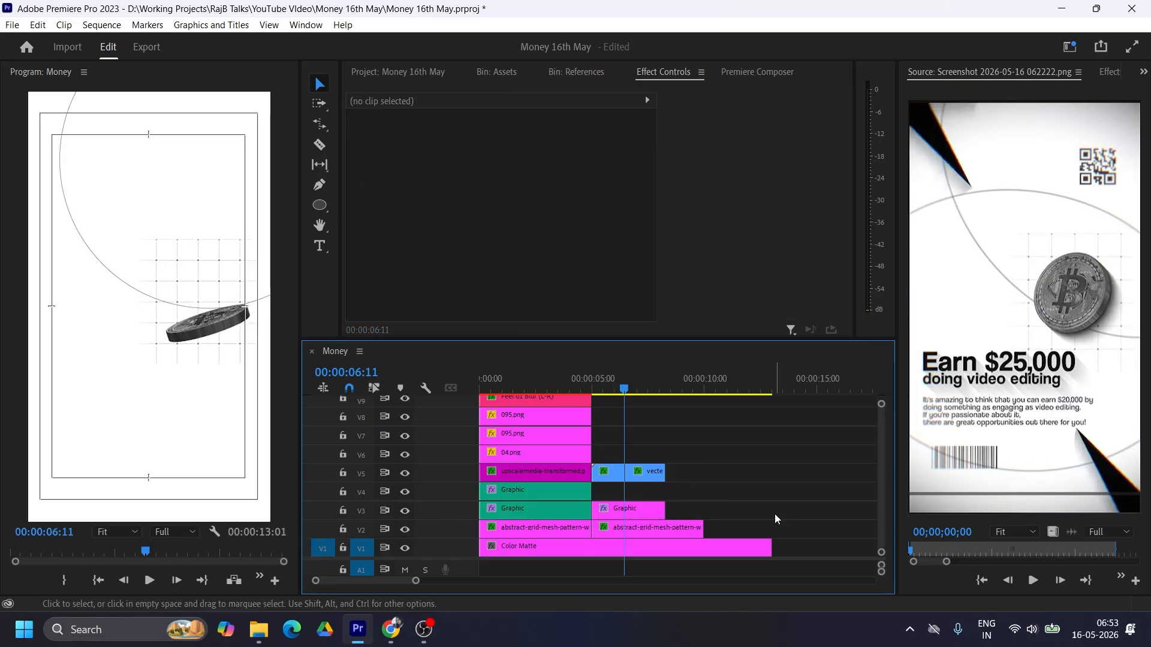
pyautogui.click(624, 514)
pyautogui.keyDown('alt'); pyautogui.moveTo(624, 513); pyautogui.dragTo(630, 497); pyautogui.keyUp('alt')
pyautogui.click(105, 320)
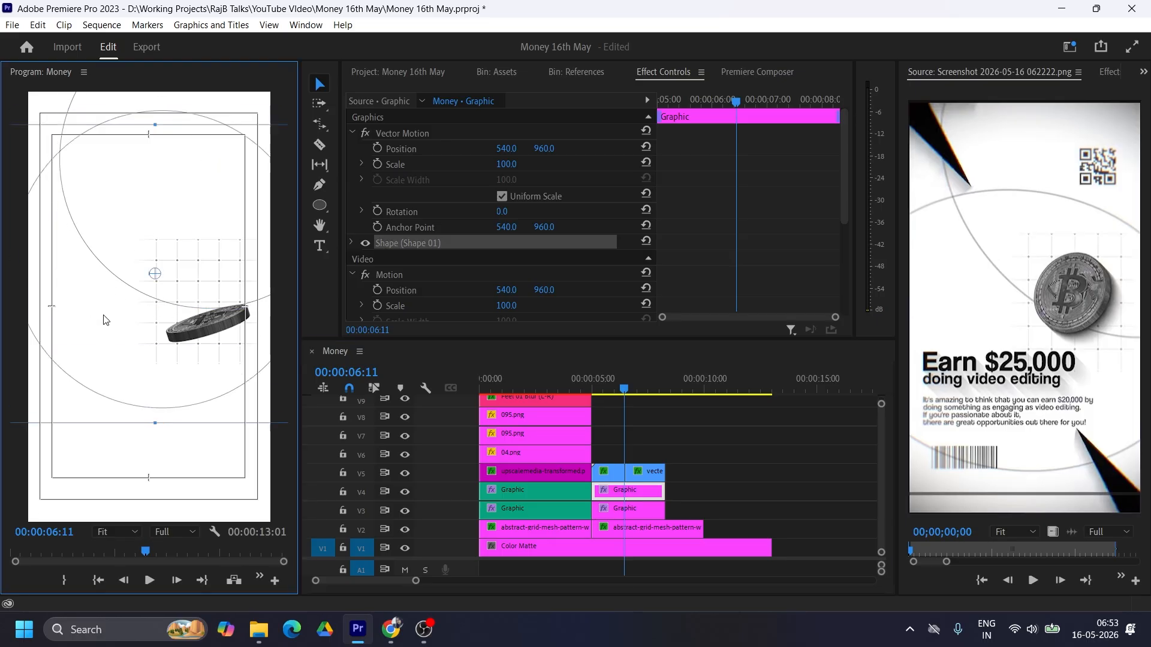
pyautogui.click(649, 491)
pyautogui.press('Delete')
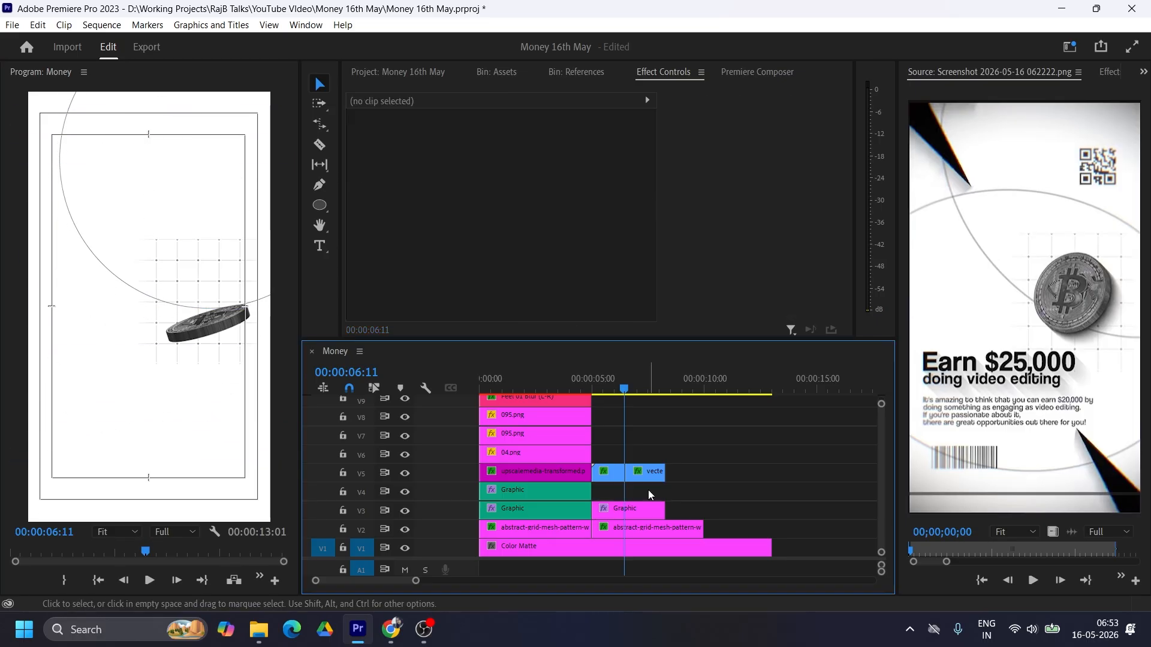
# Step: Draw a wide thin-outlined ellipse extending past both sides of the frame, move it behind the coin and tilt it clockwise
pyautogui.click(321, 207)
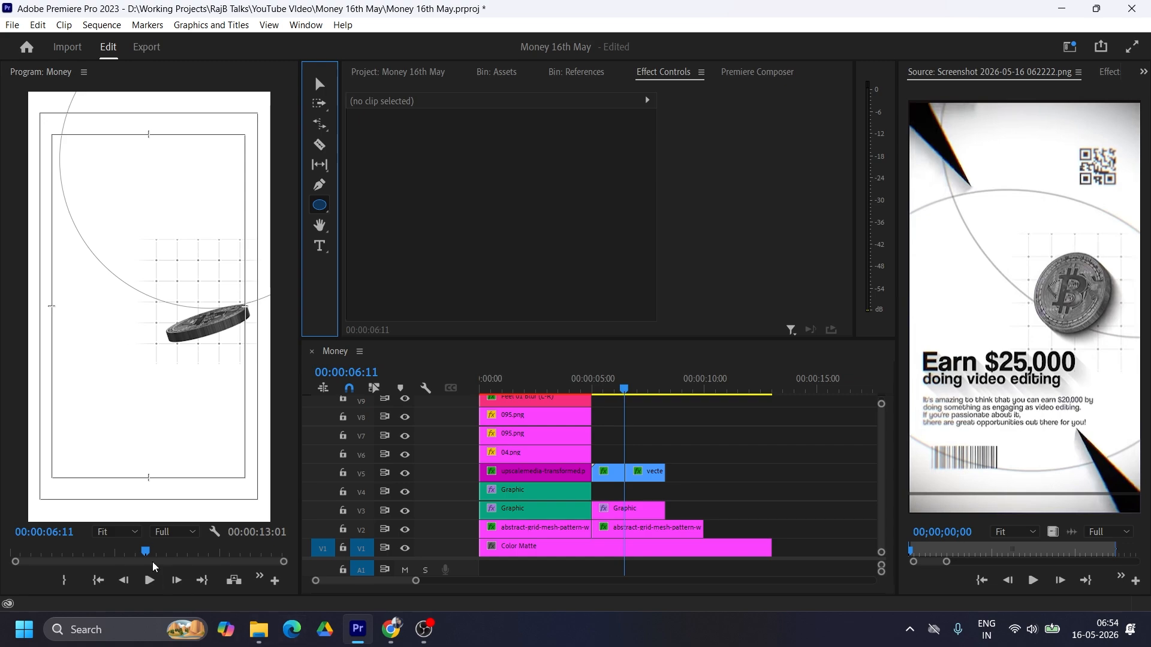
pyautogui.click(124, 530)
pyautogui.click(114, 379)
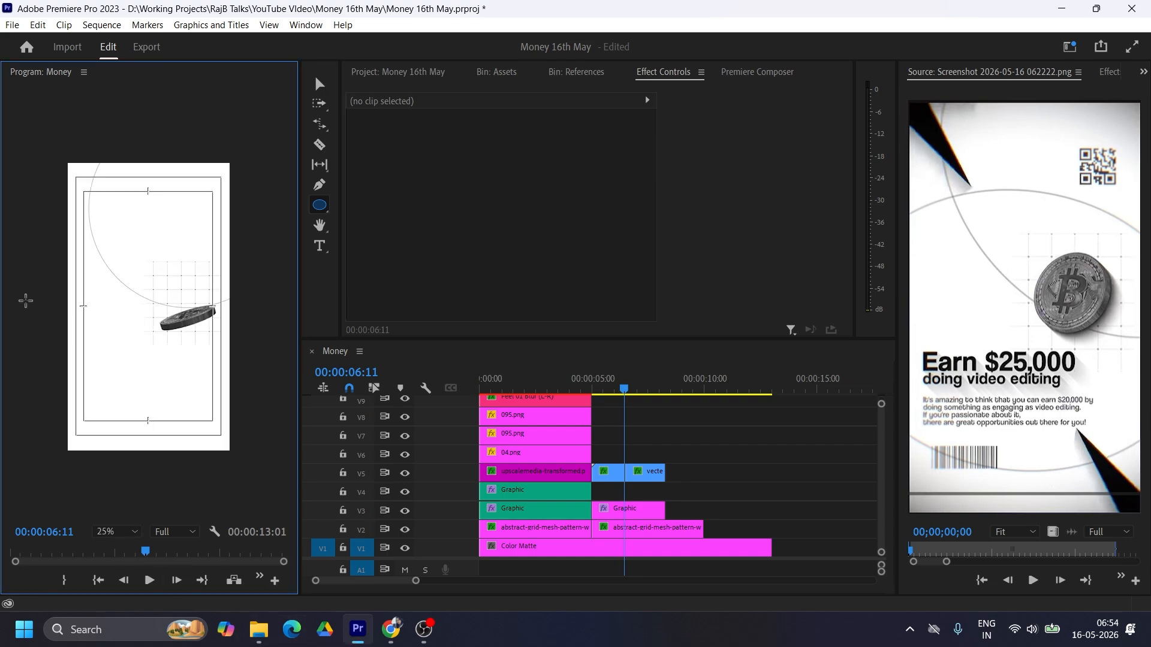
pyautogui.moveTo(26, 301); pyautogui.dragTo(280, 445)
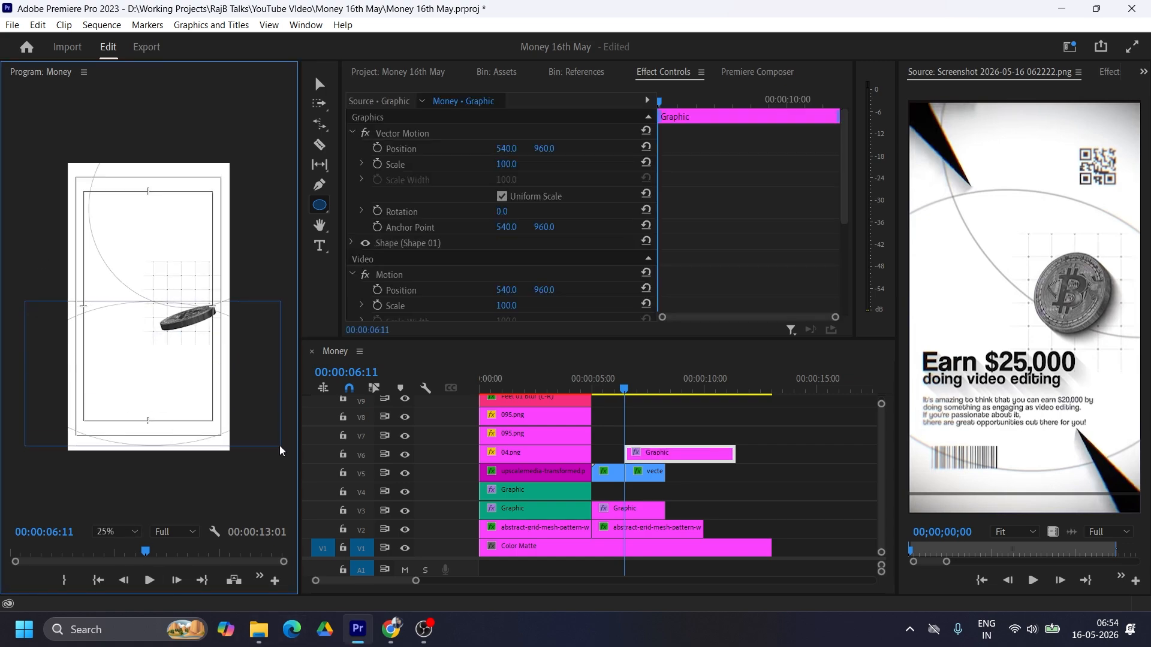
pyautogui.press('v')
pyautogui.moveTo(181, 402); pyautogui.dragTo(184, 342)
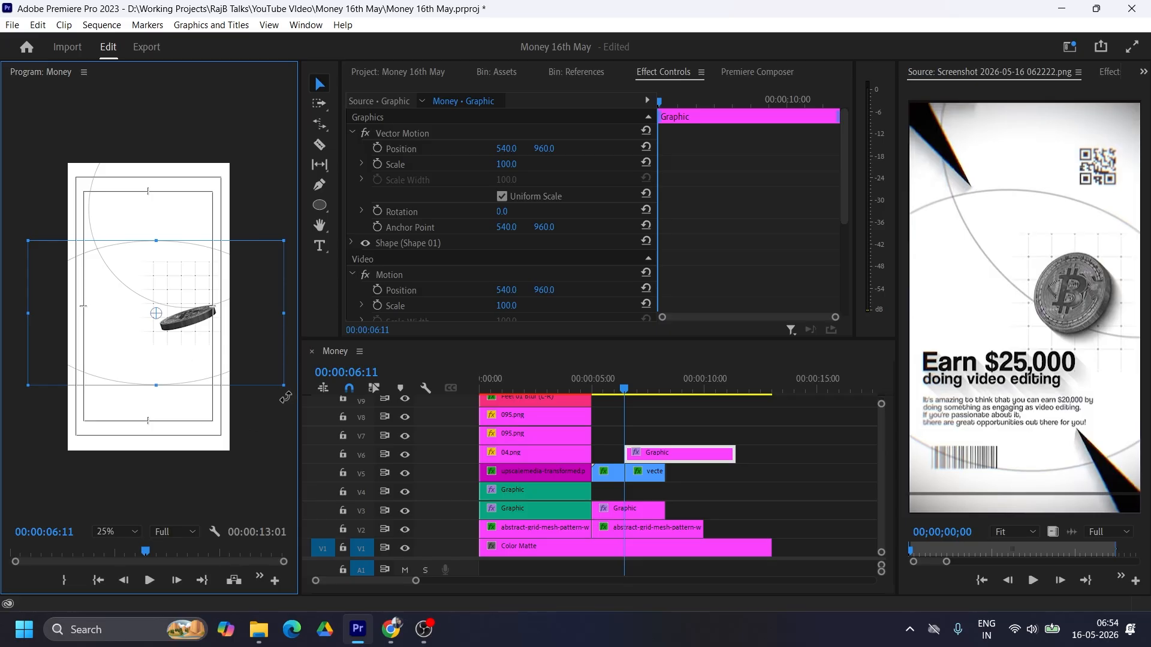
pyautogui.moveTo(285, 397); pyautogui.dragTo(251, 414)
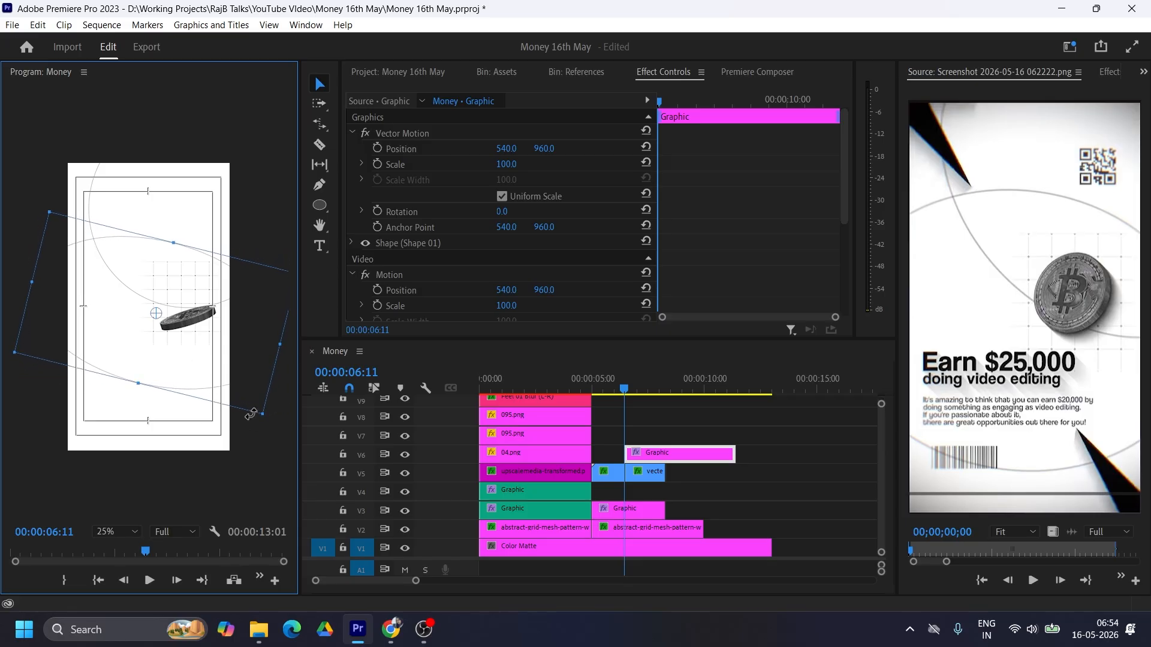
# Step: Move the wide ellipse graphic to V4 at five seconds and trim its end to match the coin clips
pyautogui.moveTo(647, 454); pyautogui.dragTo(641, 491)
pyautogui.moveTo(722, 490); pyautogui.dragTo(689, 492)
pyautogui.moveTo(702, 493); pyautogui.dragTo(665, 493)
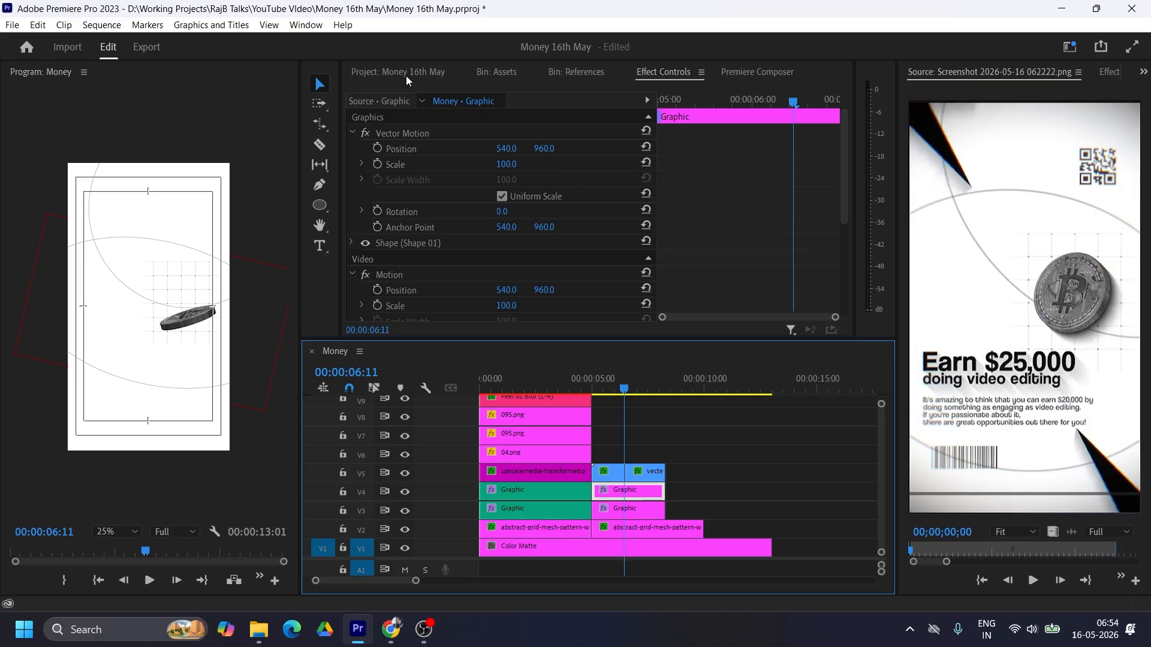
# Step: Add the QR code PNG from the Assets bin on V6 above the coin, spanning the same length as the coin clips
pyautogui.click(387, 71)
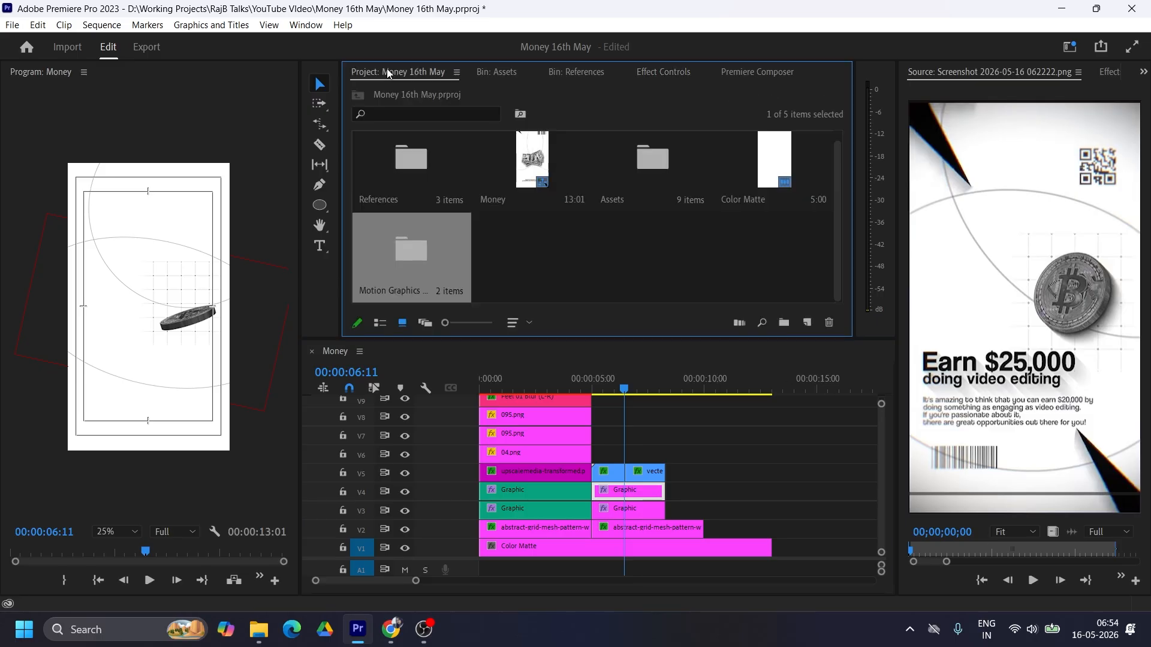
pyautogui.doubleClick(664, 157)
pyautogui.moveTo(645, 271); pyautogui.dragTo(626, 454)
# Step: Set the QR code's scale to 5 and place it in the frame's upper-right area at 879, 368
pyautogui.moveTo(506, 149); pyautogui.dragTo(134, 149)
pyautogui.click(504, 163)
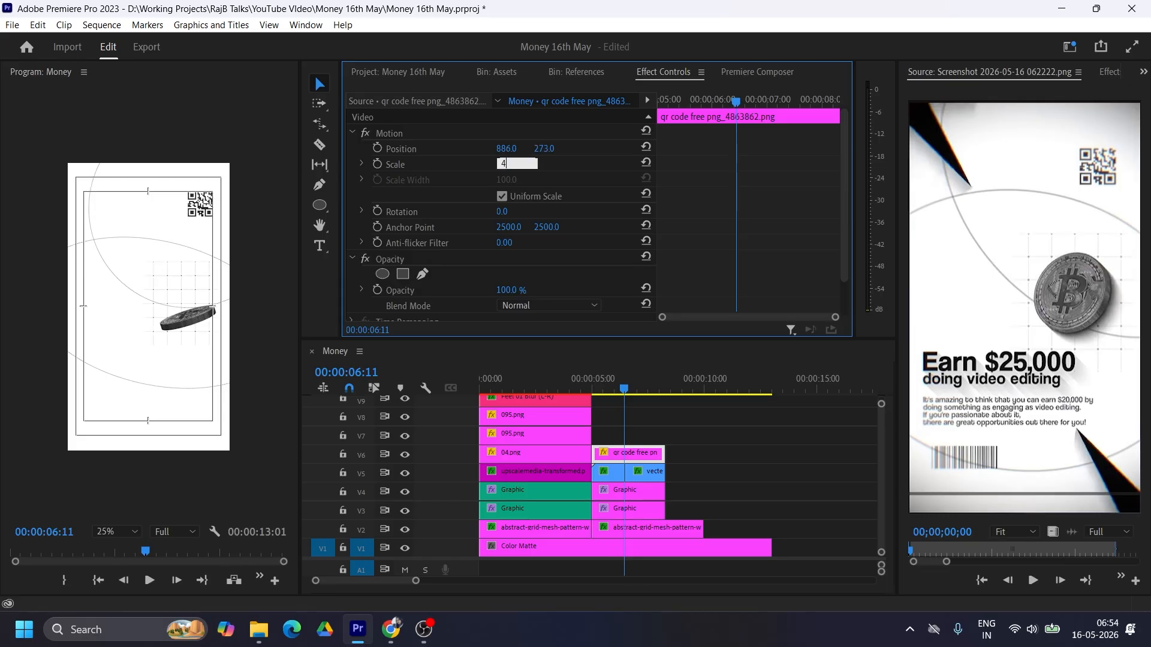
pyautogui.write('5')
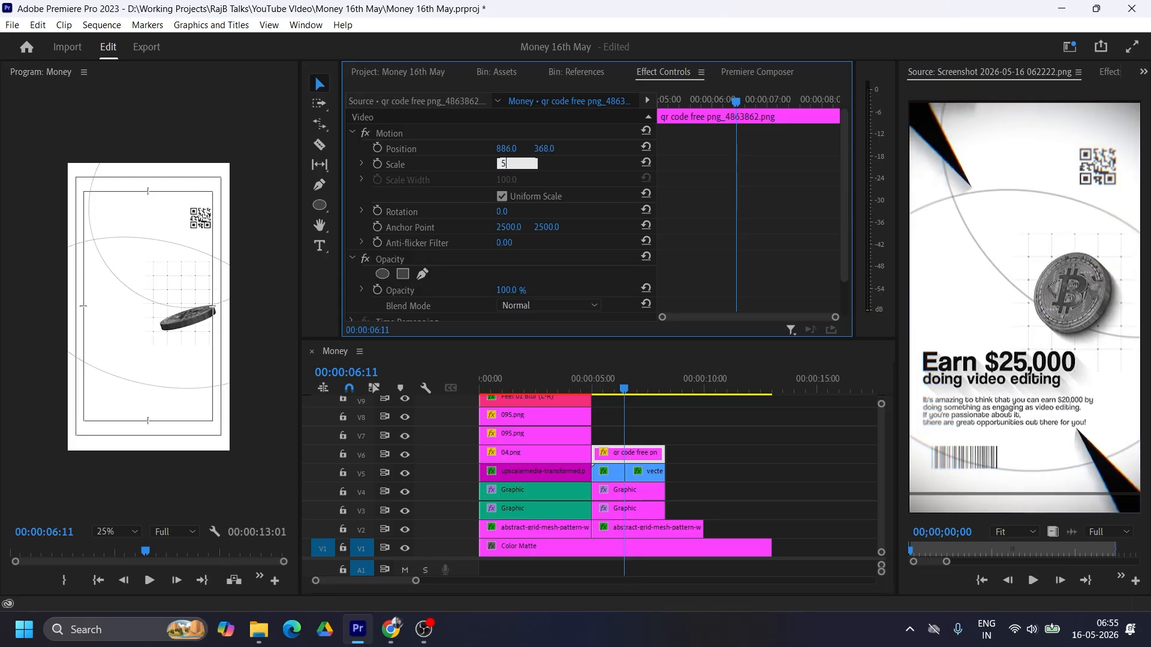
pyautogui.press('Return')
pyautogui.moveTo(500, 150); pyautogui.dragTo(495, 150)
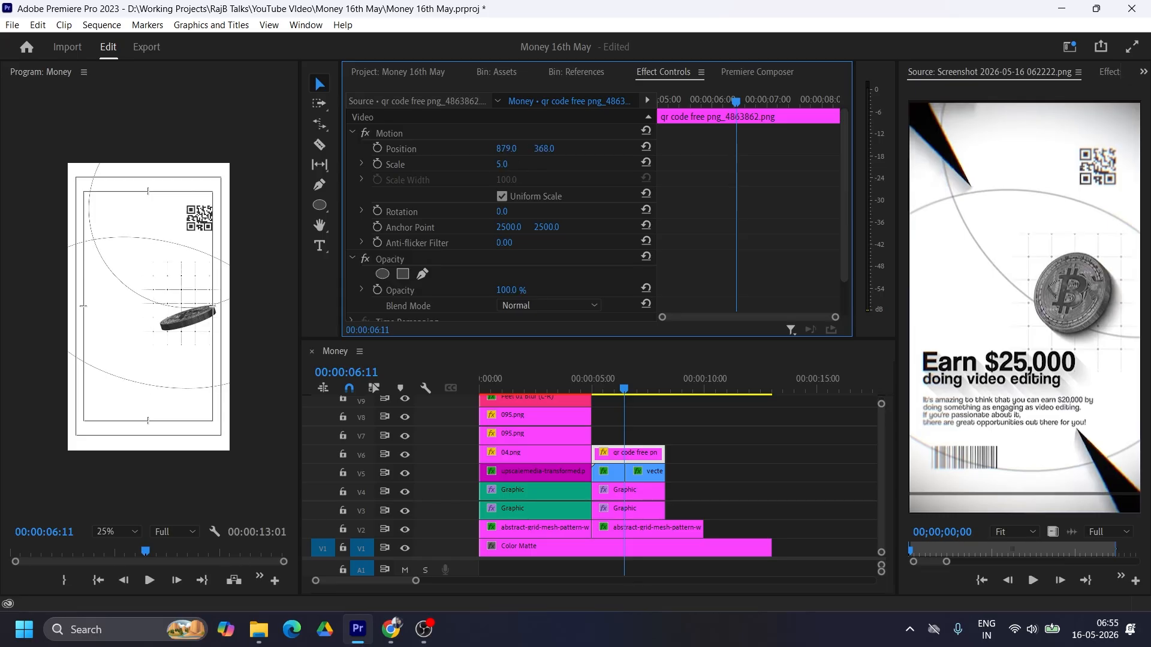
# Step: Add the Bar code image from the Assets bin on V7 at five seconds and trim it to end with the QR code clip
pyautogui.click(495, 73)
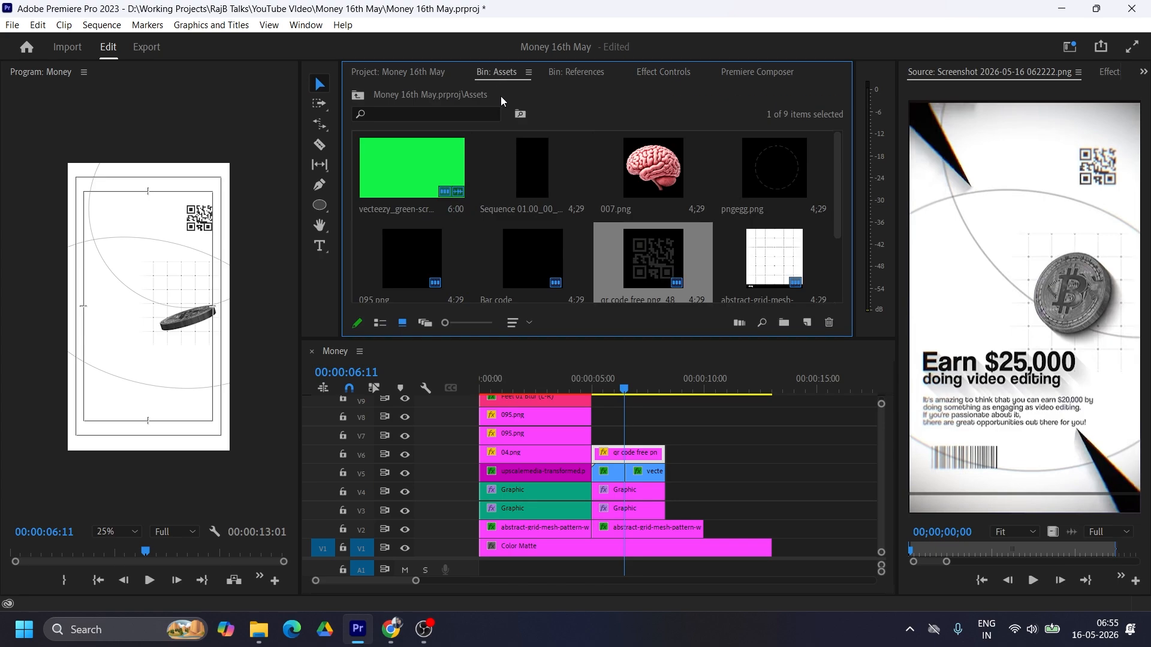
pyautogui.scroll(-2, 577, 246)
pyautogui.moveTo(520, 167); pyautogui.dragTo(597, 442)
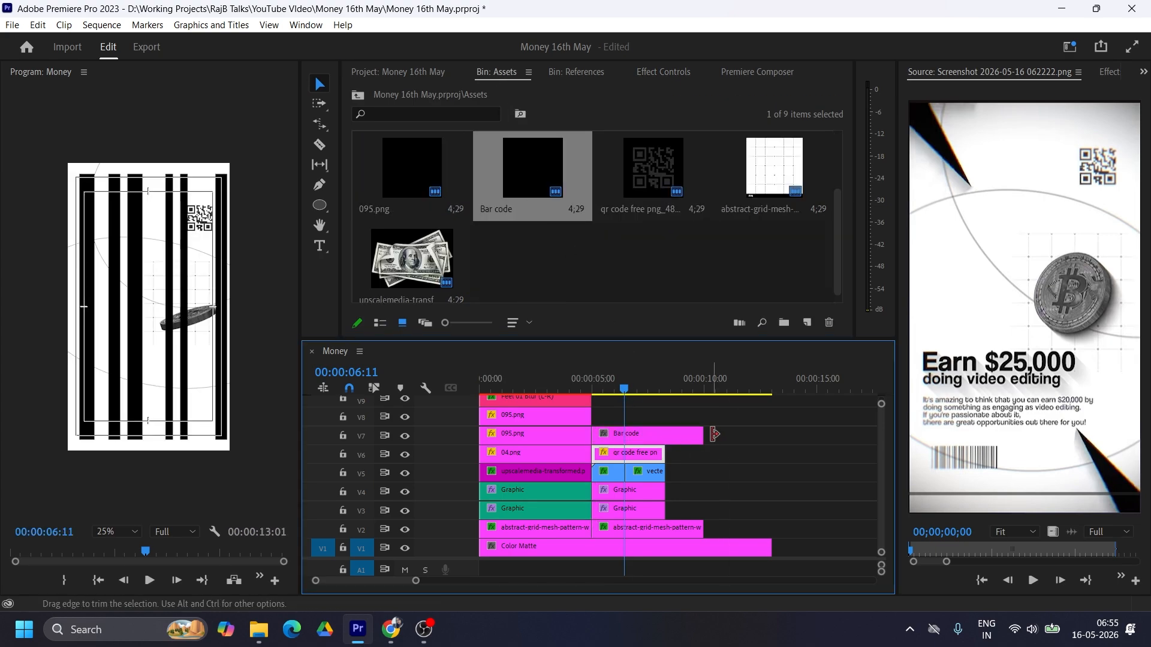
pyautogui.moveTo(703, 435); pyautogui.dragTo(664, 436)
# Step: Set the bar code's scale to 7 and place it in the frame's lower-left corner at 235, 1757
pyautogui.click(664, 72)
pyautogui.moveTo(503, 164); pyautogui.dragTo(323, 148)
pyautogui.moveTo(551, 148); pyautogui.dragTo(1029, 148)
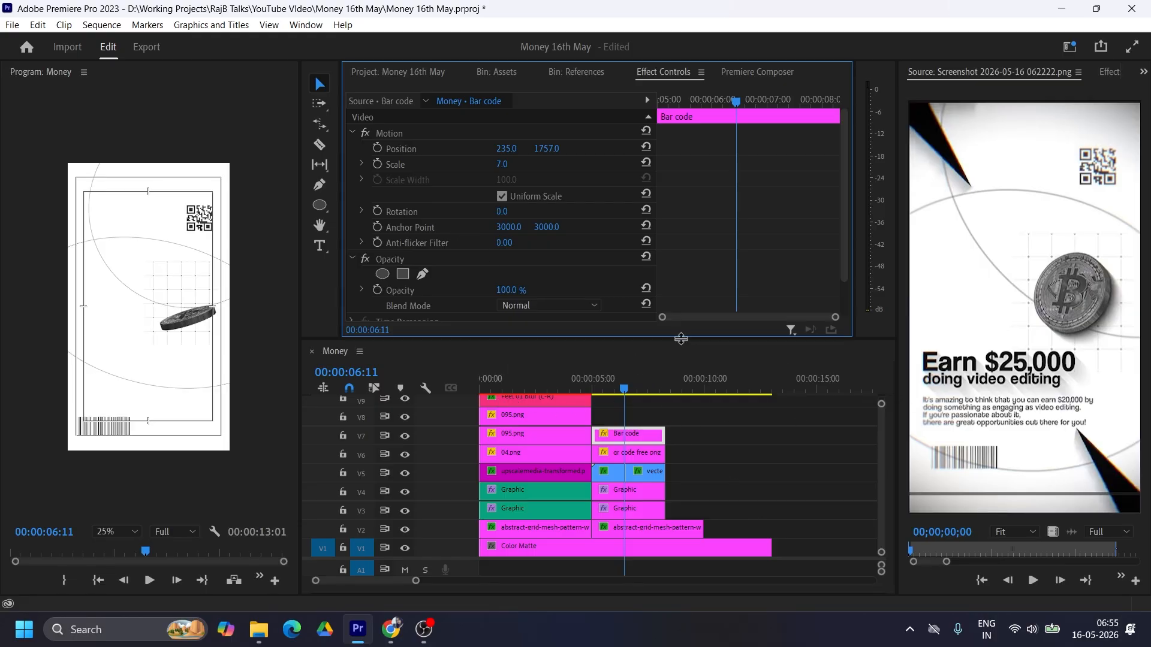
# Step: Copy the first scene's "Feel 03 Blur (B-T)" title onto V8 above the bar code, spanning the same length
pyautogui.moveTo(681, 338); pyautogui.dragTo(682, 301)
pyautogui.click(517, 378)
pyautogui.moveTo(516, 379); pyautogui.dragTo(664, 411)
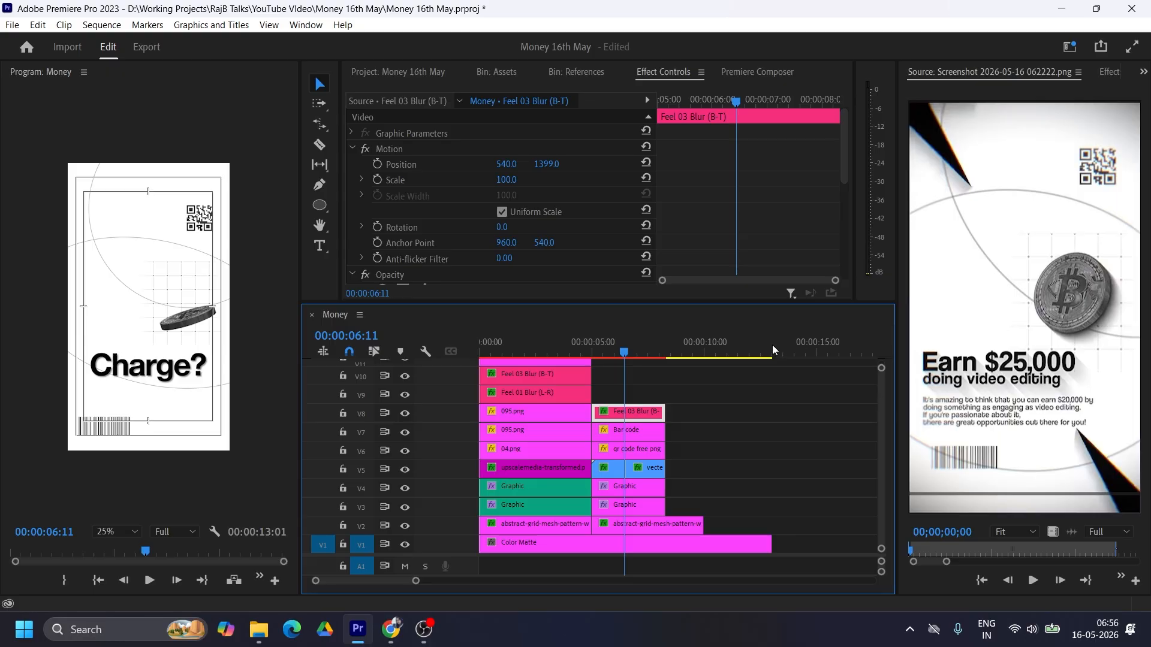
# Step: Change the copied V8 title's text from "Charge?" to "Earn $25,000"
pyautogui.click(1143, 72)
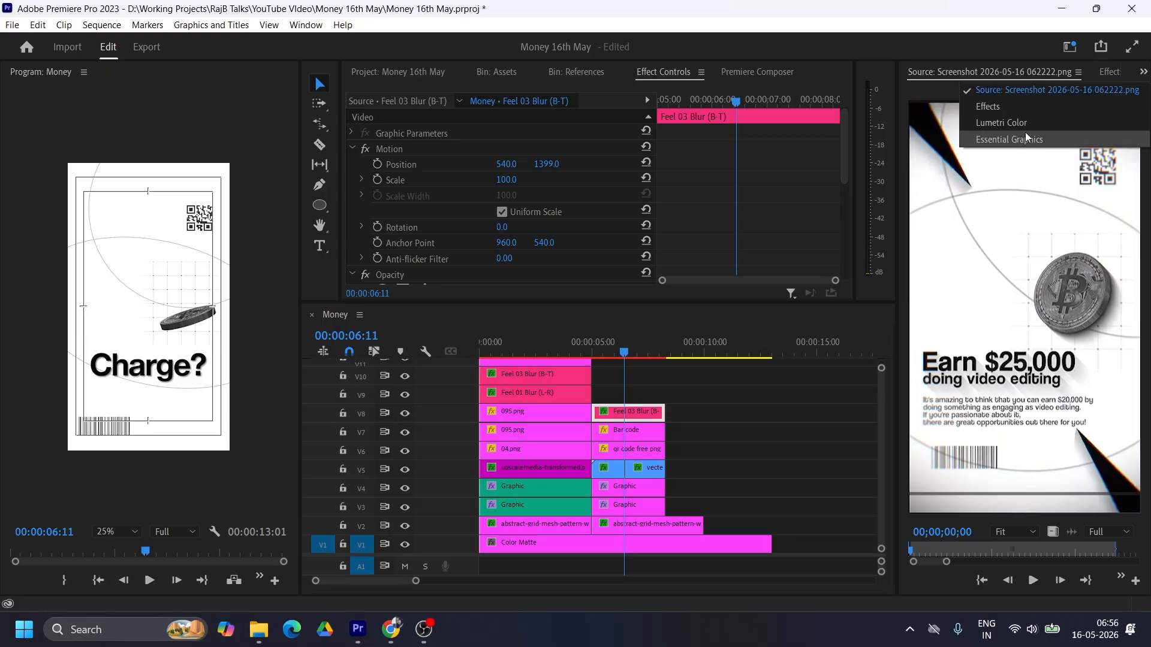
pyautogui.click(1010, 139)
pyautogui.click(969, 157)
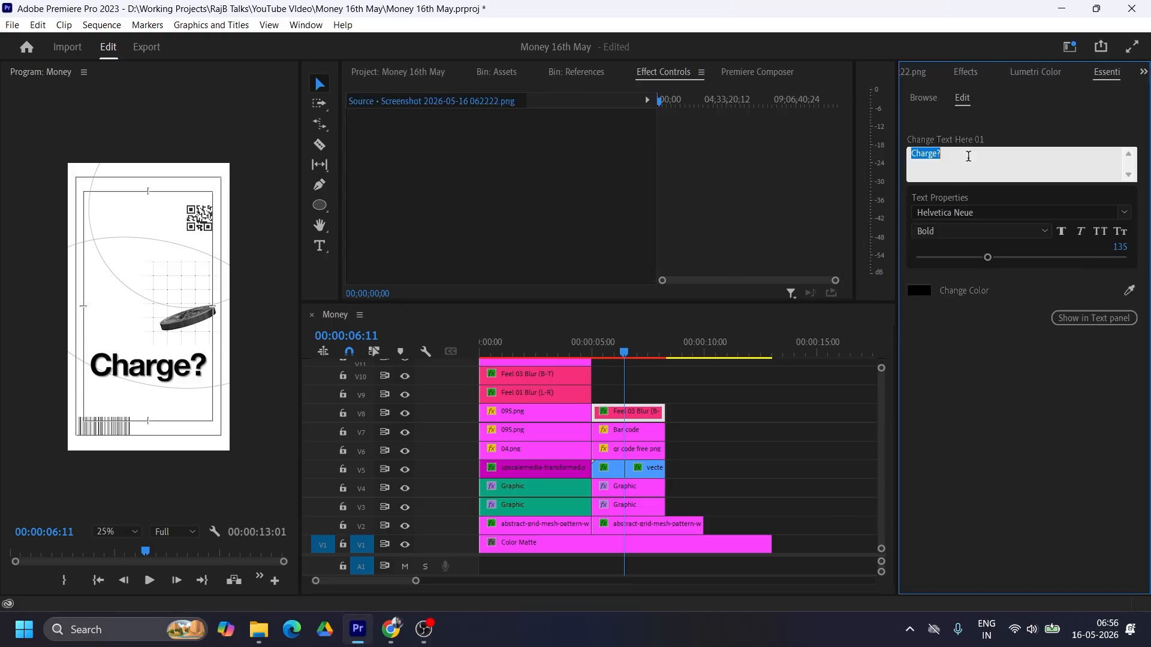
pyautogui.write('Ea')
pyautogui.write('$25,000')
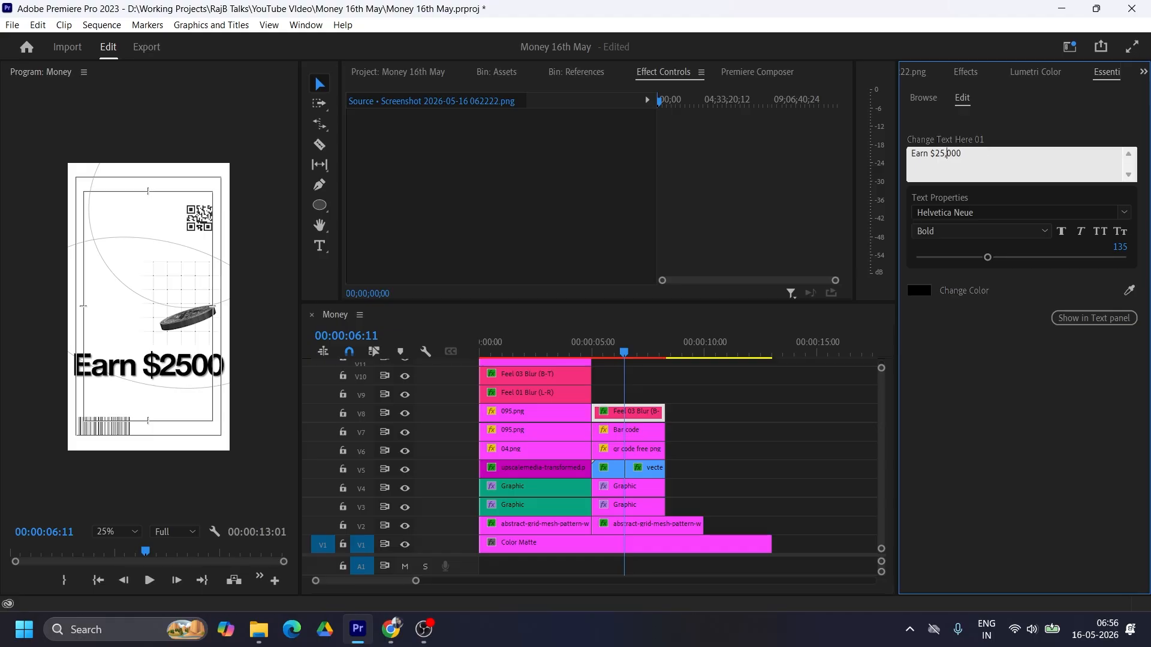
pyautogui.click(1012, 454)
# Step: Set the "Earn $25,000" title's scale to 63 and its horizontal position to 414, placing it below the coin at the frame's left margin
pyautogui.click(664, 75)
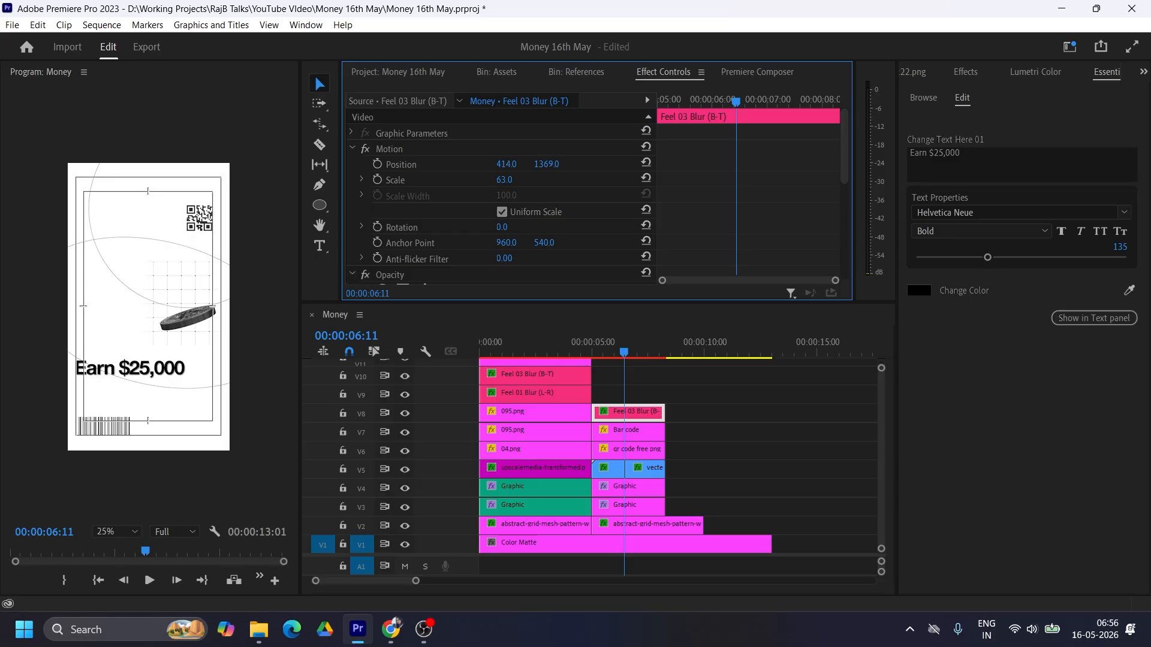
pyautogui.moveTo(546, 165); pyautogui.dragTo(529, 164)
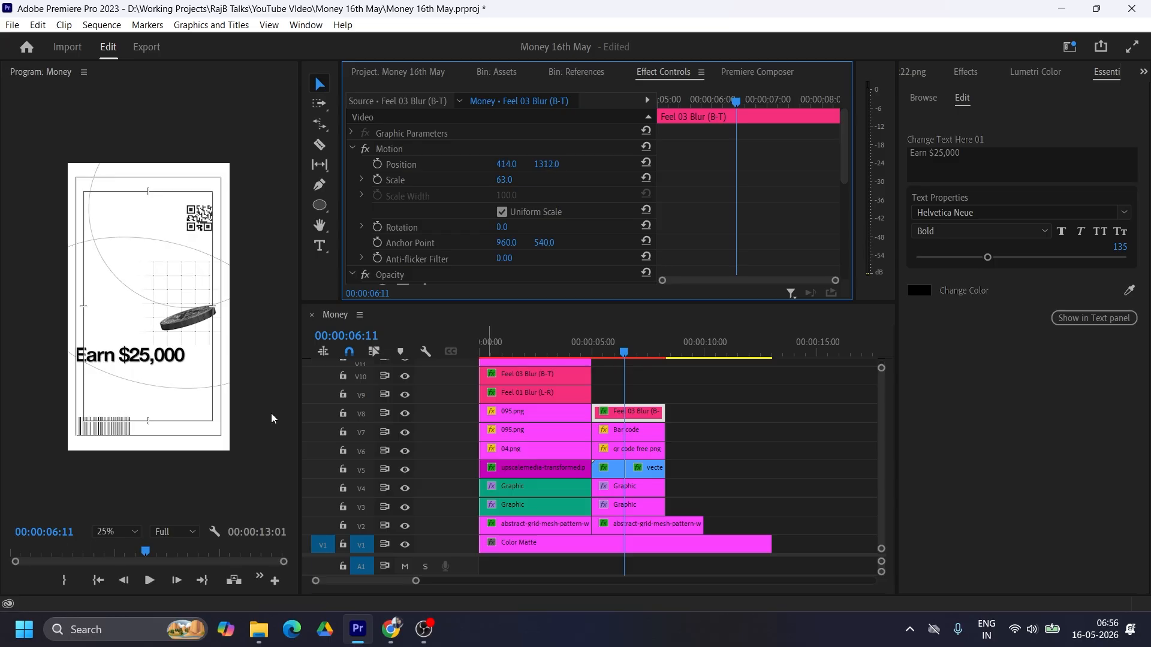
pyautogui.click(118, 532)
pyautogui.click(118, 353)
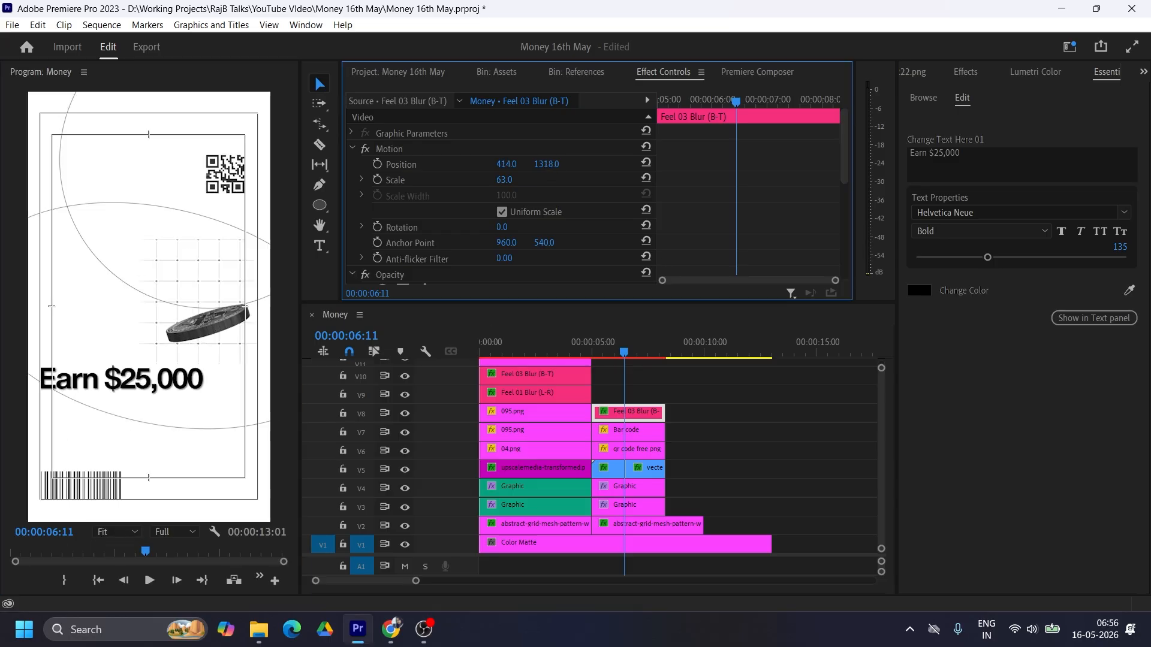
# Step: Copy the first scene's "Feel 01 Blur (L-R)" title onto V9 in the second scene and change its text to "doing video editing"
pyautogui.click(507, 395)
pyautogui.moveTo(507, 396); pyautogui.dragTo(621, 395)
pyautogui.click(983, 162)
pyautogui.hotkey('ctrl', 'a')
pyautogui.write('doing video editing')
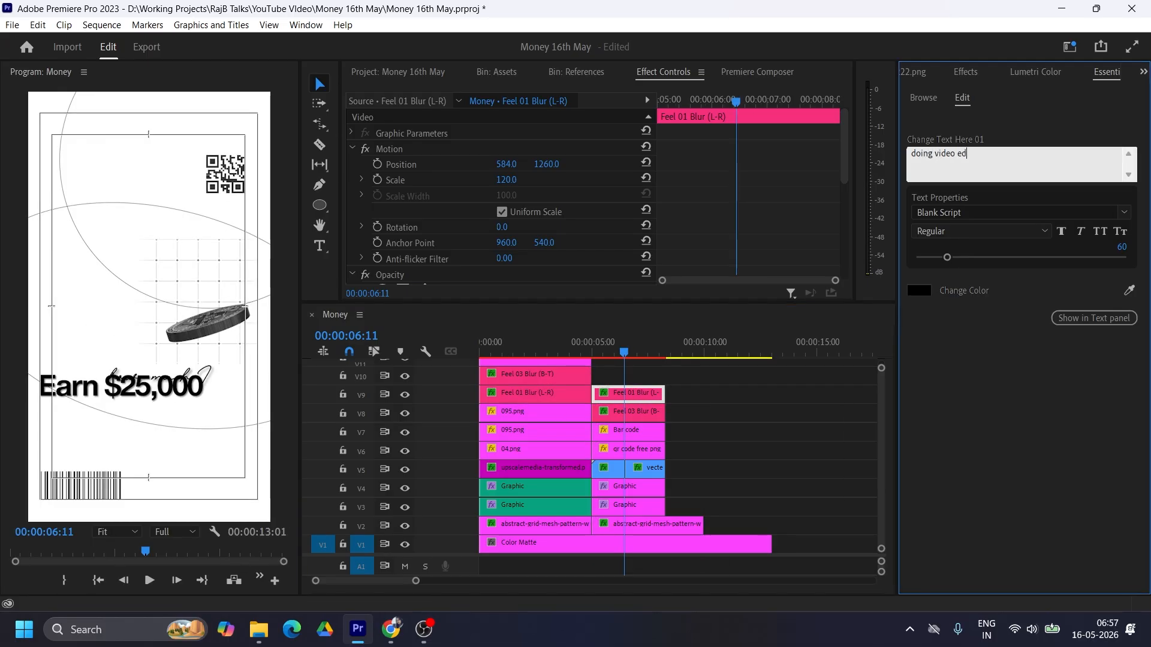
pyautogui.click(1029, 114)
# Step: Place the "doing video editing" title directly beneath "Earn $25,000" at position 415, 1382
pyautogui.moveTo(506, 165); pyautogui.dragTo(405, 165)
pyautogui.moveTo(546, 165); pyautogui.dragTo(620, 164)
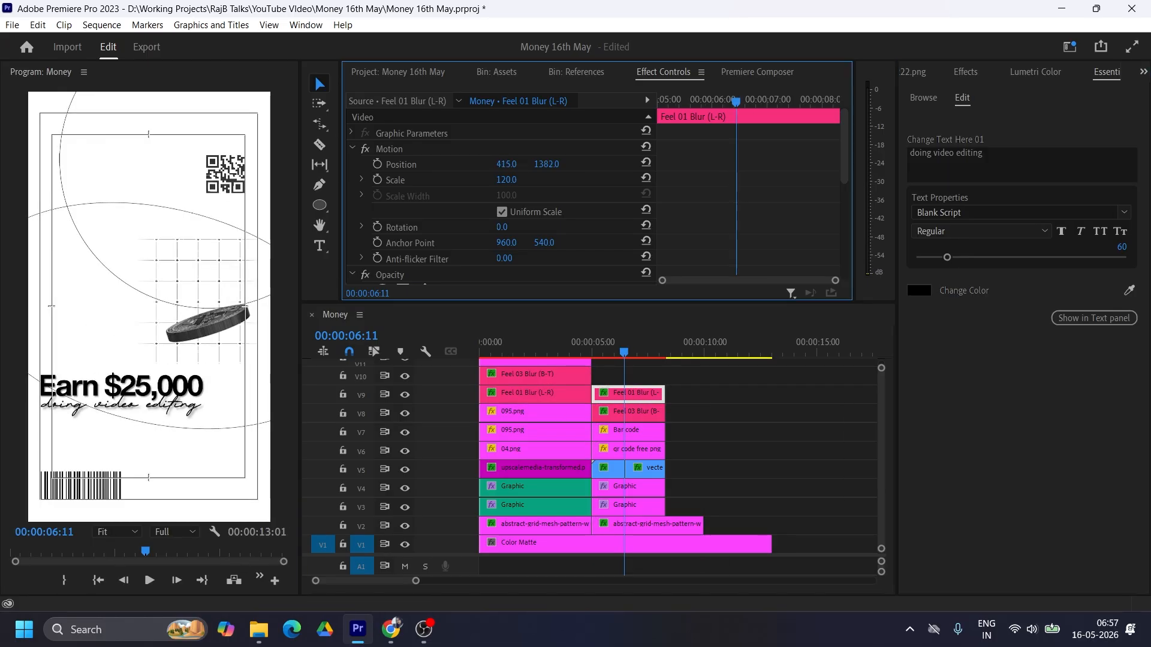
# Step: Set the "Earn $25,000" title's drop shadow to a distance of 20 and a softness of 40
pyautogui.click(630, 411)
pyautogui.scroll(-5, 706, 251)
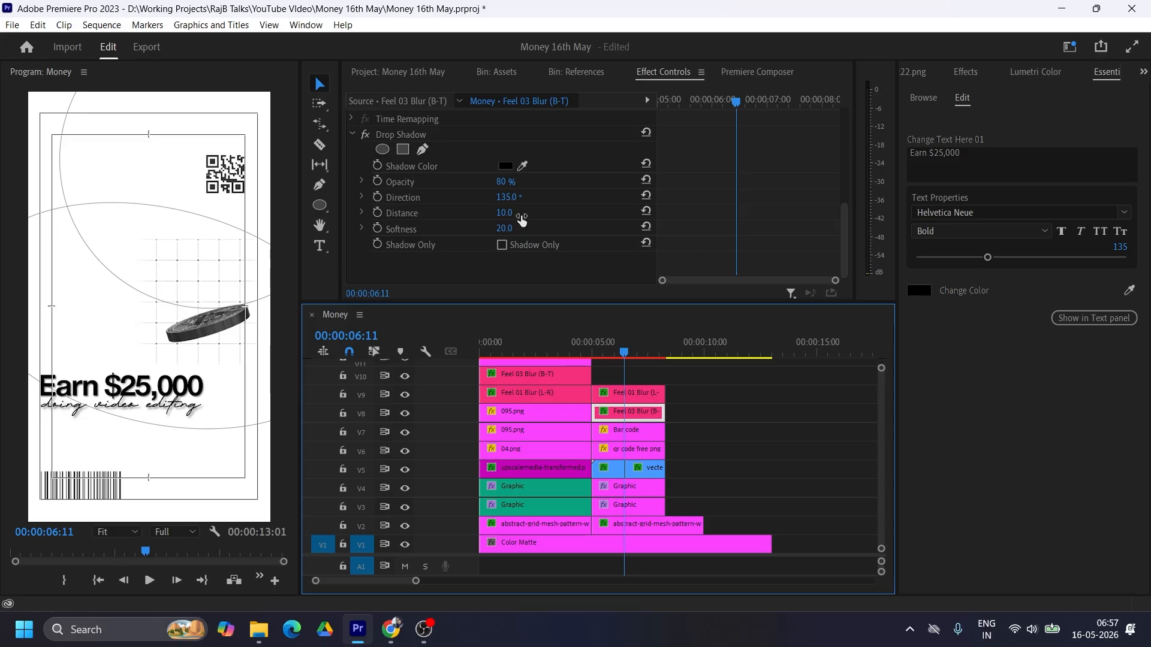
pyautogui.click(509, 213)
pyautogui.write('25')
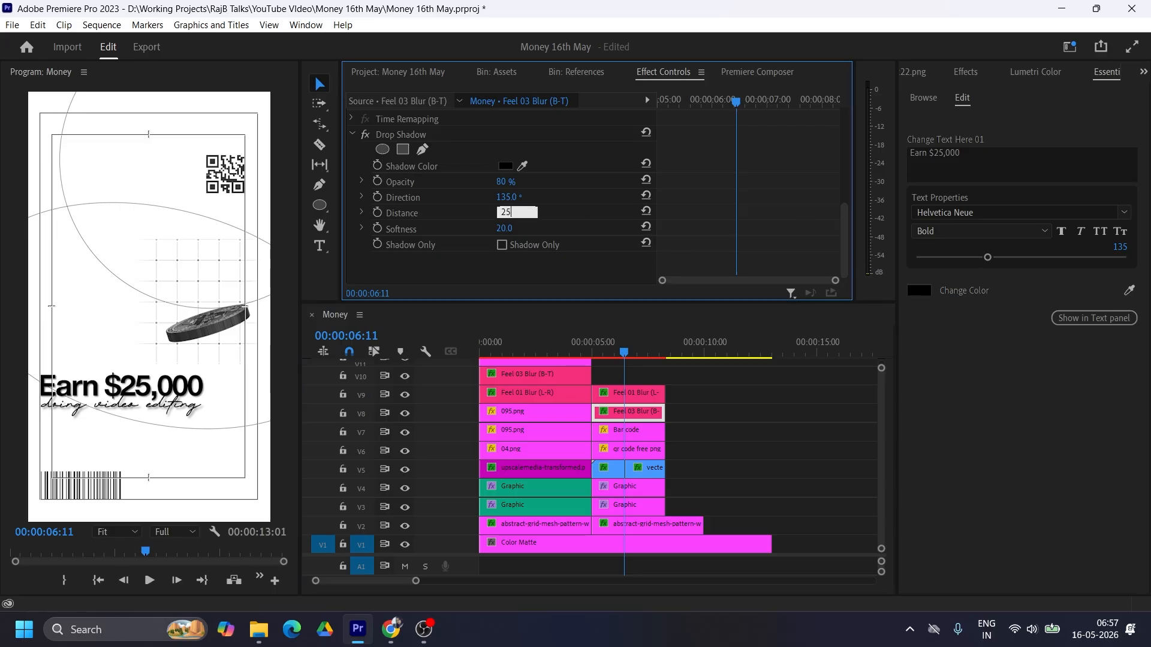
pyautogui.press('Return')
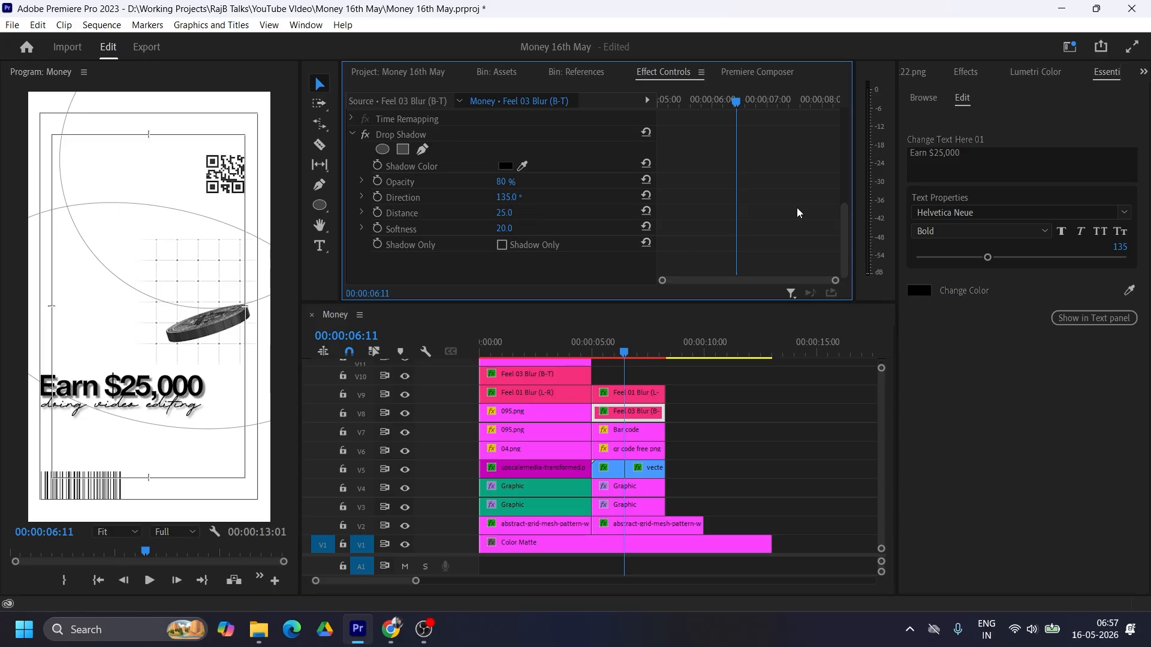
pyautogui.click(504, 213)
pyautogui.write('20')
pyautogui.press('Return')
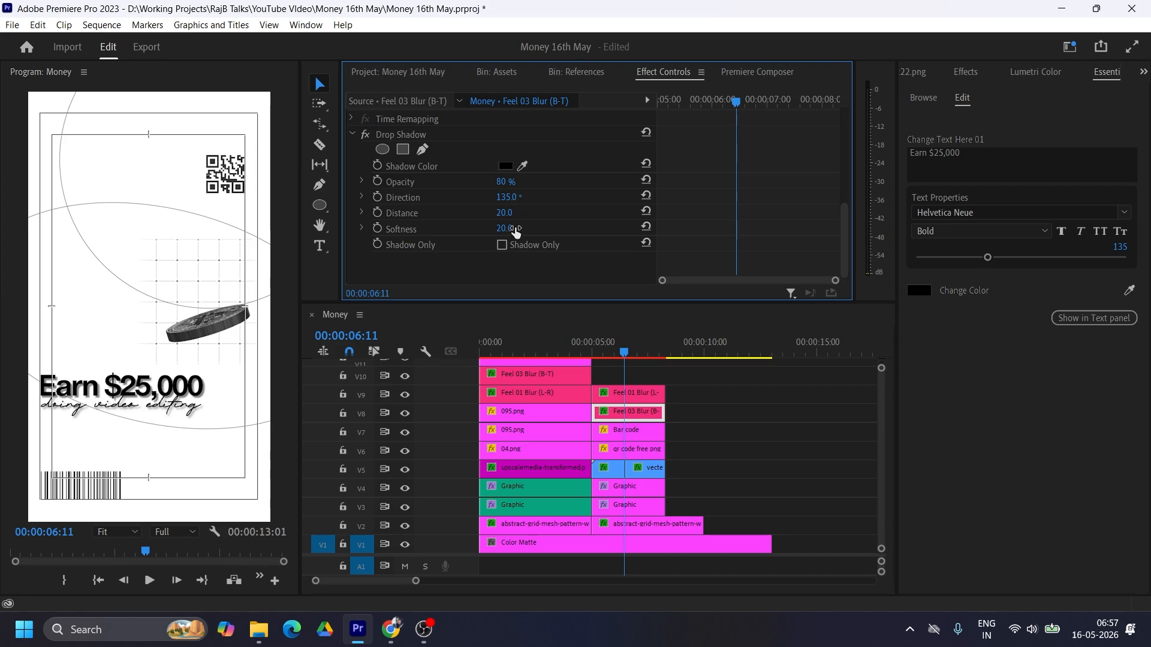
pyautogui.click(514, 231)
pyautogui.write('40')
pyautogui.press('Return')
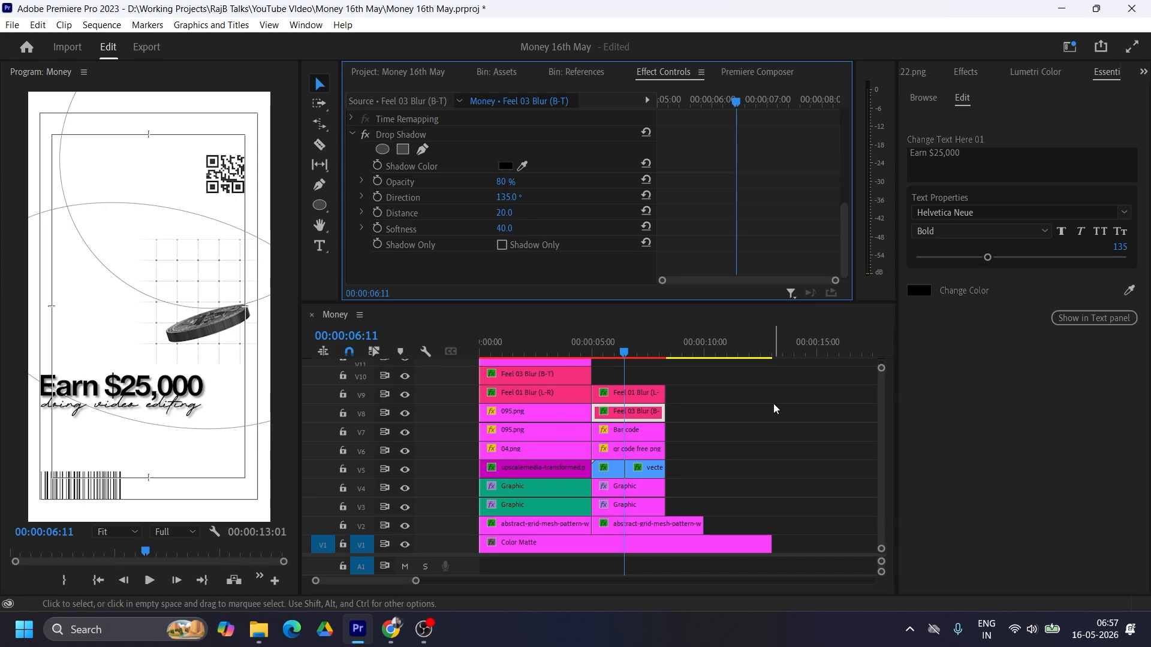
# Step: Copy the first scene's paragraph onto V10 and retype it as "it's amazing to blink that you can earn $20,000 by doing something as engaging as video editing"
pyautogui.click(916, 71)
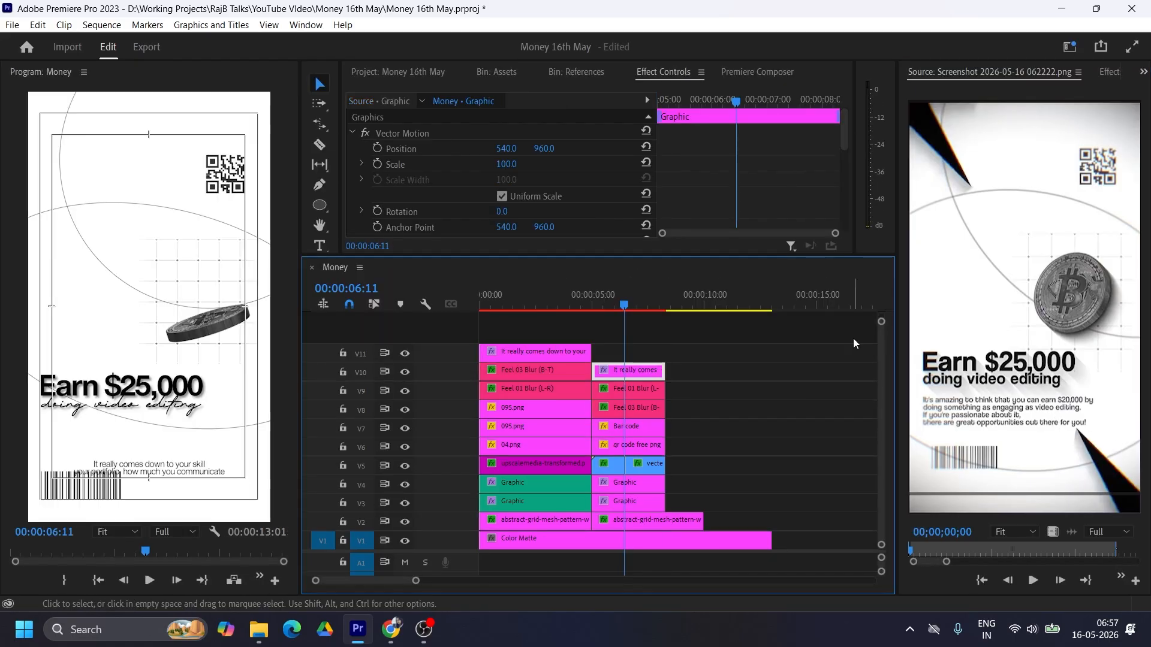
pyautogui.doubleClick(150, 468)
pyautogui.write("It's amazing to blonk")
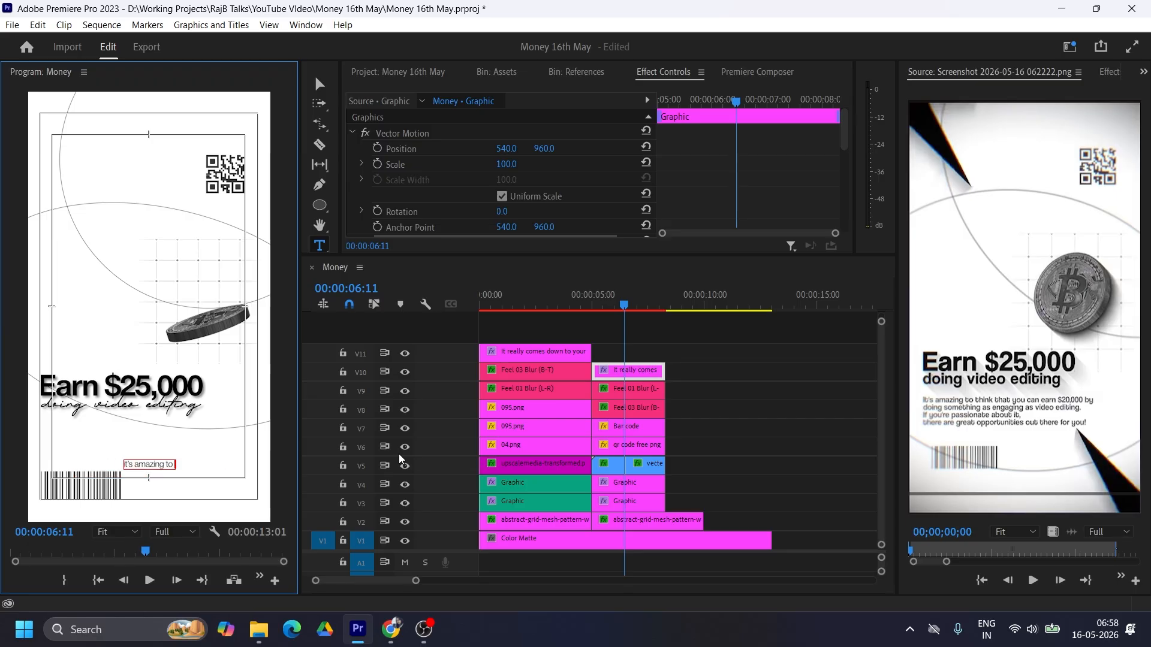
pyautogui.press('Return')
pyautogui.write('that you can earn')
pyautogui.press('BackSpace')
pyautogui.press('BackSpace')
pyautogui.press('BackSpace')
pyautogui.press('BackSpace')
pyautogui.press('BackSpace')
pyautogui.press('BackSpace')
pyautogui.press('BackSpace')
pyautogui.press('BackSpace')
pyautogui.press('BackSpace')
pyautogui.press('BackSpace')
pyautogui.press('BackSpace')
pyautogui.press('BackSpace')
pyautogui.press('BackSpace')
pyautogui.press('BackSpace')
pyautogui.press('BackSpace')
pyautogui.press('BackSpace')
pyautogui.press('BackSpace')
pyautogui.press('BackSpace')
pyautogui.press('BackSpace')
pyautogui.press('BackSpace')
pyautogui.press('BackSpace')
pyautogui.write('ink that you can earn $20,000')
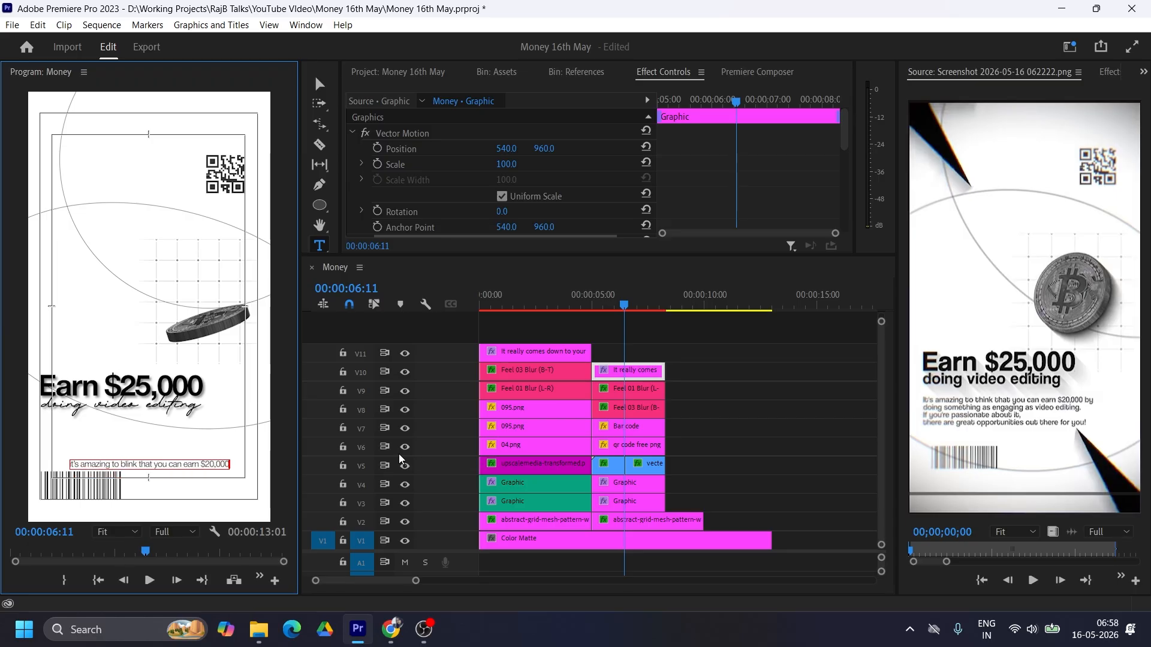
pyautogui.press('Return')
pyautogui.write('by doing something as engaging as video editing')
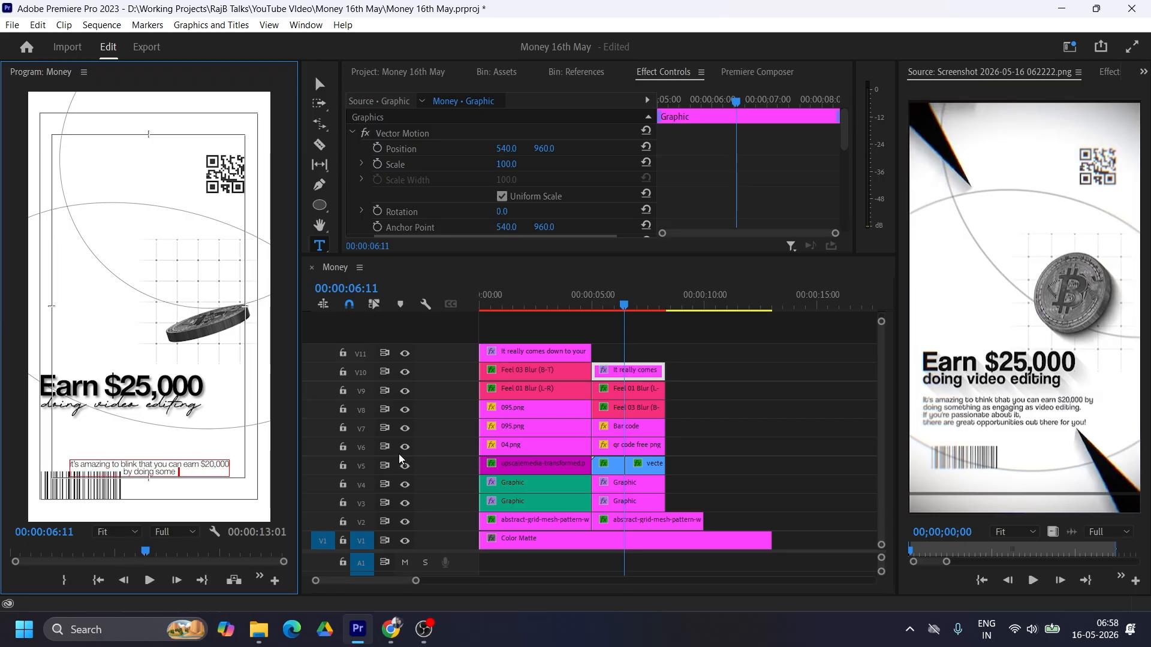
pyautogui.press('Escape')
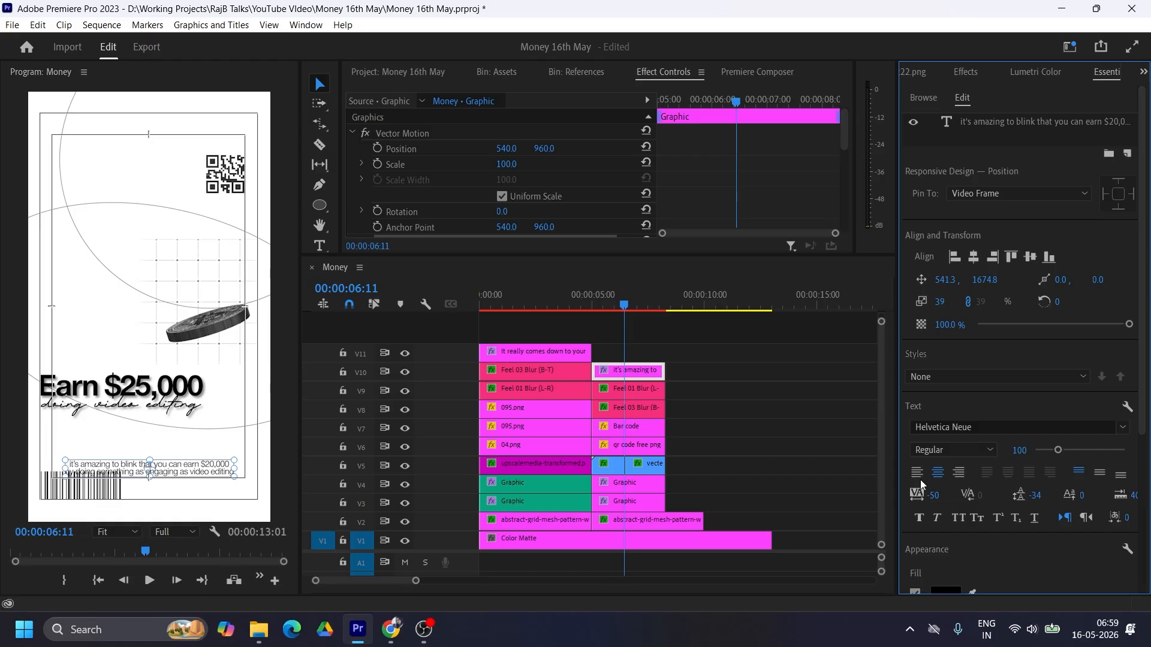
# Step: Left-align the V10 paragraph and move it beneath the "doing video editing" title at the frame's left margin
pyautogui.click(917, 473)
pyautogui.moveTo(228, 471); pyautogui.dragTo(152, 436)
pyautogui.click(155, 452)
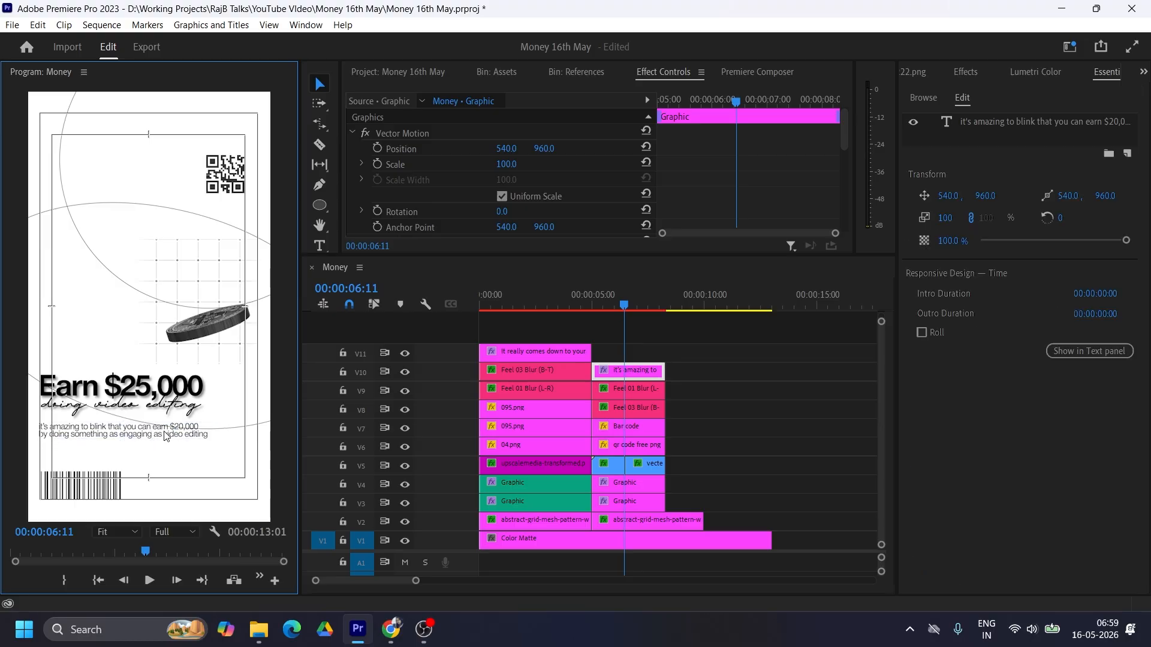
# Step: Move the second scene's clips on V5 through V10 up one track to free V5
pyautogui.moveTo(702, 377); pyautogui.dragTo(612, 470)
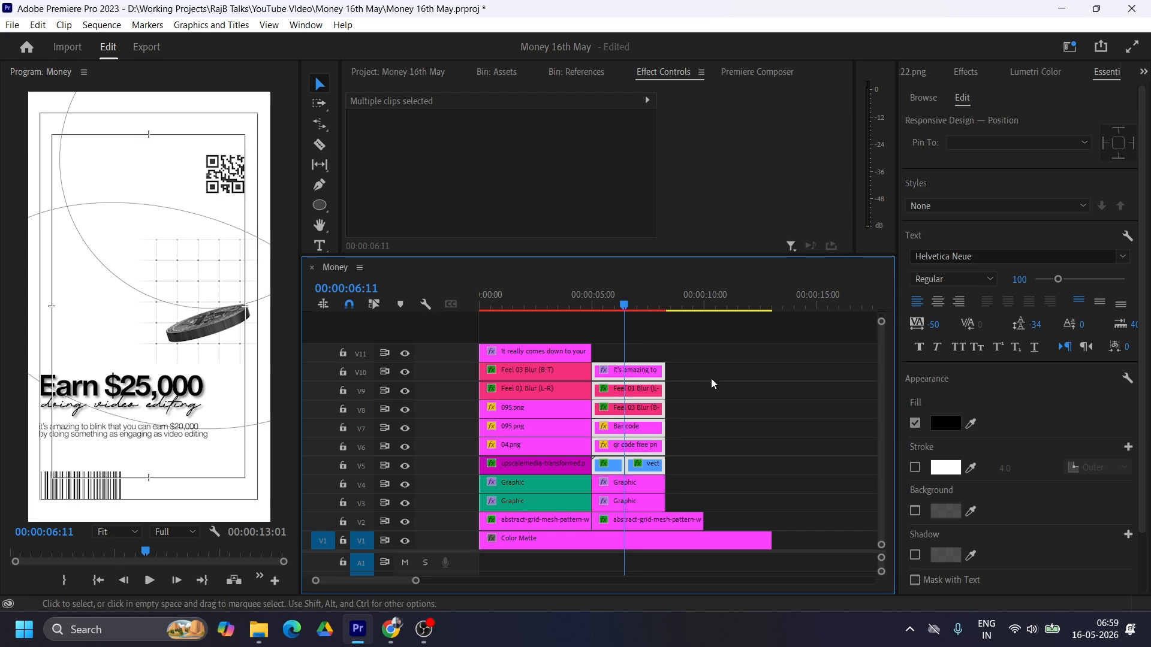
pyautogui.hotkey('alt', 'Up')
pyautogui.moveTo(712, 373); pyautogui.dragTo(678, 414)
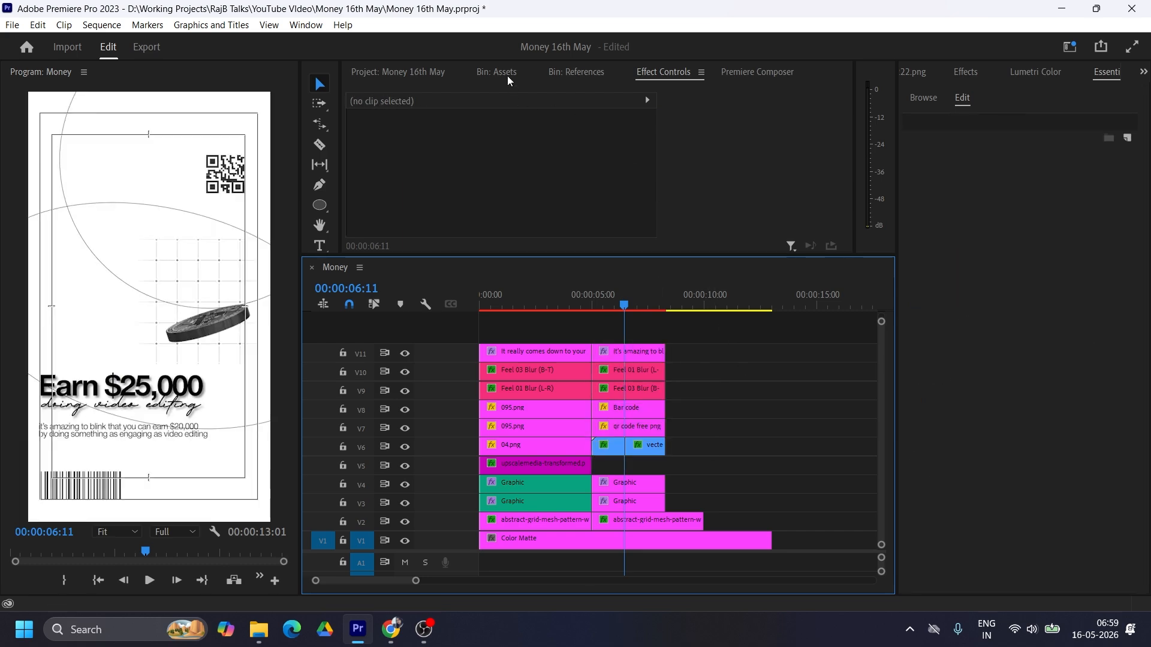
# Step: Add the 095.png star image from the Assets bin on V5, spanning the length of the second scene
pyautogui.click(575, 74)
pyautogui.click(497, 72)
pyautogui.scroll(-1, 540, 174)
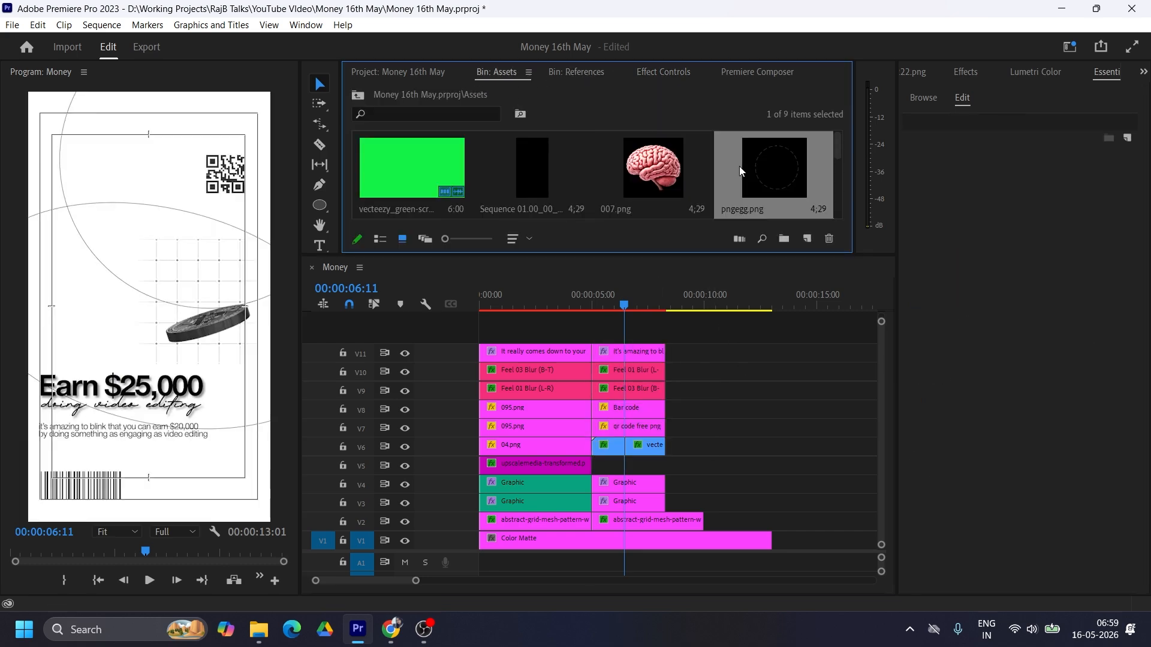
pyautogui.scroll(1, 539, 174)
pyautogui.moveTo(412, 168); pyautogui.dragTo(659, 466)
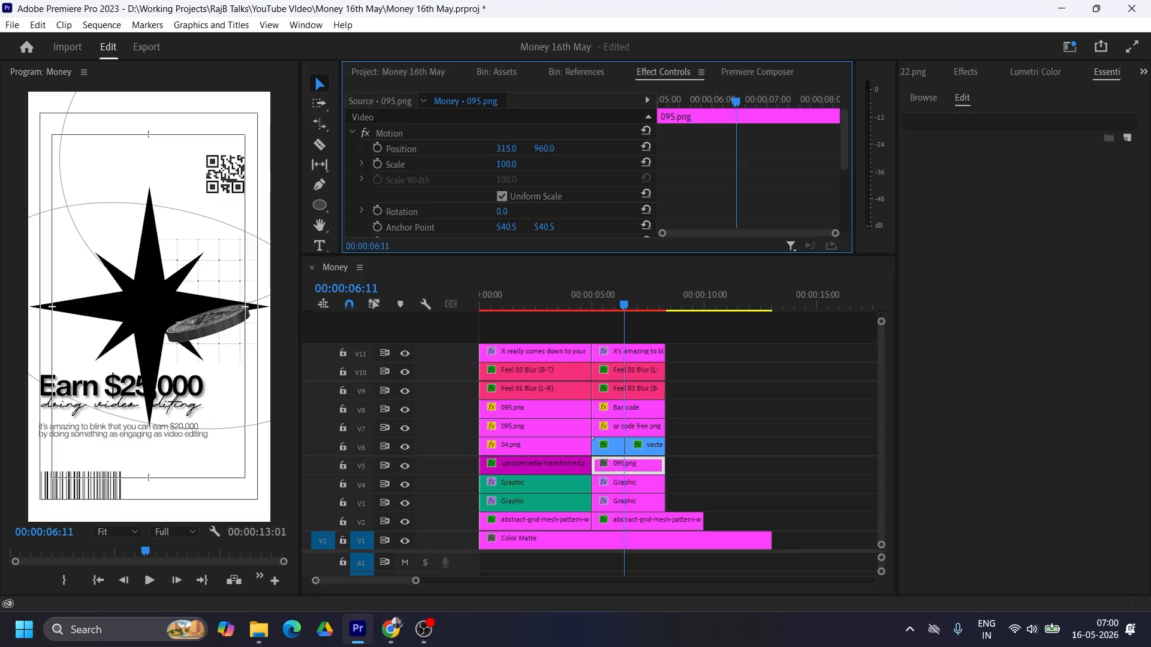
# Step: Reposition, rotate and rescale the star image so one black spike points inward from the frame's upper-left corner
pyautogui.moveTo(506, 149); pyautogui.dragTo(492, 149)
pyautogui.moveTo(544, 149); pyautogui.dragTo(510, 148)
pyautogui.moveTo(502, 211); pyautogui.dragTo(488, 212)
pyautogui.moveTo(506, 164)
pyautogui.mouseDown()
pyautogui.moveTo(521, 164)
pyautogui.moveTo(515, 148)
pyautogui.mouseUp()
# Step: Rotate the second scene's V4 circle graphic to -23° and adjust its scale behind the coin
pyautogui.click(641, 502)
pyautogui.click(642, 484)
pyautogui.moveTo(502, 212); pyautogui.dragTo(488, 211)
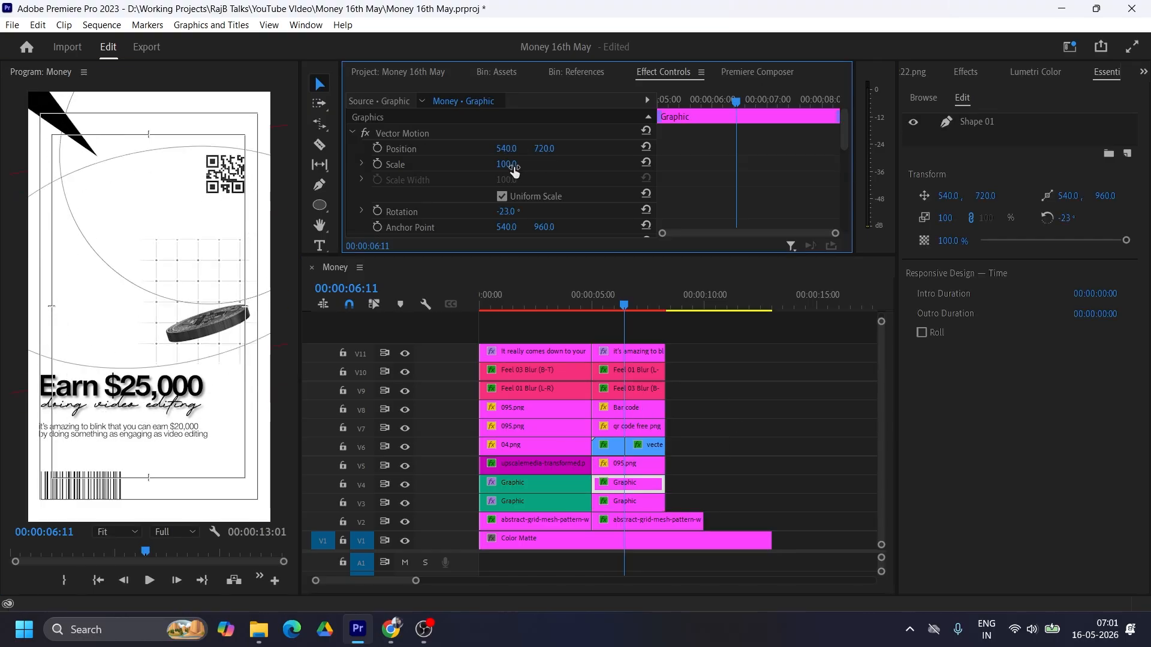
pyautogui.moveTo(514, 165); pyautogui.dragTo(503, 165)
# Step: Trim the second scene's V2 grid clip to end with the clips above it and preview the scene
pyautogui.moveTo(703, 521); pyautogui.dragTo(666, 521)
pyautogui.click(669, 300)
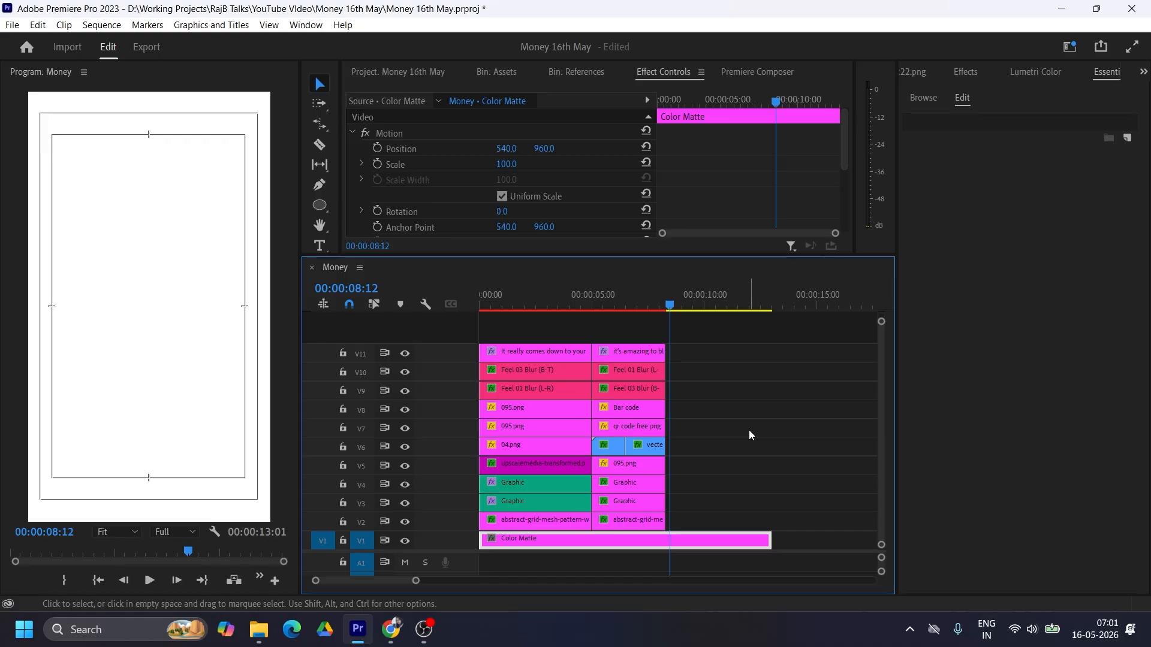
pyautogui.click(647, 306)
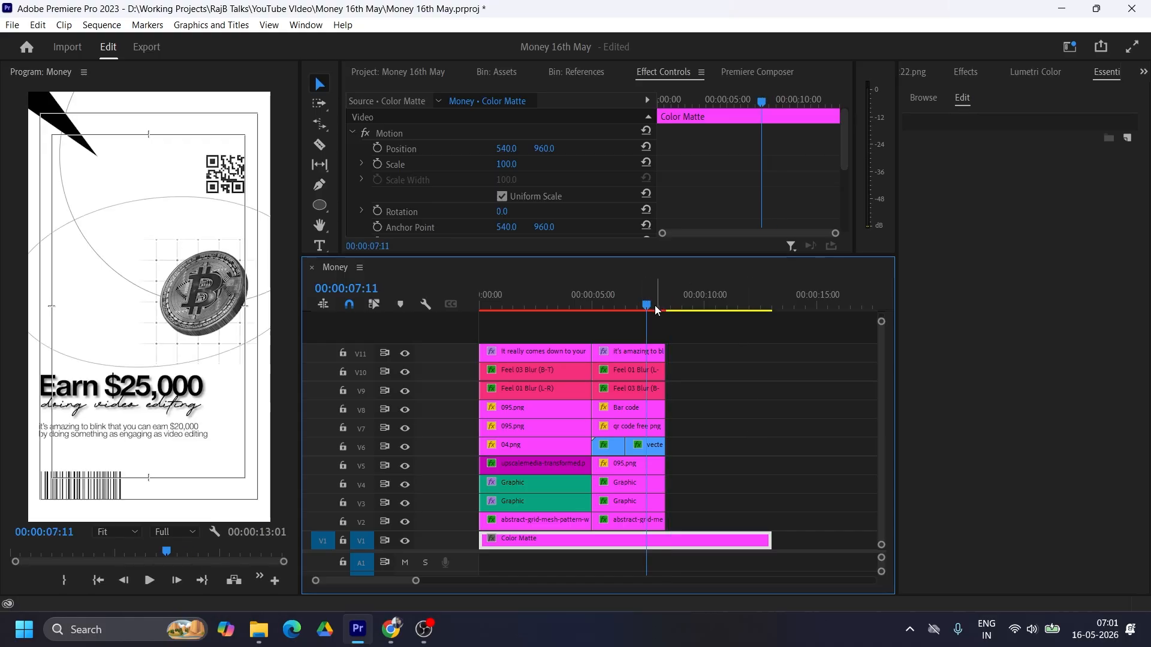
# Step: Open the "improve your Skills" reference screenshot from the References bin, with the playhead at 00:00:11:17
pyautogui.moveTo(656, 310); pyautogui.dragTo(742, 310)
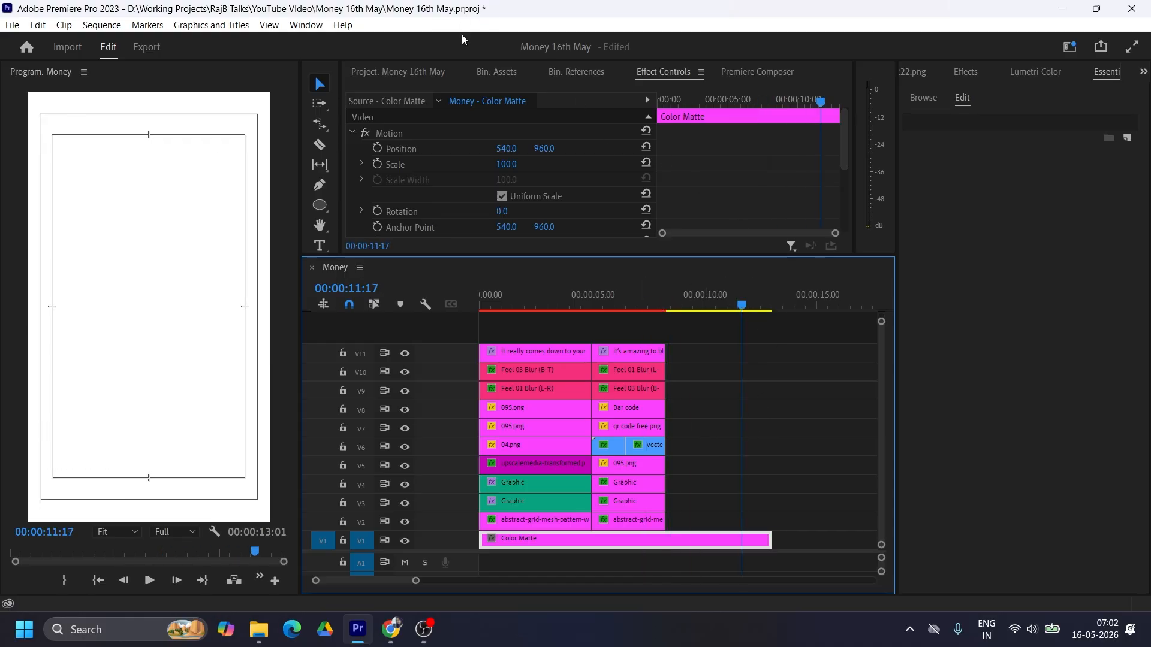
pyautogui.click(407, 72)
pyautogui.doubleClick(444, 195)
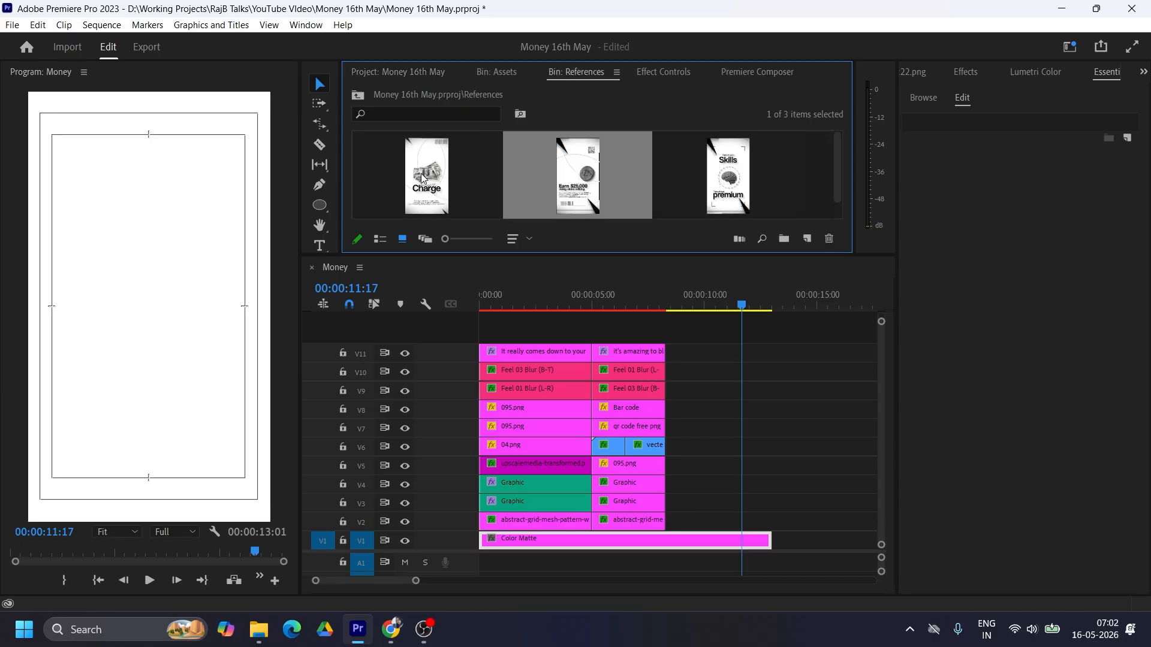
pyautogui.doubleClick(718, 175)
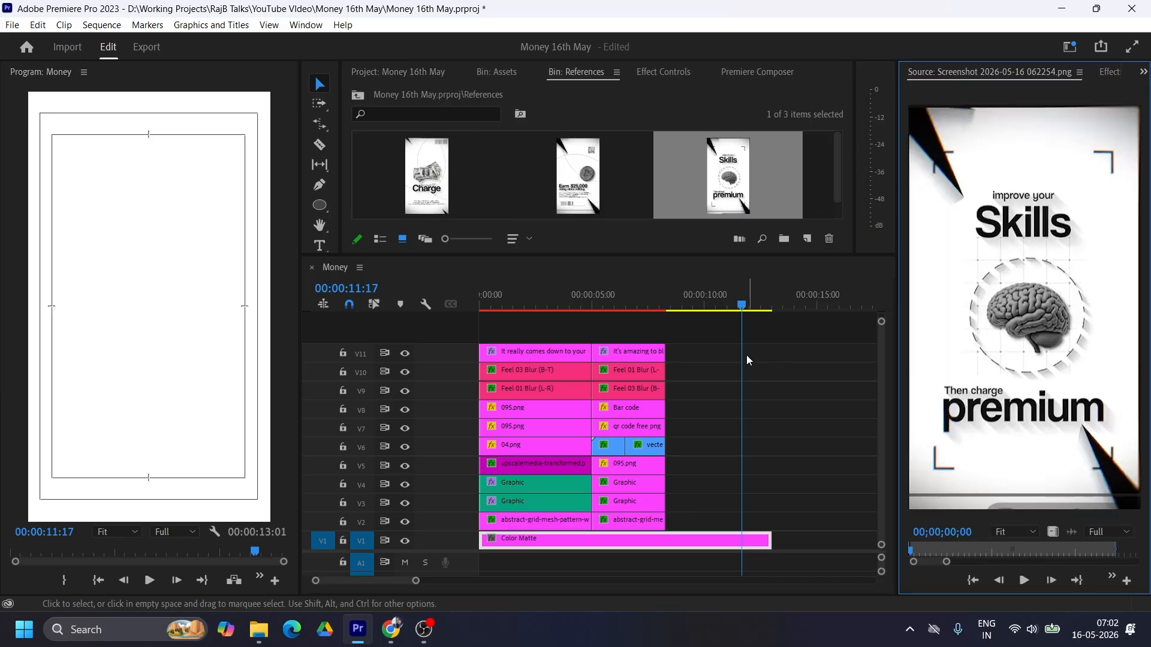
# Step: Add the 007.png brain image from the Assets bin on V2 after the second scene and trim it to end with the Color Matte
pyautogui.click(511, 73)
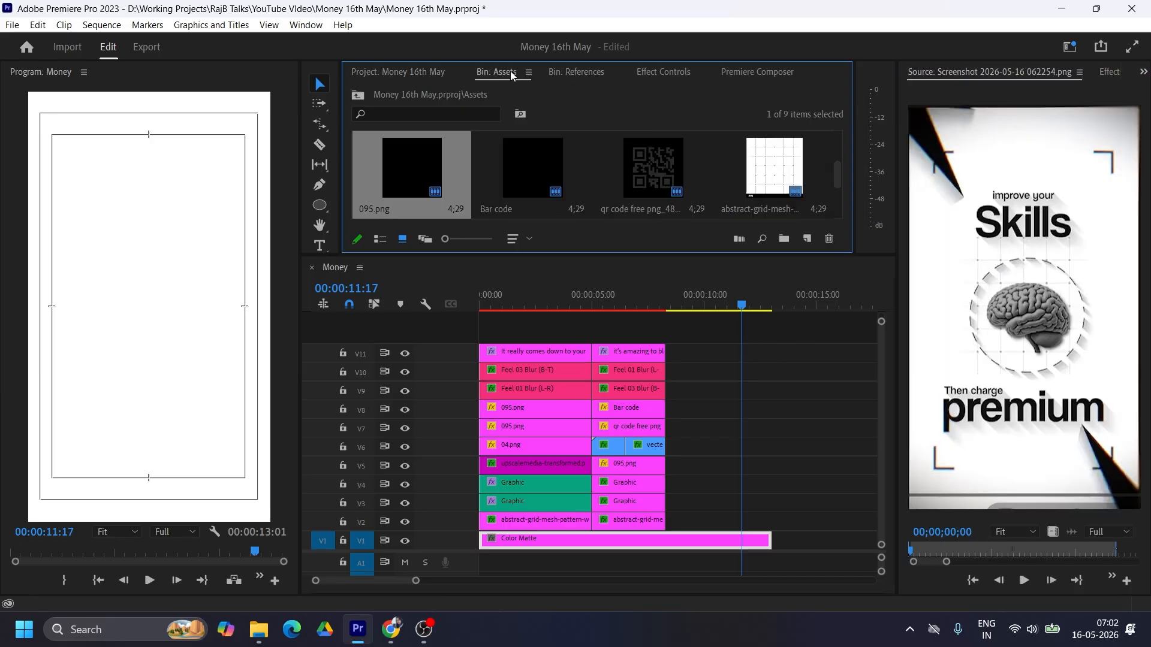
pyautogui.scroll(-2, 614, 174)
pyautogui.moveTo(613, 173); pyautogui.dragTo(664, 529)
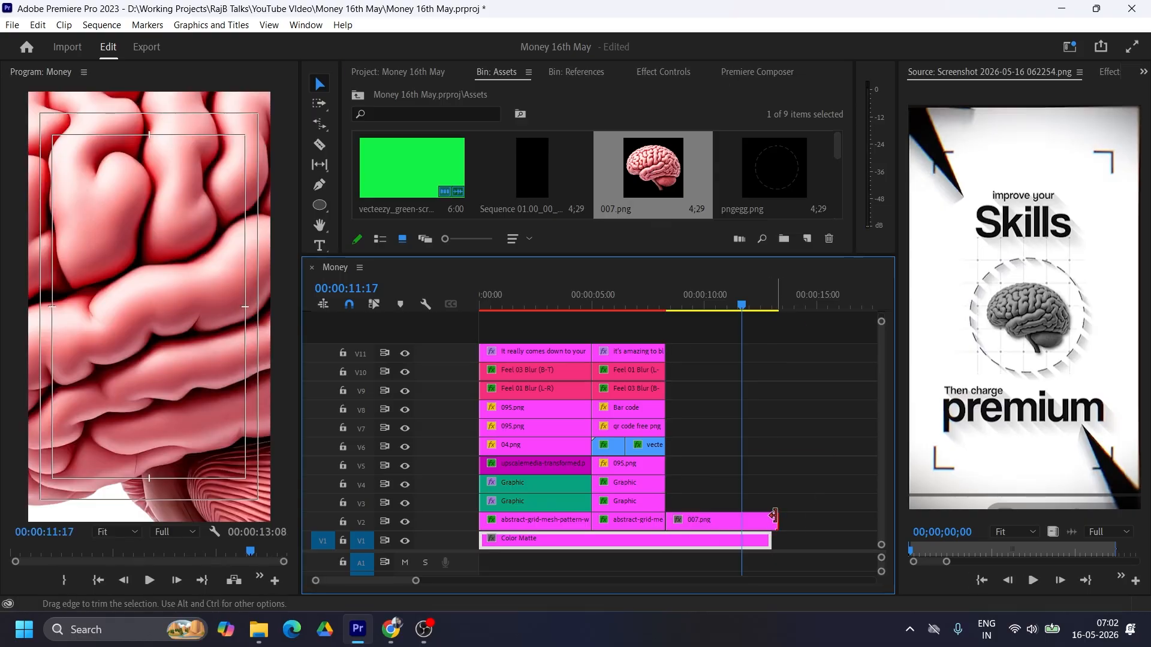
pyautogui.click(762, 524)
# Step: Set the brain image's scale to 12 and apply the Tint effect to it
pyautogui.click(658, 73)
pyautogui.moveTo(513, 165); pyautogui.dragTo(460, 165)
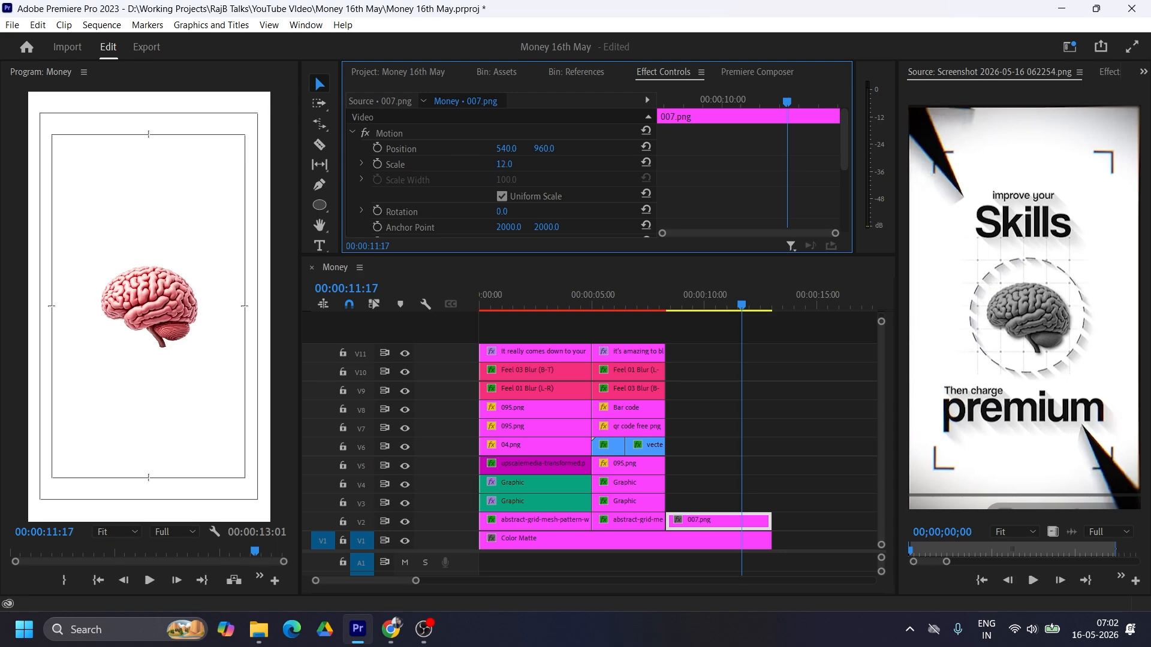
pyautogui.click(1110, 72)
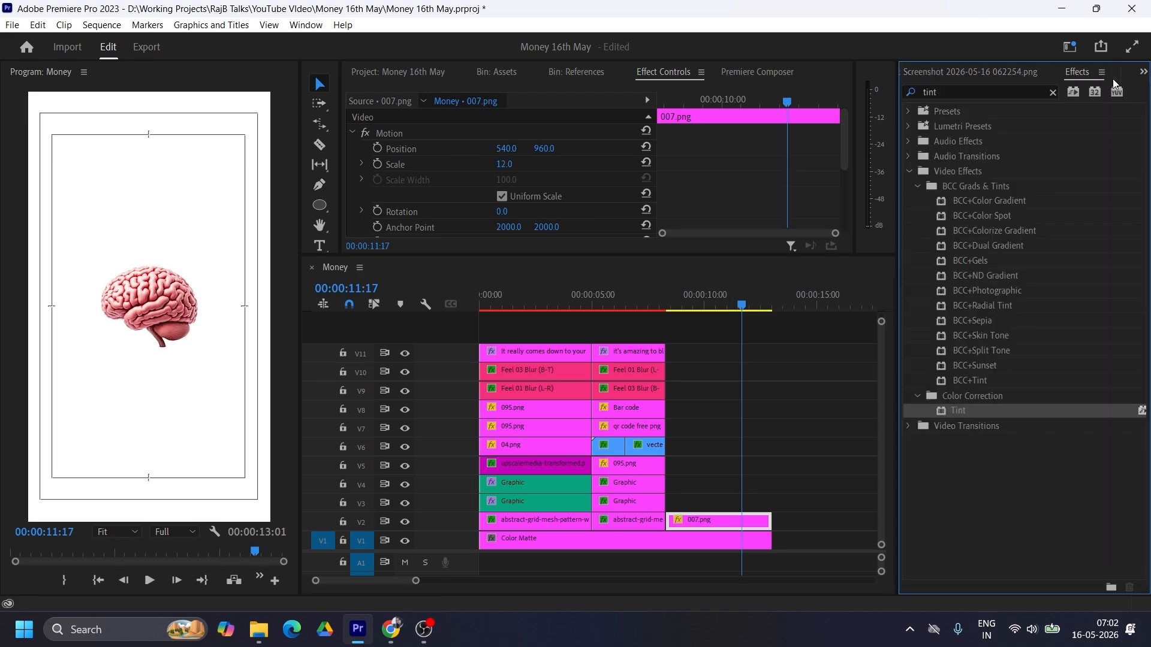
pyautogui.moveTo(958, 412); pyautogui.dragTo(696, 519)
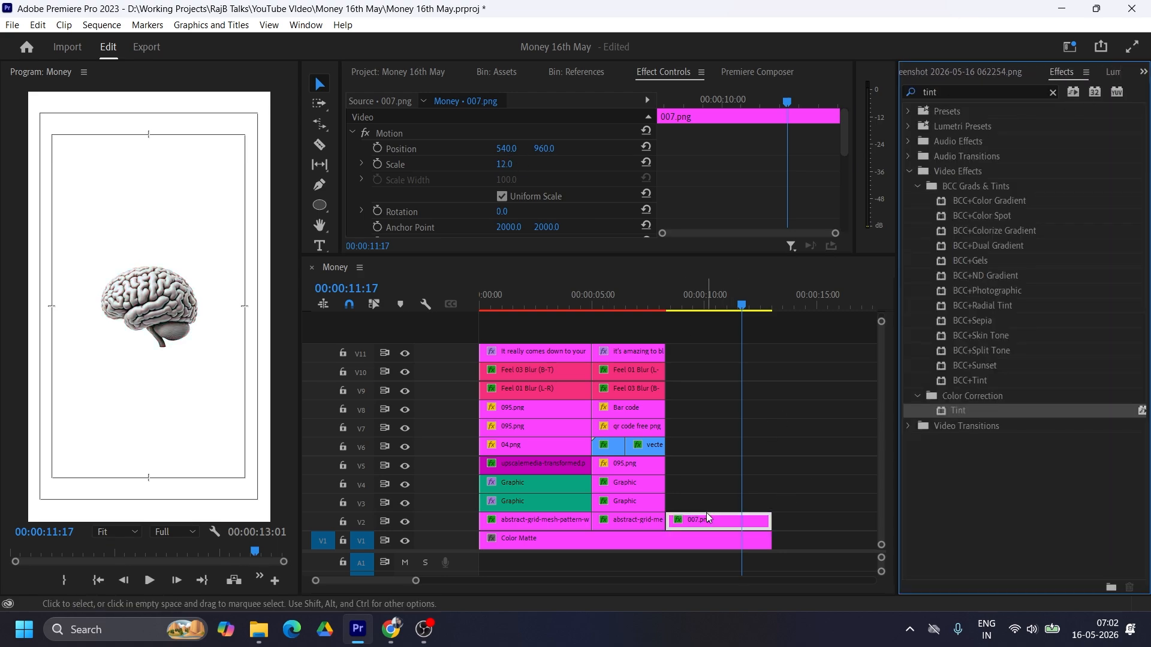
# Step: Darken the brain image's midtones by lowering its Lumetri RGB curve, and bring the reference screenshot back into view
pyautogui.click(1114, 73)
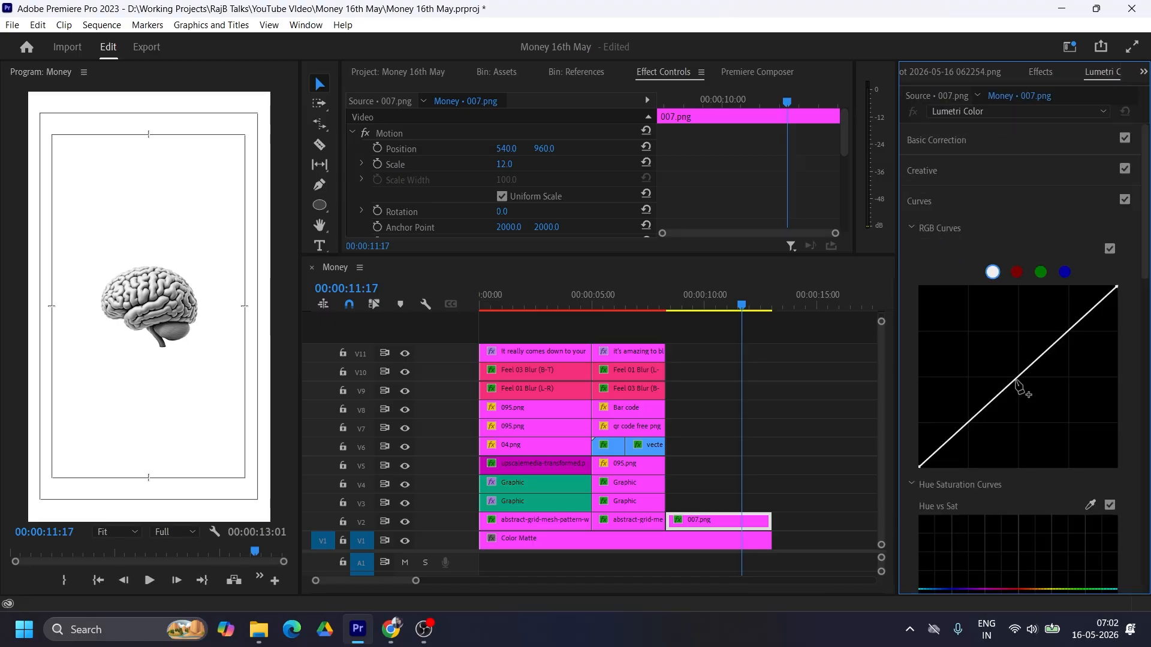
pyautogui.moveTo(1015, 385); pyautogui.dragTo(1024, 401)
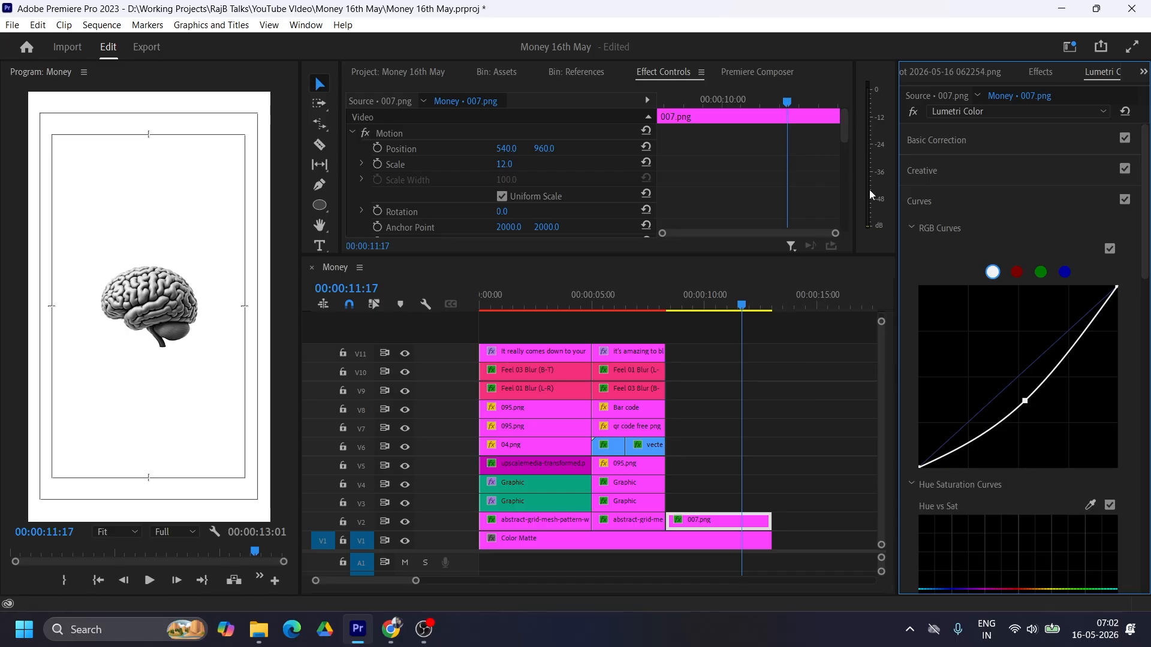
pyautogui.click(940, 72)
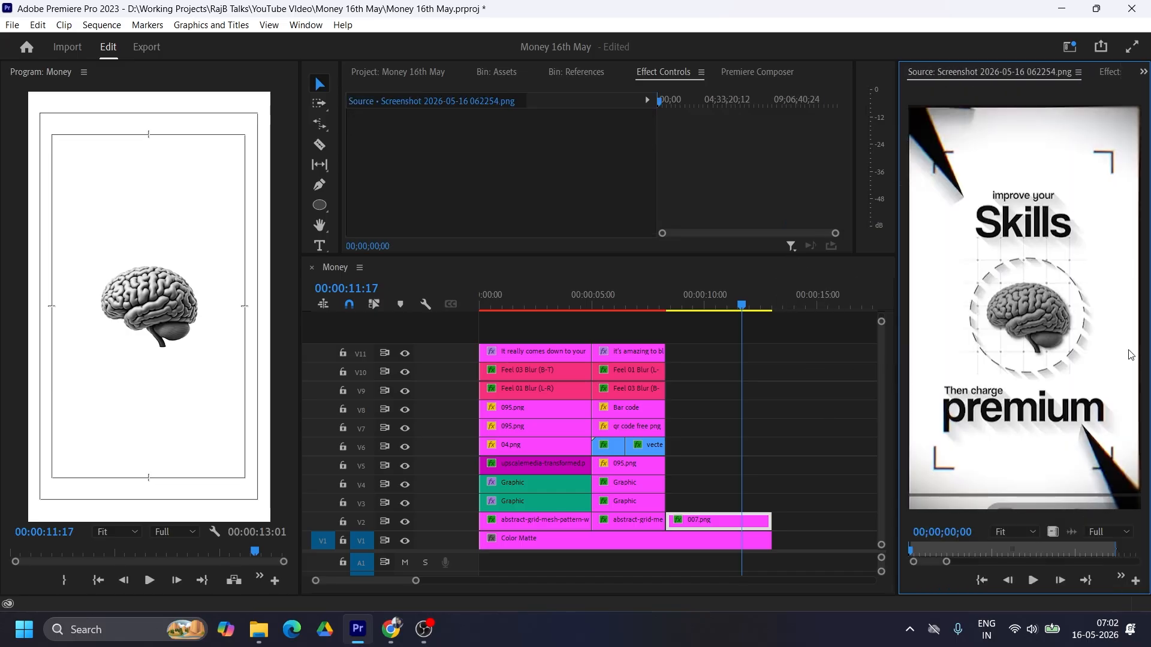
pyautogui.click(710, 520)
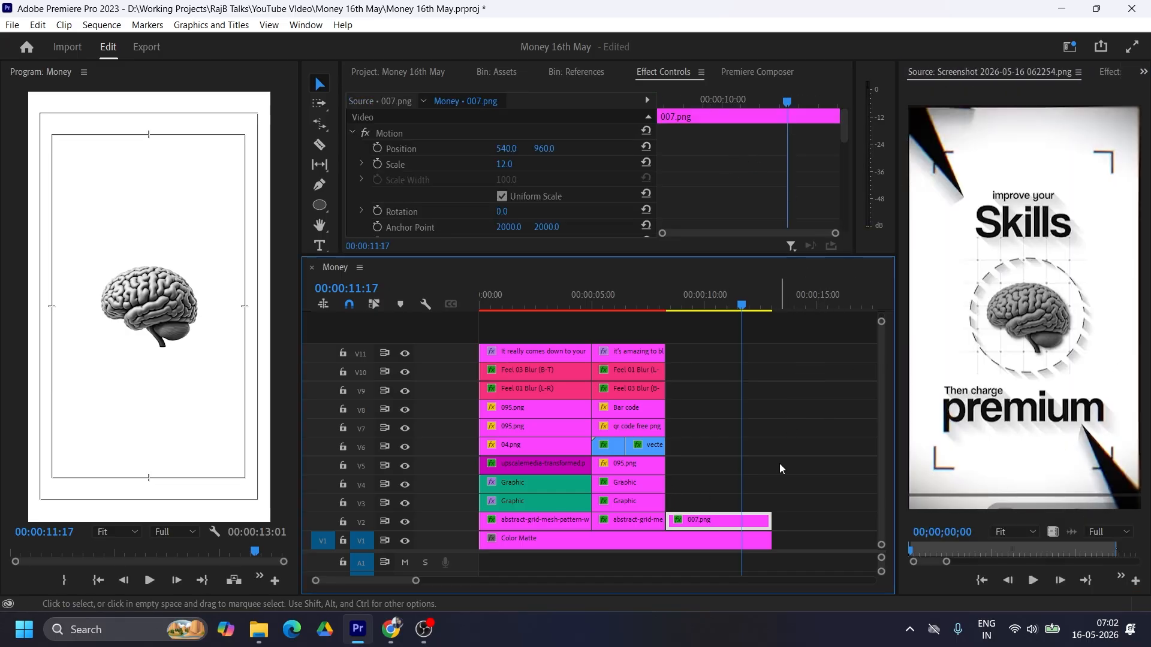
pyautogui.click(753, 181)
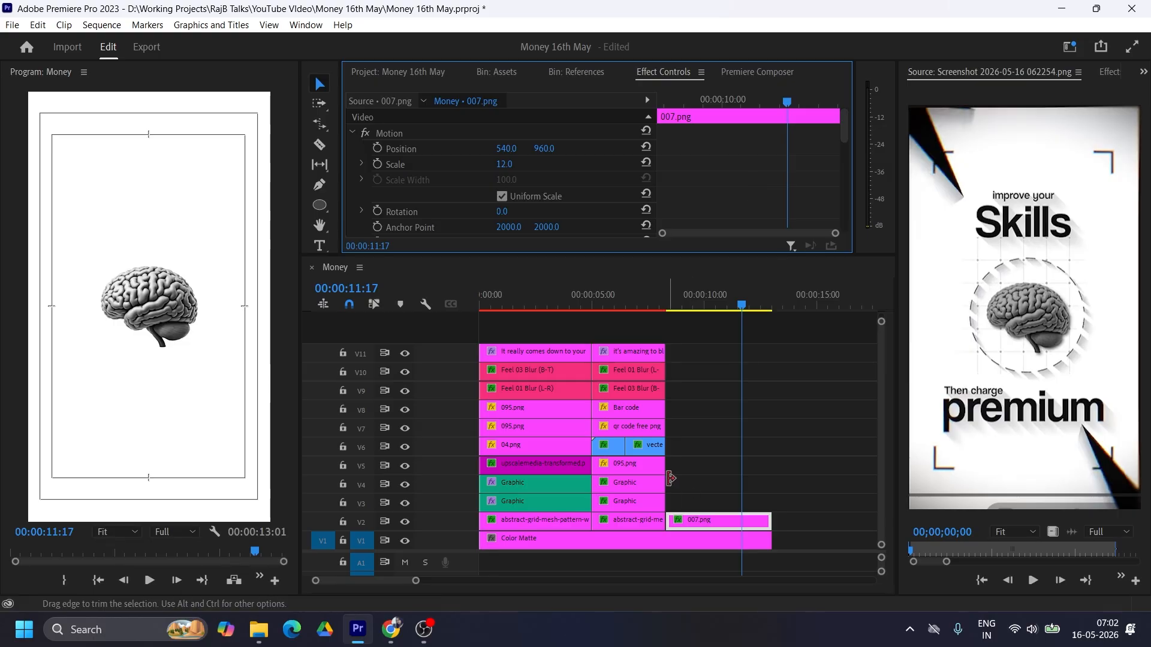
# Step: Copy the Drop Shadow effect from the second scene's Feel 03 Blur (B-T) clip and paste it onto the 007.png brain clip
pyautogui.click(643, 300)
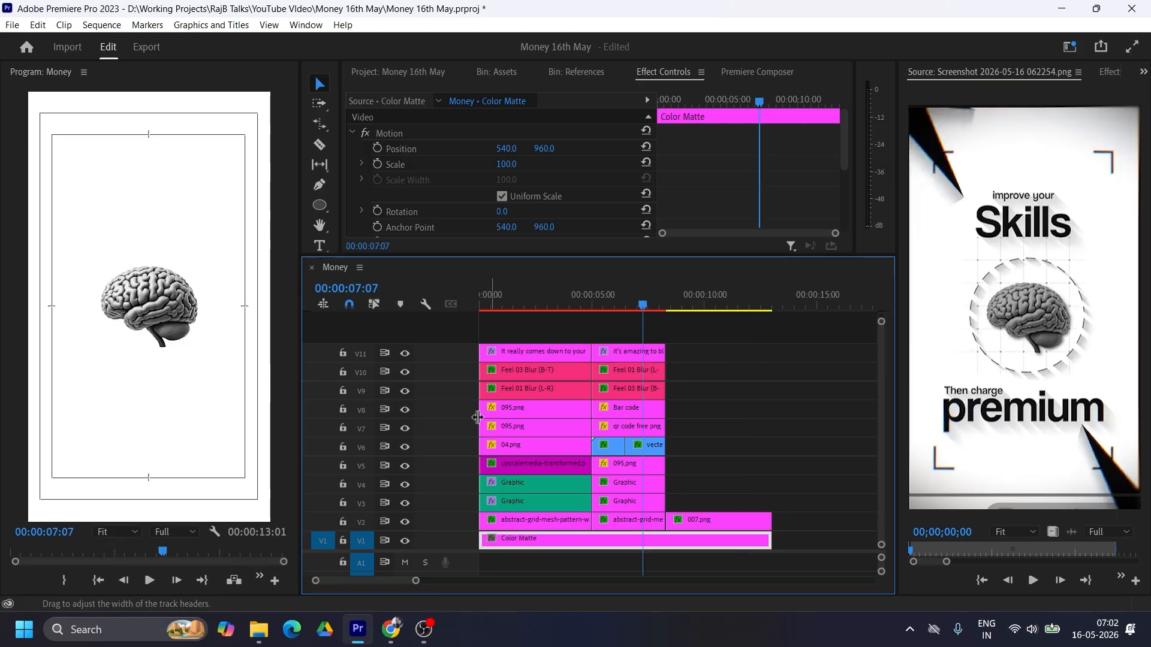
pyautogui.click(632, 392)
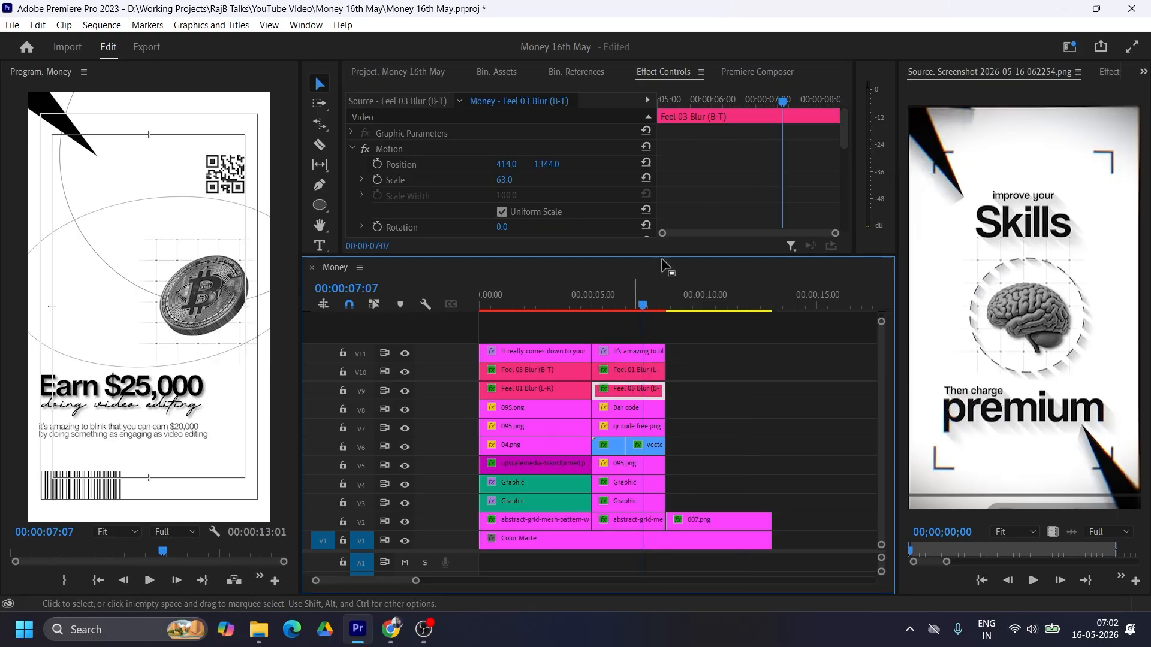
pyautogui.scroll(-5, 723, 210)
pyautogui.scroll(1, 722, 210)
pyautogui.click(420, 146)
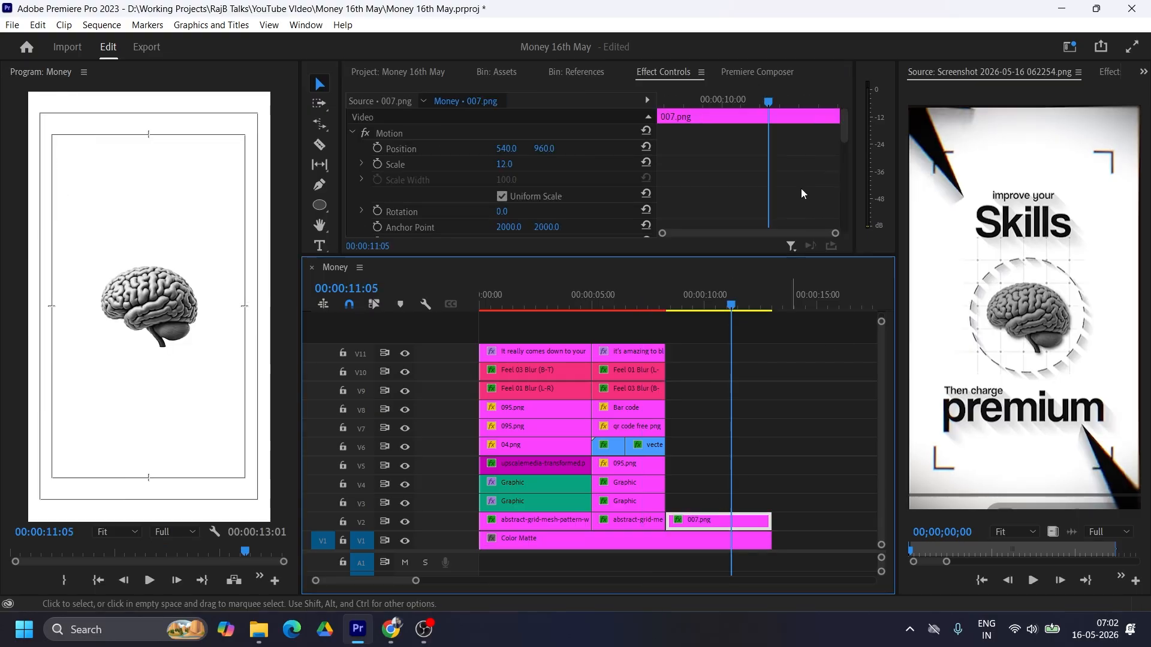
pyautogui.click(764, 172)
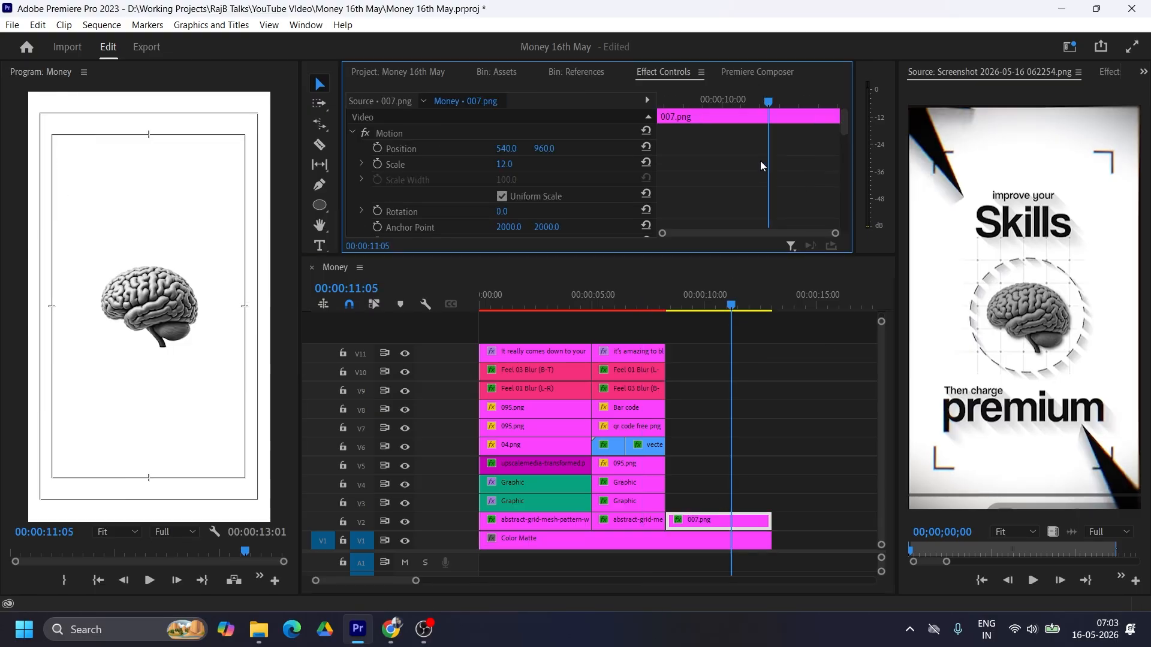
# Step: Increase the brain's drop shadow distance to 231 and its softness to about 486
pyautogui.scroll(-10, 714, 187)
pyautogui.scroll(-1, 716, 186)
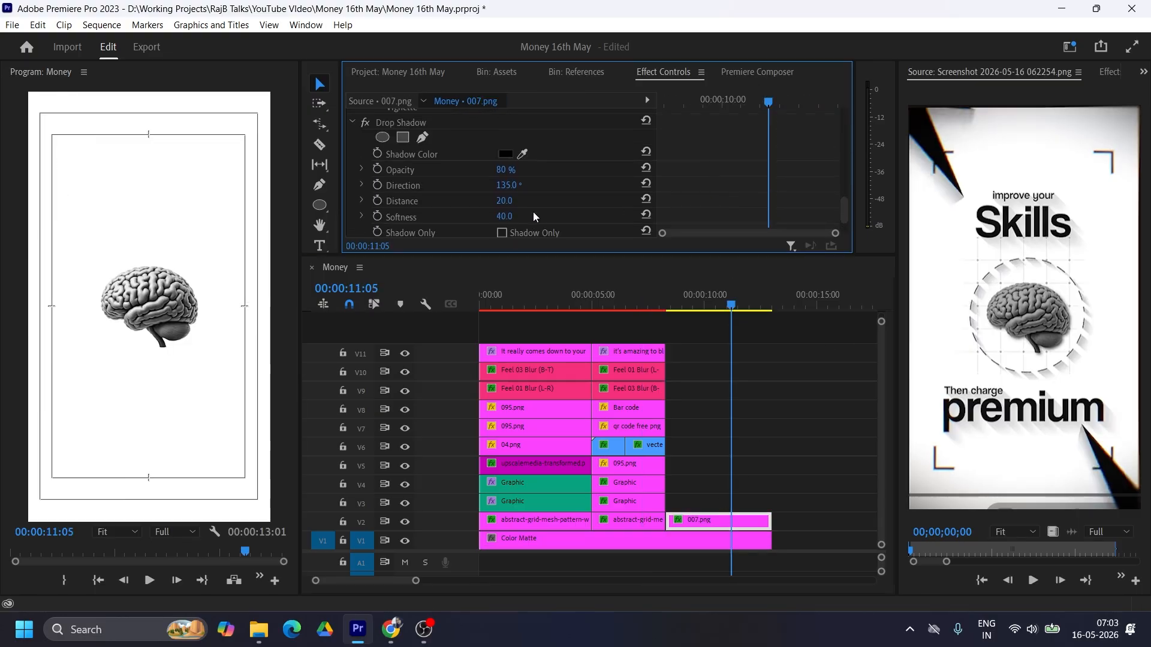
pyautogui.moveTo(510, 205); pyautogui.dragTo(749, 217)
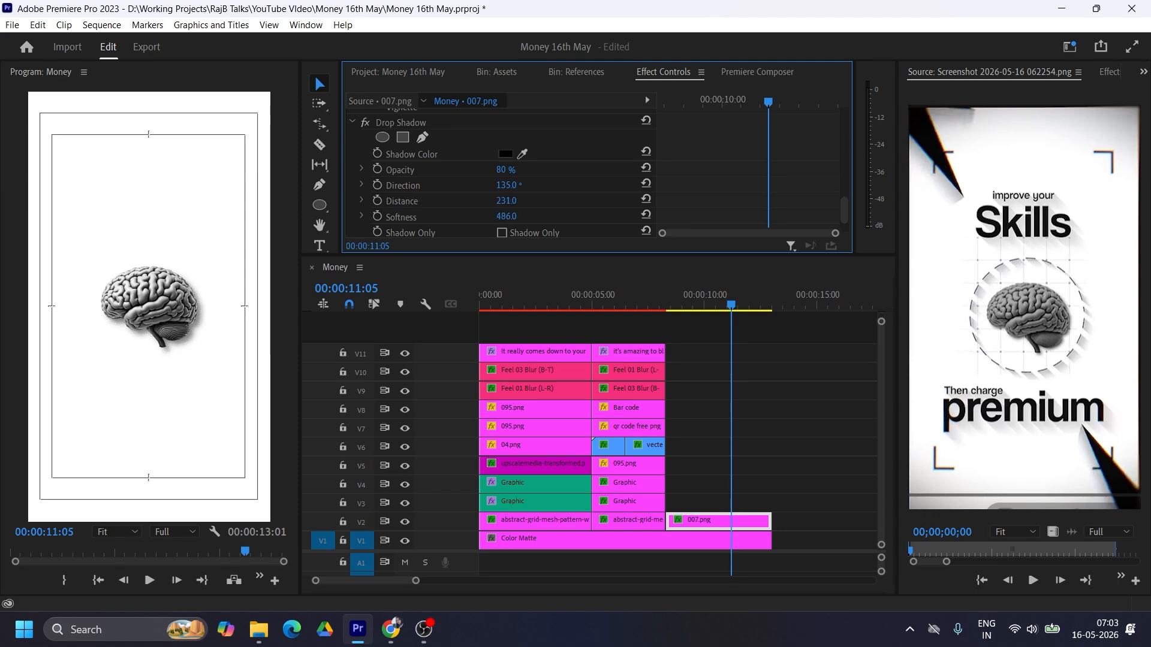
pyautogui.moveTo(883, 217); pyautogui.dragTo(903, 217)
pyautogui.scroll(10, 639, 206)
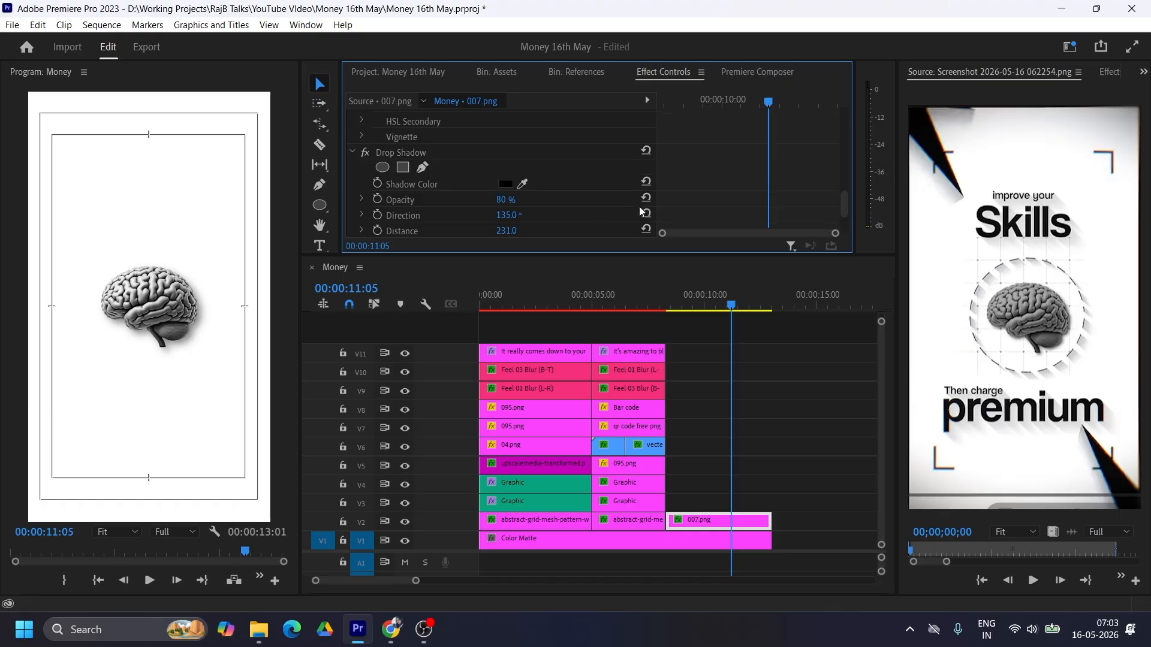
# Step: Add pngegg.png from the Assets bin on V3, trim it to the brain clip's end, and scale both images so the dashed circle surrounds the brain
pyautogui.click(496, 73)
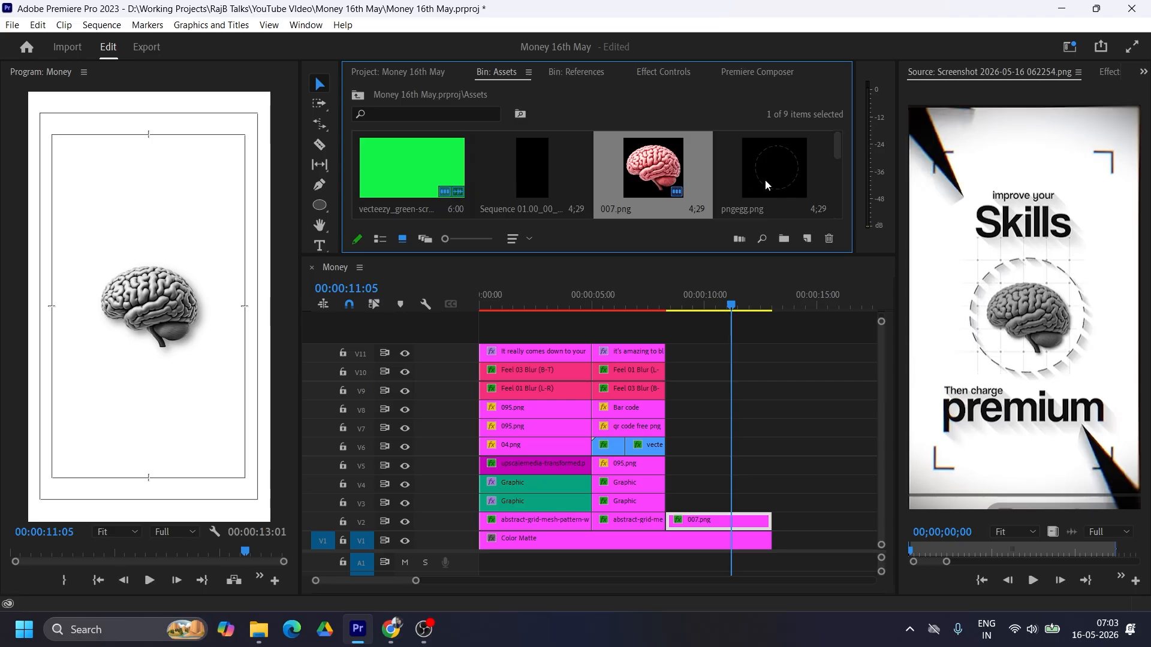
pyautogui.moveTo(765, 178); pyautogui.dragTo(680, 506)
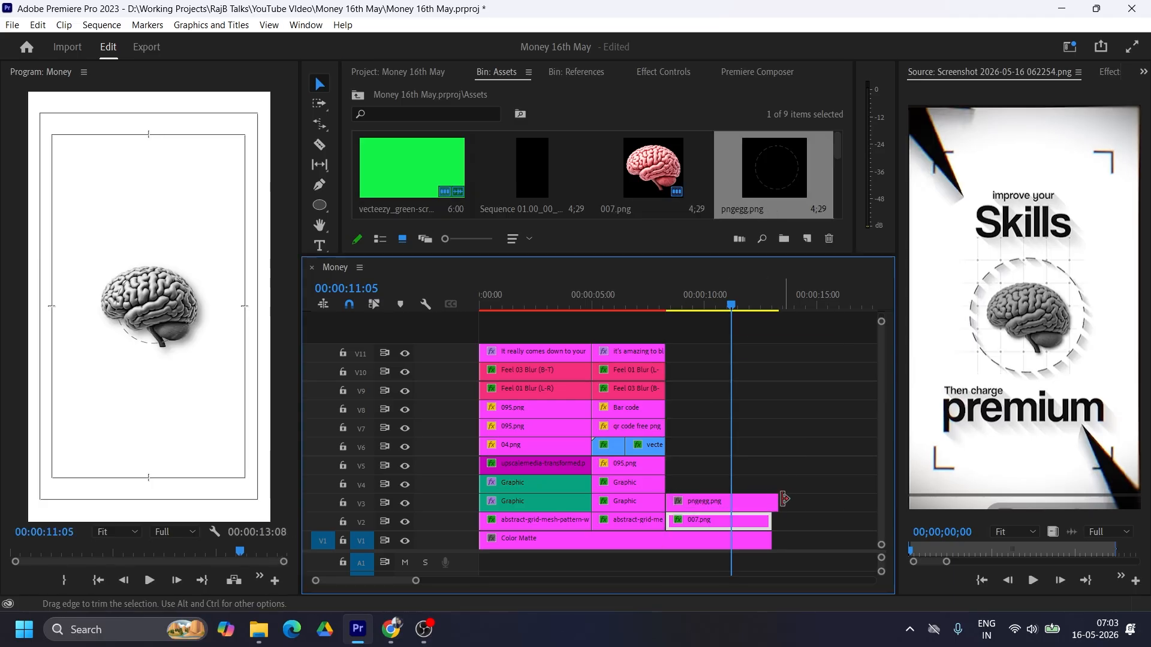
pyautogui.moveTo(506, 164); pyautogui.dragTo(505, 165)
pyautogui.click(712, 523)
pyautogui.click(712, 504)
# Step: Move the brain and dashed circle clips up one track each and copy the first scene's grid clip onto V2 beneath them
pyautogui.moveTo(743, 474); pyautogui.dragTo(708, 523)
pyautogui.moveTo(707, 504); pyautogui.dragTo(707, 486)
pyautogui.click(540, 525)
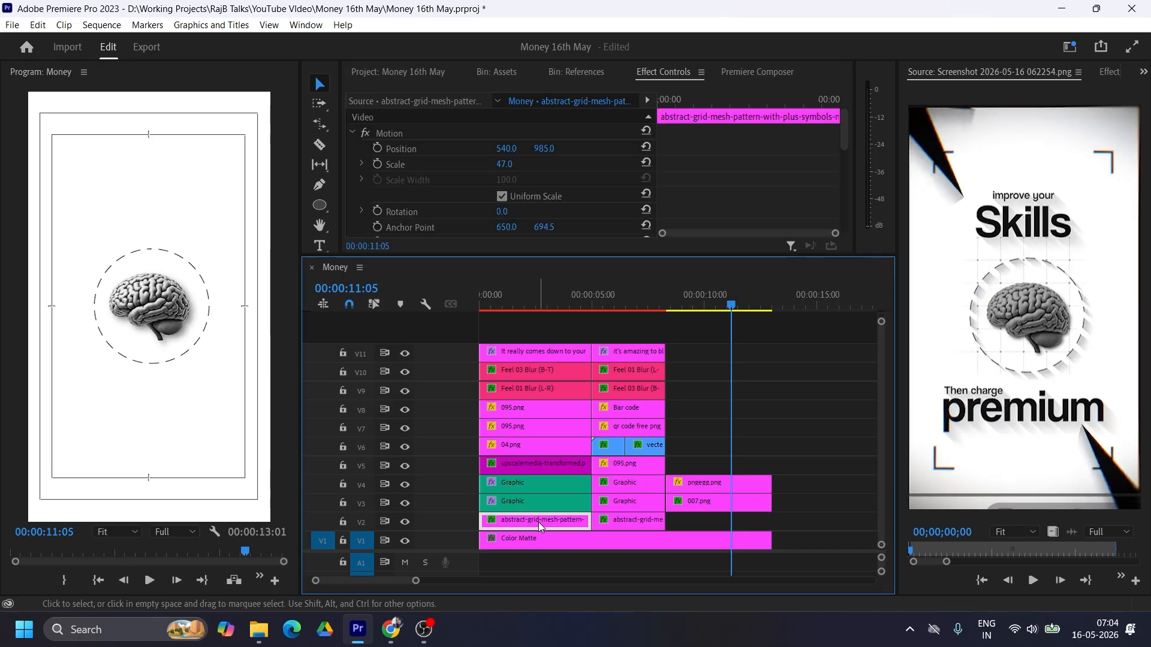
pyautogui.moveTo(538, 523); pyautogui.dragTo(748, 526)
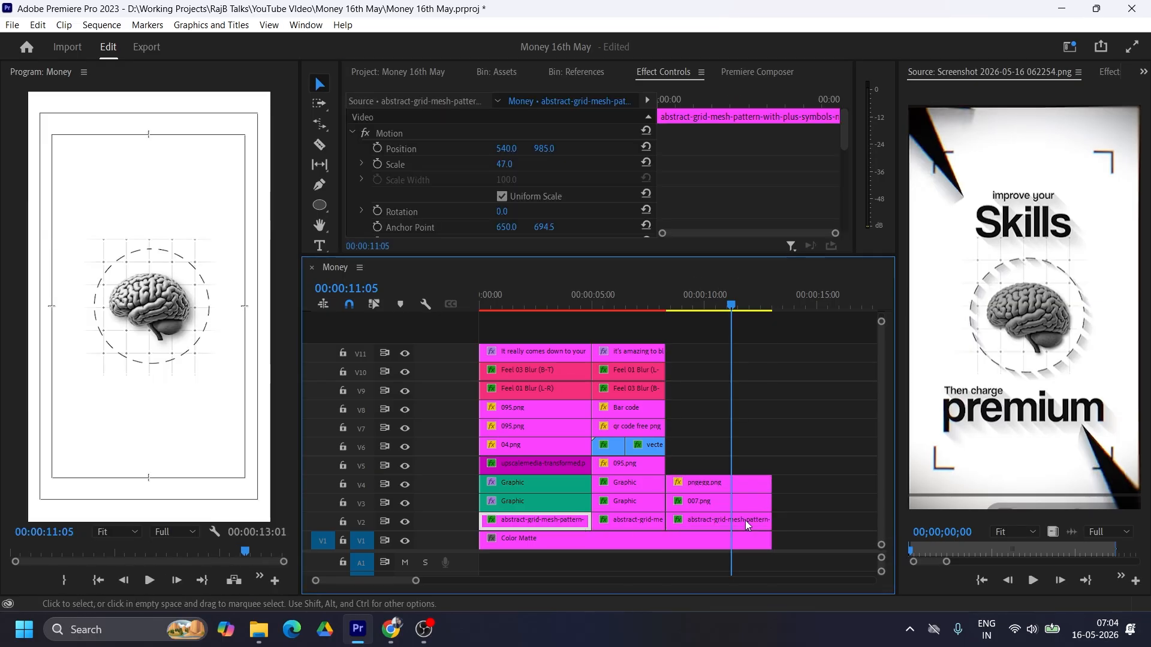
# Step: Try the pasted Drop Shadow on the dashed circle with distance 6 and softness 10
pyautogui.click(765, 485)
pyautogui.scroll(-5, 525, 174)
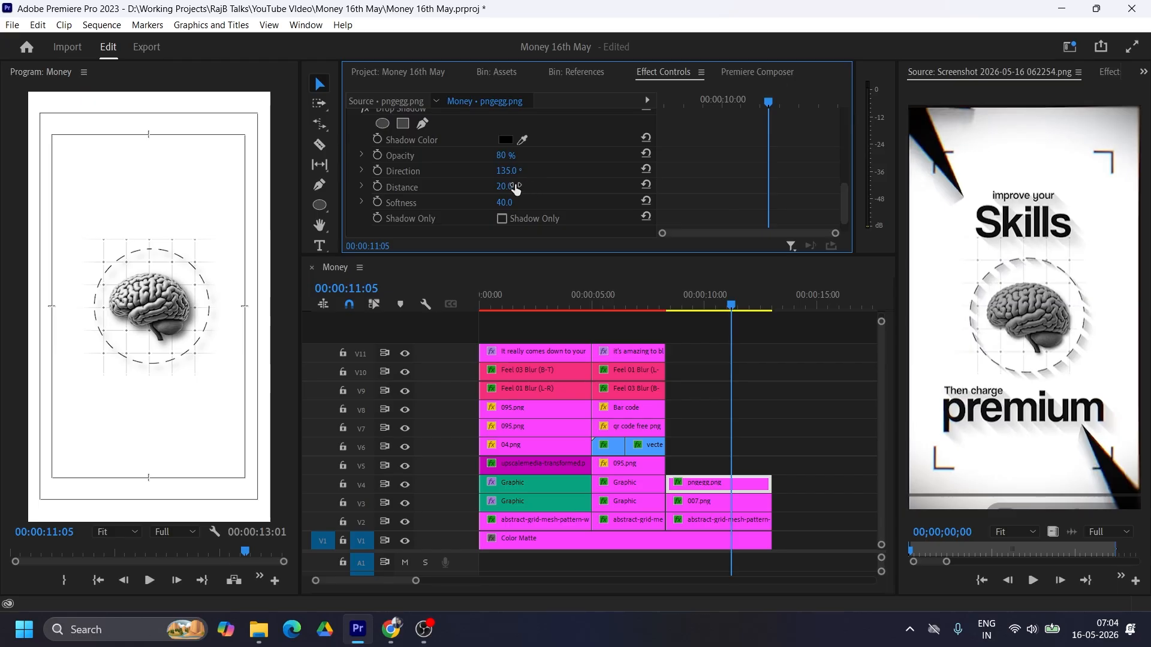
pyautogui.moveTo(516, 187); pyautogui.dragTo(498, 187)
pyautogui.click(507, 202)
pyautogui.write('10')
pyautogui.press('Return')
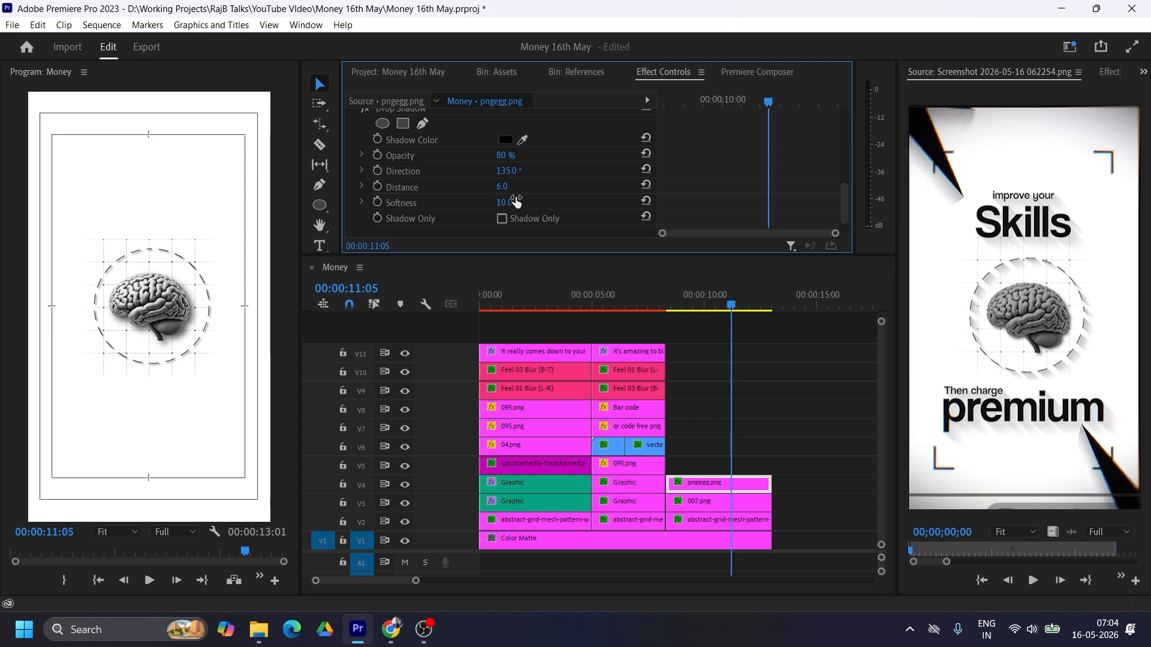
# Step: Refine the dashed circle's drop shadow, trying softness 5 and distance 5 before settling on softness 8 and distance 3
pyautogui.click(510, 205)
pyautogui.write('5')
pyautogui.press('Return')
pyautogui.click(507, 203)
pyautogui.write('8')
pyautogui.press('Return')
pyautogui.click(507, 186)
pyautogui.write('5')
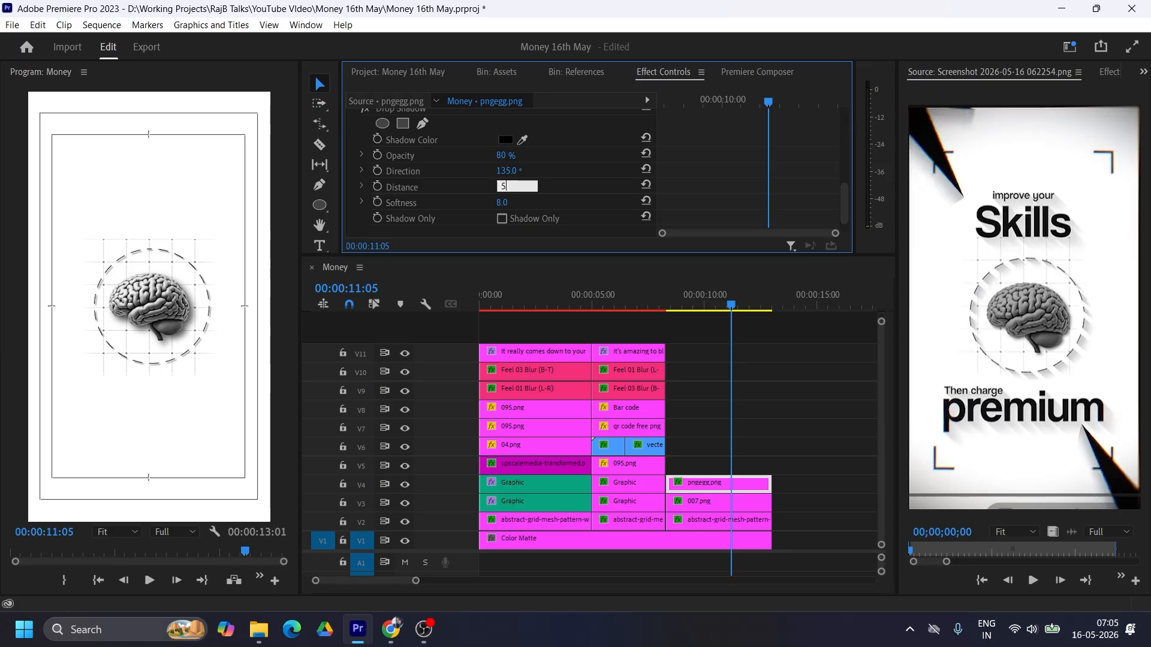
pyautogui.press('Return')
pyautogui.click(517, 188)
pyautogui.write('3')
pyautogui.press('Return')
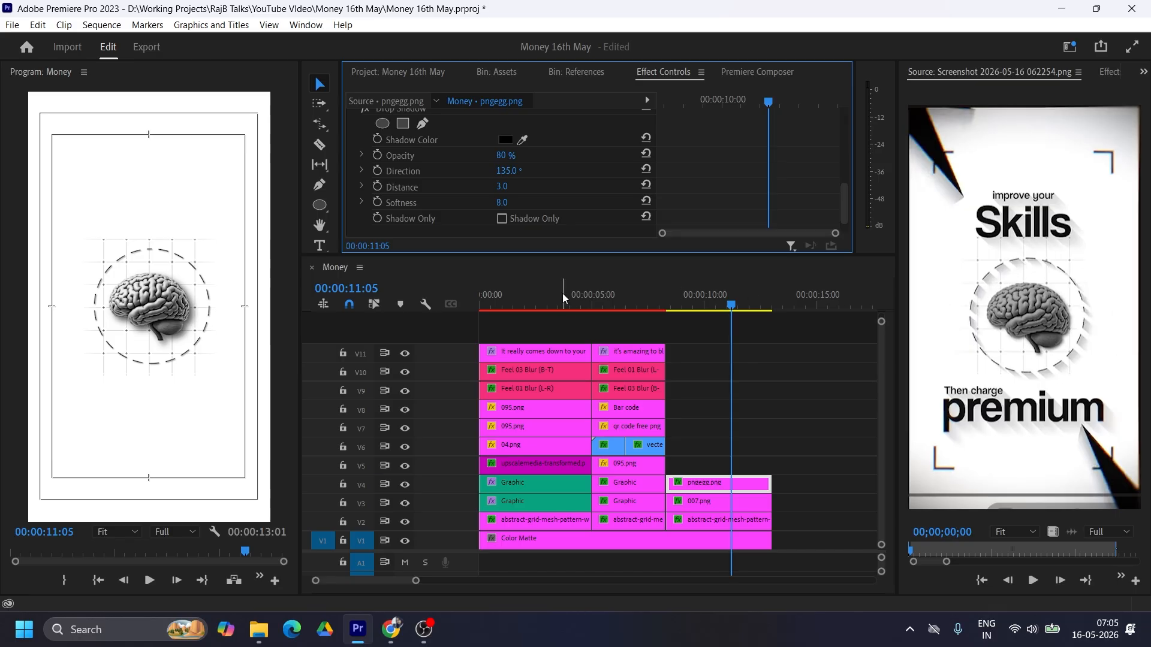
# Step: Remove the Drop Shadow effect from the dashed circle clip
pyautogui.scroll(2, 760, 185)
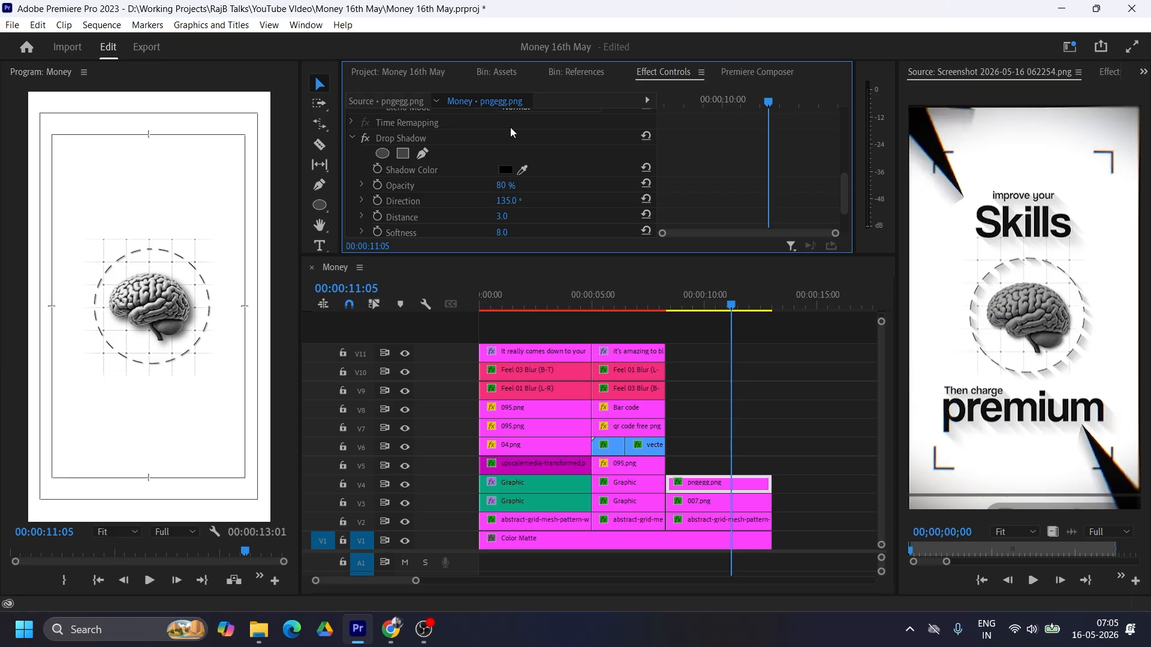
pyautogui.click(422, 141)
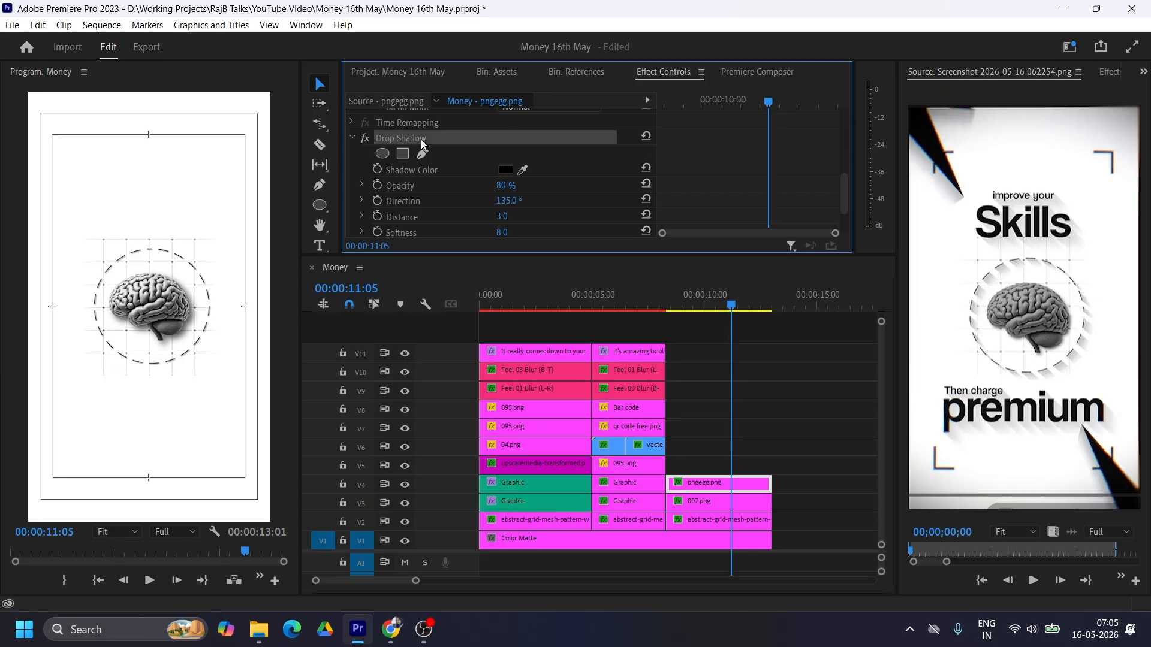
pyautogui.press('Delete')
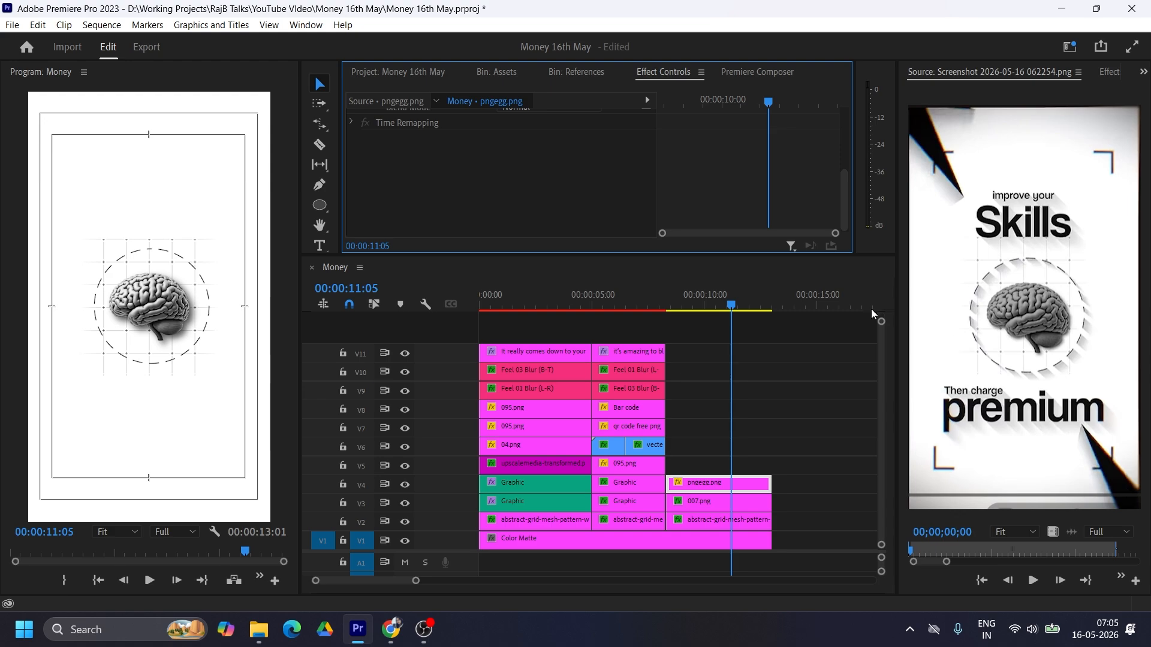
# Step: Add the corner-frame Sequence 01 image to V5 above the dashed circle and trim it to the third scene's end
pyautogui.click(567, 71)
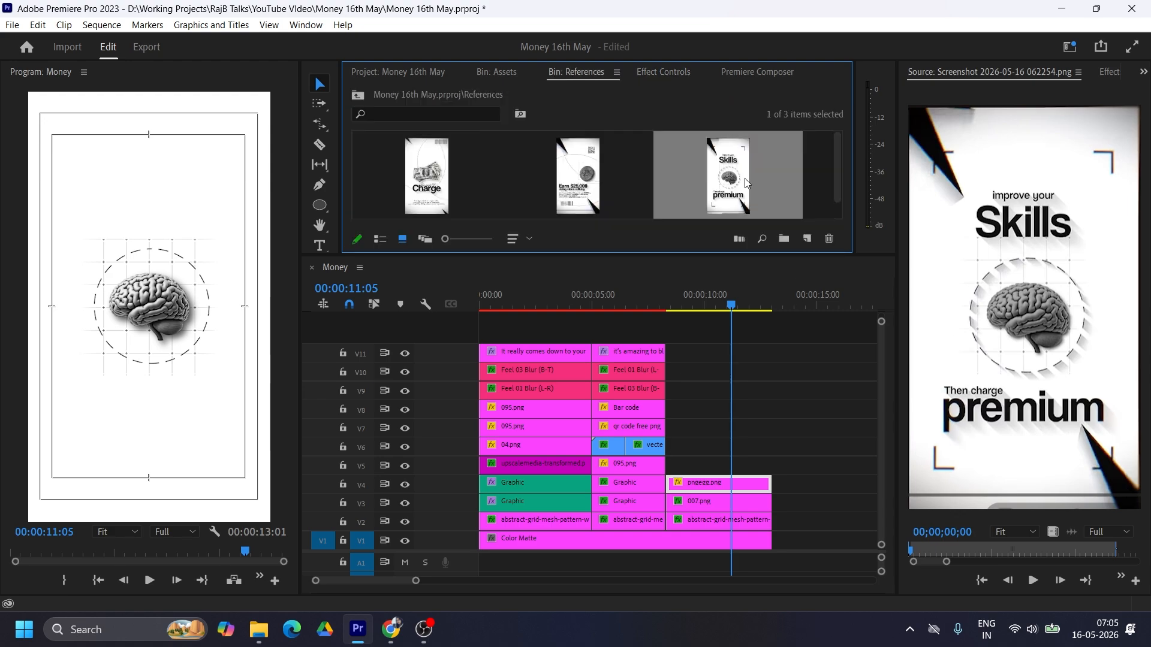
pyautogui.click(483, 72)
pyautogui.moveTo(532, 174); pyautogui.dragTo(689, 465)
pyautogui.moveTo(790, 461); pyautogui.dragTo(772, 463)
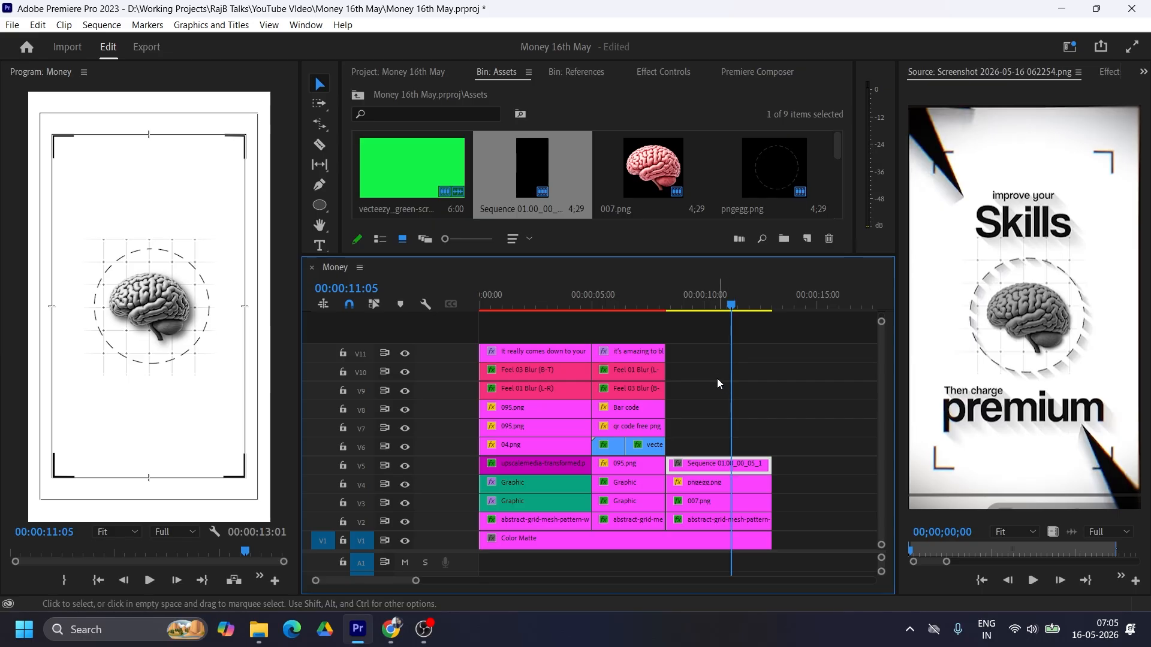
# Step: Copy the second scene's "doing video editing" title onto V6 of the third scene and change its text to "Improve your"
pyautogui.click(632, 372)
pyautogui.moveTo(628, 367); pyautogui.dragTo(741, 449)
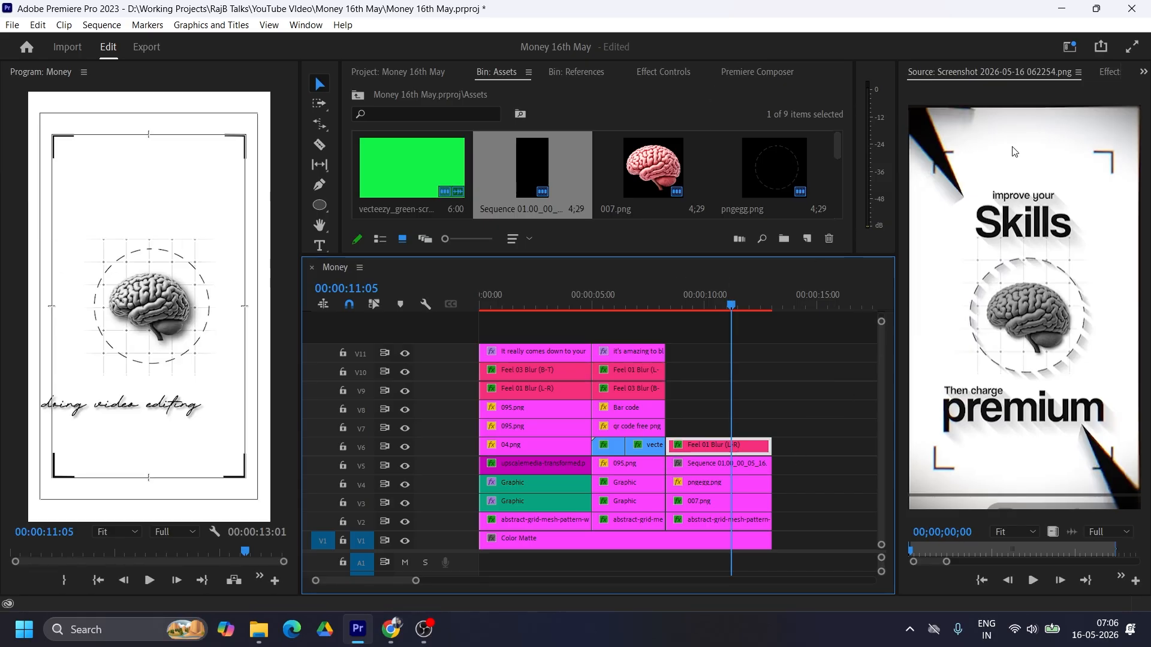
pyautogui.click(1142, 73)
pyautogui.click(1002, 160)
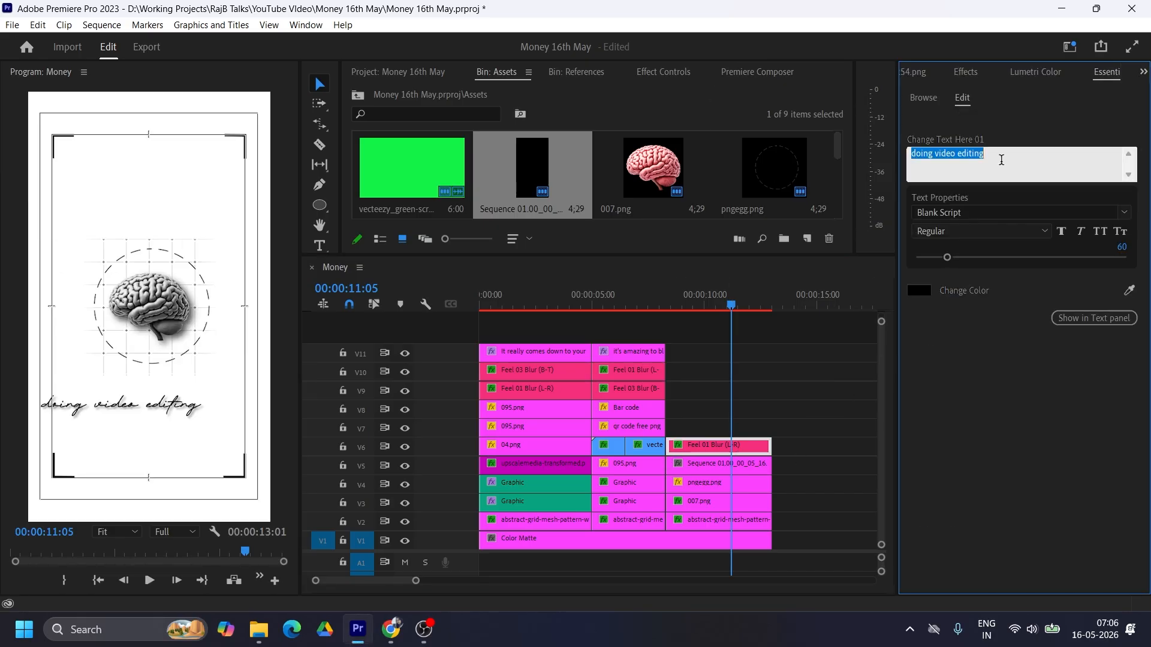
pyautogui.write('Improve your')
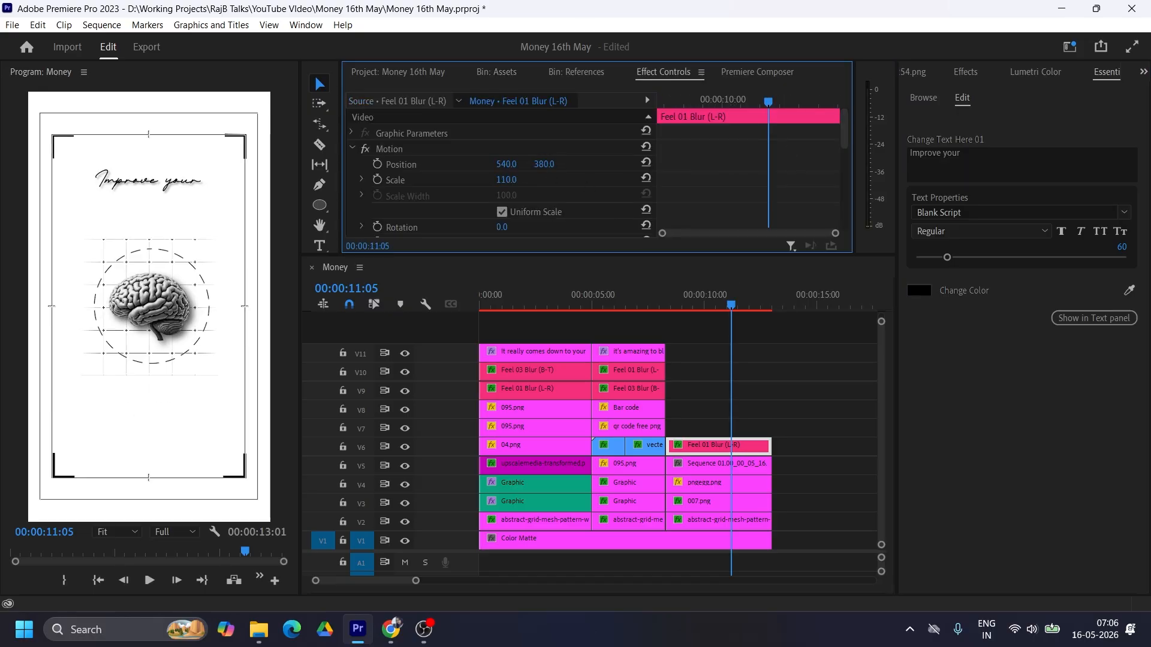
# Step: Place the "Improve your" title above the brain at position 540, 440 with scale 100 and font size 50
pyautogui.moveTo(544, 164); pyautogui.dragTo(580, 164)
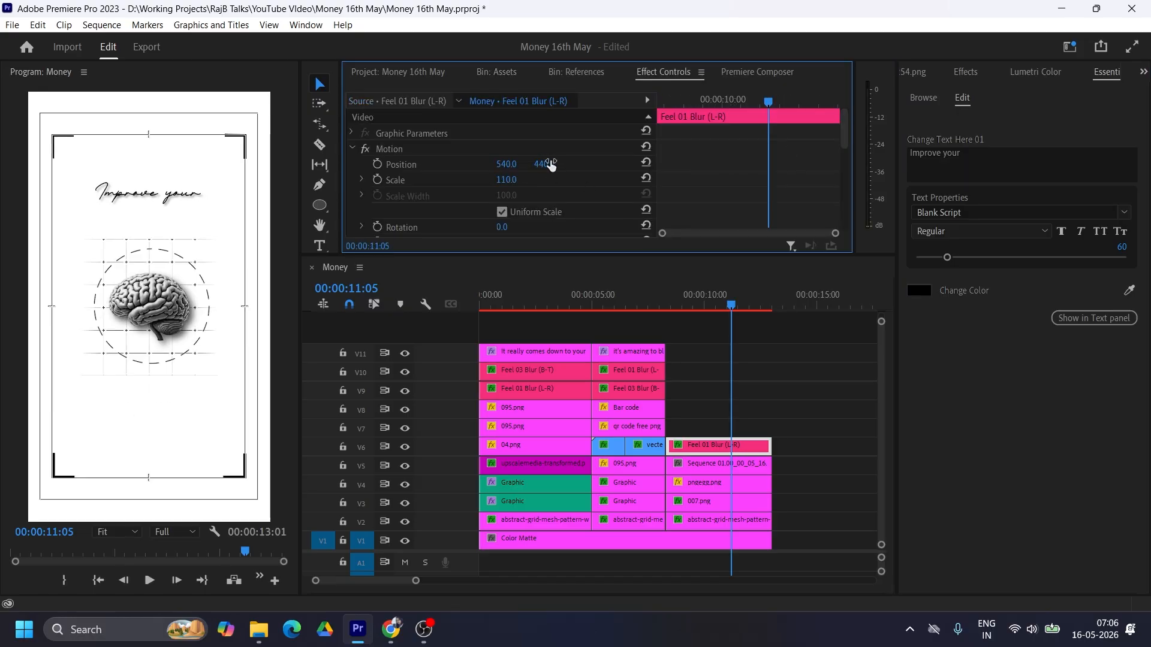
pyautogui.click(505, 180)
pyautogui.write('100')
pyautogui.press('Return')
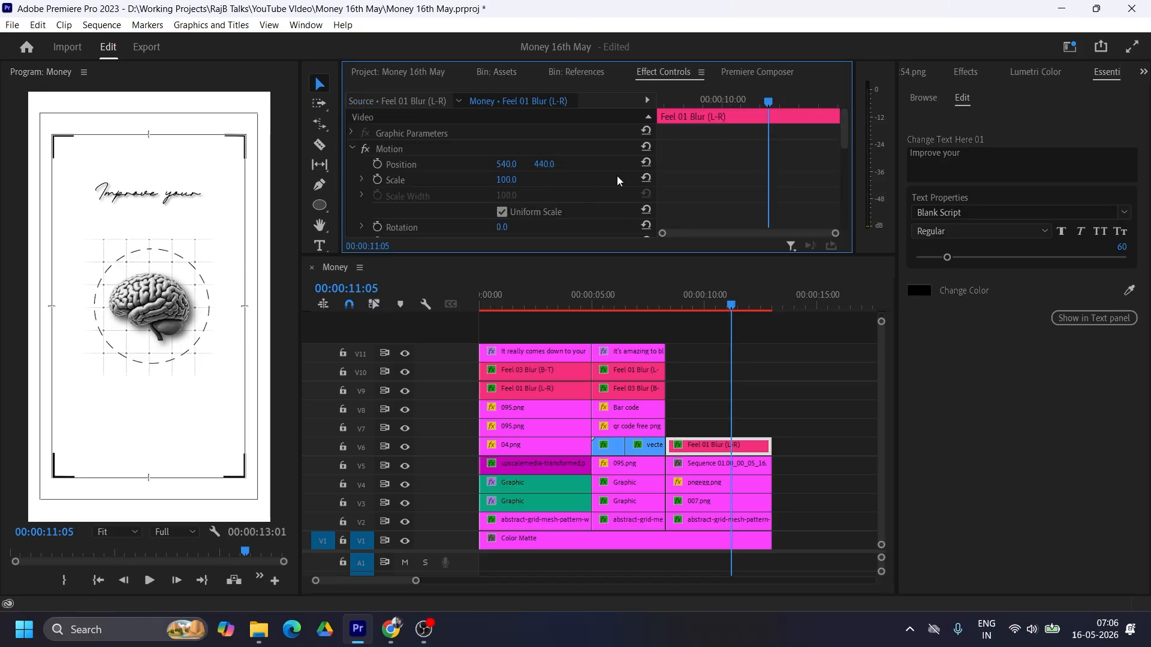
pyautogui.click(1115, 245)
pyautogui.write('50')
pyautogui.press('Return')
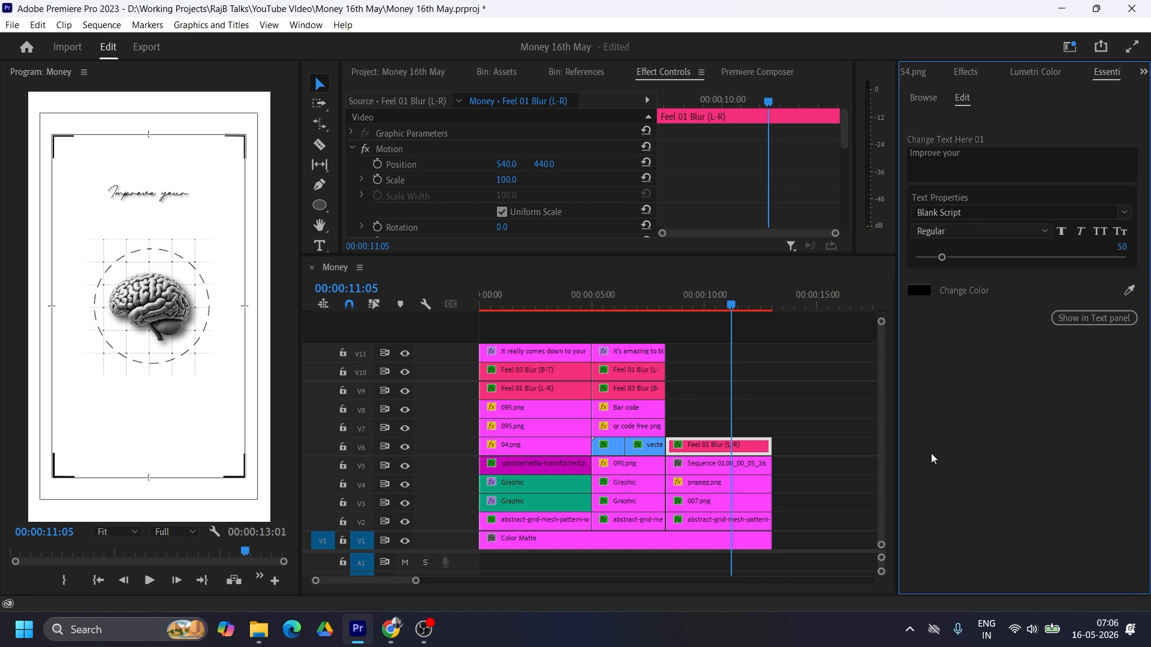
# Step: Copy the "Earn $25,000" title onto V7 of the third scene and change its text to "Skills"
pyautogui.click(636, 373)
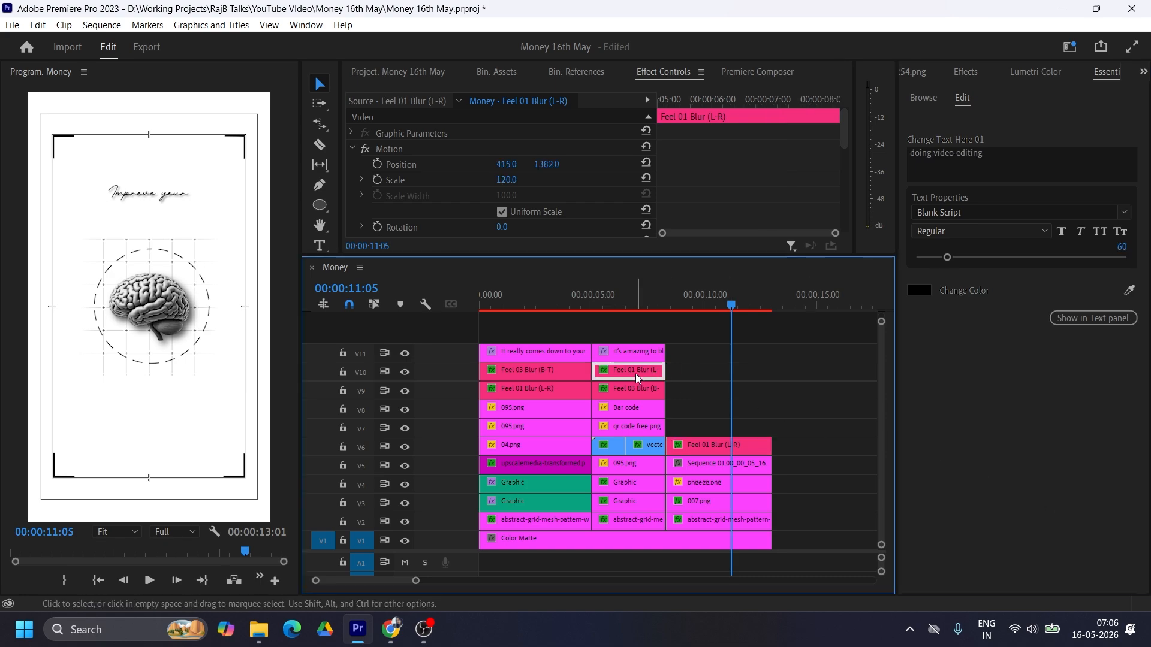
pyautogui.click(628, 386)
pyautogui.moveTo(628, 387); pyautogui.dragTo(772, 427)
pyautogui.click(914, 72)
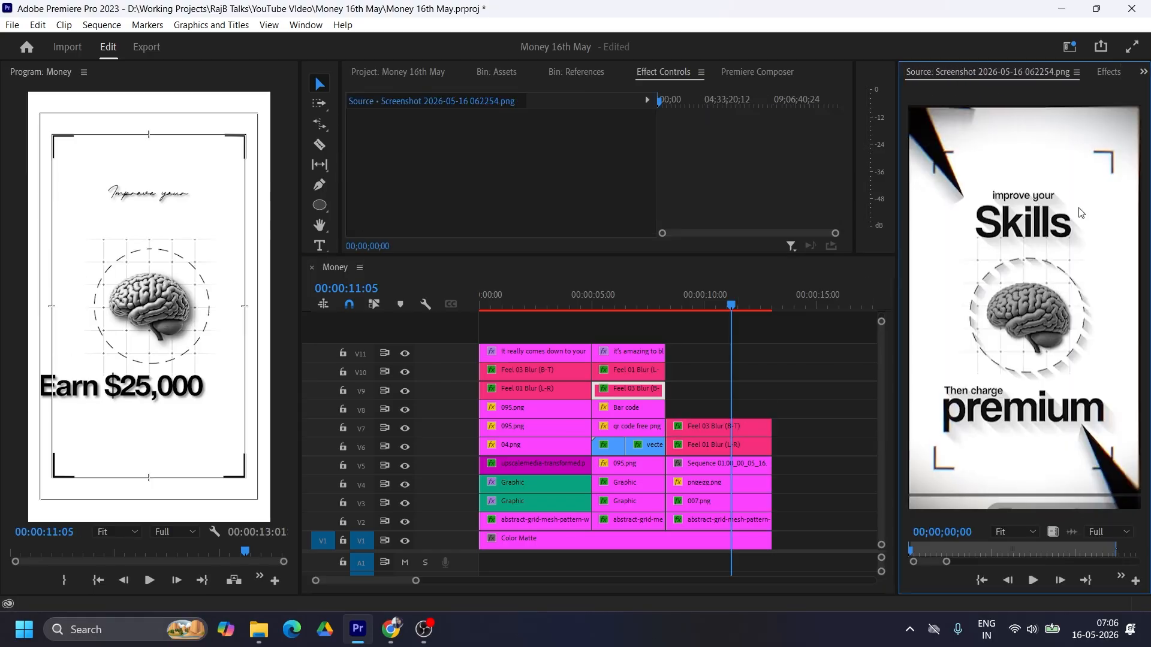
pyautogui.click(717, 426)
pyautogui.click(1144, 72)
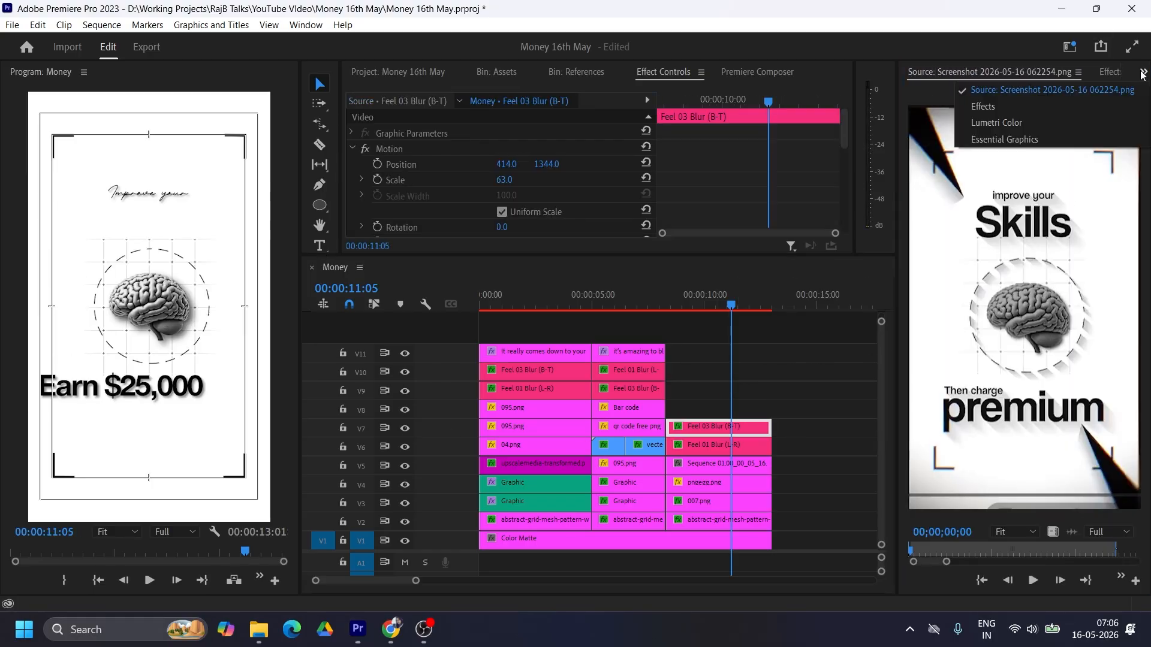
pyautogui.click(1004, 139)
pyautogui.click(959, 160)
pyautogui.hotkey('ctrl', 'a')
pyautogui.write('Skills')
pyautogui.click(1131, 258)
# Step: Centre the "Skills" title beneath "Improve your" at position 540, 604 and set its scale to 90
pyautogui.click(714, 427)
pyautogui.moveTo(508, 180); pyautogui.dragTo(341, 165)
pyautogui.click(647, 163)
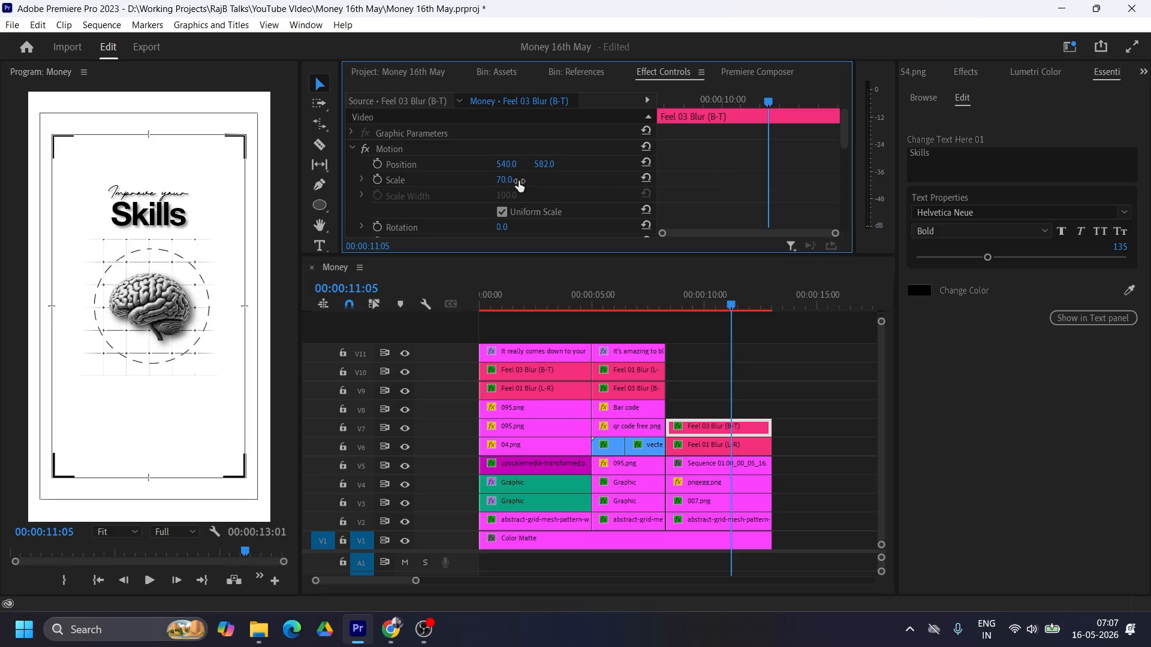
pyautogui.moveTo(518, 181)
pyautogui.mouseDown()
pyautogui.moveTo(559, 165)
pyautogui.moveTo(530, 171)
pyautogui.mouseUp()
pyautogui.click(504, 180)
pyautogui.write('100')
pyautogui.press('Return')
pyautogui.click(515, 180)
pyautogui.write('90')
pyautogui.press('Return')
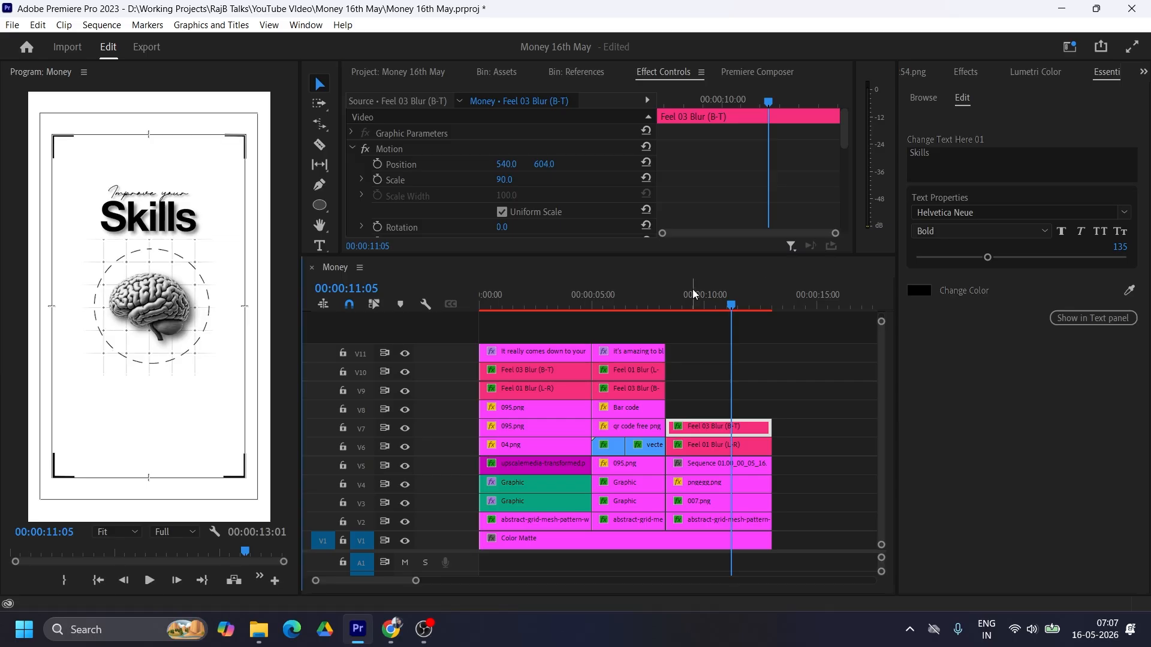
# Step: Duplicate the "Improve your" title onto V8 and move the copy below the brain to vertical position 1272
pyautogui.click(690, 297)
pyautogui.click(1036, 72)
pyautogui.click(1102, 73)
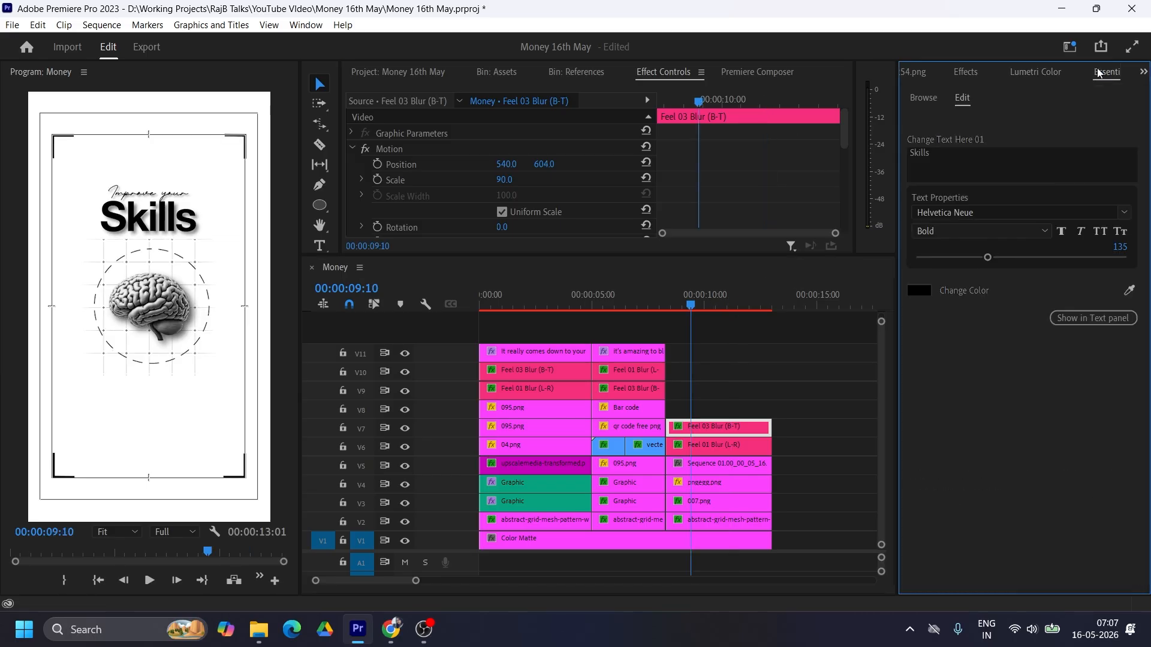
pyautogui.click(993, 73)
pyautogui.click(921, 73)
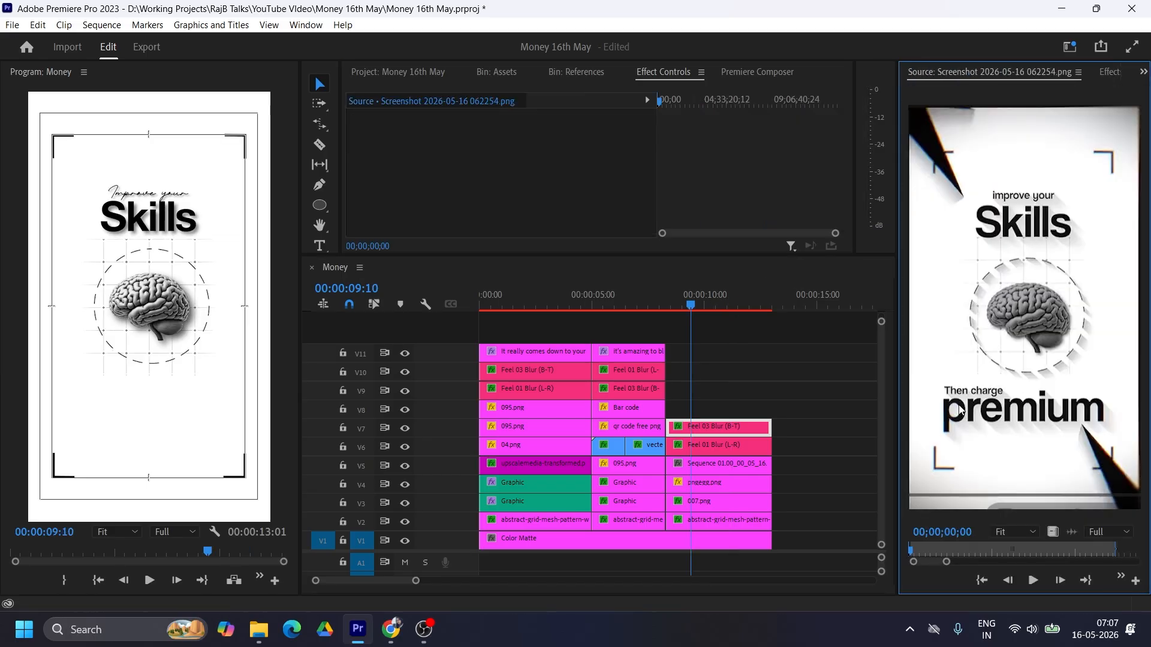
pyautogui.click(704, 445)
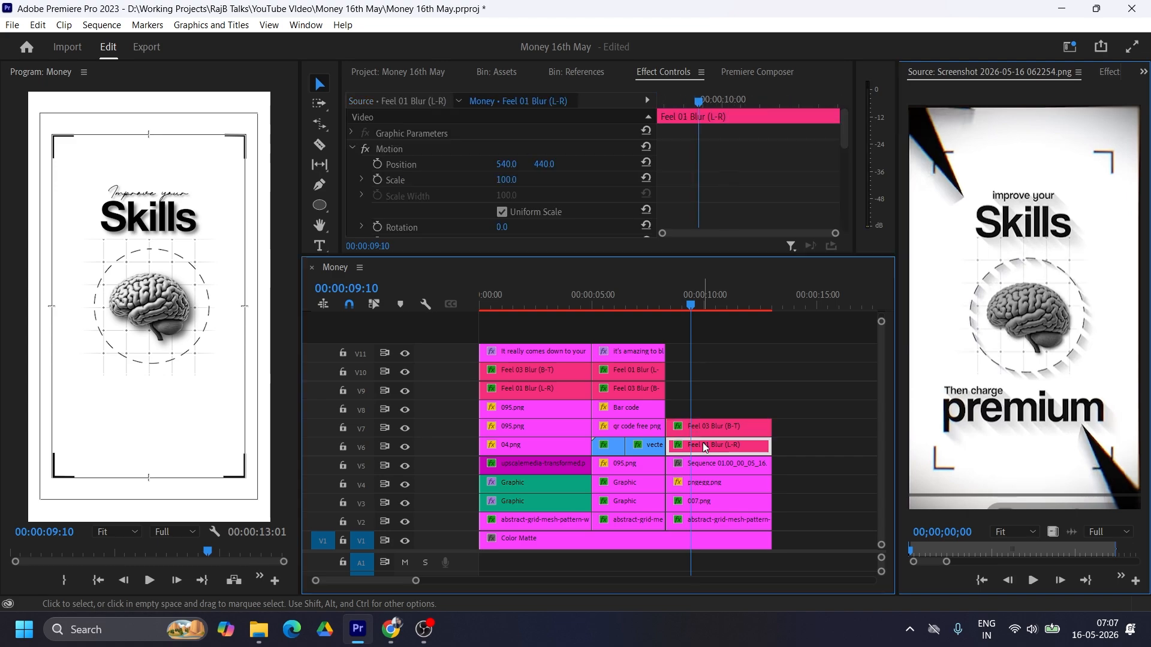
pyautogui.moveTo(702, 443); pyautogui.dragTo(707, 412)
pyautogui.moveTo(544, 163); pyautogui.dragTo(654, 163)
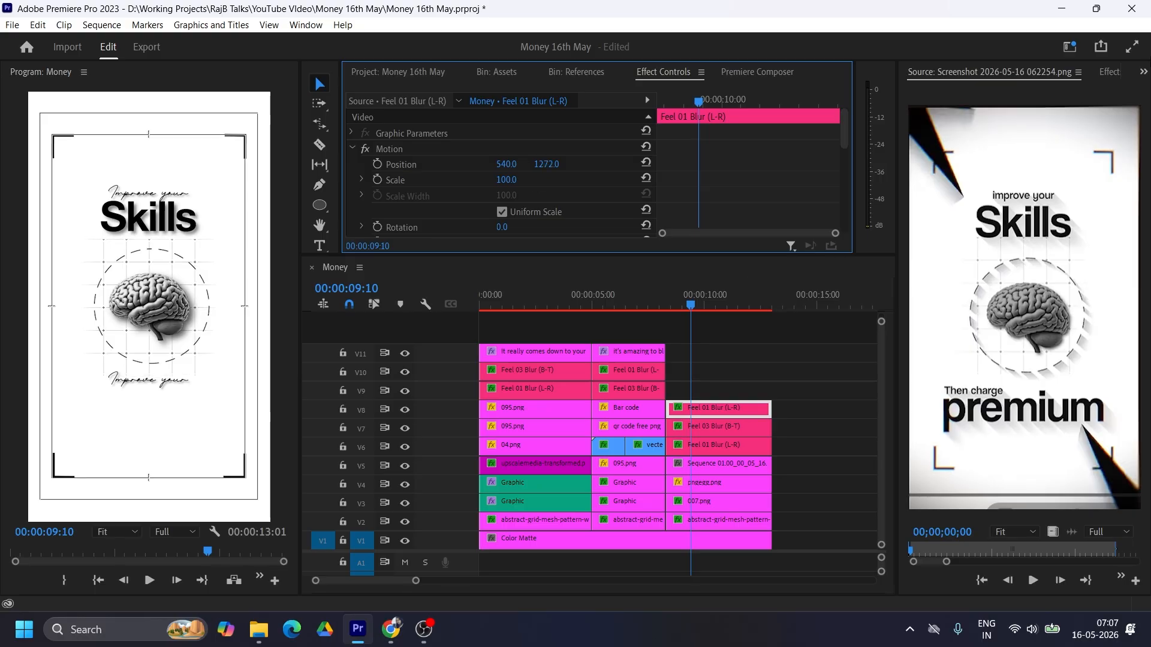
# Step: Change the duplicated script title's text to "Then change to"
pyautogui.click(1144, 72)
pyautogui.click(1062, 135)
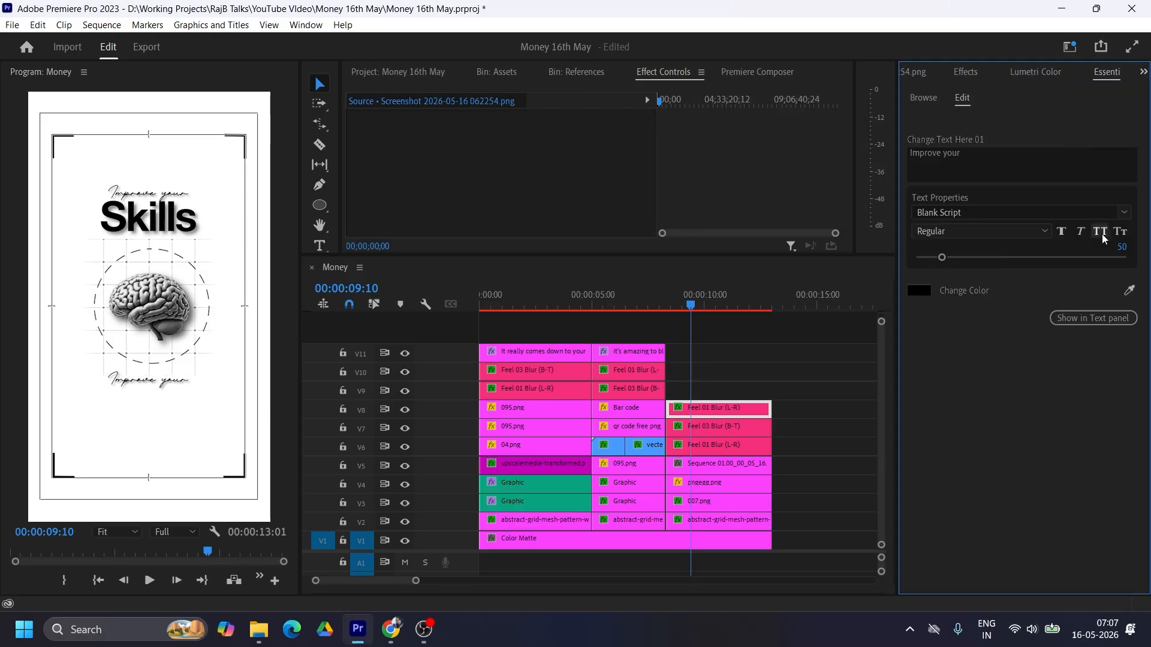
pyautogui.click(982, 156)
pyautogui.write('T')
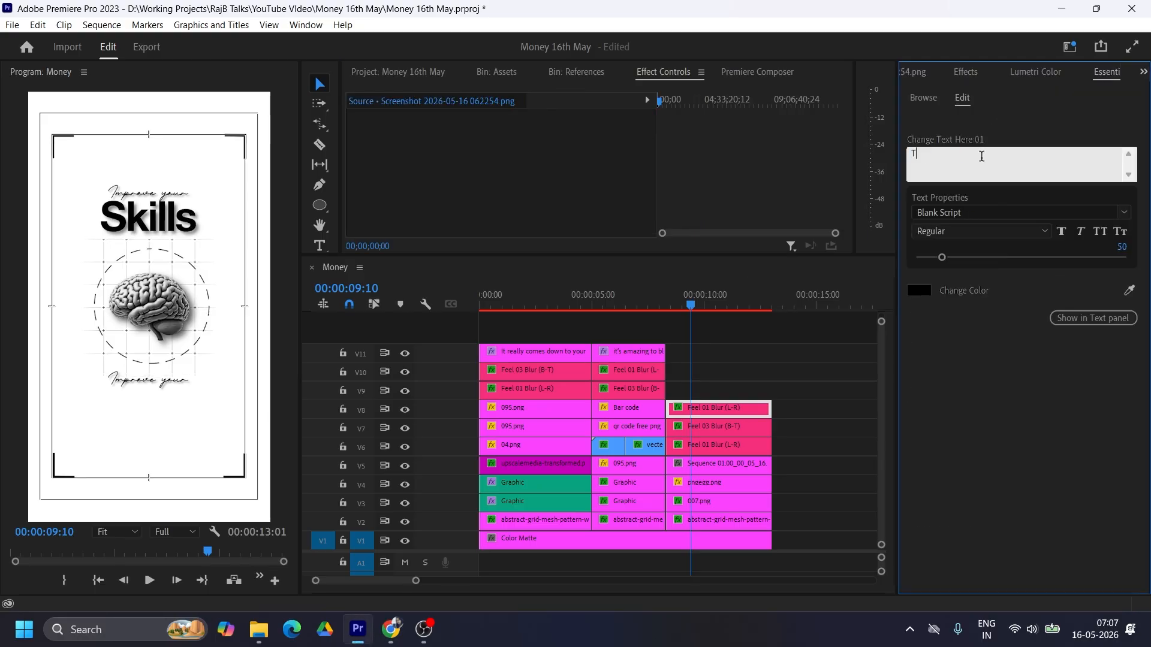
pyautogui.write('hen change fo')
# Step: Duplicate the "Skills" title onto V9, change its text to "premium" and lower it to vertical position 1397
pyautogui.click(709, 428)
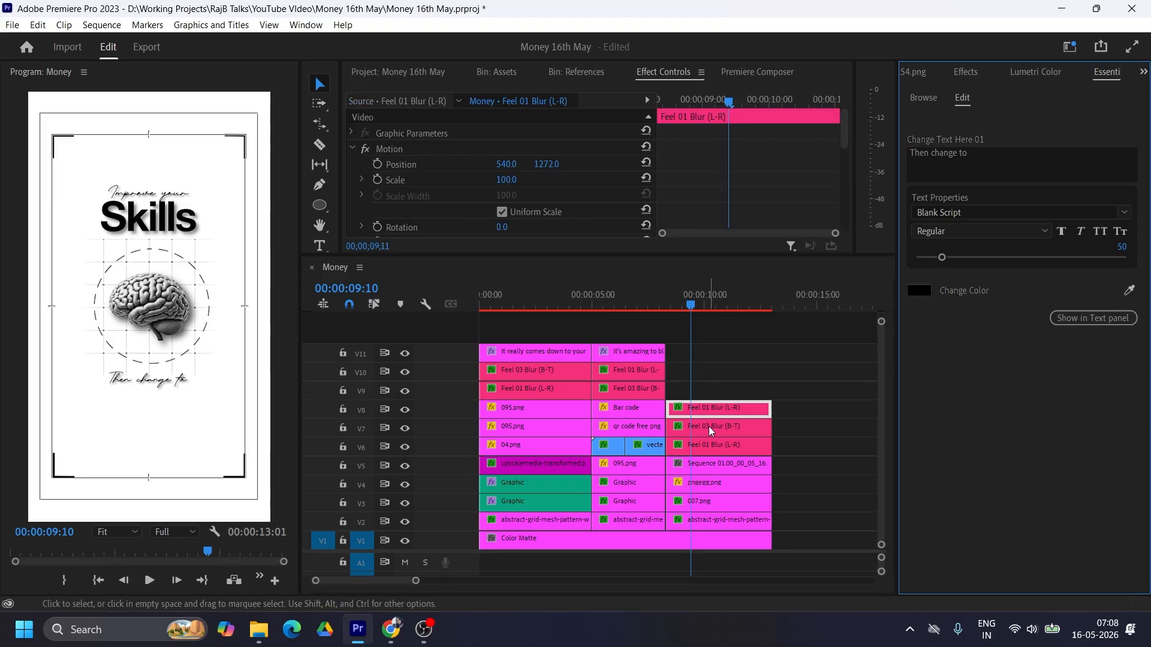
pyautogui.moveTo(708, 430); pyautogui.dragTo(700, 389)
pyautogui.click(942, 163)
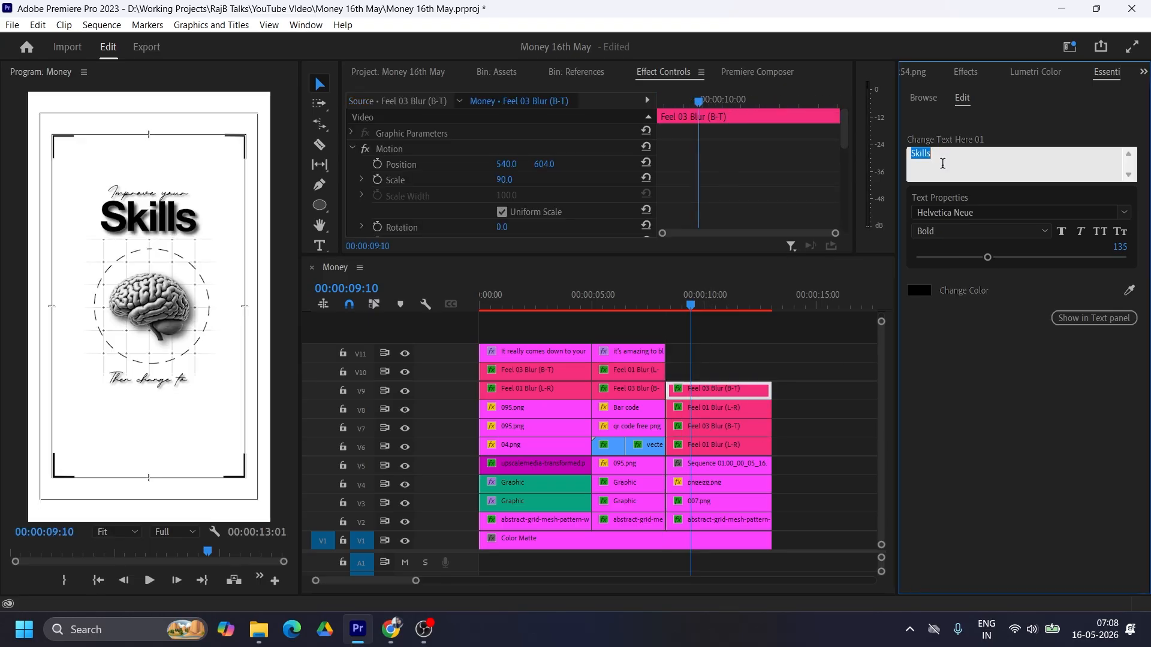
pyautogui.write('premium')
pyautogui.moveTo(544, 164); pyautogui.dragTo(600, 164)
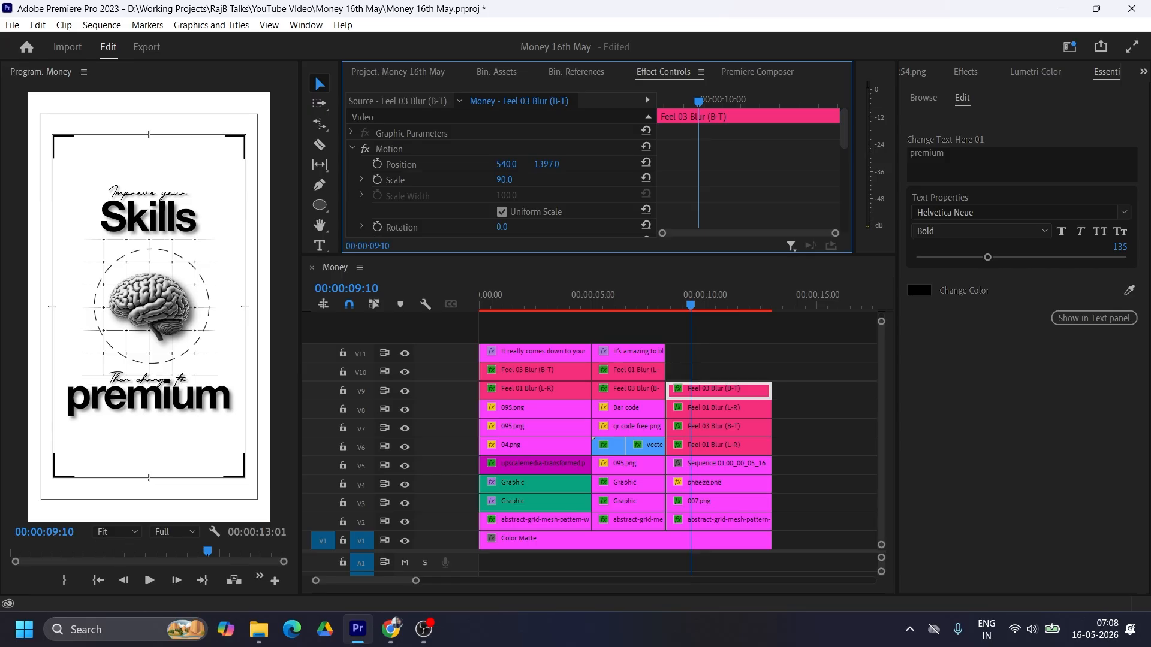
# Step: Move the "Then change to" title to position 403, 1268 at the upper-left edge of "premium"
pyautogui.click(720, 408)
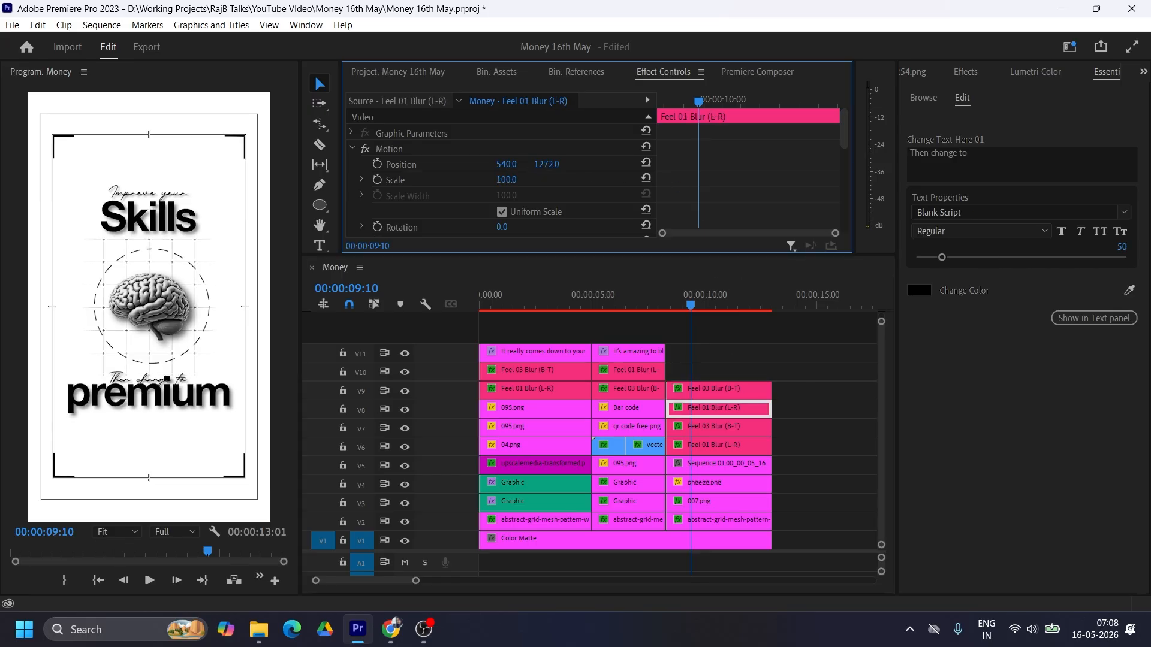
pyautogui.moveTo(507, 163); pyautogui.dragTo(462, 163)
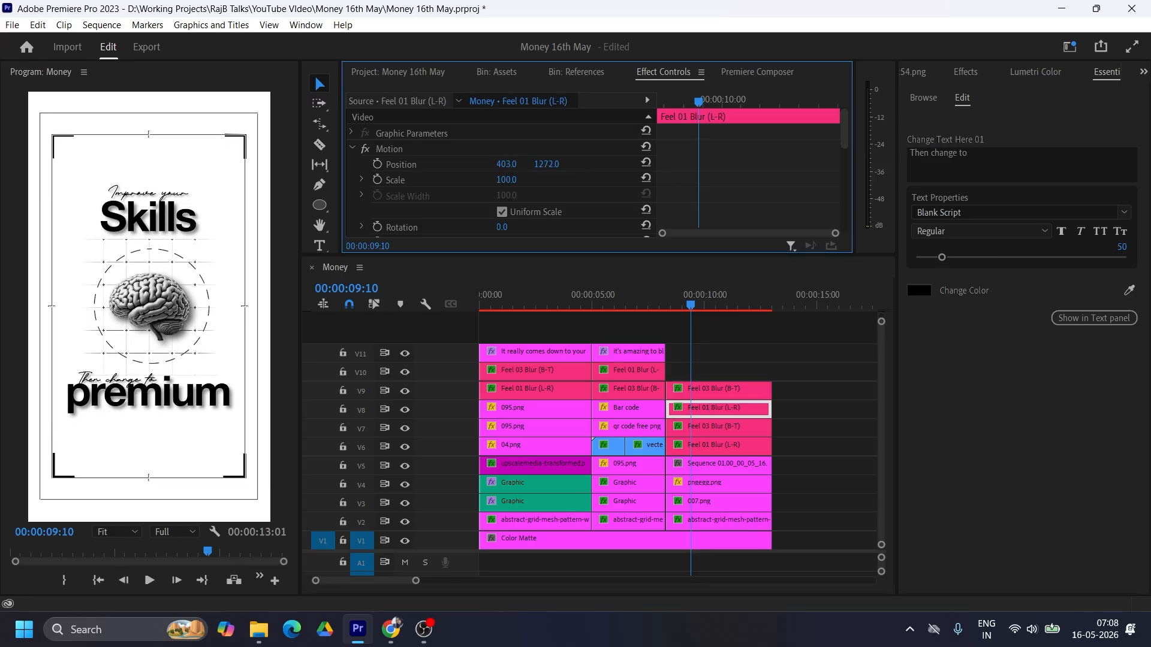
pyautogui.moveTo(555, 164); pyautogui.dragTo(558, 163)
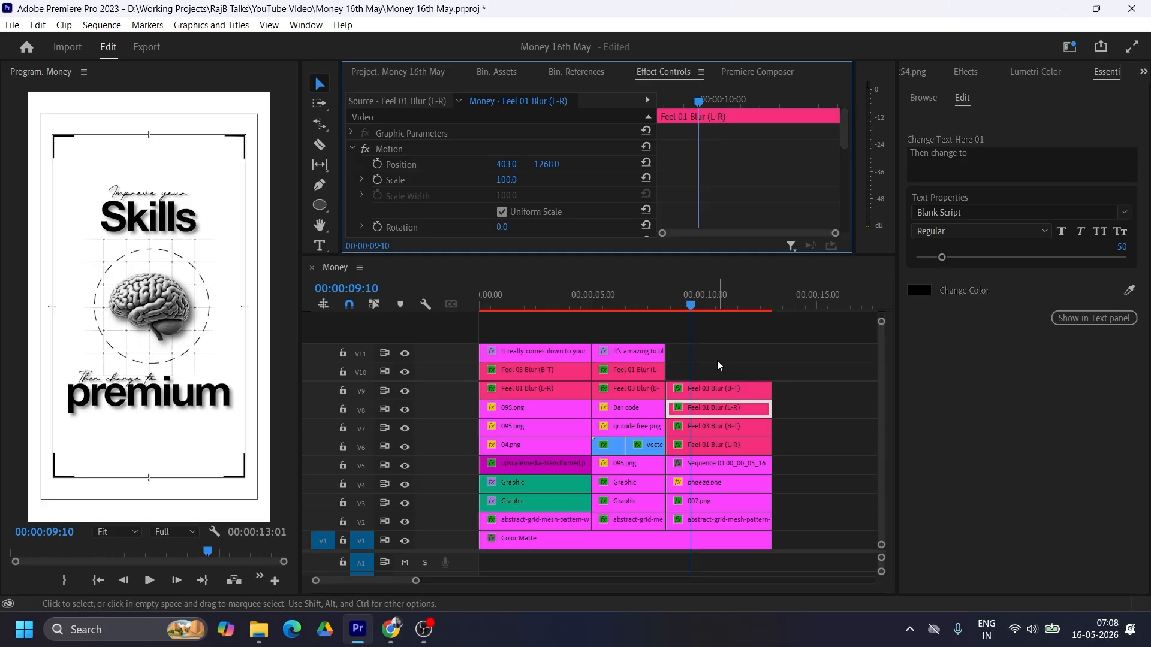
# Step: Try a copy of the second scene's 095.png corner shape on V10 of the third scene and delete it
pyautogui.click(637, 464)
pyautogui.moveTo(628, 463); pyautogui.dragTo(673, 467)
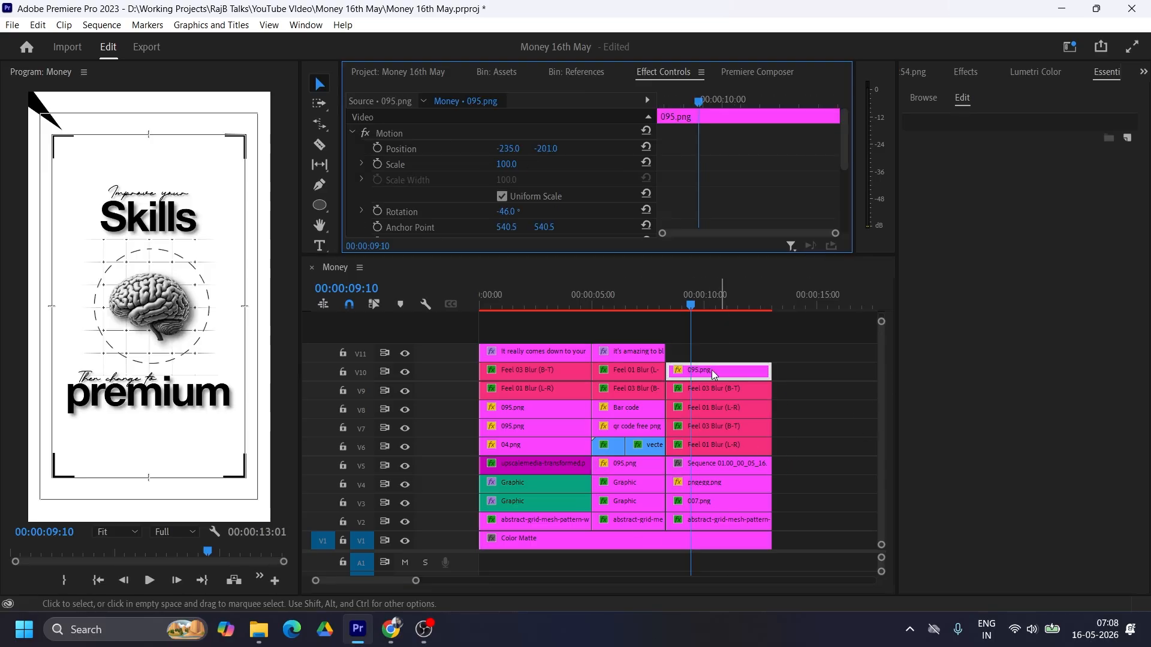
pyautogui.click(697, 372)
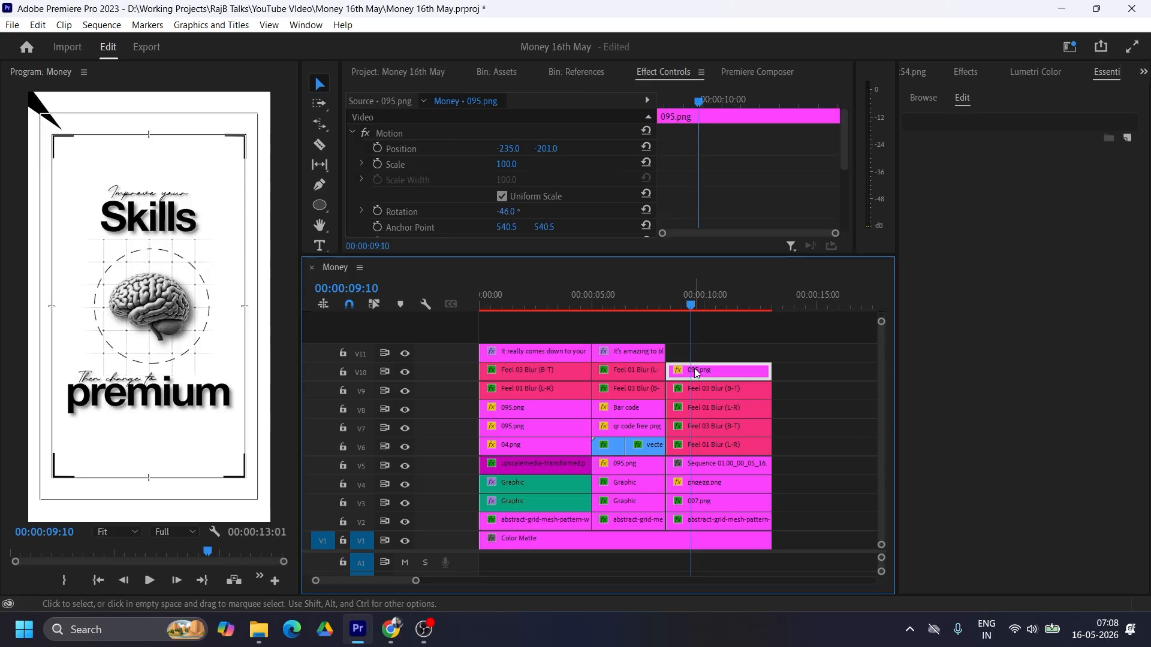
pyautogui.press('Delete')
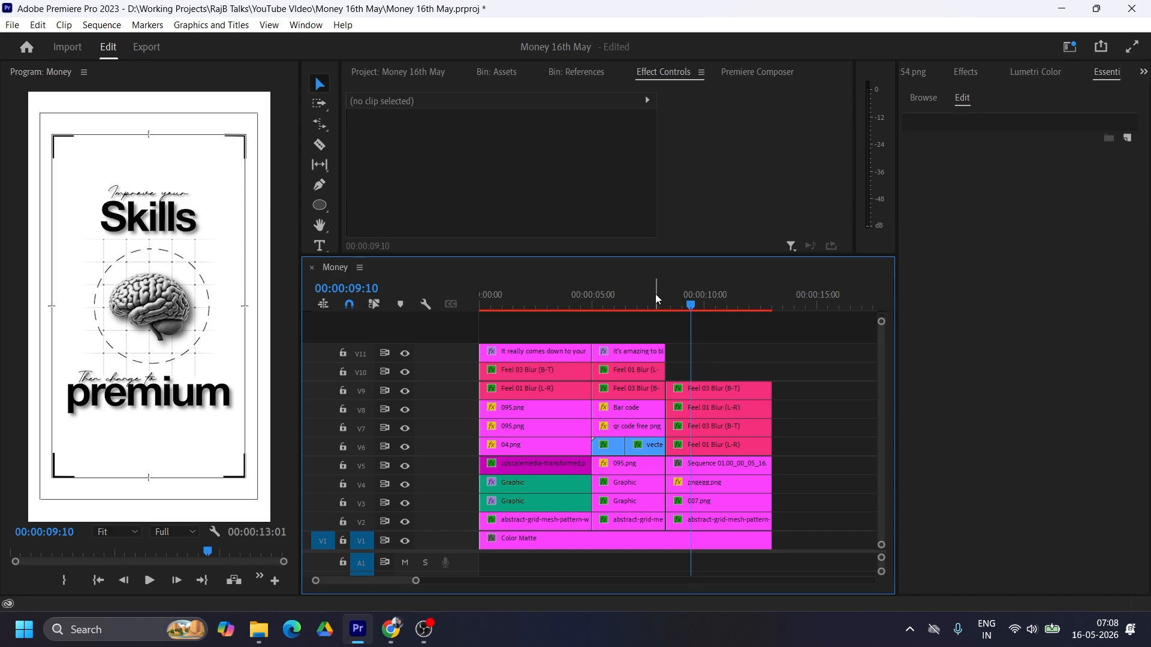
# Step: Review the first two scenes' layouts and title animations in the timeline, ending at the sequence start
pyautogui.click(638, 300)
pyautogui.moveTo(657, 304); pyautogui.dragTo(539, 311)
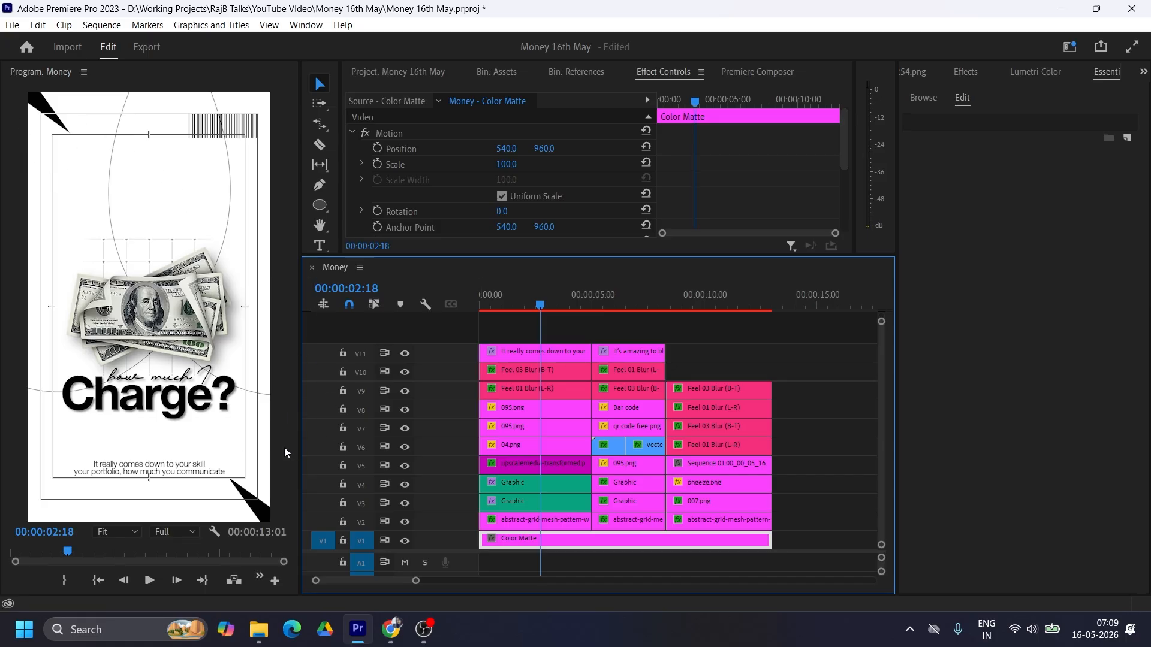
pyautogui.moveTo(542, 304); pyautogui.dragTo(636, 304)
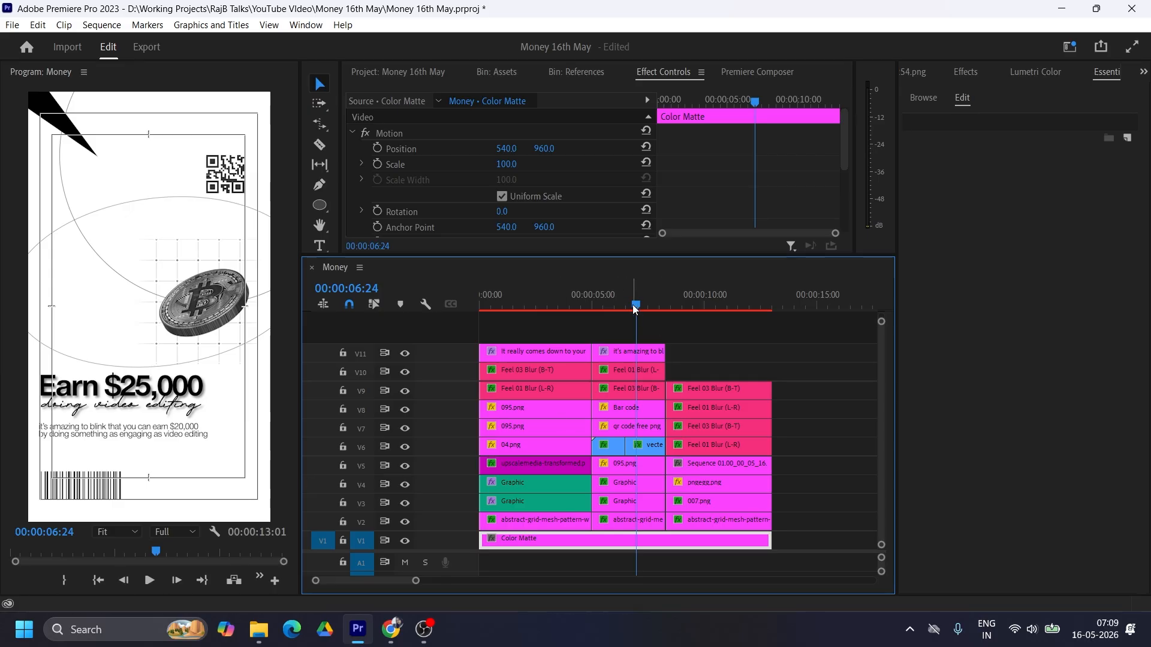
pyautogui.moveTo(632, 304); pyautogui.dragTo(606, 305)
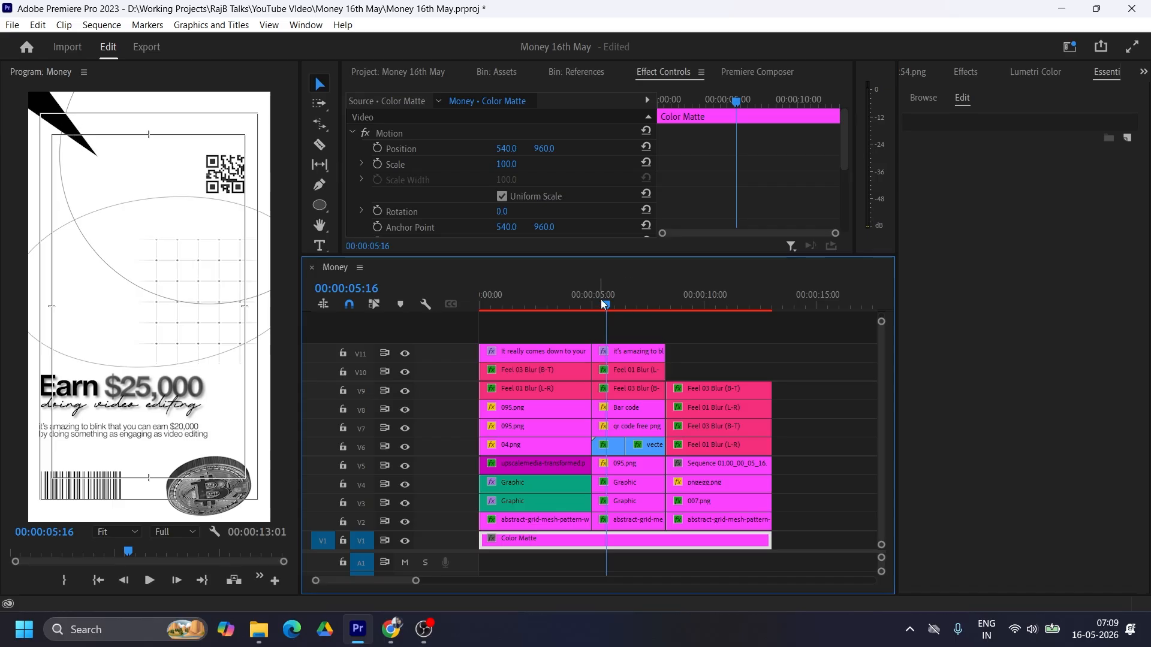
pyautogui.moveTo(601, 300); pyautogui.dragTo(473, 293)
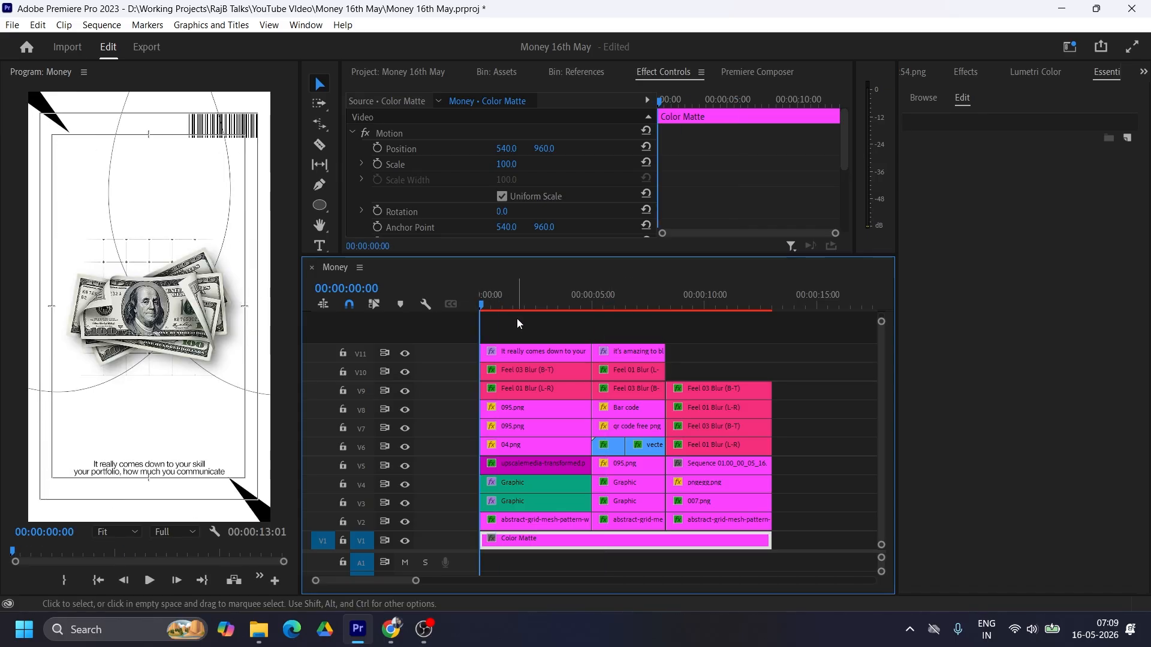
# Step: Trim the start of the first scene's "It really comes down to your skill" text clip to about 0.9 seconds
pyautogui.moveTo(415, 582); pyautogui.dragTo(386, 581)
pyautogui.moveTo(482, 354); pyautogui.dragTo(520, 353)
pyautogui.click(543, 299)
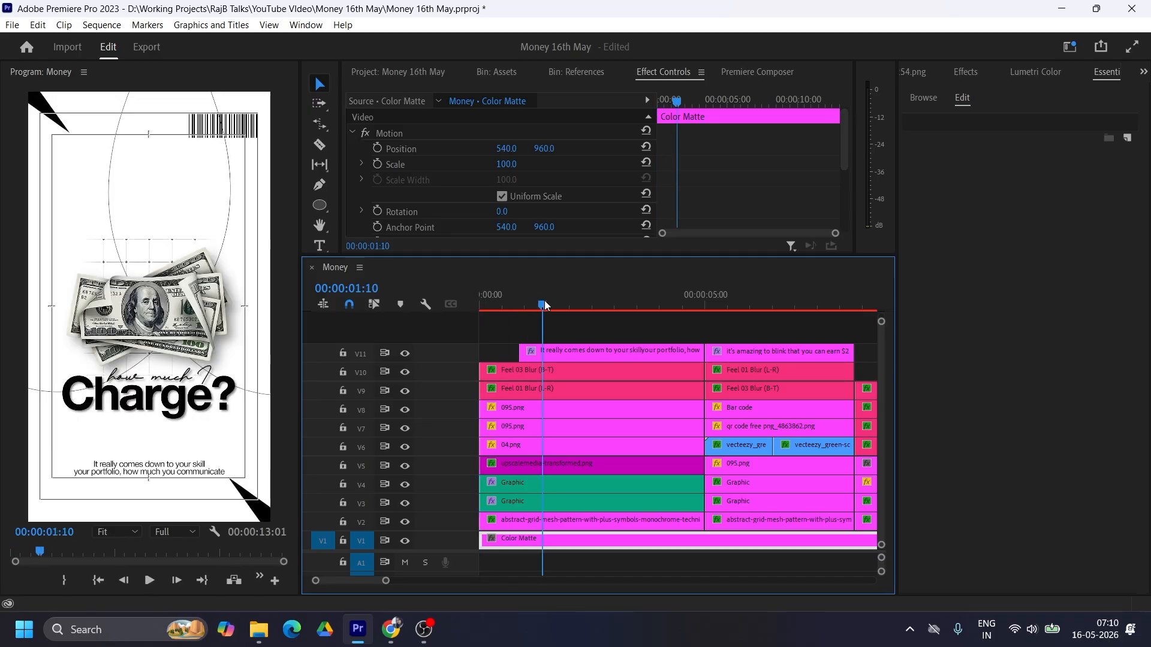
# Step: Apply the Text Animation from Bot preset to the first scene's "It really comes down to your skill" text clip
pyautogui.click(539, 355)
pyautogui.hotkey('shift', '7')
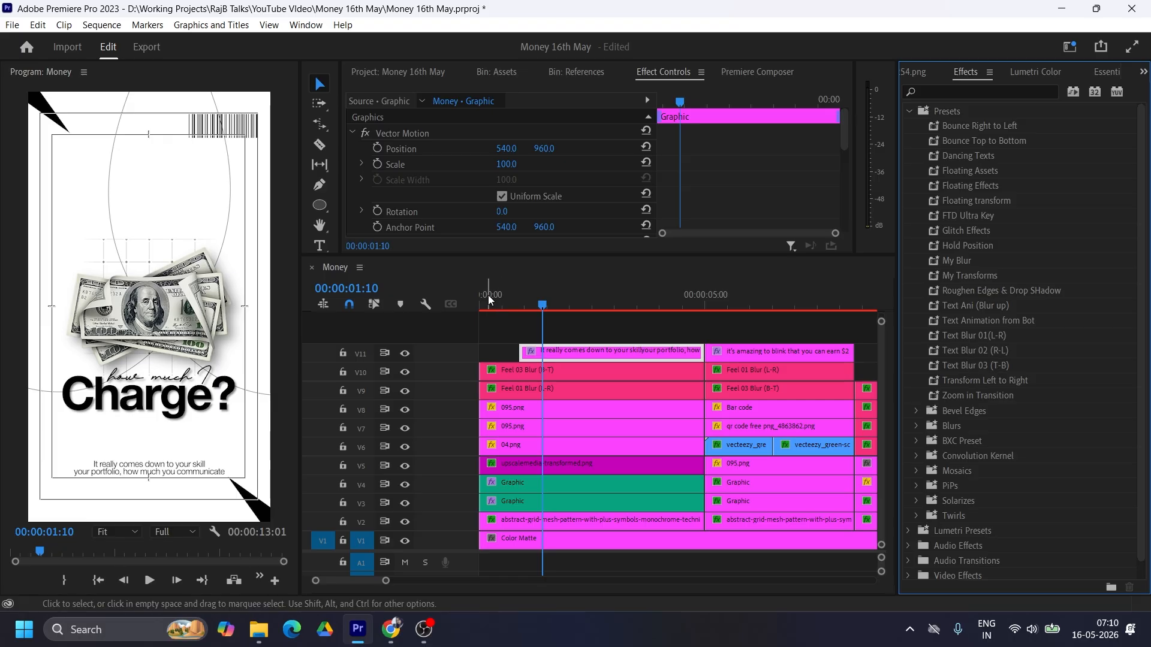
pyautogui.moveTo(488, 295); pyautogui.dragTo(538, 307)
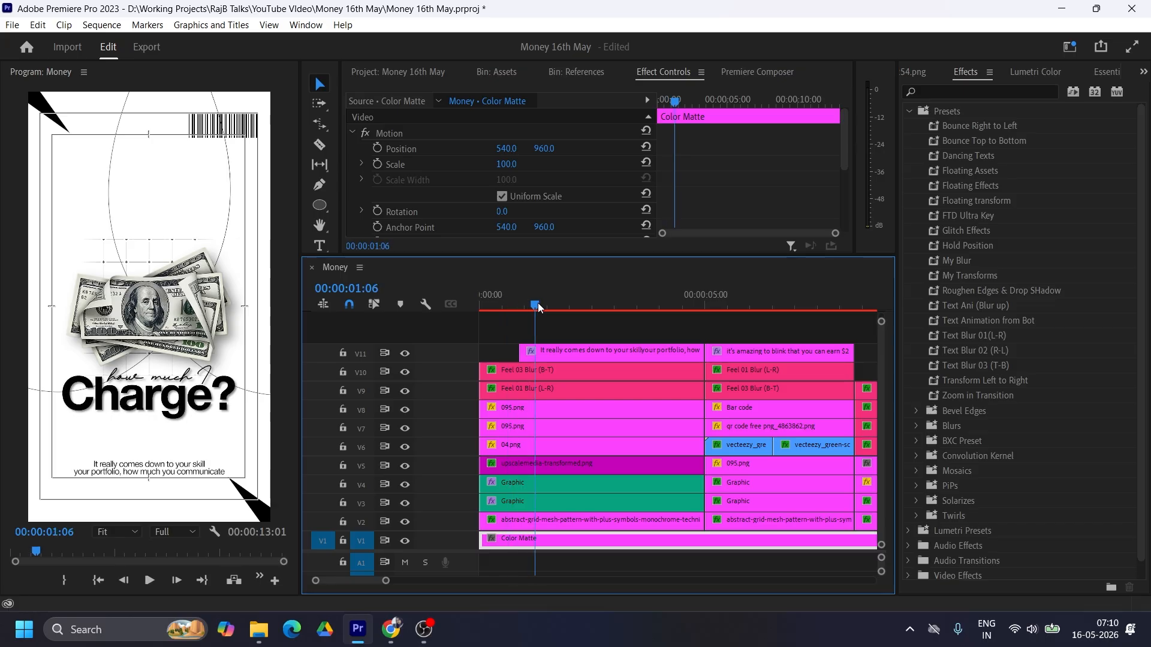
pyautogui.click(546, 353)
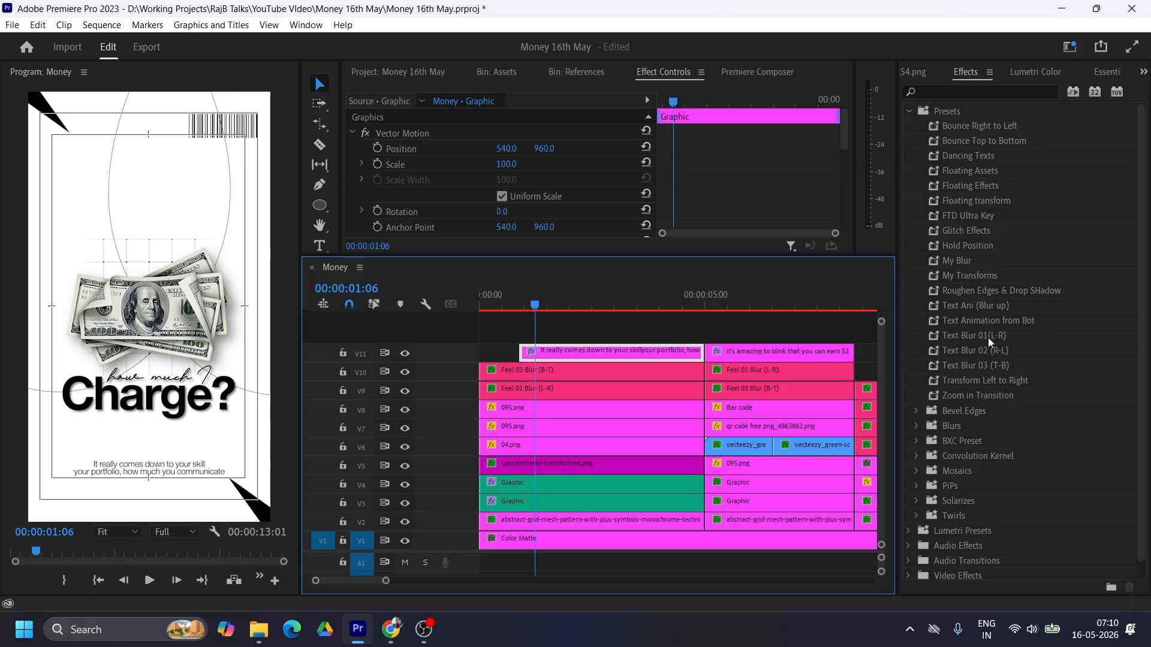
pyautogui.moveTo(959, 320); pyautogui.dragTo(543, 350)
# Step: Trim the start of the first scene's Feel 03 Blur (B-T) title clip on V10 to 00:00:00:14
pyautogui.moveTo(534, 306); pyautogui.dragTo(507, 304)
pyautogui.moveTo(538, 372); pyautogui.dragTo(561, 376)
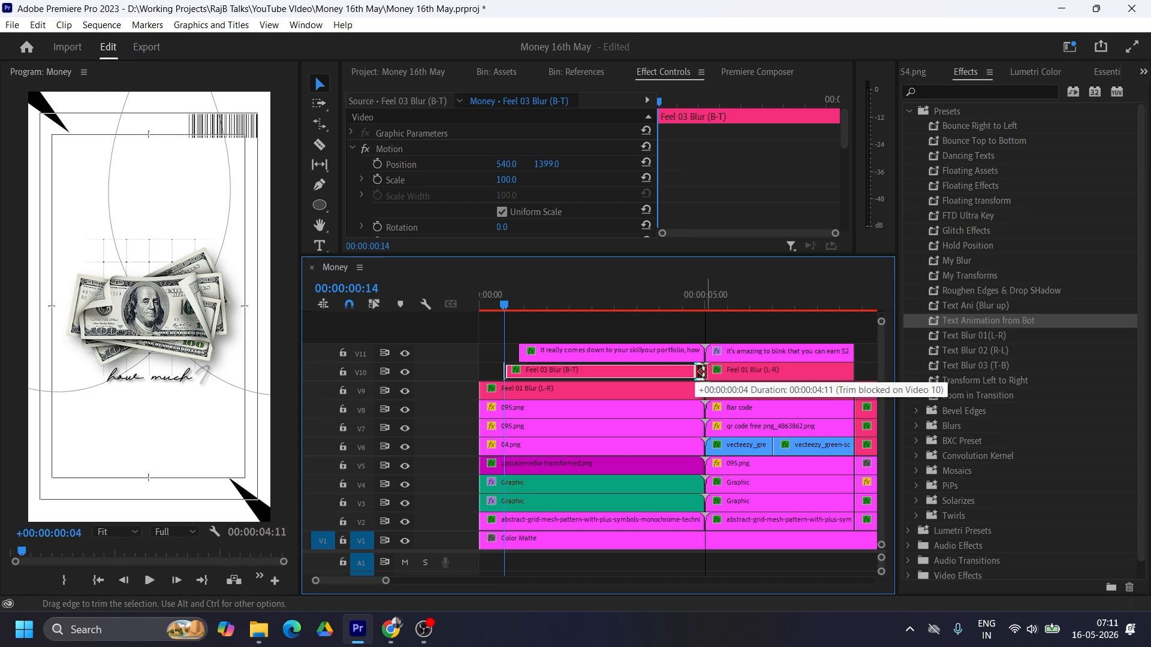
pyautogui.moveTo(531, 301); pyautogui.dragTo(553, 308)
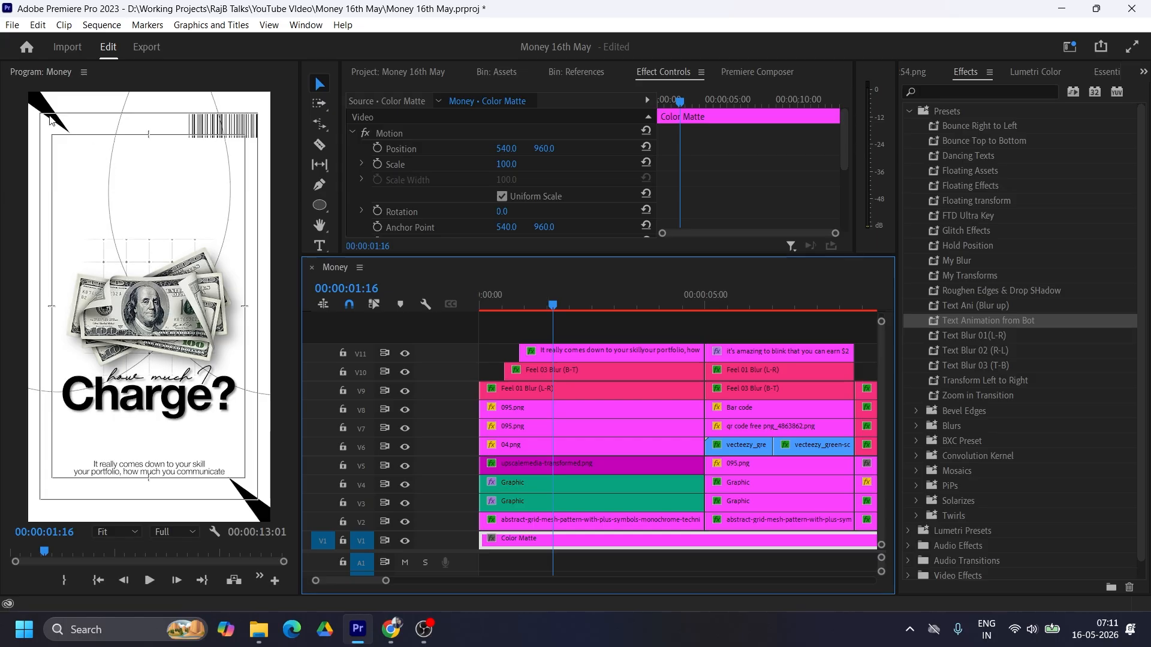
# Step: Keyframe the rotation of the first scene's V8 095.png corner shape from 0 to 100° across the clip and preview it
pyautogui.click(523, 412)
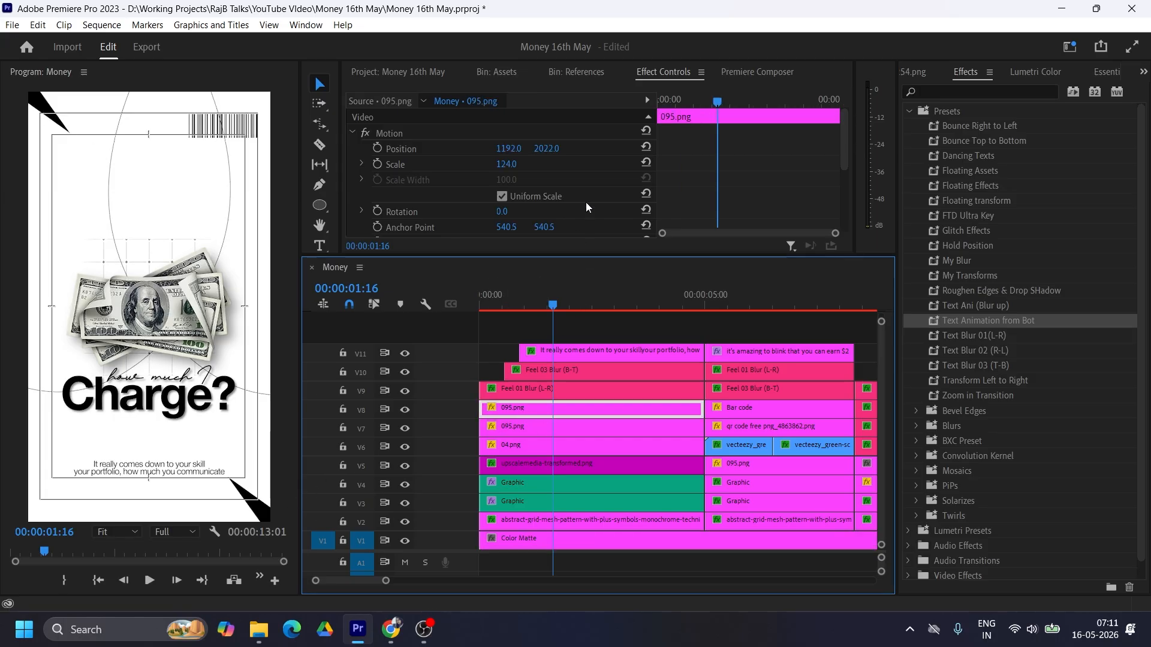
pyautogui.scroll(-2, 728, 173)
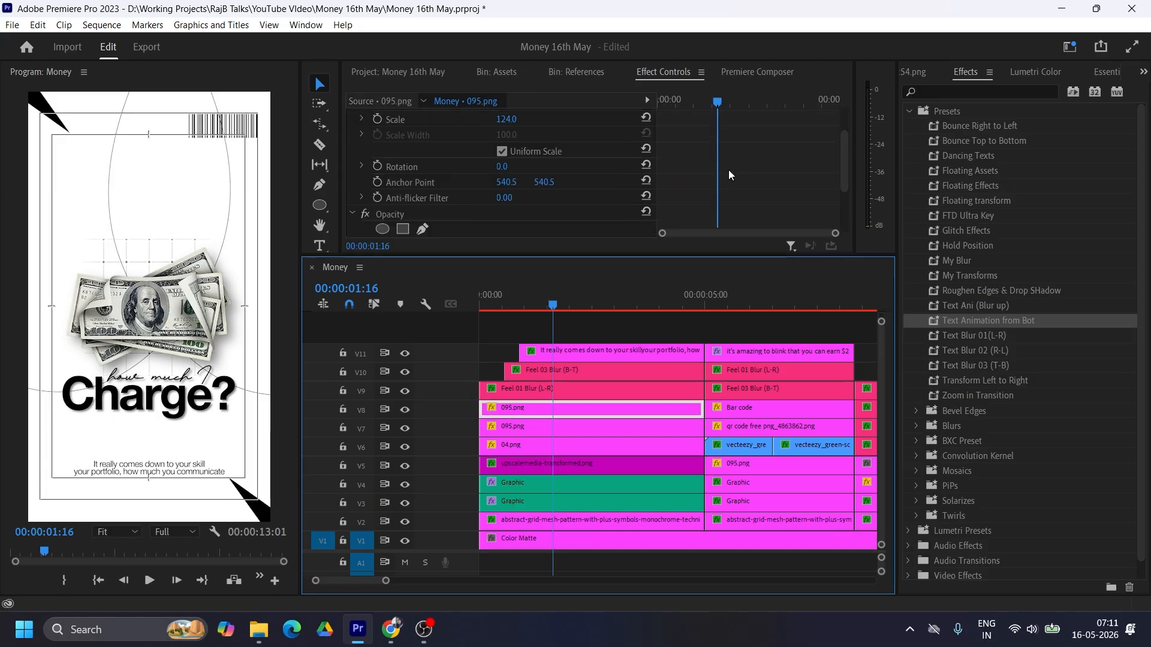
pyautogui.click(378, 166)
pyautogui.moveTo(502, 166); pyautogui.dragTo(563, 167)
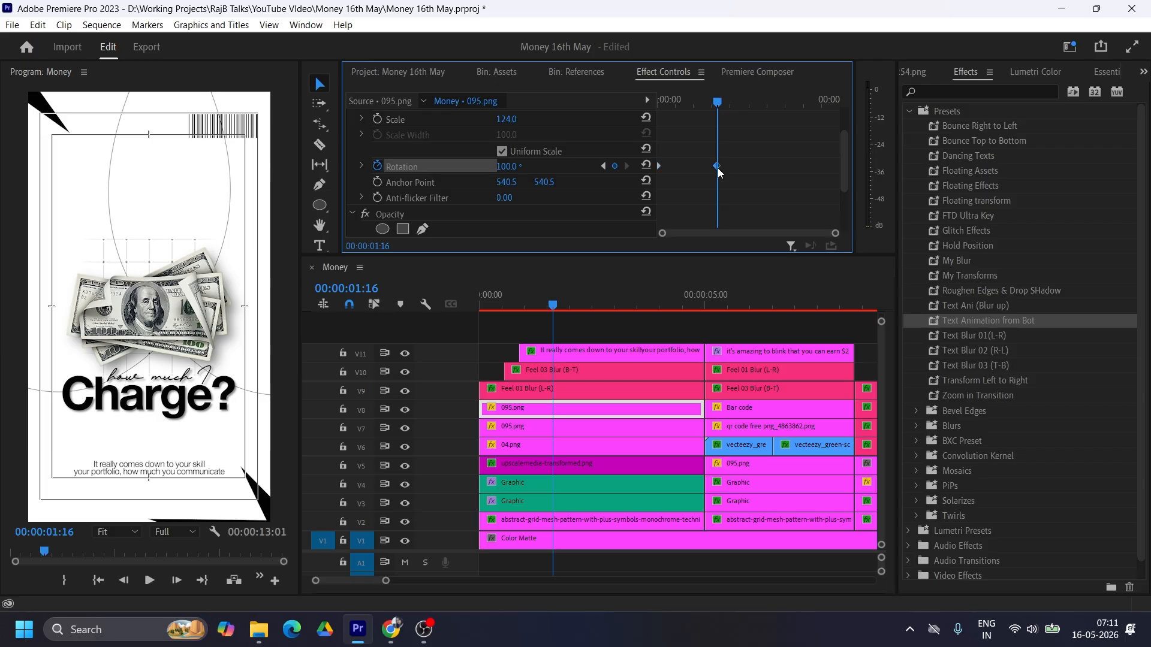
pyautogui.moveTo(719, 168); pyautogui.dragTo(853, 176)
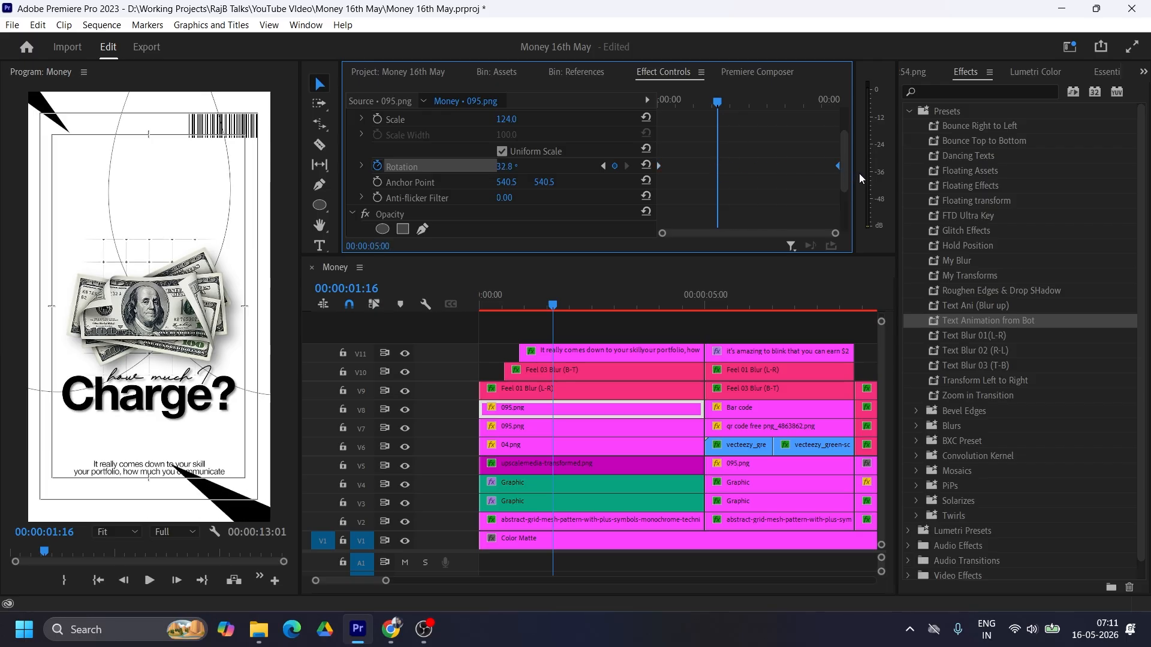
pyautogui.click(538, 306)
pyautogui.press('Home')
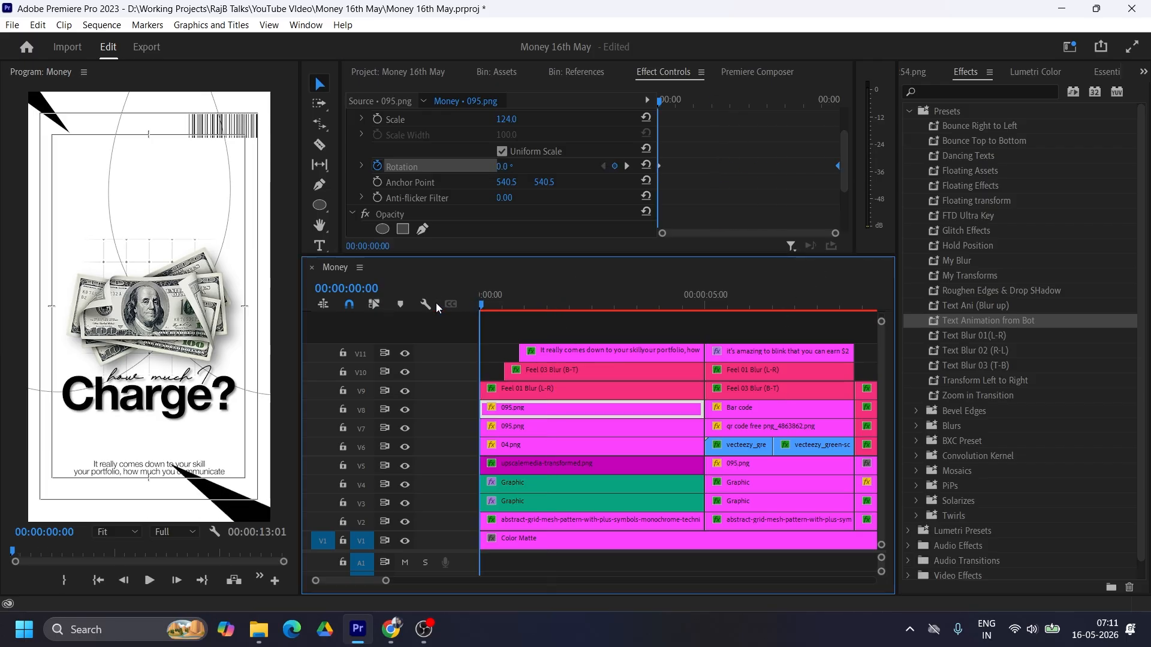
pyautogui.press('space')
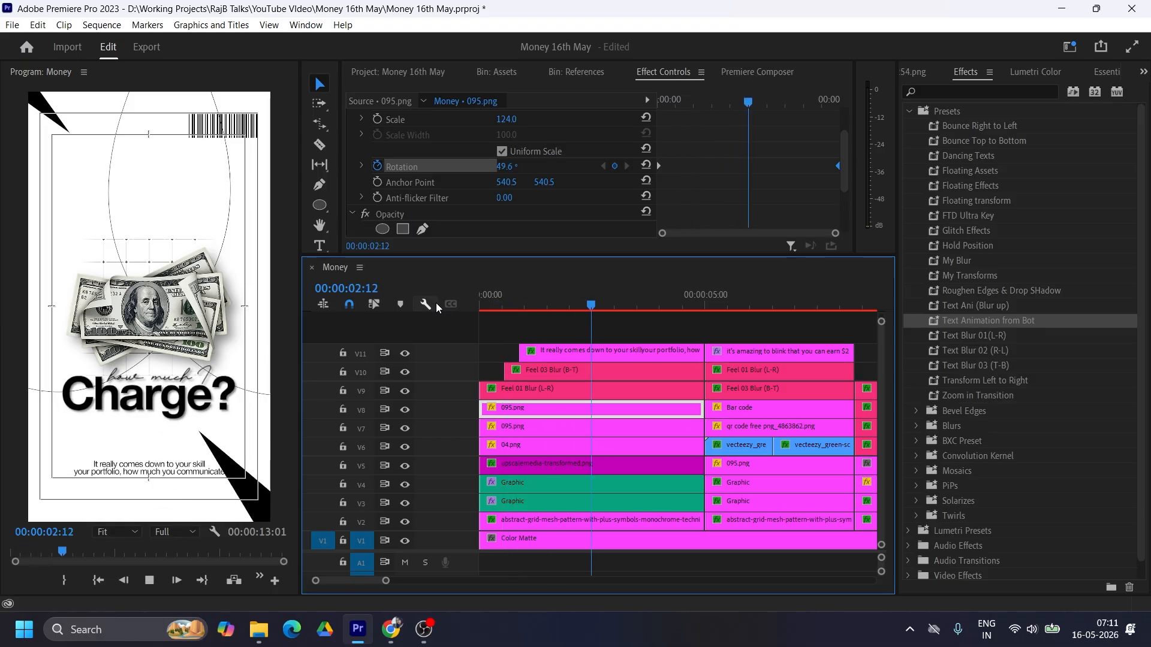
pyautogui.press('space')
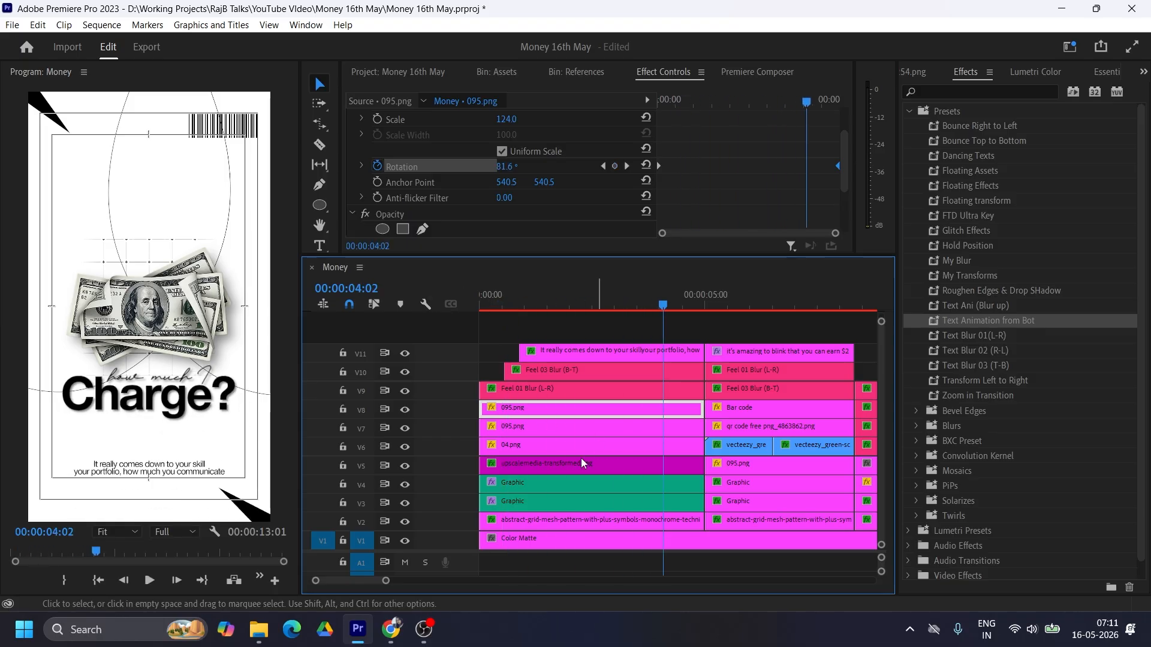
# Step: Keyframe the rotation of the first scene's V7 095.png corner shape from 0 to 100° across the clip and preview both shapes
pyautogui.click(555, 427)
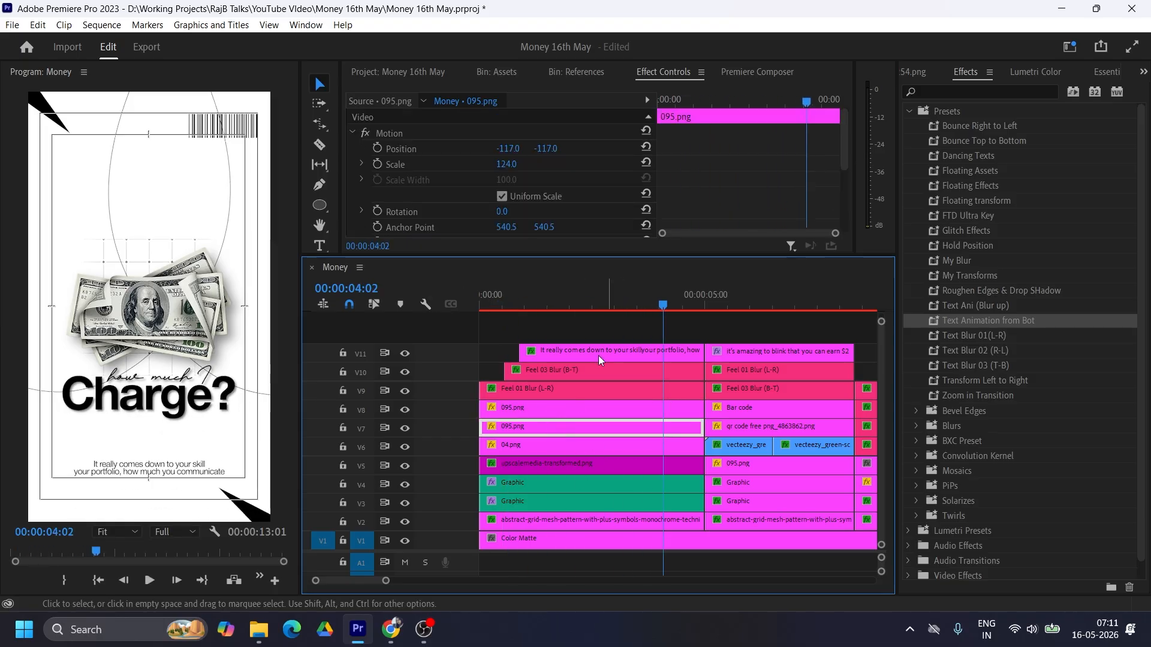
pyautogui.click(377, 211)
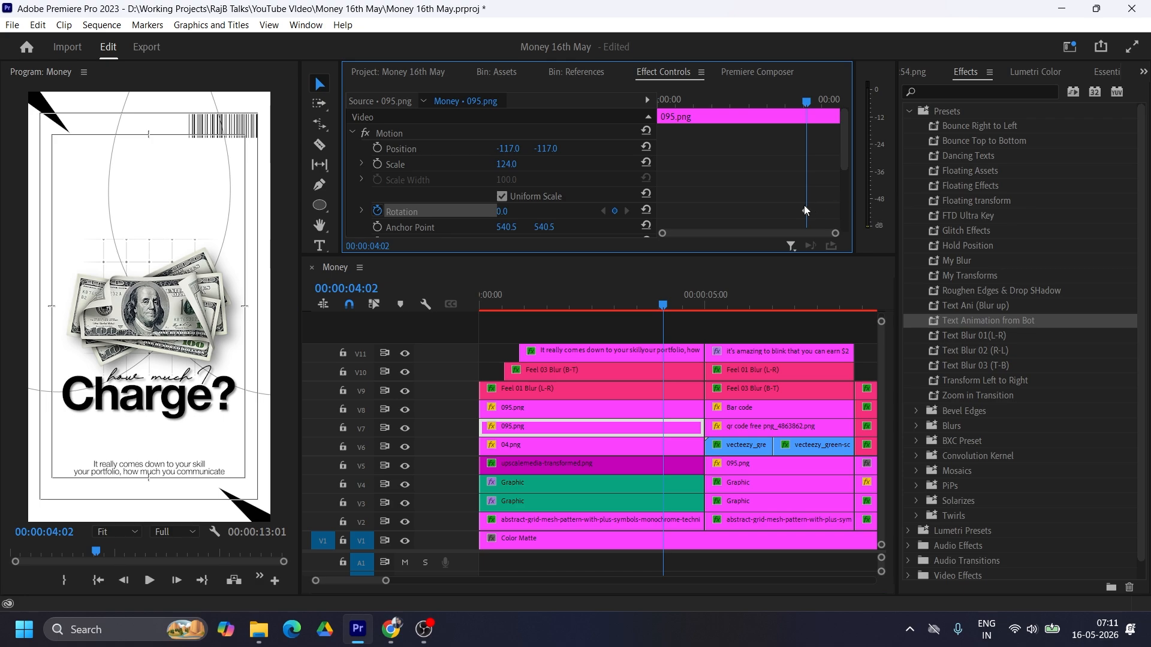
pyautogui.click(503, 211)
pyautogui.write('90')
pyautogui.press('Return')
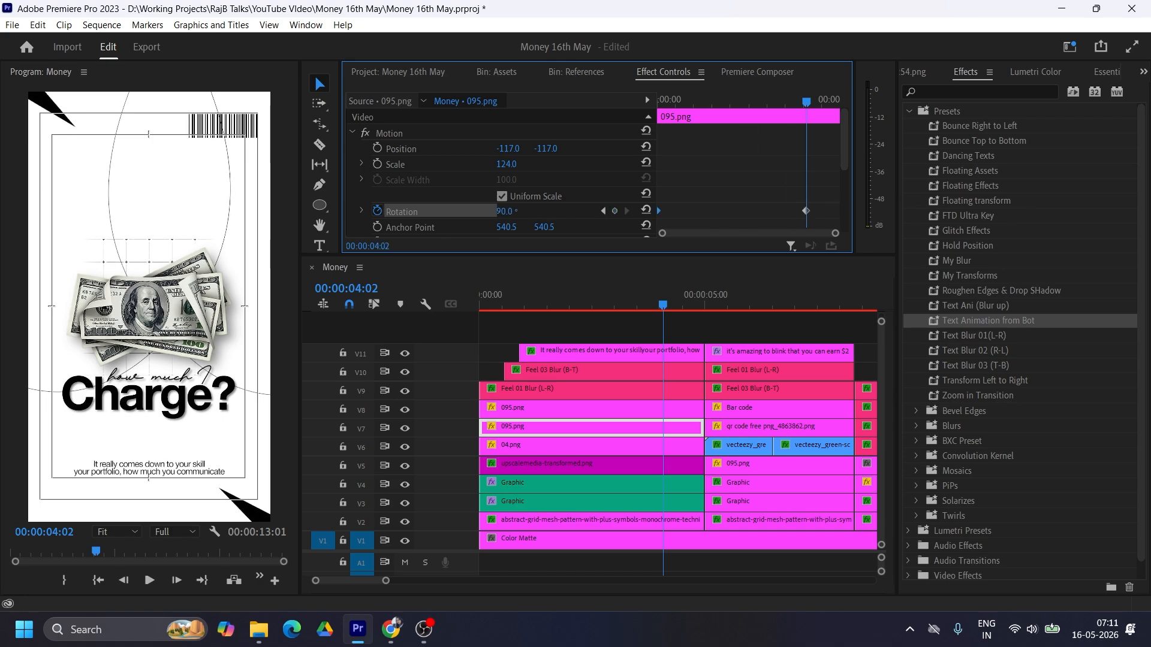
pyautogui.moveTo(503, 211); pyautogui.dragTo(555, 211)
pyautogui.click(513, 211)
pyautogui.write('10')
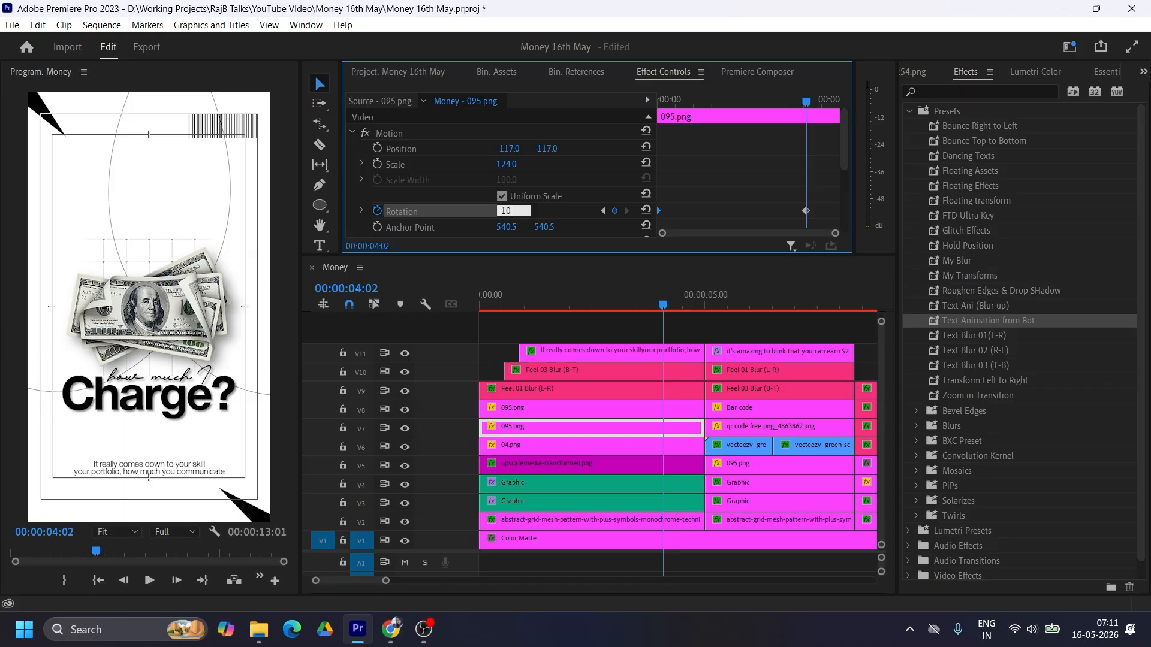
pyautogui.press('Return')
pyautogui.moveTo(663, 304); pyautogui.dragTo(458, 299)
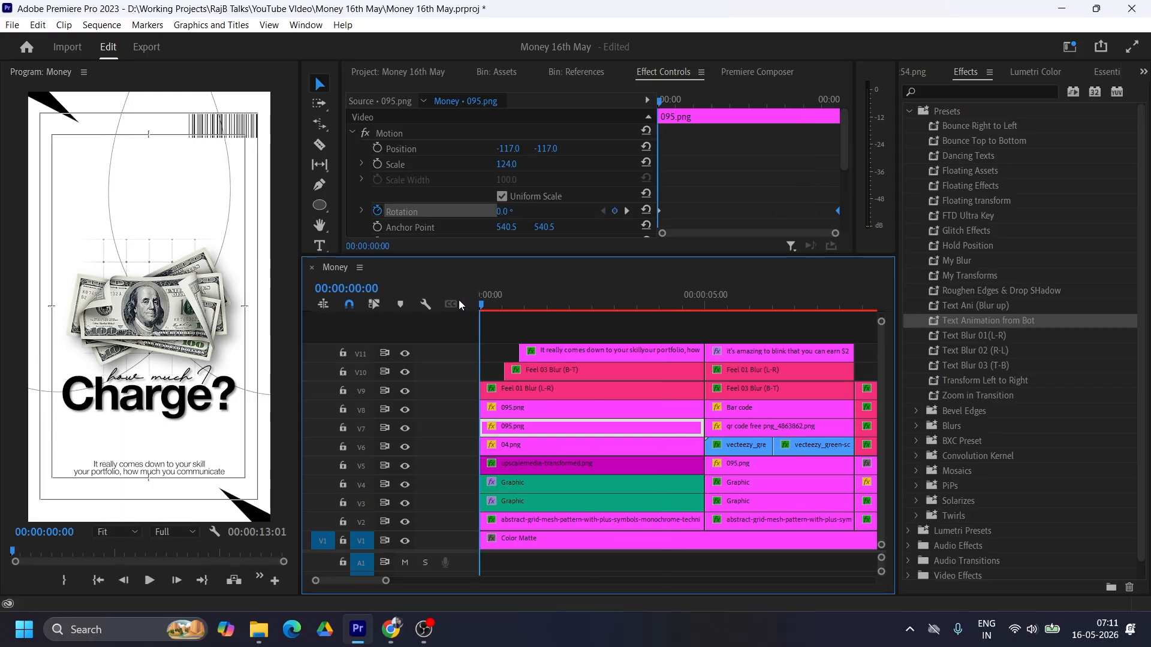
pyautogui.press('space')
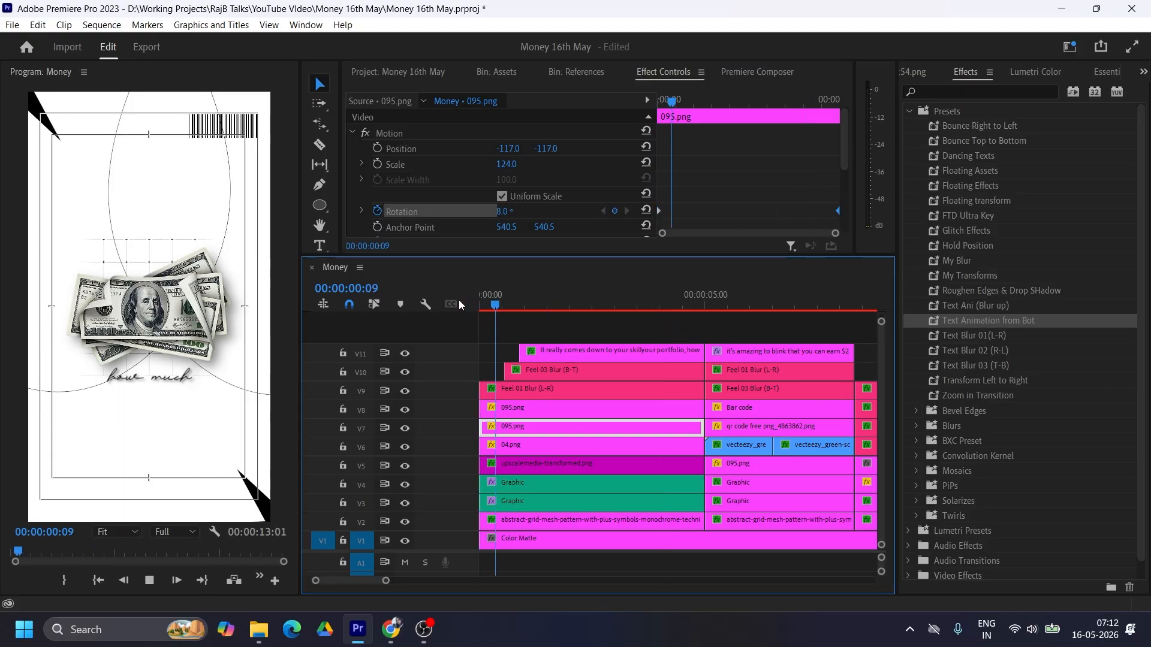
pyautogui.click(480, 305)
pyautogui.press('space')
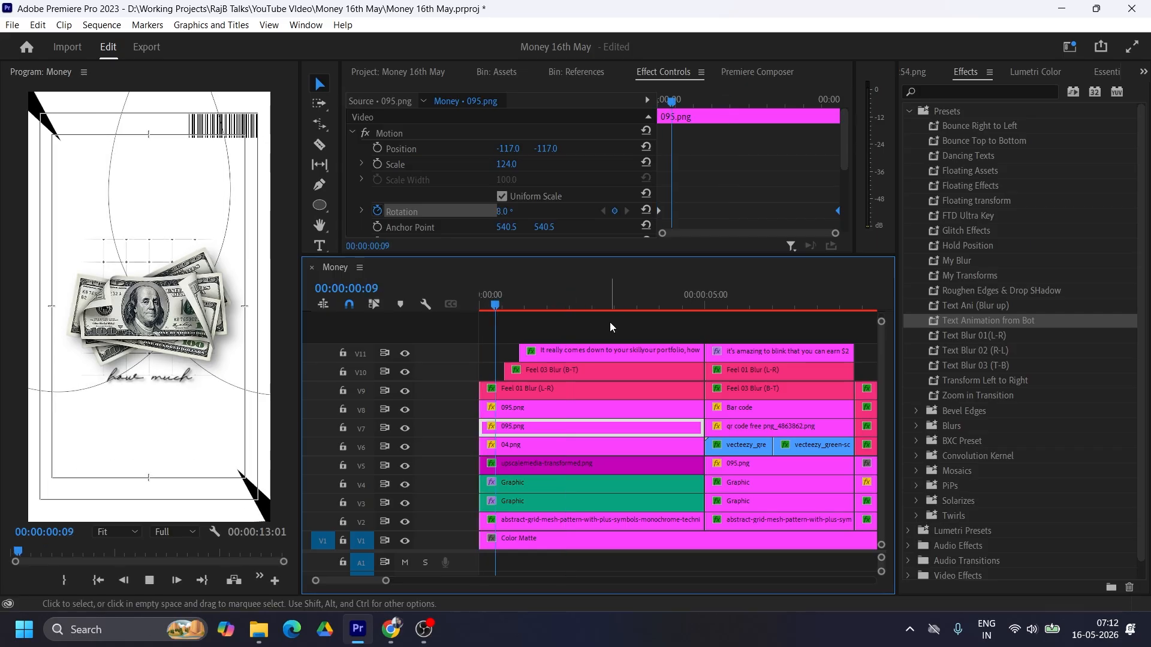
pyautogui.press('space')
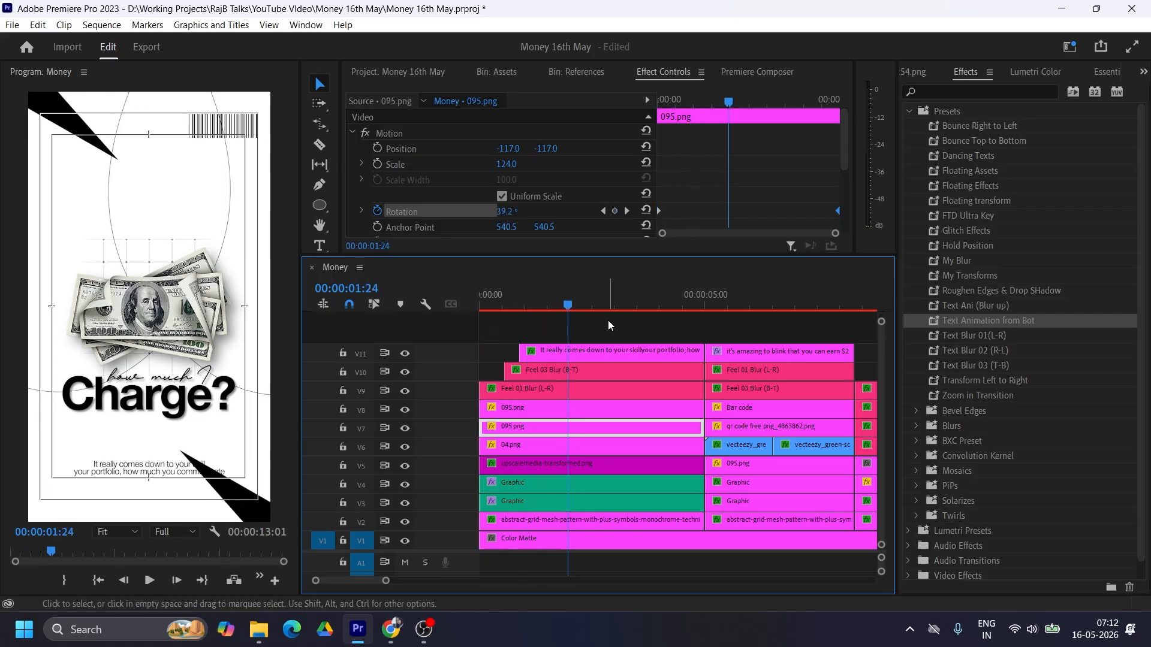
# Step: Create an adjustment layer in the project and place it on V12 above the first scene, starting at the sequence start
pyautogui.press('Home')
pyautogui.hotkey('shift', '1')
pyautogui.click(491, 74)
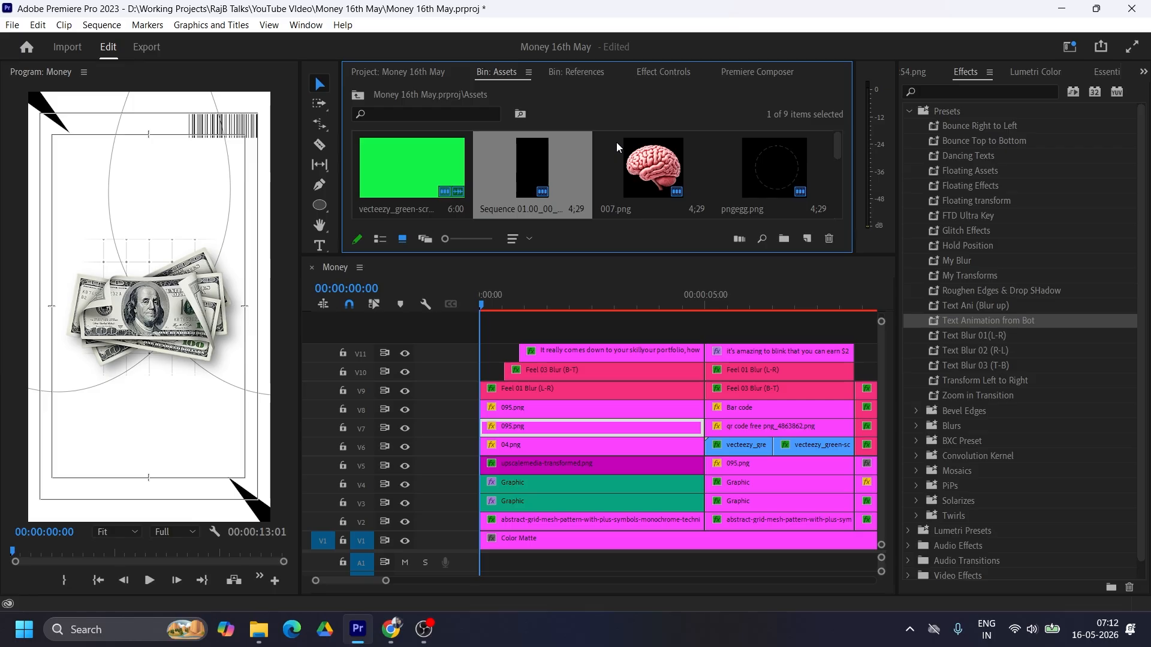
pyautogui.click(423, 70)
pyautogui.scroll(-2, 761, 198)
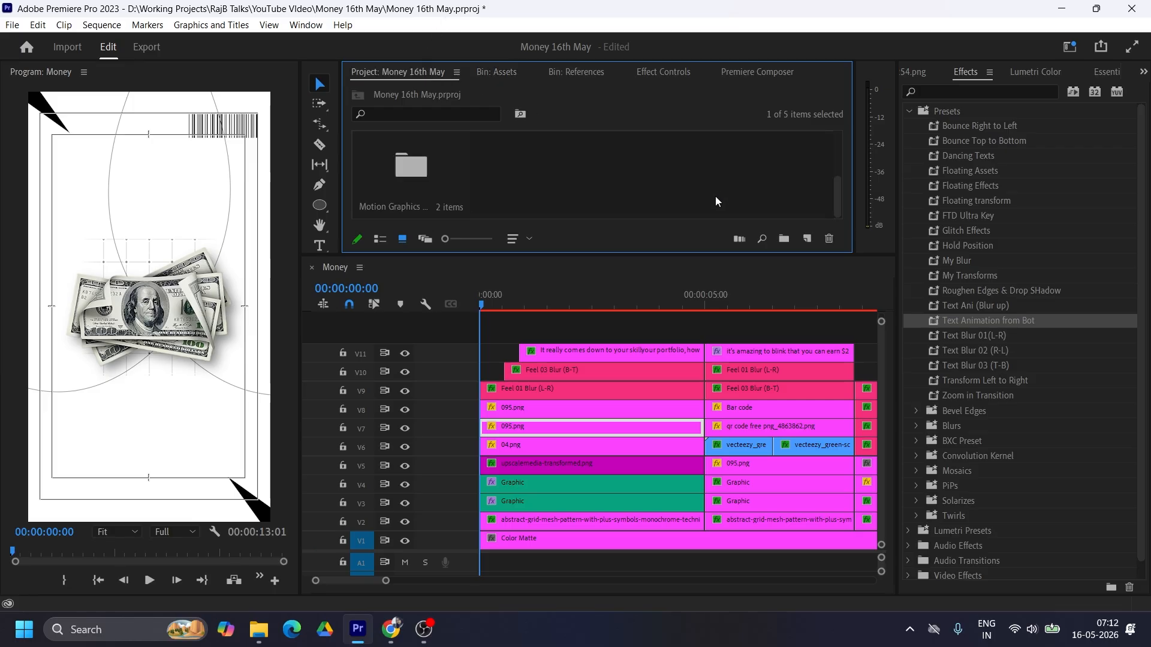
pyautogui.click(714, 196)
pyautogui.rightClick(623, 175)
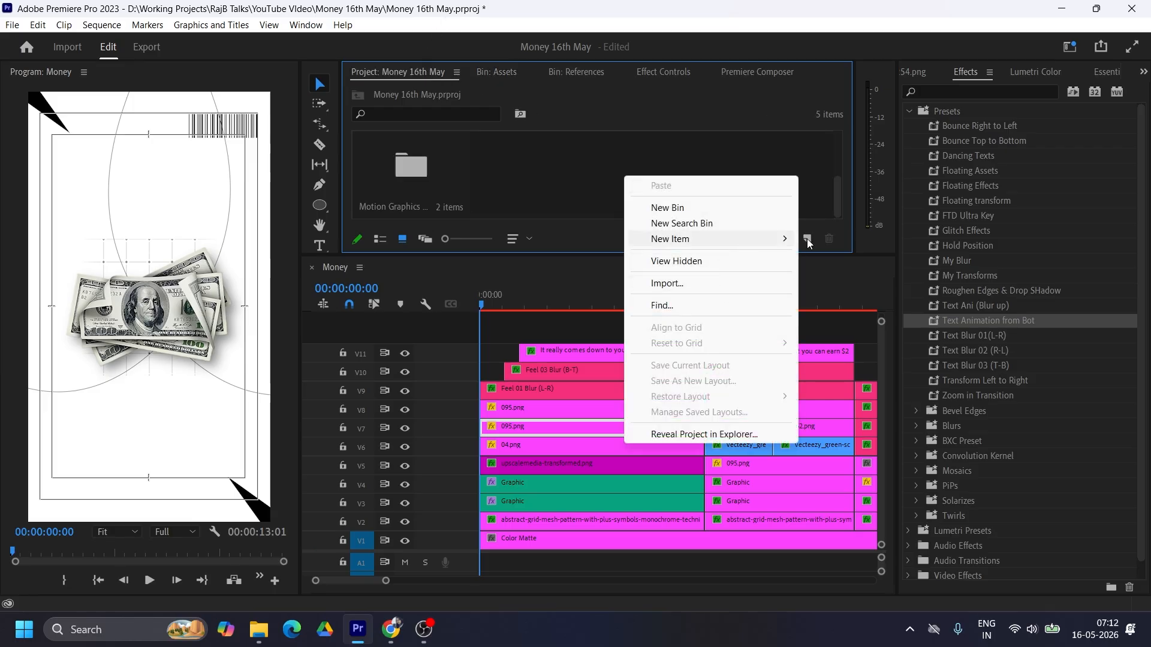
pyautogui.moveTo(774, 238)
pyautogui.click(852, 285)
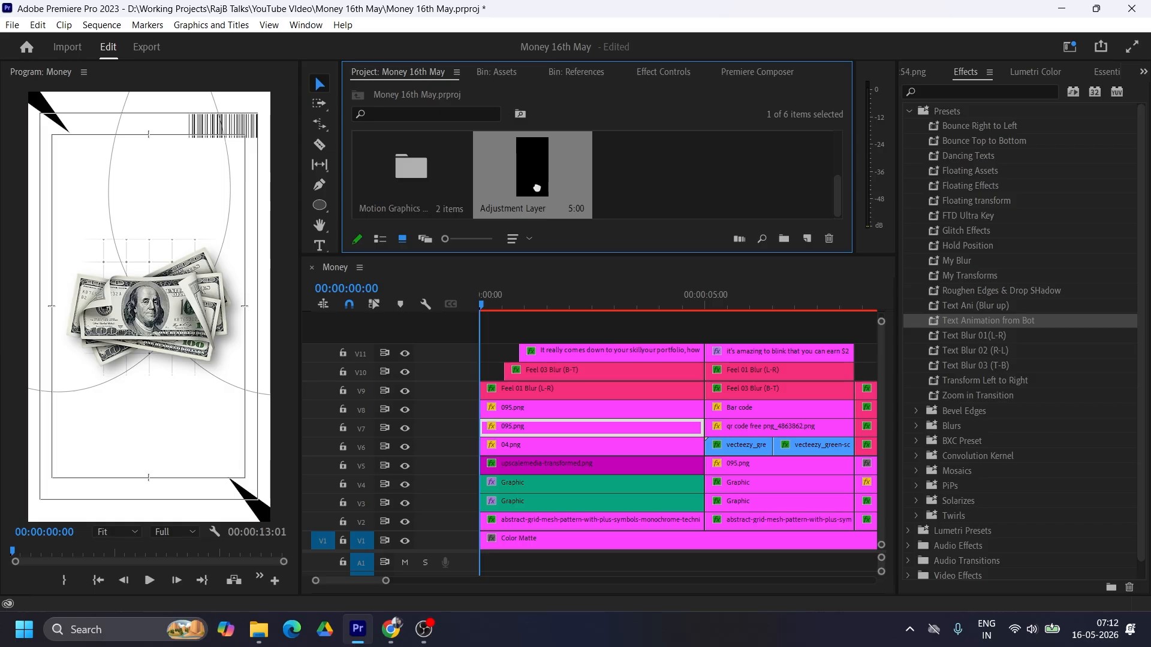
pyautogui.moveTo(532, 174); pyautogui.dragTo(557, 331)
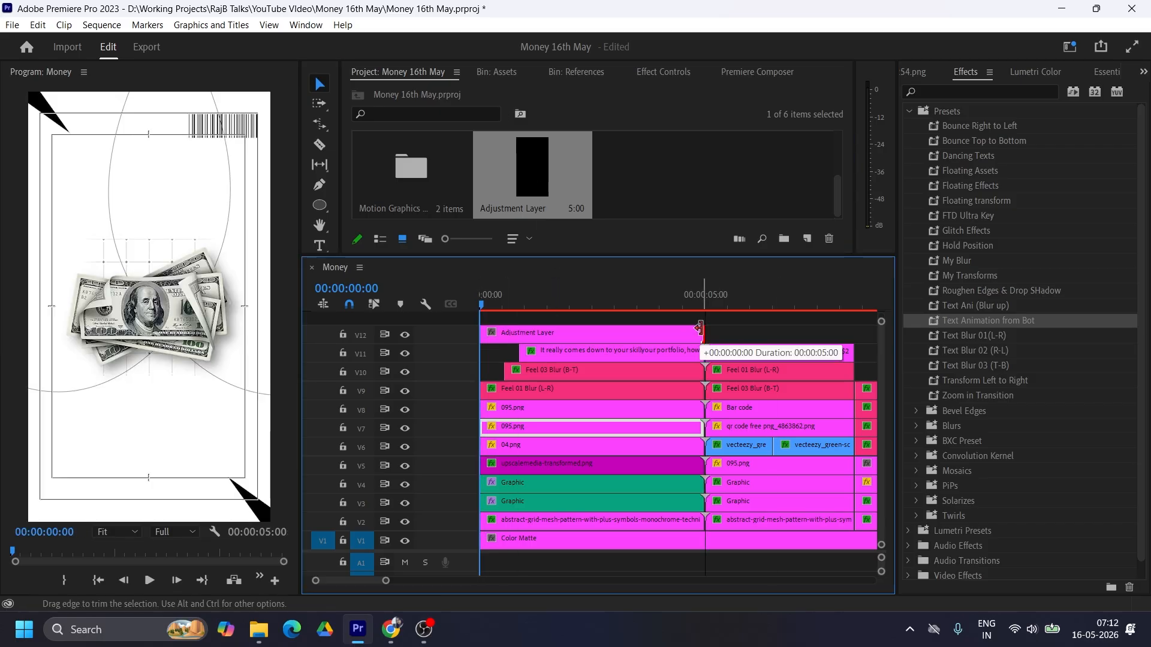
# Step: Apply the Distort Transform effect to the adjustment layer above the first scene
pyautogui.click(551, 334)
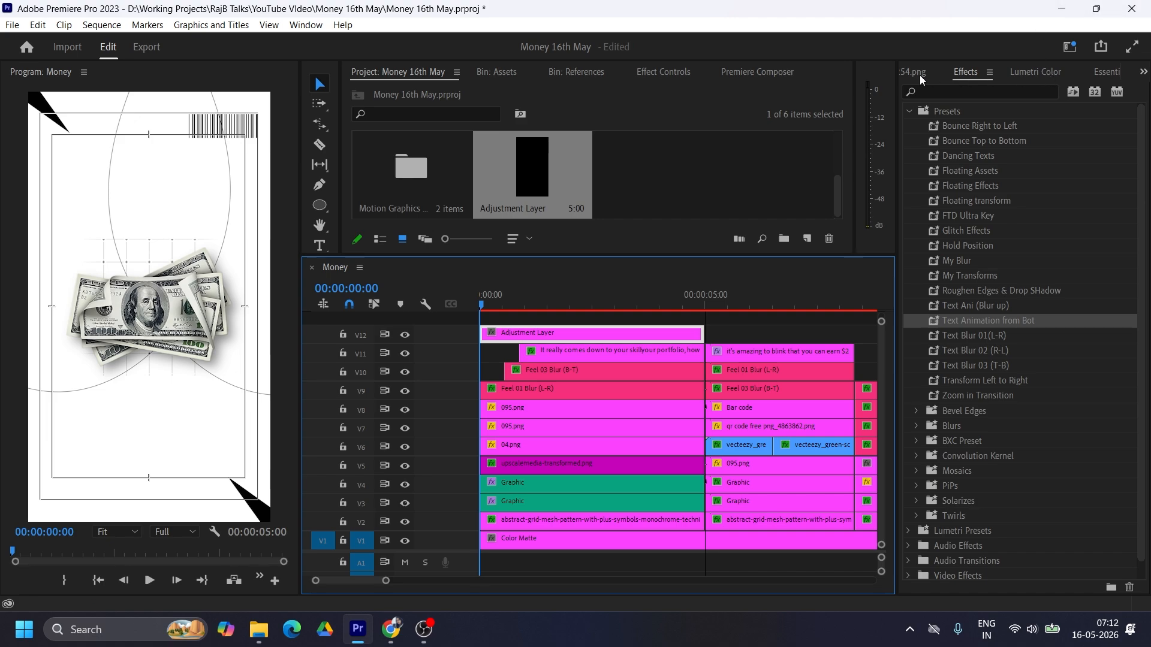
pyautogui.click(950, 90)
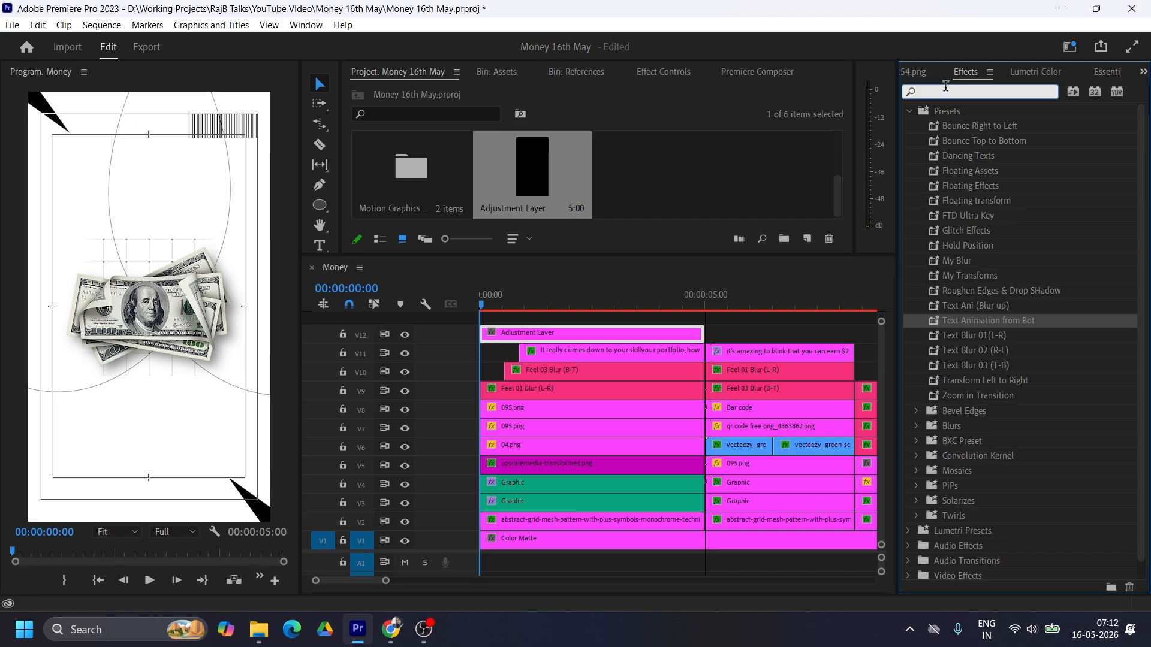
pyautogui.write('transform e')
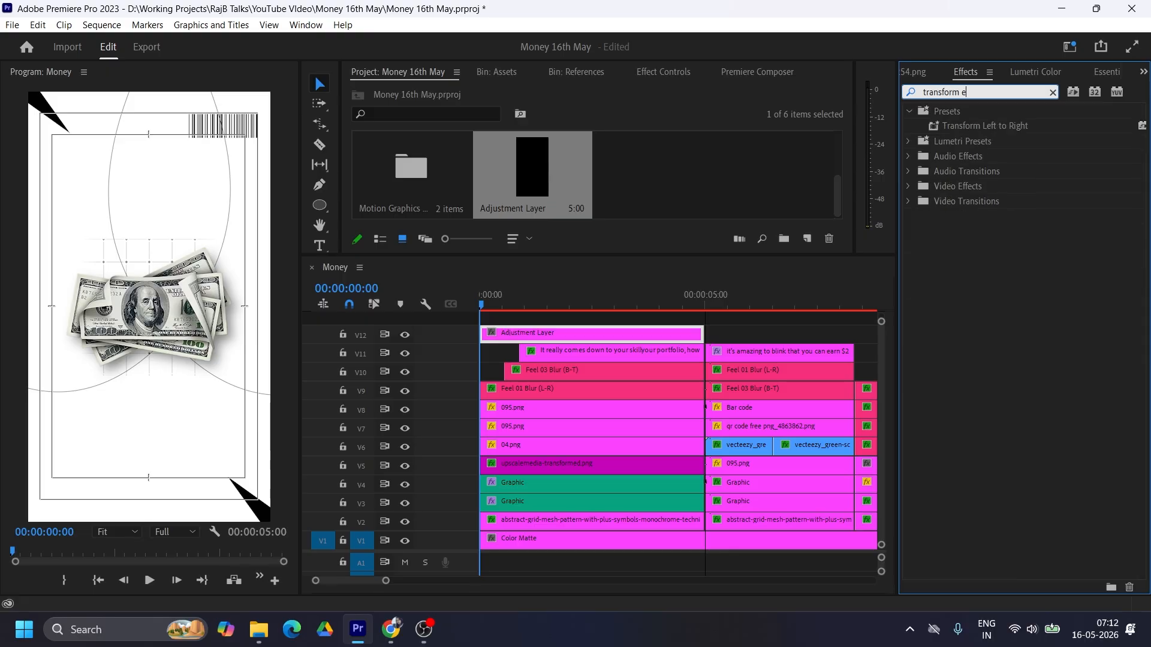
pyautogui.press('BackSpace')
pyautogui.press('BackSpace')
pyautogui.moveTo(962, 281); pyautogui.dragTo(562, 331)
# Step: Change the label colour of the adjustment layer on V12 to orange
pyautogui.rightClick(585, 335)
pyautogui.moveTo(636, 416)
pyautogui.click(839, 293)
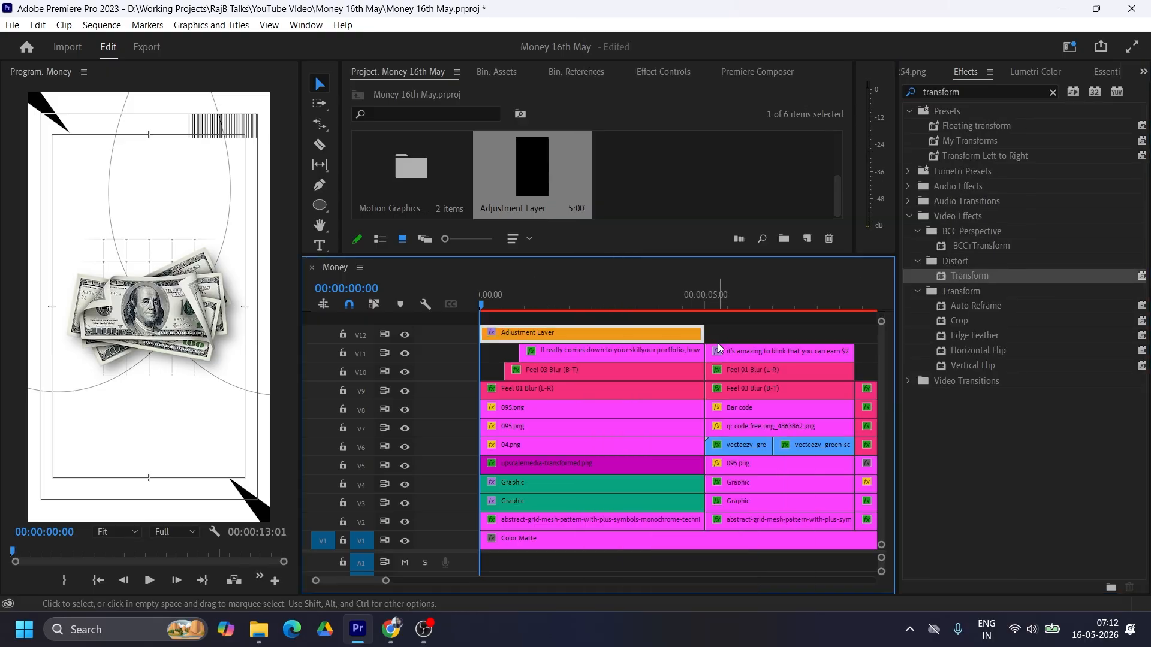
pyautogui.click(730, 330)
# Step: Keyframe the adjustment layer's Transform scale from 131 at the clip's start to 100 at about 2 seconds
pyautogui.click(530, 333)
pyautogui.click(664, 71)
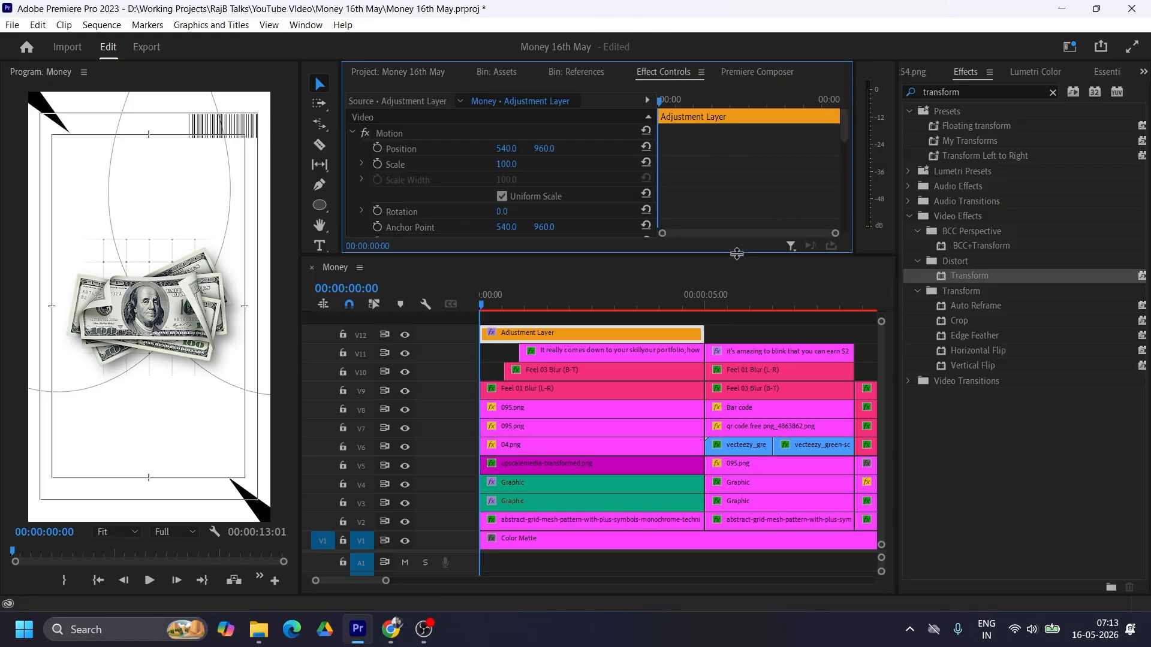
pyautogui.moveTo(746, 256); pyautogui.dragTo(749, 320)
pyautogui.scroll(-6, 762, 229)
pyautogui.scroll(1, 764, 232)
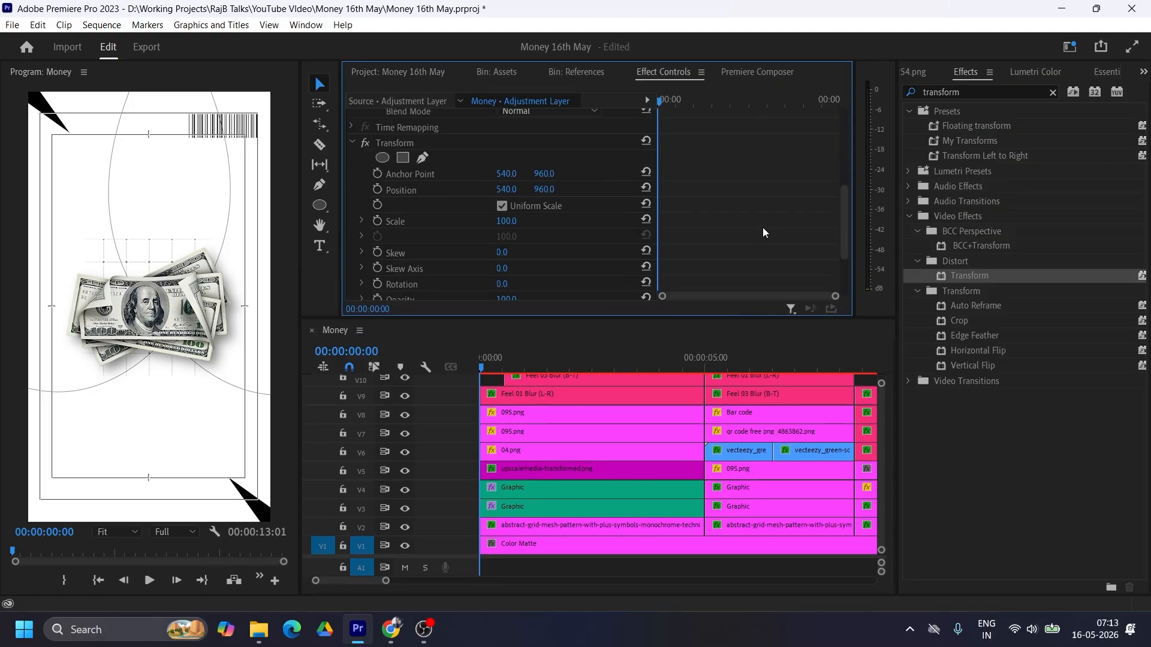
pyautogui.scroll(-2, 763, 229)
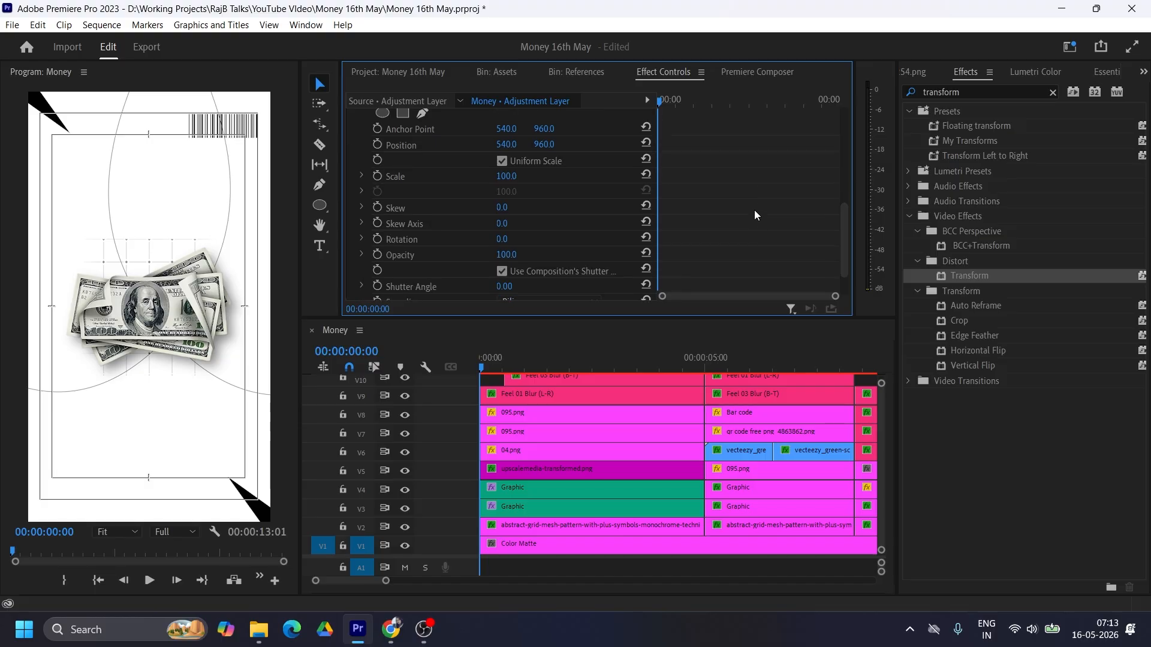
pyautogui.click(378, 177)
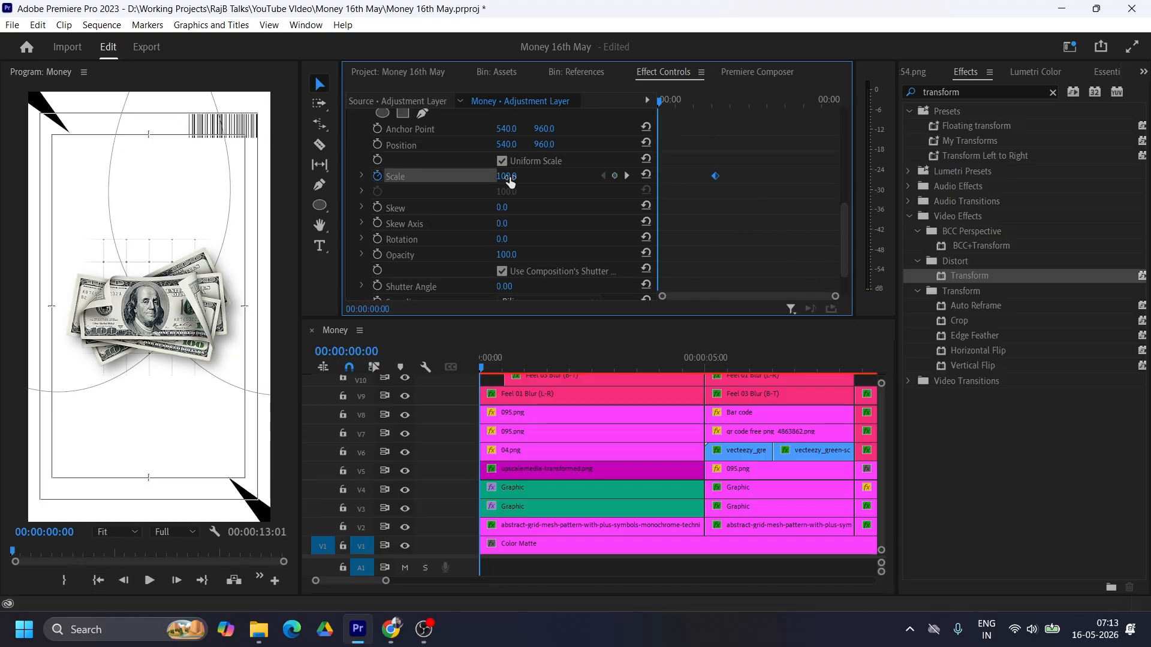
pyautogui.moveTo(506, 176); pyautogui.dragTo(525, 176)
pyautogui.moveTo(715, 175); pyautogui.dragTo(729, 176)
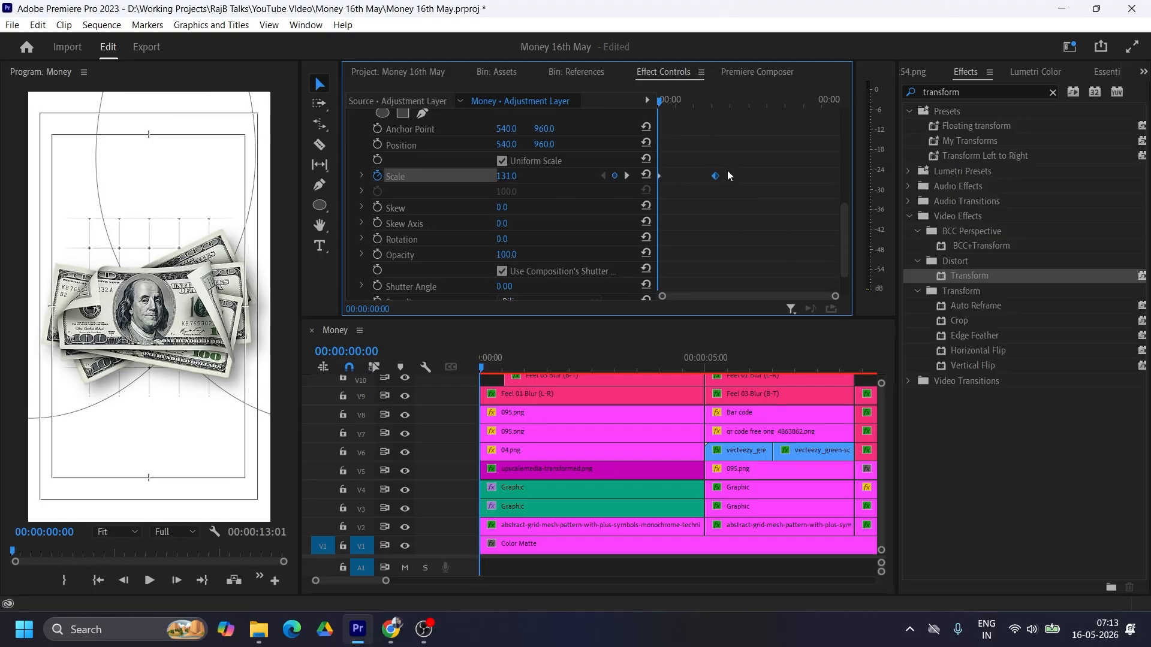
# Step: Apply Ease In to the ending Transform scale keyframe and Ease Out to the starting one on the adjustment layer
pyautogui.rightClick(730, 174)
pyautogui.click(792, 381)
pyautogui.rightClick(659, 174)
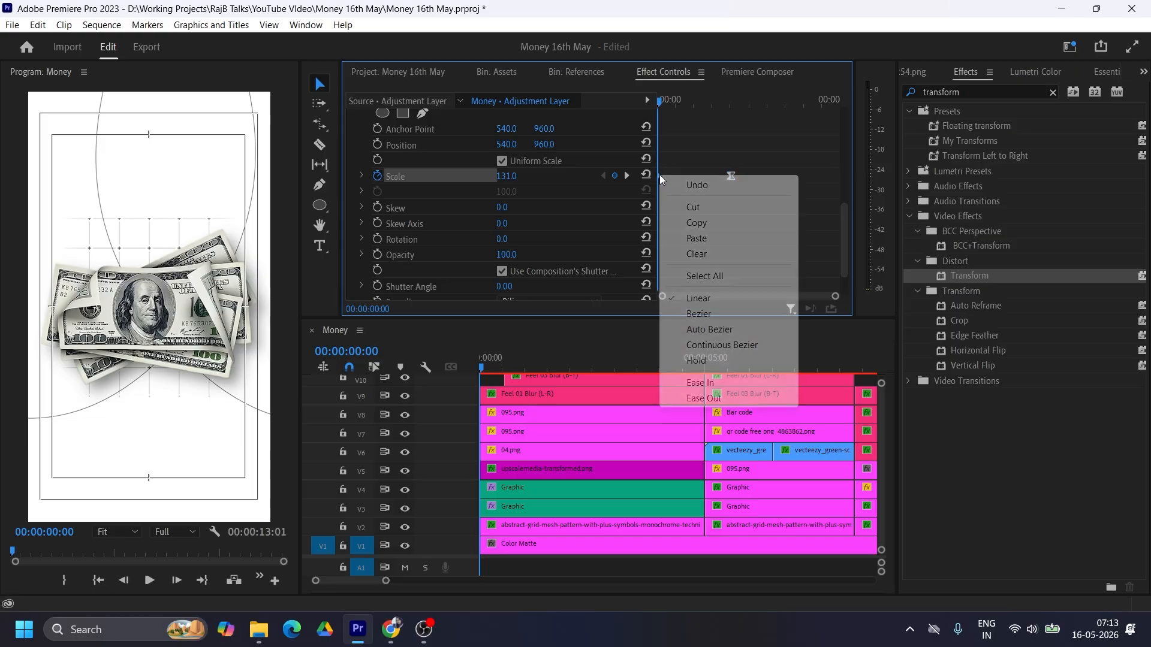
pyautogui.click(731, 396)
pyautogui.moveTo(653, 101); pyautogui.dragTo(736, 100)
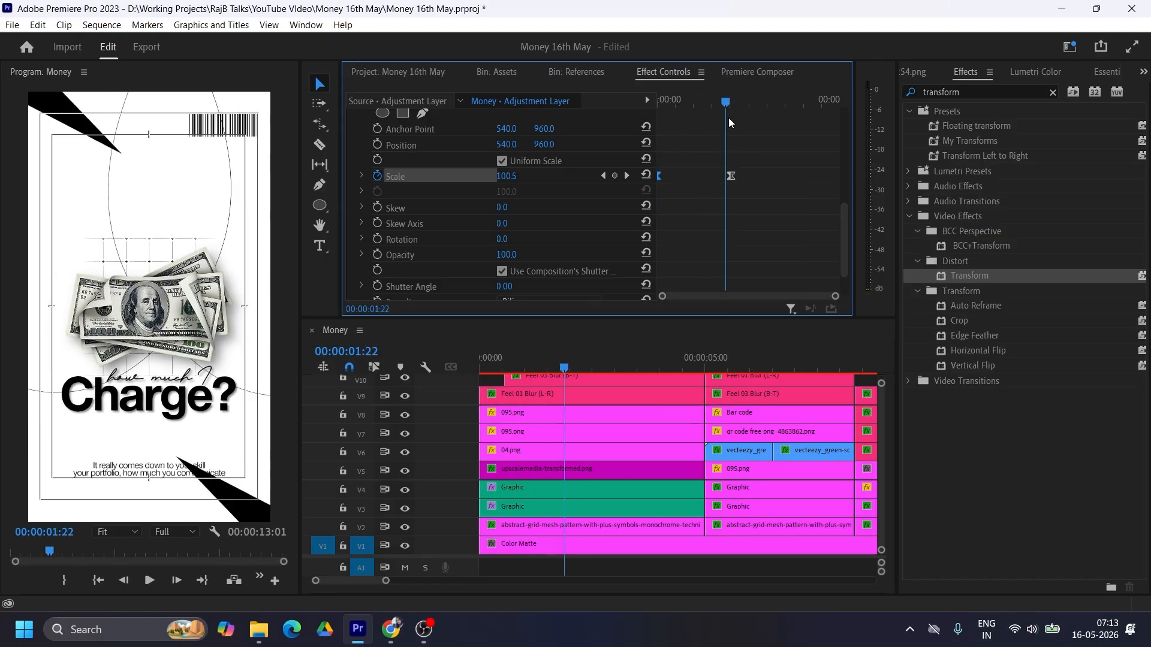
# Step: Reshape the scale velocity curve so the adjustment layer's zoom starts fast and slows gradually towards its ending keyframe
pyautogui.click(361, 176)
pyautogui.click(362, 175)
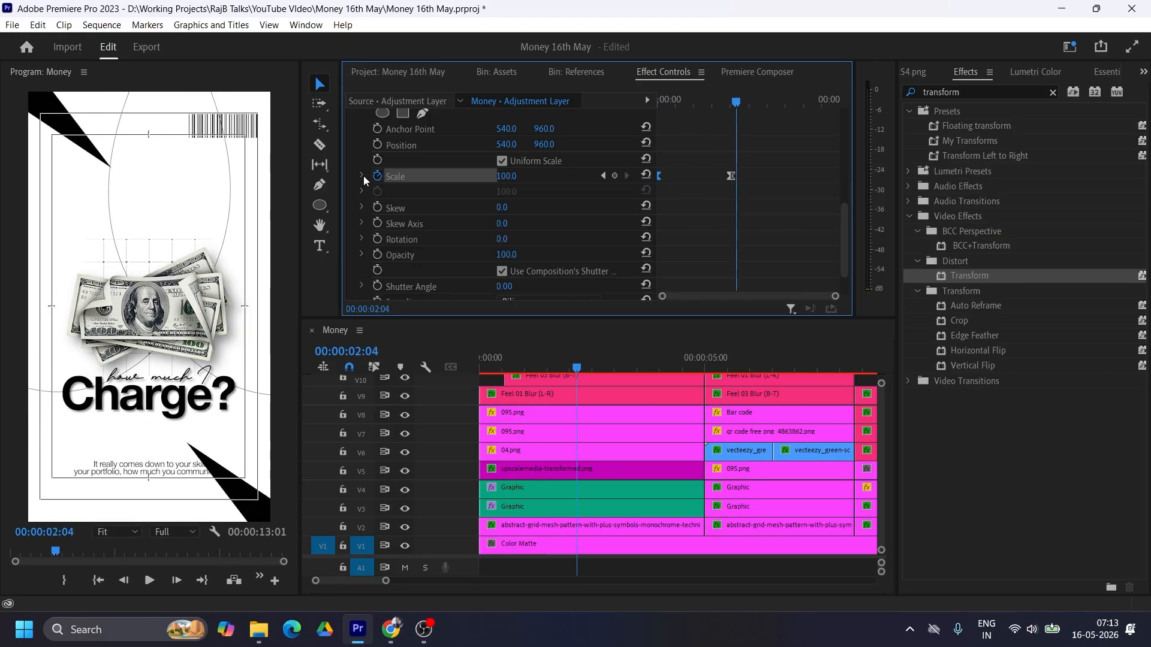
pyautogui.click(362, 175)
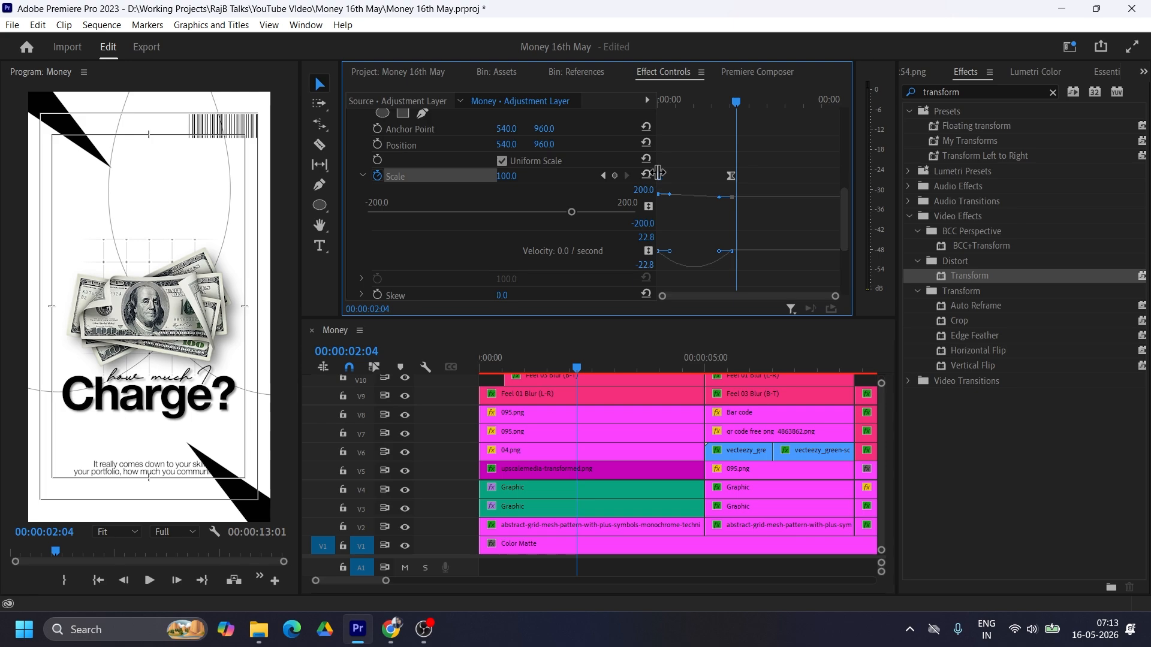
pyautogui.moveTo(669, 251); pyautogui.dragTo(657, 253)
pyautogui.scroll(-1, 672, 153)
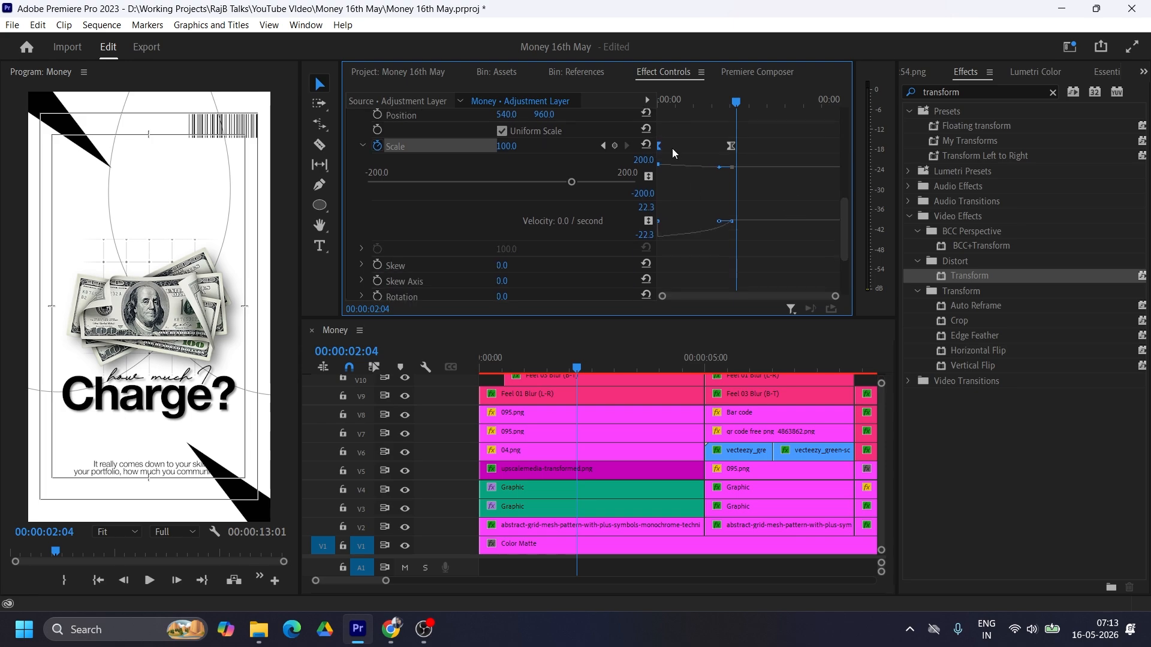
pyautogui.moveTo(664, 144); pyautogui.dragTo(666, 145)
pyautogui.click(731, 146)
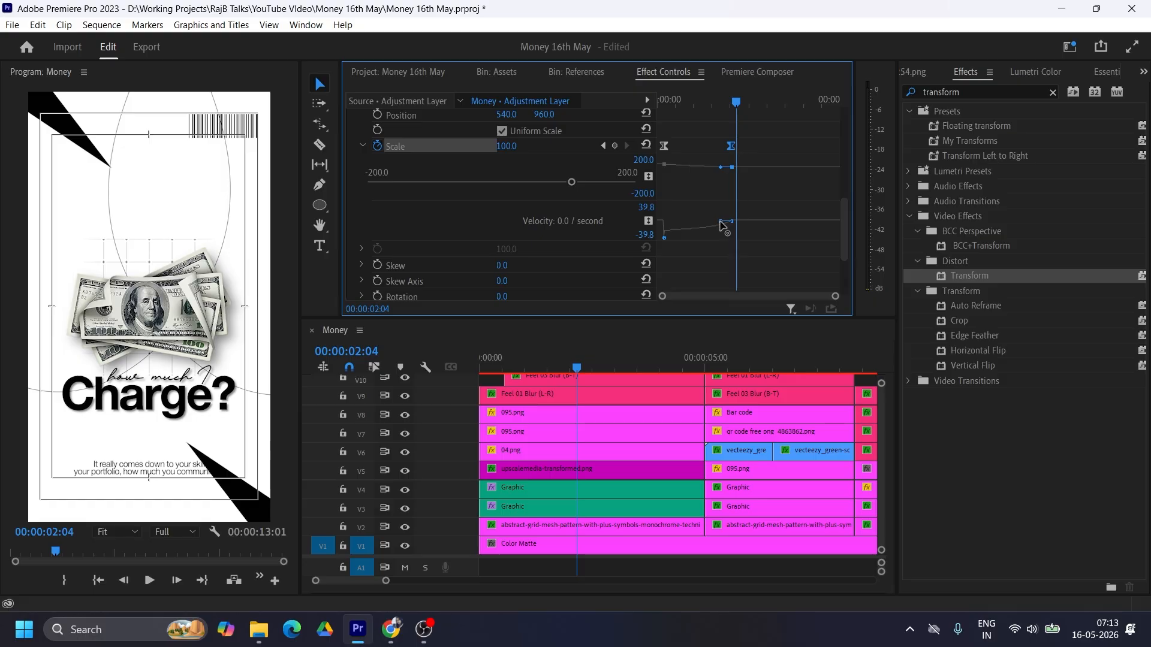
pyautogui.moveTo(728, 221); pyautogui.dragTo(702, 221)
# Step: Move the starting scale keyframe to the clip's start and the ending one to about 00:00:02:21, and play back the zoom
pyautogui.moveTo(663, 146); pyautogui.dragTo(657, 145)
pyautogui.moveTo(732, 146); pyautogui.dragTo(760, 145)
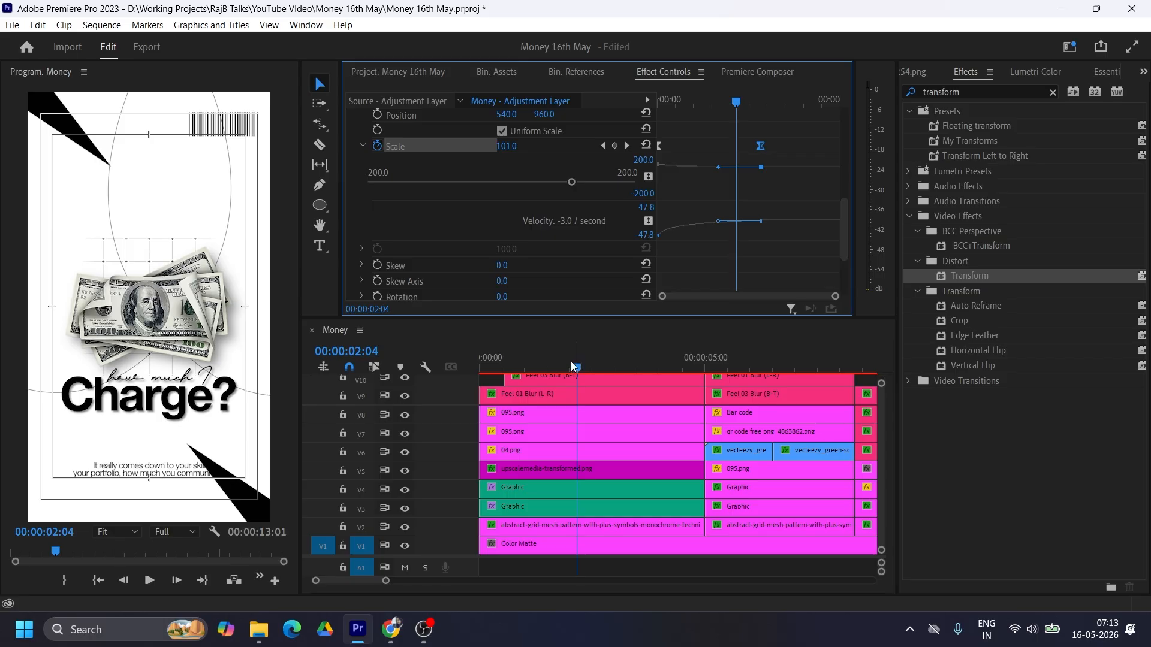
pyautogui.moveTo(574, 367); pyautogui.dragTo(483, 366)
pyautogui.press('space')
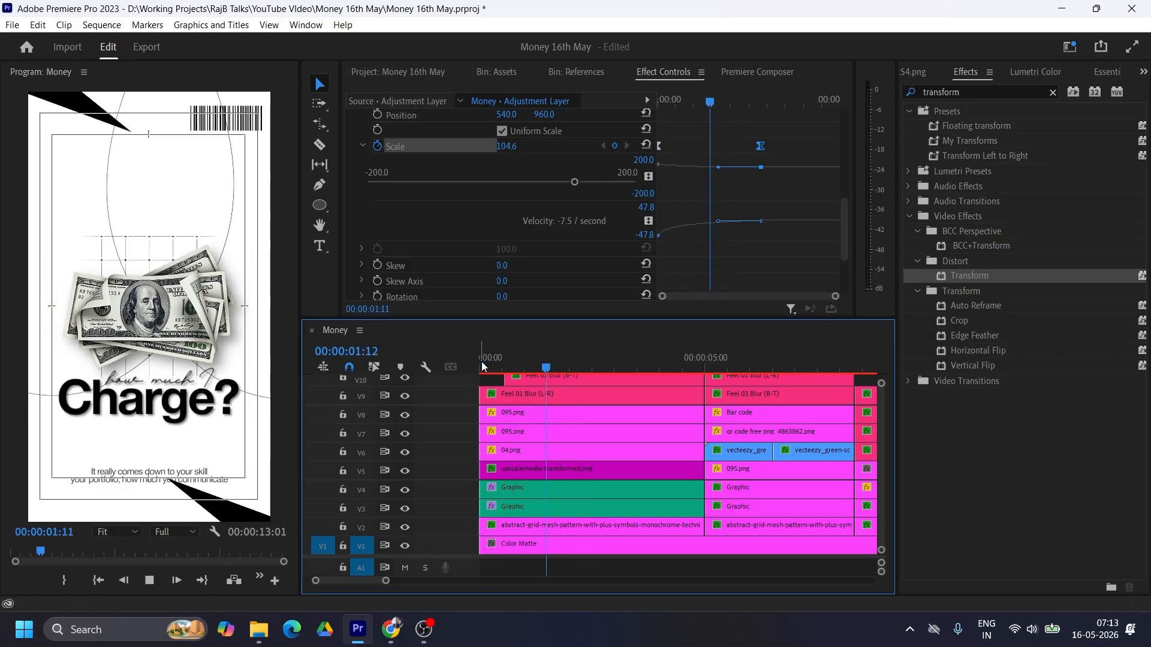
pyautogui.press('space')
# Step: Apply the Gaussian Blur effect to the adjustment layer on V12 above the first scene
pyautogui.moveTo(589, 318); pyautogui.dragTo(590, 249)
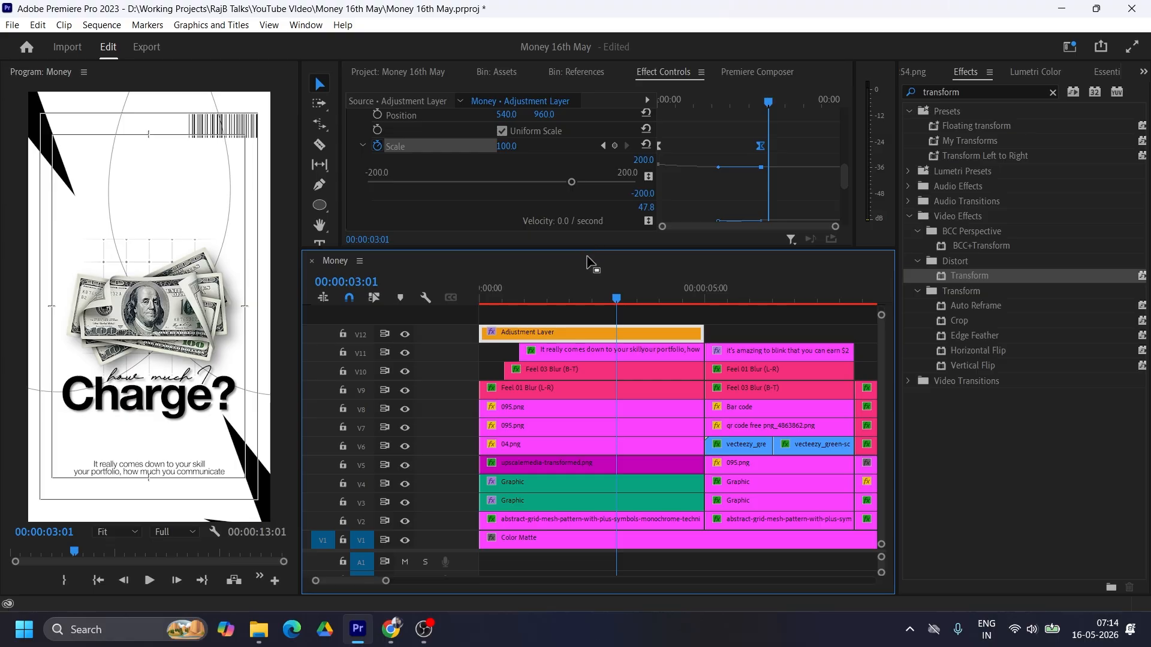
pyautogui.click(653, 317)
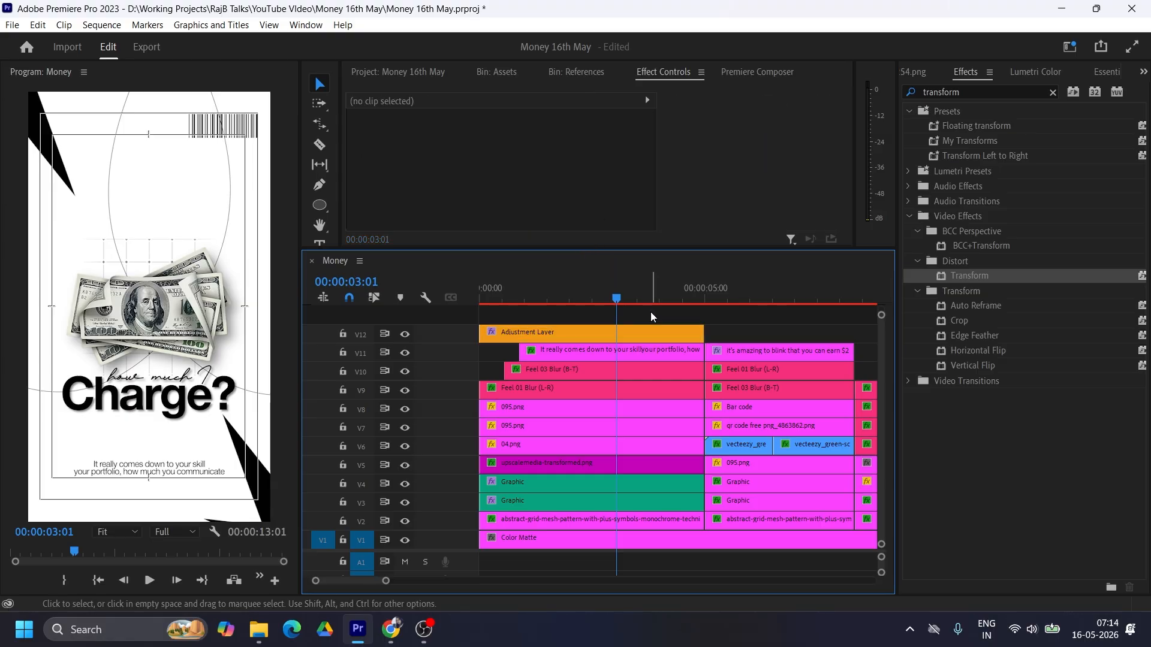
pyautogui.click(571, 336)
pyautogui.hotkey('shift', '7')
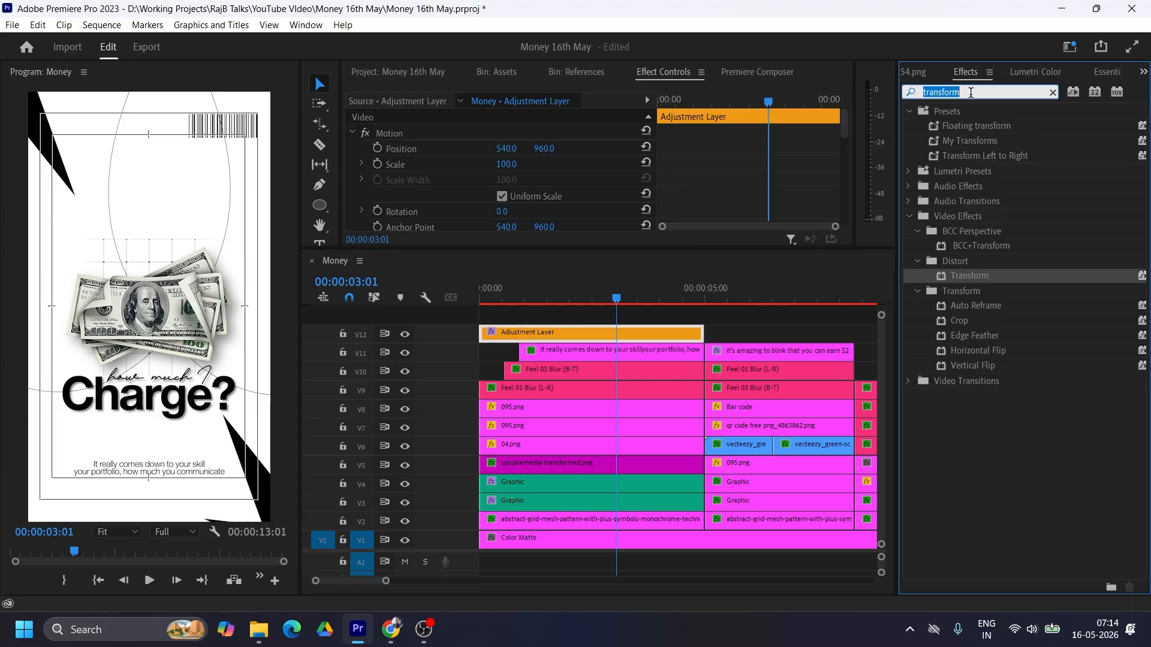
pyautogui.write('ga')
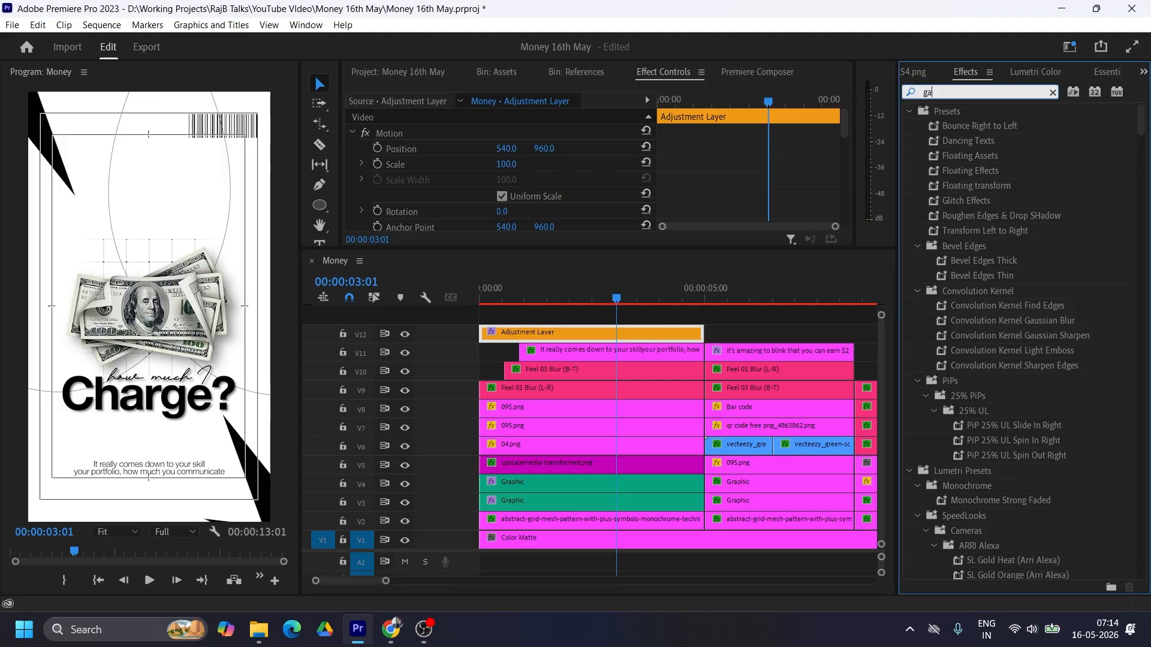
pyautogui.write('ussian blur')
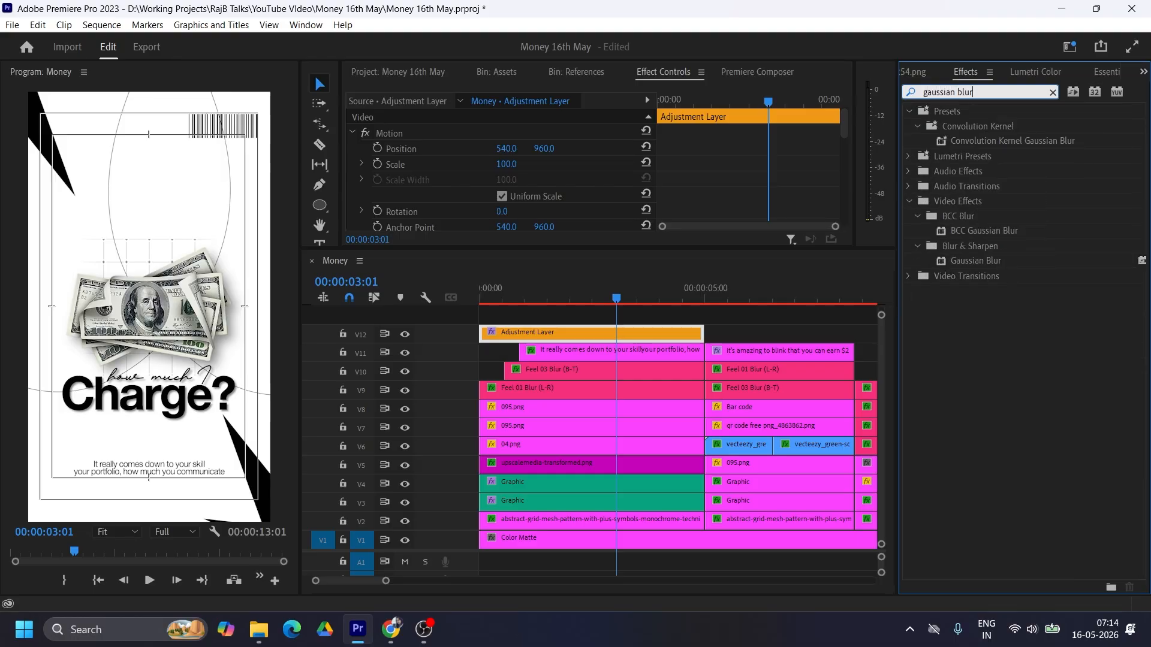
pyautogui.moveTo(976, 261); pyautogui.dragTo(506, 343)
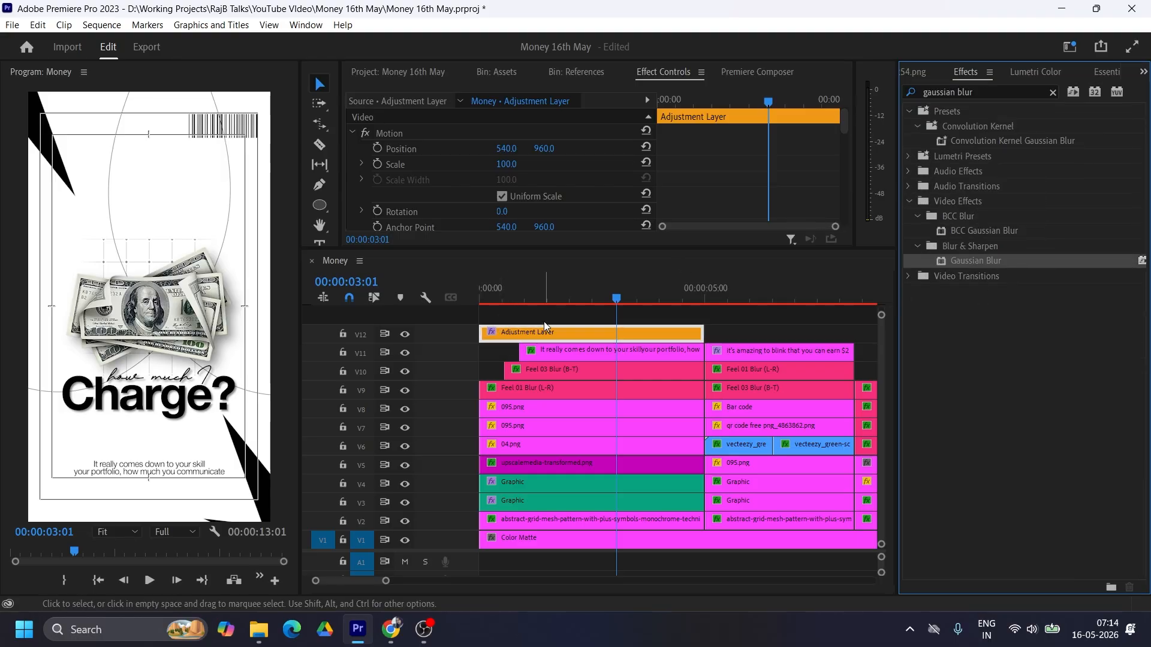
# Step: Keyframe the adjustment layer's Gaussian Blur blurriness from 15 at the clip's start to 0 at 00:00:01:12
pyautogui.scroll(-2, 722, 166)
pyautogui.moveTo(770, 107); pyautogui.dragTo(762, 104)
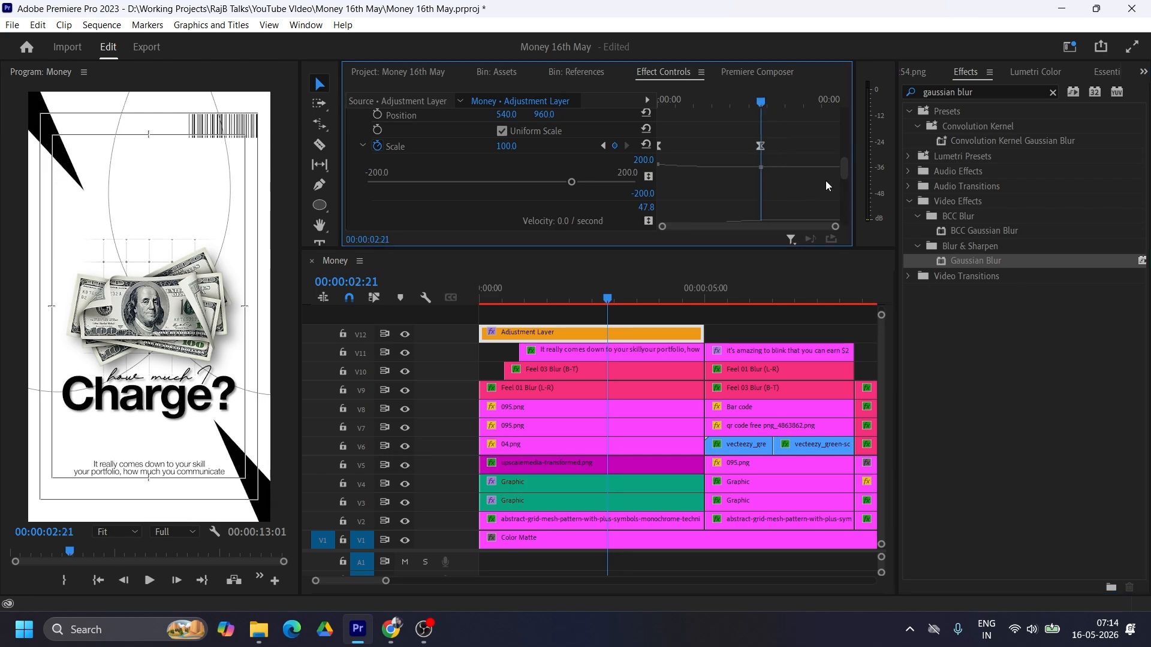
pyautogui.moveTo(761, 102); pyautogui.dragTo(715, 105)
pyautogui.scroll(-5, 822, 193)
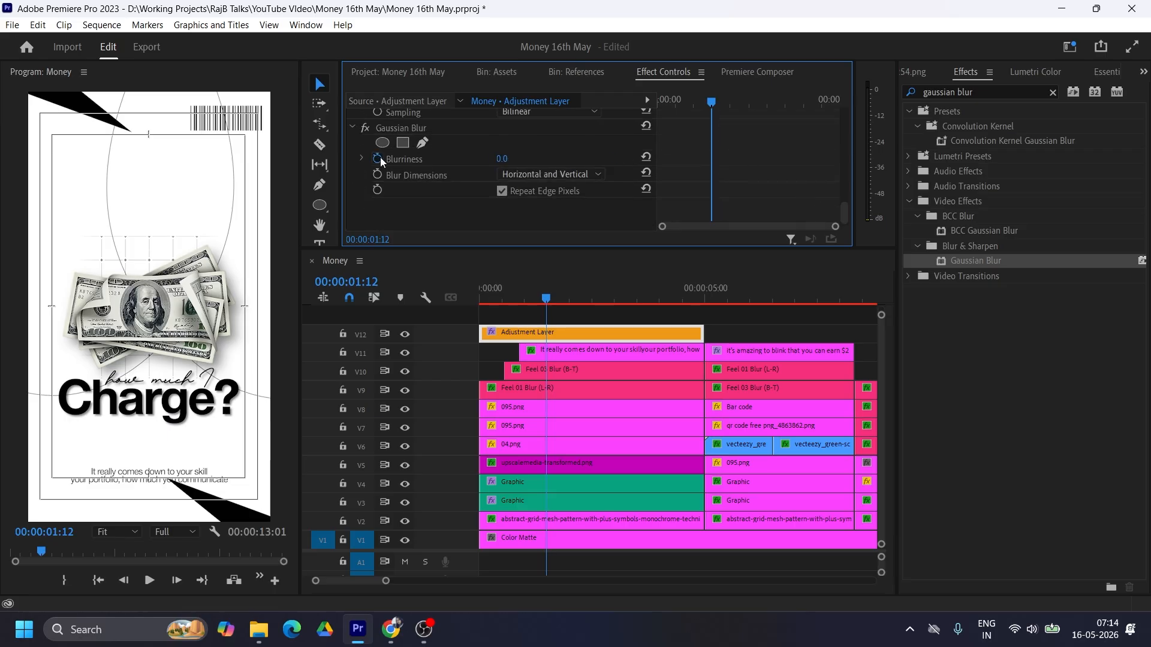
pyautogui.click(377, 158)
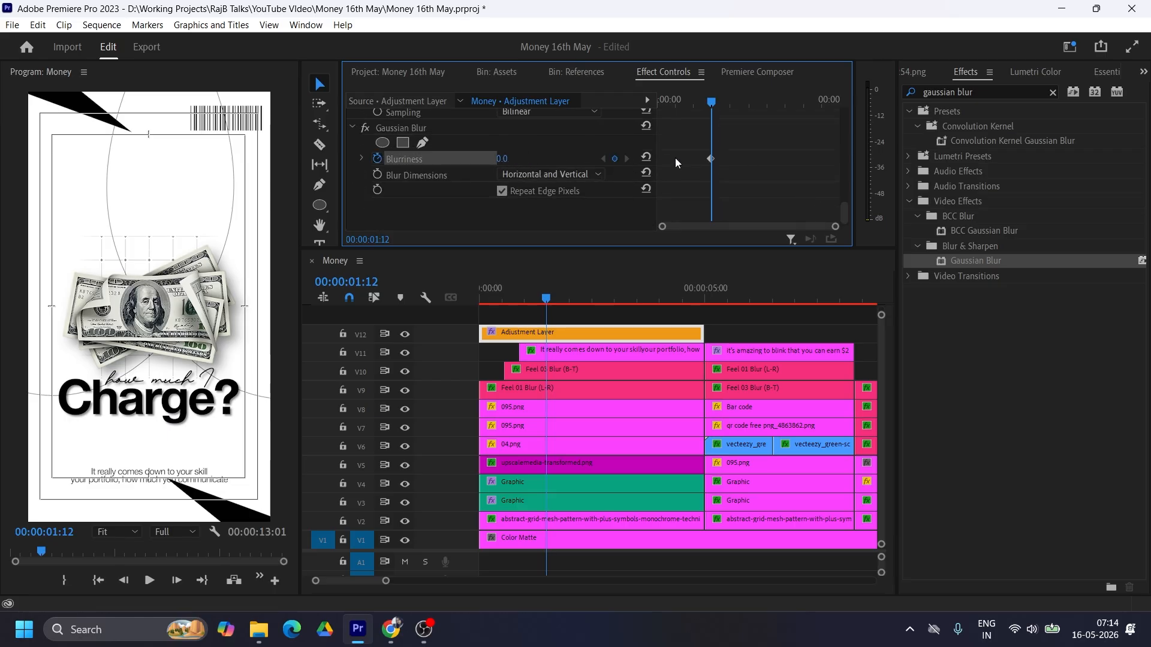
pyautogui.moveTo(712, 102); pyautogui.dragTo(634, 101)
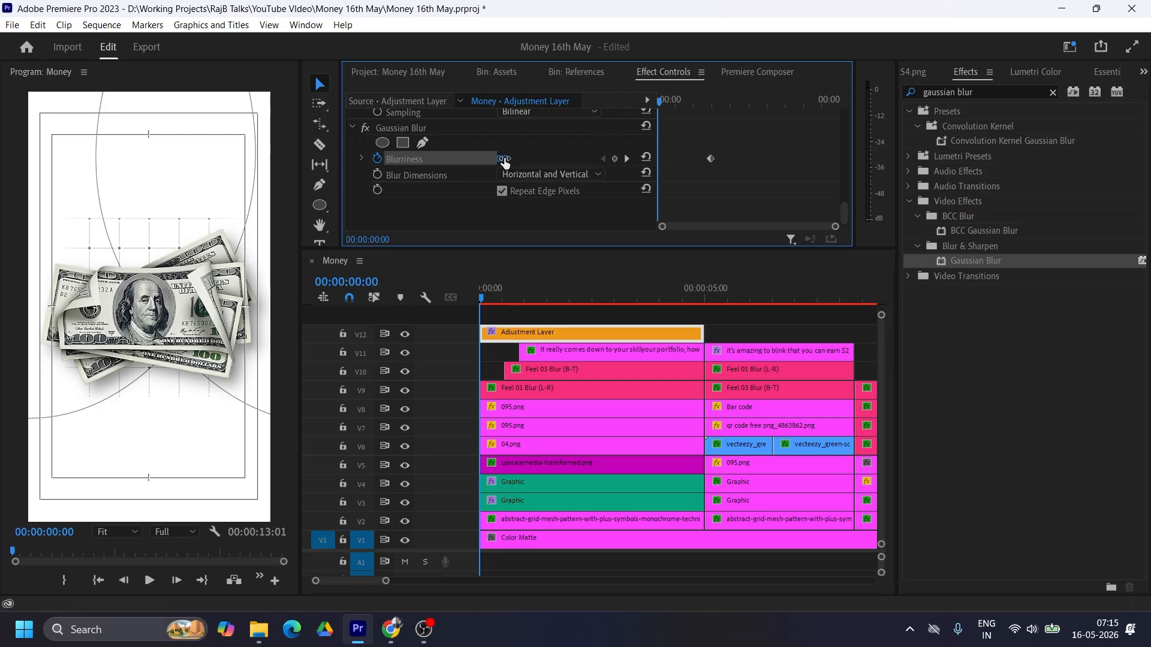
pyautogui.moveTo(502, 158); pyautogui.dragTo(516, 159)
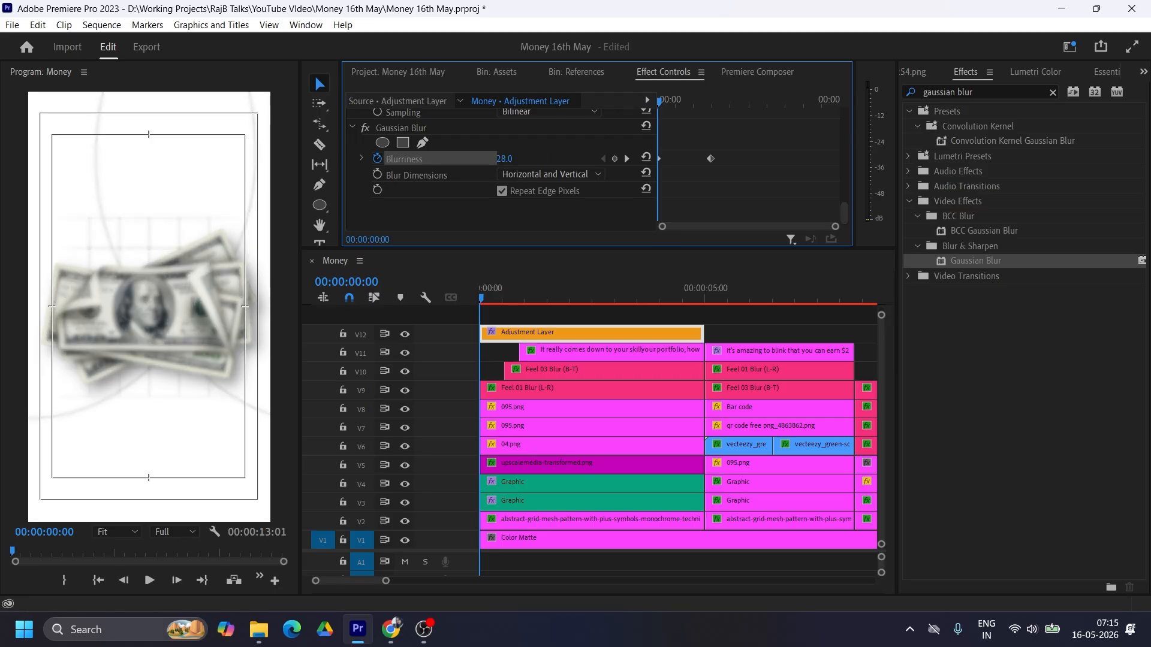
pyautogui.click(506, 159)
pyautogui.write('1')
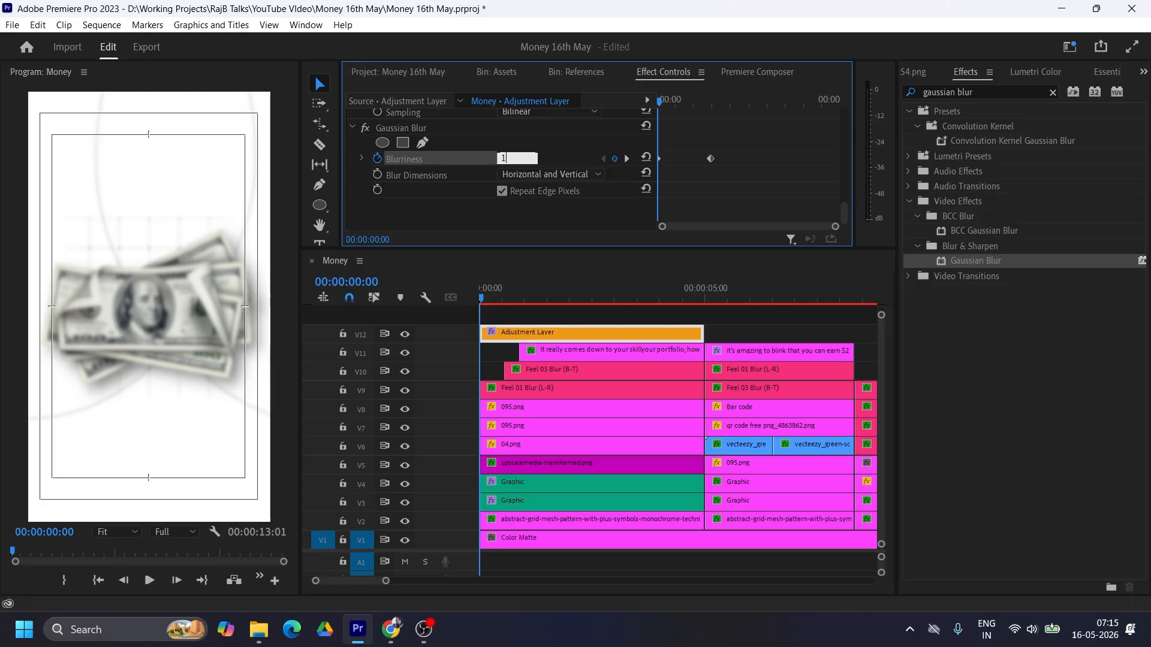
pyautogui.write('5')
pyautogui.press('Return')
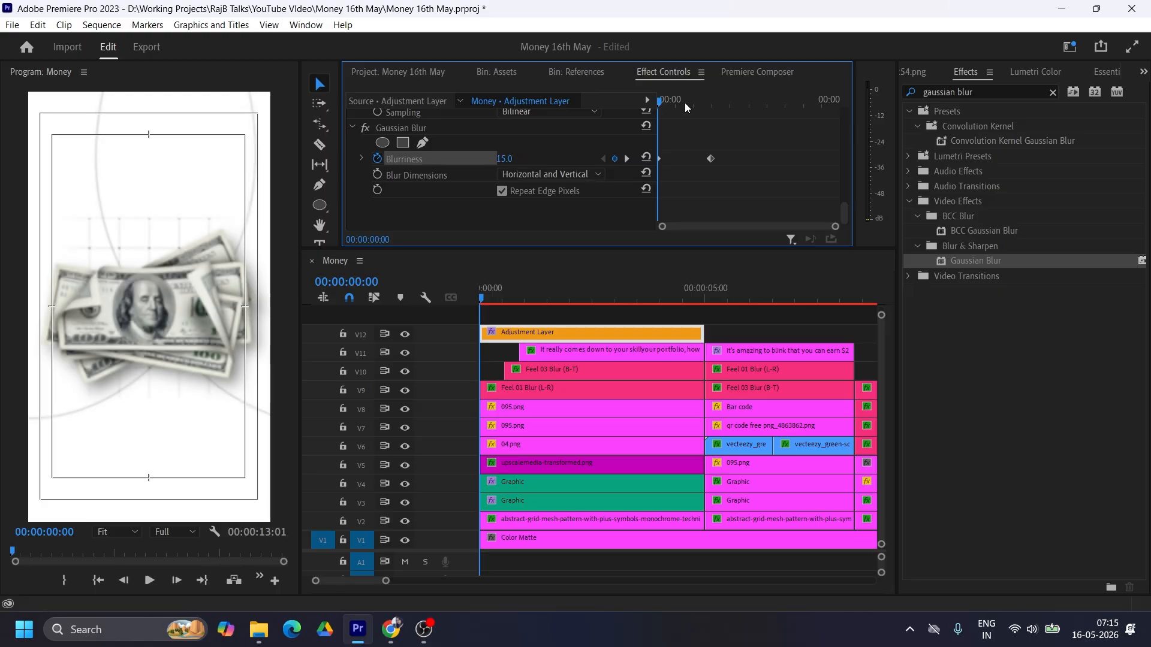
# Step: Move the ending blurriness keyframe to slightly past 2 seconds and play the scene from its start
pyautogui.moveTo(660, 103); pyautogui.dragTo(765, 105)
pyautogui.moveTo(711, 159); pyautogui.dragTo(740, 159)
pyautogui.moveTo(765, 103); pyautogui.dragTo(613, 103)
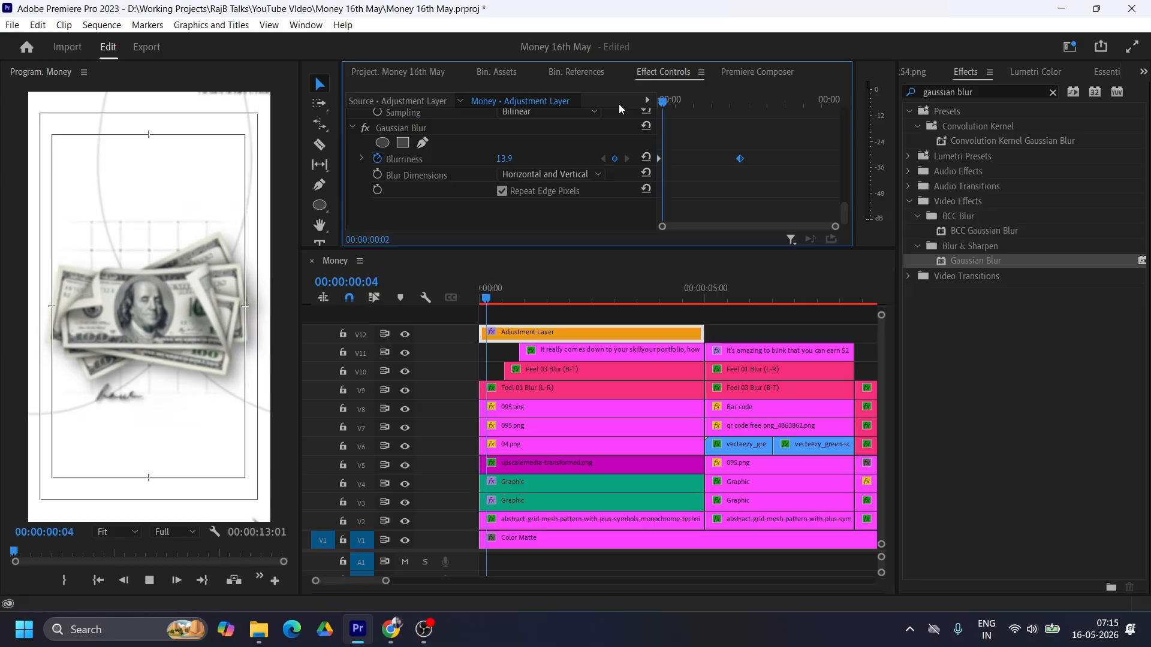
pyautogui.press('space')
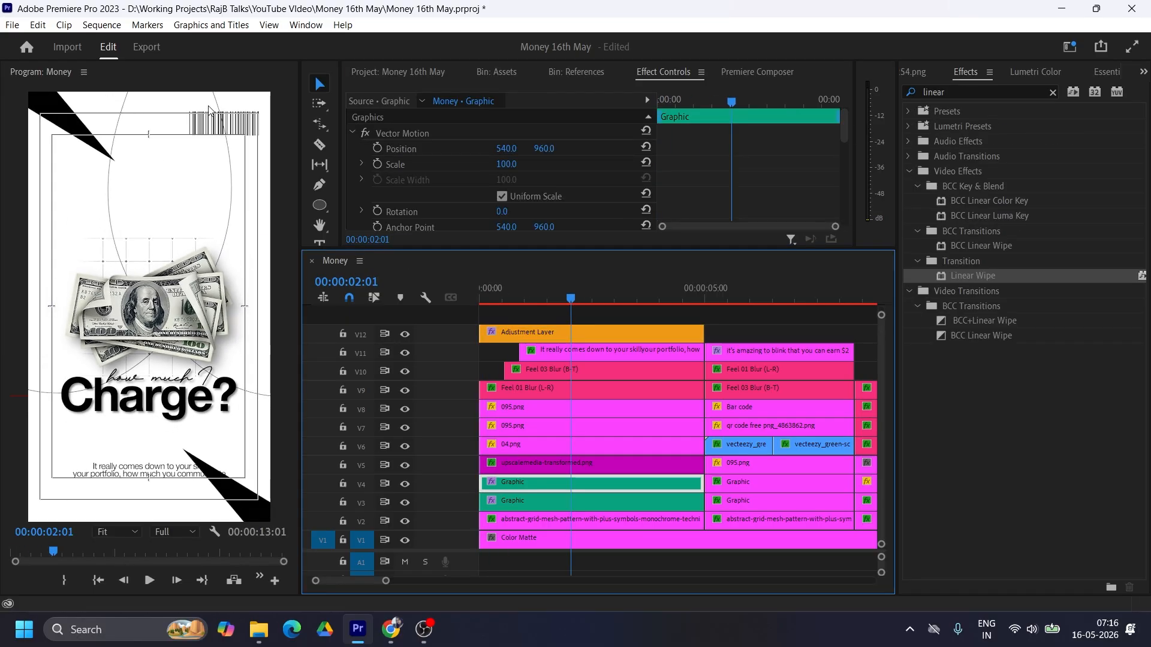
# Step: Apply the Linear Wipe effect to the first scene's graphic clip on V3 and bring its settings into view
pyautogui.click(527, 502)
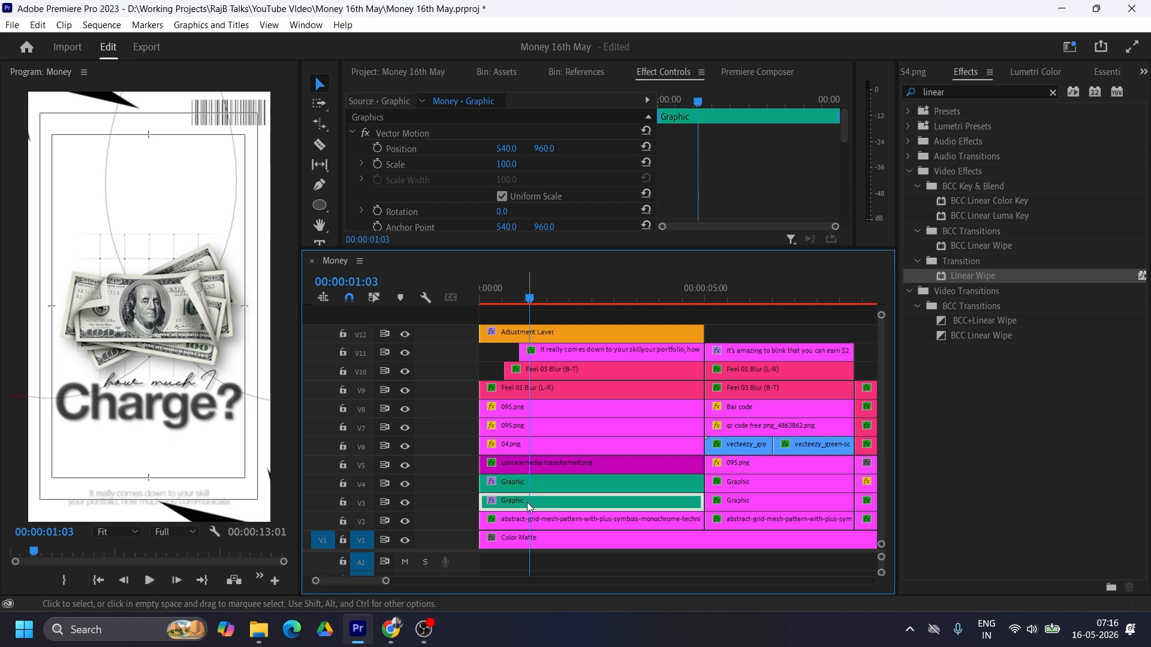
pyautogui.moveTo(972, 275); pyautogui.dragTo(547, 506)
pyautogui.scroll(-4, 698, 192)
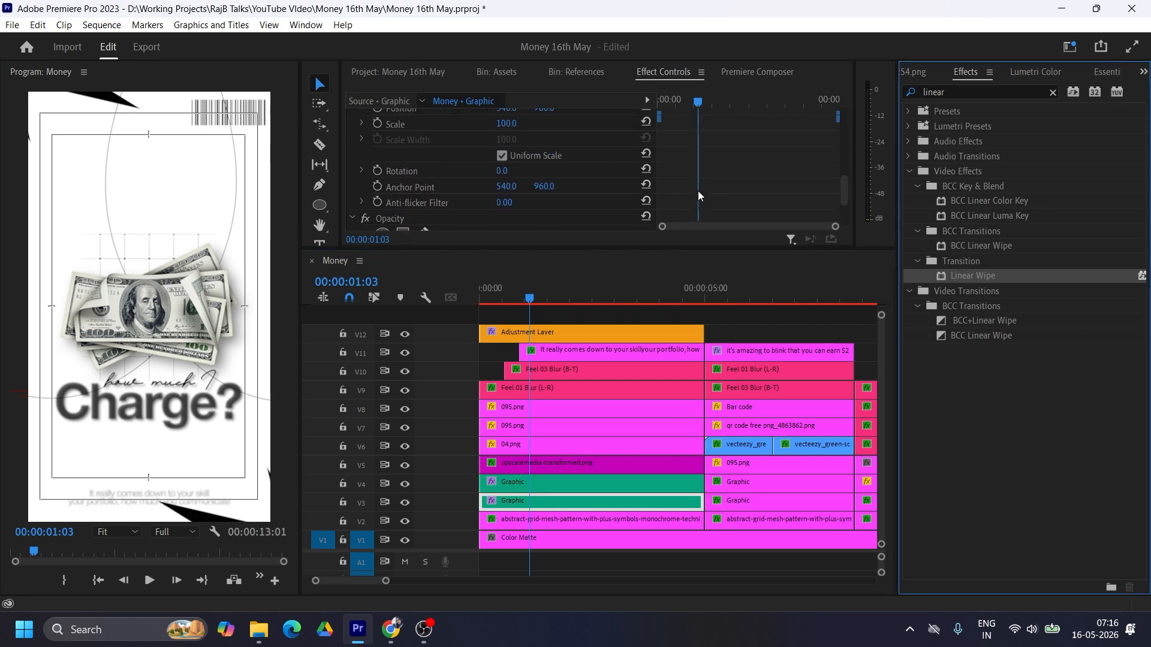
pyautogui.scroll(-2, 698, 191)
pyautogui.scroll(-3, 698, 186)
pyautogui.moveTo(648, 252); pyautogui.dragTo(648, 315)
pyautogui.scroll(5, 720, 222)
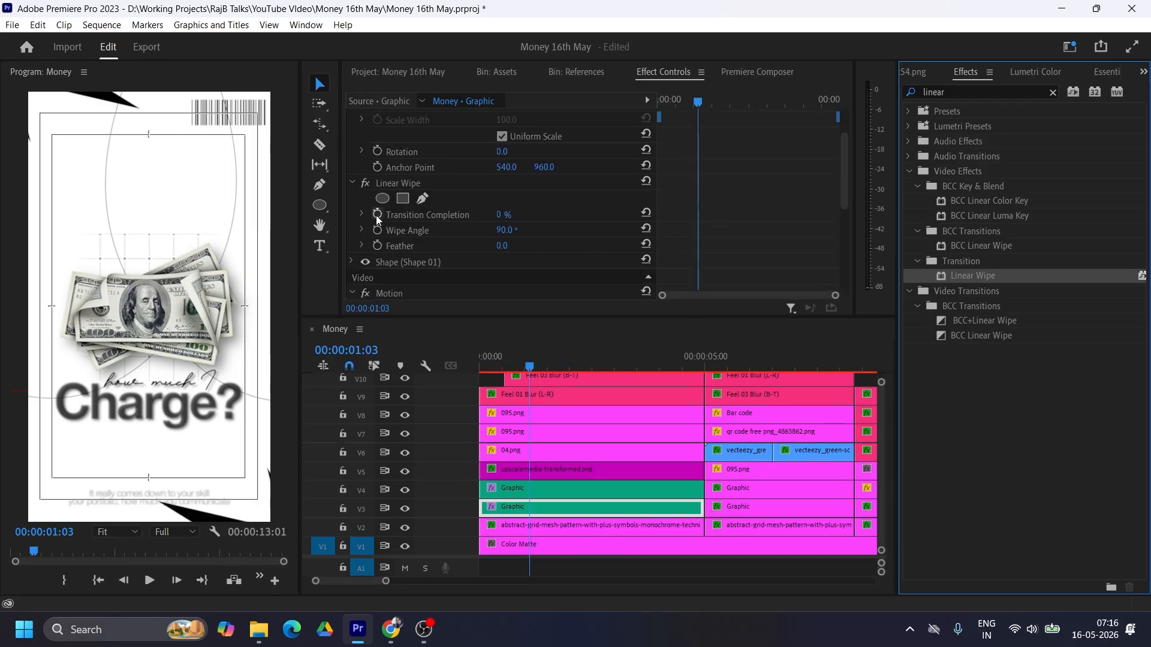
# Step: Keyframe the V3 graphic's Linear Wipe Transition Completion from 100% at the clip's start to 0% at about 2.4 seconds
pyautogui.click(378, 215)
pyautogui.click(689, 102)
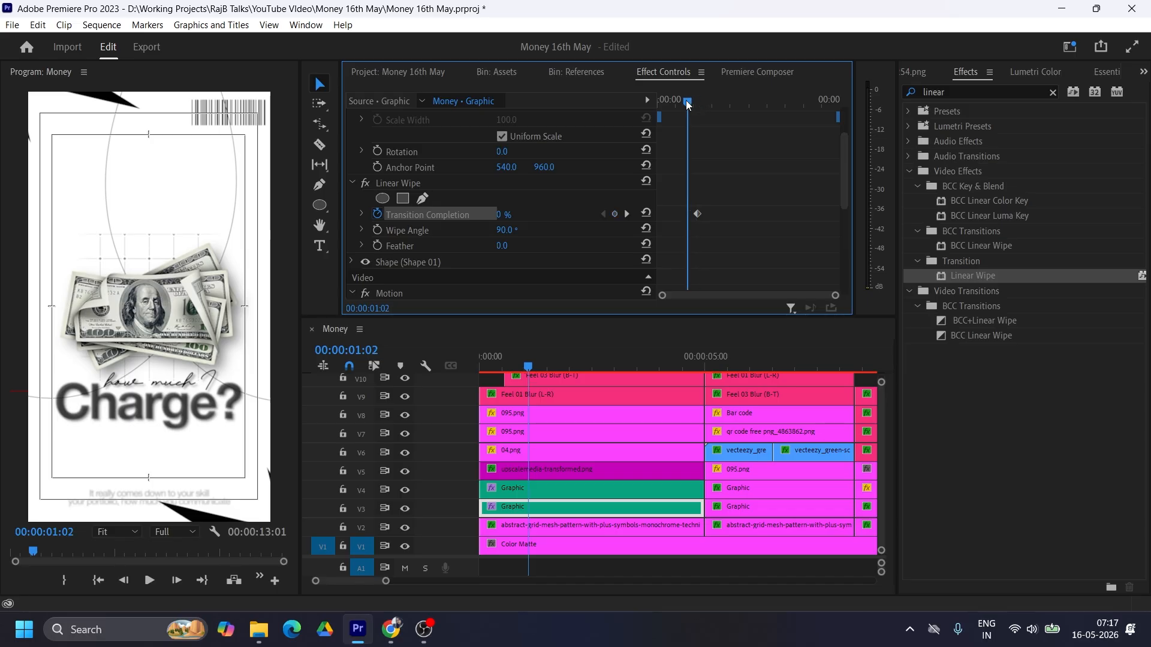
pyautogui.moveTo(688, 102); pyautogui.dragTo(650, 100)
pyautogui.moveTo(507, 216); pyautogui.dragTo(567, 216)
pyautogui.moveTo(660, 101); pyautogui.dragTo(715, 102)
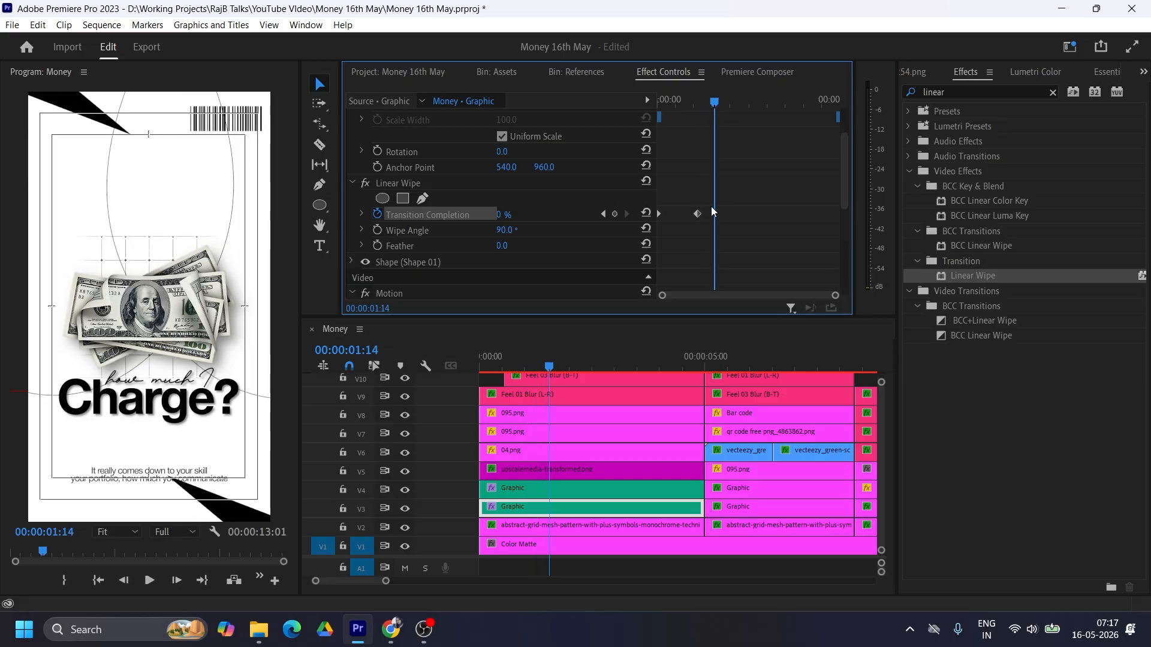
pyautogui.moveTo(698, 214); pyautogui.dragTo(746, 217)
# Step: Ease both Transition Completion keyframes of the V3 graphic's Linear Wipe, using Ease Out on the starting one
pyautogui.rightClick(745, 218)
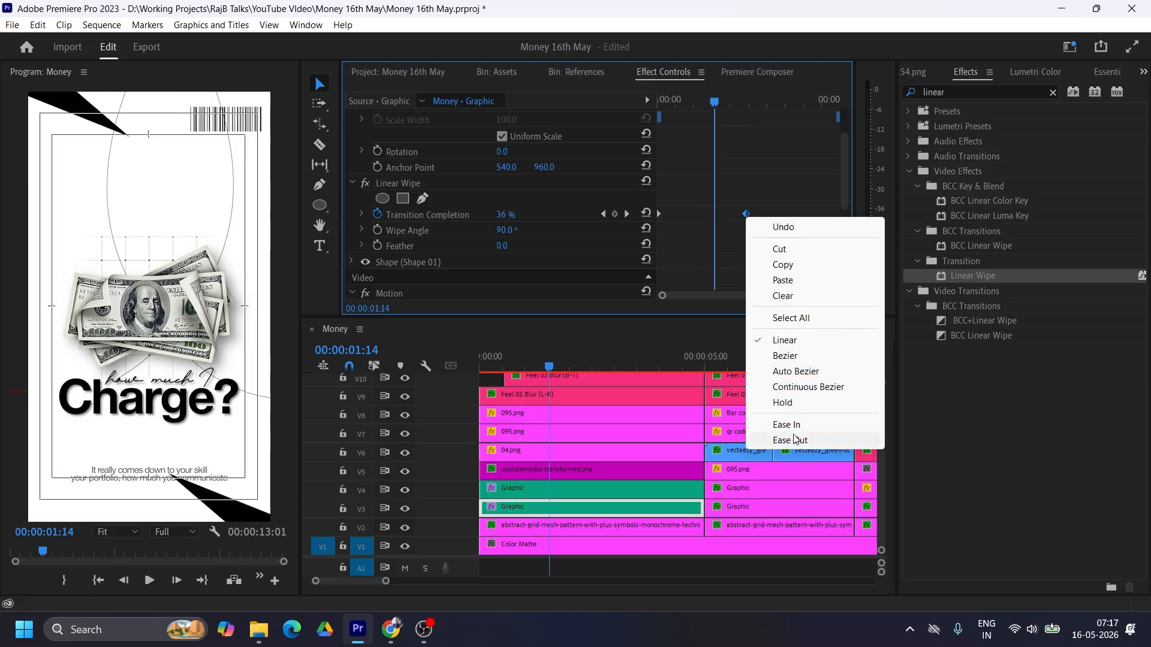
pyautogui.click(784, 356)
pyautogui.rightClick(660, 215)
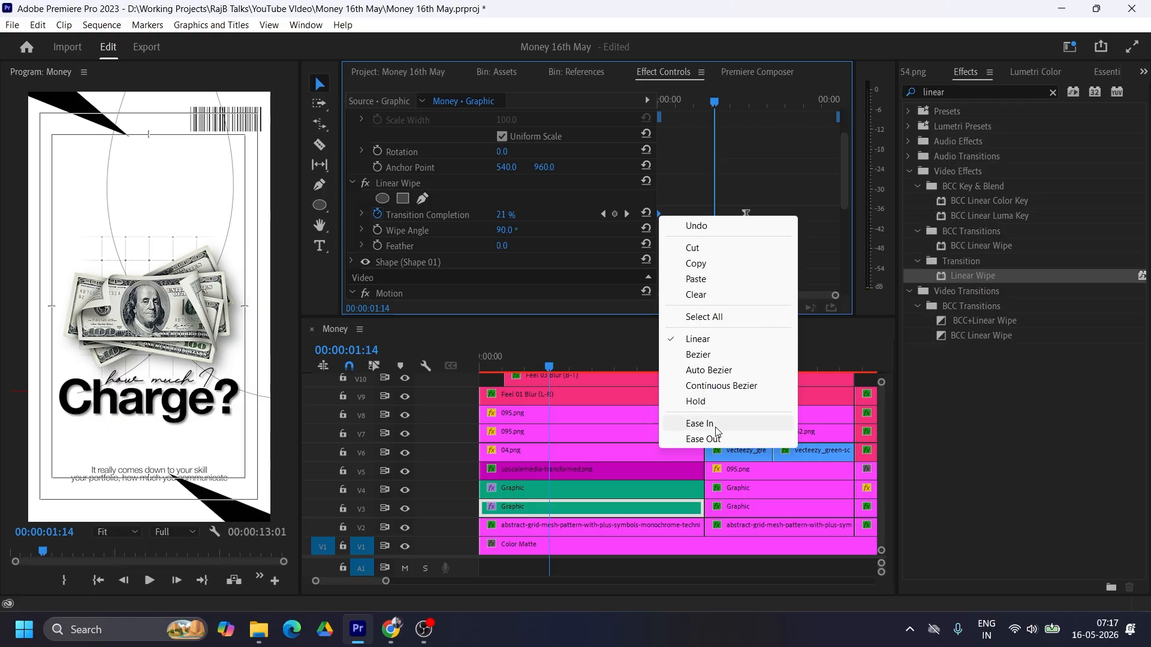
pyautogui.click(703, 438)
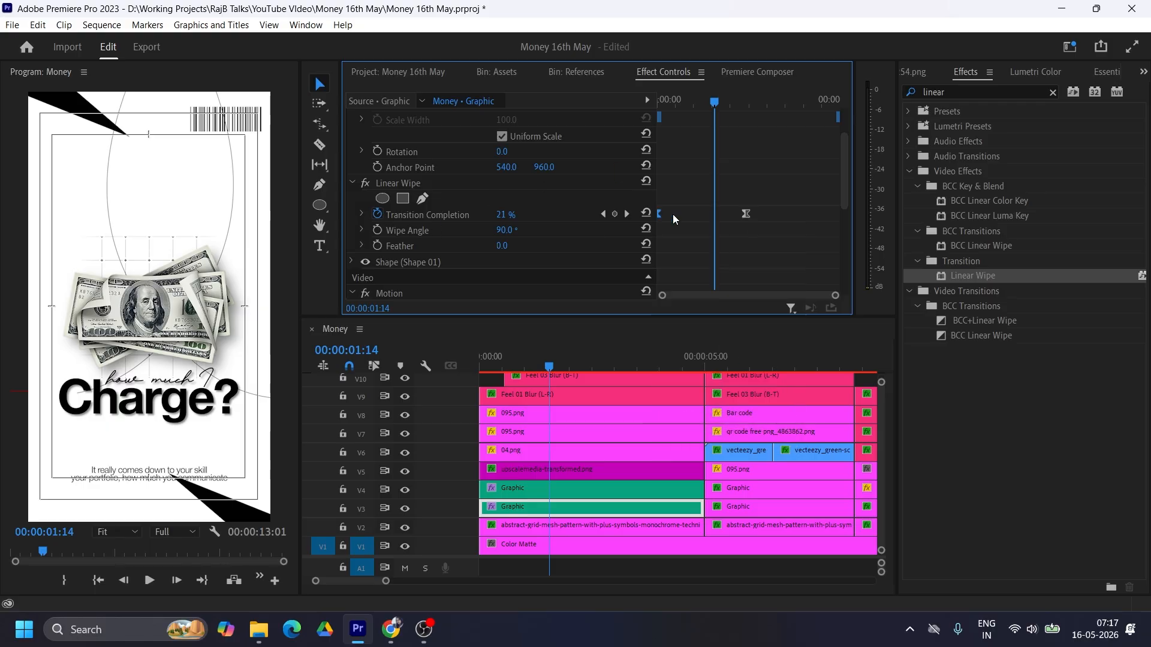
pyautogui.rightClick(659, 214)
pyautogui.click(733, 431)
# Step: Reshape the Transition Completion velocity curve so the wipe starts fast and slows gradually, and return the playhead to the sequence start
pyautogui.click(362, 214)
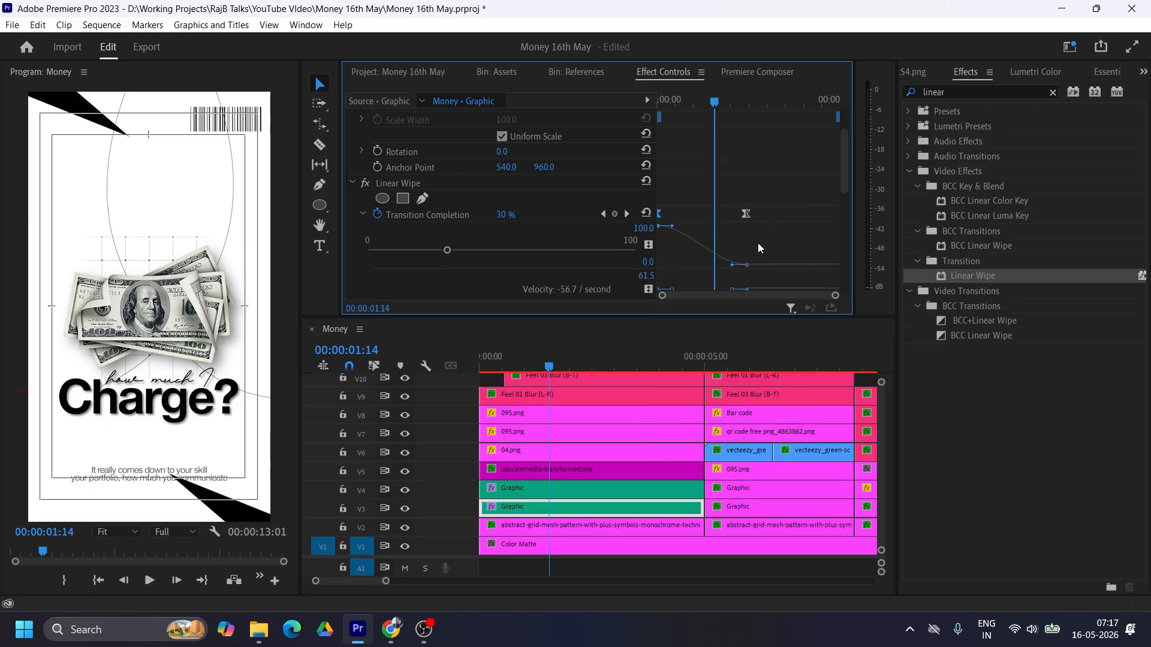
pyautogui.scroll(-3, 756, 243)
pyautogui.moveTo(672, 185); pyautogui.dragTo(643, 189)
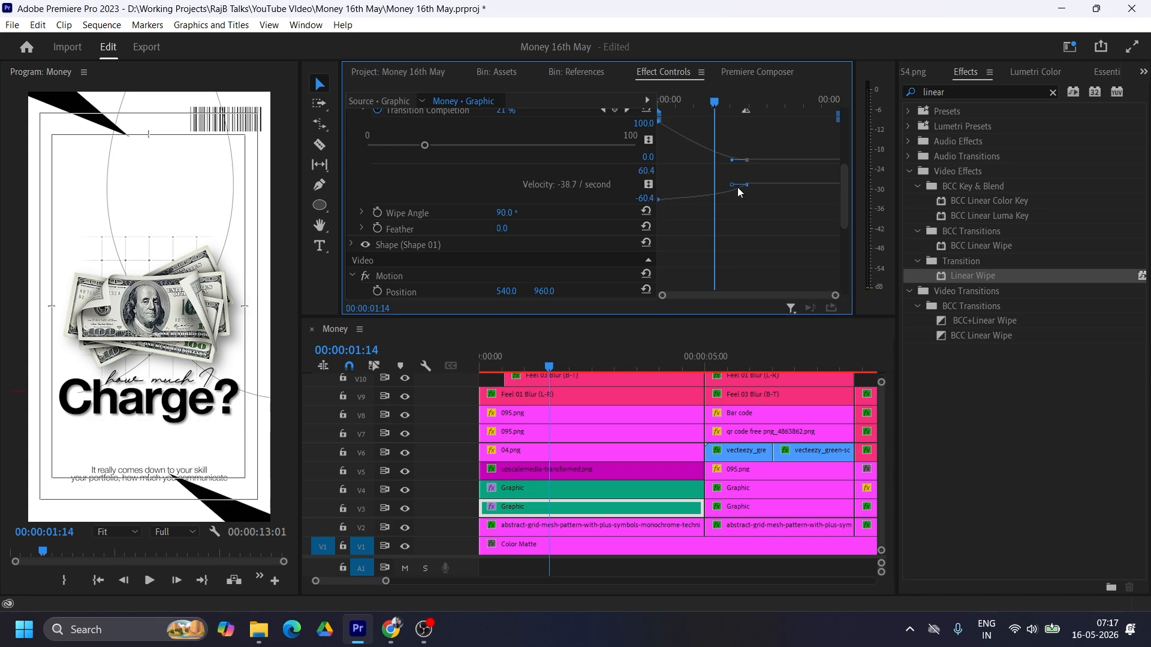
pyautogui.moveTo(732, 185); pyautogui.dragTo(712, 185)
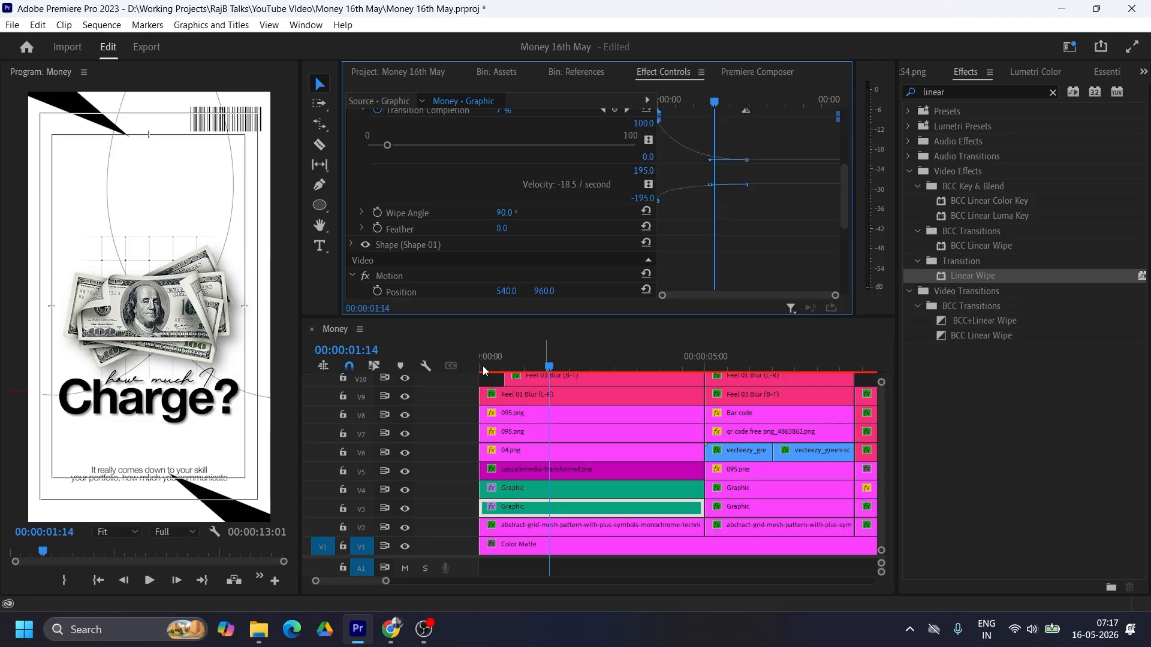
pyautogui.click(482, 366)
pyautogui.moveTo(487, 362)
pyautogui.mouseDown()
pyautogui.moveTo(512, 361)
pyautogui.moveTo(473, 361)
pyautogui.mouseUp()
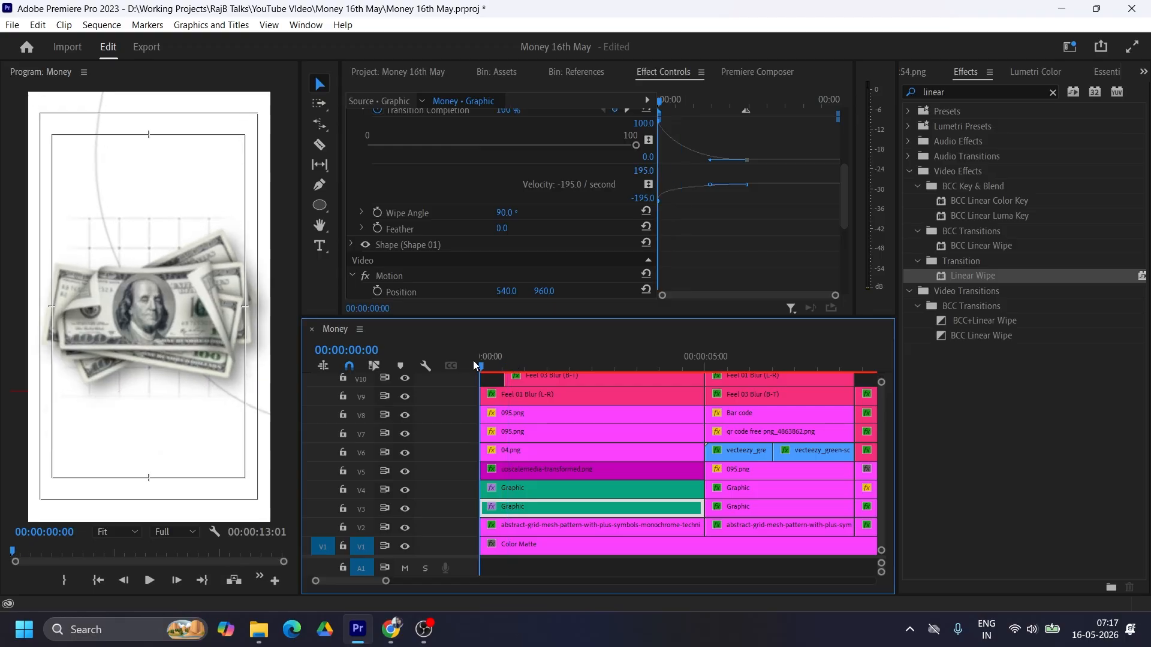
# Step: Preview the wipe, and reshape the V3 graphic's starting Transition Completion velocity so the wipe begins slowly
pyautogui.press('space')
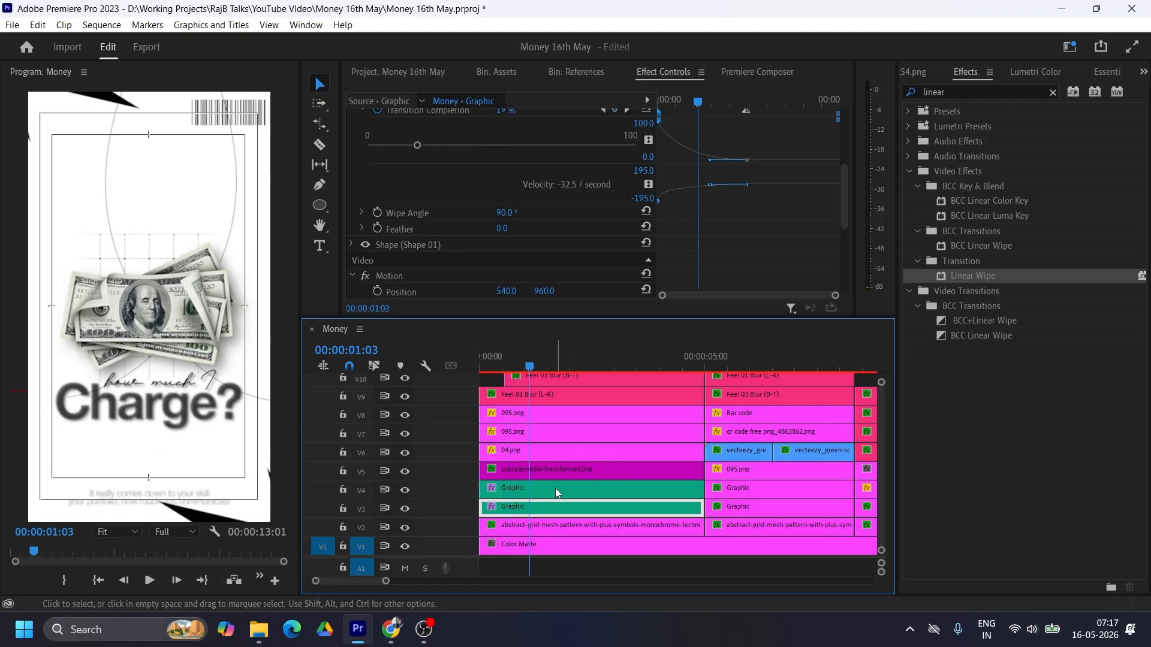
pyautogui.scroll(1, 752, 196)
pyautogui.scroll(2, 698, 142)
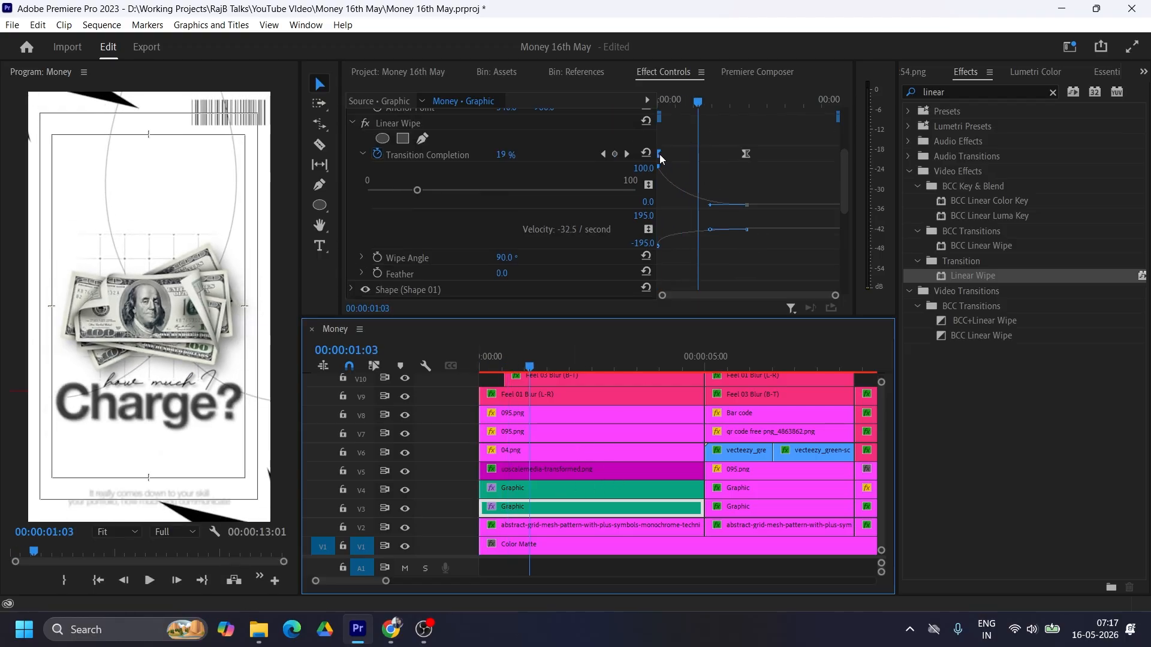
pyautogui.click(660, 156)
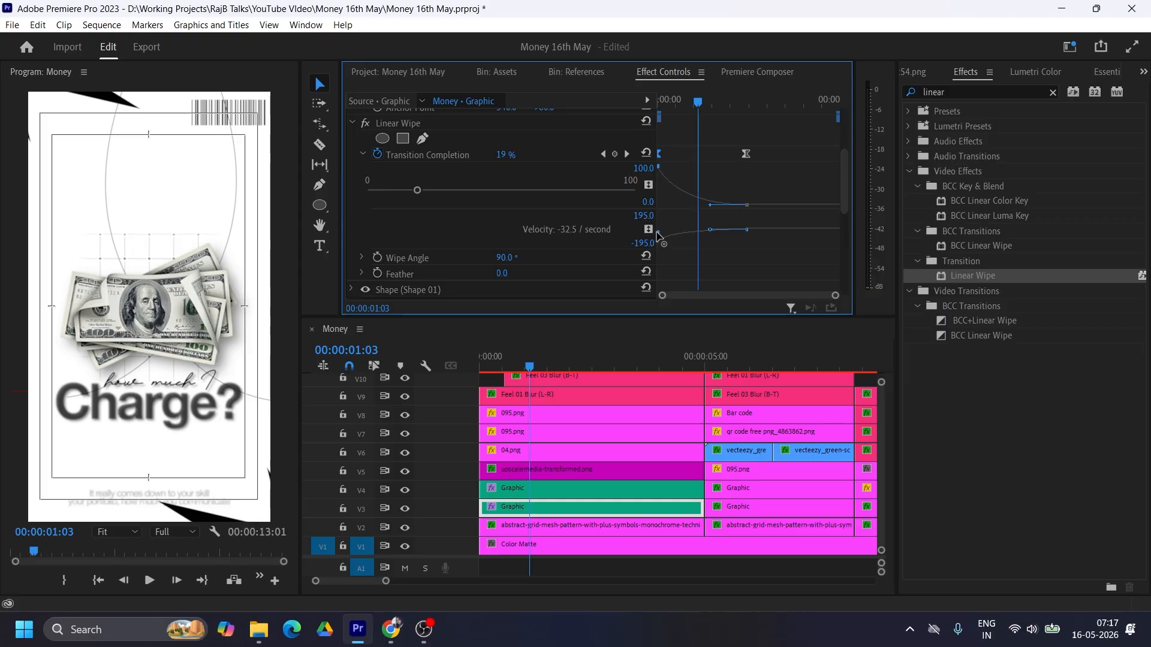
pyautogui.moveTo(657, 233)
pyautogui.mouseDown()
pyautogui.moveTo(682, 237)
pyautogui.moveTo(671, 235)
pyautogui.mouseUp()
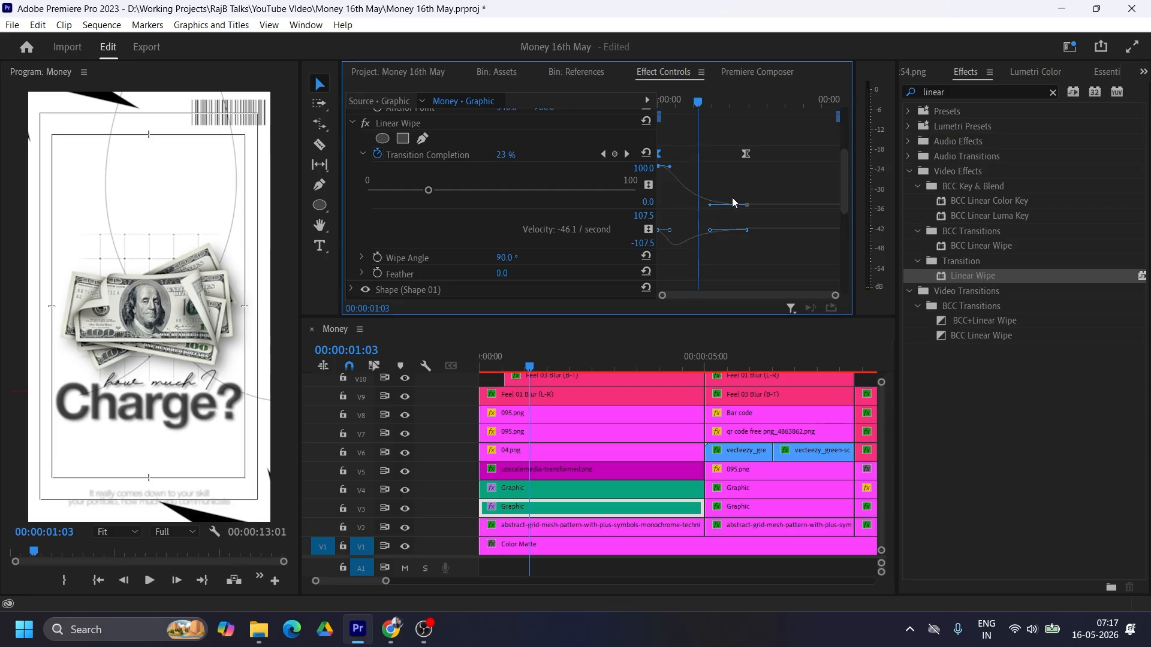
# Step: Copy the keyframed Linear Wipe effect from the V3 graphic to the first scene's V4 graphic and preview it from the start
pyautogui.scroll(1, 557, 182)
pyautogui.click(423, 156)
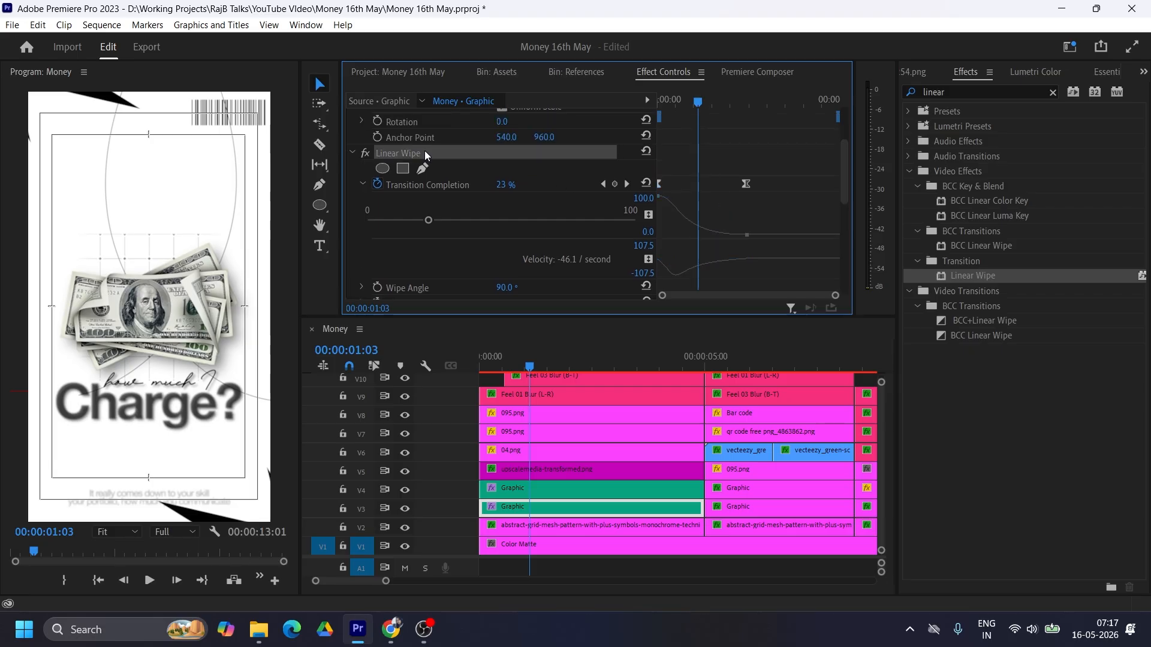
pyautogui.click(546, 495)
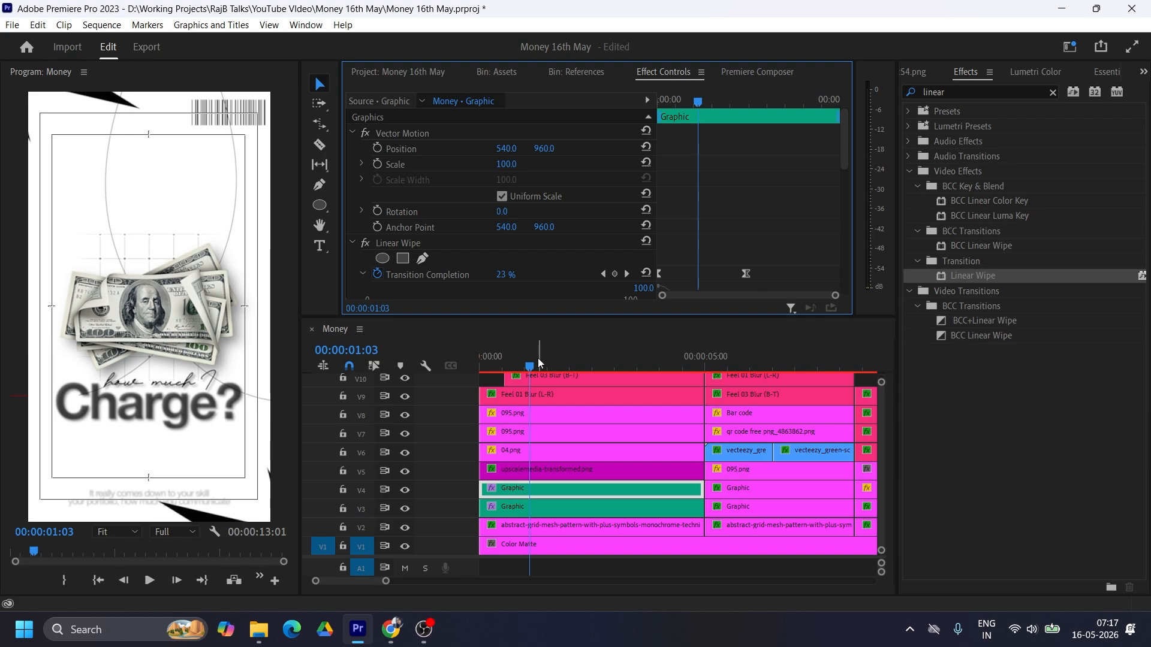
pyautogui.moveTo(536, 364); pyautogui.dragTo(462, 364)
pyautogui.press('space')
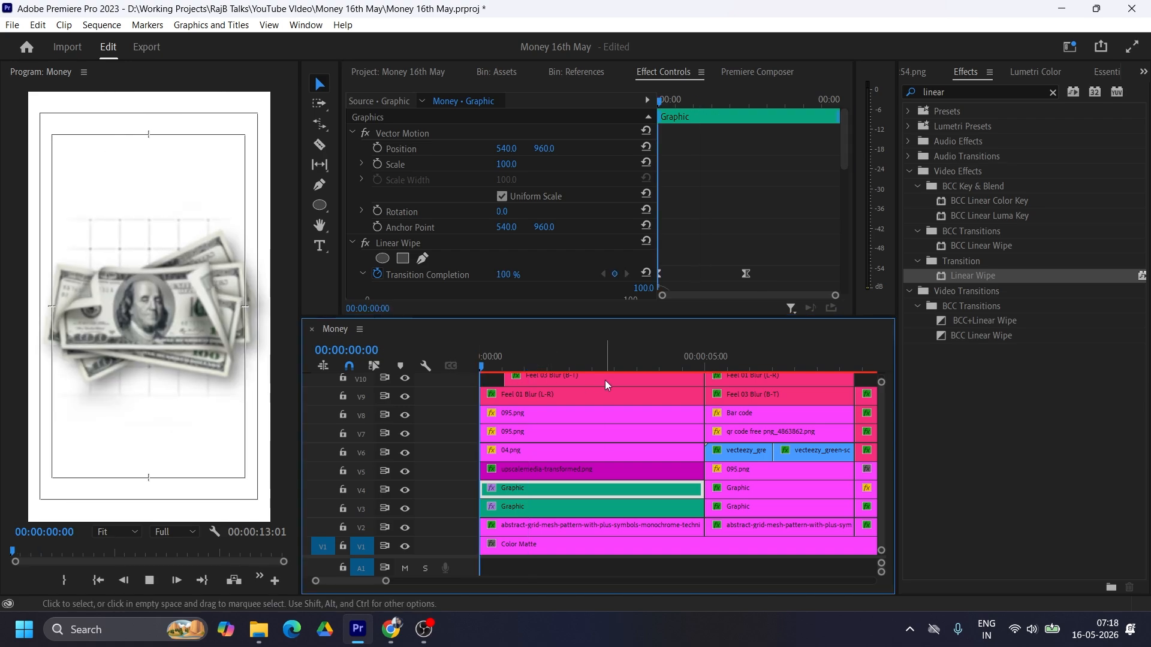
pyautogui.press('space')
# Step: Delay the ending Transition Completion keyframes, placing the V4 graphic's at 2:18 and the V3 graphic's slightly after it
pyautogui.moveTo(562, 365); pyautogui.dragTo(606, 364)
pyautogui.scroll(-4, 771, 197)
pyautogui.moveTo(748, 154); pyautogui.dragTo(764, 154)
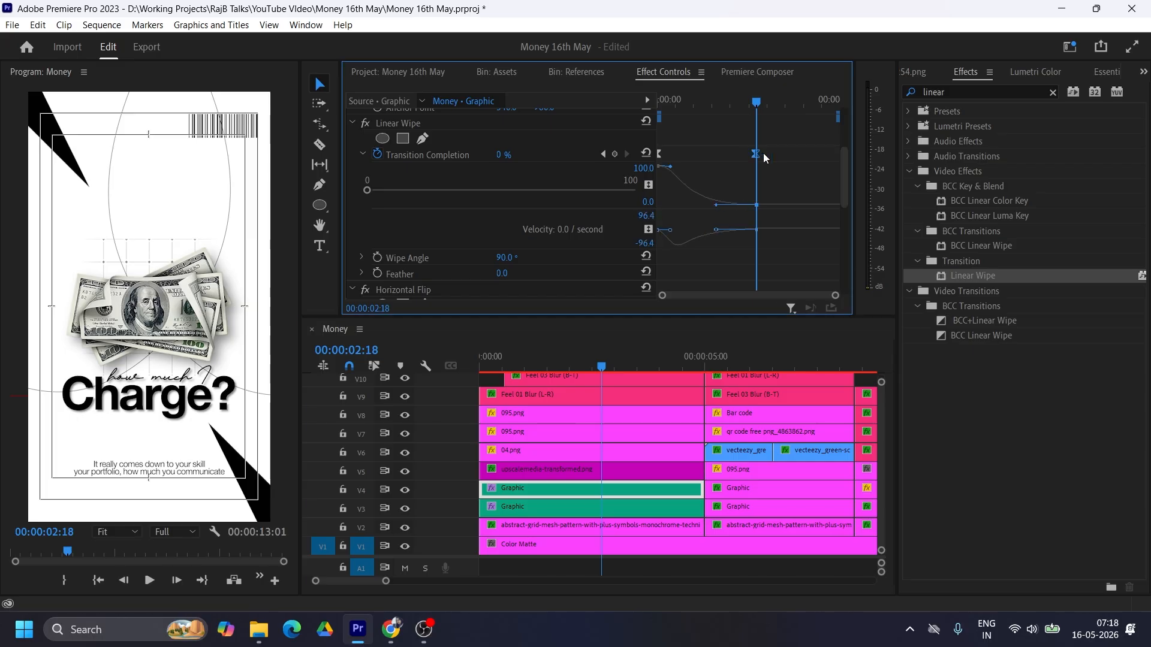
pyautogui.scroll(5, 835, 232)
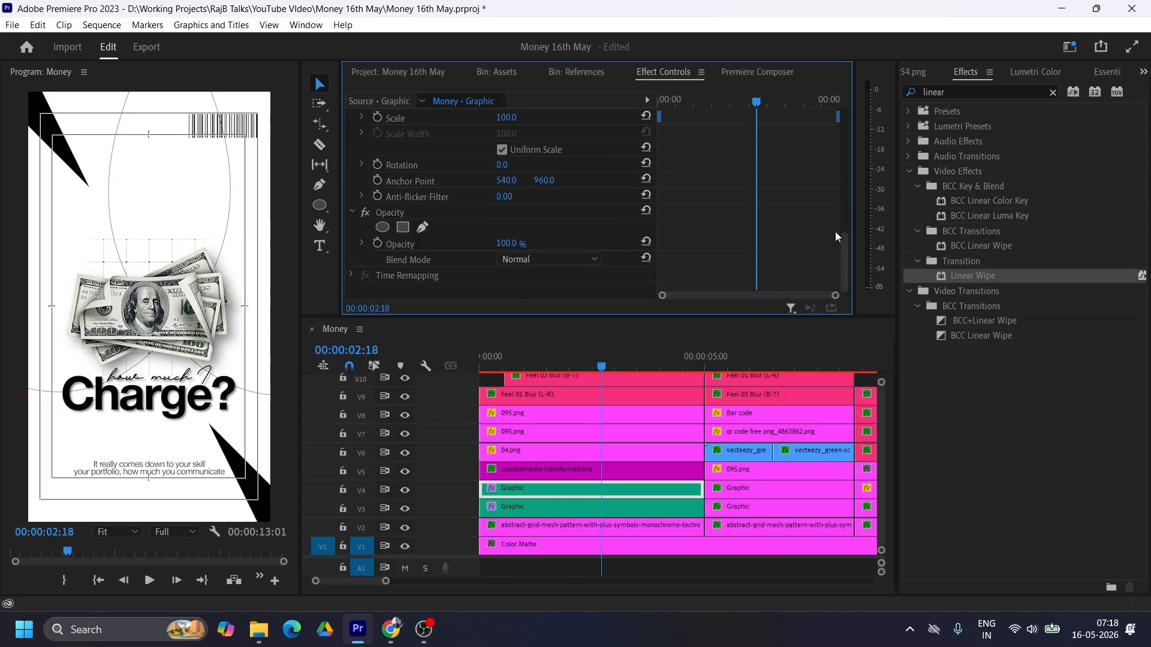
pyautogui.scroll(4, 836, 234)
pyautogui.click(667, 509)
pyautogui.scroll(-3, 793, 210)
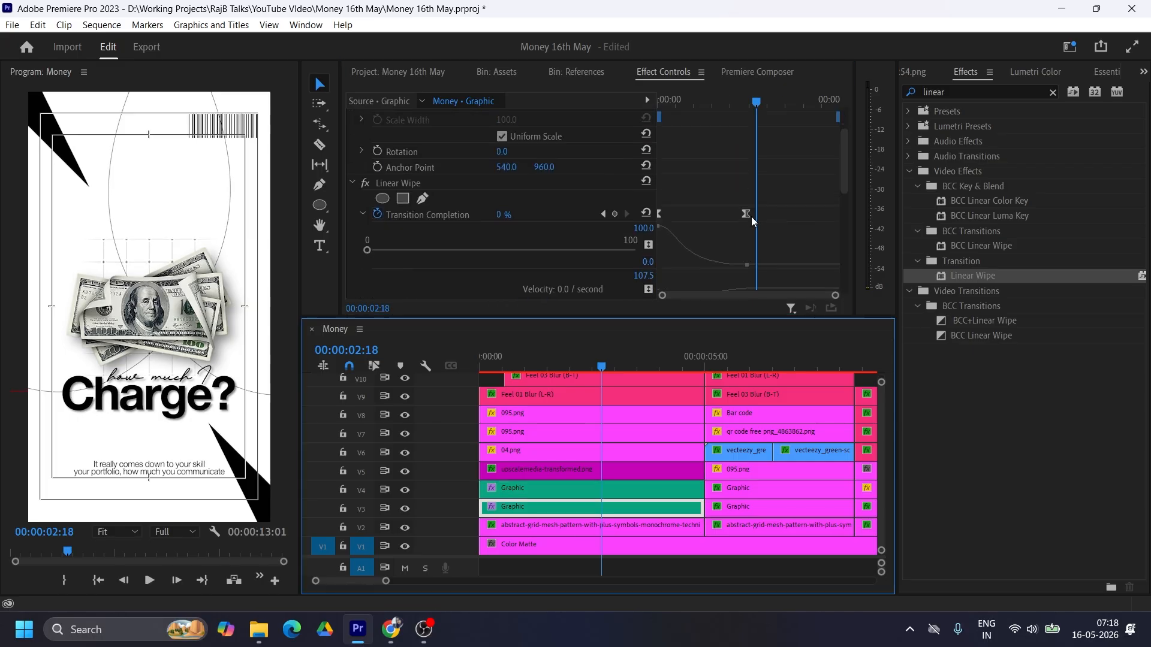
pyautogui.moveTo(749, 217); pyautogui.dragTo(764, 215)
# Step: Play the first scene from the sequence start to check the timing of both wipes
pyautogui.click(591, 365)
pyautogui.press('Home')
pyautogui.press('space')
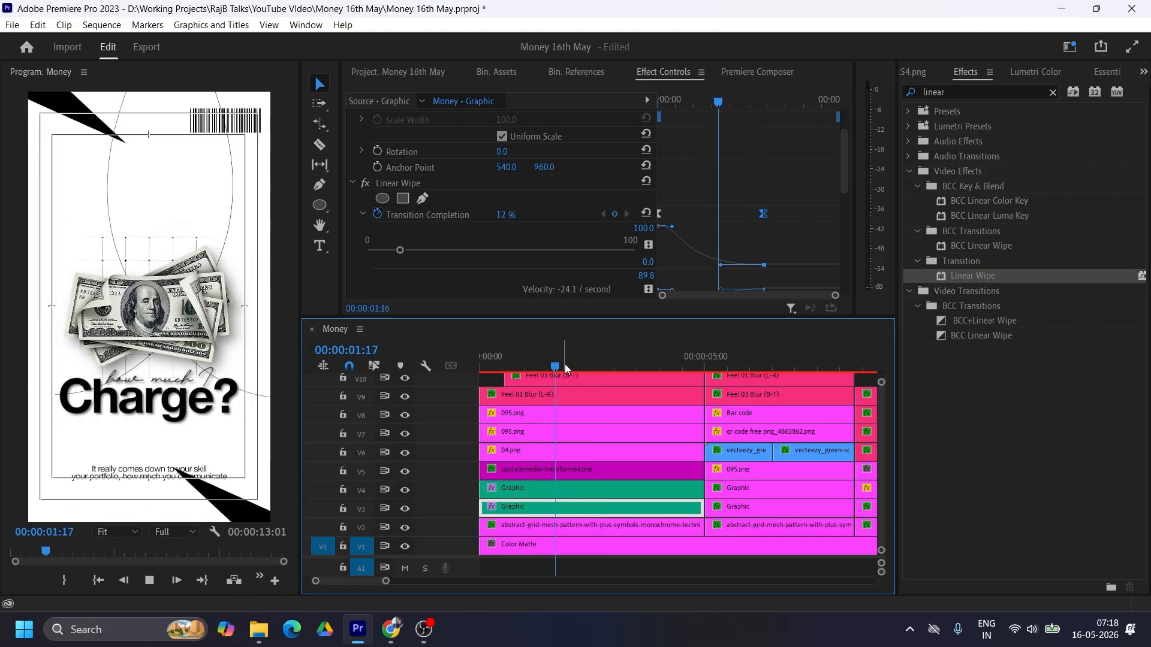
pyautogui.click(658, 363)
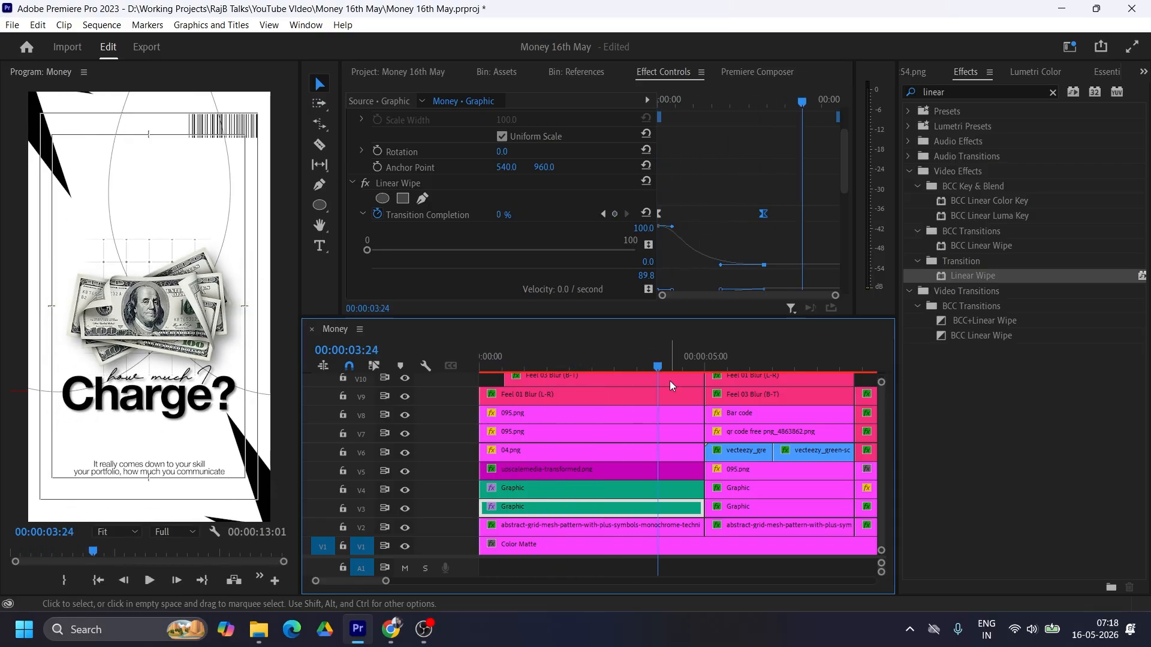
# Step: Trim all first-scene clips on V2 to V12 to end at 3:03 and close the gap before the second scene
pyautogui.moveTo(706, 322); pyautogui.dragTo(702, 219)
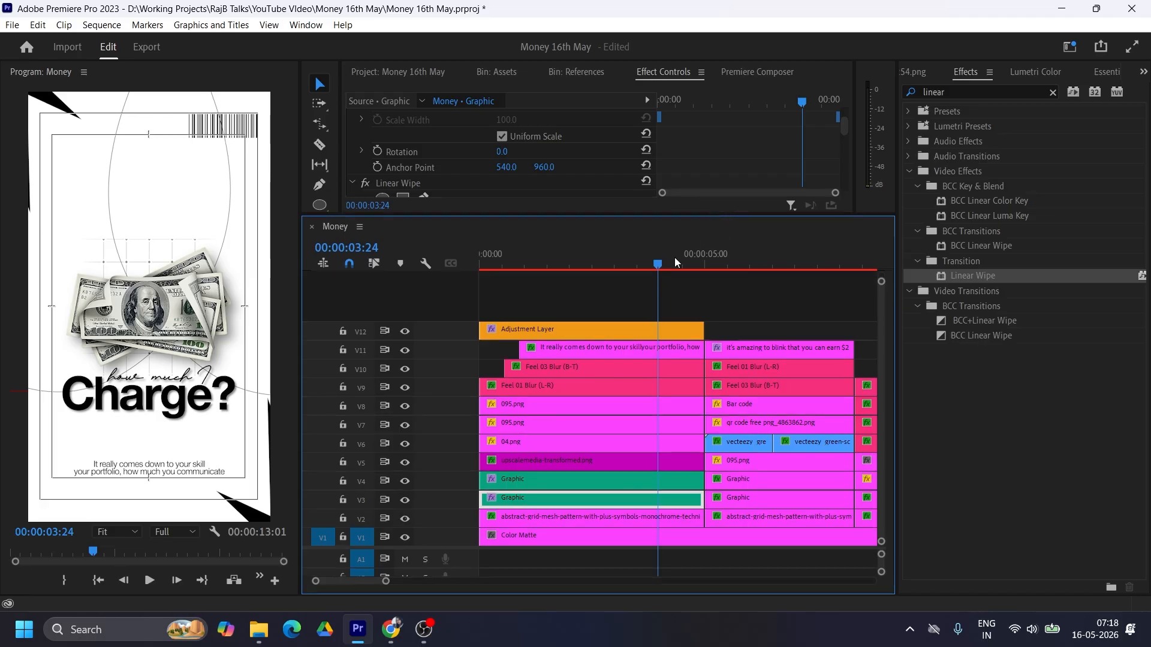
pyautogui.moveTo(675, 257); pyautogui.dragTo(619, 269)
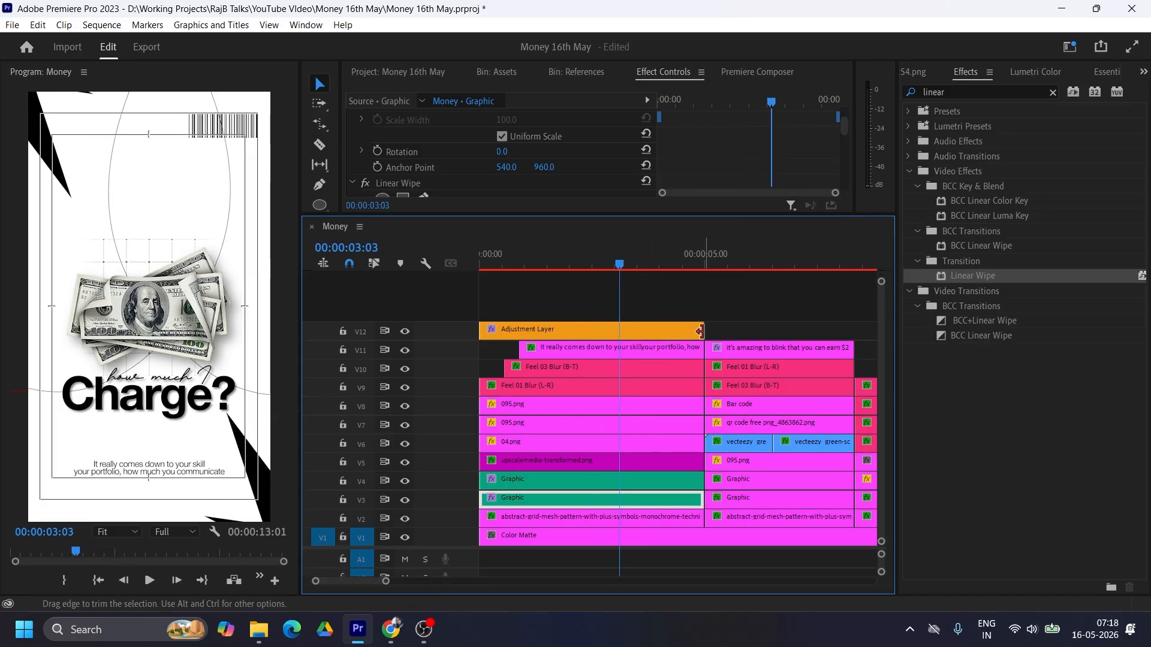
pyautogui.moveTo(667, 305); pyautogui.dragTo(680, 517)
pyautogui.moveTo(702, 517); pyautogui.dragTo(620, 518)
pyautogui.click(666, 357)
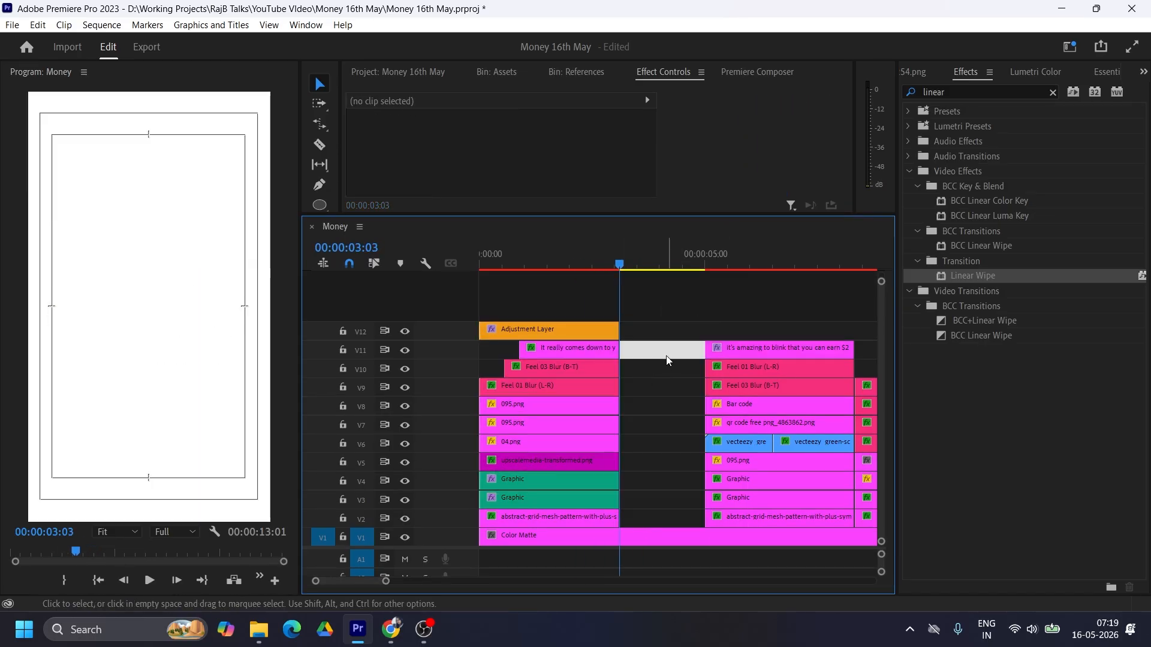
pyautogui.press('Delete')
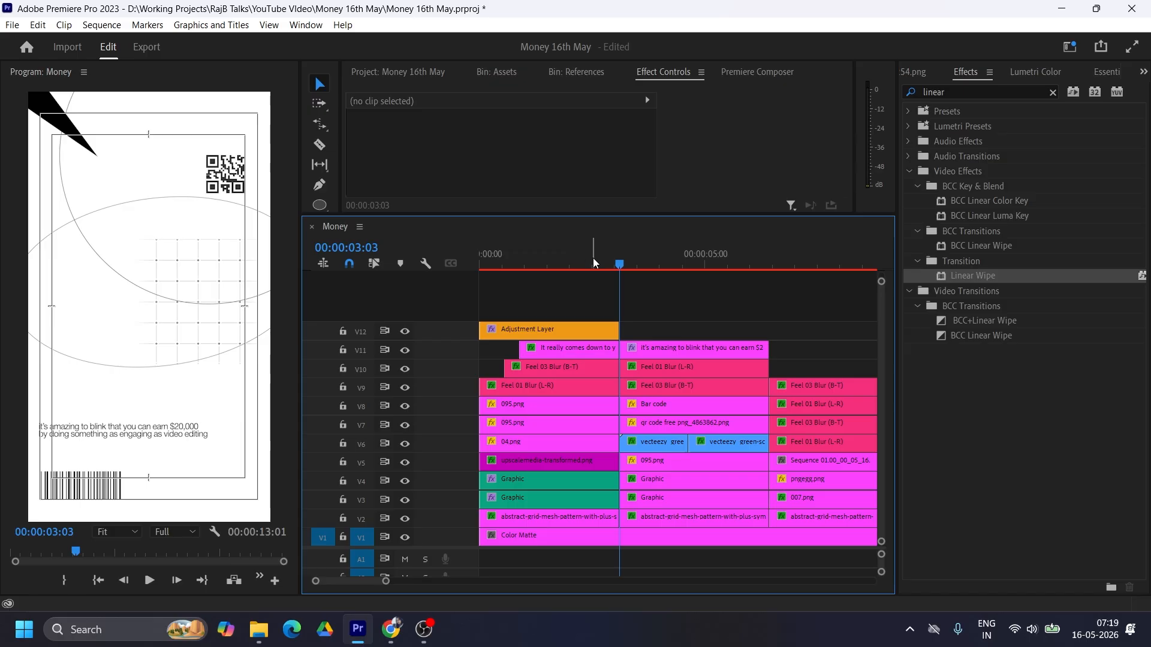
# Step: Trim the second scene's first coin clip on V6 to begin at 3:13, and shift both coin clips back to the scene's start
pyautogui.click(592, 262)
pyautogui.moveTo(594, 264); pyautogui.dragTo(643, 270)
pyautogui.moveTo(645, 264)
pyautogui.mouseDown()
pyautogui.moveTo(674, 269)
pyautogui.moveTo(639, 265)
pyautogui.mouseUp()
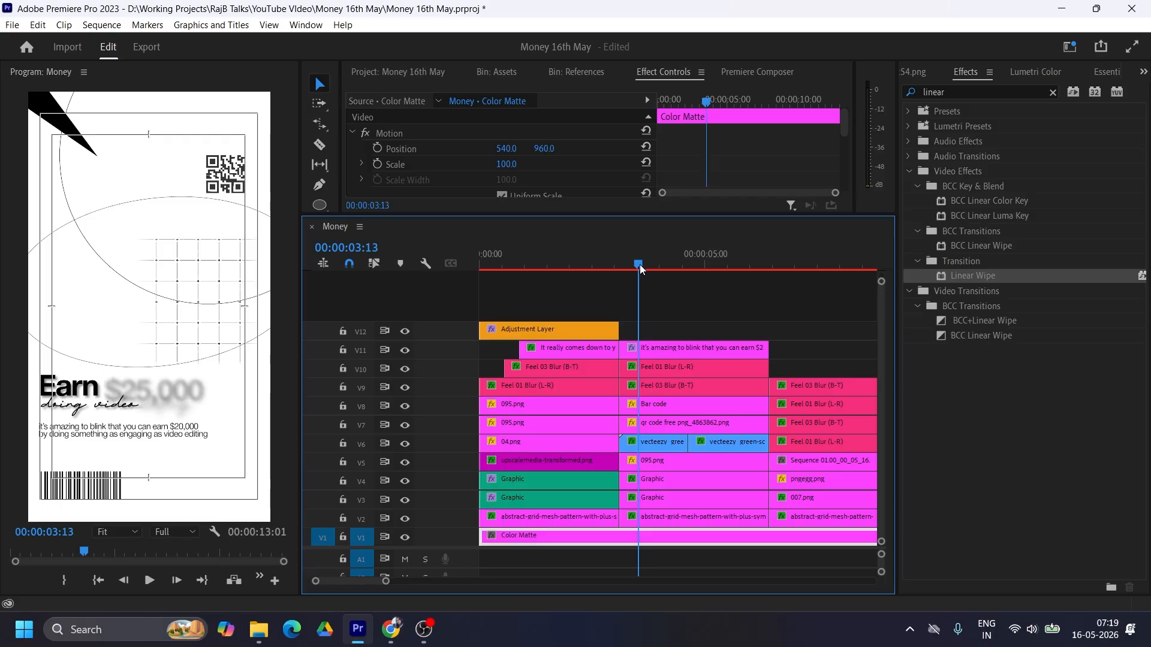
pyautogui.moveTo(621, 443); pyautogui.dragTo(635, 442)
pyautogui.click(715, 449)
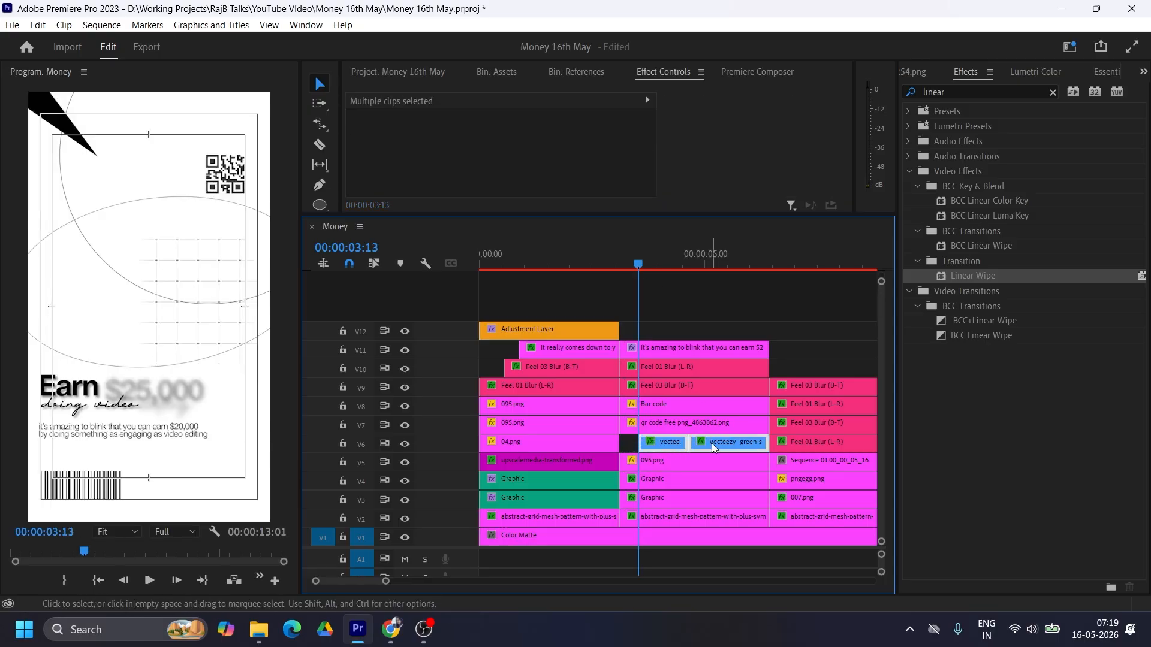
pyautogui.moveTo(714, 444); pyautogui.dragTo(699, 444)
# Step: Trim the second scene's other clips to the end of the coin footage and close the gap before the third scene
pyautogui.moveTo(715, 312); pyautogui.dragTo(753, 425)
pyautogui.moveTo(768, 357); pyautogui.dragTo(750, 383)
pyautogui.moveTo(764, 445); pyautogui.dragTo(750, 517)
pyautogui.click(760, 388)
pyautogui.press('Delete')
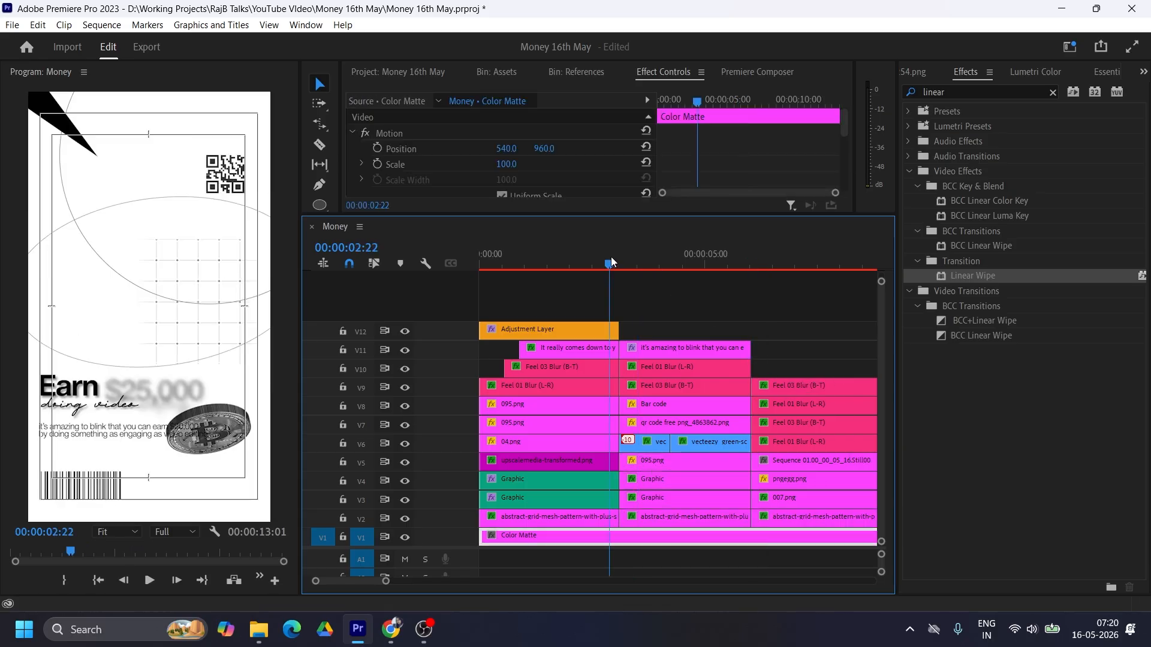
# Step: Keyframe the Position of the first scene's money image on V5 so it moves upward from before 2:13 to the clip's end
pyautogui.moveTo(604, 268); pyautogui.dragTo(594, 262)
pyautogui.click(578, 456)
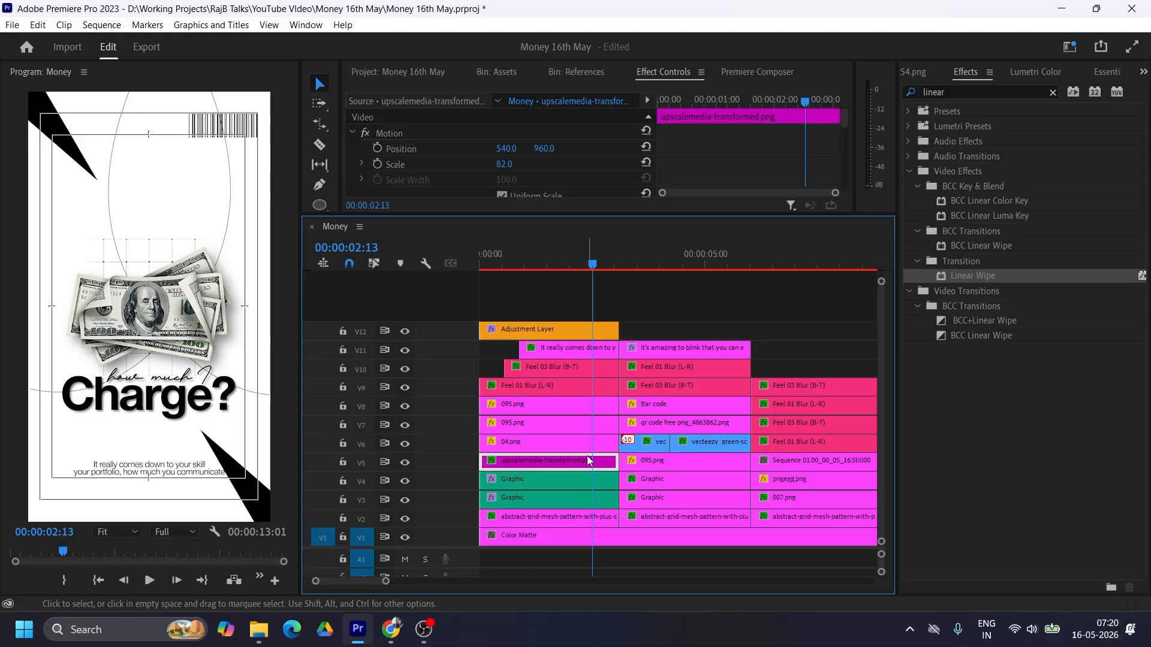
pyautogui.click(378, 148)
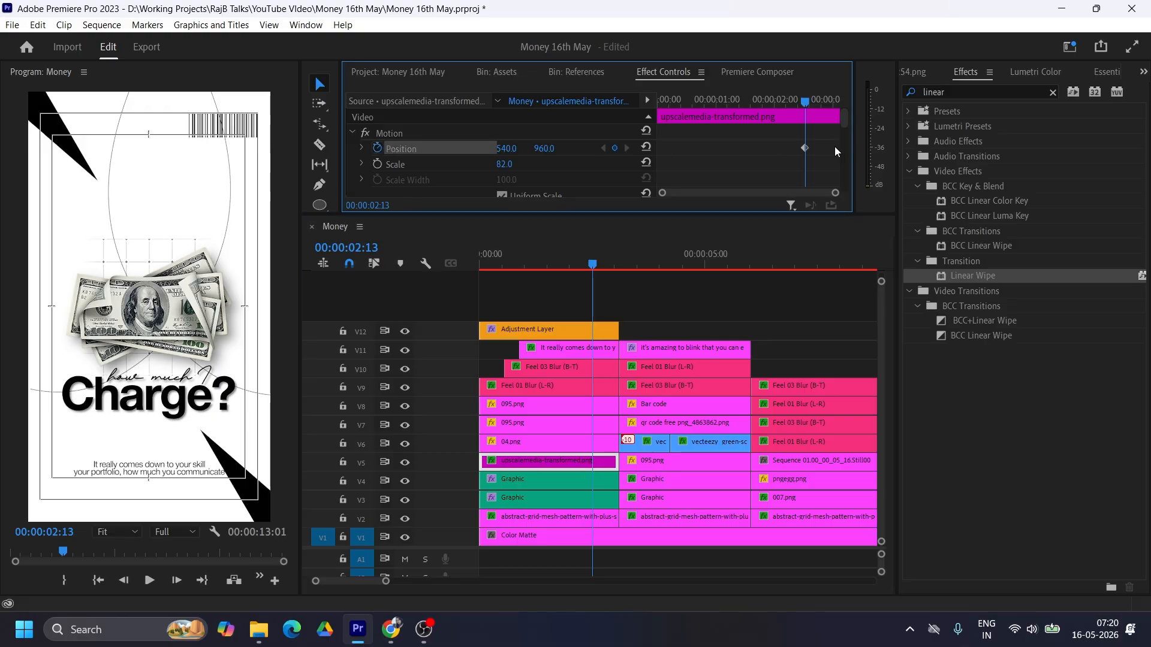
pyautogui.moveTo(545, 148); pyautogui.dragTo(498, 148)
pyautogui.moveTo(806, 149); pyautogui.dragTo(849, 151)
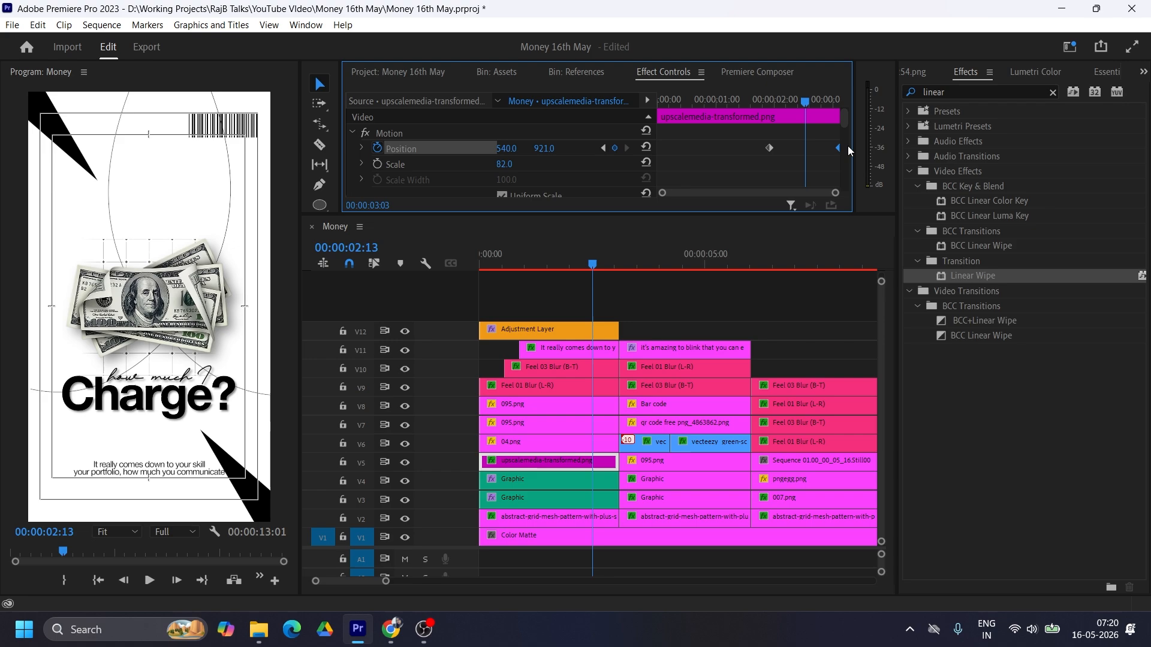
# Step: Smooth the money image's Position keyframes, using Continuous Bezier on the starting one and Ease Out on the ending one
pyautogui.rightClick(770, 150)
pyautogui.moveTo(858, 274)
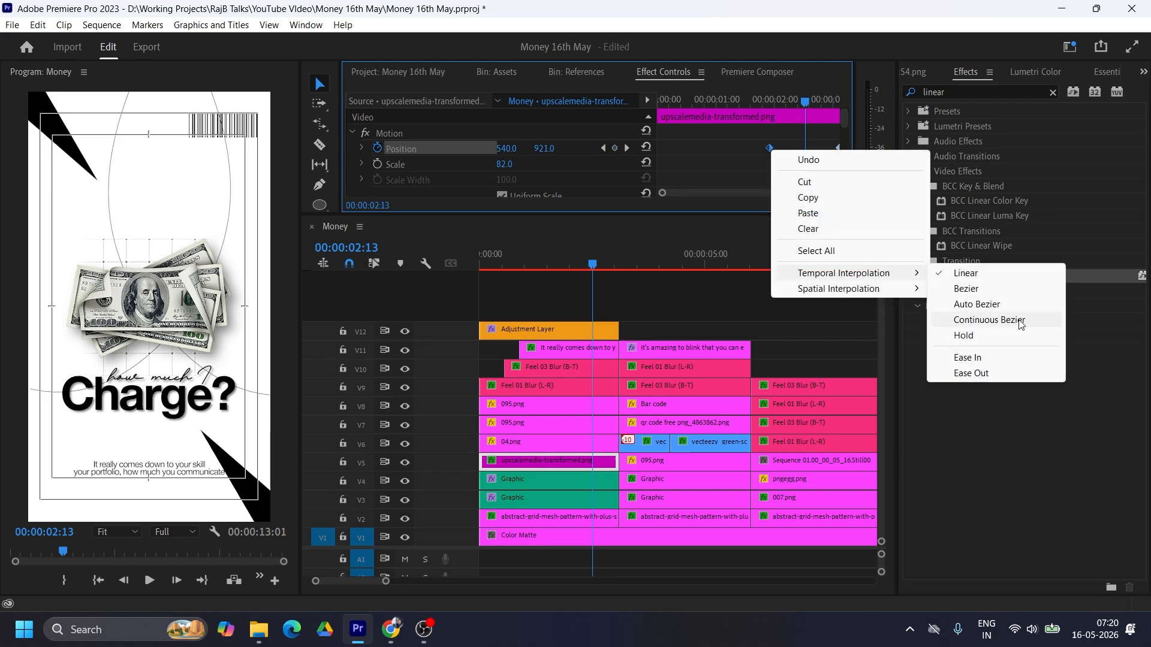
pyautogui.click(1021, 320)
pyautogui.rightClick(837, 148)
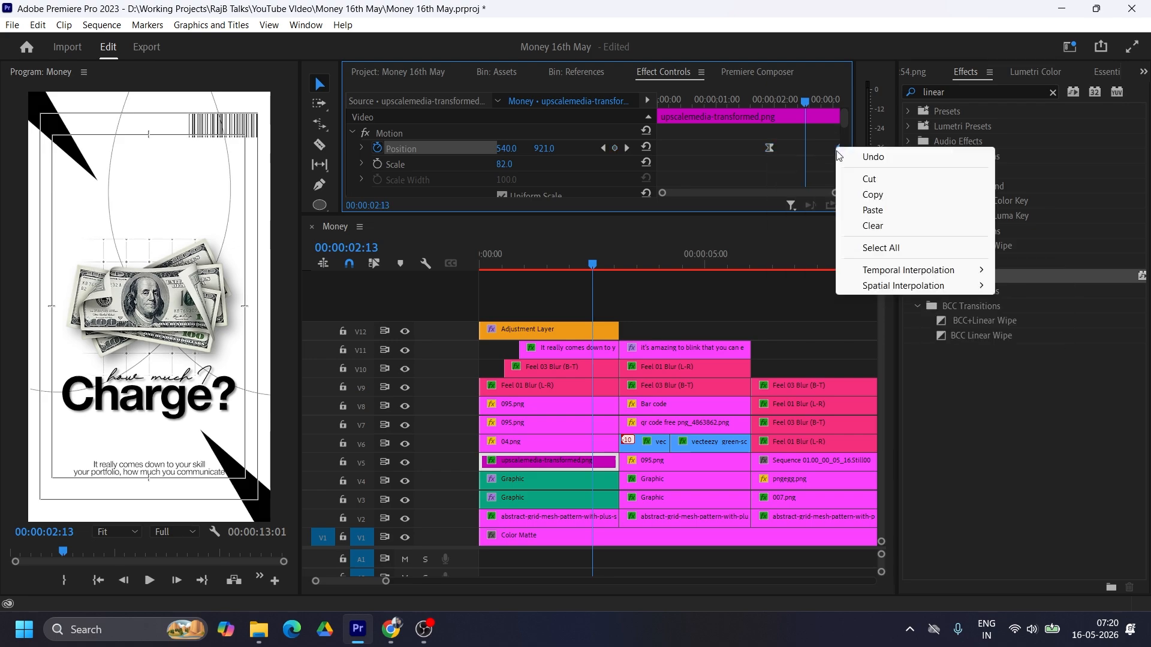
pyautogui.moveTo(934, 271)
pyautogui.click(1031, 373)
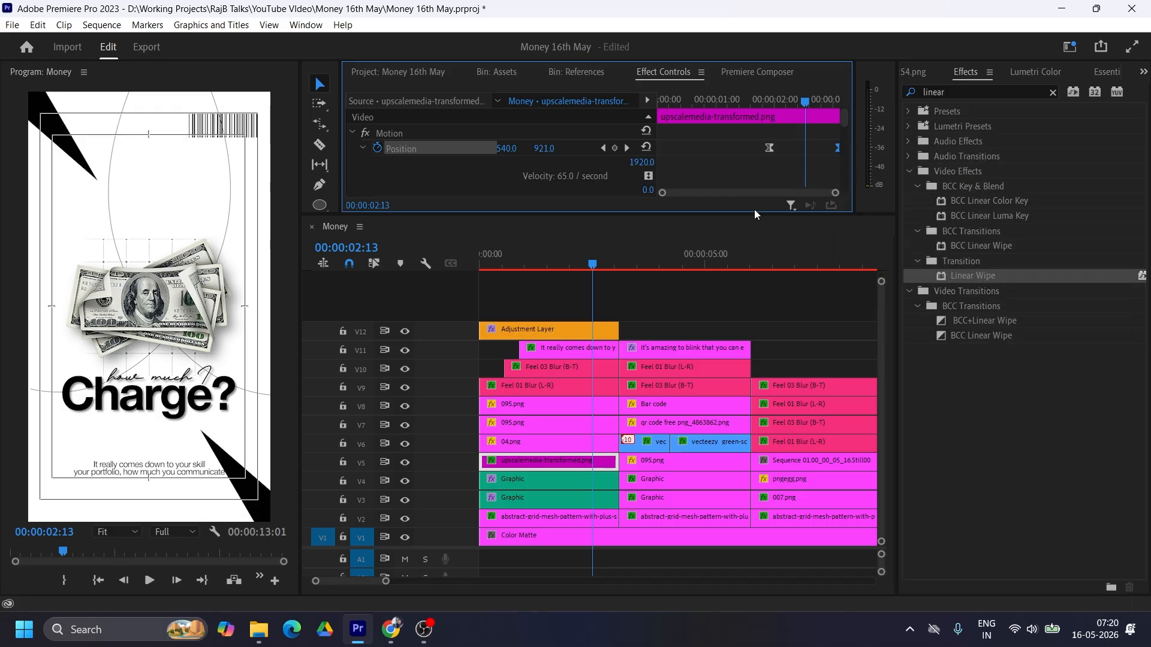
# Step: Start the money image's movement slightly earlier and reshape its Position velocity curve so it starts slowly and accelerates toward the end
pyautogui.moveTo(757, 213); pyautogui.dragTo(758, 329)
pyautogui.moveTo(770, 193); pyautogui.dragTo(793, 198)
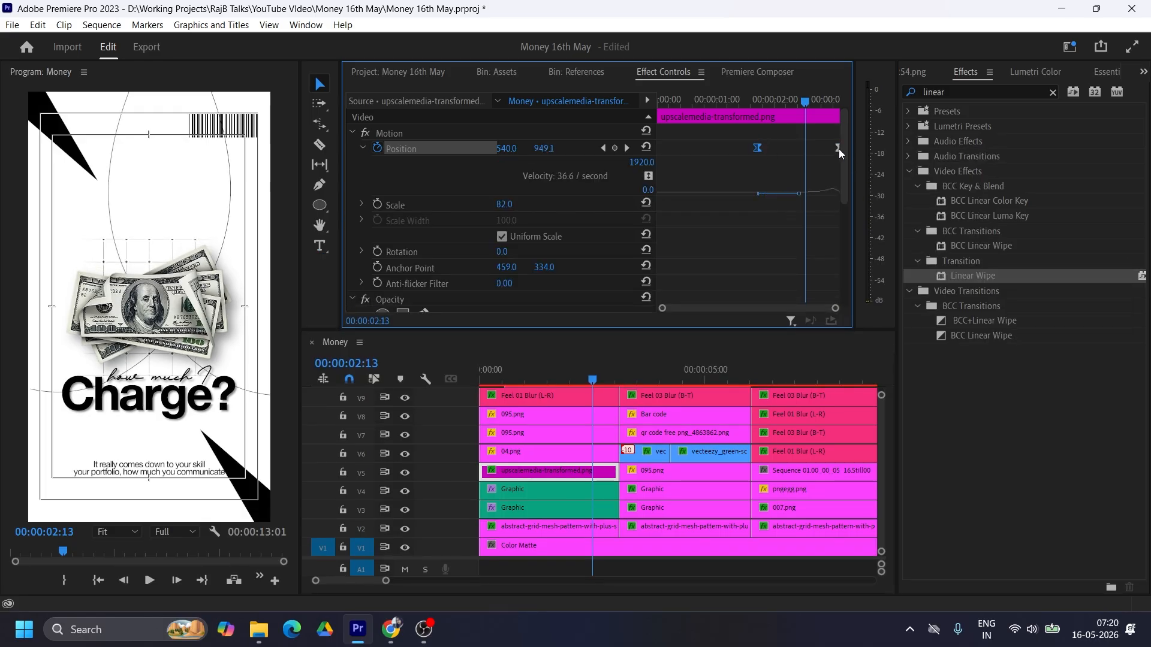
pyautogui.moveTo(839, 149); pyautogui.dragTo(830, 149)
pyautogui.moveTo(825, 193); pyautogui.dragTo(839, 197)
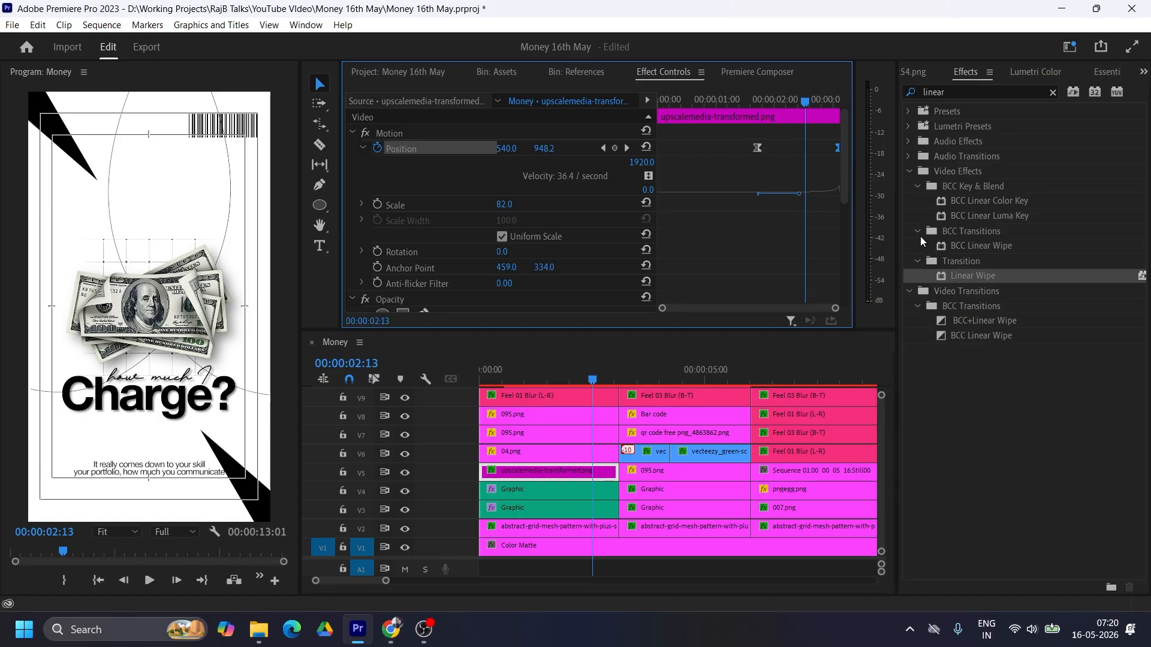
# Step: Play through the cut from the first scene into the second to review the money image's upward movement
pyautogui.click(638, 379)
pyautogui.press('space')
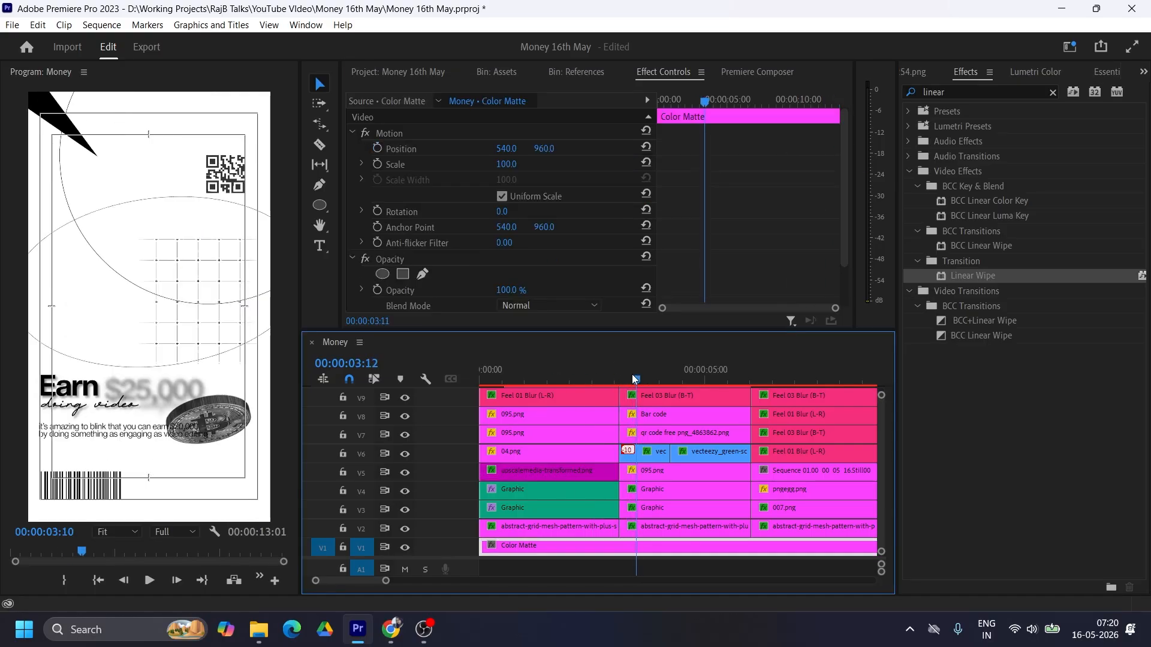
pyautogui.click(597, 377)
pyautogui.click(585, 378)
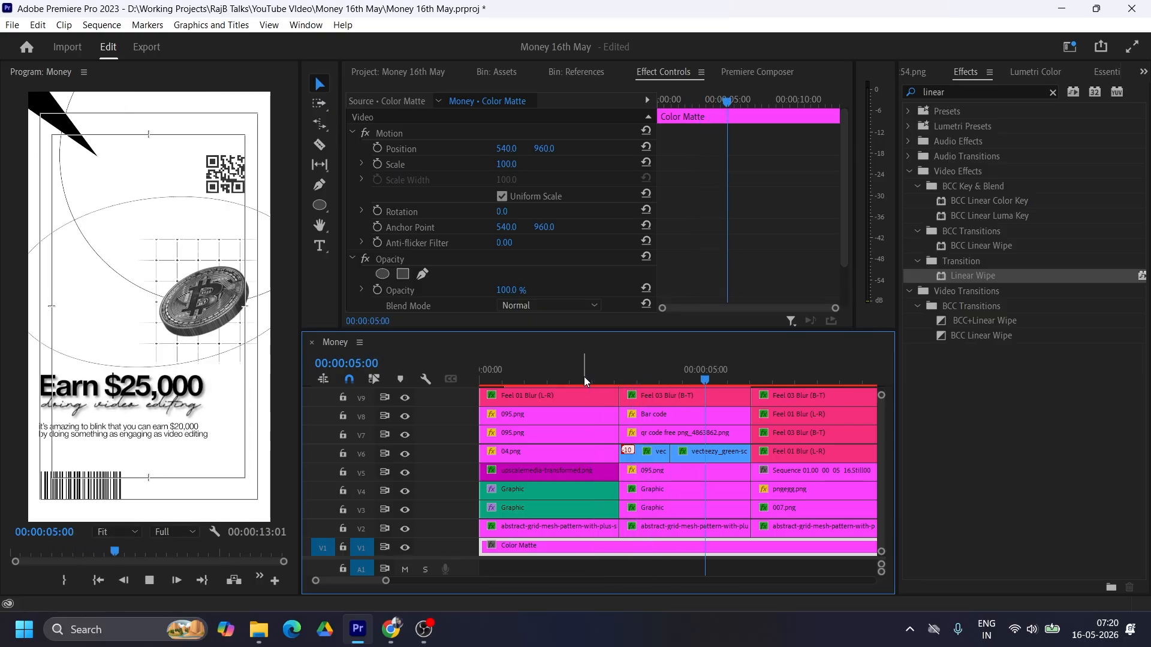
pyautogui.press('space')
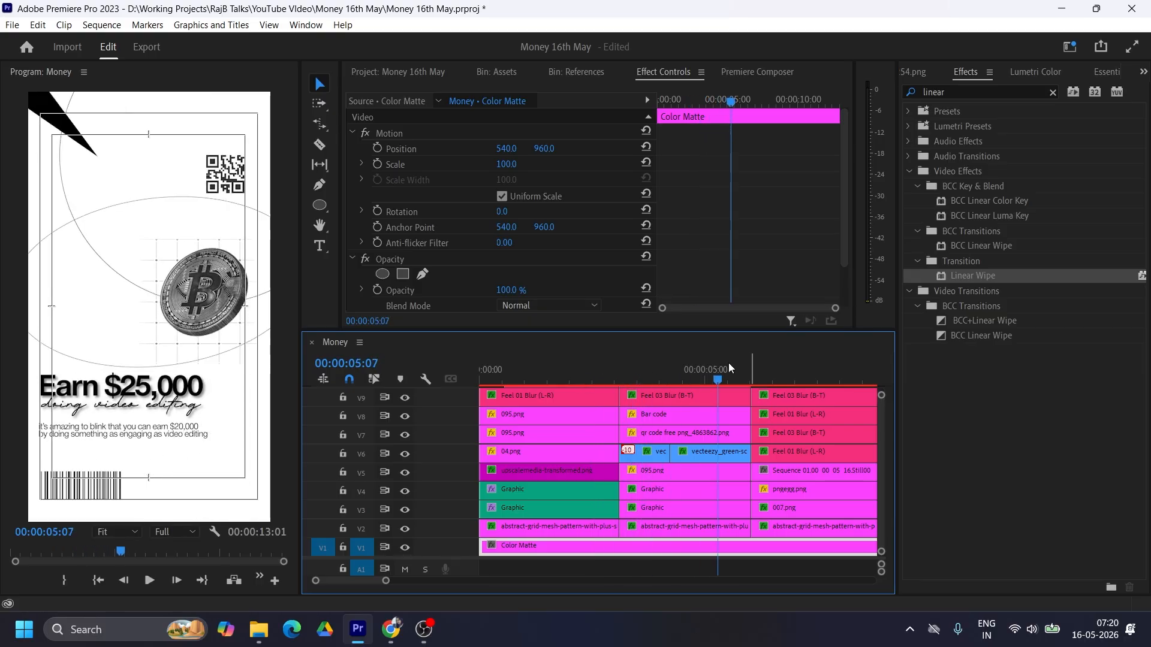
# Step: Keyframe the Rotation of the second scene's 095.png on V5 from -46° at the clip's start to a spun angle at its end, and preview it
pyautogui.moveTo(705, 329); pyautogui.dragTo(705, 265)
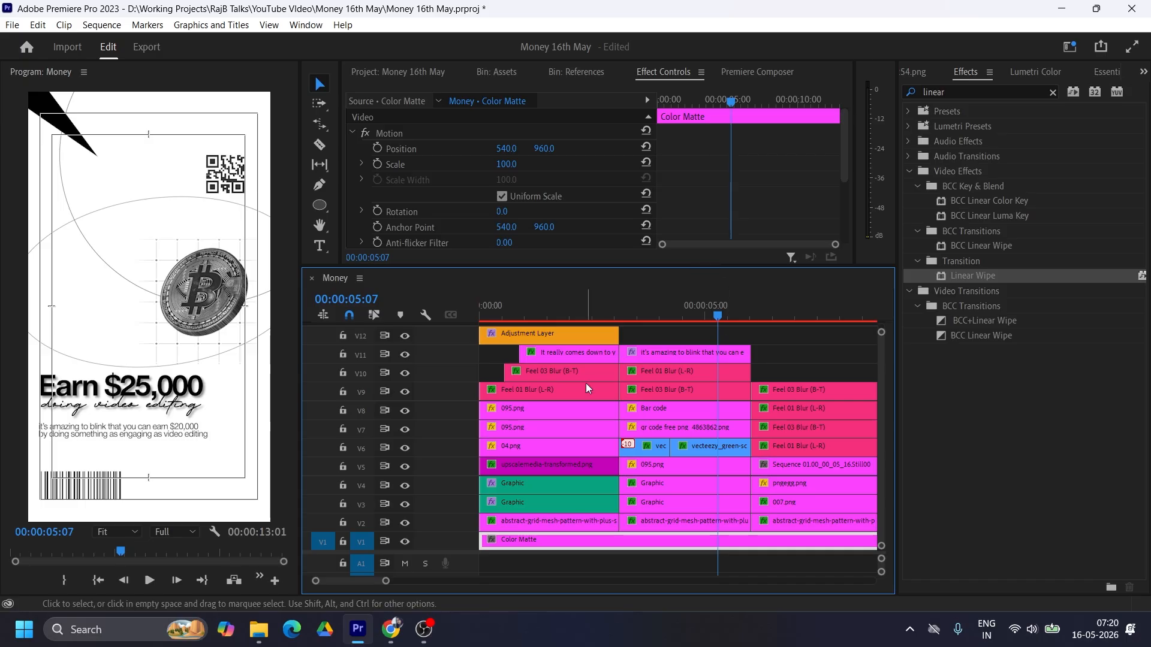
pyautogui.click(662, 468)
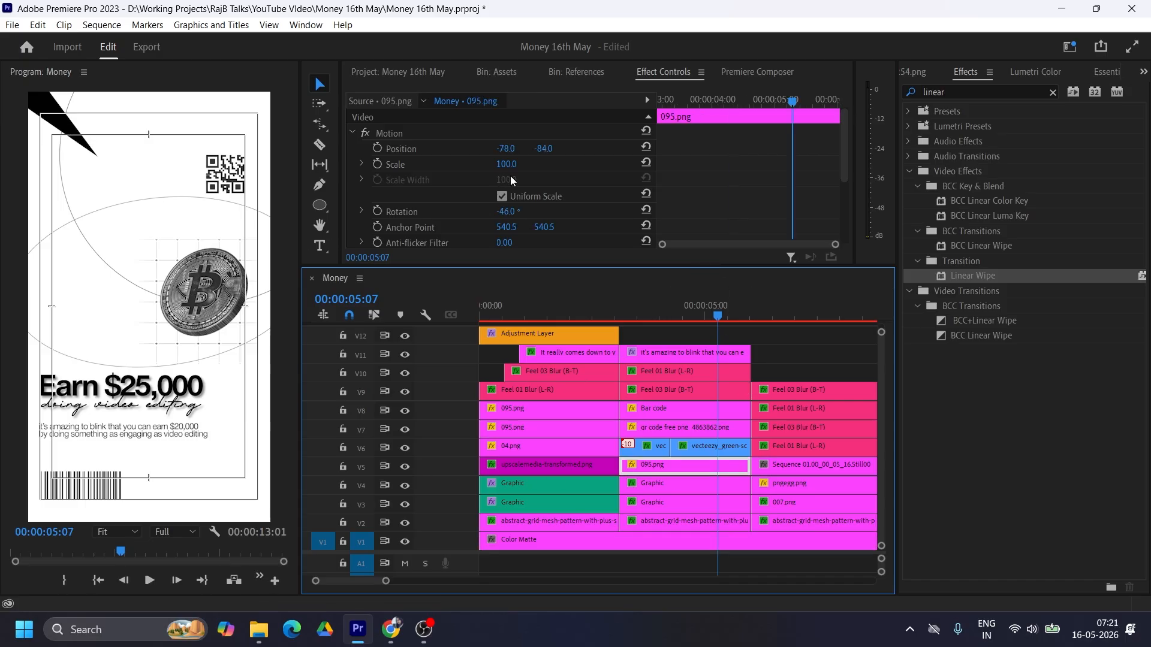
pyautogui.scroll(-3, 735, 217)
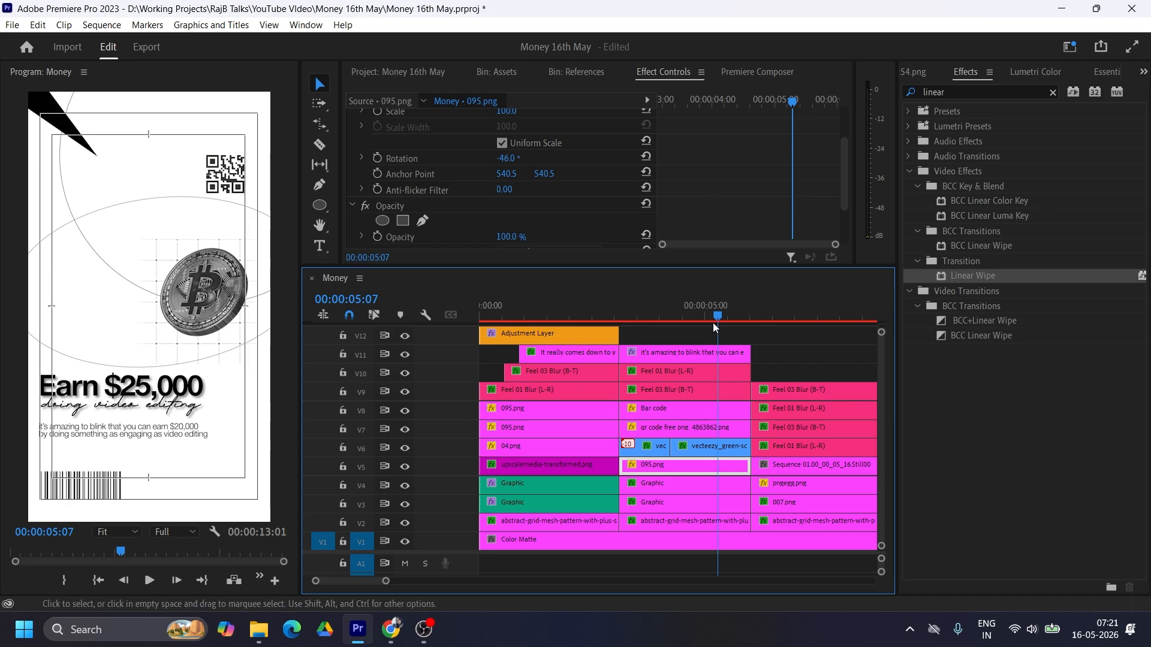
pyautogui.scroll(3, 699, 200)
pyautogui.click(377, 202)
pyautogui.moveTo(792, 202); pyautogui.dragTo(641, 198)
pyautogui.moveTo(508, 202); pyautogui.dragTo(789, 202)
pyautogui.click(620, 314)
pyautogui.press('space')
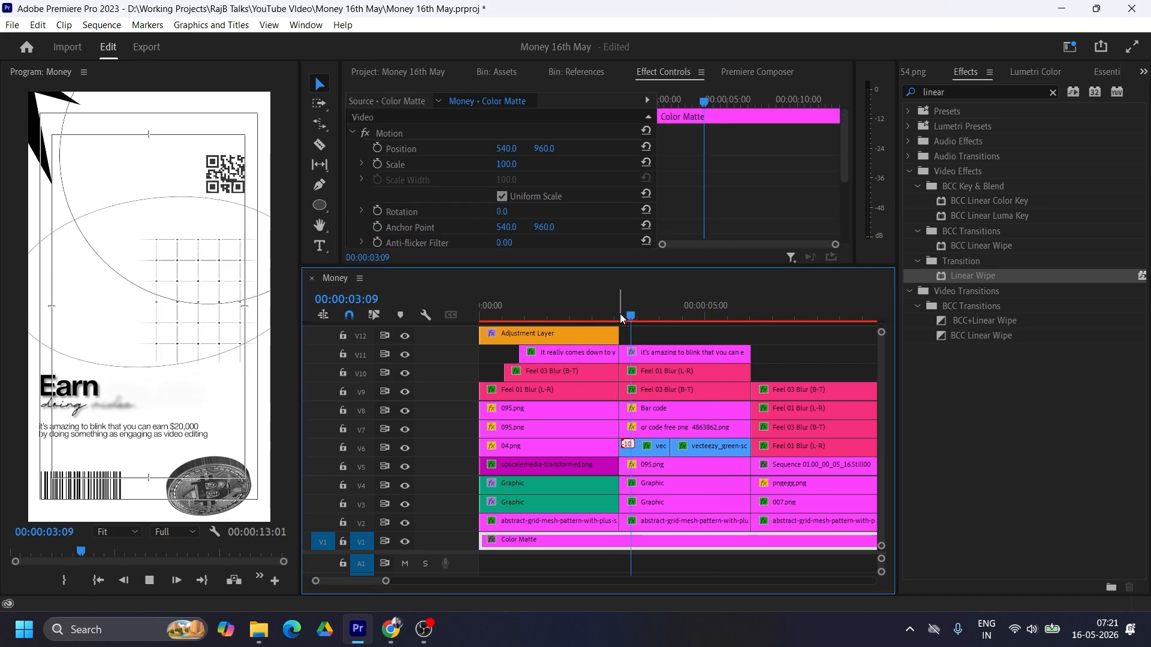
pyautogui.click(684, 464)
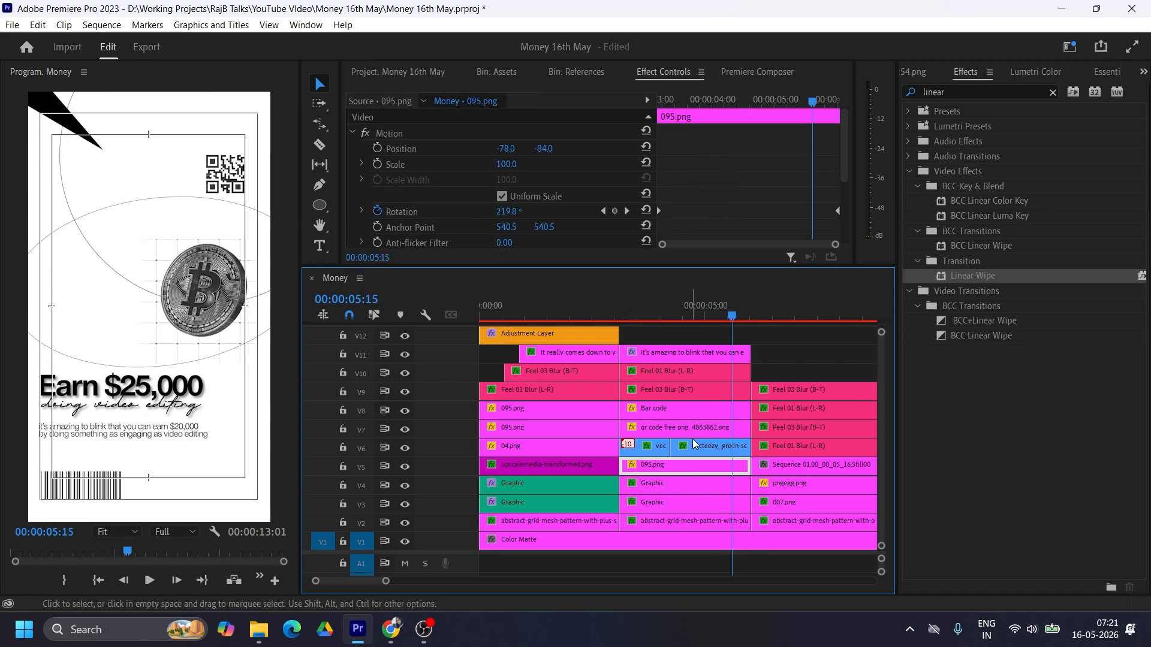
# Step: Try moving the ending Rotation keyframe of the second scene's 095.png earlier, to 00:00:05:15, and preview the scene
pyautogui.moveTo(838, 211); pyautogui.dragTo(816, 215)
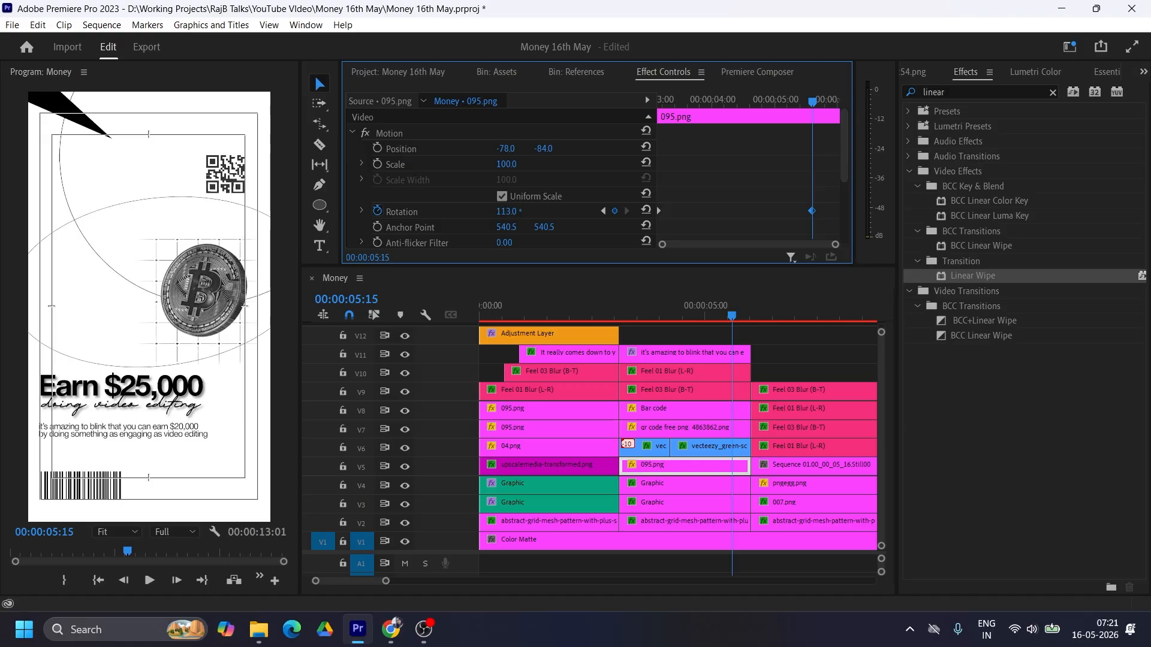
pyautogui.click(617, 306)
pyautogui.press('space')
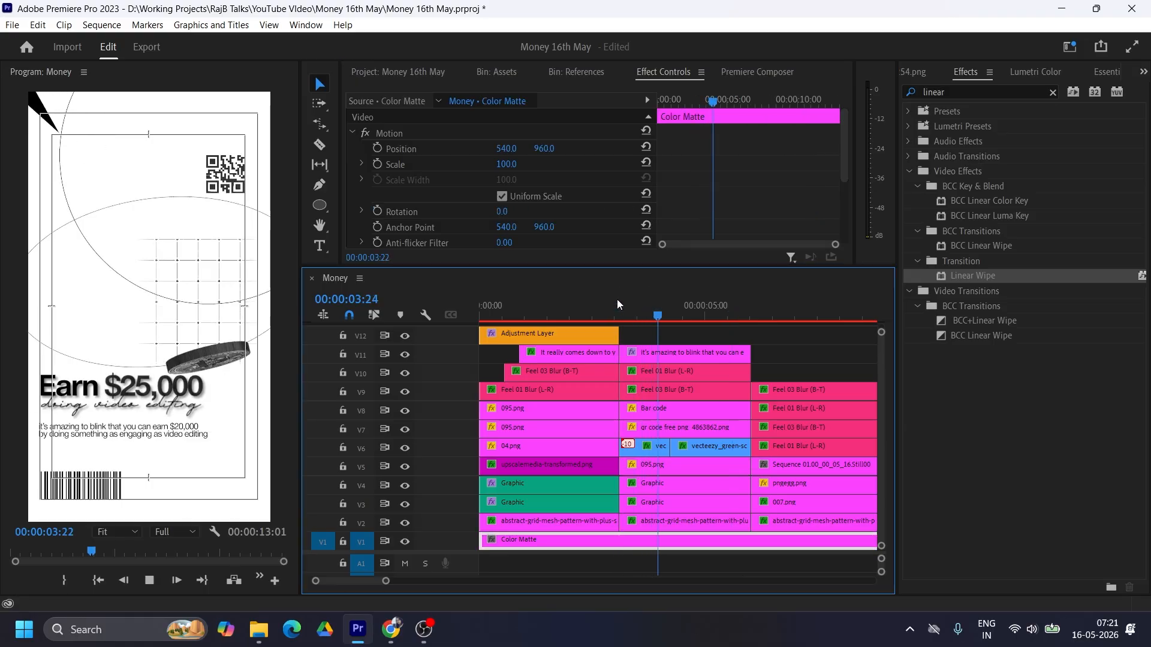
pyautogui.press('space')
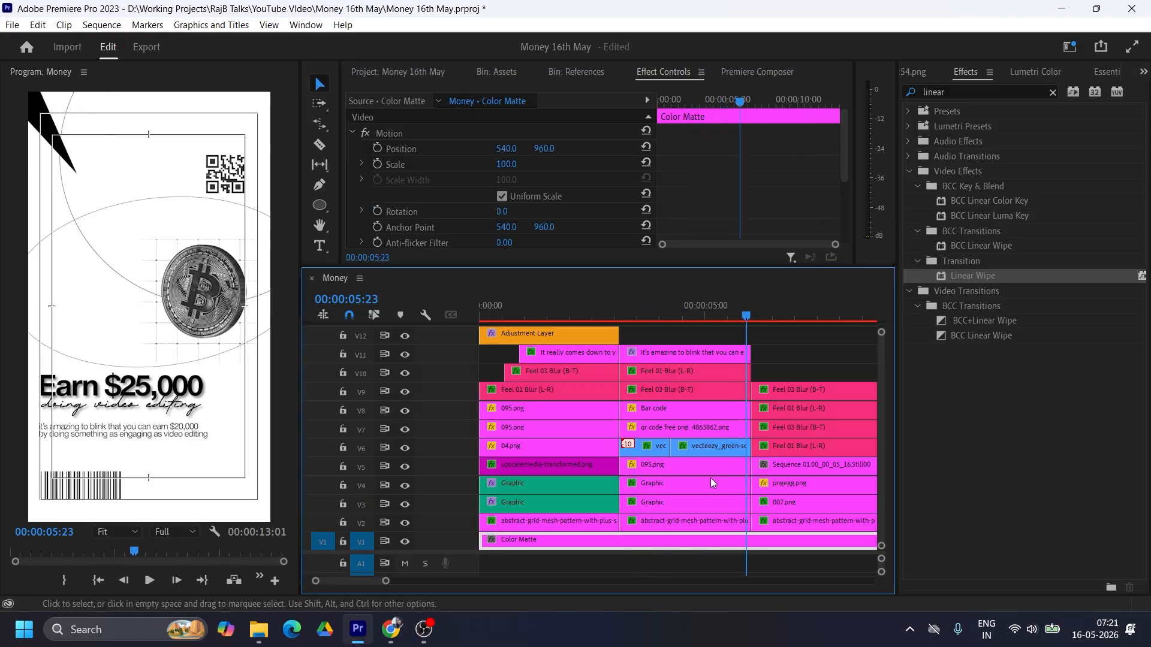
# Step: Set the ending Rotation keyframe of 095.png on V5 to 50° and play through the second scene
pyautogui.click(693, 469)
pyautogui.click(621, 120)
pyautogui.click(659, 100)
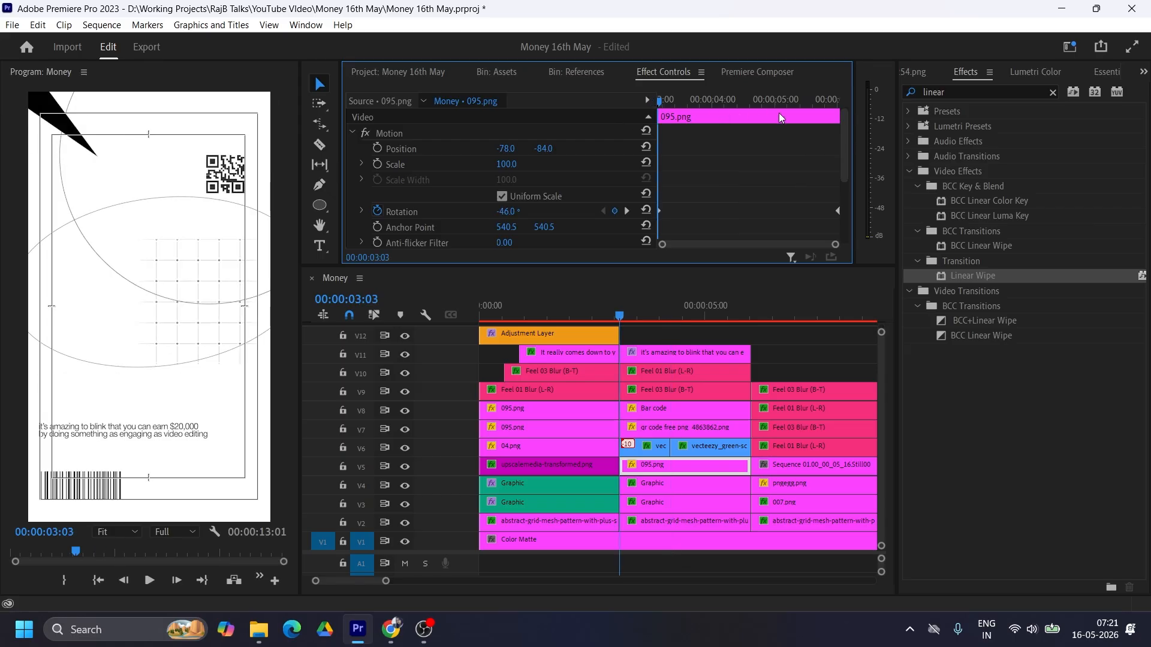
pyautogui.moveTo(714, 101); pyautogui.dragTo(779, 101)
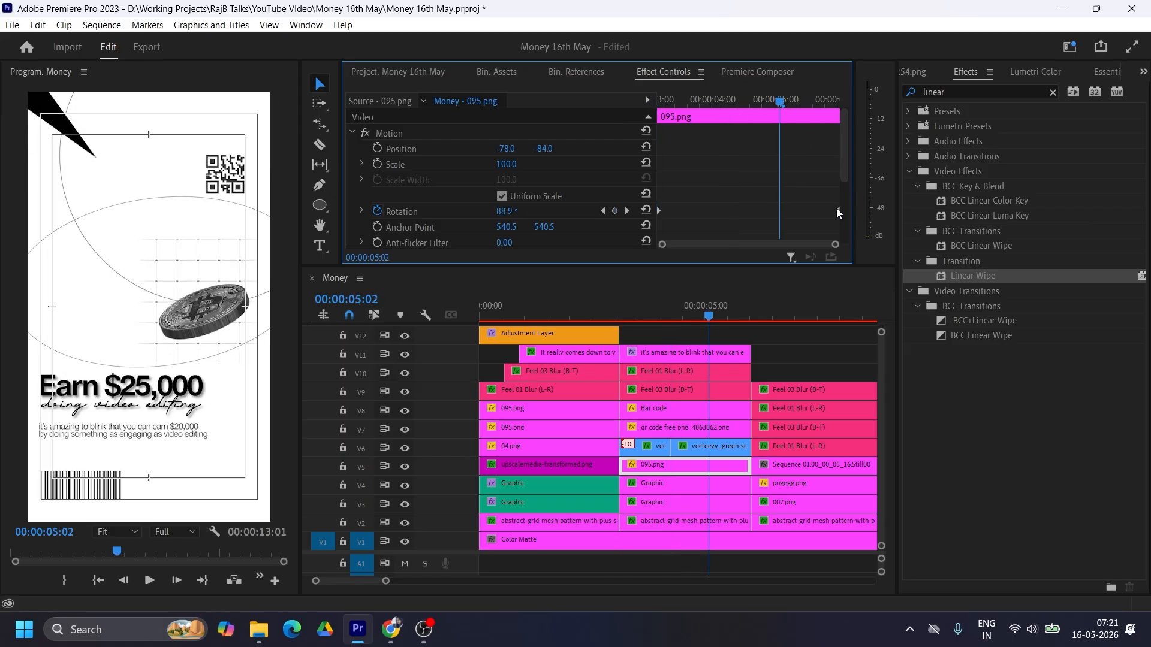
pyautogui.moveTo(837, 210); pyautogui.dragTo(778, 208)
pyautogui.click(506, 210)
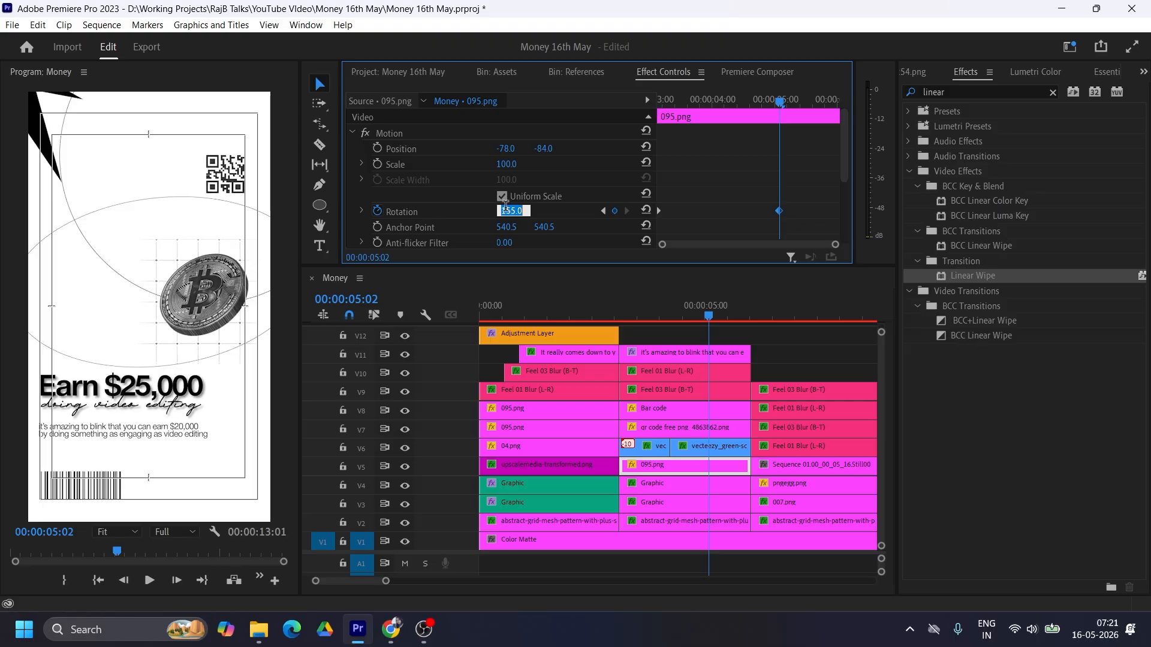
pyautogui.write('50')
pyautogui.press('Return')
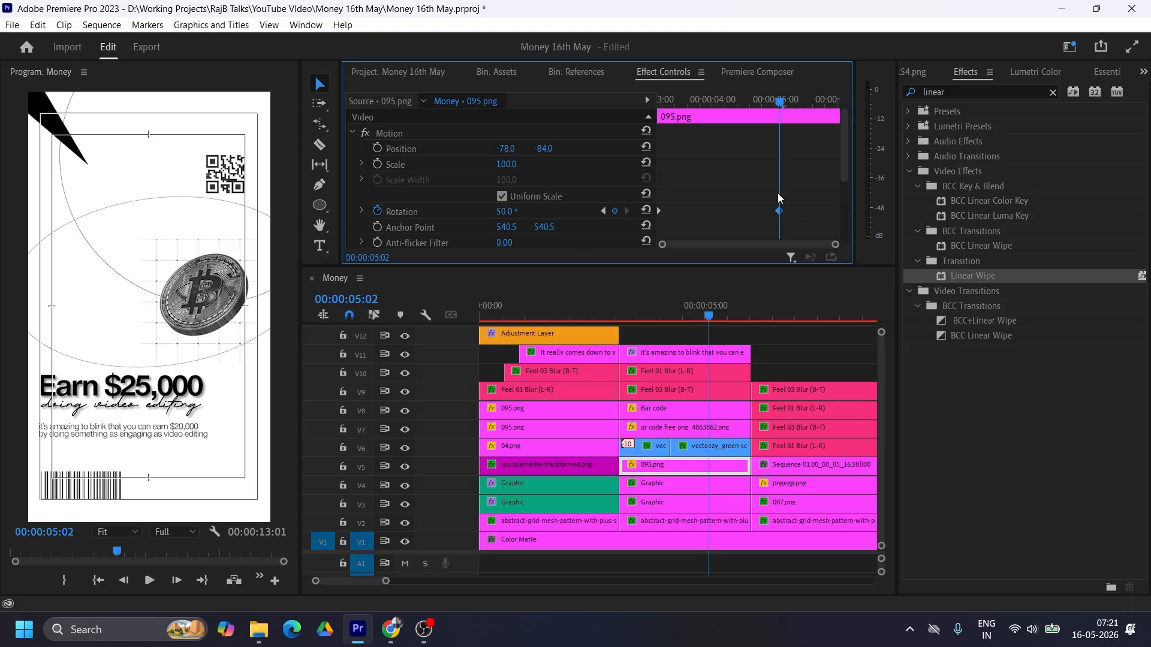
pyautogui.click(624, 305)
pyautogui.press('space')
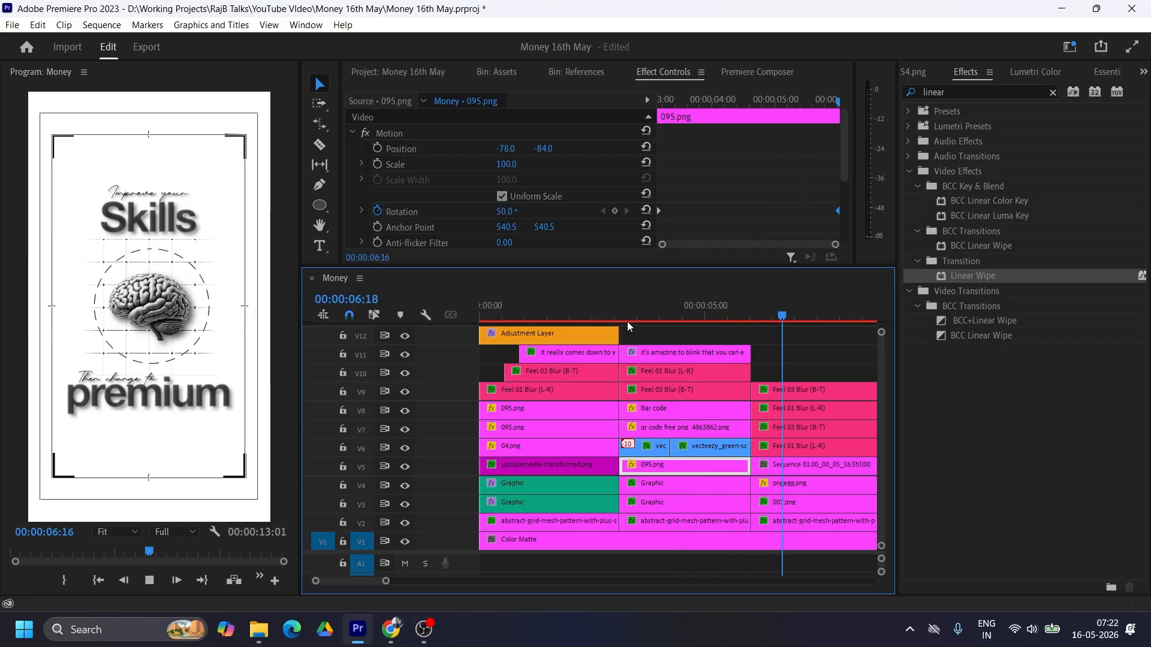
# Step: Rate-stretch the falling-bitcoin clip on V6 to the end of the second scene and scrub through the result
pyautogui.press('r')
pyautogui.moveTo(750, 447)
pyautogui.mouseDown()
pyautogui.moveTo(719, 446)
pyautogui.moveTo(750, 446)
pyautogui.mouseUp()
pyautogui.press('v')
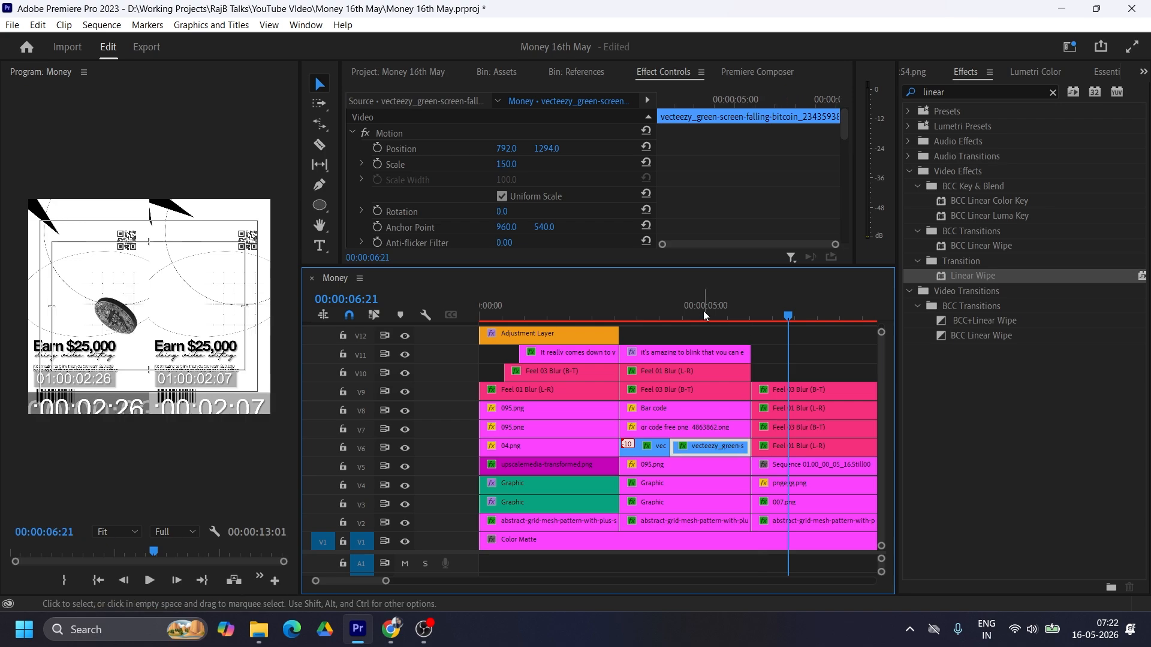
pyautogui.moveTo(703, 311); pyautogui.dragTo(766, 326)
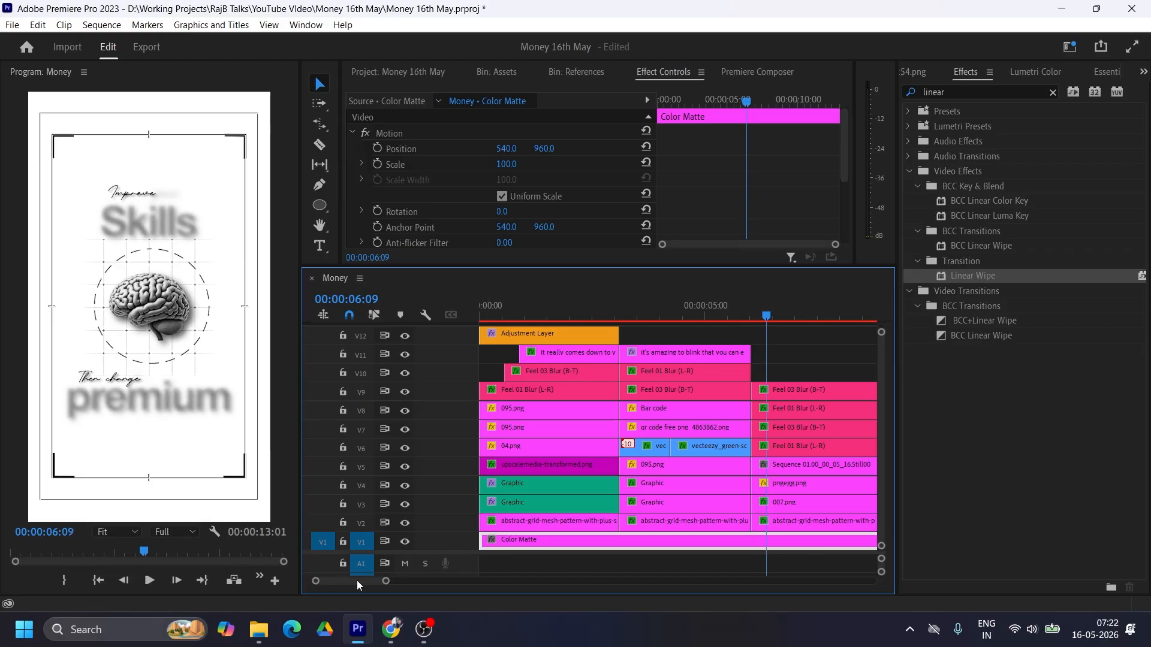
pyautogui.hscroll(3, 358, 582)
pyautogui.click(519, 316)
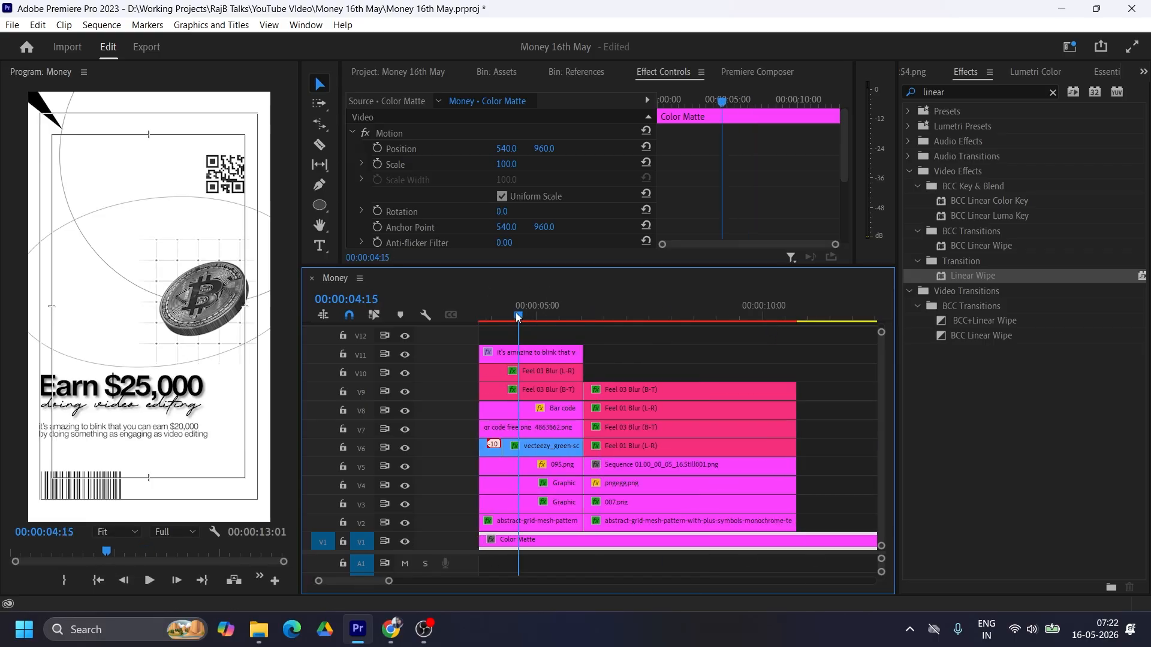
pyautogui.click(529, 316)
# Step: Shorten and delay the second scene's titles, starting Feel 03 Blur (B-T) about 00:00:03:19 and Feel 01 Blur (L-R) slightly later, both ending with the scene
pyautogui.hscroll(-3, 529, 316)
pyautogui.moveTo(626, 314); pyautogui.dragTo(616, 314)
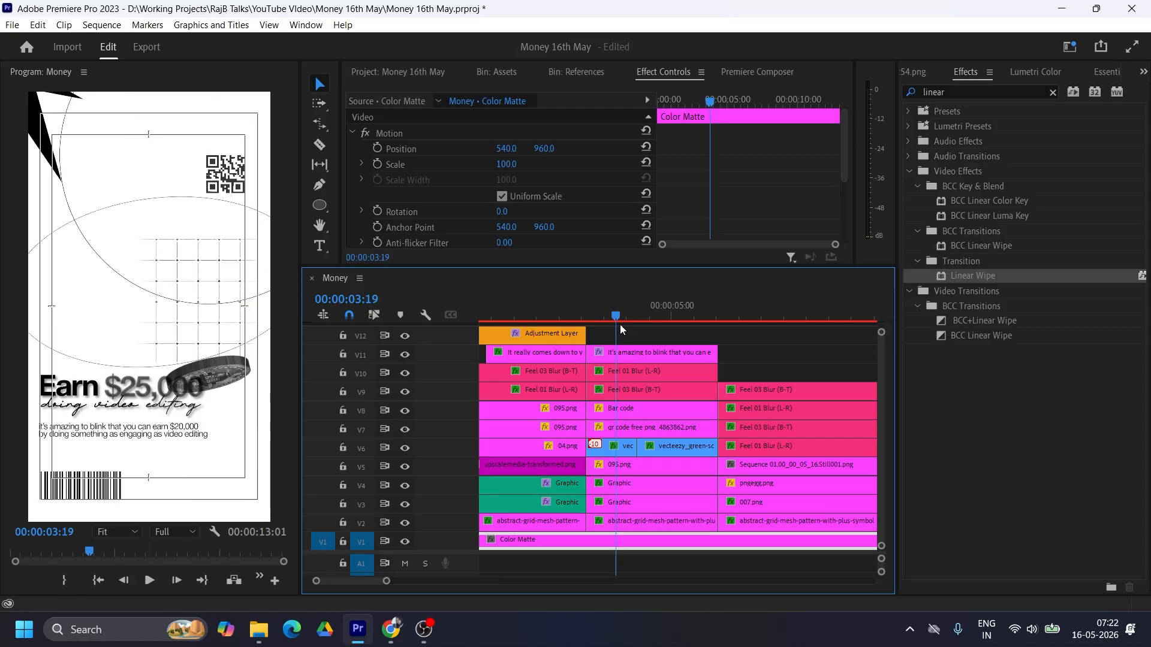
pyautogui.moveTo(717, 390); pyautogui.dragTo(676, 385)
pyautogui.moveTo(634, 388); pyautogui.dragTo(667, 391)
pyautogui.moveTo(717, 373); pyautogui.dragTo(678, 373)
pyautogui.moveTo(649, 374); pyautogui.dragTo(706, 374)
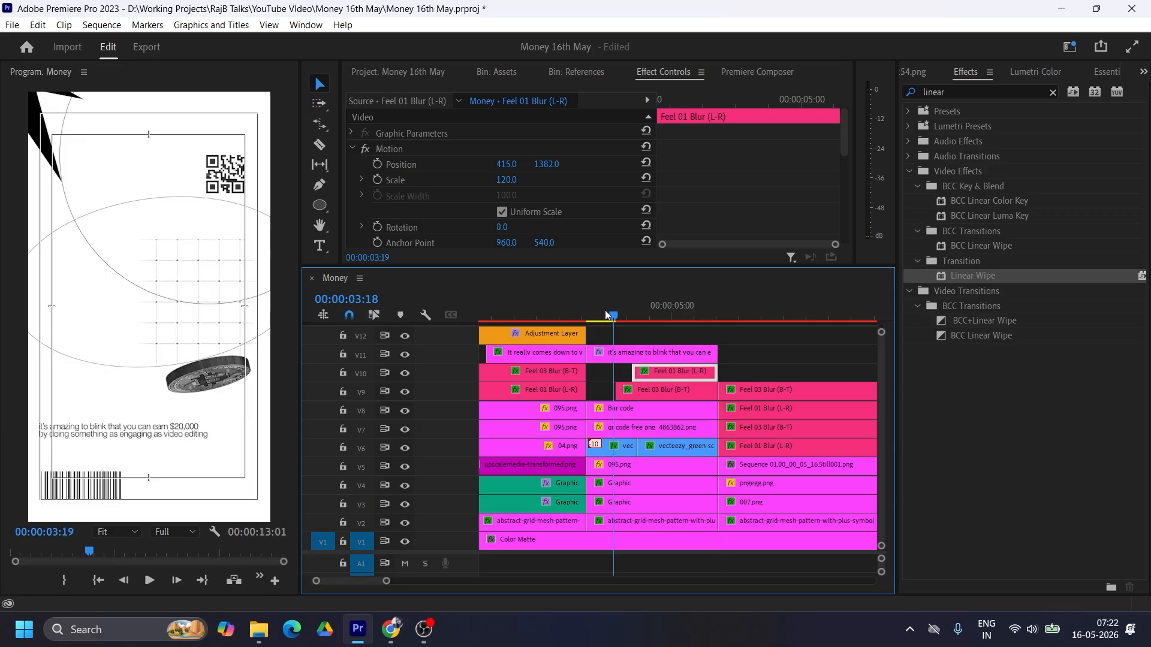
# Step: Trim the start of the V11 "it's amazing to blink" text to just after Feel 01 Blur (L-R) begins and apply the Text Blur 01(L-R) preset
pyautogui.moveTo(629, 316); pyautogui.dragTo(662, 314)
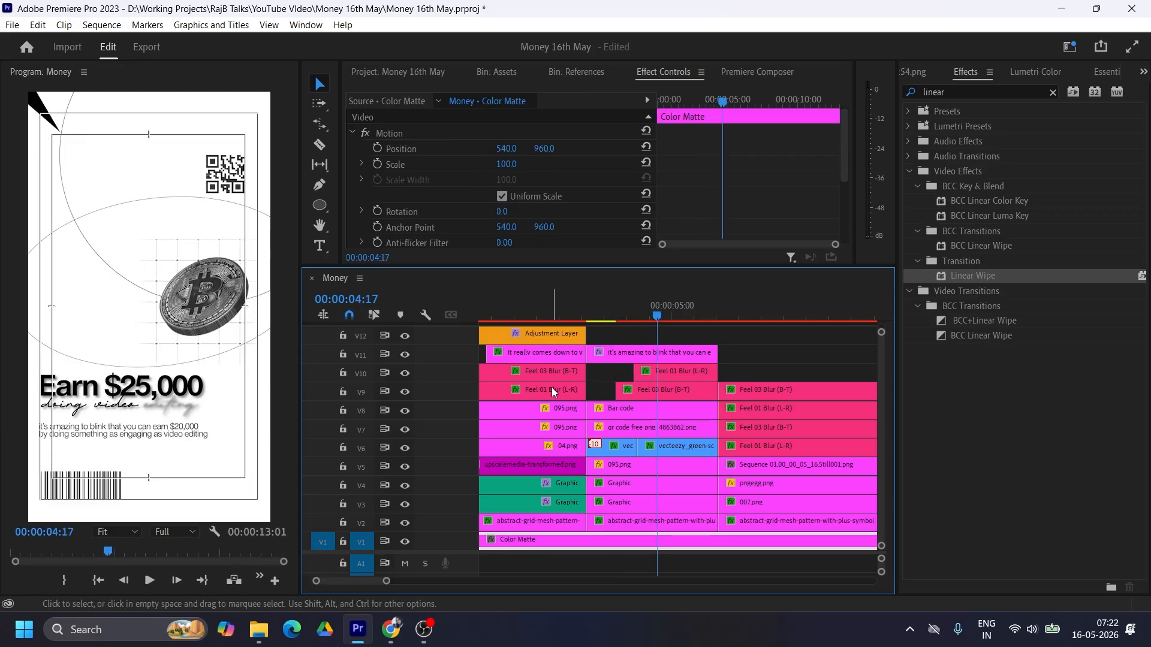
pyautogui.click(641, 353)
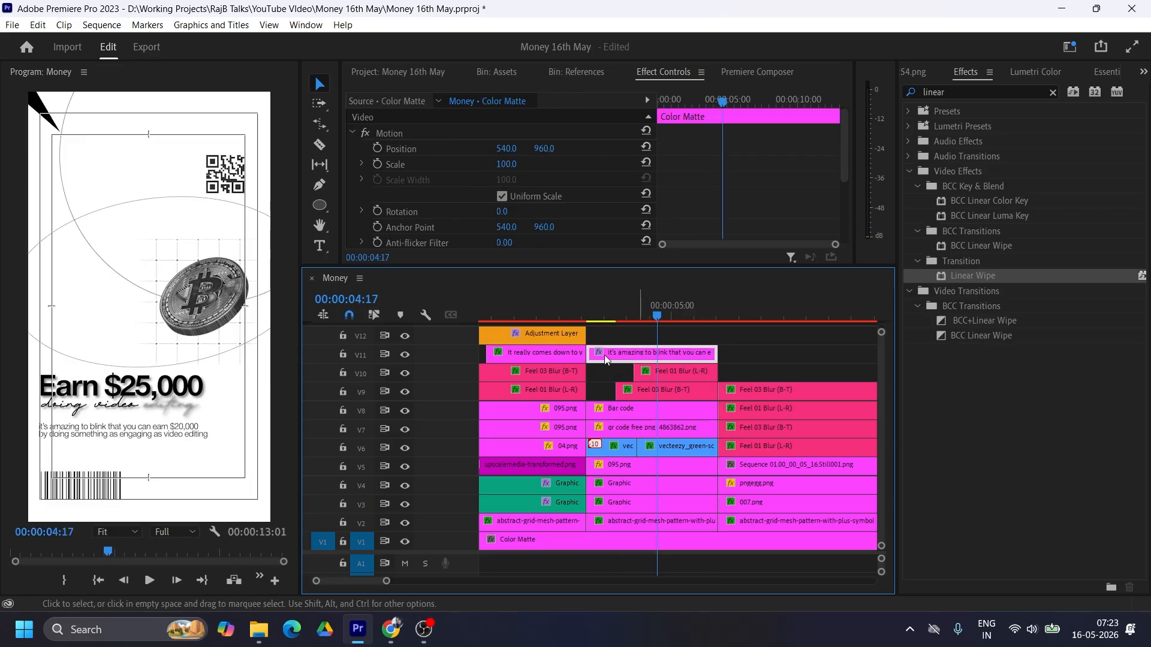
pyautogui.moveTo(591, 350); pyautogui.dragTo(648, 353)
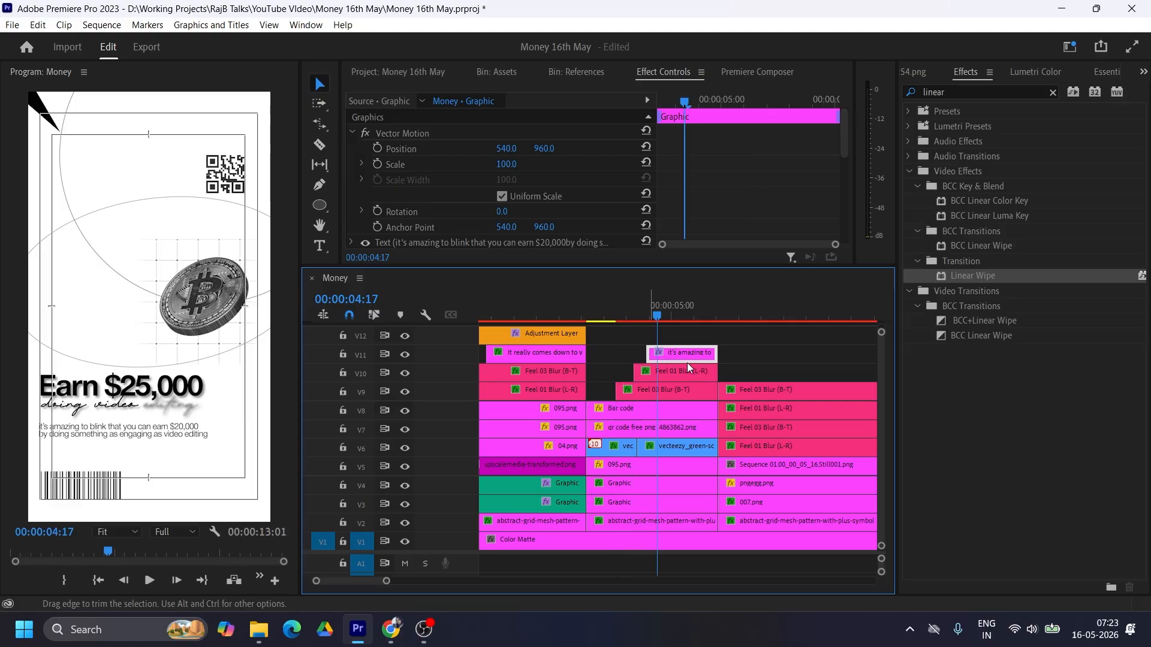
pyautogui.click(1050, 98)
pyautogui.click(1053, 93)
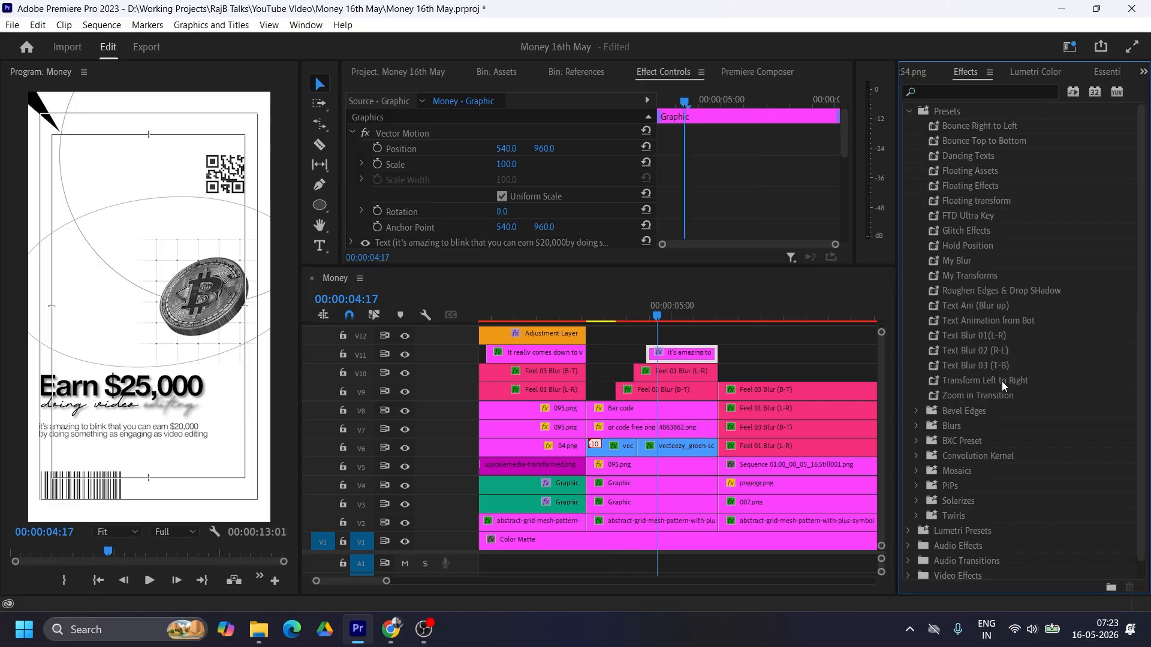
pyautogui.moveTo(972, 340); pyautogui.dragTo(964, 337)
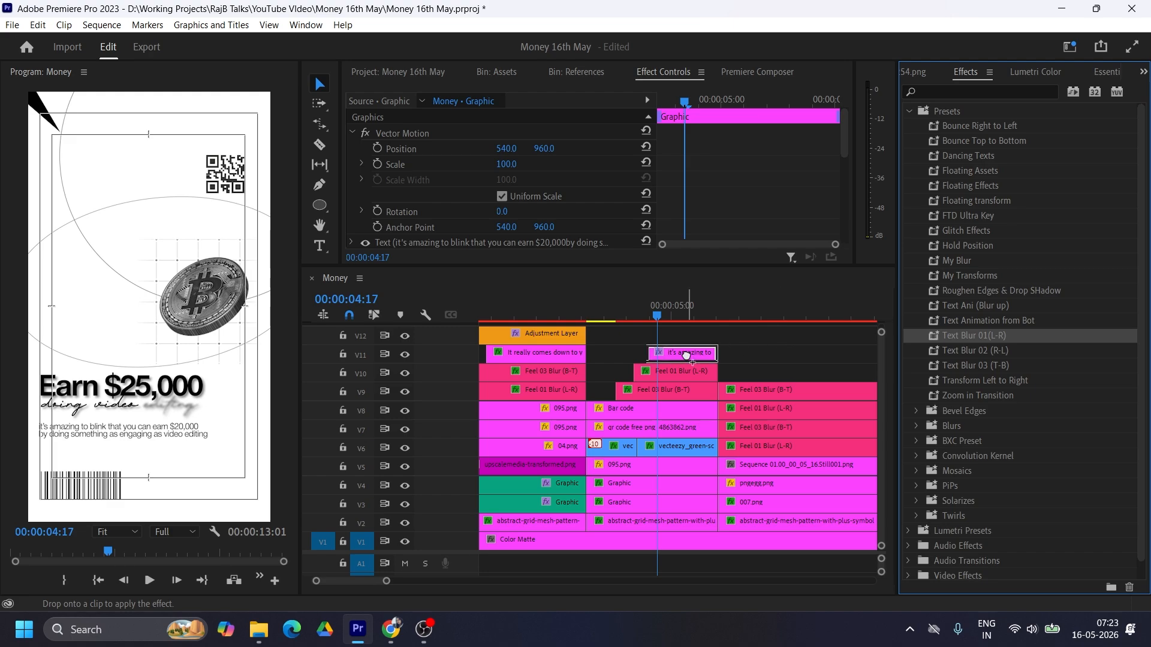
pyautogui.moveTo(693, 341); pyautogui.dragTo(689, 350)
pyautogui.click(641, 316)
pyautogui.moveTo(648, 316); pyautogui.dragTo(669, 307)
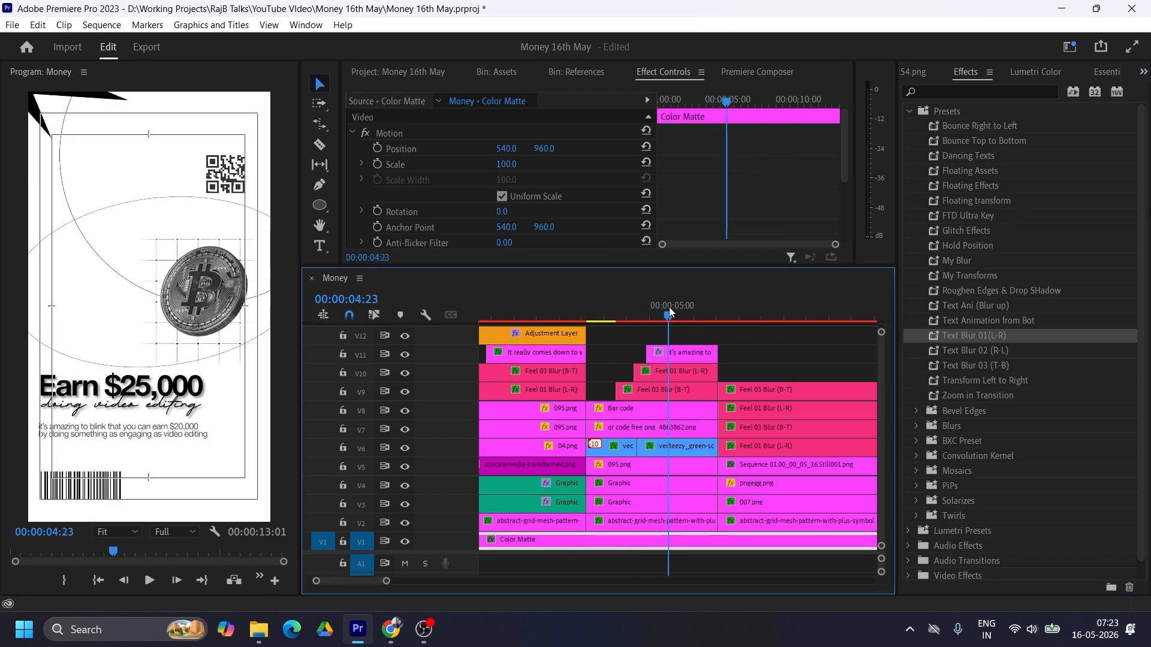
# Step: Apply the Text Blur 02 (R-L) preset to the V11 text and scrub through the second scene
pyautogui.click(679, 354)
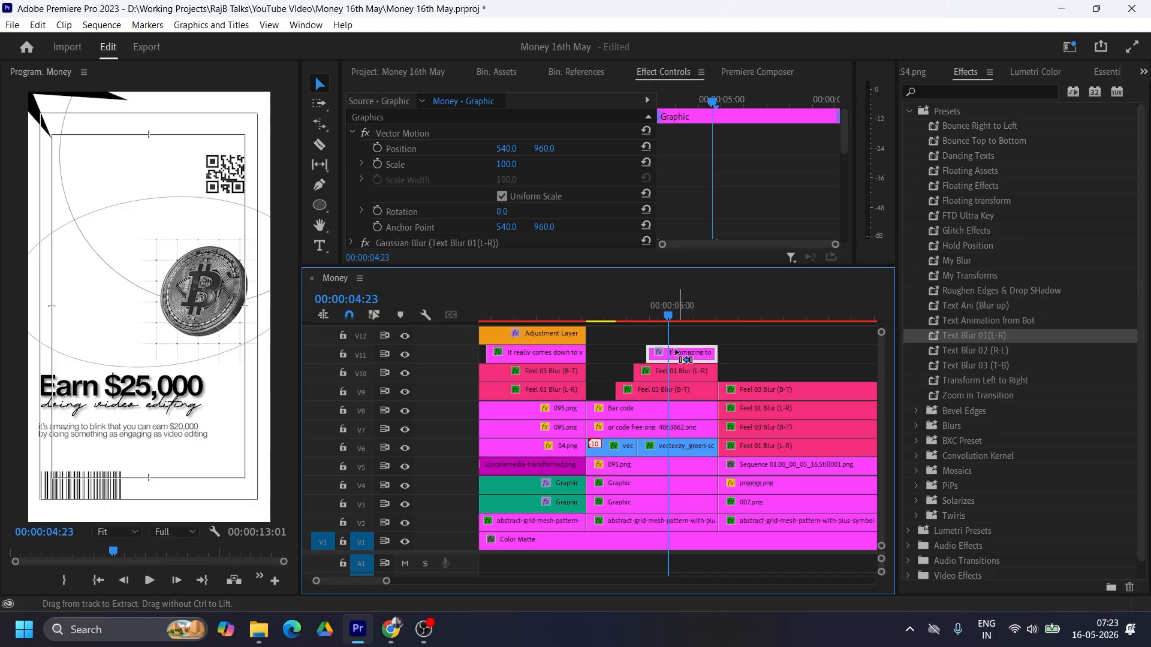
pyautogui.click(974, 352)
pyautogui.moveTo(974, 352); pyautogui.dragTo(670, 311)
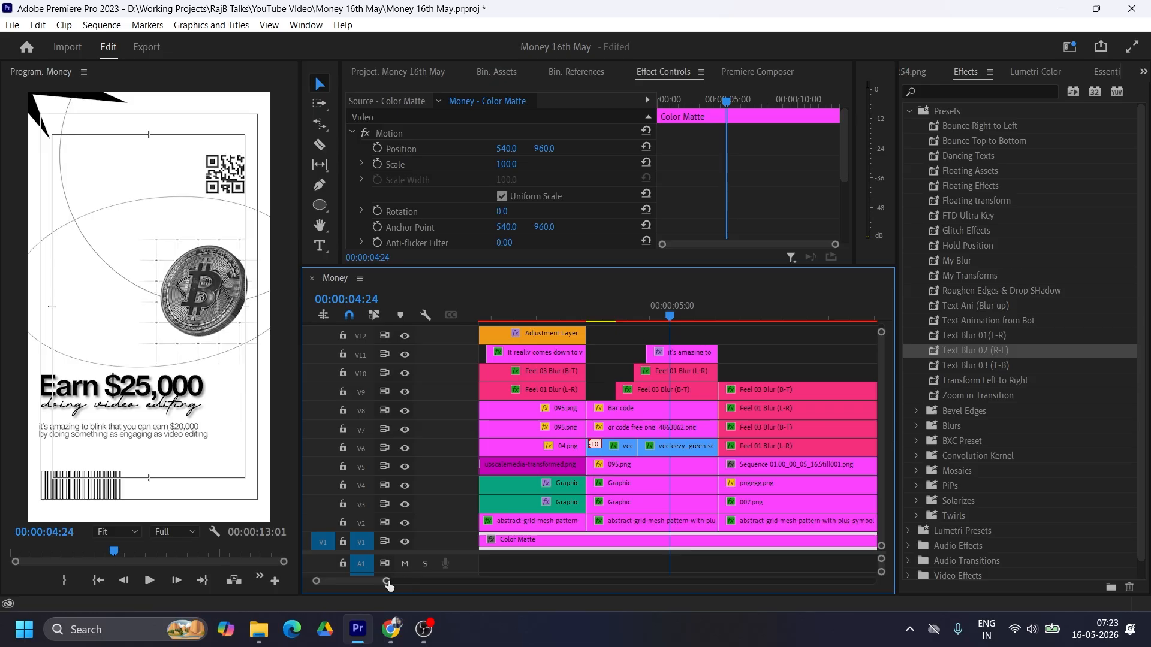
pyautogui.moveTo(387, 581); pyautogui.dragTo(400, 581)
pyautogui.moveTo(637, 314); pyautogui.dragTo(666, 313)
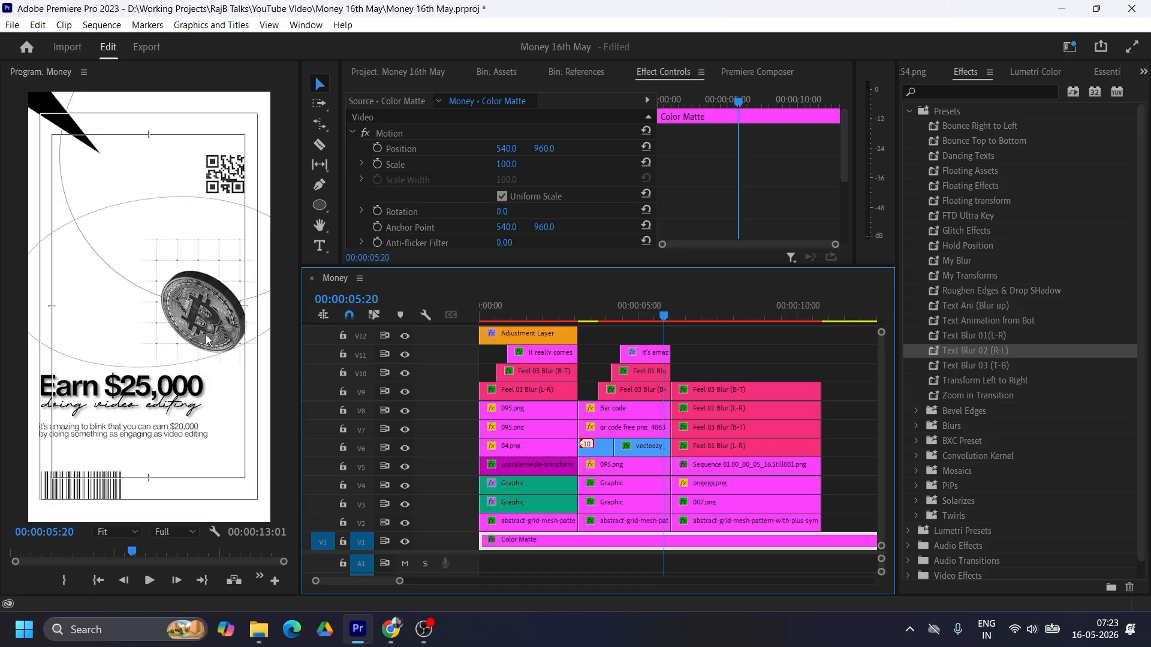
# Step: Keyframe the Position of the third scene's brain image, 007.png on V3, from a raised spot at the clip's start down to 540, 960
pyautogui.click(739, 484)
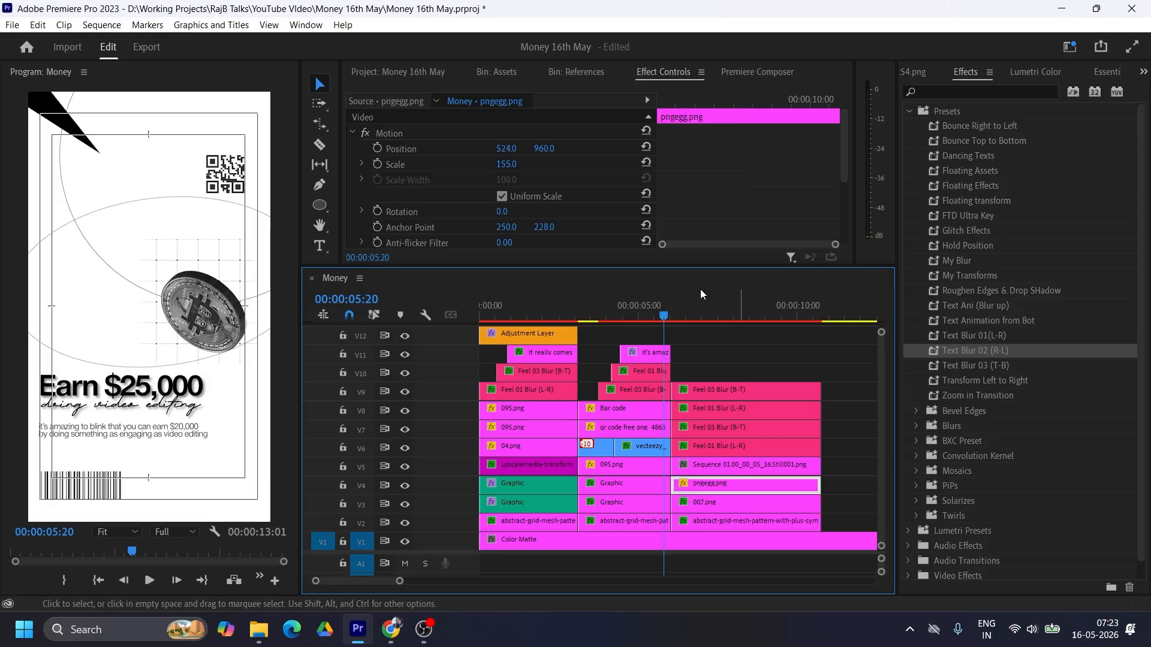
pyautogui.click(686, 317)
pyautogui.moveTo(685, 316); pyautogui.dragTo(712, 316)
pyautogui.click(721, 502)
pyautogui.click(679, 318)
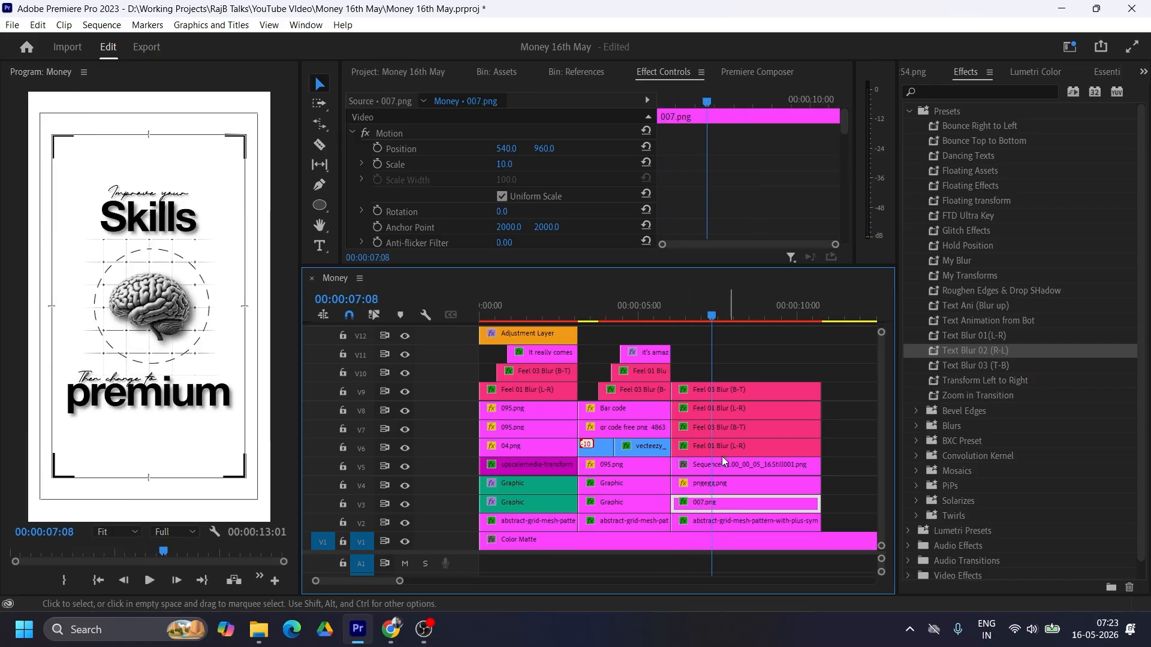
pyautogui.click(377, 148)
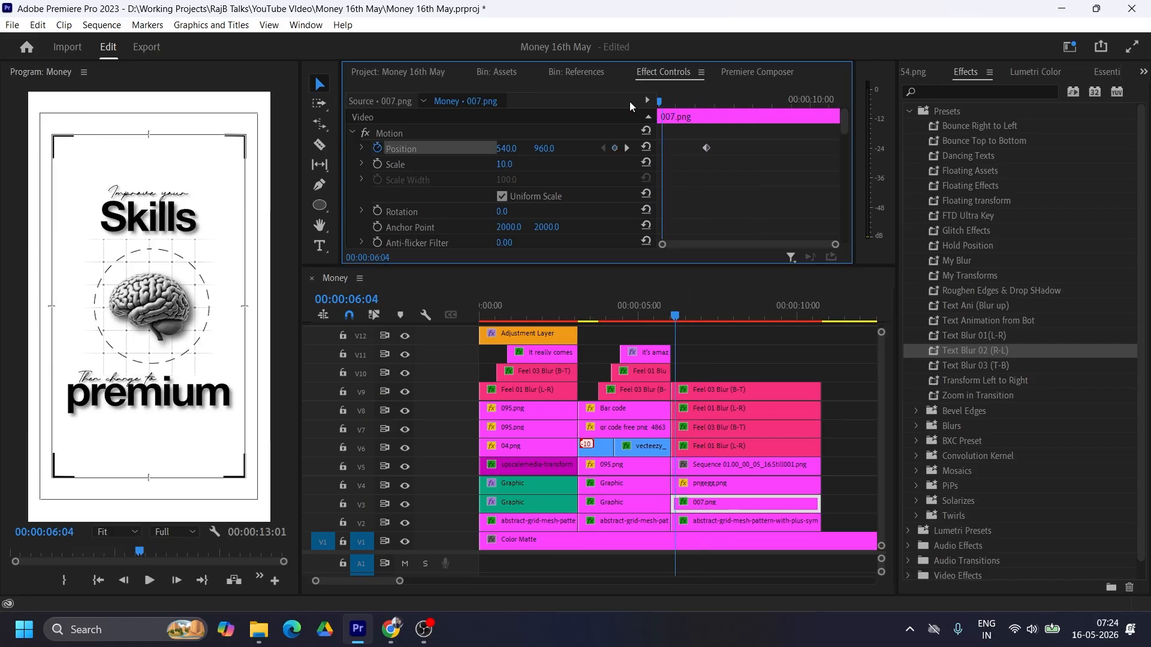
pyautogui.press('Left')
pyautogui.press('Left')
pyautogui.press('Left')
pyautogui.moveTo(556, 154); pyautogui.dragTo(496, 153)
# Step: Move the brain image's ending Position keyframe to 00:00:07:13 and set its starting Position to 540, 813
pyautogui.moveTo(663, 101); pyautogui.dragTo(718, 99)
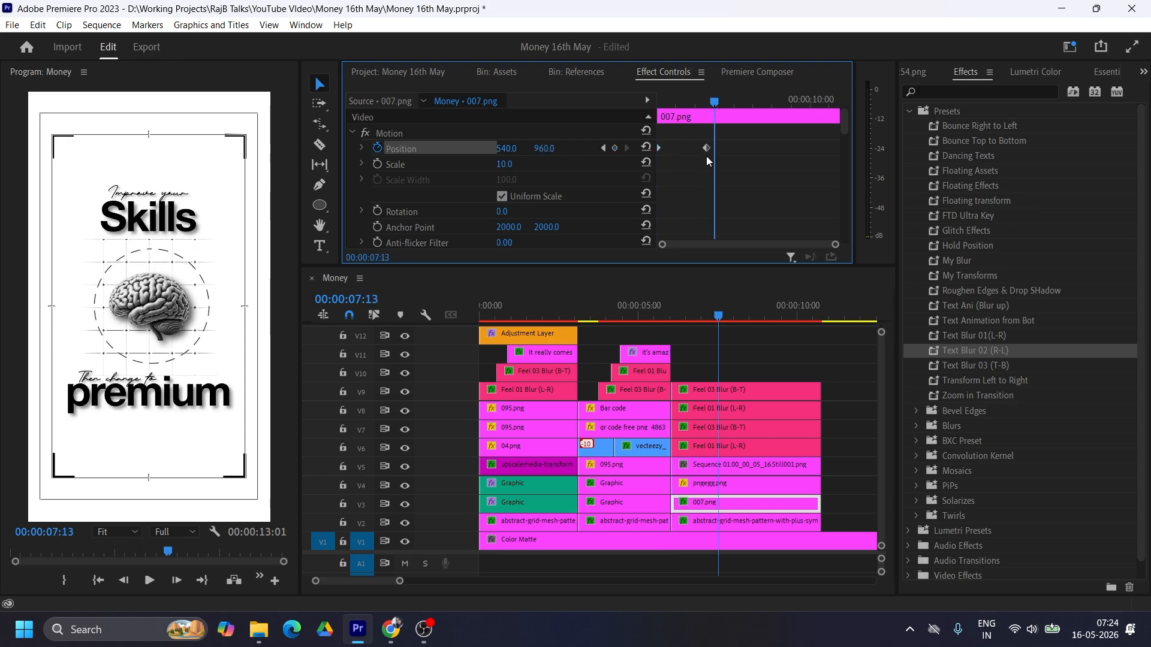
pyautogui.moveTo(706, 148); pyautogui.dragTo(713, 148)
pyautogui.moveTo(717, 100); pyautogui.dragTo(660, 100)
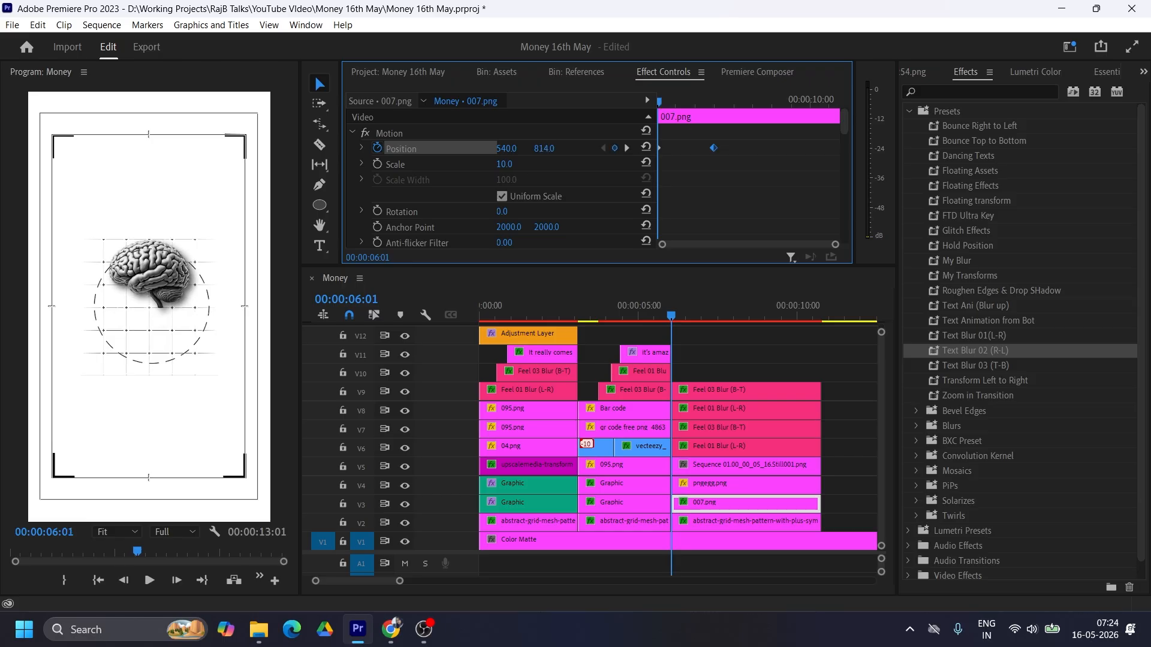
# Step: Smooth the brain image's Position keyframes with Ease In on the ending one and Ease Out on the starting one
pyautogui.rightClick(713, 148)
pyautogui.moveTo(797, 270)
pyautogui.click(921, 354)
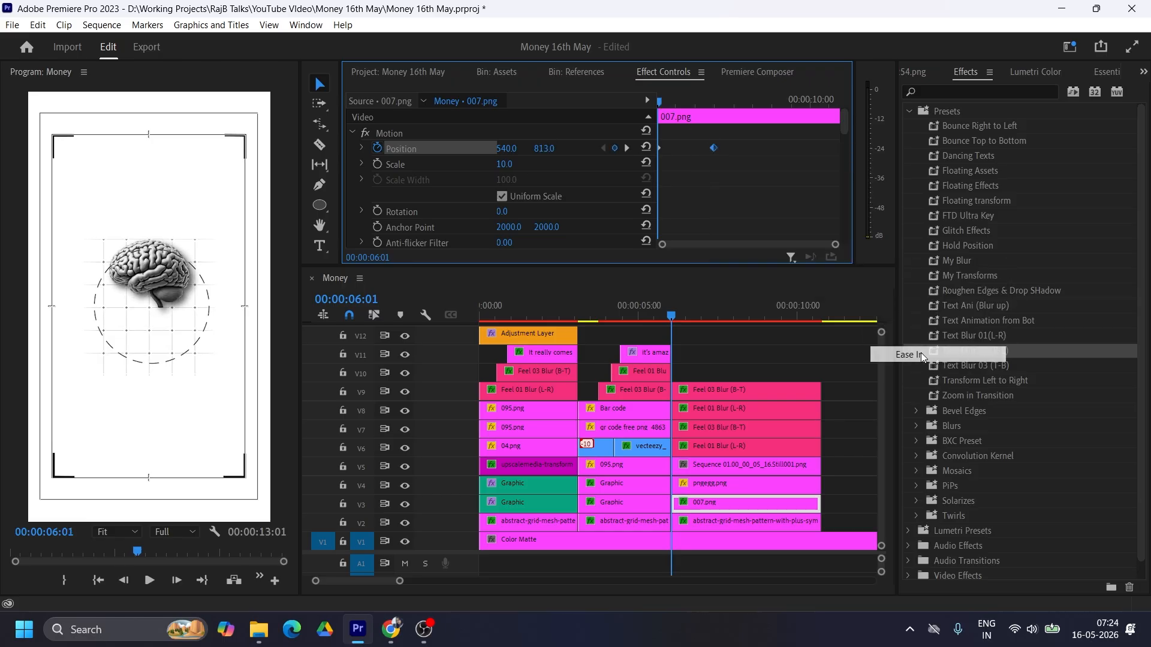
pyautogui.rightClick(660, 148)
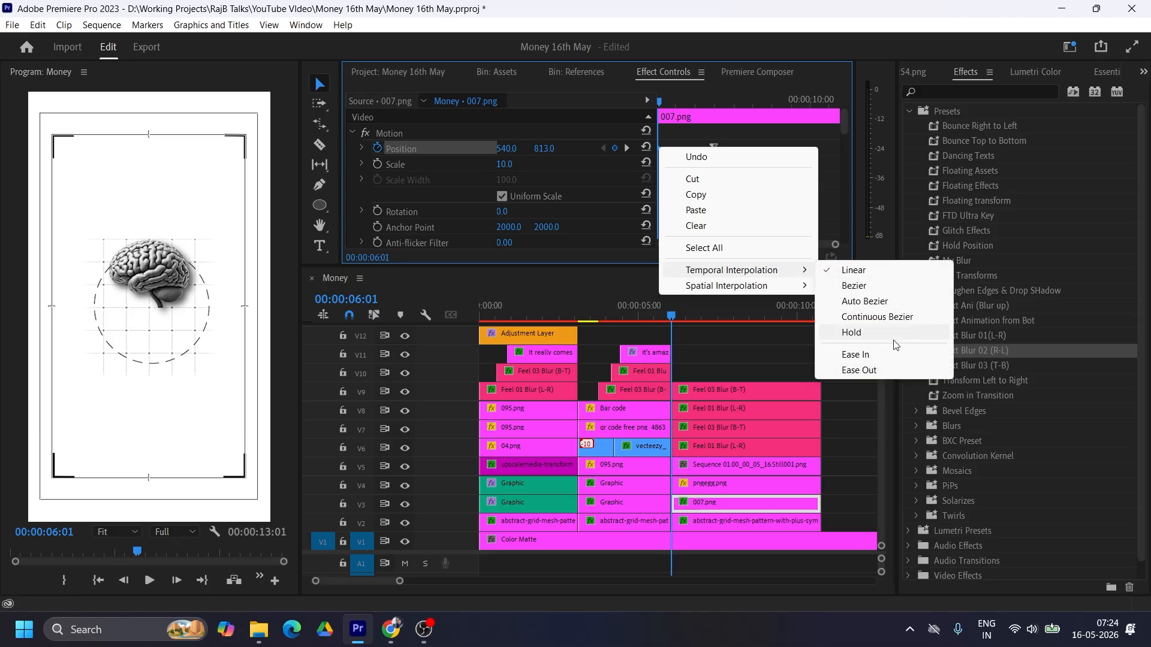
pyautogui.click(917, 370)
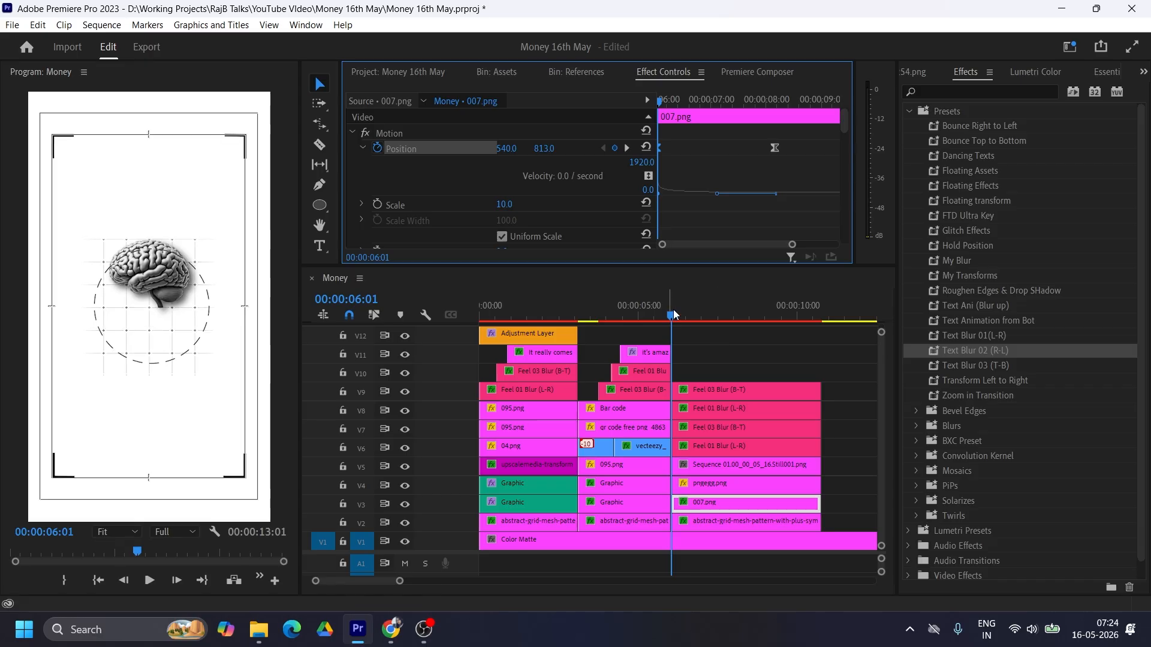
# Step: Play through the cut from the second scene into the third to review the brain image's downward movement, and select 007.png
pyautogui.moveTo(673, 316); pyautogui.dragTo(711, 316)
pyautogui.click(647, 305)
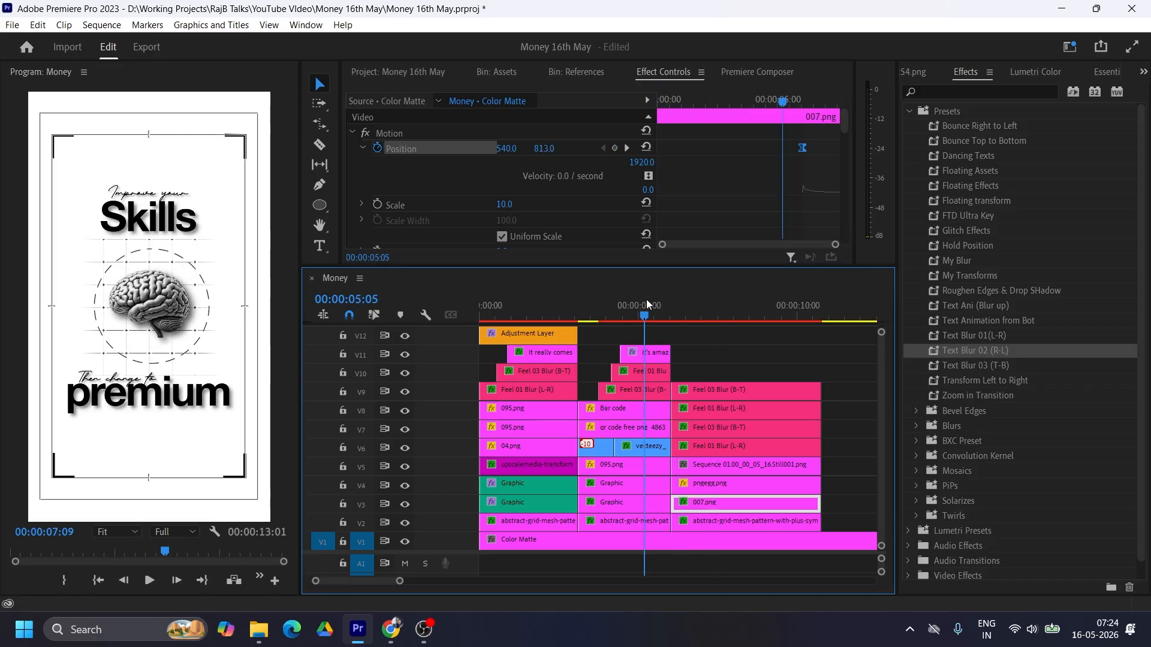
pyautogui.press('space')
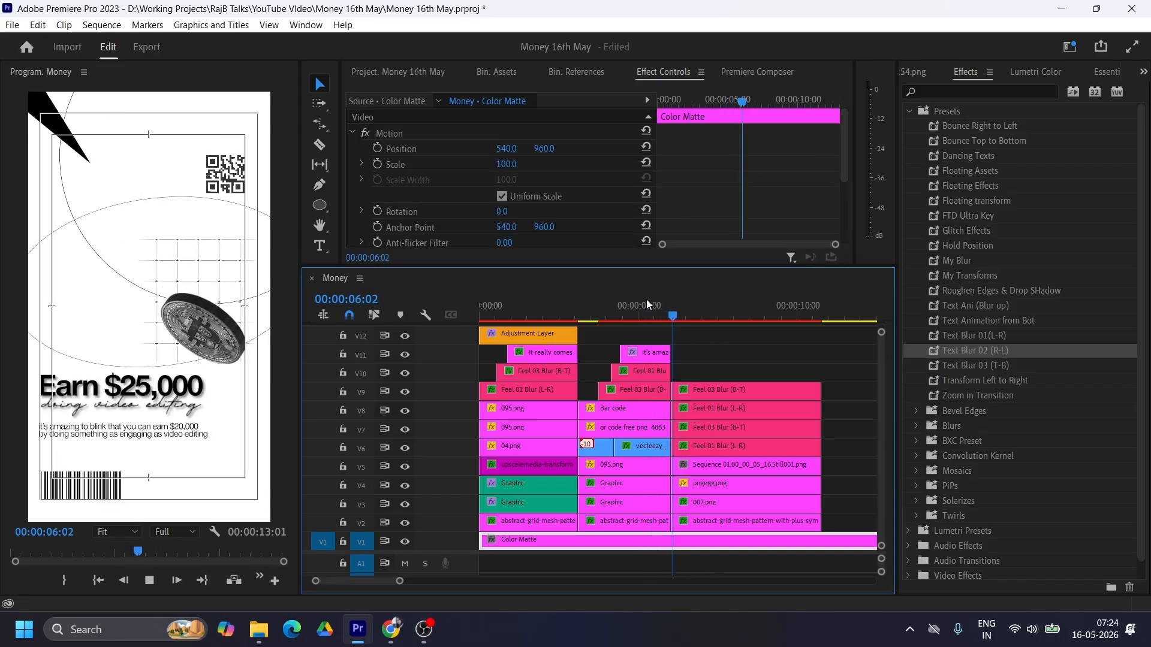
pyautogui.click(643, 314)
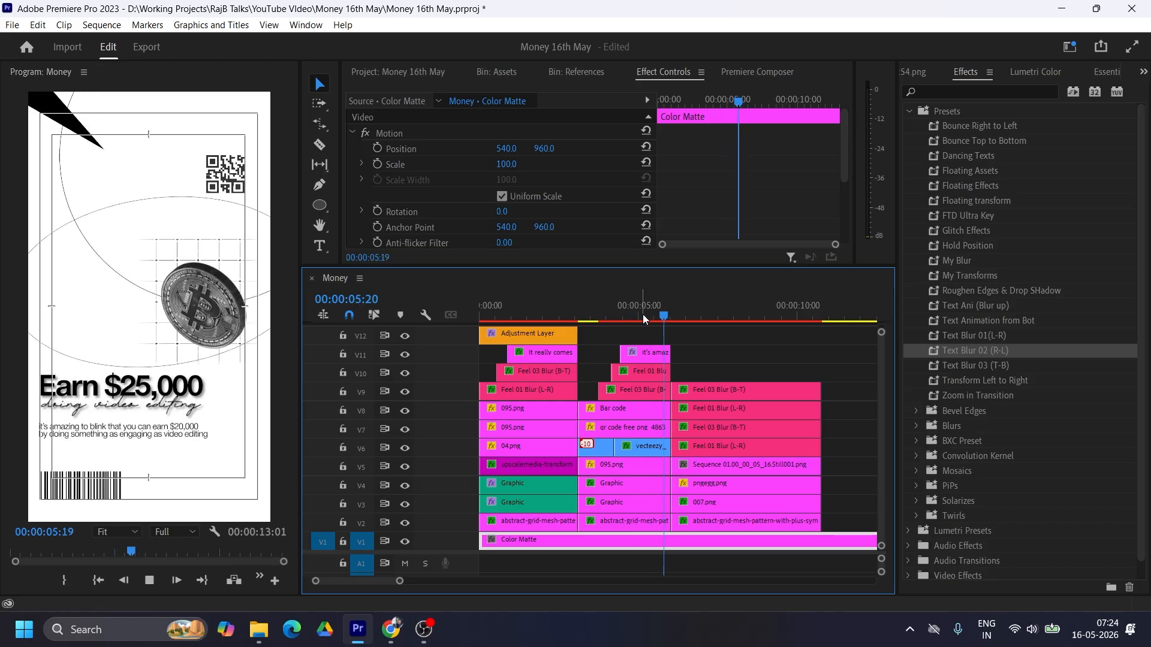
pyautogui.press('space')
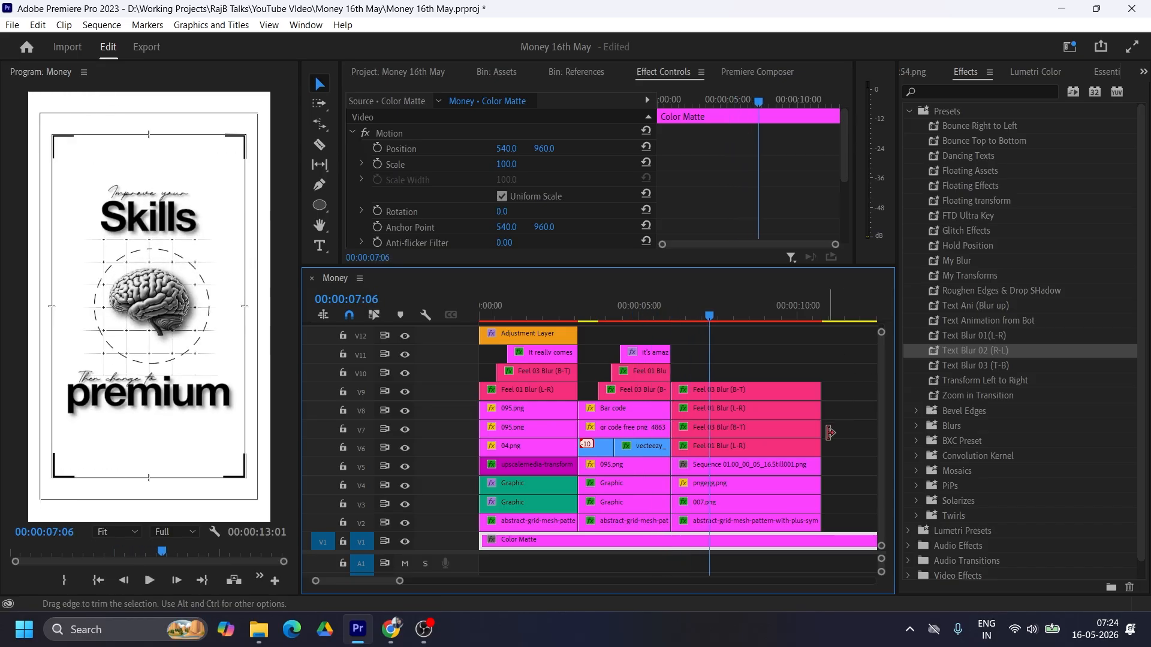
pyautogui.click(741, 502)
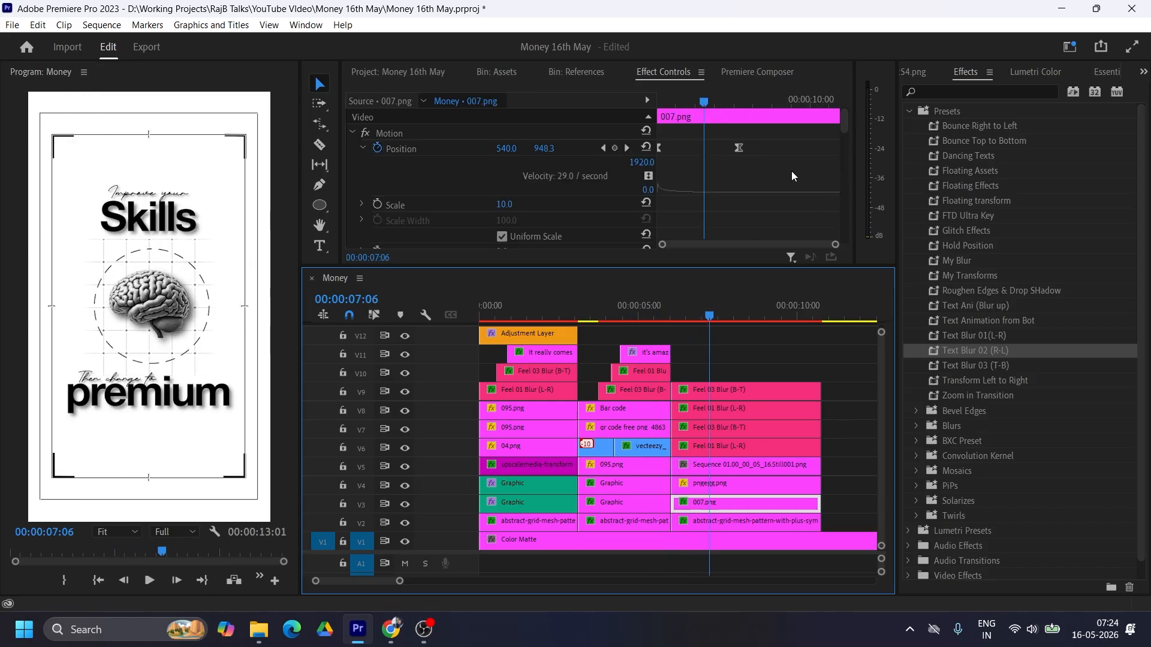
# Step: Move the ending Position keyframe of the brain image, 007.png on V3, to 00:00:09:08
pyautogui.moveTo(738, 148); pyautogui.dragTo(786, 148)
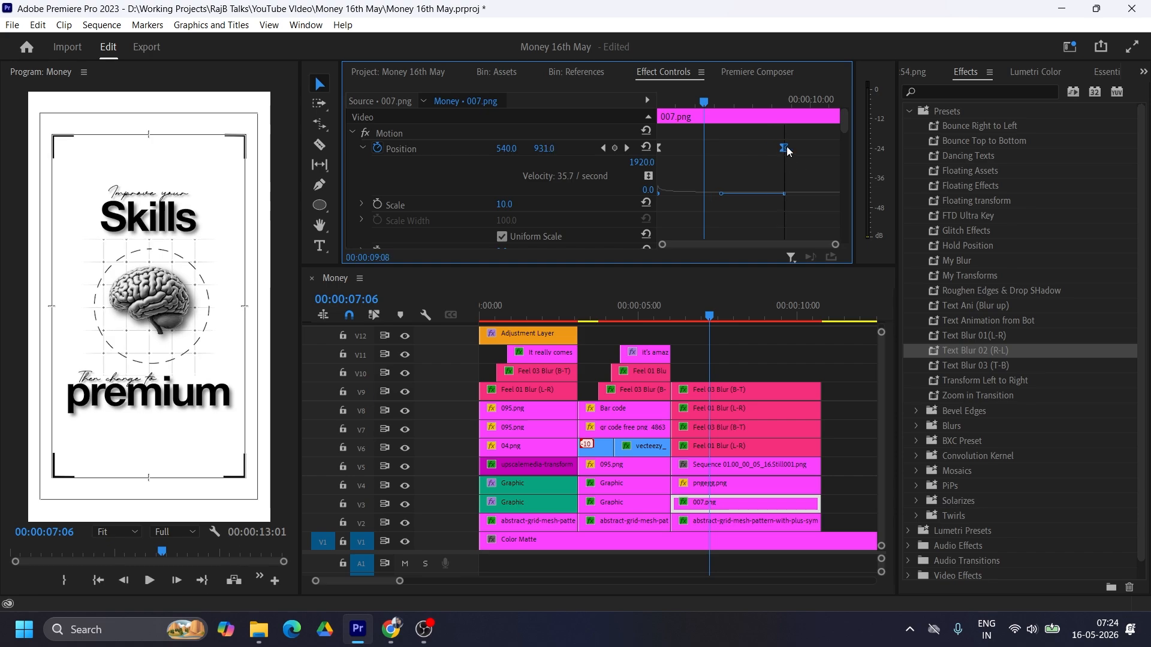
# Step: Stagger the third scene's title clips from V6 up to V9, starting the V8 clip at 00:00:08:02, and delete the parts beyond the scene's end
pyautogui.moveTo(707, 309); pyautogui.dragTo(757, 286)
pyautogui.moveTo(738, 391)
pyautogui.mouseDown()
pyautogui.moveTo(767, 391)
pyautogui.moveTo(758, 393)
pyautogui.mouseUp()
pyautogui.moveTo(691, 426); pyautogui.dragTo(738, 428)
pyautogui.moveTo(760, 315); pyautogui.dragTo(777, 414)
pyautogui.moveTo(773, 393); pyautogui.dragTo(780, 393)
pyautogui.moveTo(726, 316); pyautogui.dragTo(736, 315)
pyautogui.moveTo(780, 395); pyautogui.dragTo(790, 395)
pyautogui.click(822, 393)
pyautogui.moveTo(785, 391); pyautogui.dragTo(858, 429)
pyautogui.press('Delete')
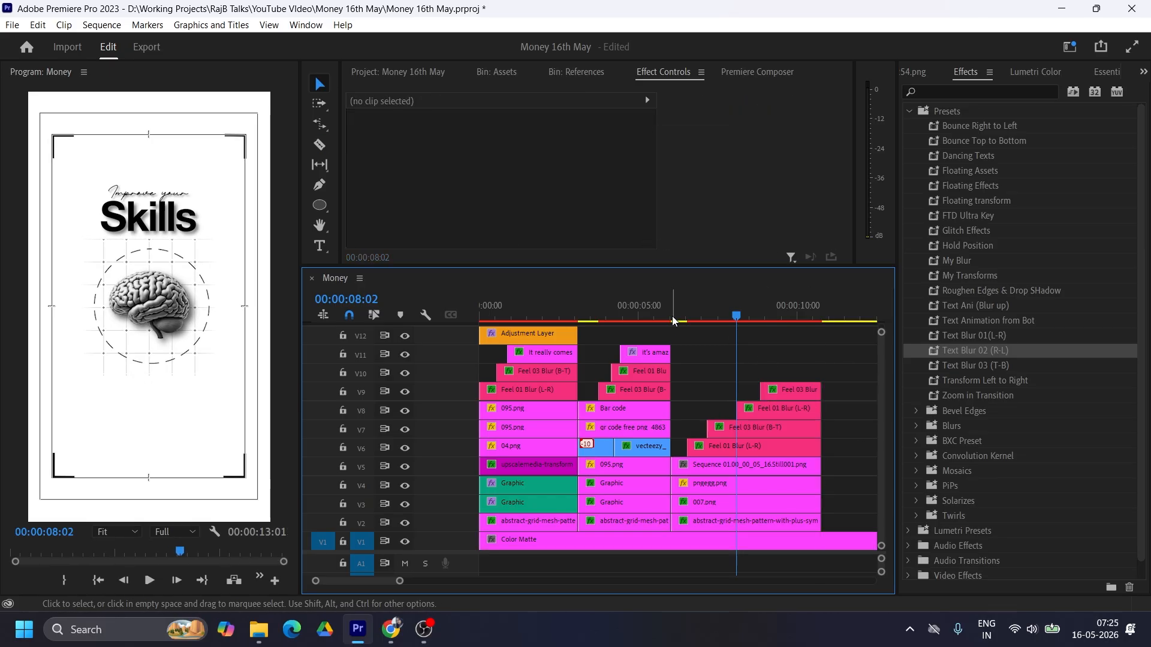
# Step: Start the dashed circle, pngegg.png on V4, in line with the V6 title and apply the Text Animation from Bot preset to it
pyautogui.moveTo(681, 316); pyautogui.dragTo(739, 308)
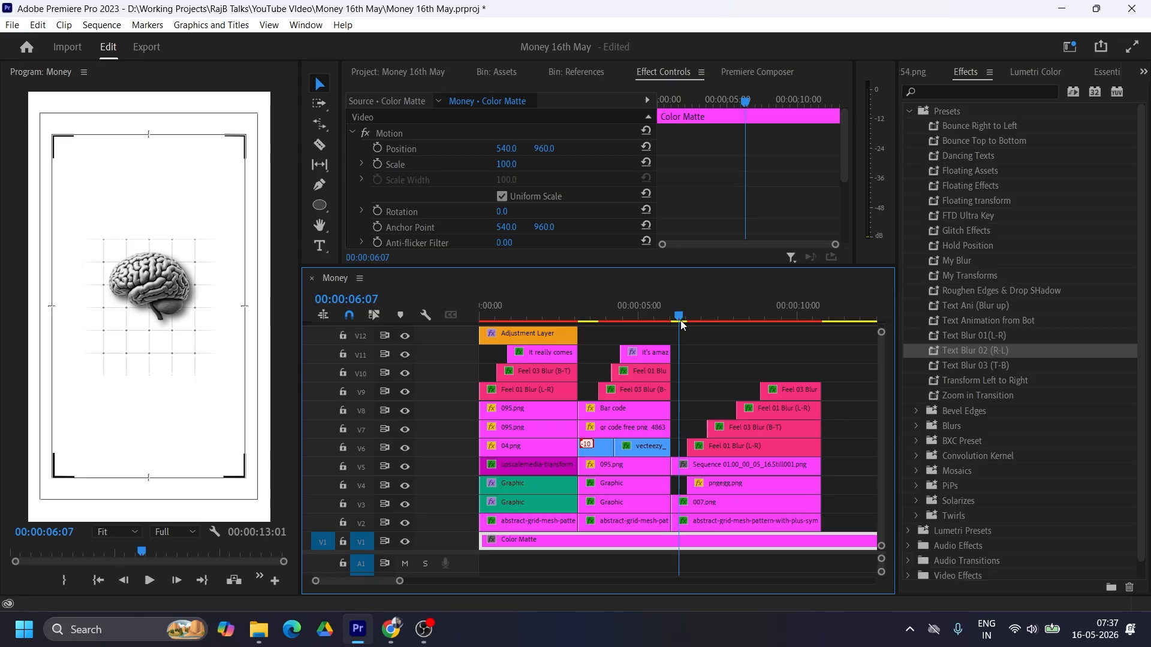
pyautogui.moveTo(682, 324); pyautogui.dragTo(710, 315)
pyautogui.click(750, 484)
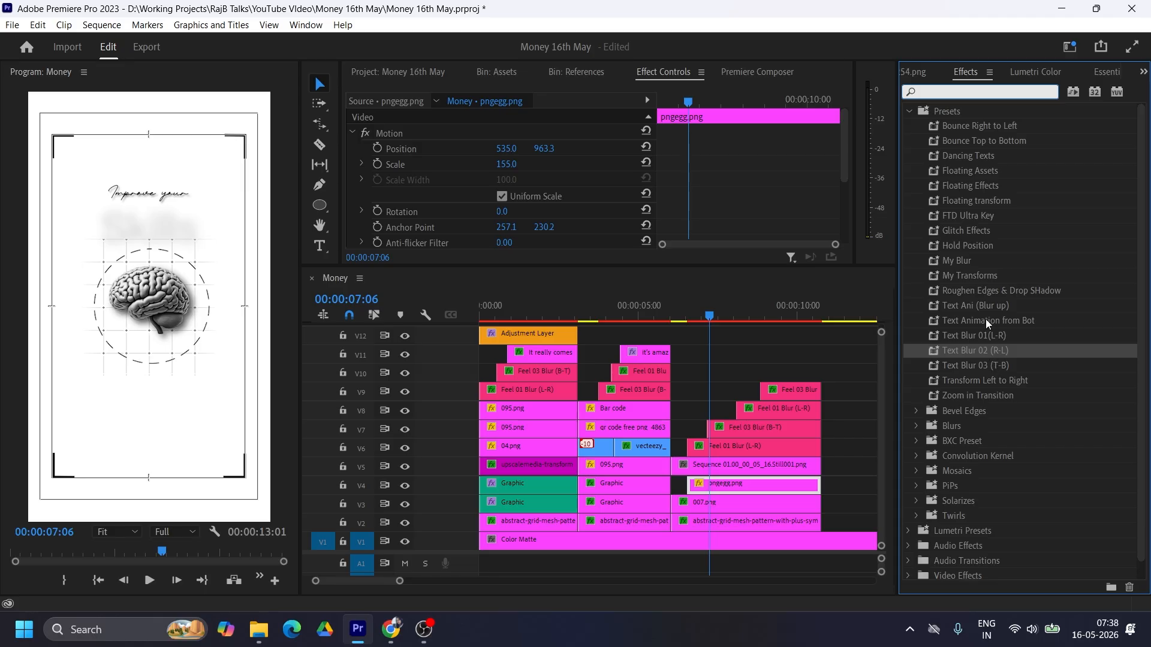
pyautogui.click(970, 319)
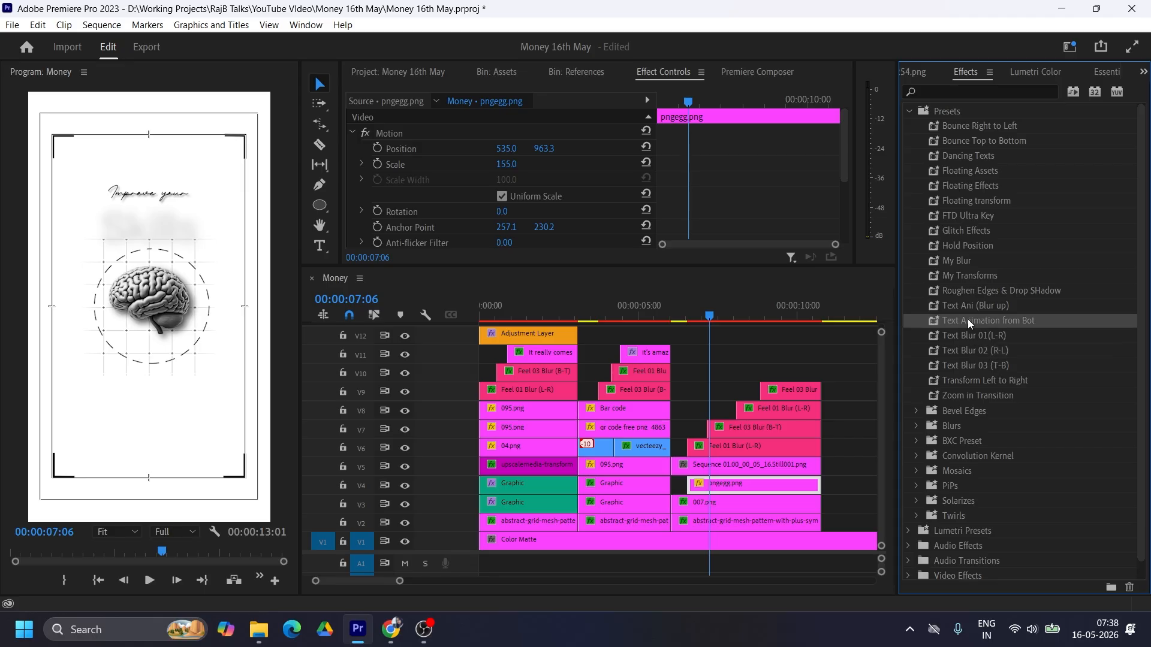
pyautogui.moveTo(967, 319); pyautogui.dragTo(752, 484)
pyautogui.moveTo(689, 316); pyautogui.dragTo(772, 317)
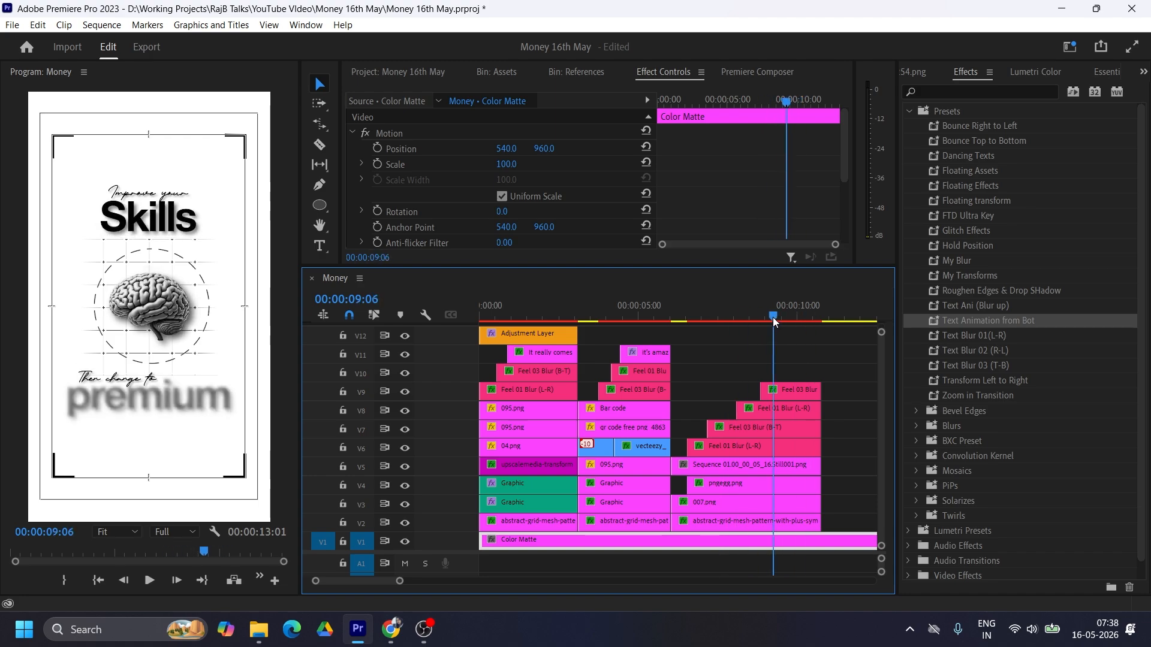
# Step: Keyframe the Scale of the third scene's corner-frame image on V5 from 66 at the clip's start to 100
pyautogui.click(63, 147)
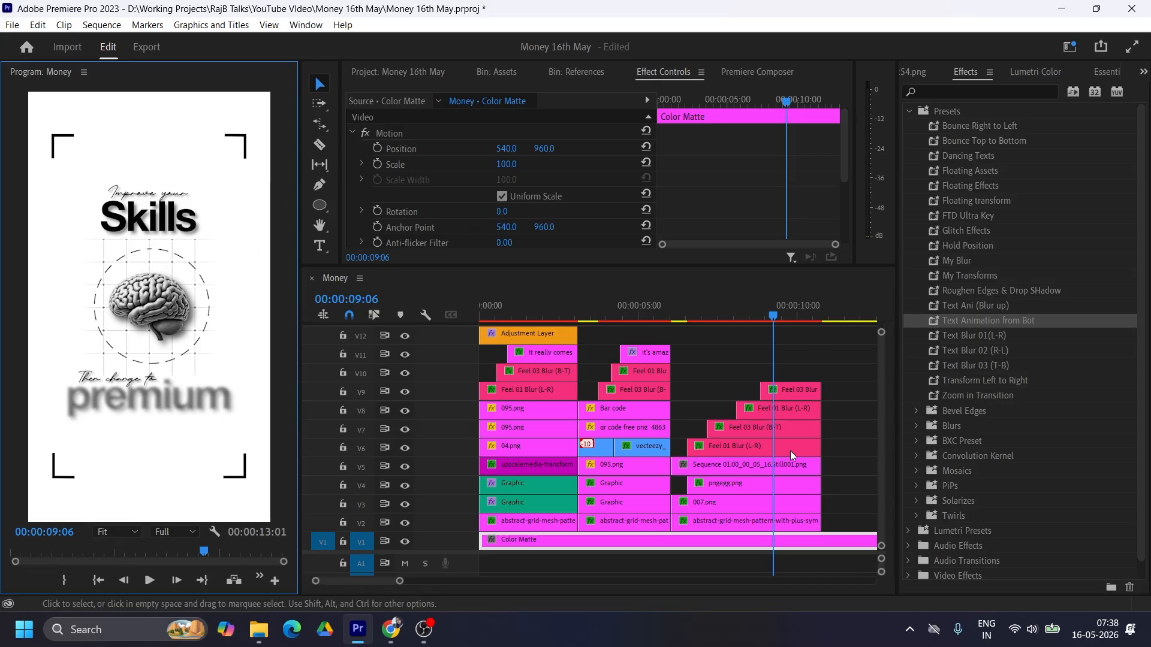
pyautogui.click(747, 472)
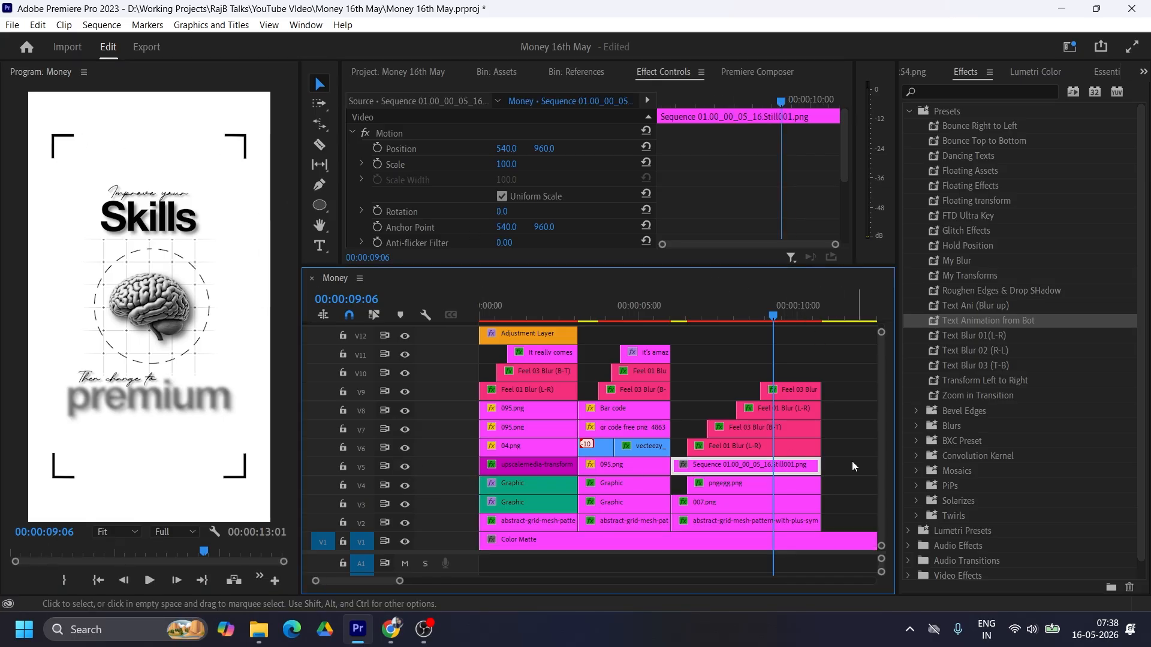
pyautogui.click(377, 164)
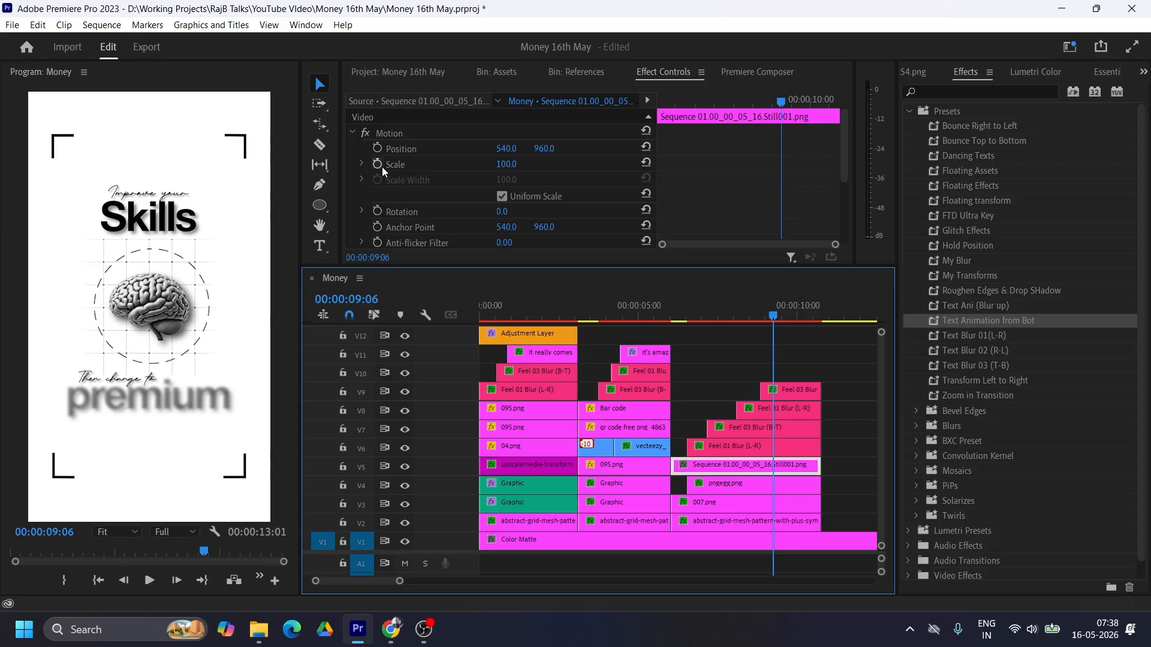
pyautogui.moveTo(780, 164); pyautogui.dragTo(732, 166)
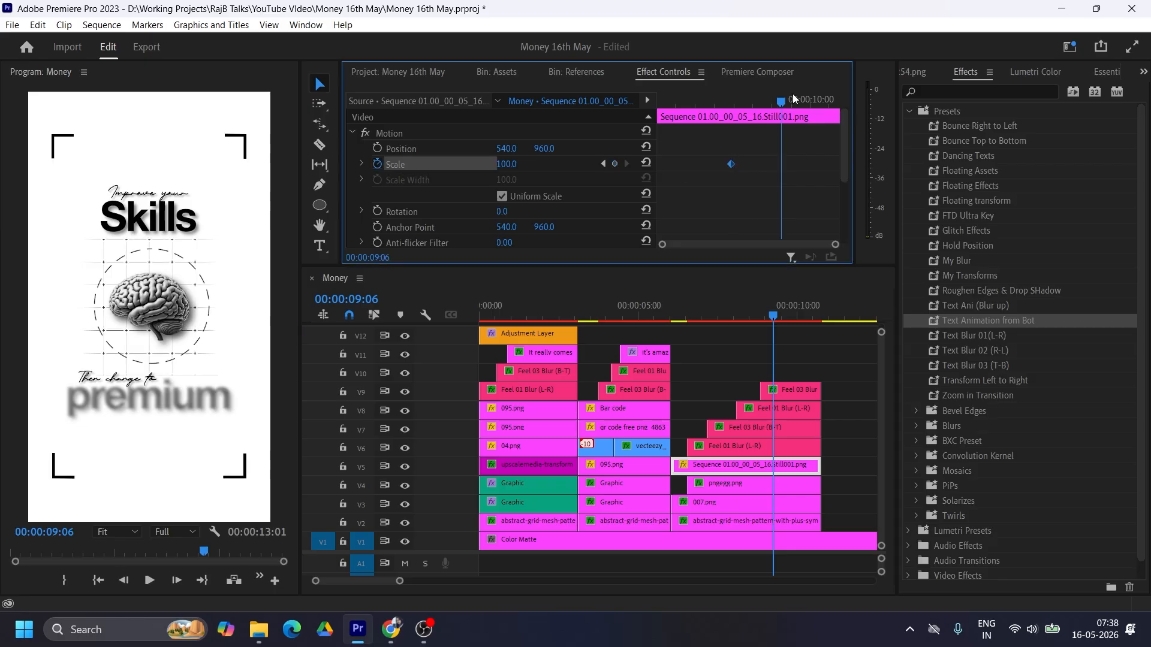
pyautogui.moveTo(783, 101); pyautogui.dragTo(638, 103)
pyautogui.moveTo(507, 164); pyautogui.dragTo(486, 164)
pyautogui.moveTo(731, 163); pyautogui.dragTo(750, 163)
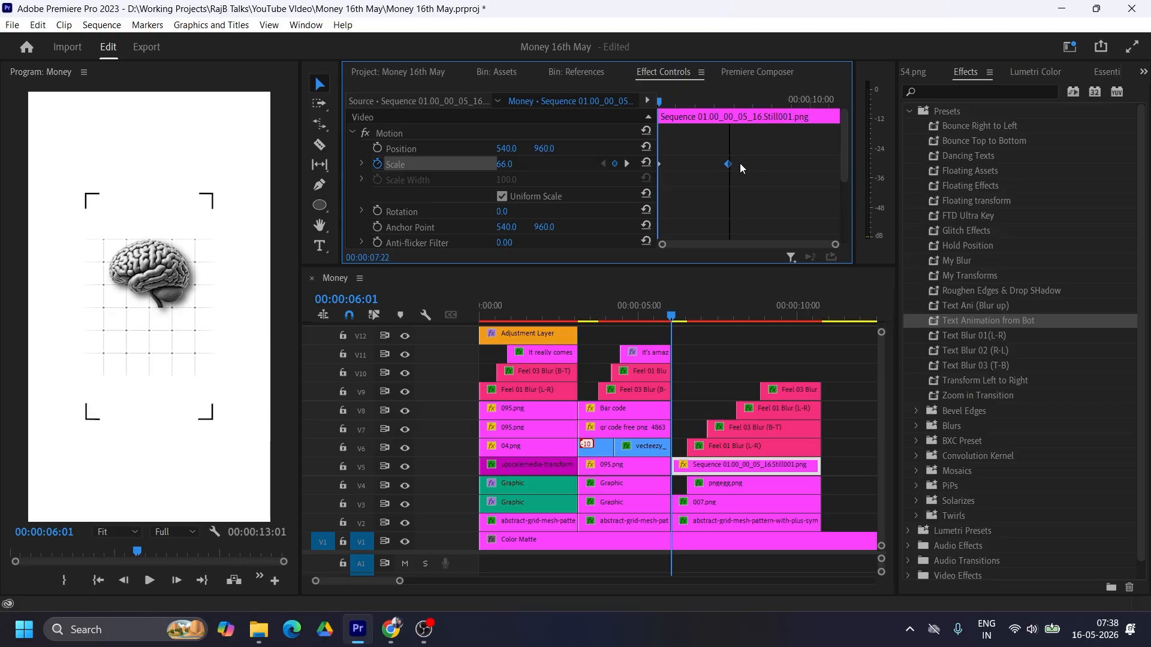
# Step: Smooth the corner frame's Scale keyframes with Ease In on the ending one and Ease Out on the starting one, and adjust their velocity curve
pyautogui.rightClick(751, 163)
pyautogui.click(831, 368)
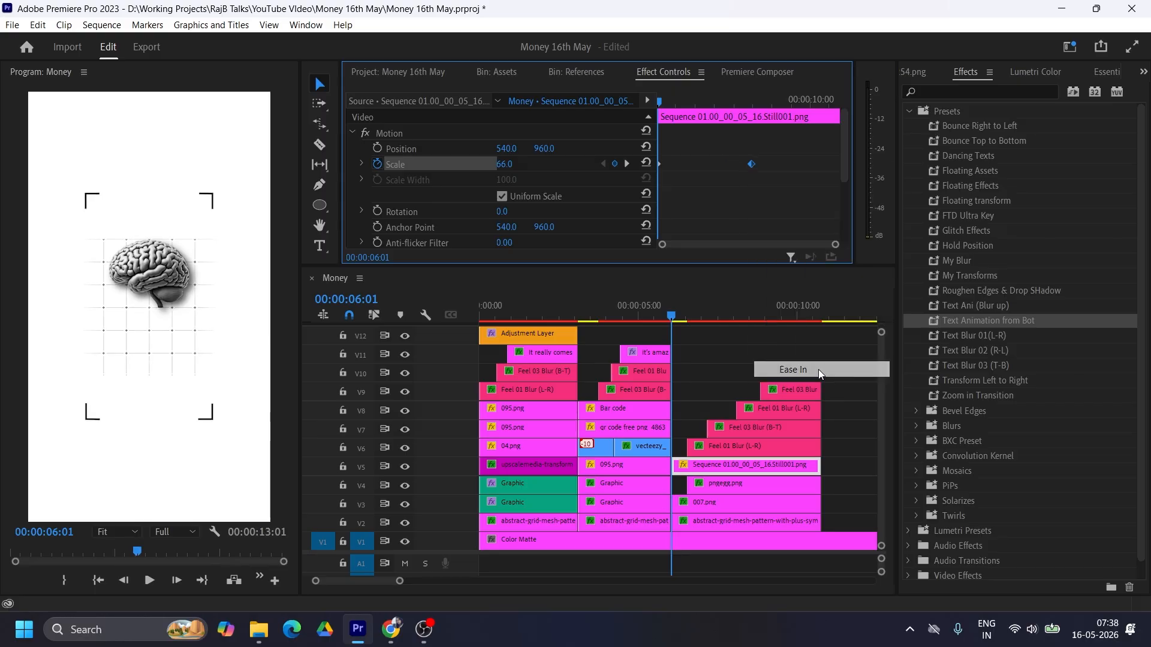
pyautogui.rightClick(660, 165)
pyautogui.click(738, 391)
pyautogui.click(362, 164)
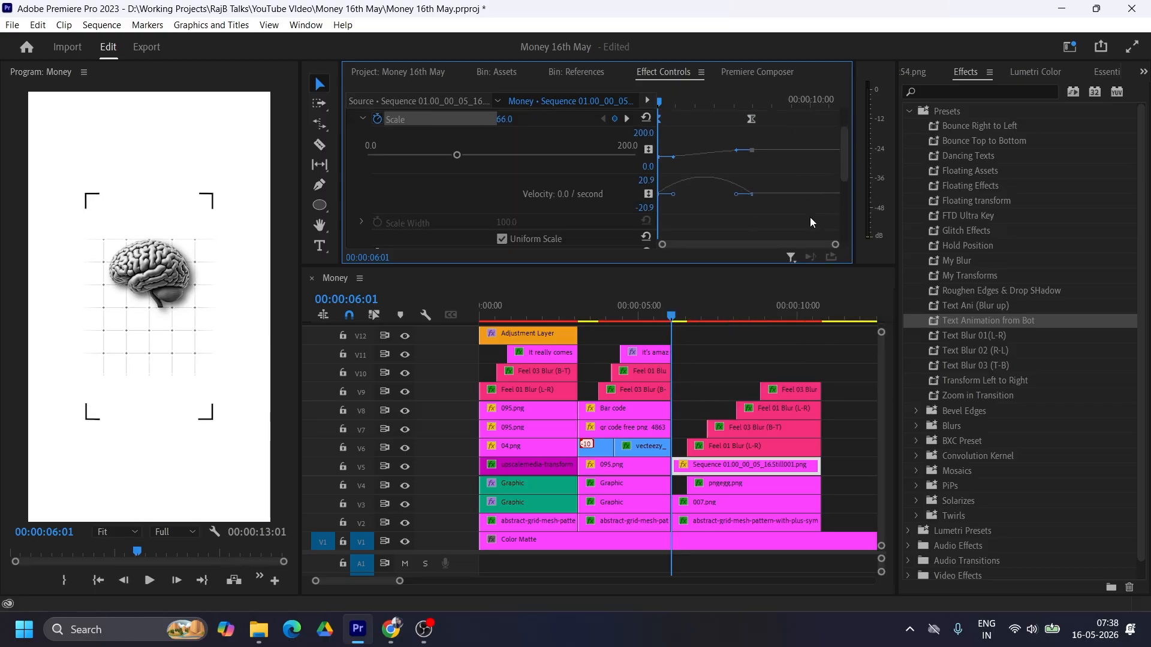
pyautogui.scroll(-1, 691, 190)
pyautogui.moveTo(672, 180)
pyautogui.mouseDown()
pyautogui.moveTo(704, 181)
pyautogui.moveTo(672, 179)
pyautogui.mouseUp()
# Step: Play the third scene from just before its start to review the frame scaling and staggered titles
pyautogui.click(665, 314)
pyautogui.press('space')
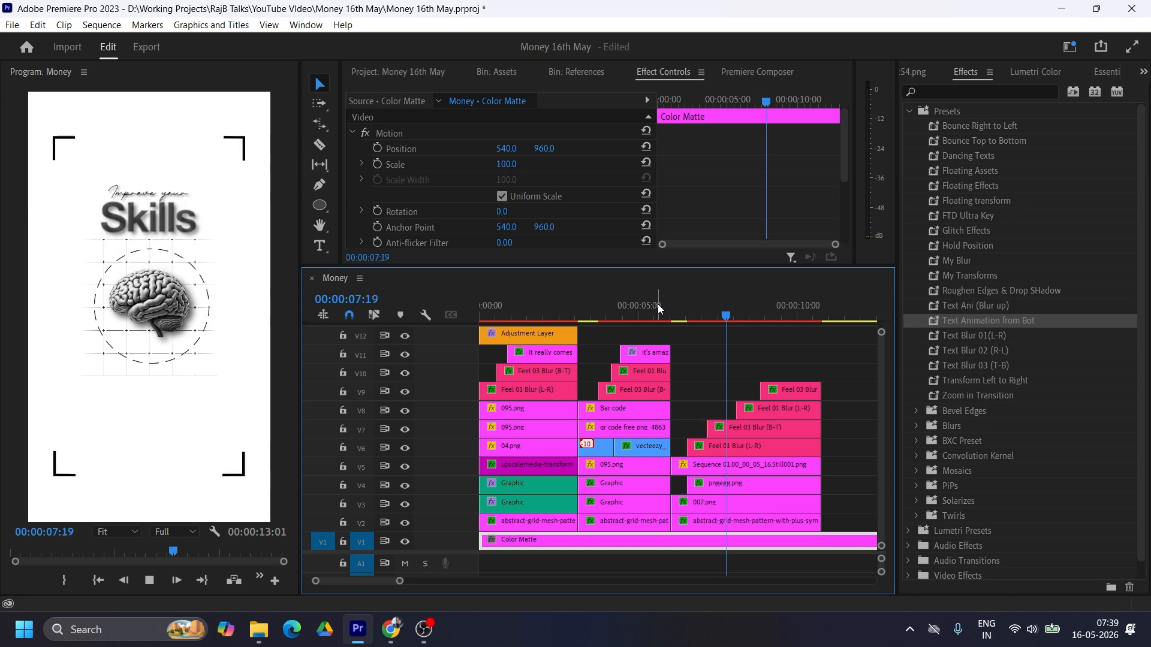
pyautogui.press('space')
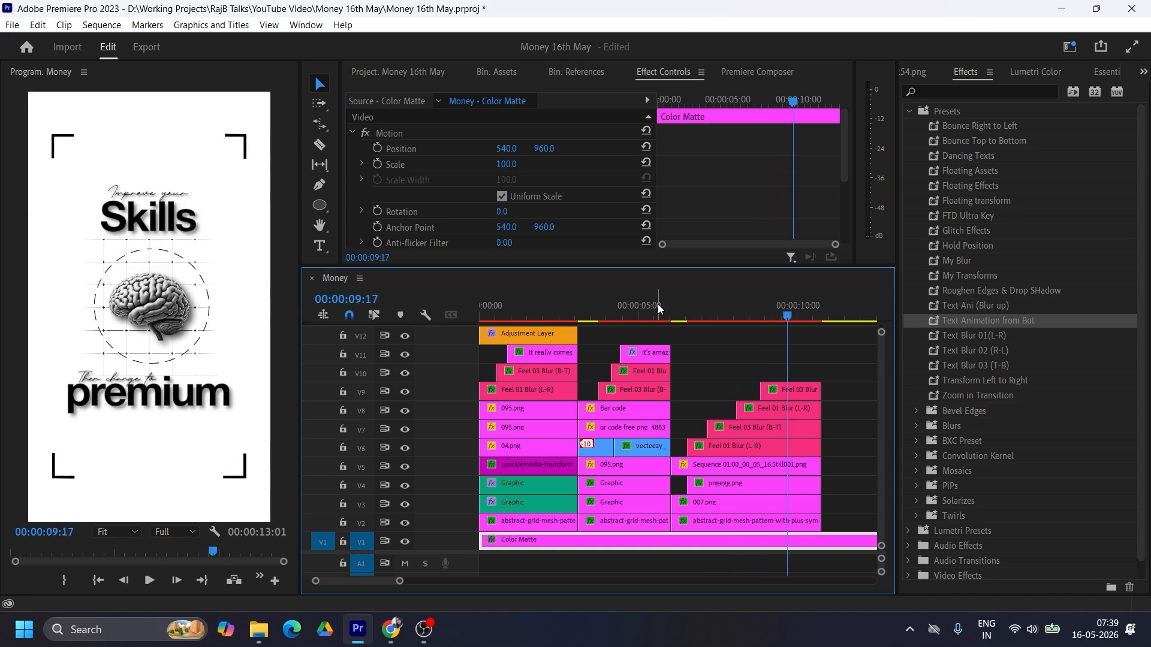
# Step: Trim all third-scene clips to end at 00:00:10:01 and cut off the V1 Color Matte at the same point
pyautogui.click(798, 312)
pyautogui.moveTo(849, 385); pyautogui.dragTo(793, 518)
pyautogui.press('w')
pyautogui.press('c')
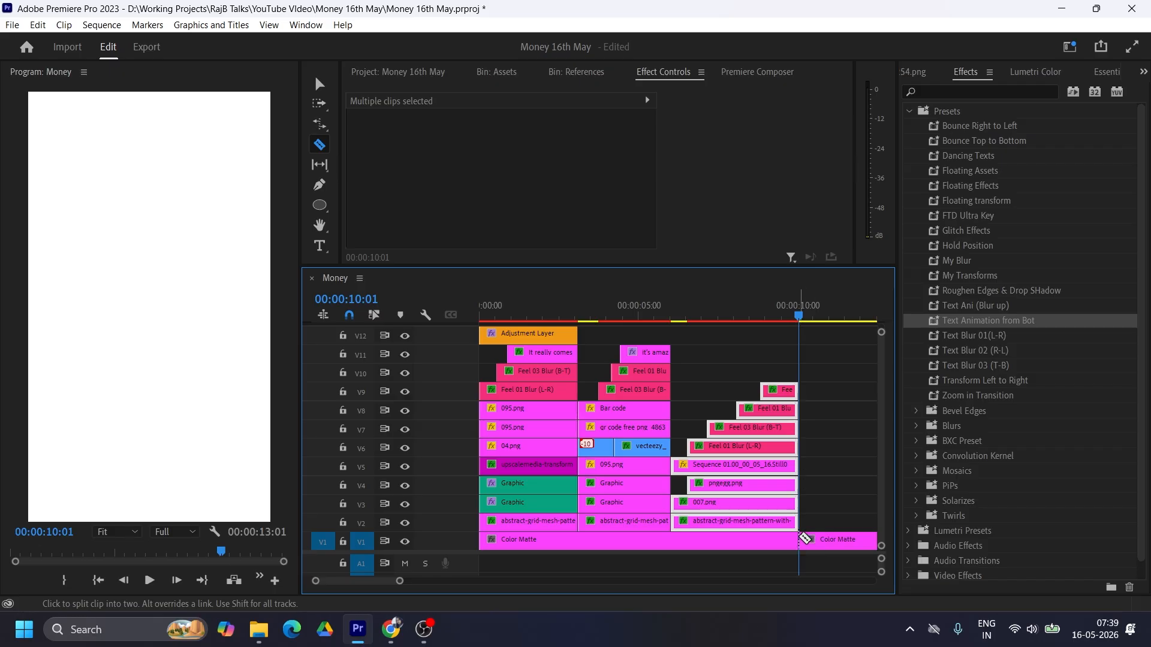
pyautogui.click(799, 540)
pyautogui.press('v')
pyautogui.click(846, 541)
pyautogui.press('Delete')
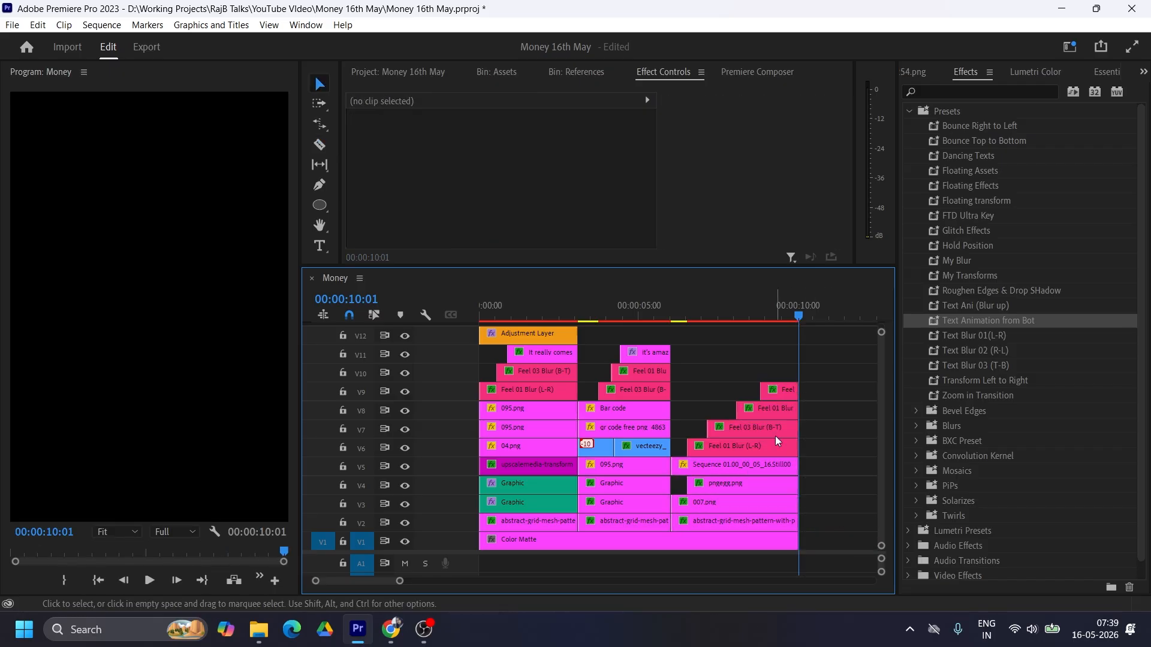
# Step: Check the reference screenshot, place the Adjustment Layer on V13 from the sequence start and extend it to the end
pyautogui.click(775, 313)
pyautogui.click(914, 73)
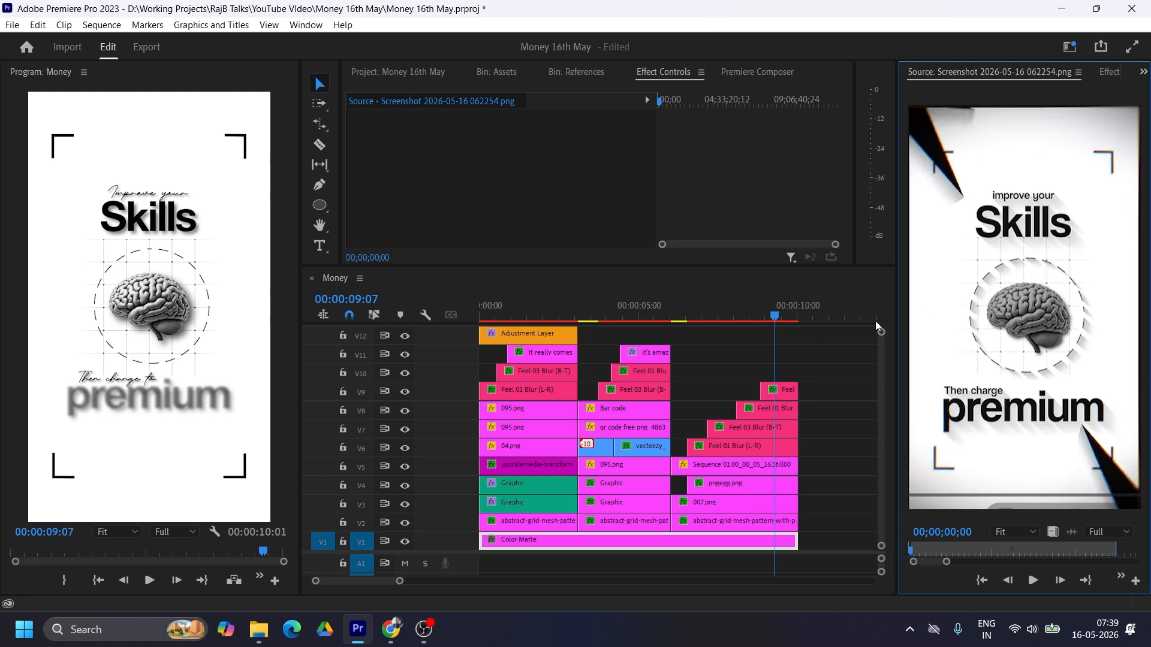
pyautogui.click(448, 550)
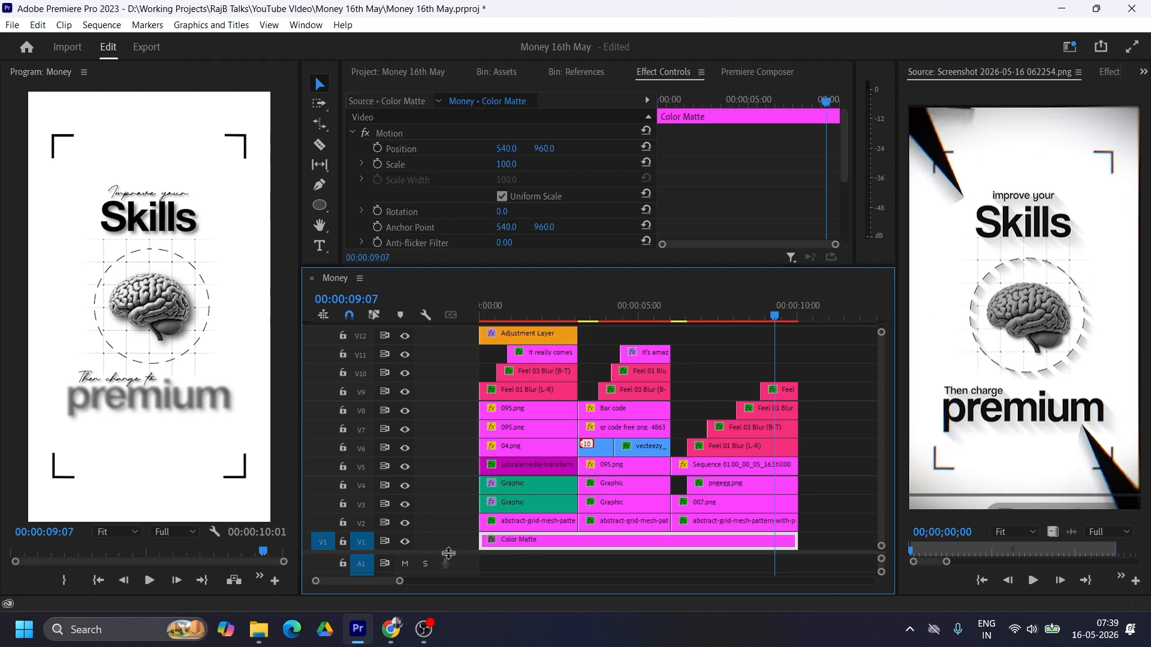
pyautogui.scroll(1, 549, 348)
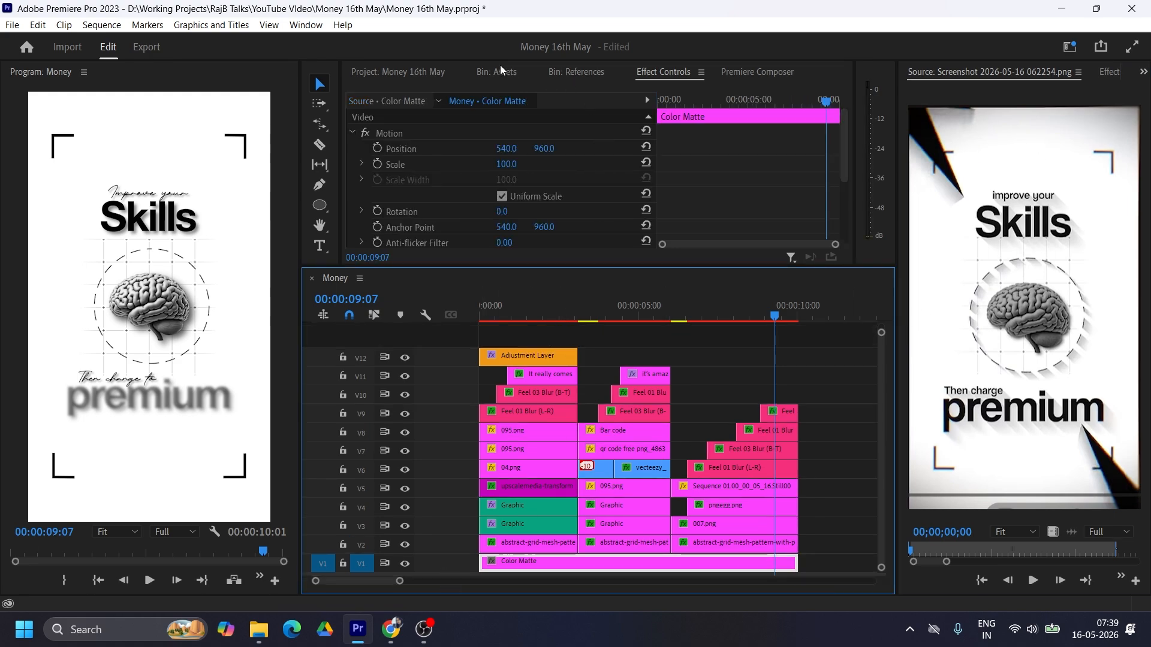
pyautogui.click(414, 71)
pyautogui.scroll(-1, 600, 155)
pyautogui.moveTo(540, 180); pyautogui.dragTo(487, 342)
pyautogui.moveTo(637, 338); pyautogui.dragTo(796, 338)
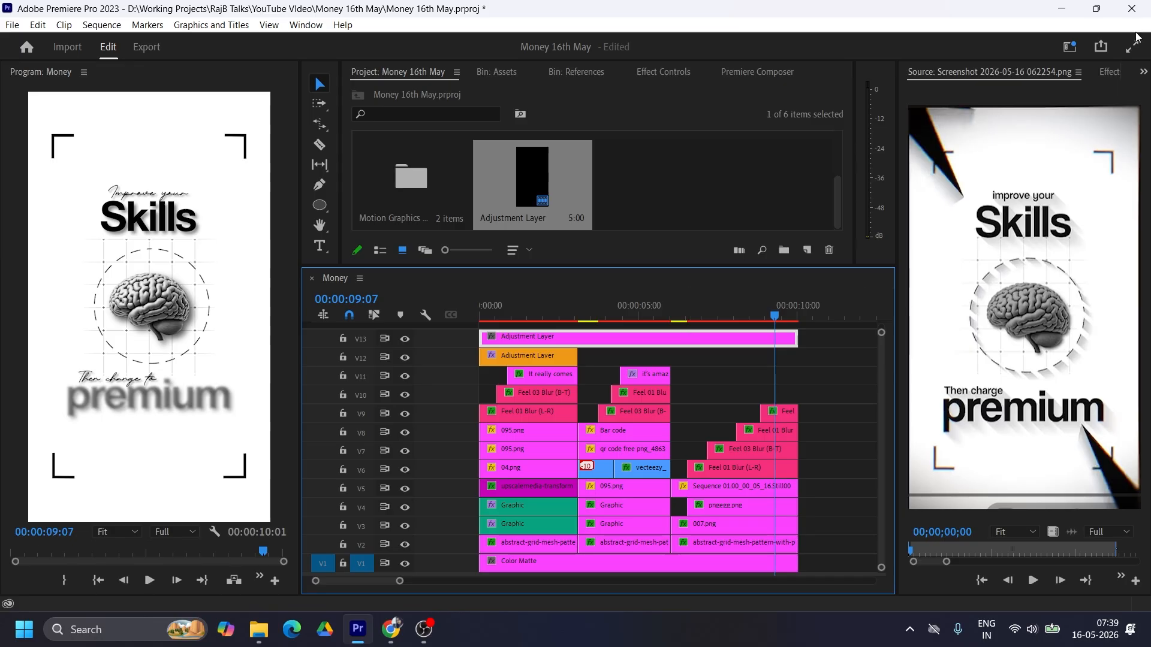
# Step: Try a Lumetri Color vignette with a negative Amount and a raised Midpoint
pyautogui.click(1144, 72)
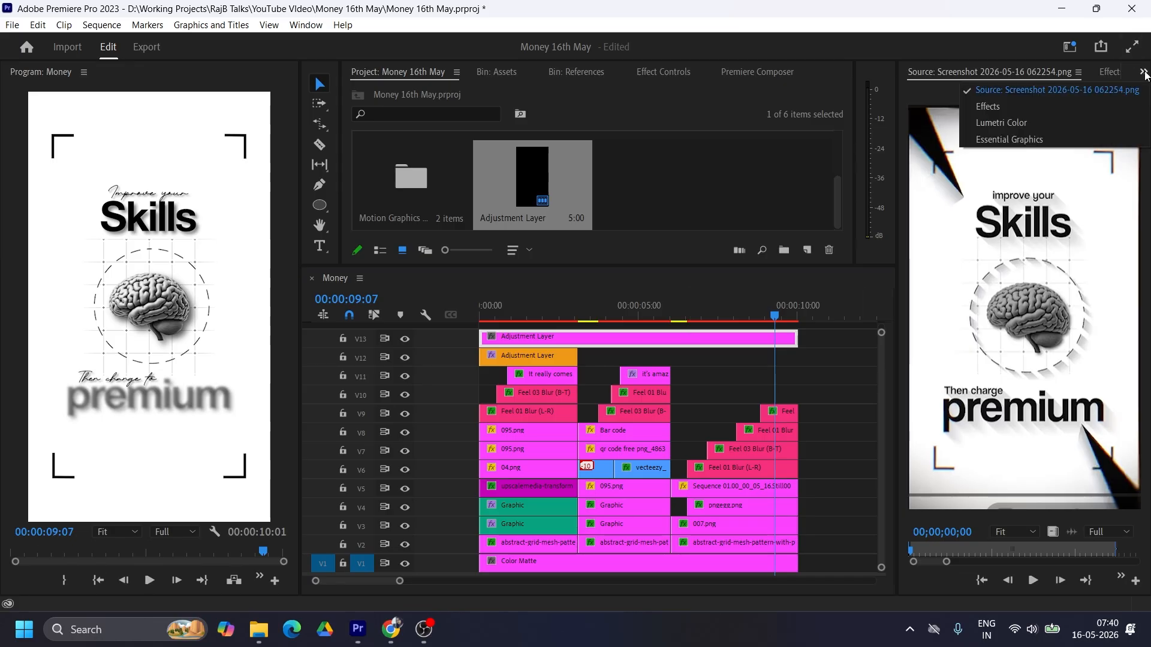
pyautogui.click(1012, 124)
pyautogui.scroll(-3, 1038, 412)
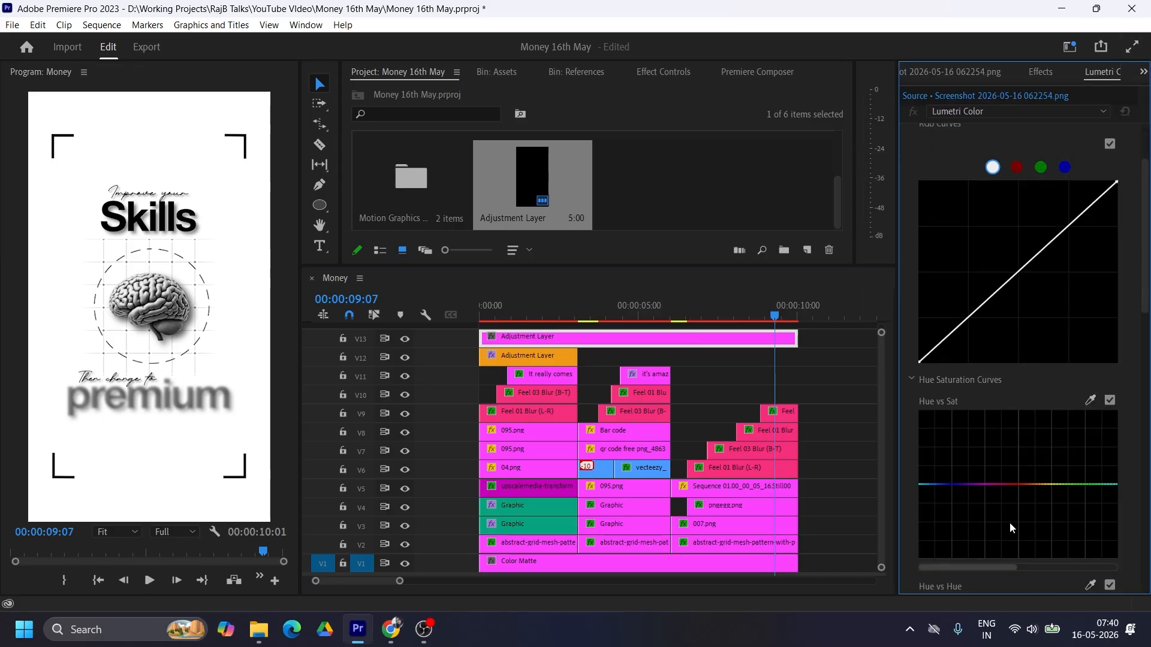
pyautogui.scroll(-6, 1010, 523)
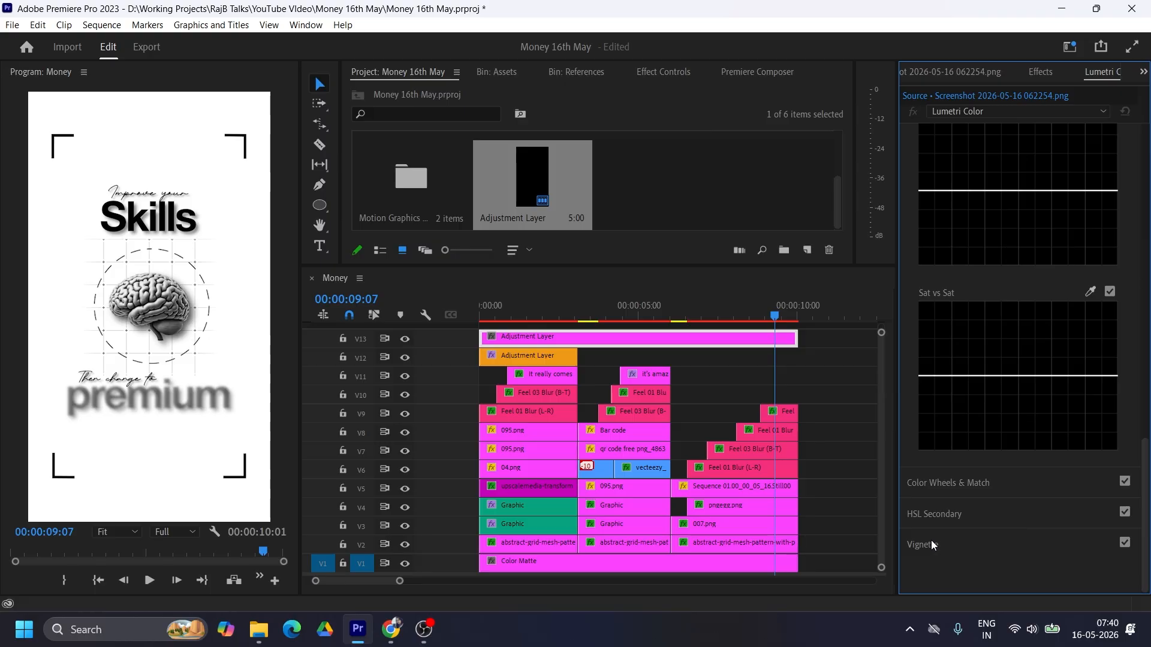
pyautogui.click(931, 545)
pyautogui.moveTo(1038, 315); pyautogui.dragTo(987, 318)
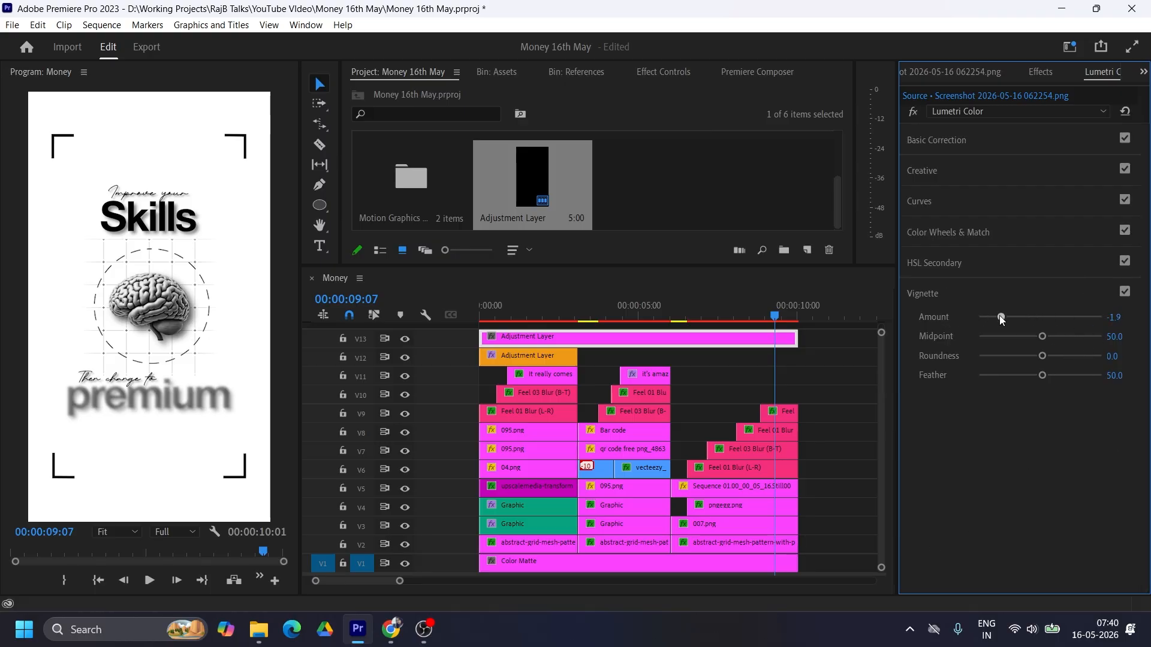
pyautogui.moveTo(1044, 336); pyautogui.dragTo(1068, 337)
# Step: Delete the full-length Adjustment Layer from V13
pyautogui.click(642, 336)
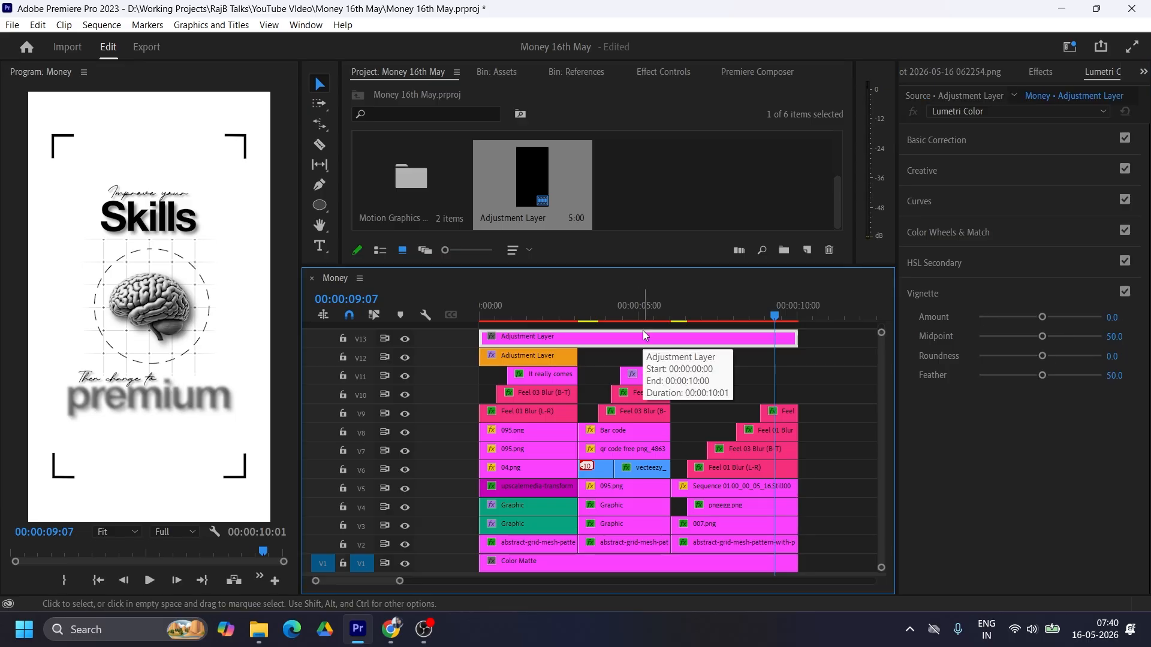
pyautogui.click(655, 315)
pyautogui.press('Delete')
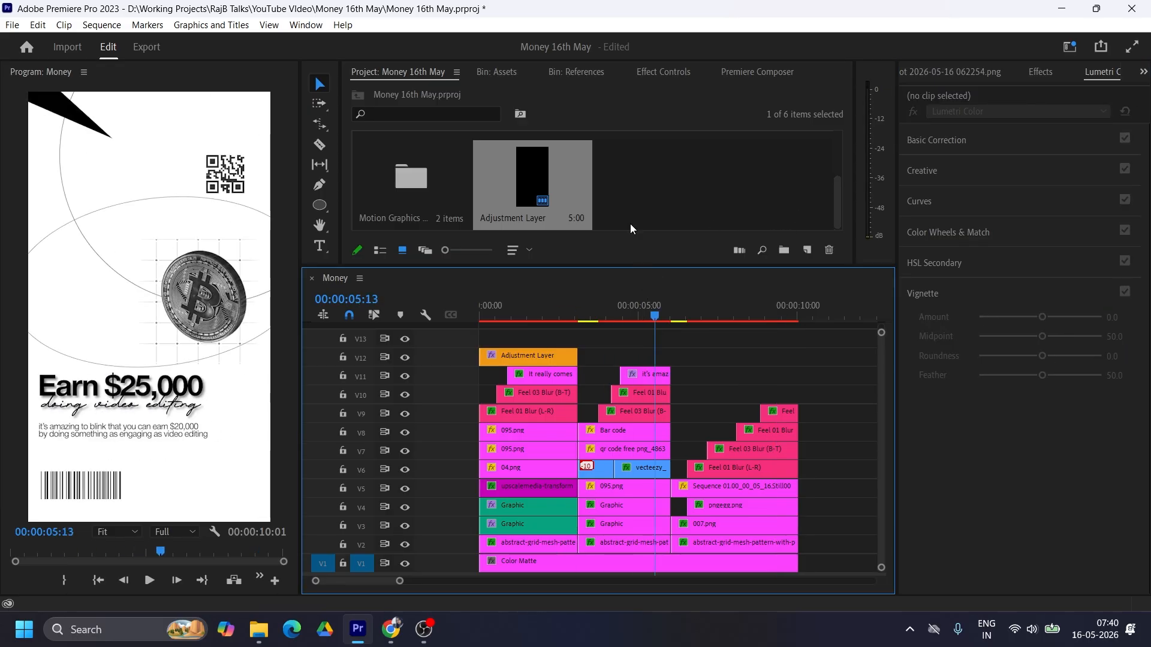
# Step: Create a black 1080 x 1920 Color Matte and place it on V13 across the whole sequence
pyautogui.click(779, 215)
pyautogui.click(807, 250)
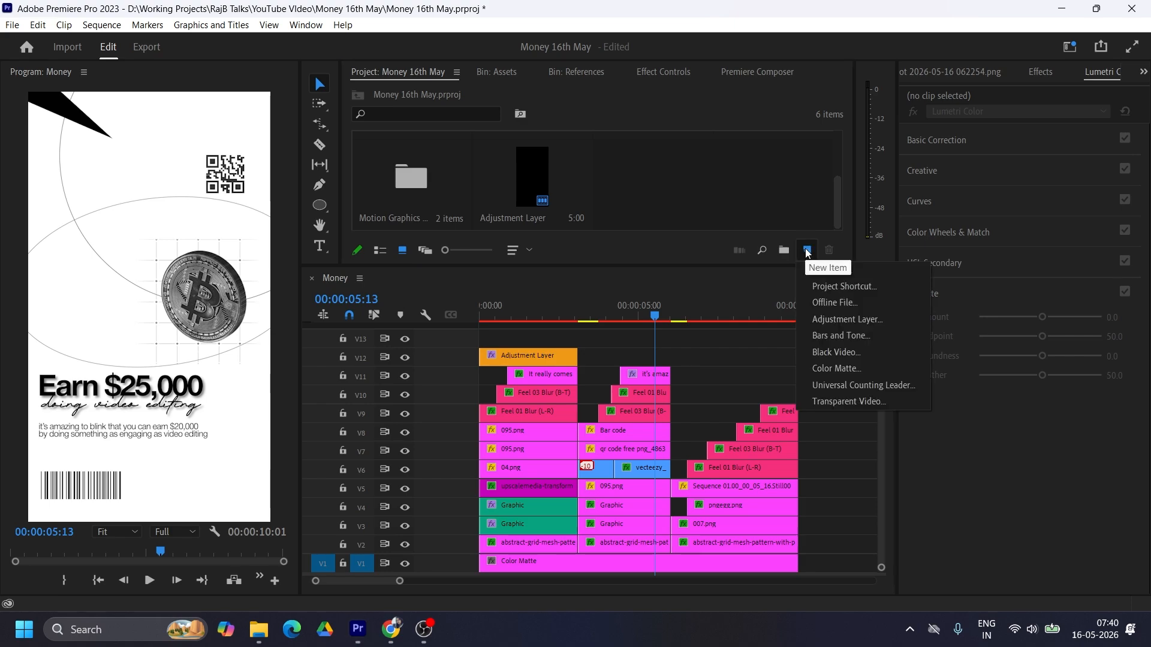
pyautogui.click(852, 368)
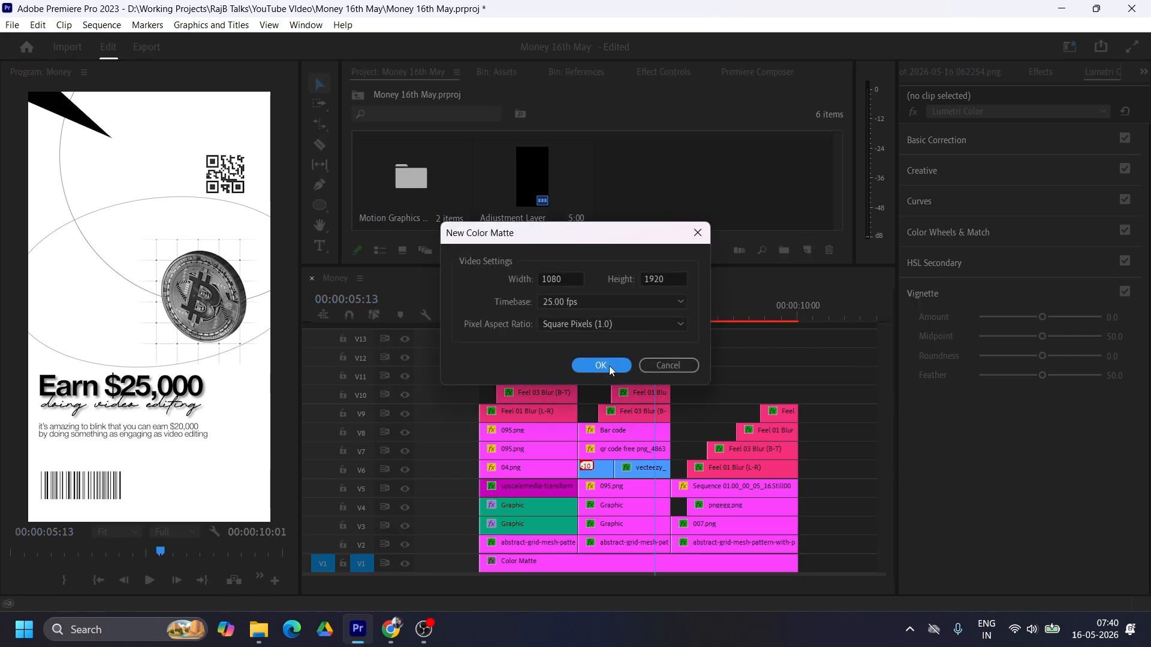
pyautogui.click(602, 365)
pyautogui.click(720, 206)
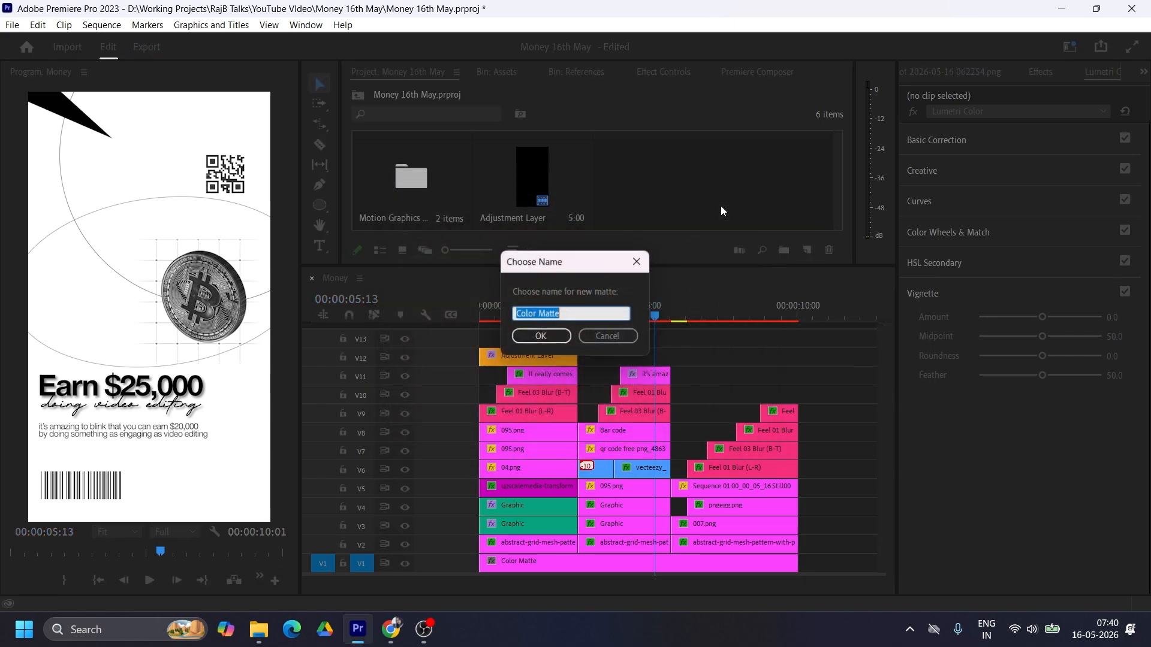
pyautogui.press('Return')
pyautogui.moveTo(654, 180); pyautogui.dragTo(797, 342)
pyautogui.click(686, 342)
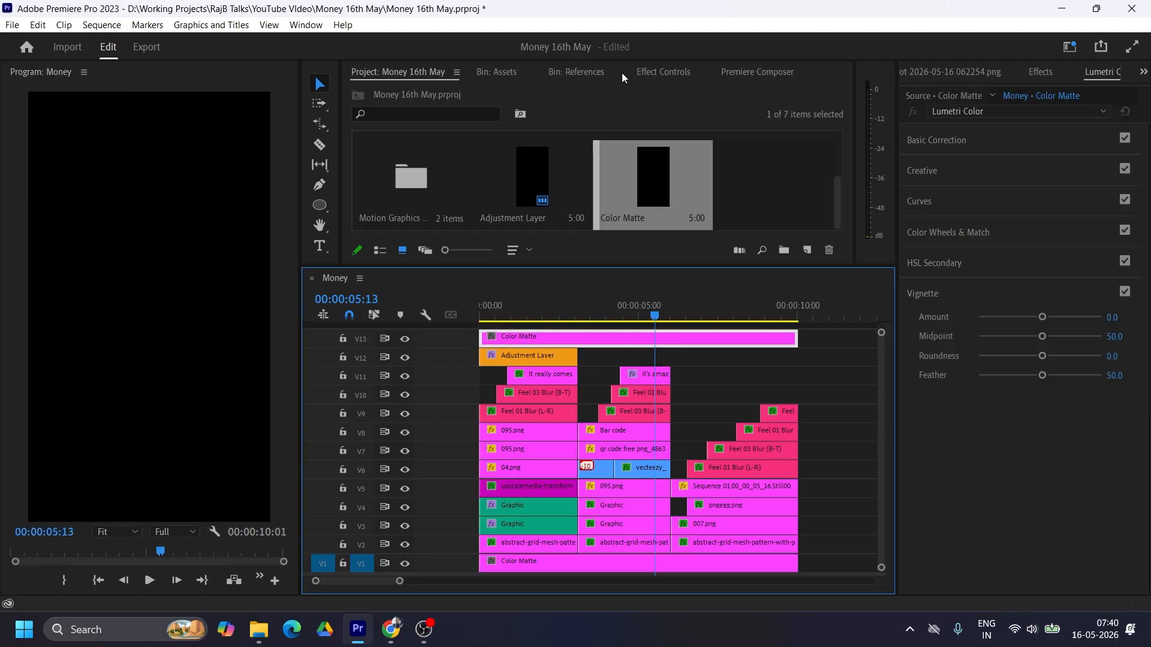
# Step: Add an ellipse opacity mask to the V13 Color Matte and stretch it to the full width and height of the frame
pyautogui.click(668, 72)
pyautogui.scroll(-3, 713, 150)
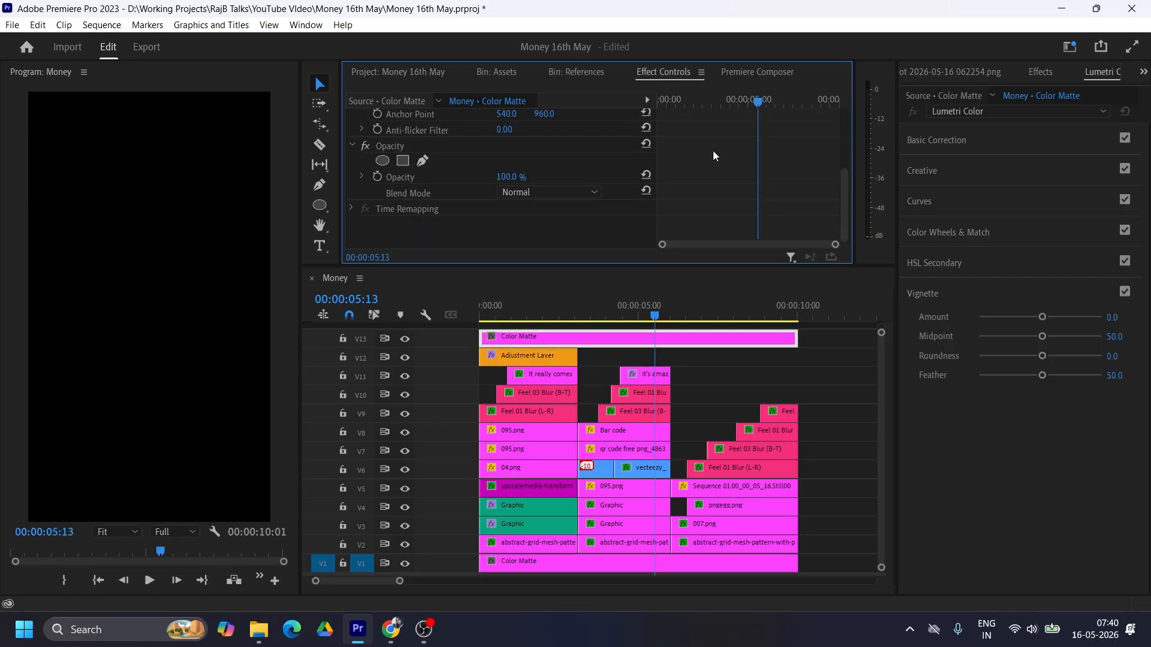
pyautogui.click(383, 160)
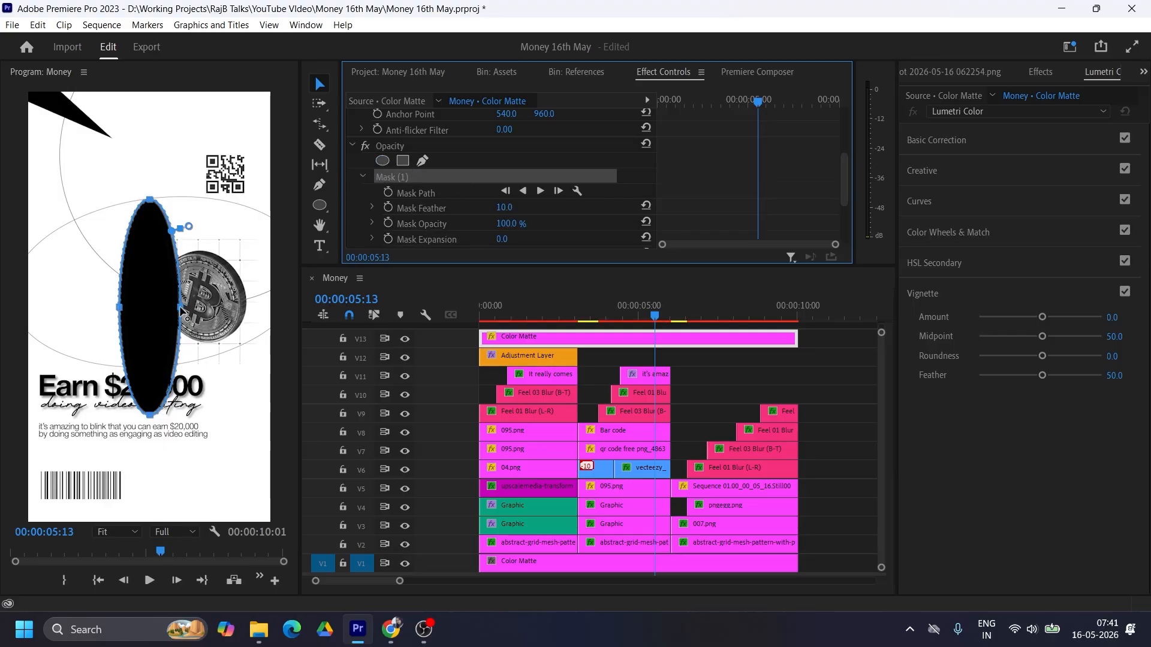
pyautogui.moveTo(180, 307); pyautogui.dragTo(267, 306)
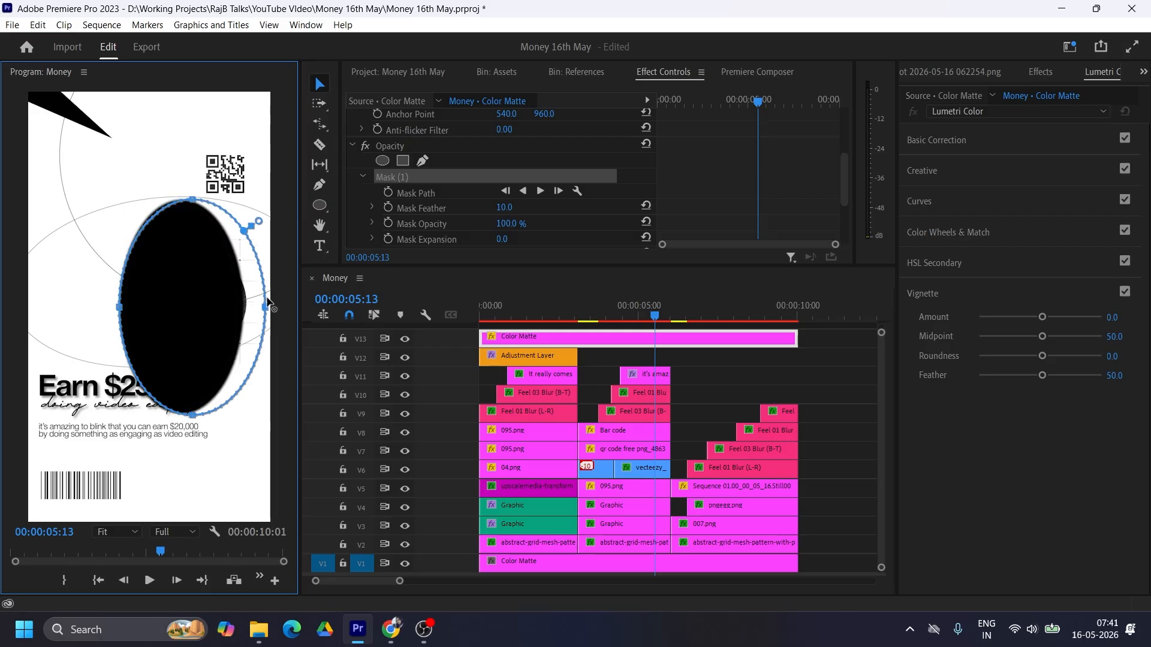
pyautogui.moveTo(118, 312); pyautogui.dragTo(33, 312)
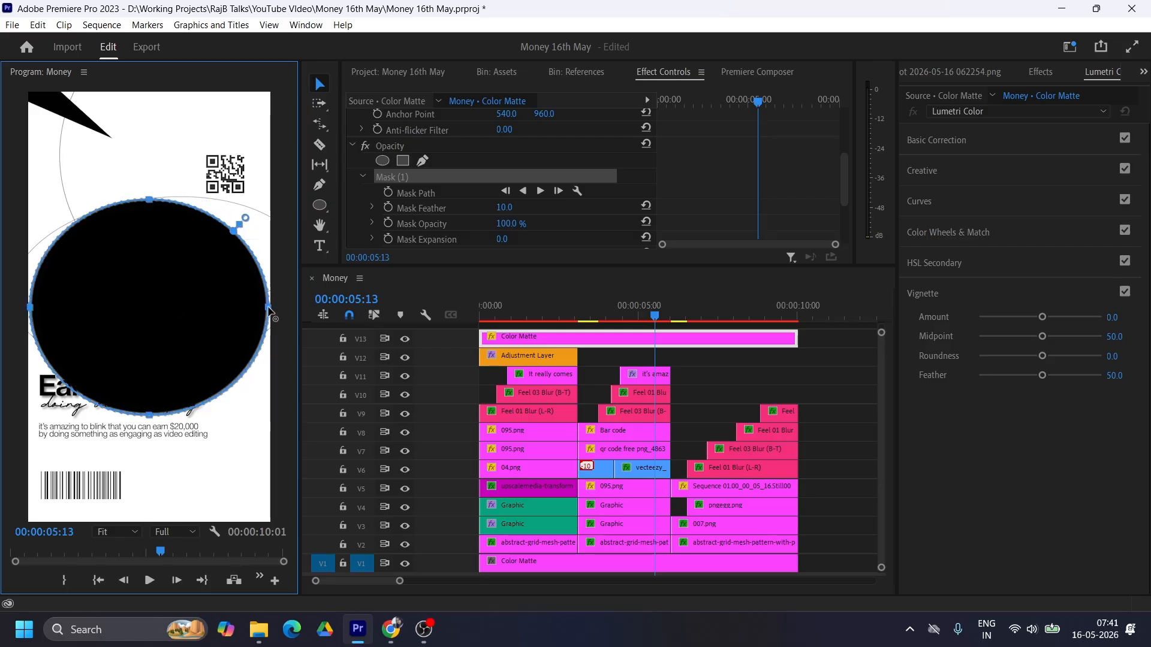
pyautogui.moveTo(268, 309); pyautogui.dragTo(270, 310)
pyautogui.moveTo(150, 171); pyautogui.dragTo(144, 94)
pyautogui.moveTo(149, 417); pyautogui.dragTo(146, 558)
pyautogui.moveTo(151, 208); pyautogui.dragTo(153, 205)
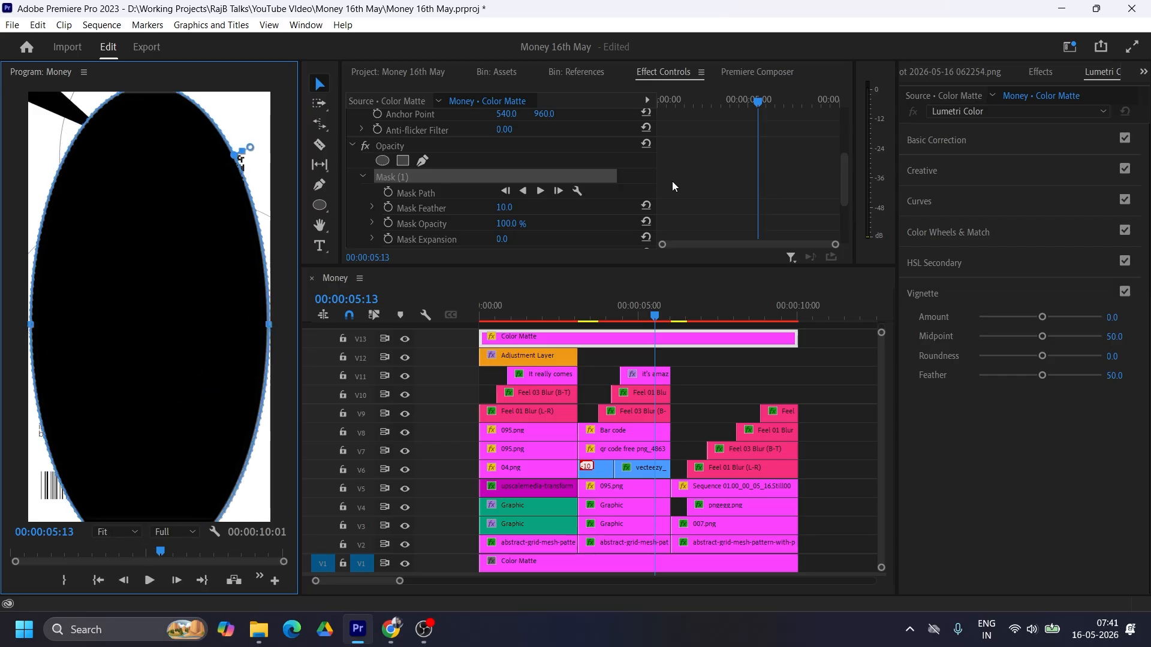
# Step: Invert the V13 Color Matte's ellipse mask and set its Mask Feather to 495
pyautogui.scroll(-3, 673, 181)
pyautogui.click(503, 161)
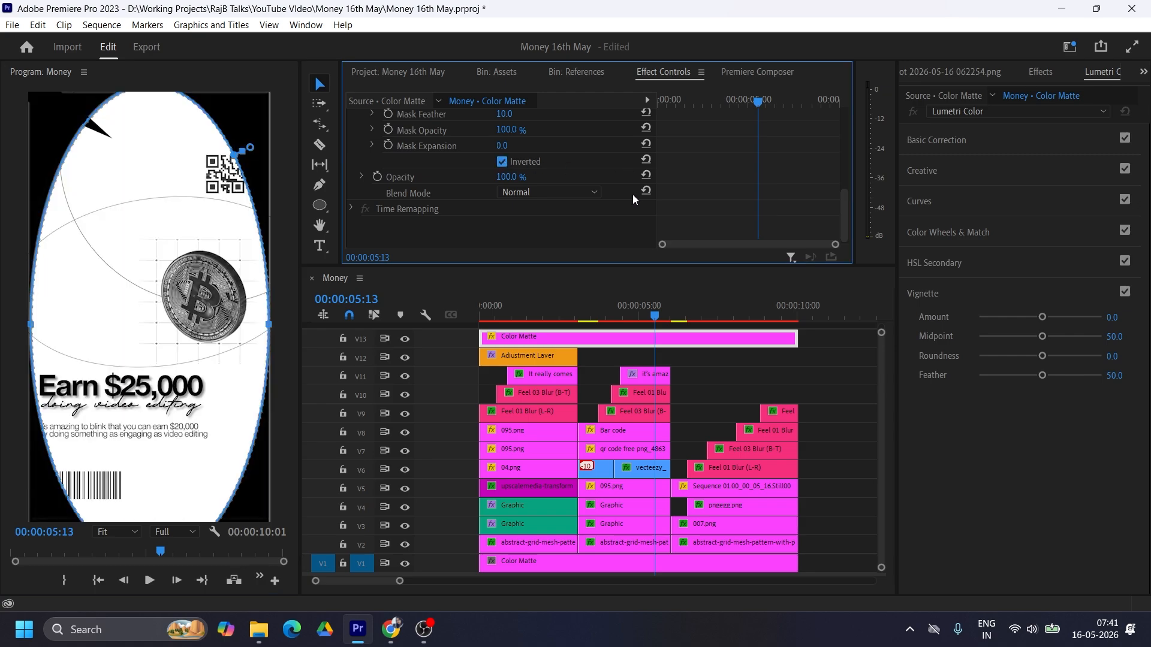
pyautogui.scroll(1, 660, 189)
pyautogui.scroll(1, 660, 189)
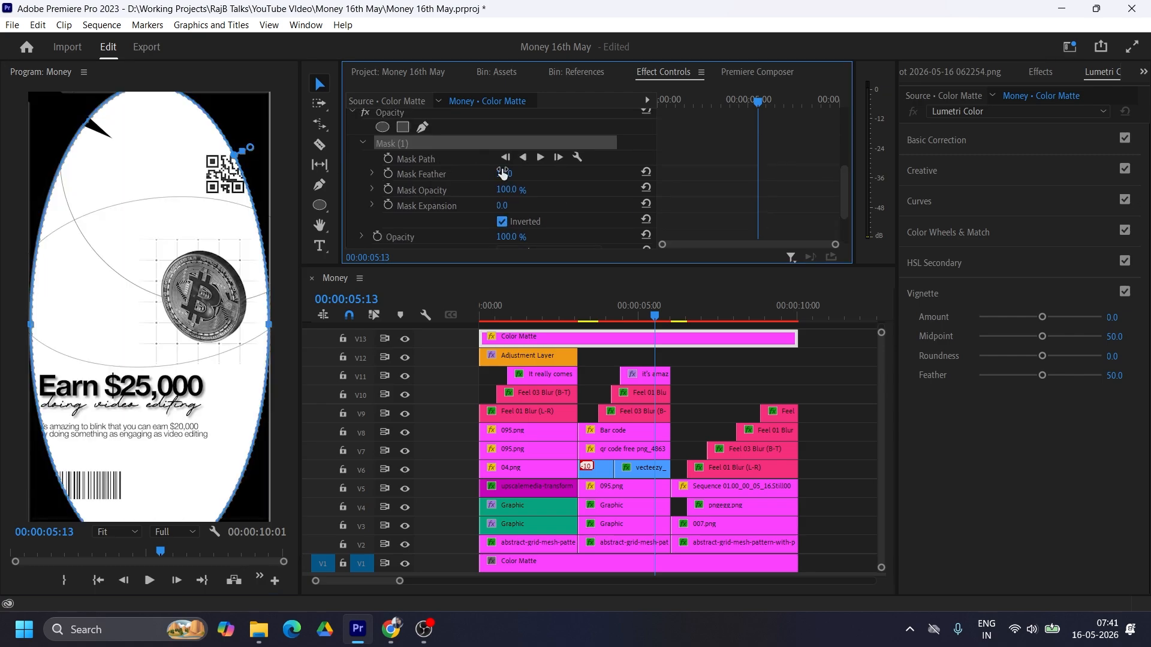
pyautogui.moveTo(502, 173); pyautogui.dragTo(659, 173)
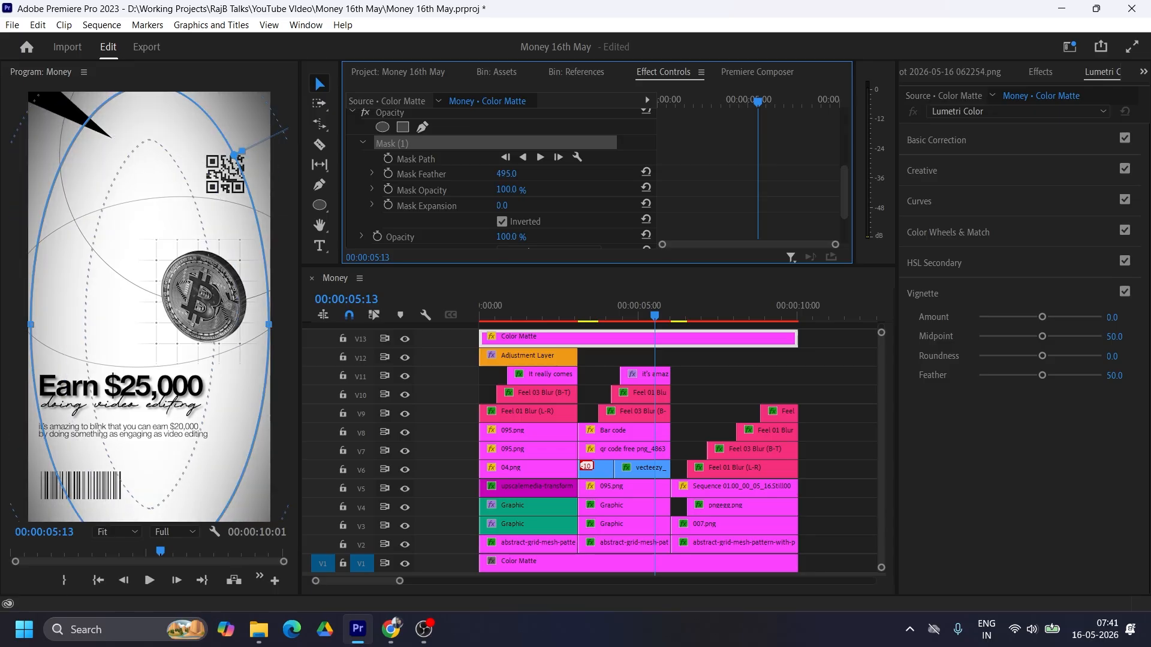
pyautogui.scroll(3, 680, 185)
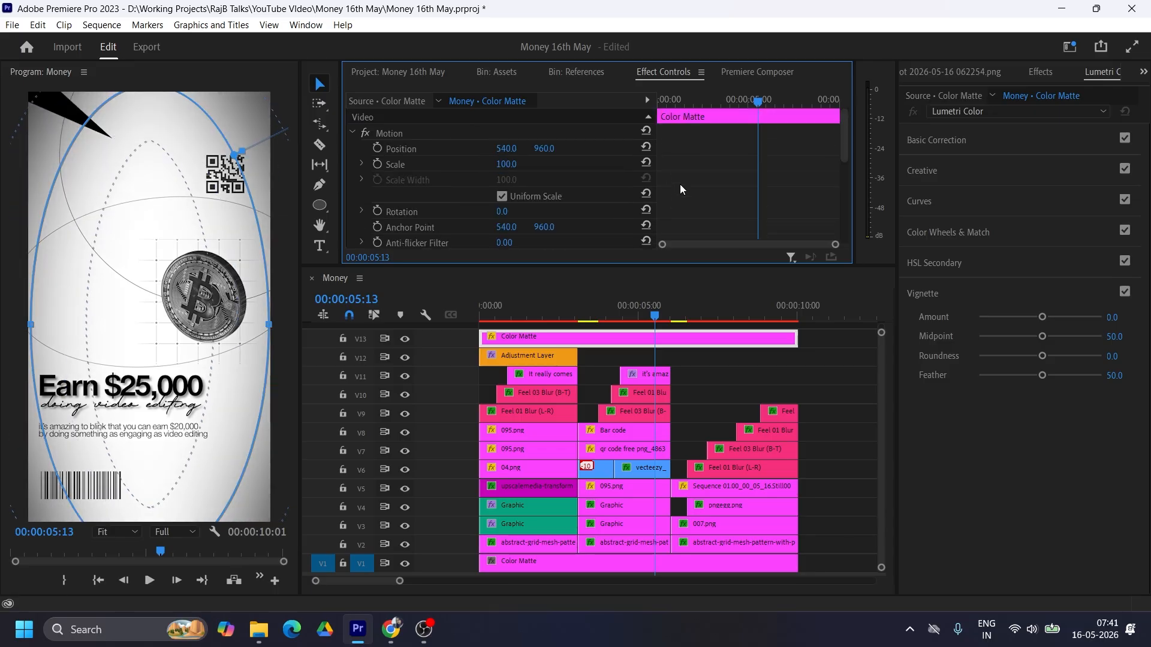
# Step: Lower the opacity of the V13 Color Matte to 70%
pyautogui.scroll(-4, 680, 185)
pyautogui.scroll(-1, 680, 186)
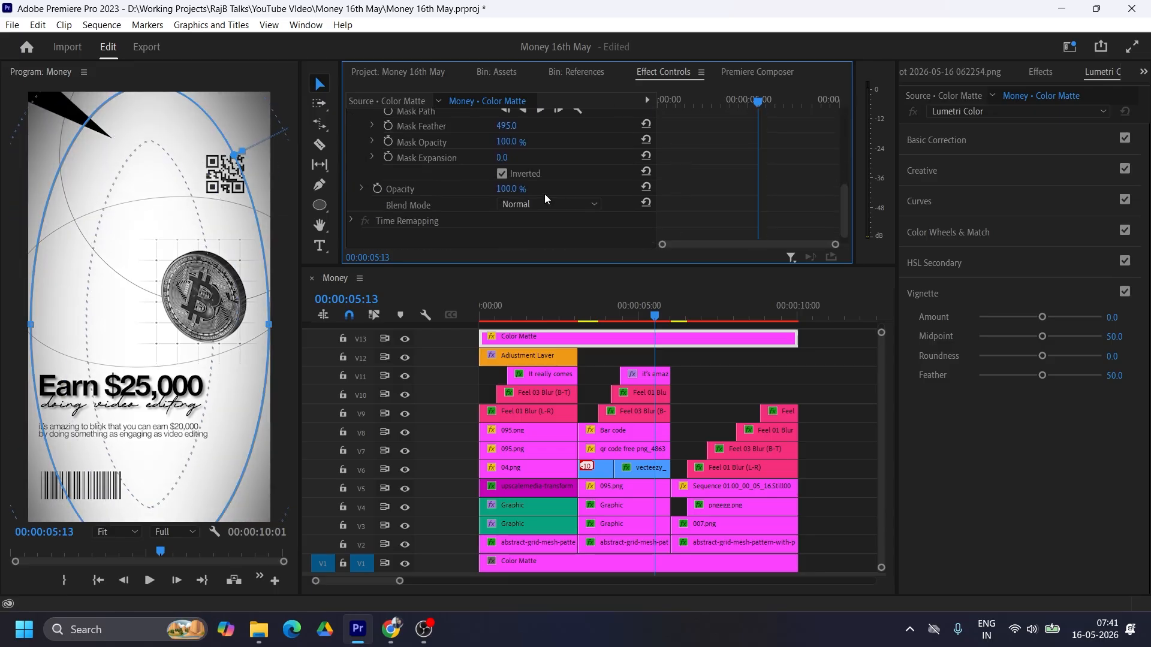
pyautogui.click(504, 189)
pyautogui.write('80')
pyautogui.press('Return')
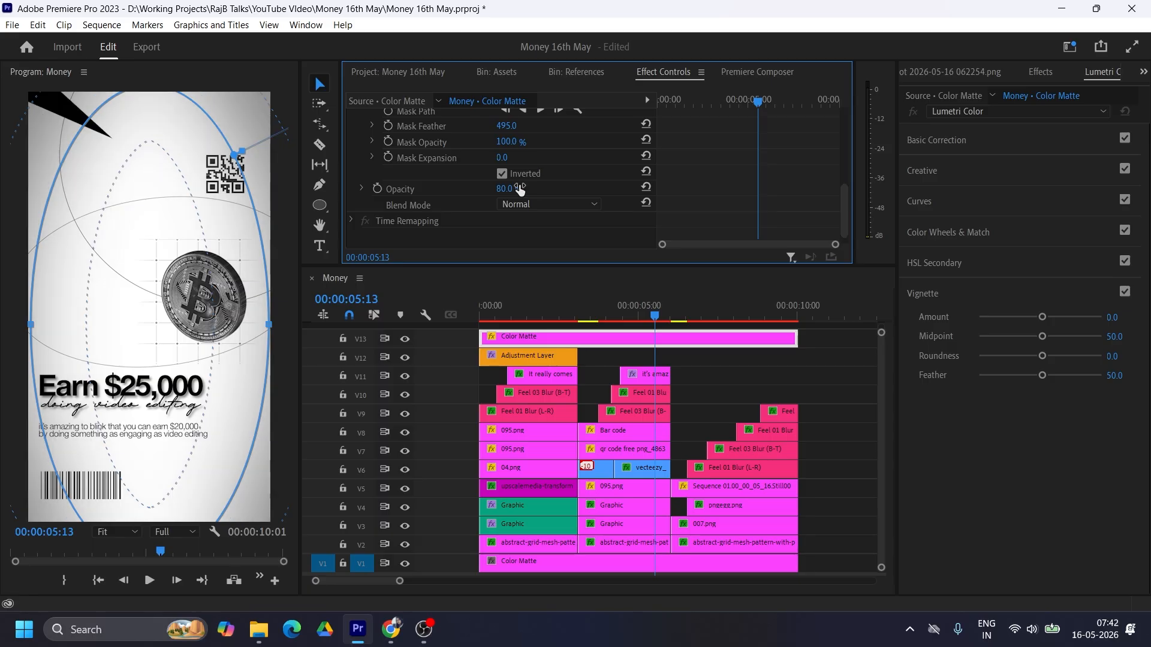
pyautogui.click(509, 189)
pyautogui.write('70')
pyautogui.press('Return')
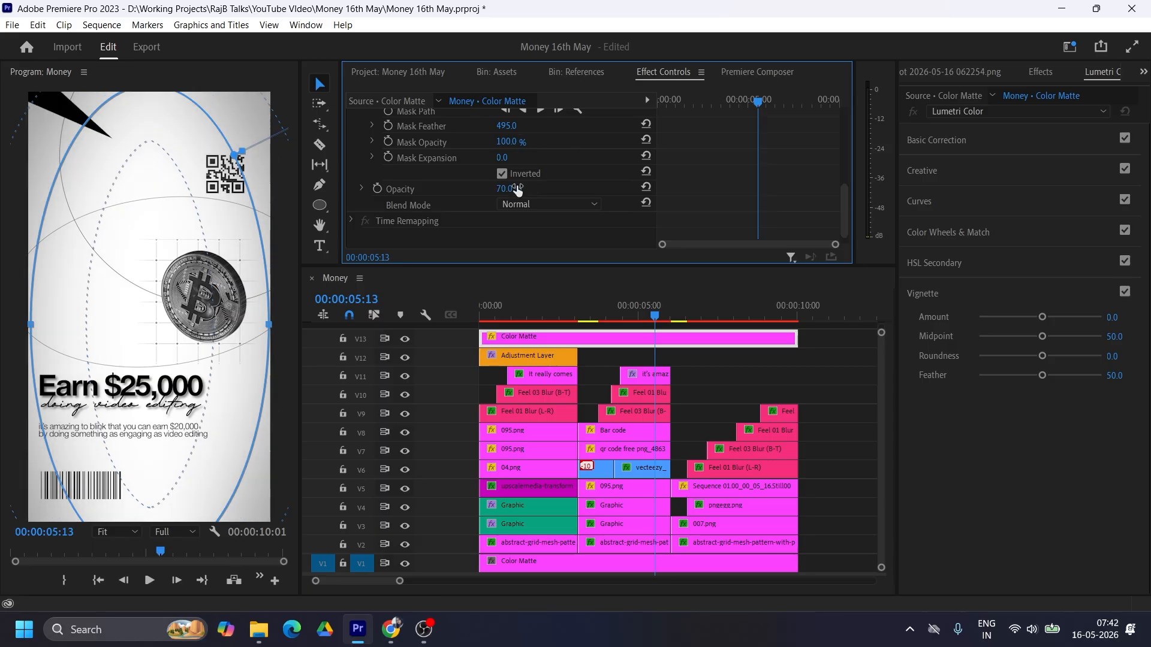
# Step: Place an Adjustment Layer on V14 above the Color Matte and extend it across the whole sequence
pyautogui.moveTo(546, 339); pyautogui.dragTo(547, 324)
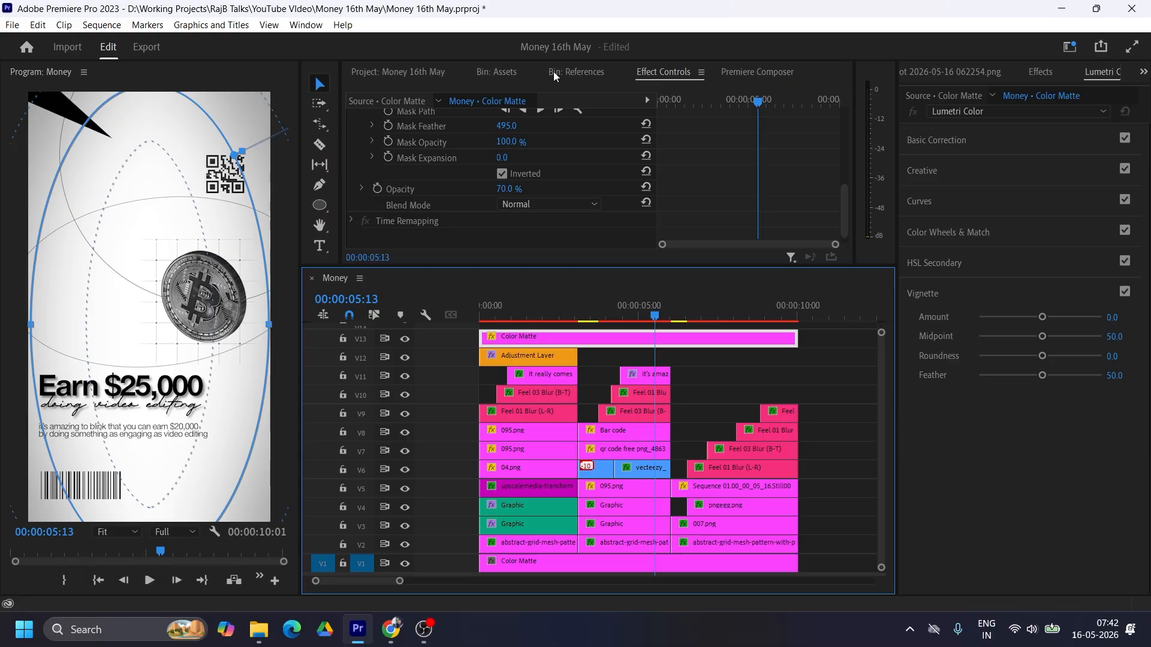
pyautogui.click(414, 71)
pyautogui.moveTo(566, 177); pyautogui.dragTo(492, 325)
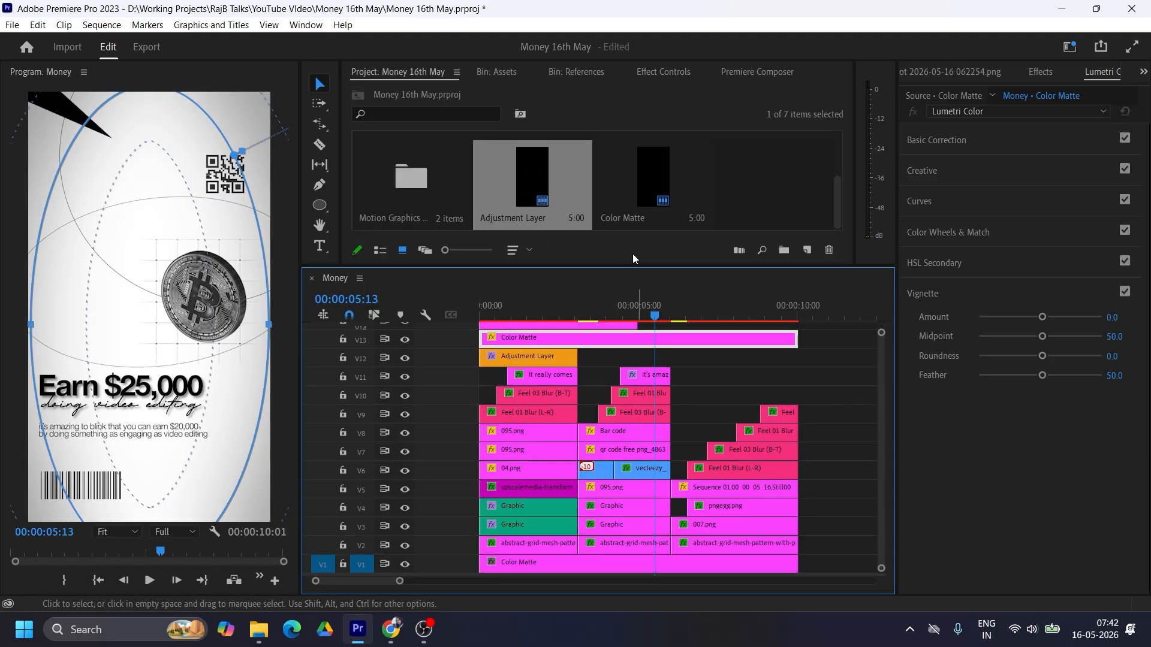
pyautogui.hotkey('ctrl', '-')
pyautogui.moveTo(636, 422); pyautogui.dragTo(797, 419)
pyautogui.hotkey('ctrl', '=')
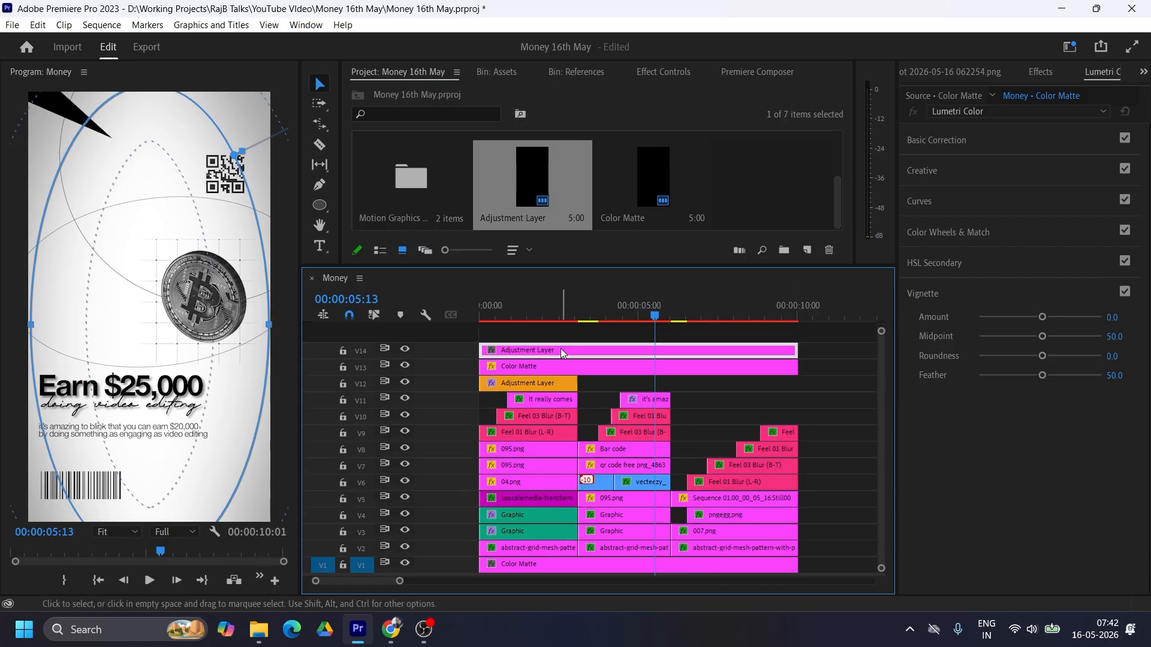
# Step: Find the VR Chromatic Aberrations effect and apply it to the V14 Adjustment Layer
pyautogui.click(1040, 72)
pyautogui.click(951, 91)
pyautogui.write('vr ch')
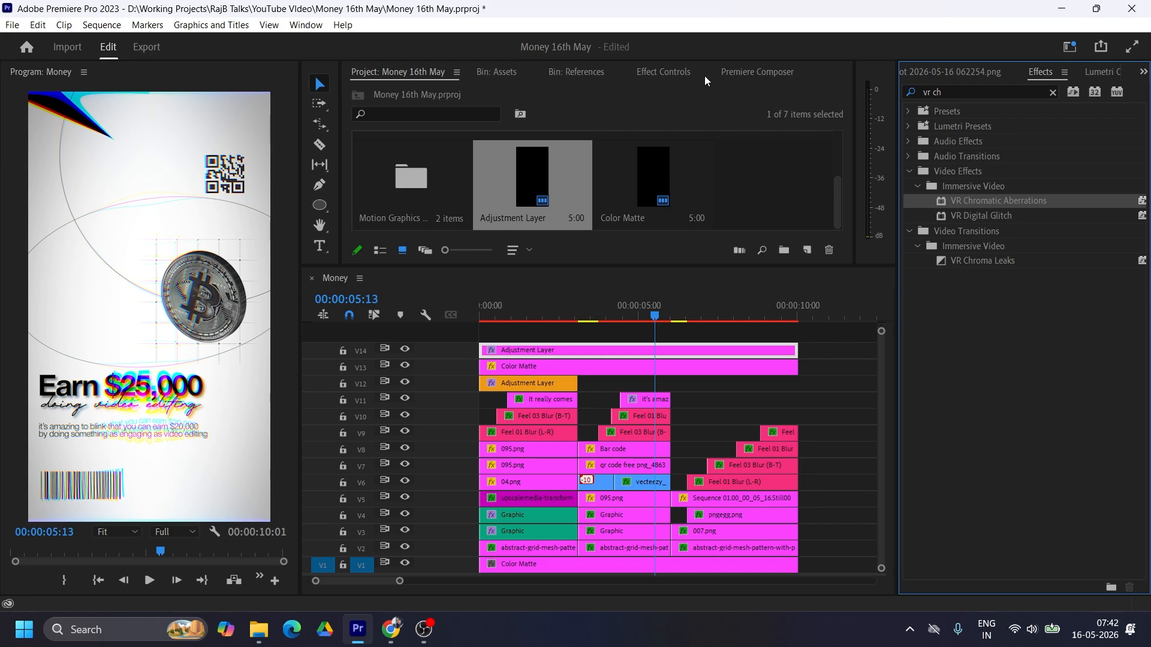
pyautogui.click(576, 72)
pyautogui.click(663, 72)
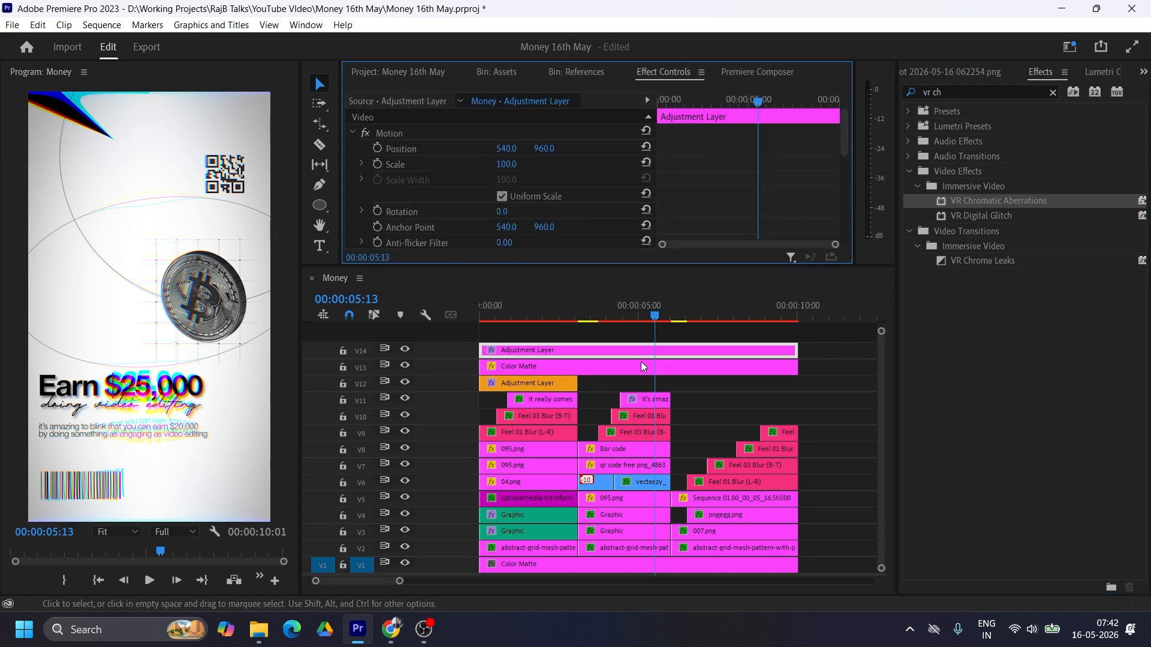
# Step: Set the effect's Aberration (Red) to -5 and Aberration (Blue) to 5
pyautogui.click(688, 293)
pyautogui.scroll(-5, 729, 200)
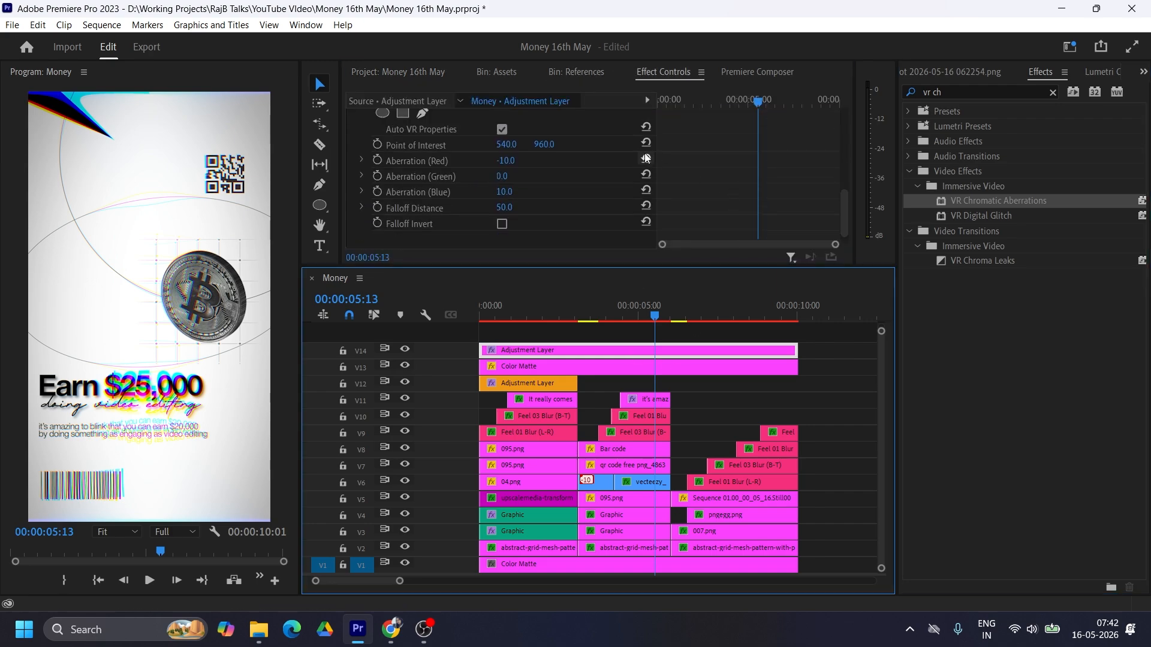
pyautogui.click(509, 162)
pyautogui.write('-5')
pyautogui.press('Return')
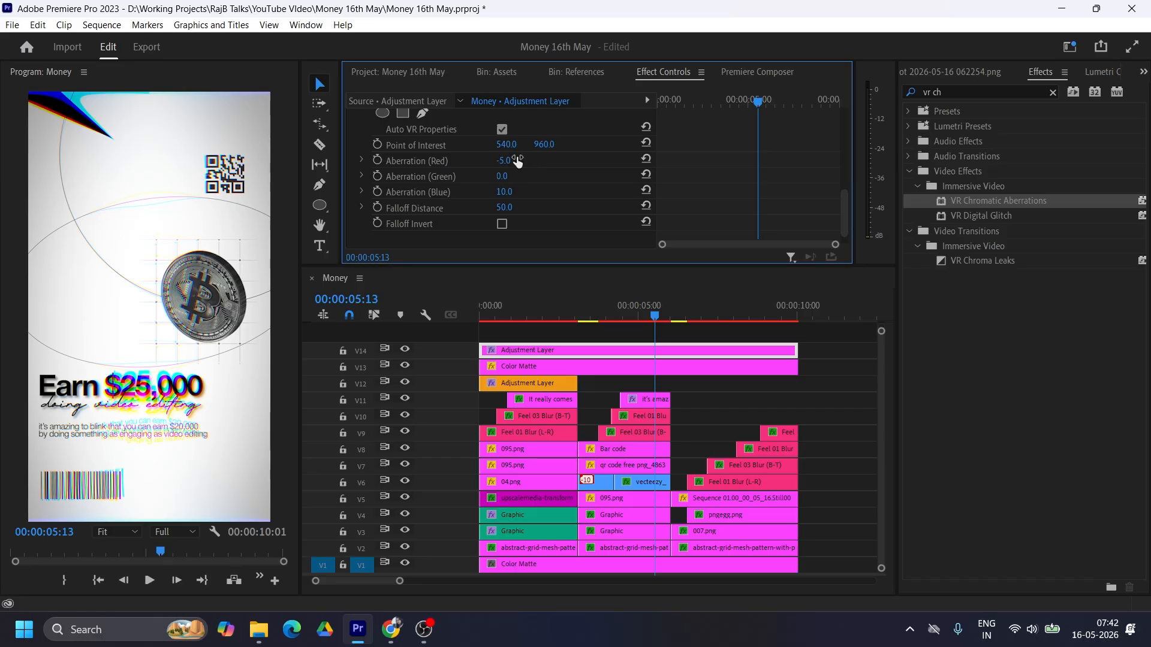
pyautogui.click(505, 192)
pyautogui.write('5')
pyautogui.press('Return')
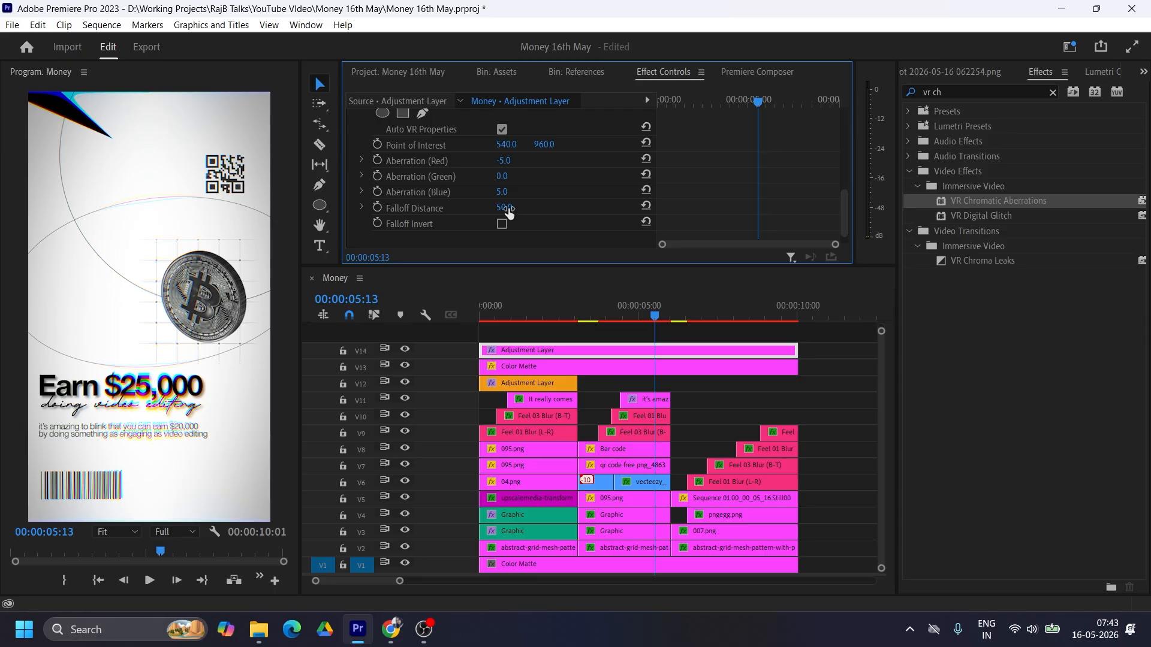
# Step: Try VR Chromatic Aberrations Falloff Distance values of 20 and 40
pyautogui.click(514, 206)
pyautogui.write('20')
pyautogui.press('Return')
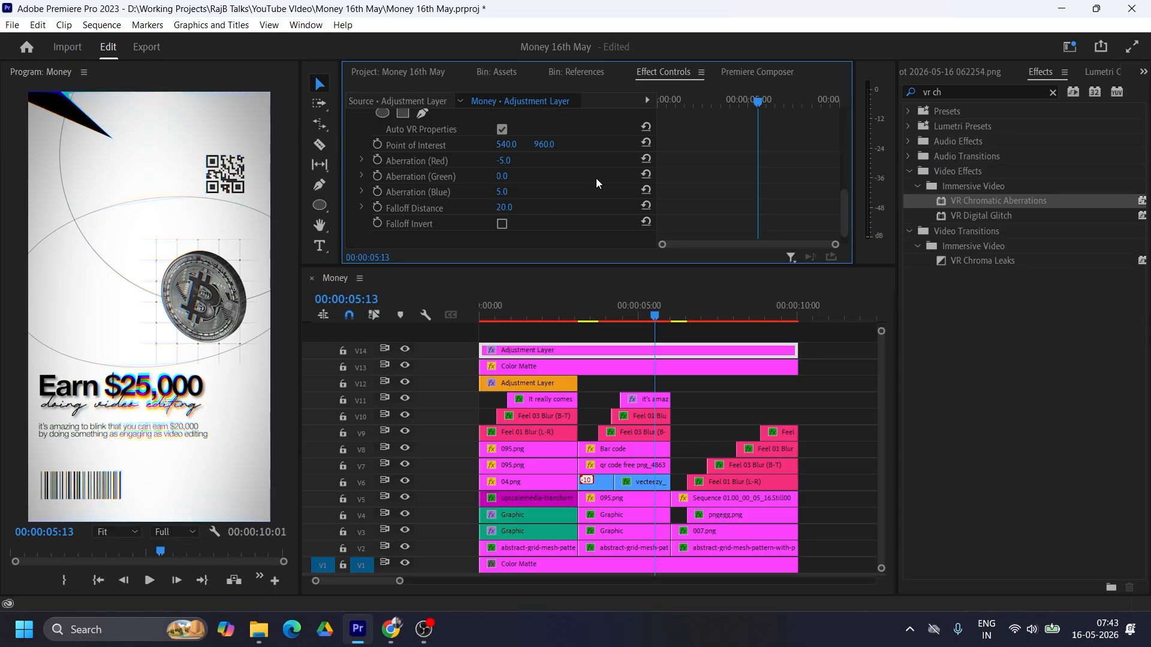
pyautogui.click(508, 207)
pyautogui.write('40')
pyautogui.press('Return')
# Step: Add an ellipse mask to VR Chromatic Aberrations, stretch it to the full frame width and height, and invert it
pyautogui.scroll(2, 428, 135)
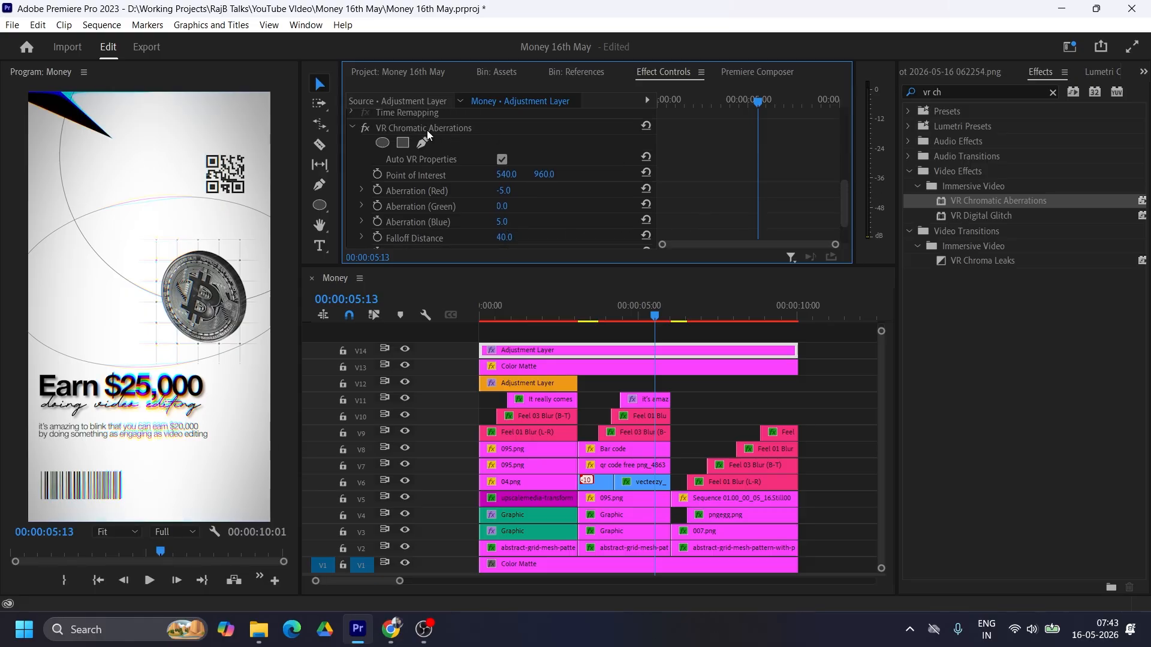
pyautogui.click(382, 144)
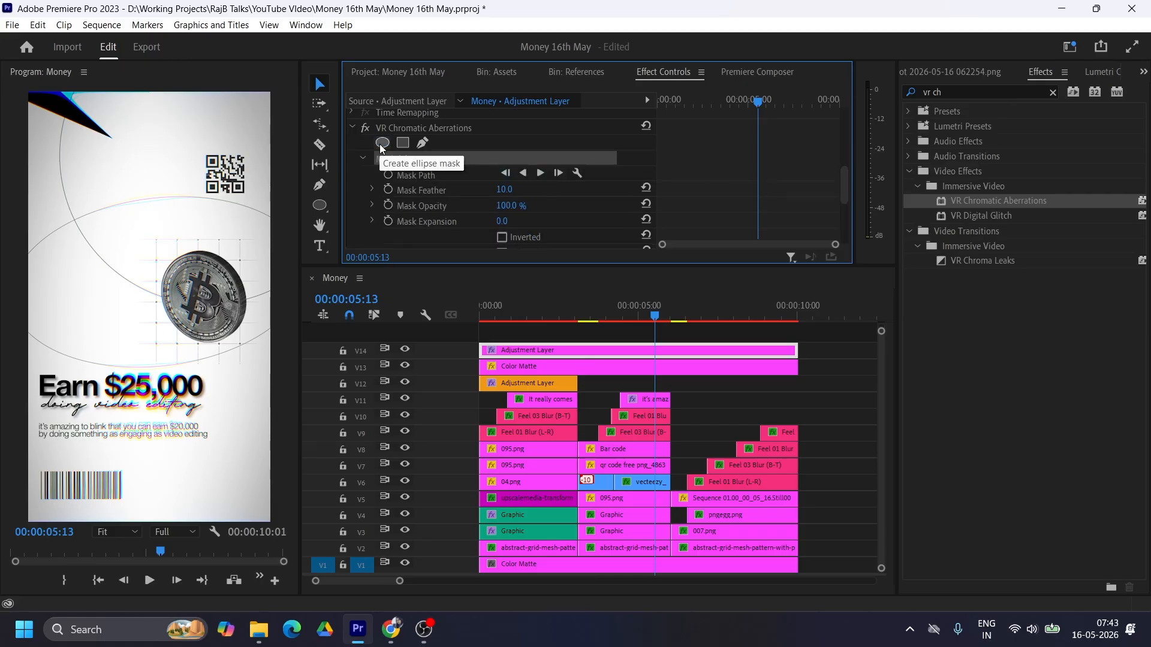
pyautogui.moveTo(38, 301); pyautogui.dragTo(30, 301)
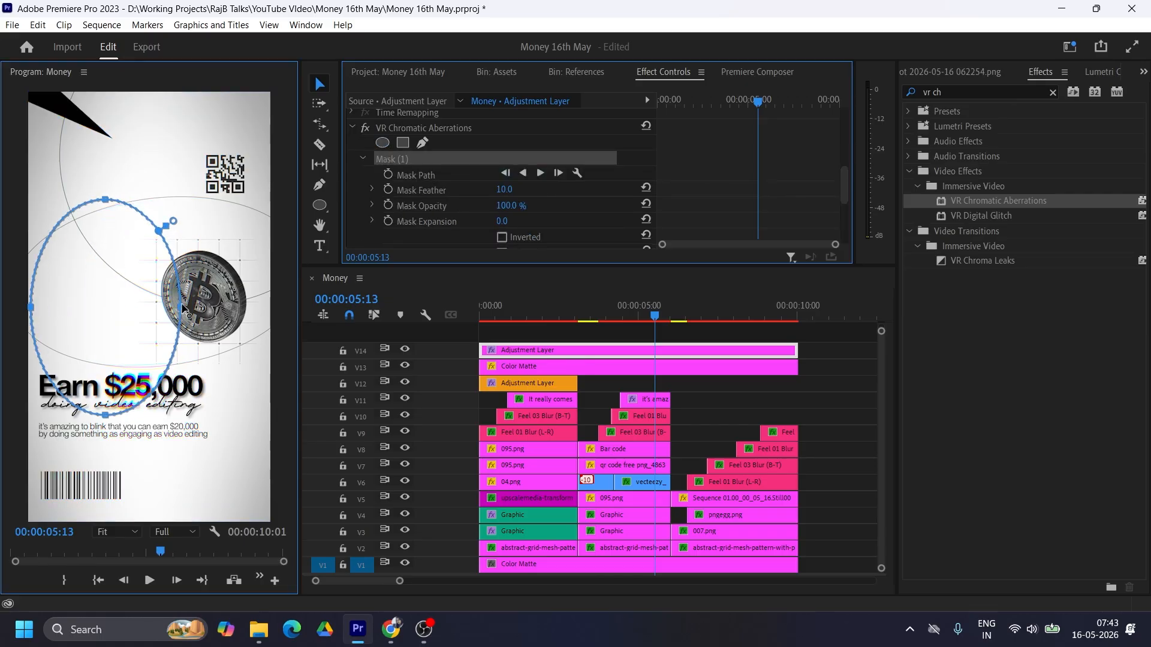
pyautogui.moveTo(180, 307); pyautogui.dragTo(266, 307)
pyautogui.moveTo(148, 196); pyautogui.dragTo(138, 94)
pyautogui.moveTo(148, 417); pyautogui.dragTo(148, 521)
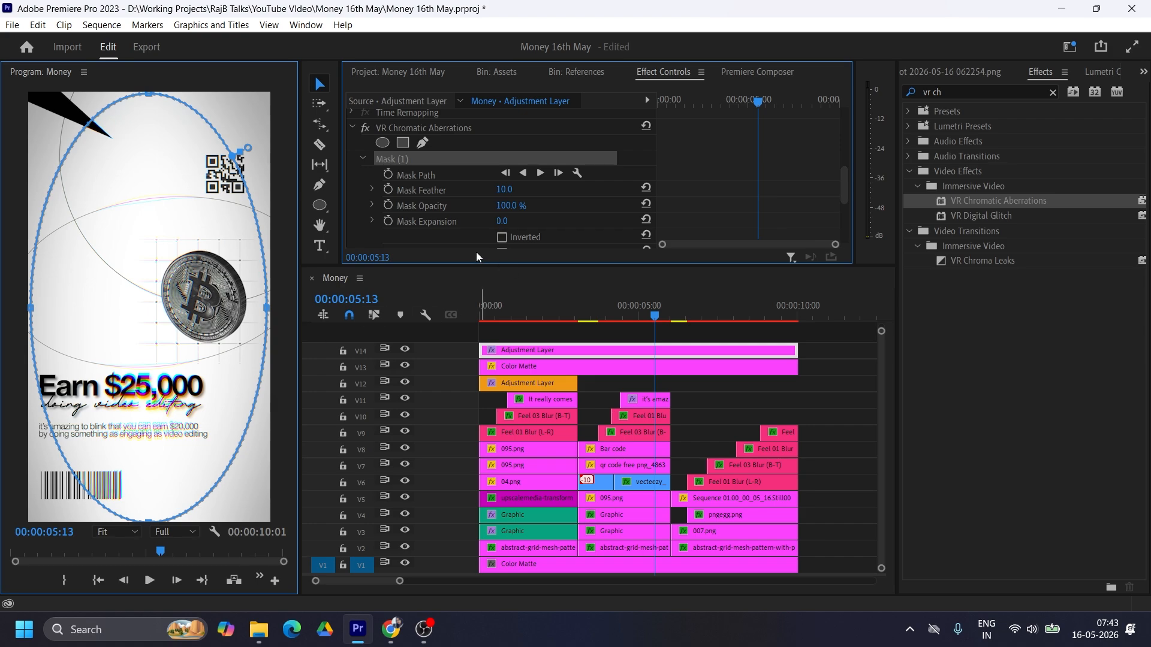
pyautogui.click(502, 238)
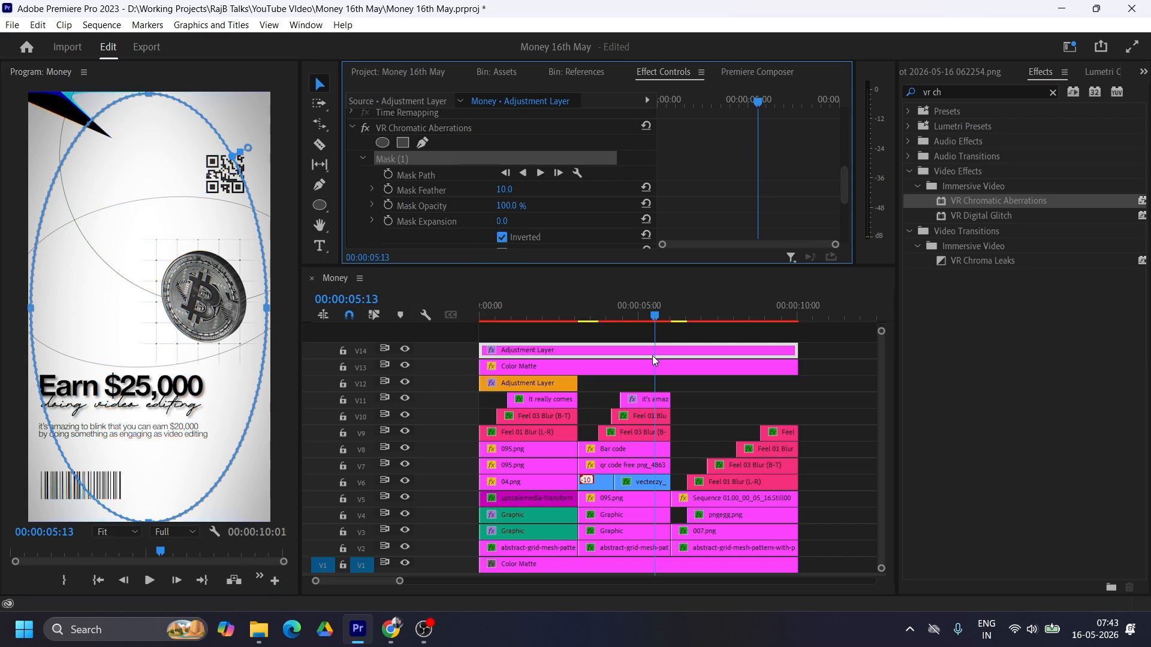
# Step: Preview the first scene at 00:00:01:21 and set the VR Chromatic Aberrations Falloff Distance to 10
pyautogui.moveTo(613, 315); pyautogui.dragTo(541, 316)
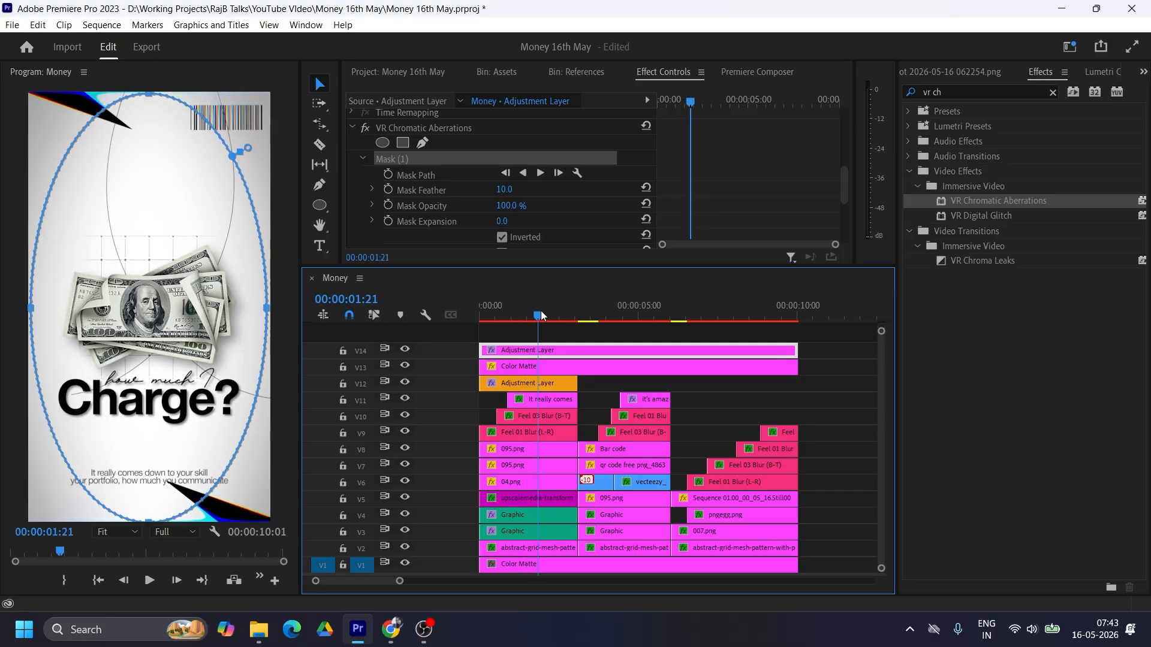
pyautogui.scroll(-3, 753, 204)
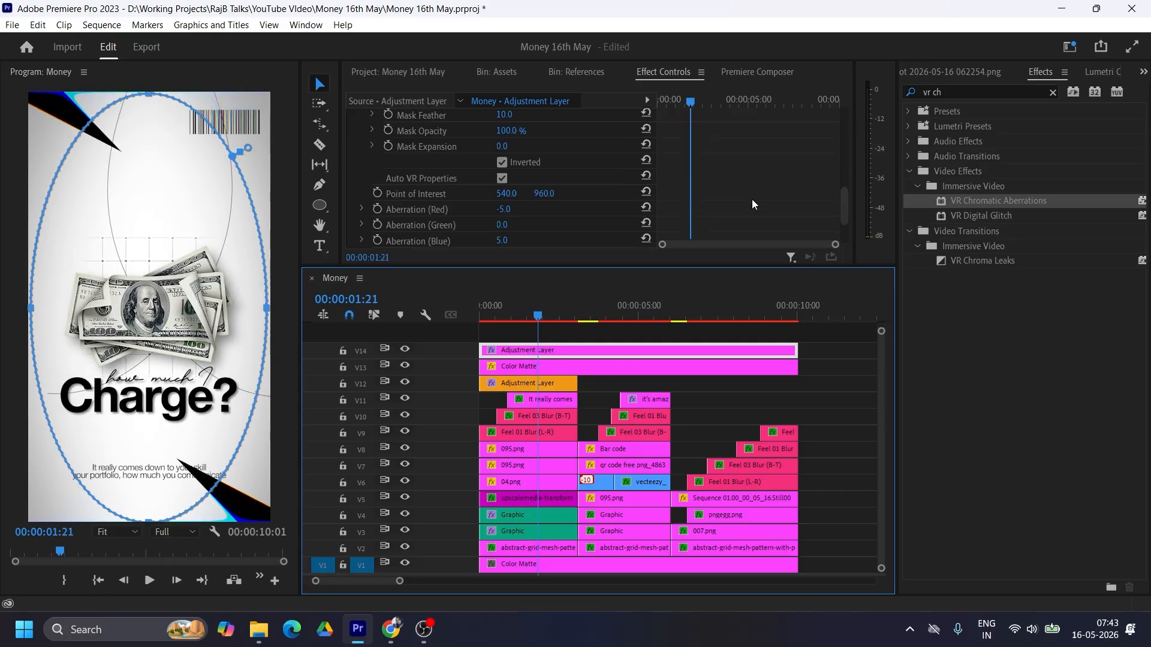
pyautogui.scroll(-3, 753, 204)
pyautogui.click(520, 205)
pyautogui.write('20')
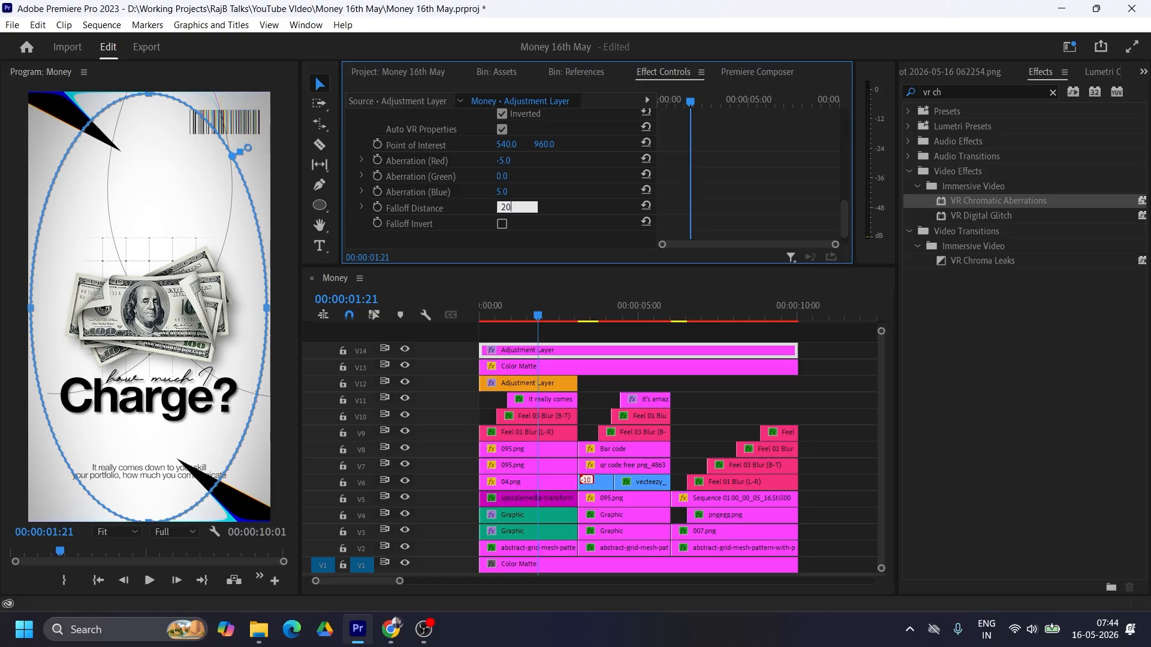
pyautogui.press('Return')
pyautogui.click(505, 207)
pyautogui.write('10')
pyautogui.press('Return')
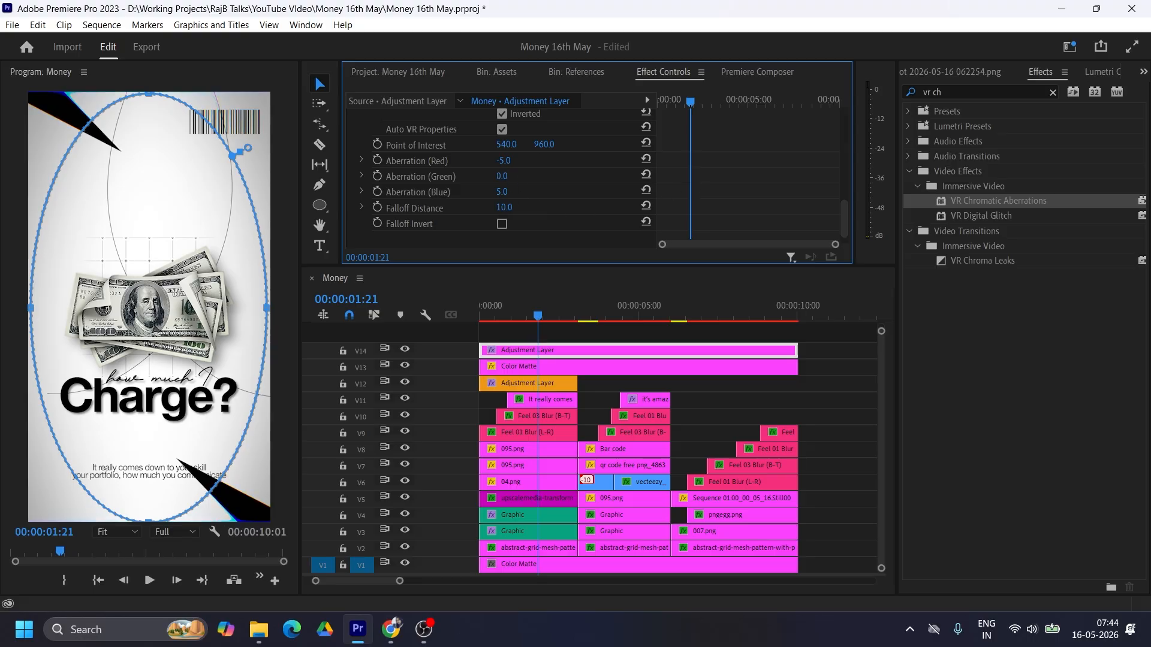
# Step: Set Aberration (Red) to -2 and Aberration (Blue) to 5 on the V14 Adjustment Layer
pyautogui.click(505, 160)
pyautogui.write('-2')
pyautogui.press('Return')
pyautogui.write('5')
pyautogui.press('Return')
# Step: Add the Gaussian Blur effect to the V14 Adjustment Layer and set its Blurriness to 20
pyautogui.click(969, 86)
pyautogui.write('gaus')
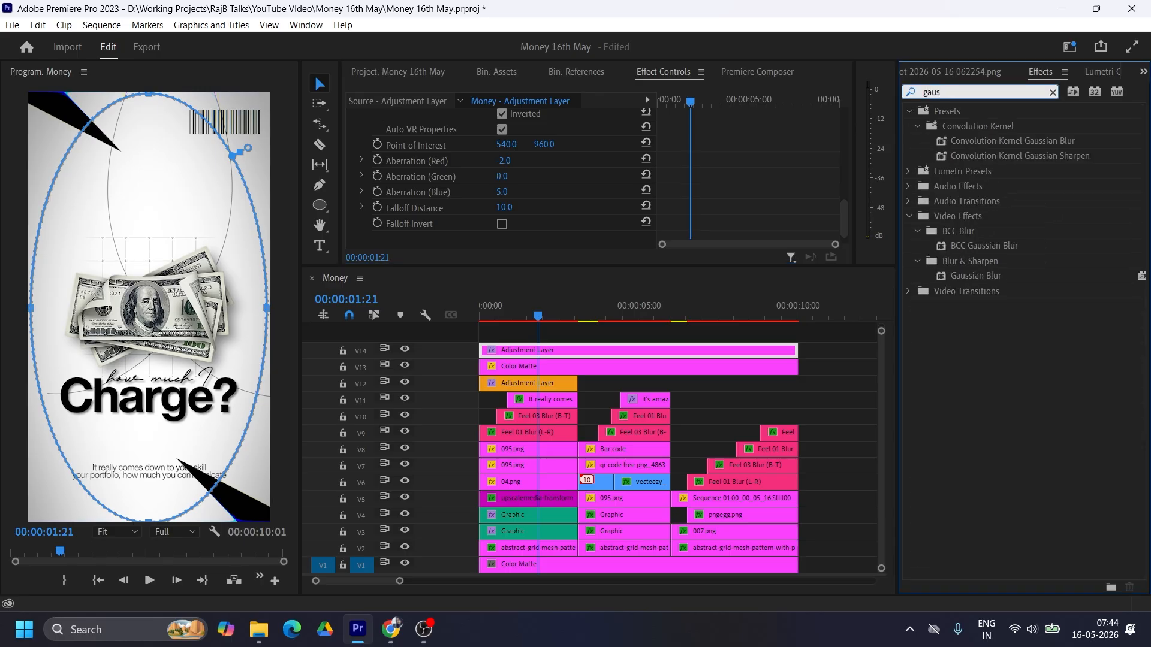
pyautogui.moveTo(976, 275); pyautogui.dragTo(506, 177)
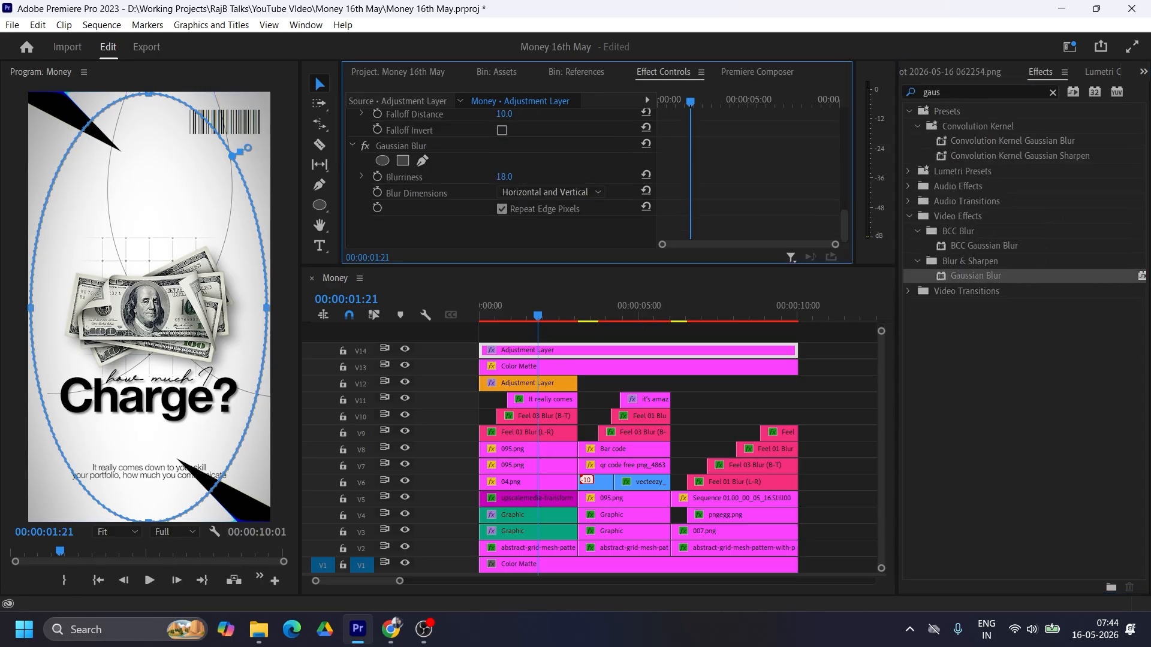
pyautogui.click(504, 176)
pyautogui.write('10')
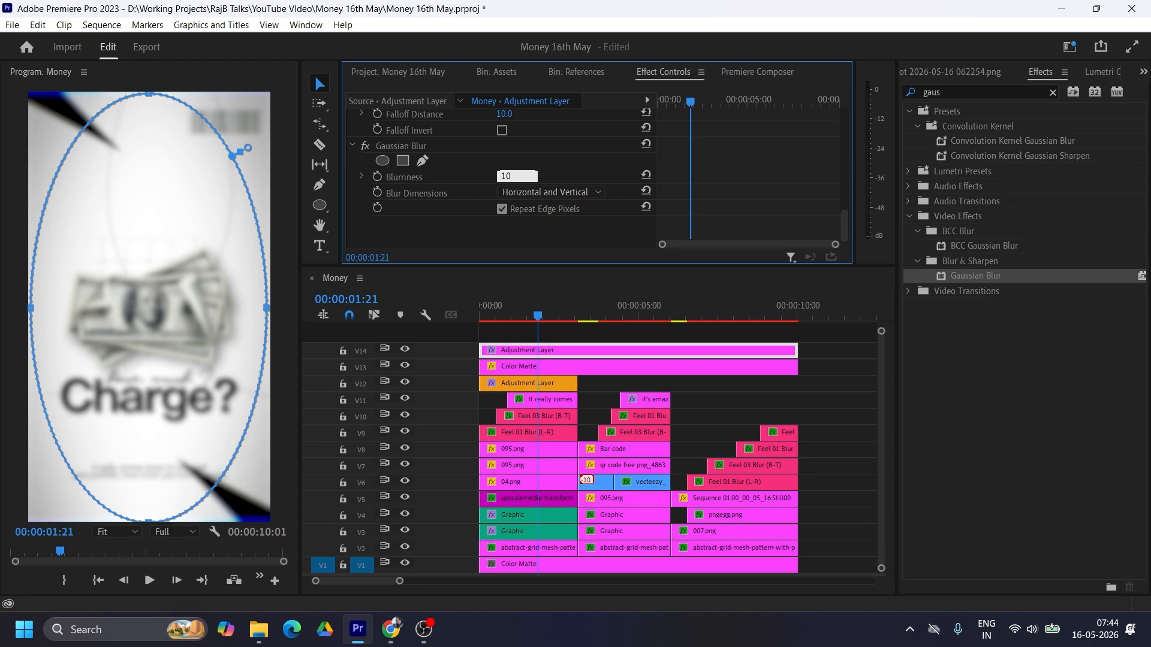
pyautogui.press('Return')
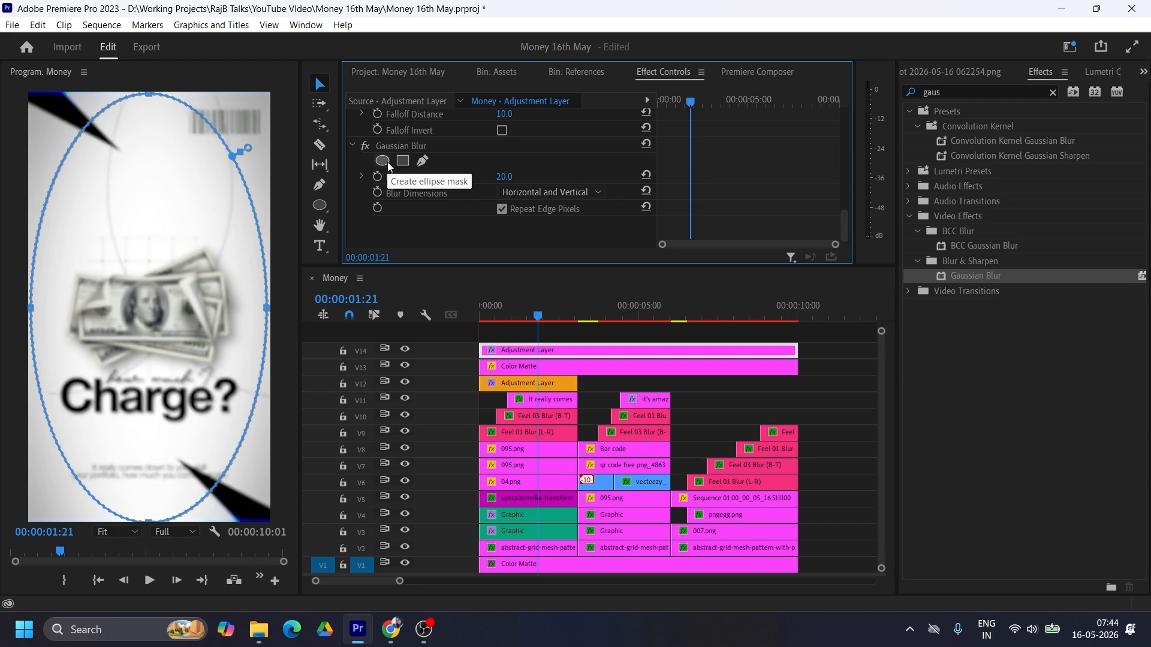
# Step: Add an ellipse mask to the Gaussian Blur and stretch it to the full width and height of the frame
pyautogui.scroll(5, 387, 161)
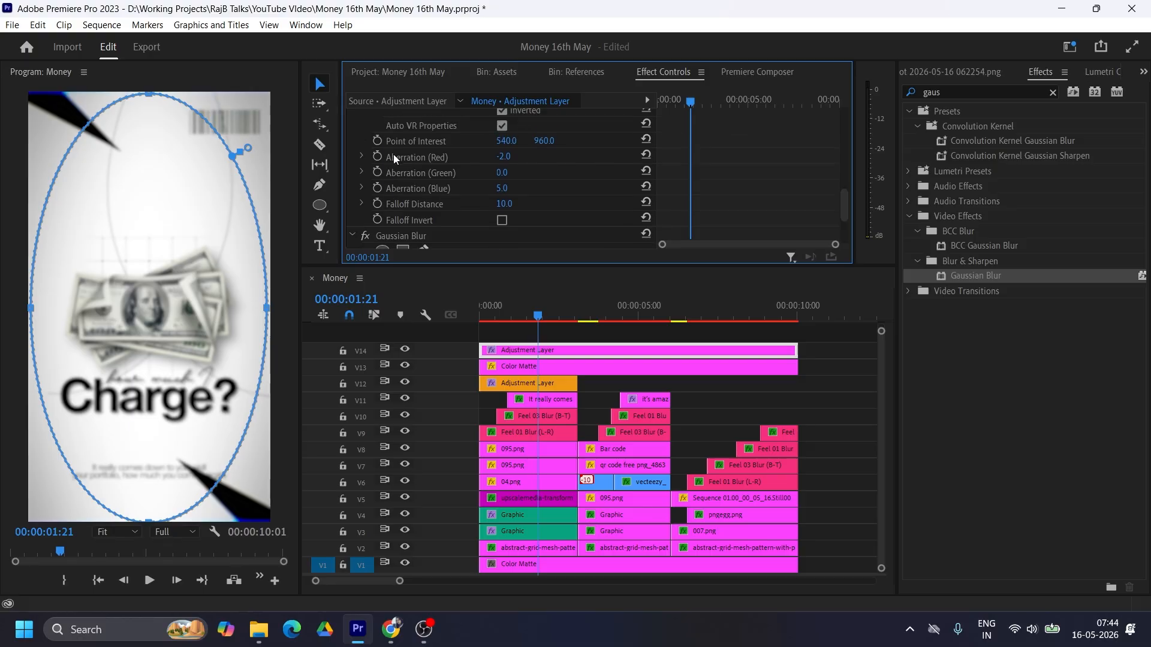
pyautogui.scroll(6, 393, 159)
pyautogui.scroll(-11, 408, 215)
pyautogui.click(384, 177)
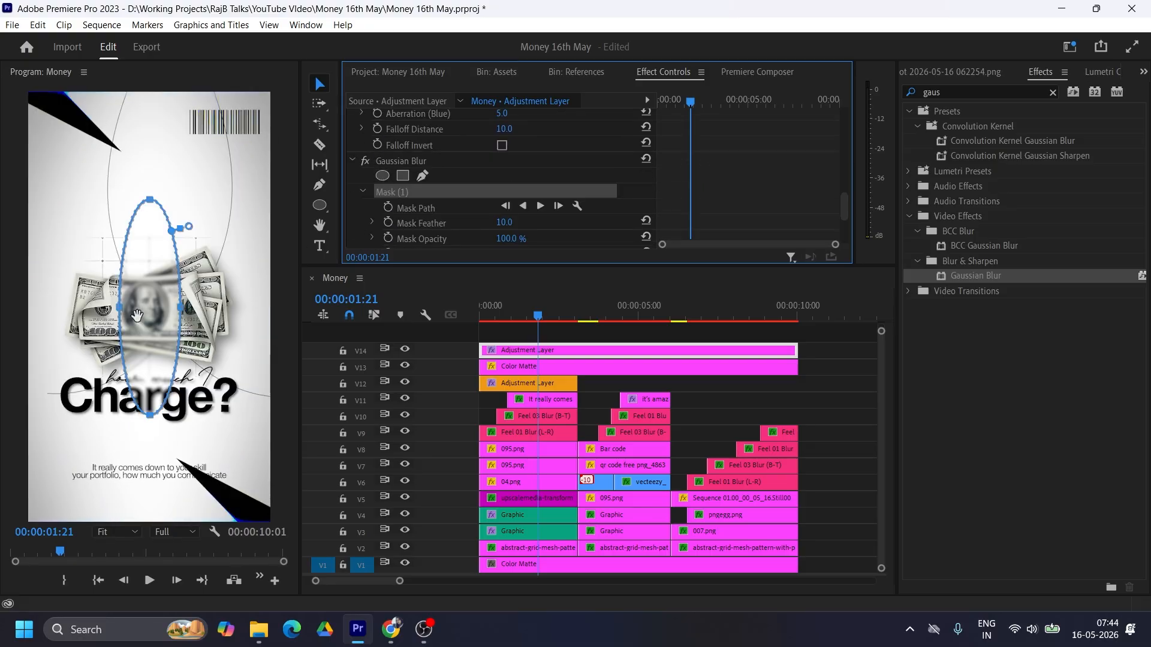
pyautogui.moveTo(130, 308); pyautogui.dragTo(272, 307)
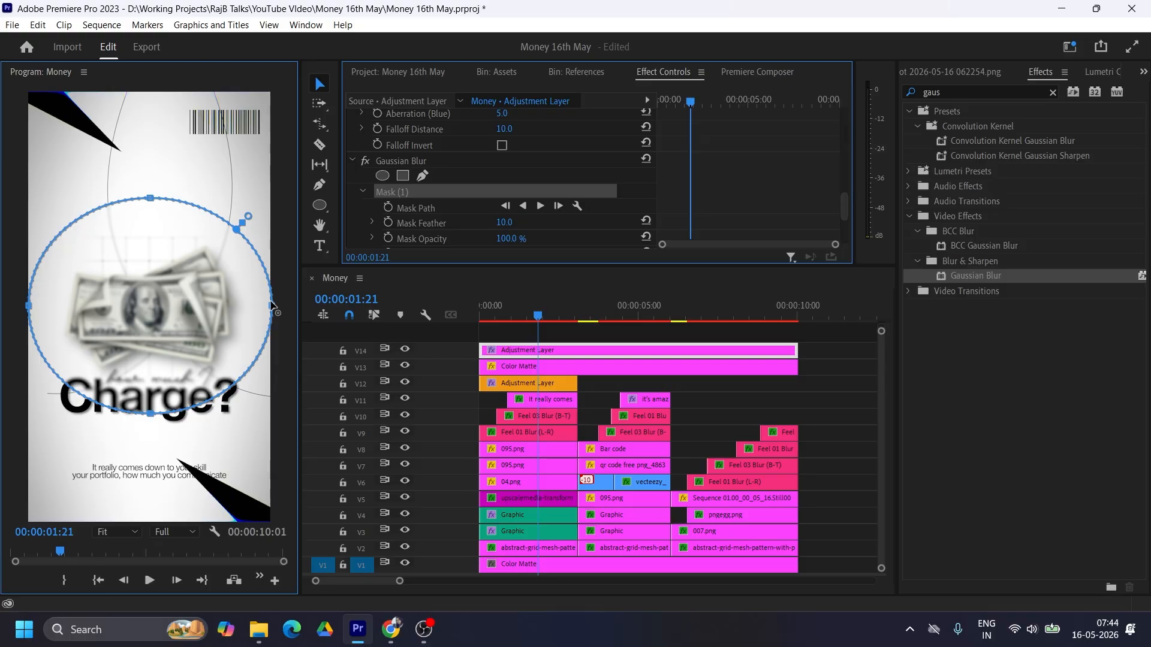
pyautogui.moveTo(150, 198); pyautogui.dragTo(142, 98)
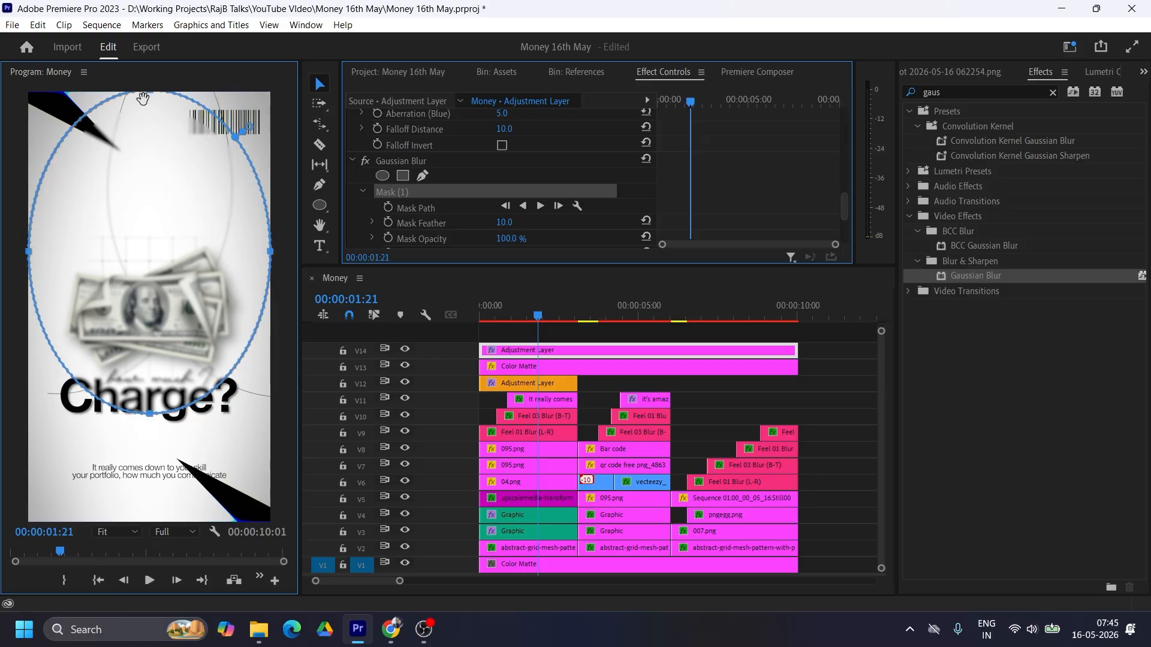
pyautogui.moveTo(150, 414); pyautogui.dragTo(149, 522)
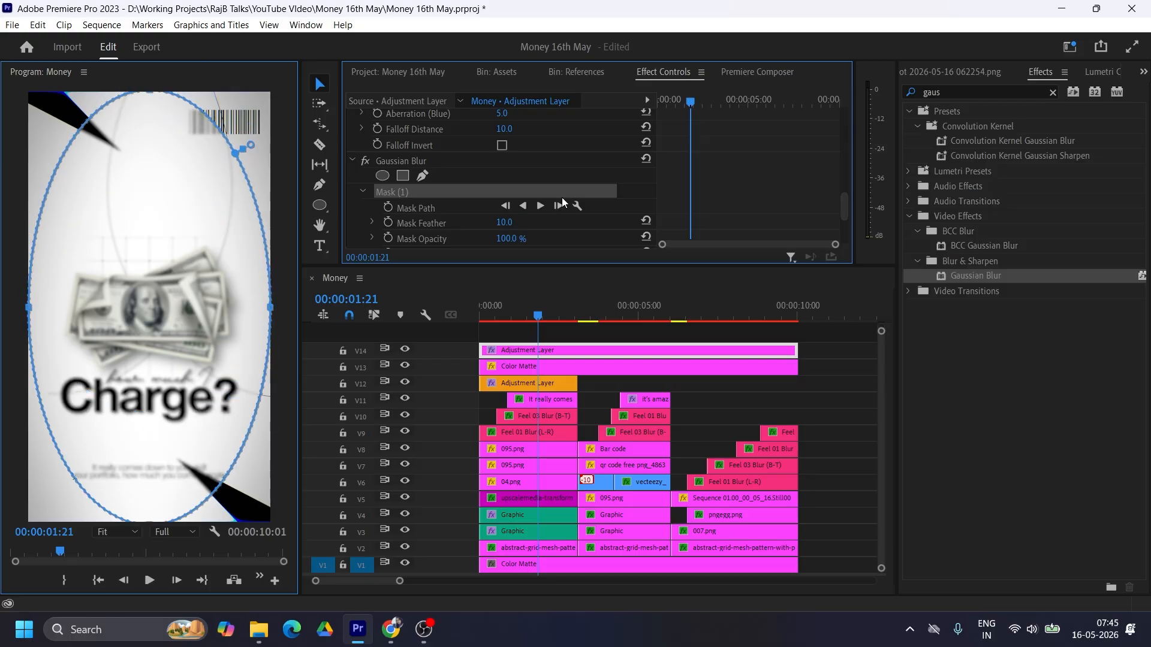
pyautogui.scroll(-2, 566, 218)
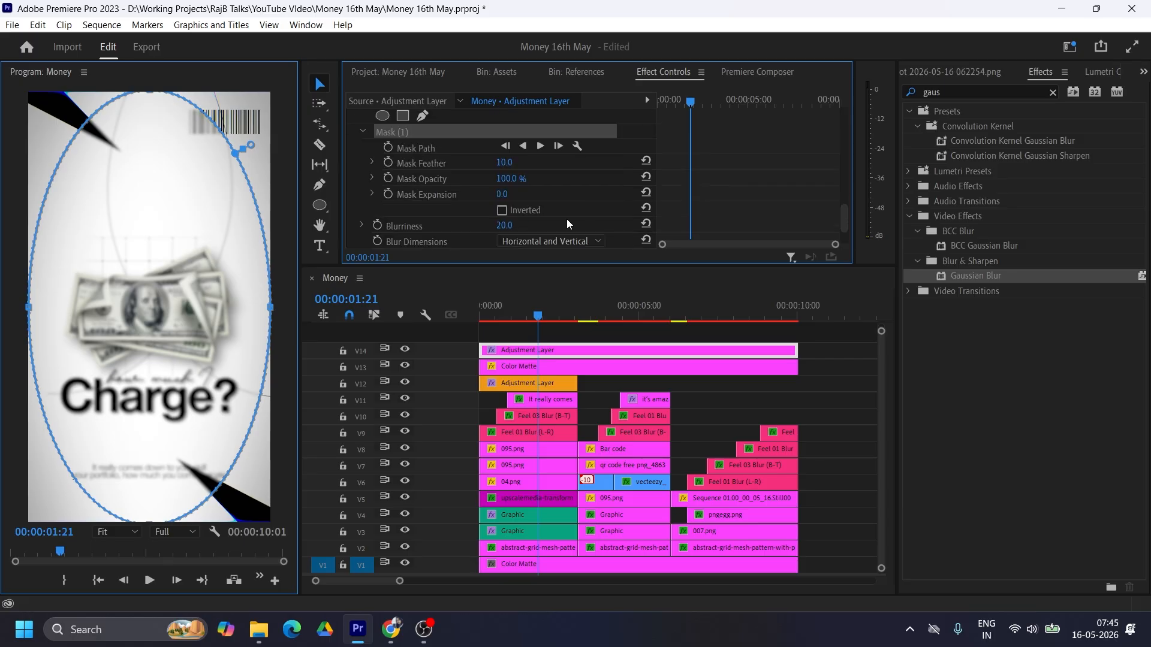
# Step: Invert the Gaussian Blur mask on the V14 Adjustment Layer and set the VR Chromatic Aberrations mask's feather to 361
pyautogui.click(502, 211)
pyautogui.scroll(-3, 744, 175)
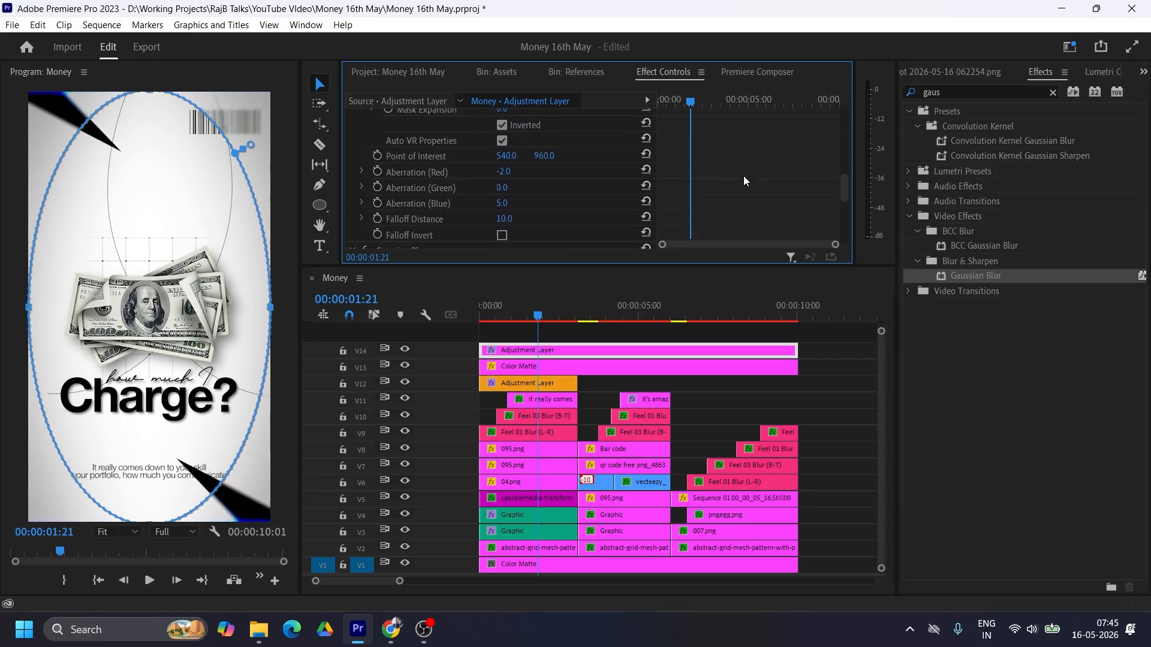
pyautogui.scroll(4, 715, 175)
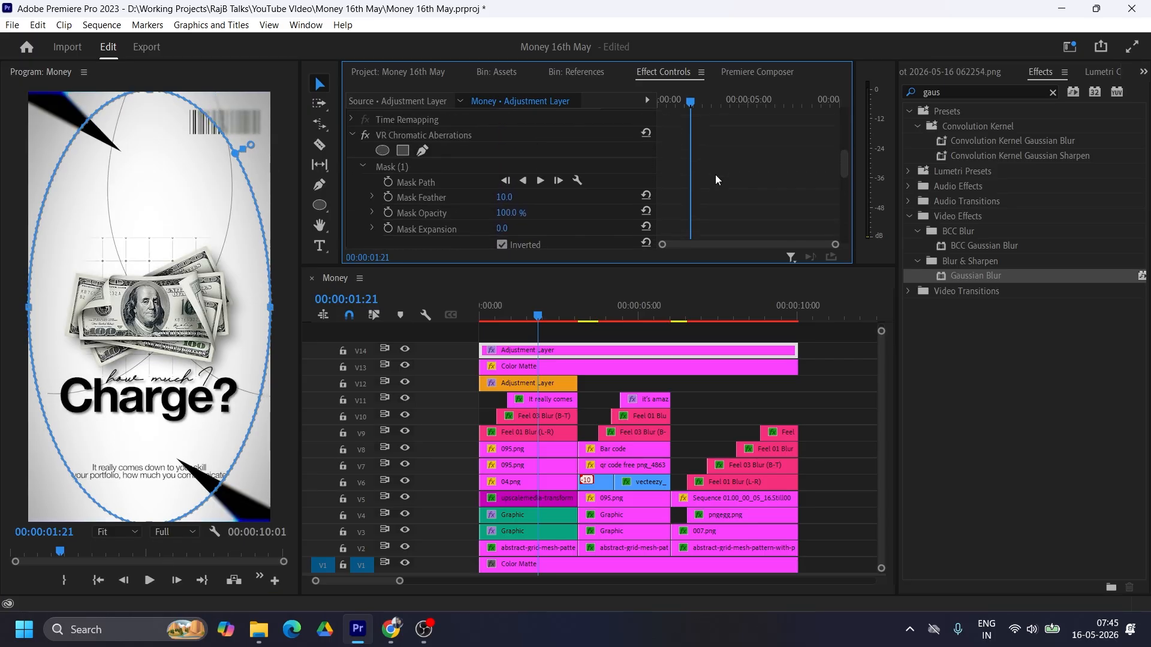
pyautogui.click(553, 352)
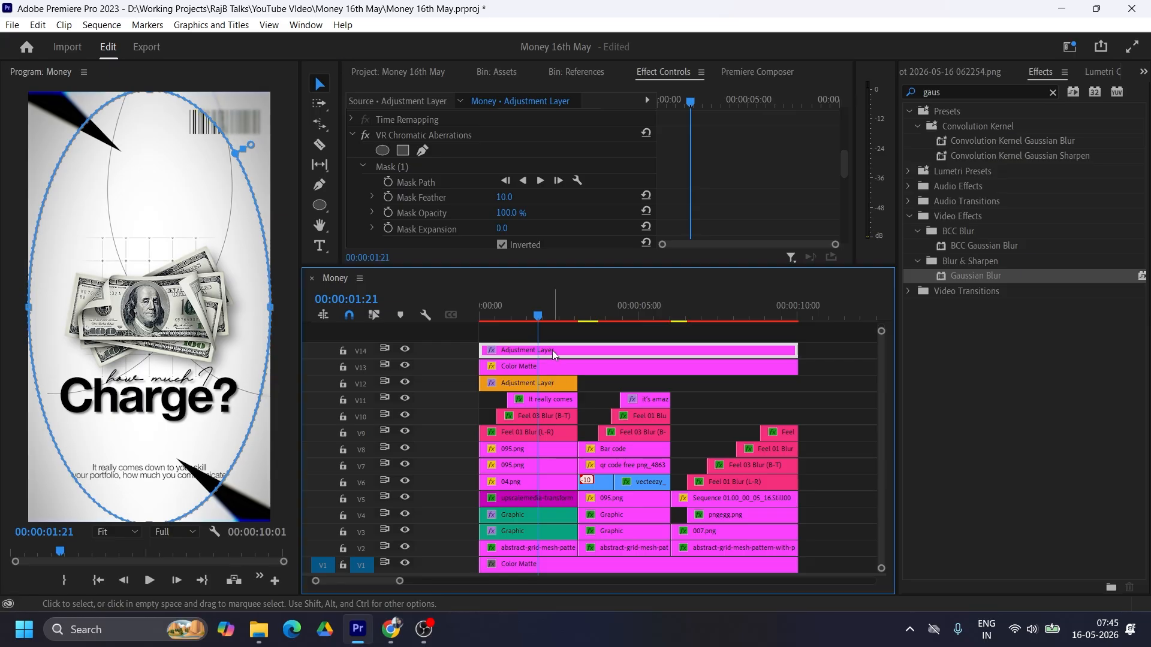
pyautogui.moveTo(504, 197); pyautogui.dragTo(515, 197)
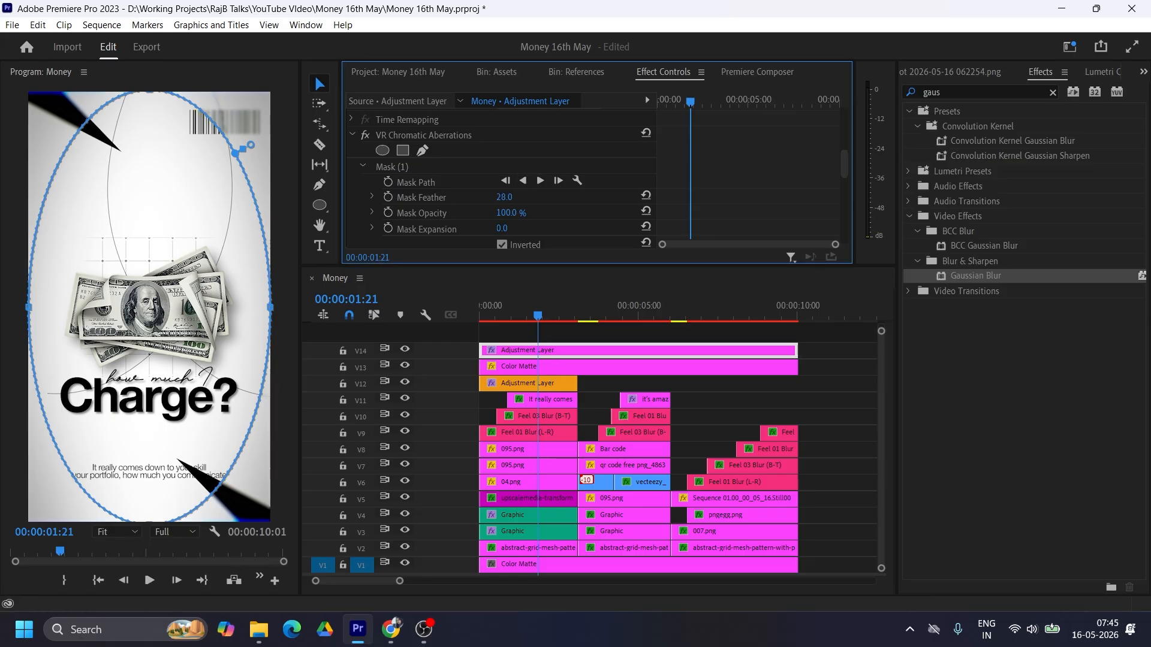
pyautogui.click(399, 168)
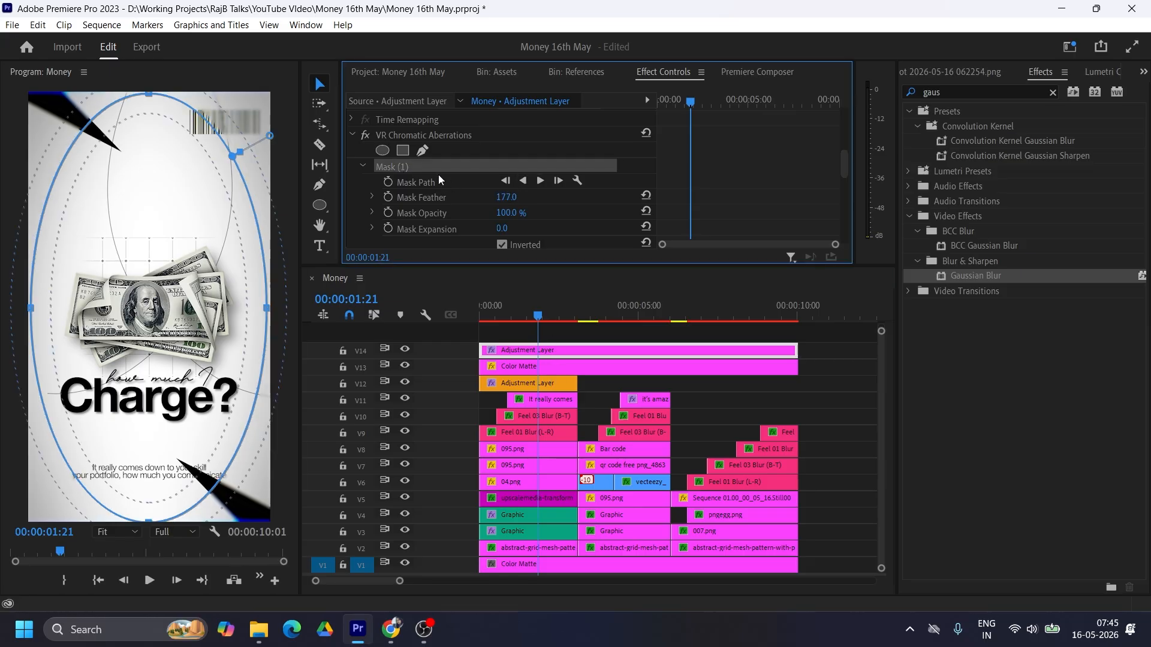
pyautogui.moveTo(506, 198); pyautogui.dragTo(518, 198)
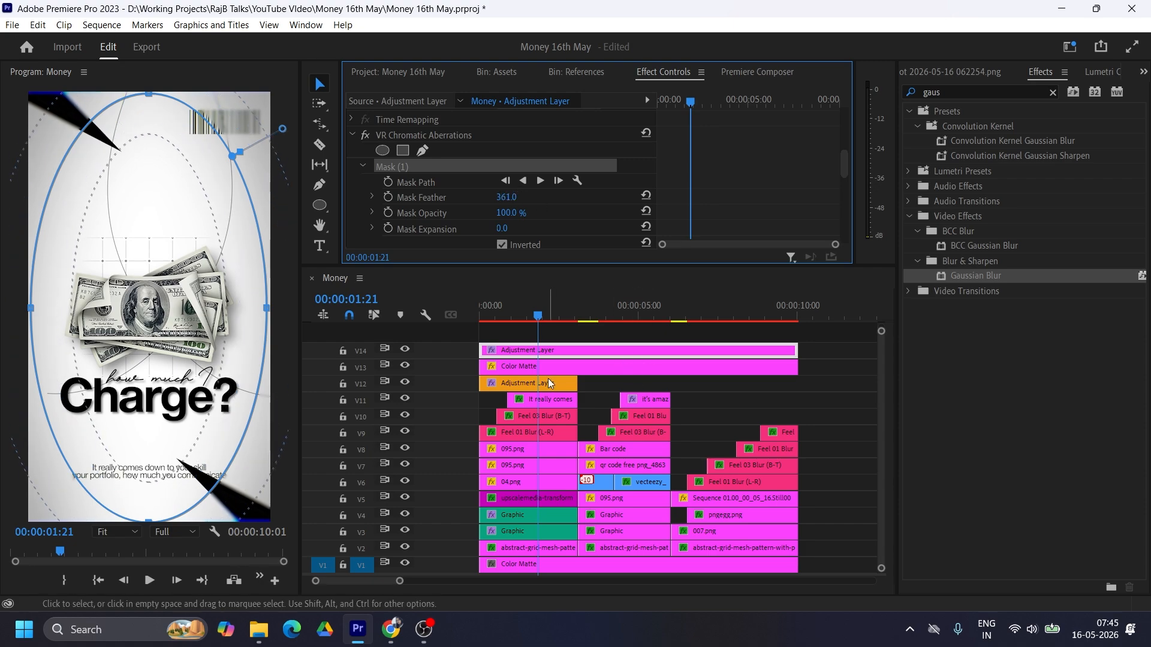
# Step: Set the Gaussian Blur mask's feather to 432 and pull its ellipse slightly inward from all four frame edges
pyautogui.scroll(-6, 753, 178)
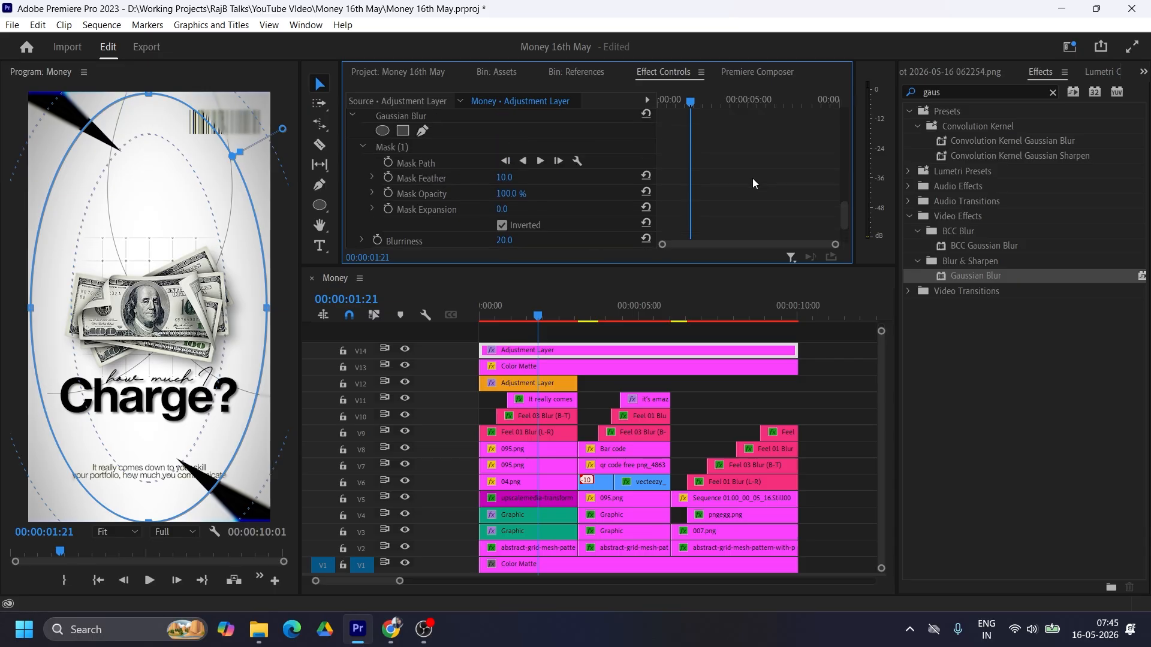
pyautogui.click(419, 160)
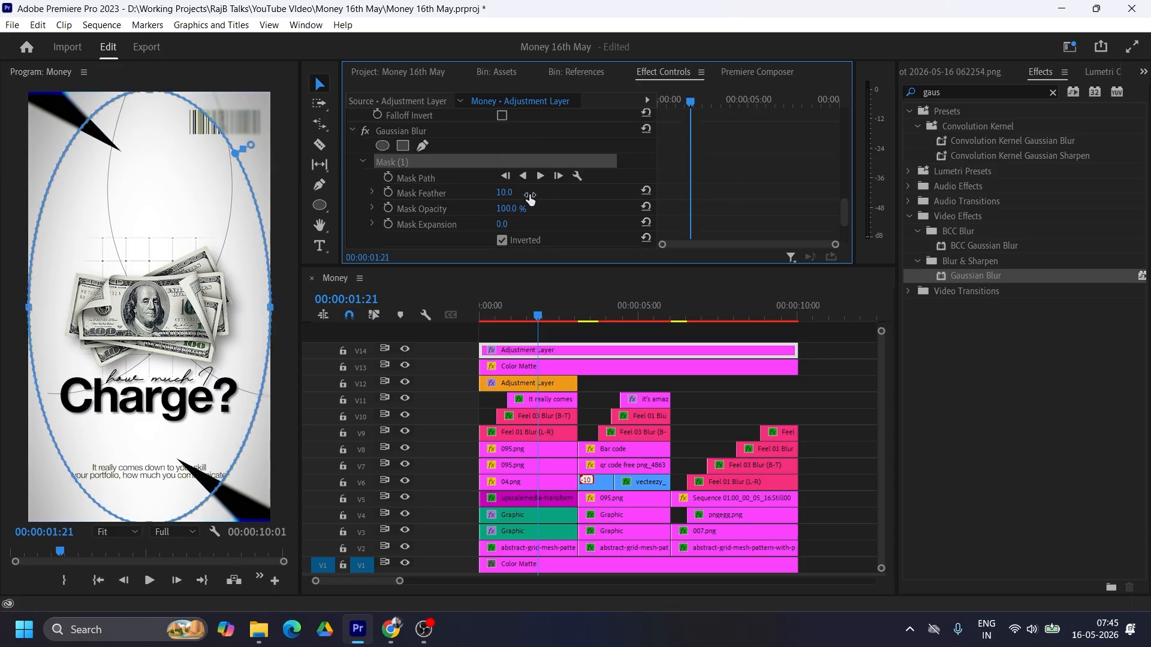
pyautogui.moveTo(251, 145); pyautogui.dragTo(288, 124)
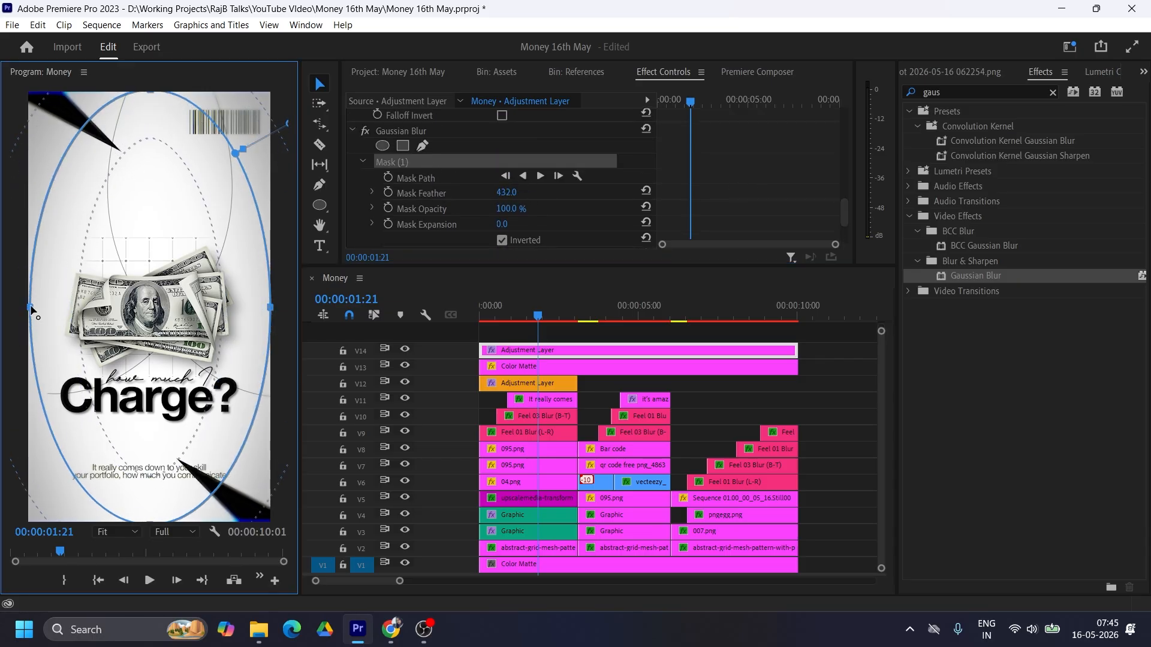
pyautogui.moveTo(35, 306); pyautogui.dragTo(36, 302)
pyautogui.moveTo(271, 308); pyautogui.dragTo(265, 308)
pyautogui.moveTo(153, 93); pyautogui.dragTo(148, 108)
pyautogui.moveTo(153, 522); pyautogui.dragTo(154, 503)
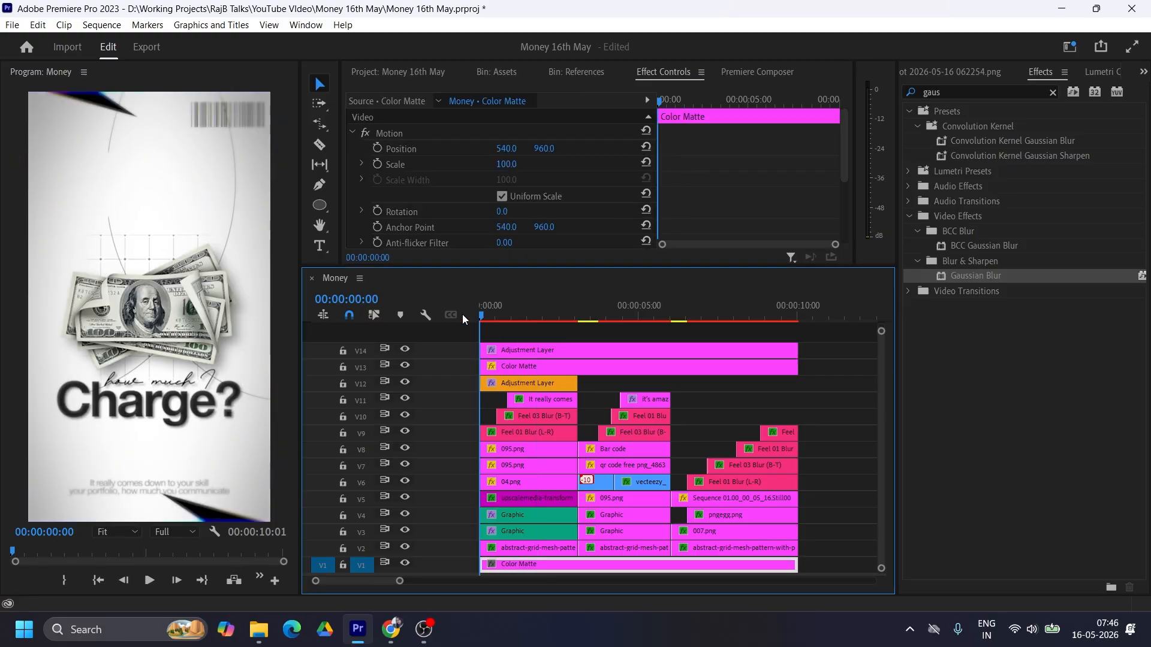
# Step: Play back the Money sequence and scrub to 00:00:09:22 to review the finished edge effects across the scenes
pyautogui.press('space')
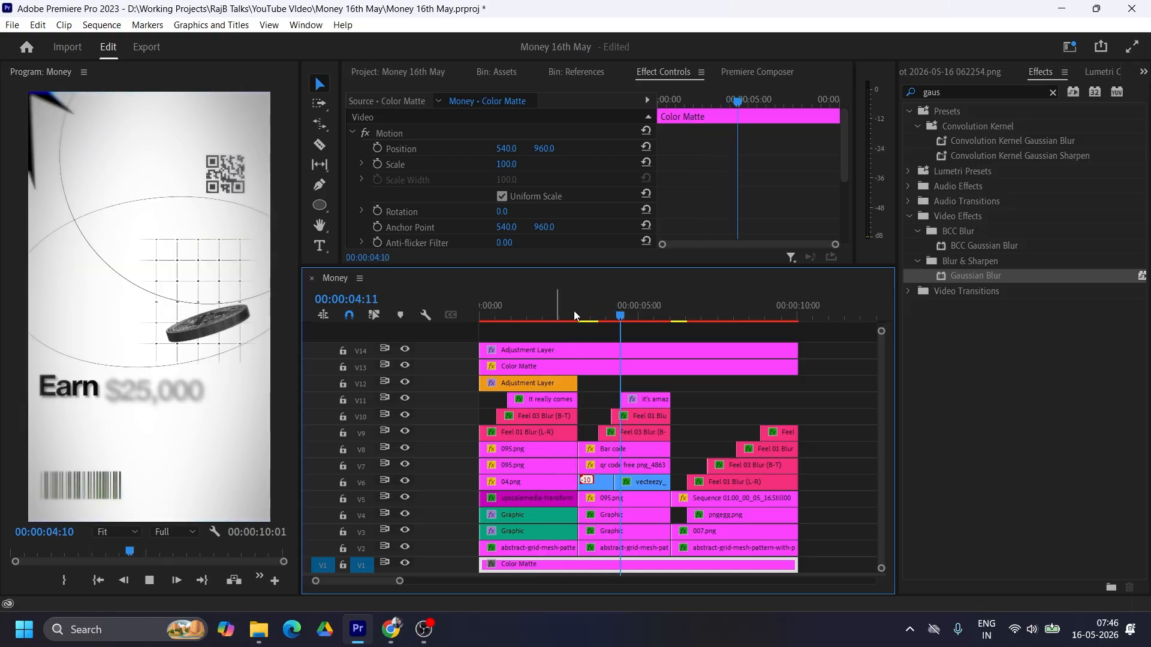
pyautogui.press('space')
pyautogui.moveTo(629, 315); pyautogui.dragTo(797, 307)
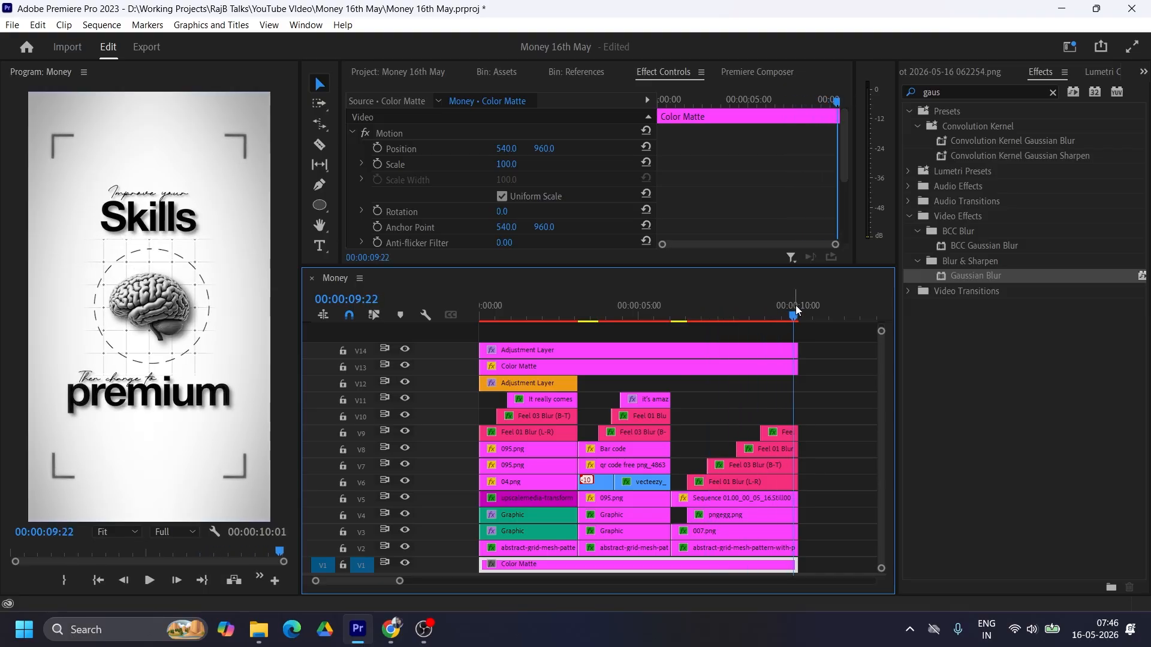